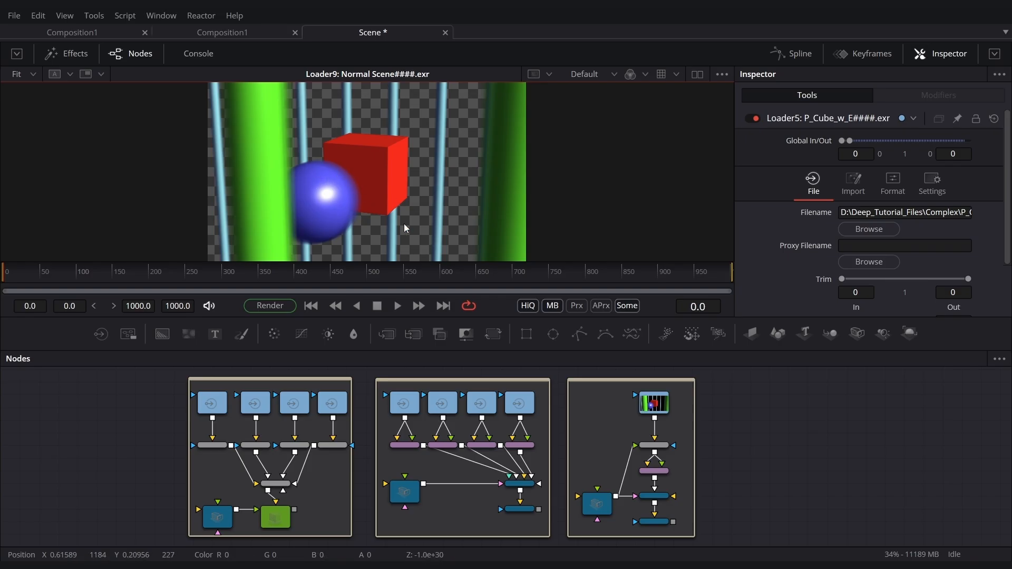
# Display the DEPTH group's Merge3D1_2 and inspect its point cloud around the sphere, cube and cylinders from several angles
pyautogui.moveTo(656, 496); pyautogui.dragTo(378, 163)
pyautogui.moveTo(592, 200); pyautogui.dragTo(329, 164)
pyautogui.scroll(-3, 454, 125)
pyautogui.scroll(3, 419, 176)
pyautogui.scroll(4, 390, 168)
pyautogui.moveTo(377, 142); pyautogui.dragTo(394, 154)
pyautogui.moveTo(425, 116); pyautogui.dragTo(383, 165)
pyautogui.scroll(-5, 380, 160)
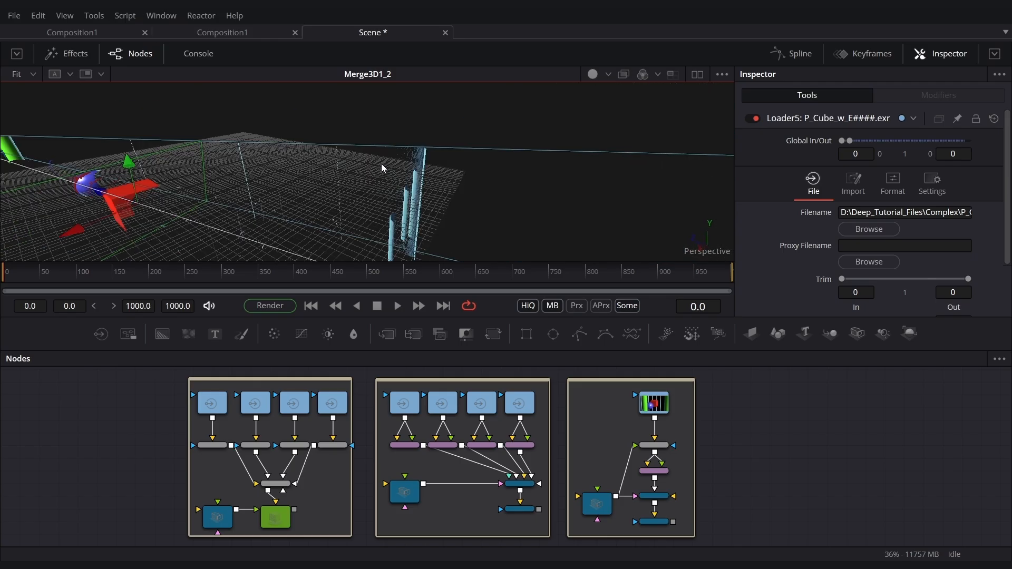
pyautogui.moveTo(236, 195); pyautogui.dragTo(352, 184)
pyautogui.scroll(3, 360, 182)
pyautogui.scroll(4, 383, 180)
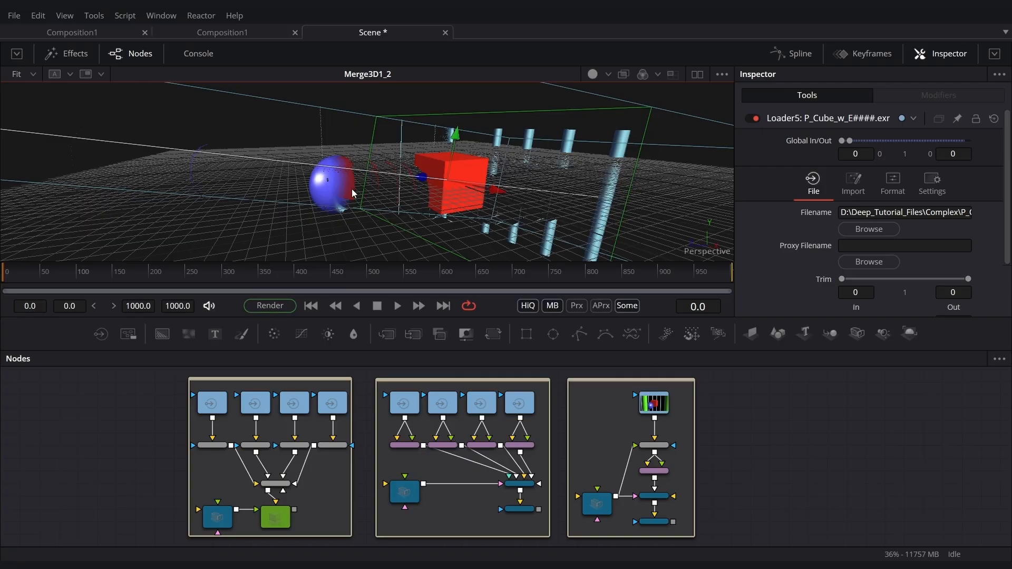
pyautogui.moveTo(354, 194)
pyautogui.mouseDown()
pyautogui.moveTo(456, 190)
pyautogui.moveTo(357, 189)
pyautogui.mouseUp()
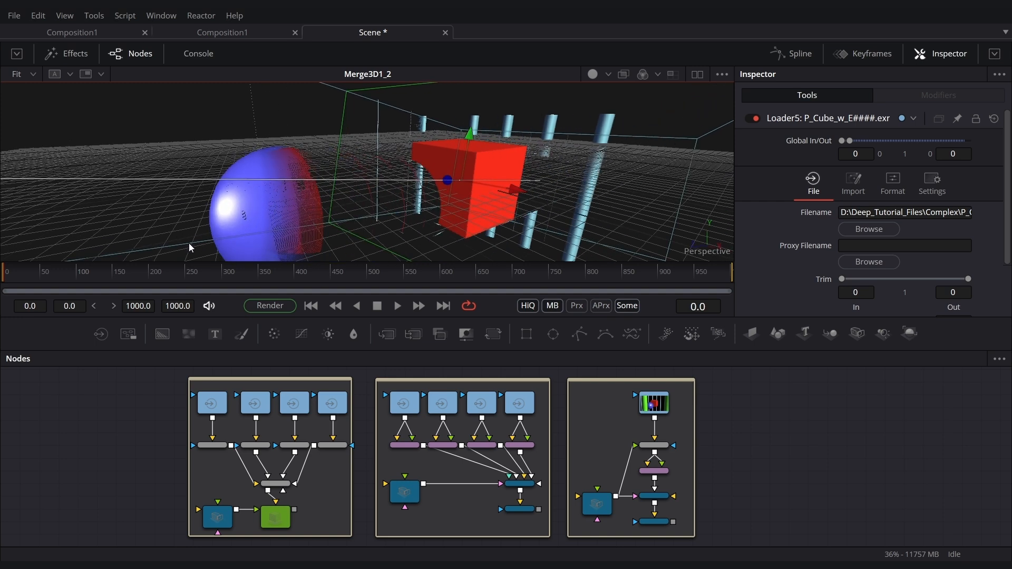
pyautogui.moveTo(314, 160); pyautogui.dragTo(359, 186)
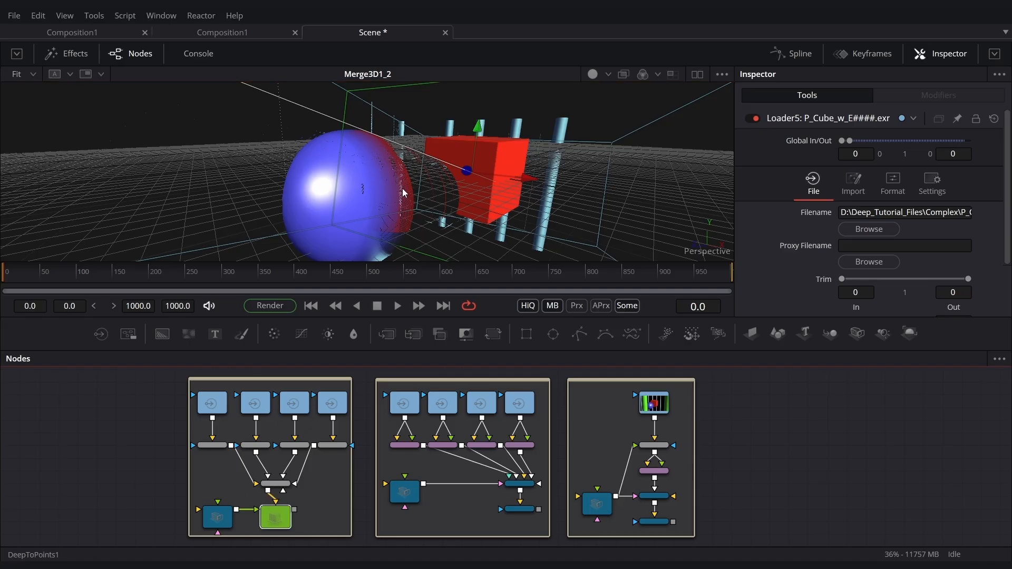
# Show the DeepToPoints1 point cloud and move the cube in depth by setting dTransform1_3's Translate Z to -4.0
pyautogui.press('1')
pyautogui.moveTo(456, 181); pyautogui.dragTo(456, 154)
pyautogui.moveTo(297, 196); pyautogui.dragTo(148, 169)
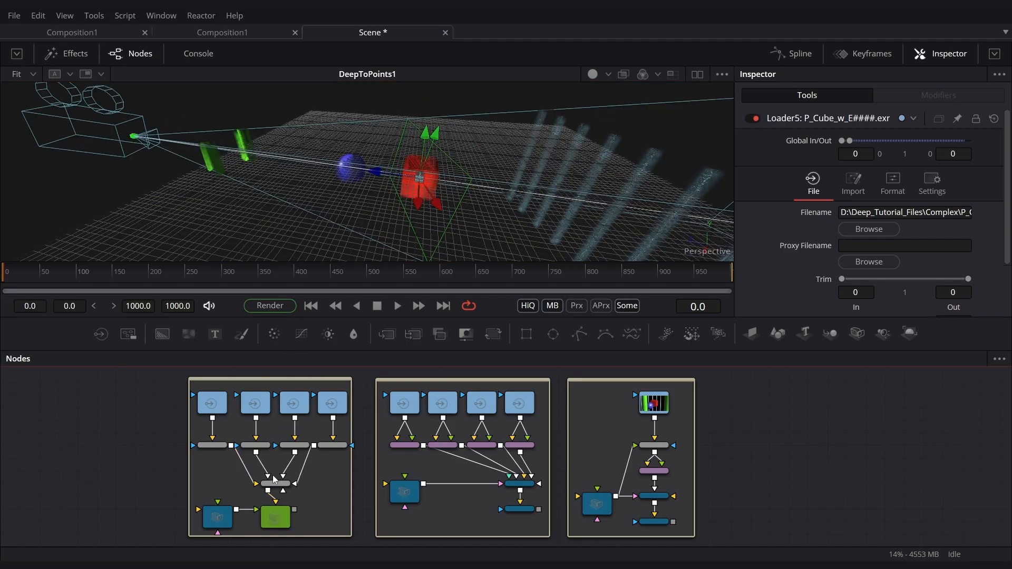
pyautogui.click(212, 445)
pyautogui.moveTo(452, 195); pyautogui.dragTo(344, 189)
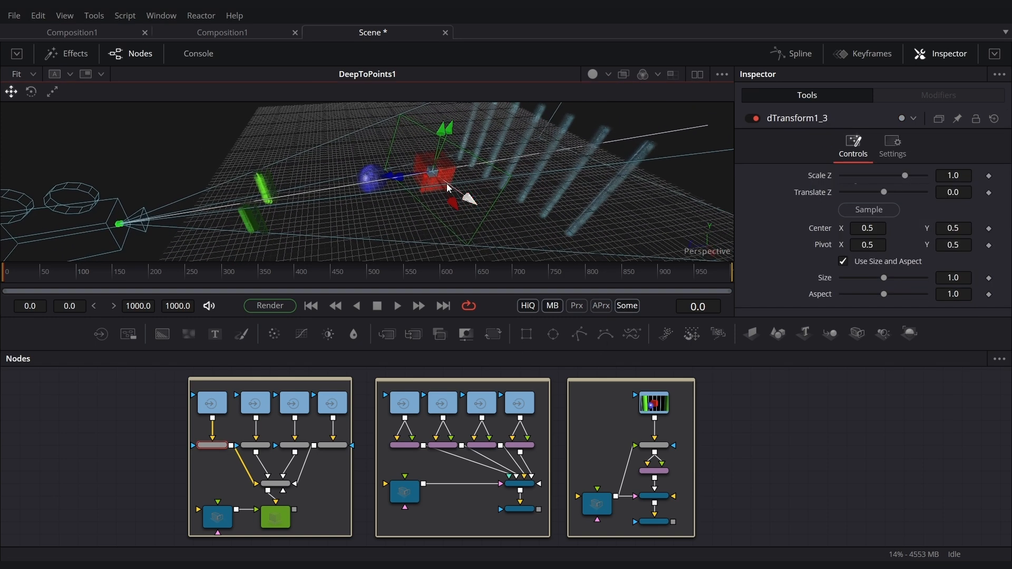
pyautogui.moveTo(452, 199); pyautogui.dragTo(425, 210)
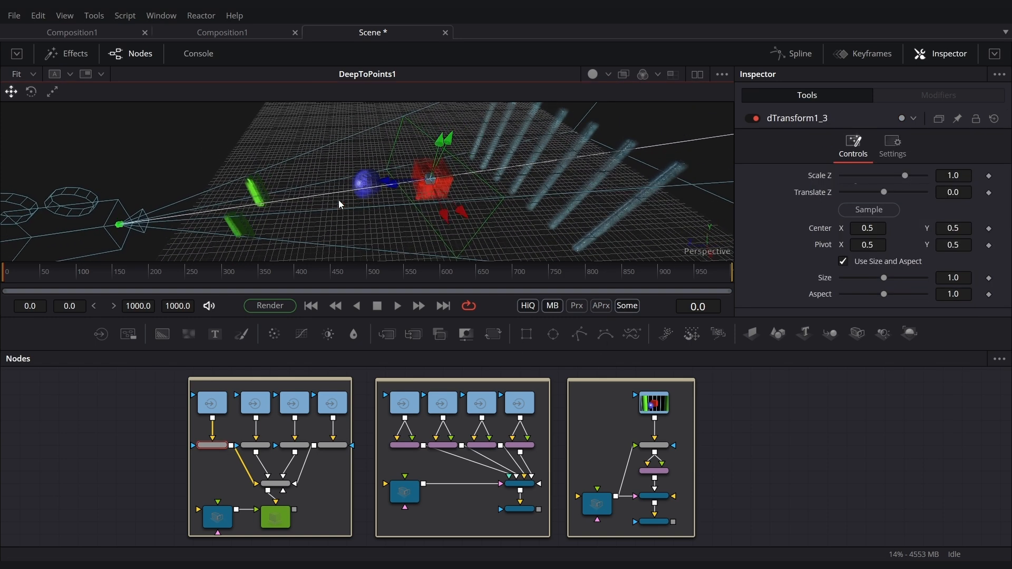
pyautogui.moveTo(966, 192); pyautogui.dragTo(952, 193)
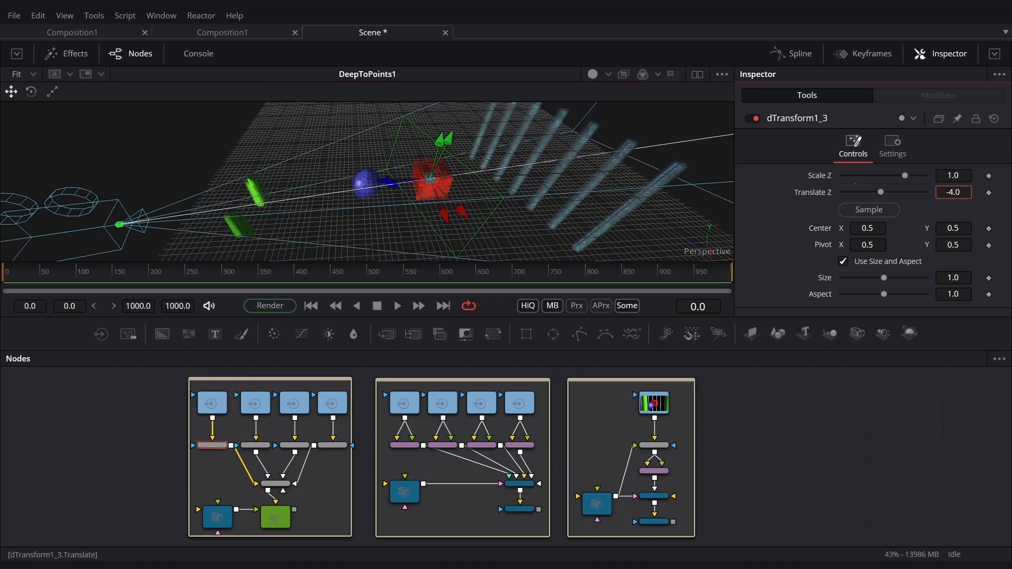
# Check the cube's new depth in the merged deep image of dMerge1
pyautogui.moveTo(558, 198); pyautogui.dragTo(445, 188)
pyautogui.scroll(-2, 340, 190)
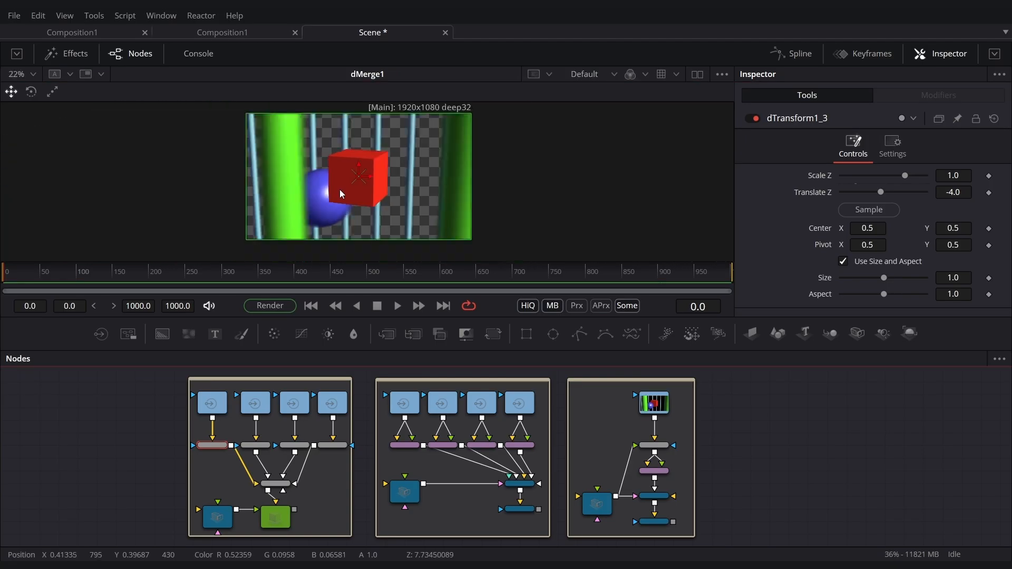
pyautogui.scroll(1, 342, 194)
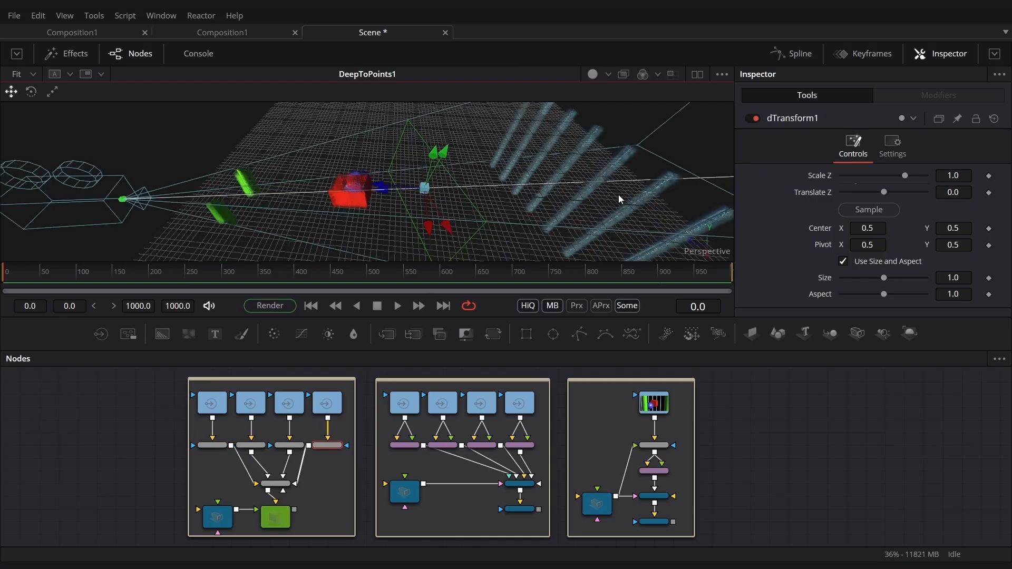
# Push the sphere back in the deep point cloud by setting dTransform1's Translate Z to 11.9
pyautogui.moveTo(619, 190); pyautogui.dragTo(599, 148)
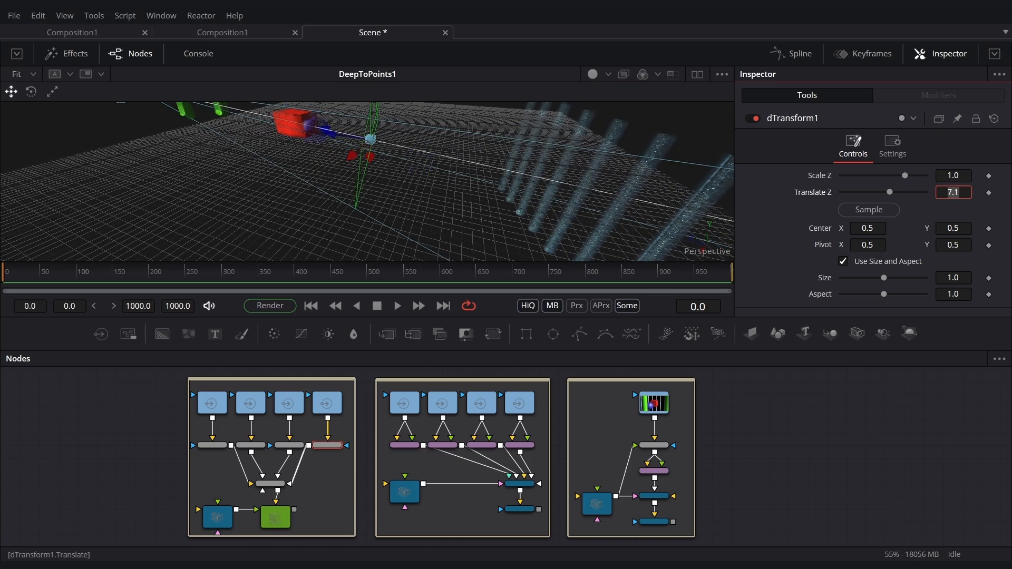
pyautogui.moveTo(953, 193); pyautogui.dragTo(978, 193)
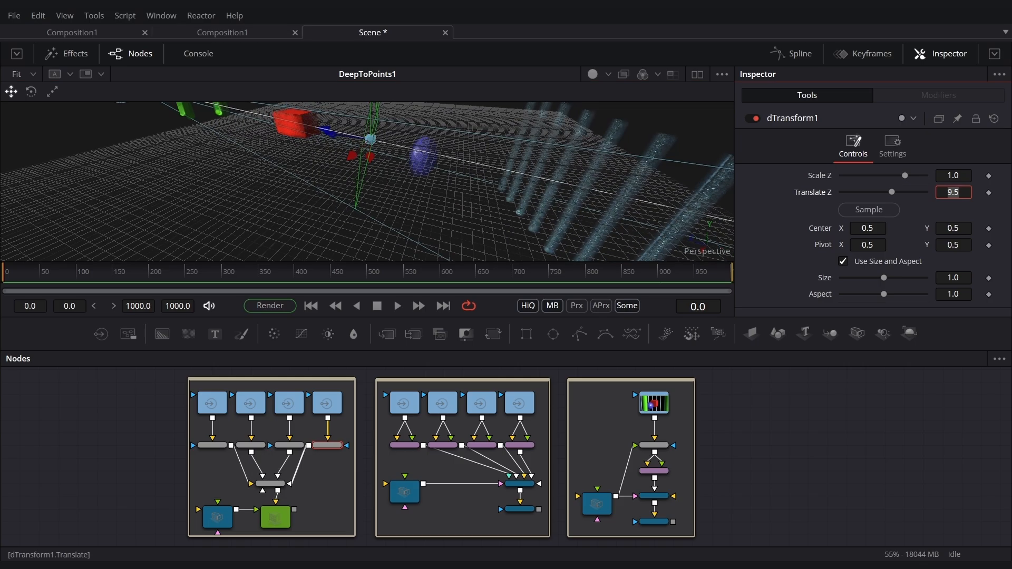
pyautogui.rightClick(952, 195)
pyautogui.click(273, 489)
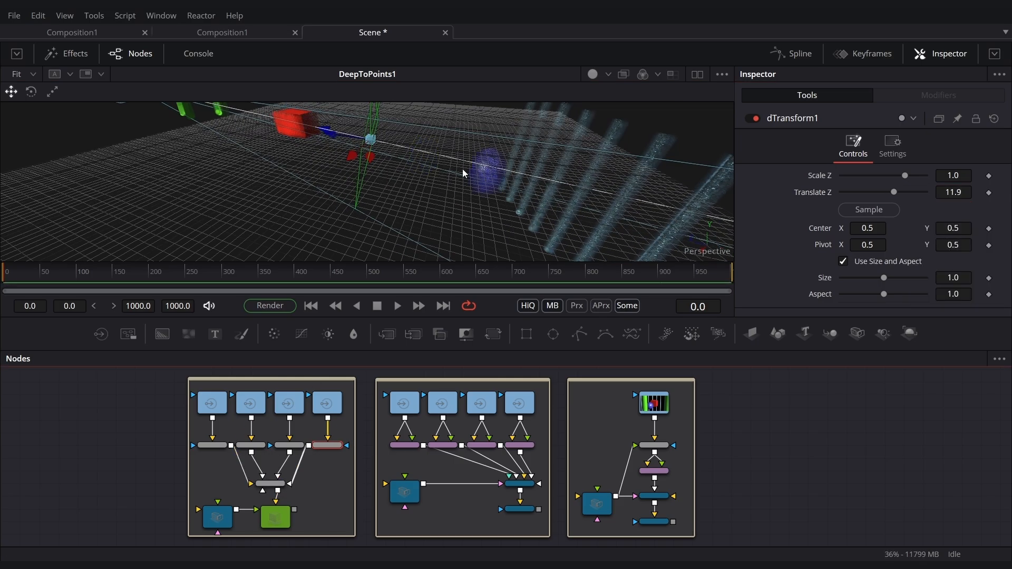
pyautogui.moveTo(389, 205)
pyautogui.mouseDown()
pyautogui.moveTo(489, 196)
pyautogui.moveTo(479, 184)
pyautogui.moveTo(435, 215)
pyautogui.moveTo(355, 217)
pyautogui.moveTo(401, 211)
pyautogui.mouseUp()
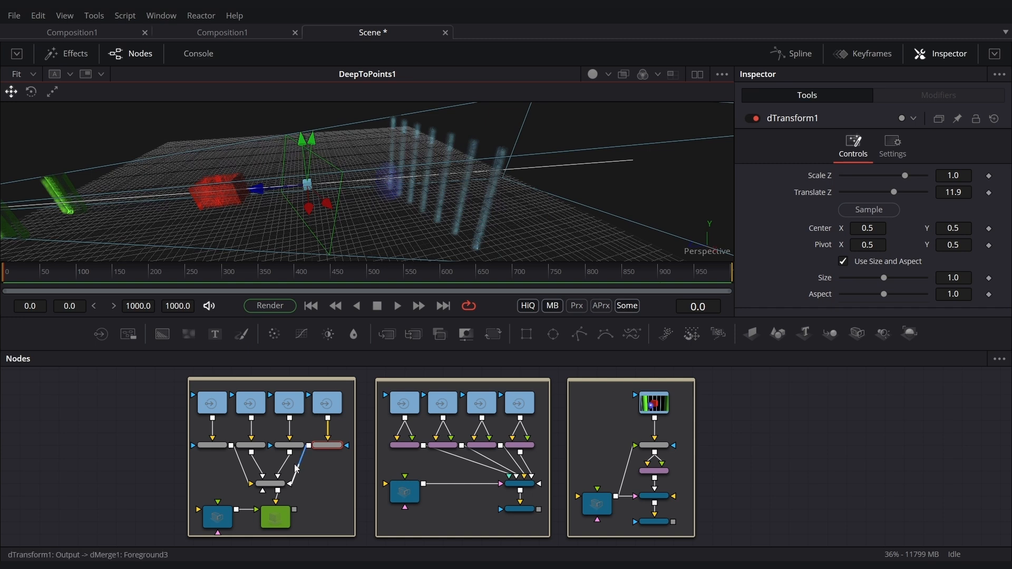
# Display dMerge1 and reposition the sphere with dTransform1, setting Translate Z to 19.6 and Center X to 0.885
pyautogui.click(274, 490)
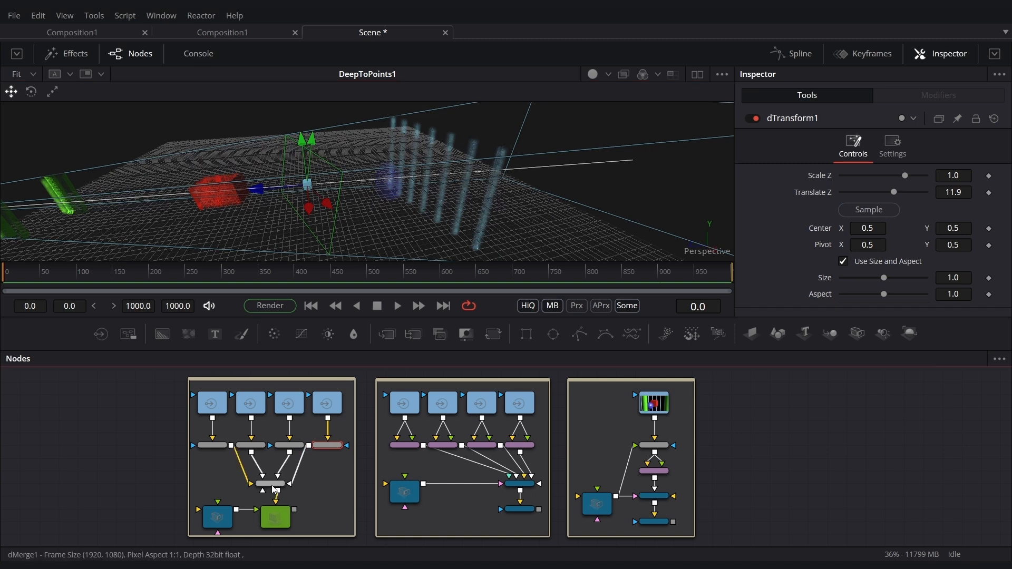
pyautogui.press('1')
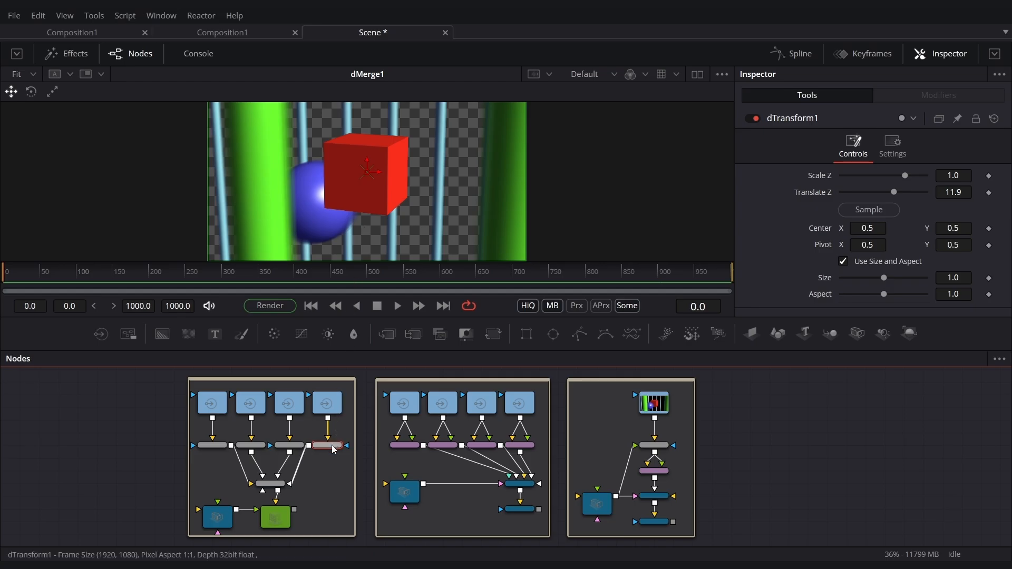
pyautogui.moveTo(952, 197); pyautogui.dragTo(969, 197)
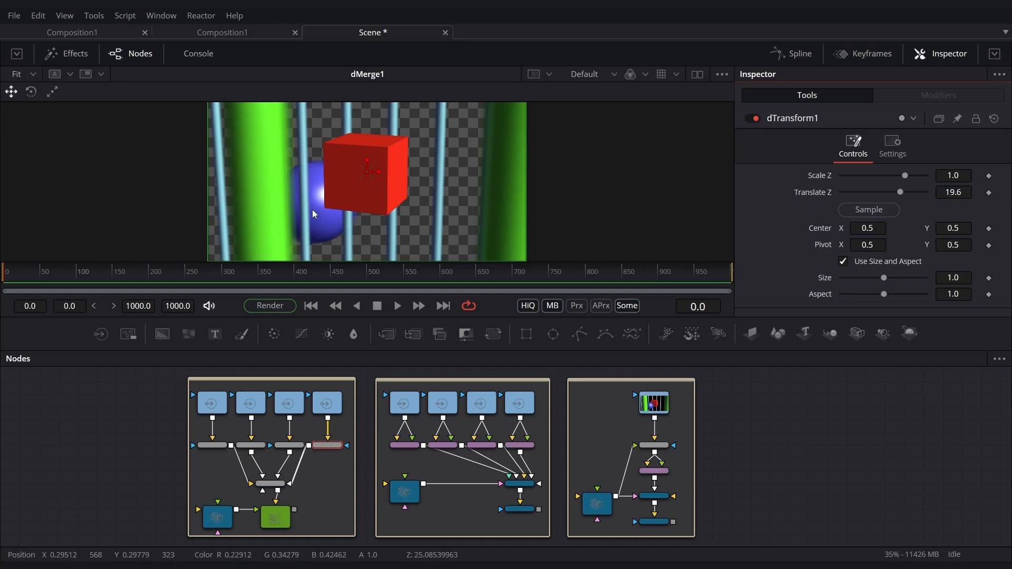
pyautogui.moveTo(858, 228); pyautogui.dragTo(959, 229)
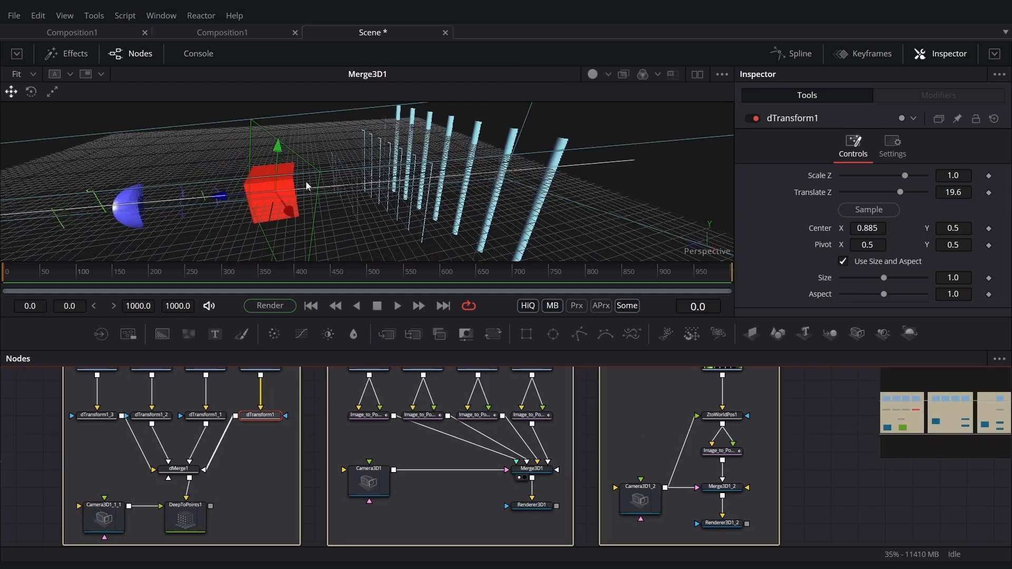
# Inspect the POSITION group's Merge3D1 point cloud, then view each of its foreground, background, sphere and cube loaders
pyautogui.moveTo(307, 186); pyautogui.dragTo(387, 183)
pyautogui.moveTo(217, 401); pyautogui.dragTo(197, 448)
pyautogui.moveTo(395, 214); pyautogui.dragTo(334, 224)
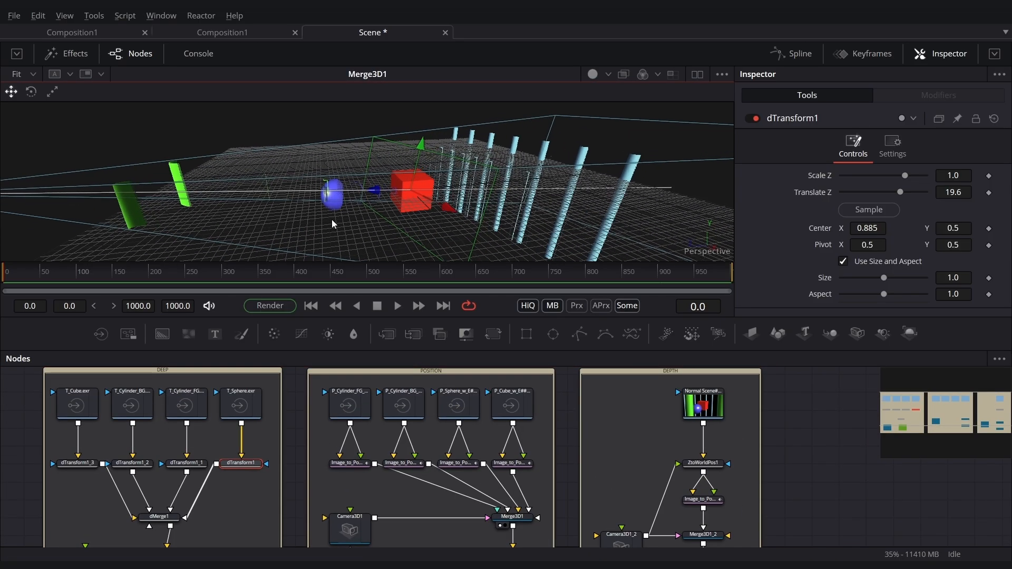
pyautogui.moveTo(344, 408); pyautogui.dragTo(359, 232)
pyautogui.moveTo(411, 412); pyautogui.dragTo(421, 232)
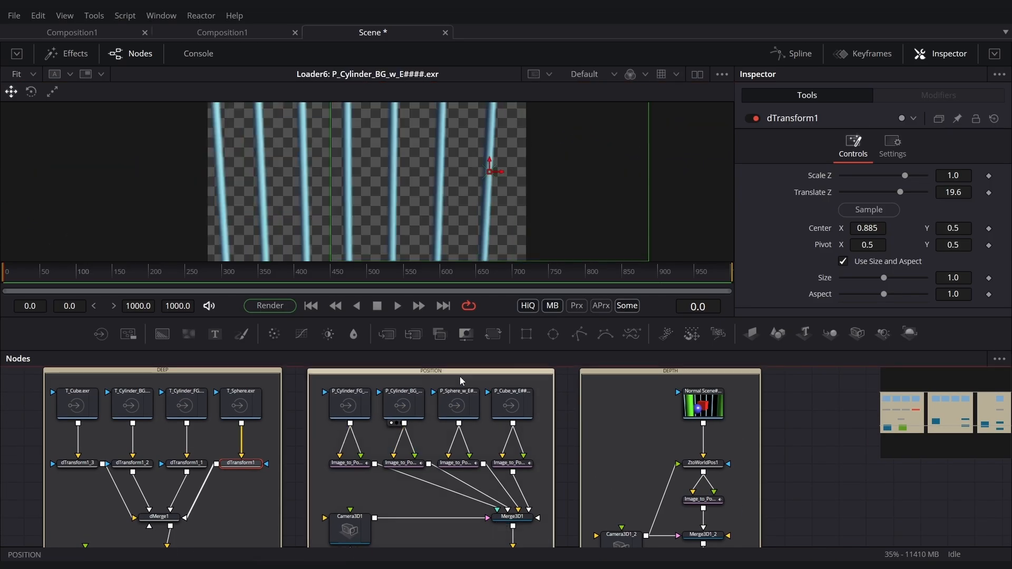
pyautogui.moveTo(457, 405); pyautogui.dragTo(469, 232)
pyautogui.moveTo(511, 405); pyautogui.dragTo(514, 192)
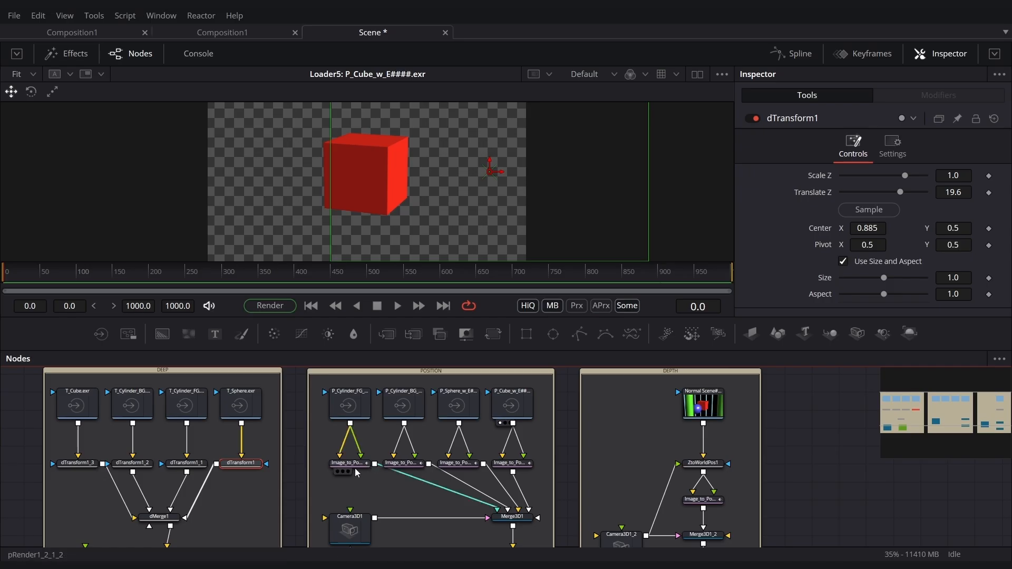
# View each Image_to_Points node's point cloud in the POSITION group, followed by their combined result in Merge3D1
pyautogui.moveTo(354, 464); pyautogui.dragTo(371, 210)
pyautogui.moveTo(404, 464); pyautogui.dragTo(410, 200)
pyautogui.moveTo(457, 464); pyautogui.dragTo(459, 174)
pyautogui.moveTo(511, 464); pyautogui.dragTo(527, 184)
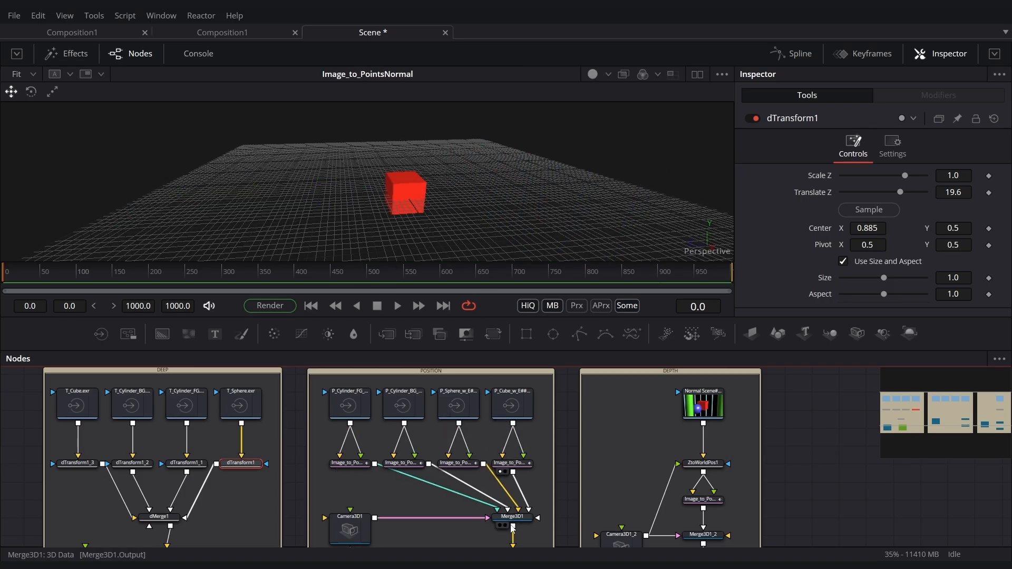
pyautogui.moveTo(517, 521); pyautogui.dragTo(434, 189)
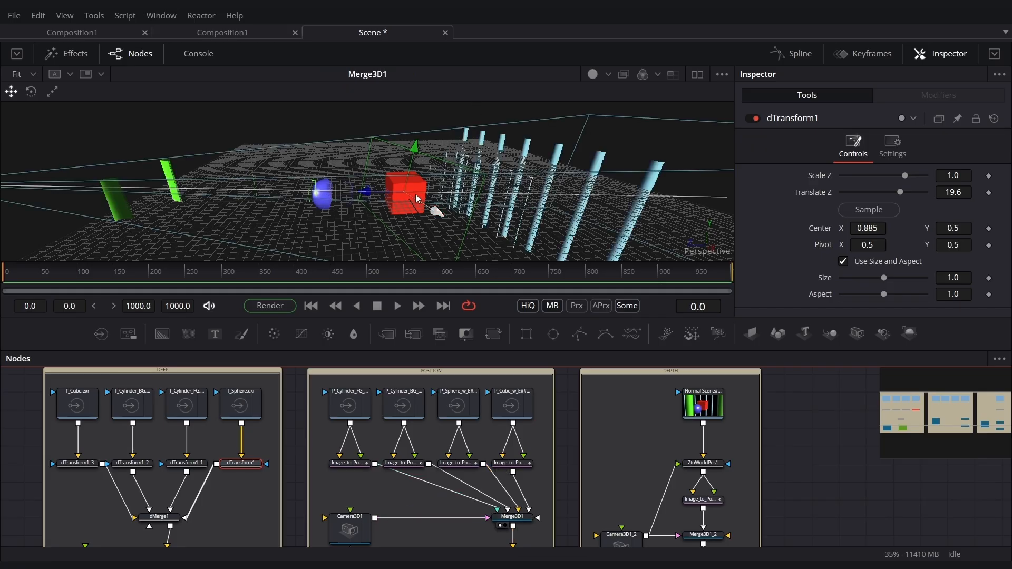
# With dMerge1 displayed, adjust the sphere in dTransform1 to Size 0.861, Center Y 0.504 and Translate Z 15.5
pyautogui.scroll(-1, 450, 185)
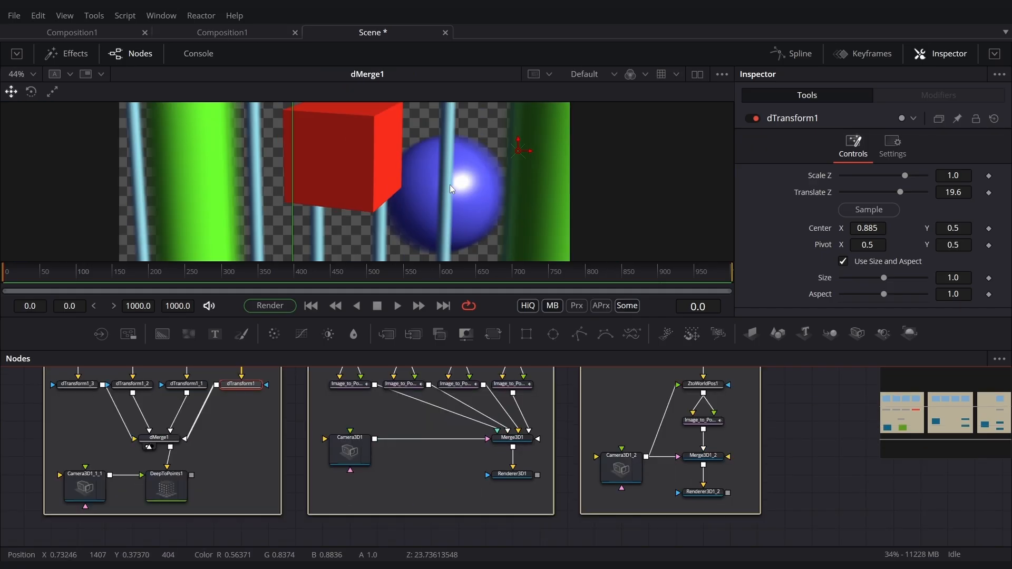
pyautogui.scroll(2, 450, 184)
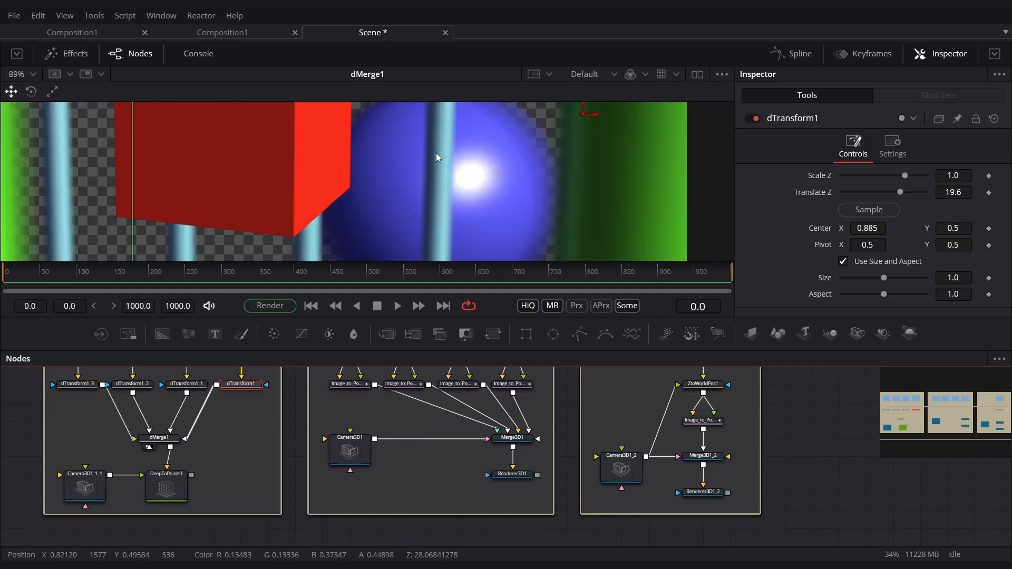
pyautogui.scroll(-1, 445, 157)
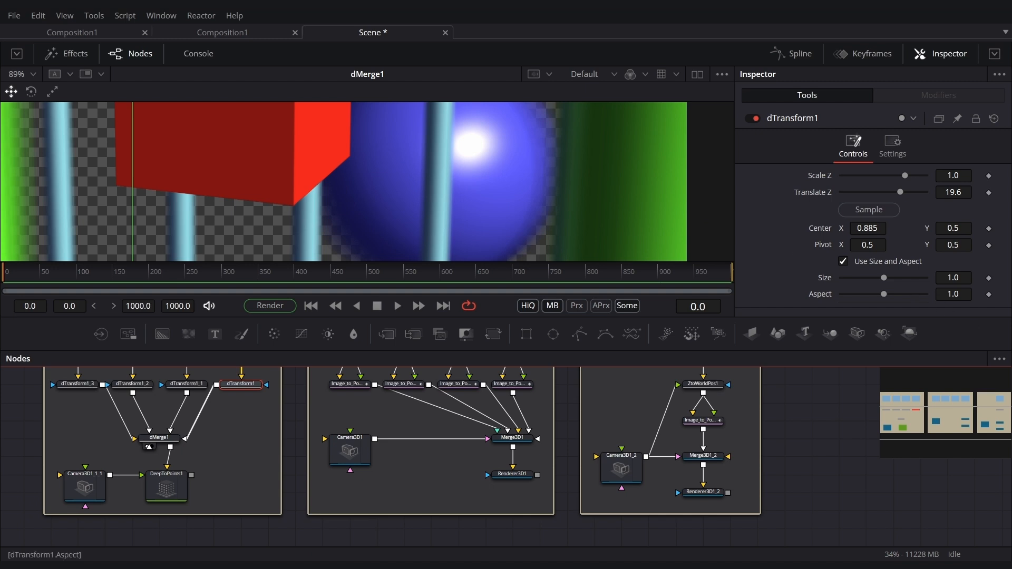
pyautogui.moveTo(968, 280); pyautogui.dragTo(954, 279)
pyautogui.moveTo(962, 193); pyautogui.dragTo(959, 193)
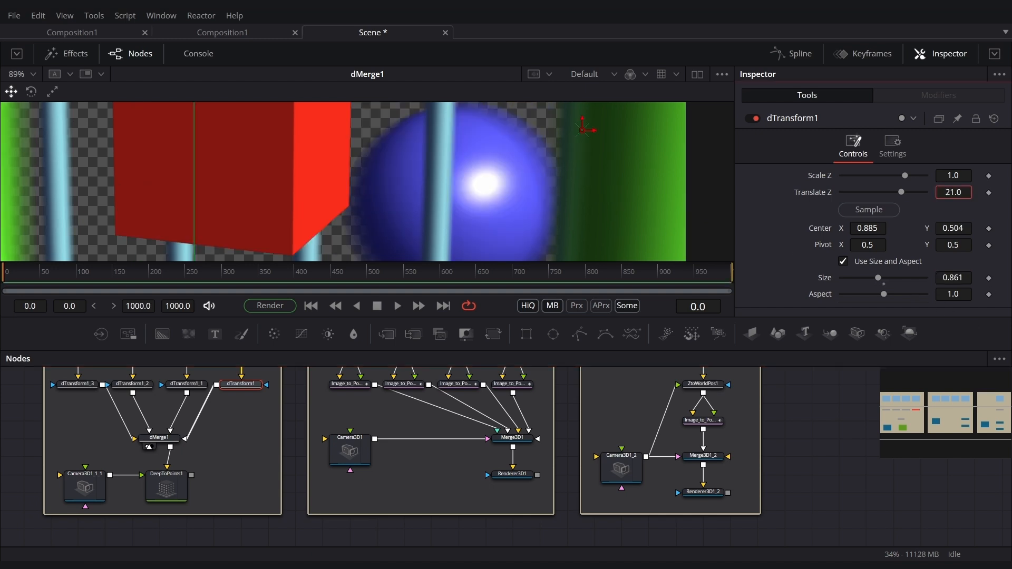
pyautogui.moveTo(959, 193); pyautogui.dragTo(949, 193)
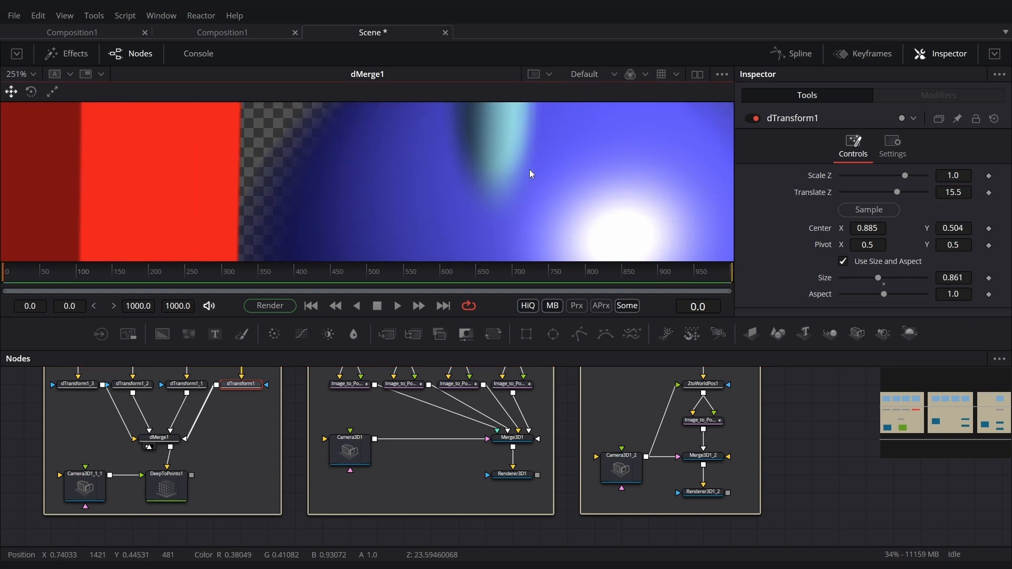
# Examine where the background cylinder intersects the sphere in dMerge1, then view the whole image and node groups
pyautogui.scroll(-5, 517, 165)
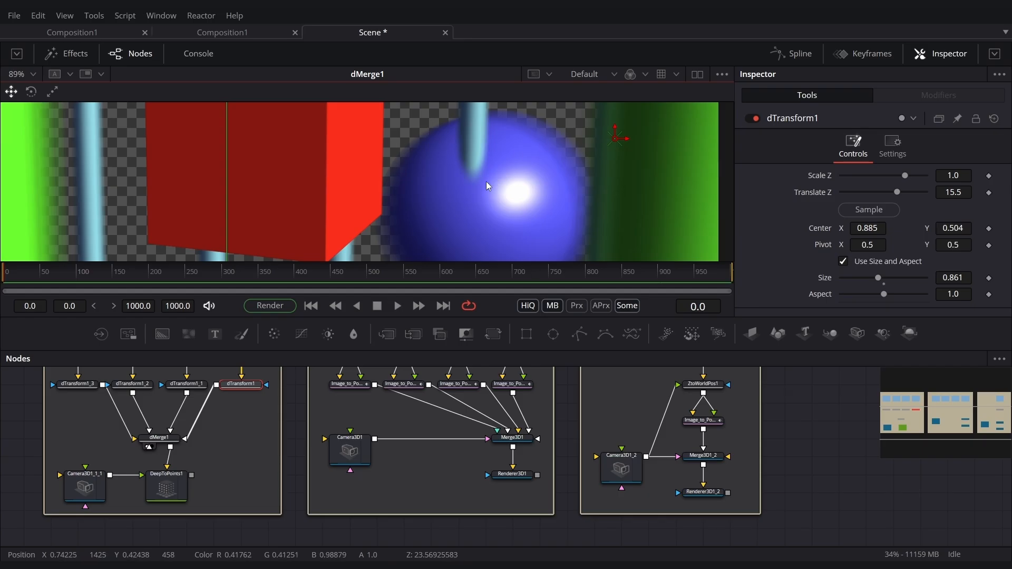
pyautogui.moveTo(473, 194); pyautogui.dragTo(496, 183)
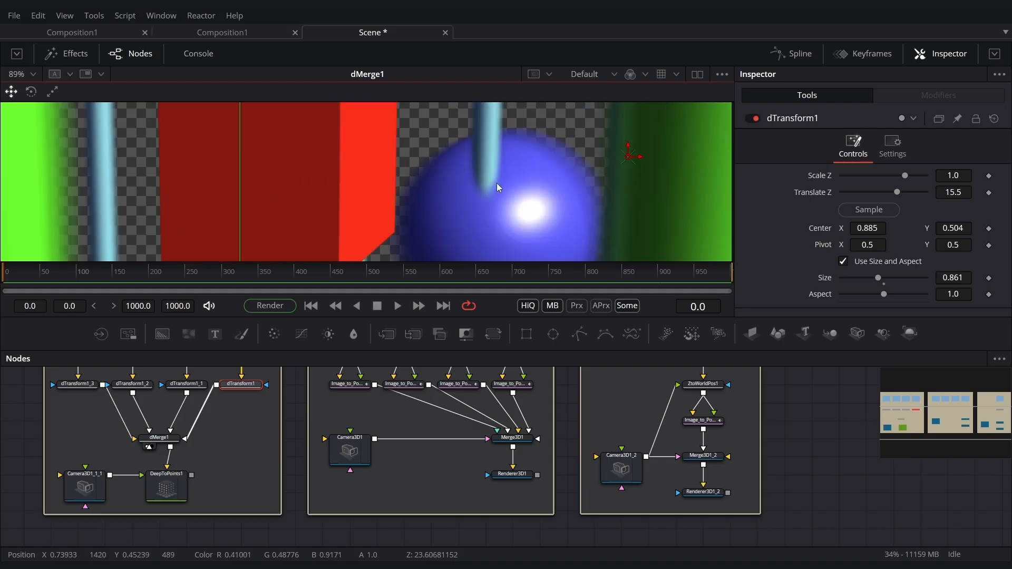
pyautogui.scroll(-3, 497, 182)
pyautogui.scroll(-2, 460, 418)
pyautogui.moveTo(460, 417); pyautogui.dragTo(490, 476)
pyautogui.scroll(1, 464, 443)
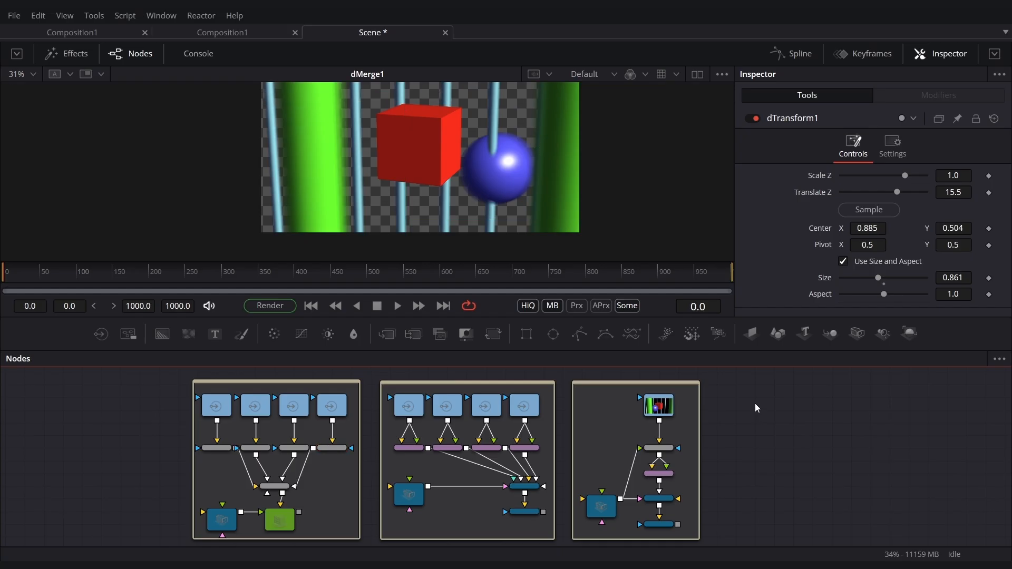
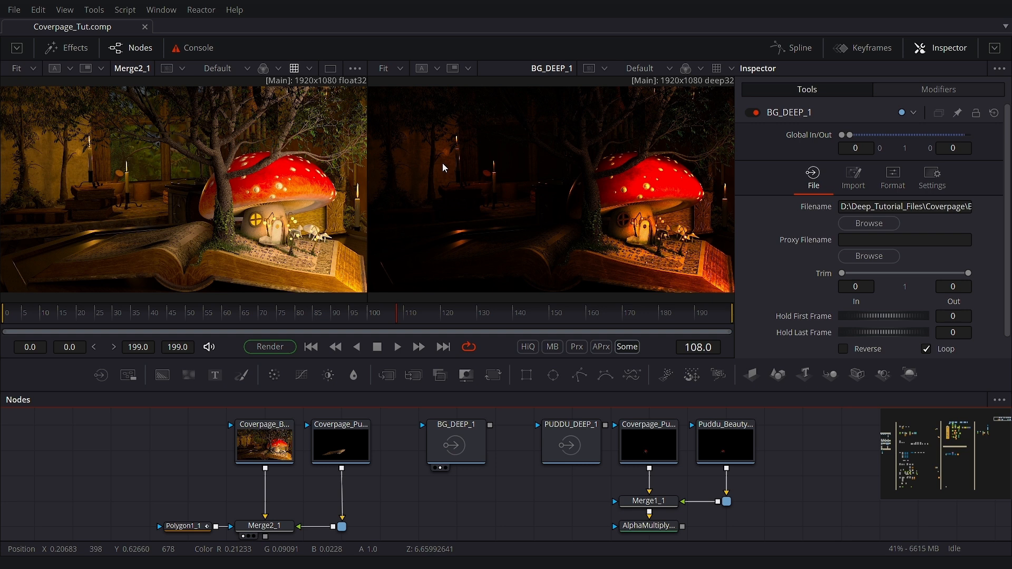
# Compare the image format labels of Merge2_1 and BG_DEEP_1 in the two viewers
pyautogui.click(326, 111)
pyautogui.moveTo(325, 111); pyautogui.dragTo(297, 164)
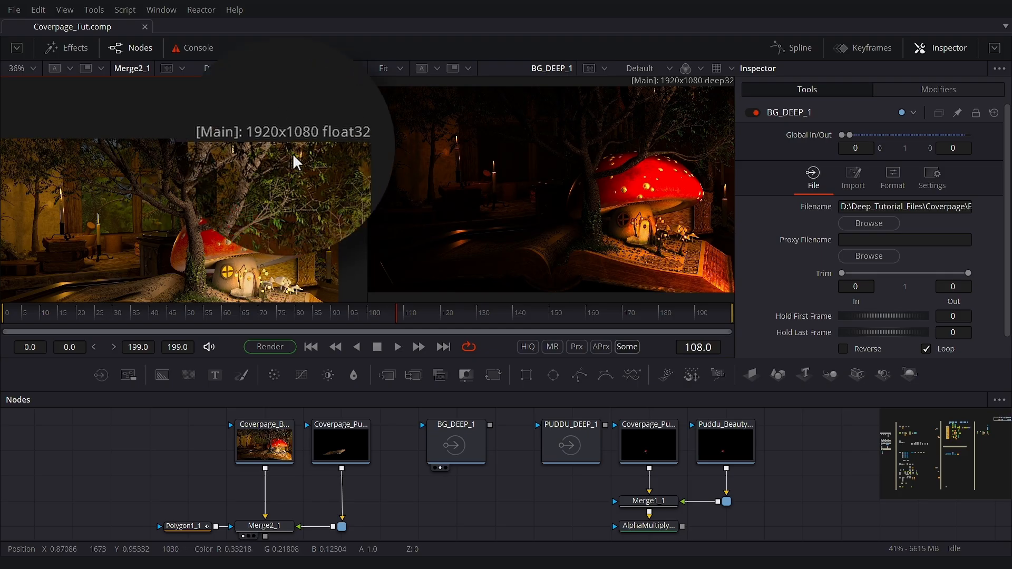
pyautogui.moveTo(618, 127); pyautogui.dragTo(601, 166)
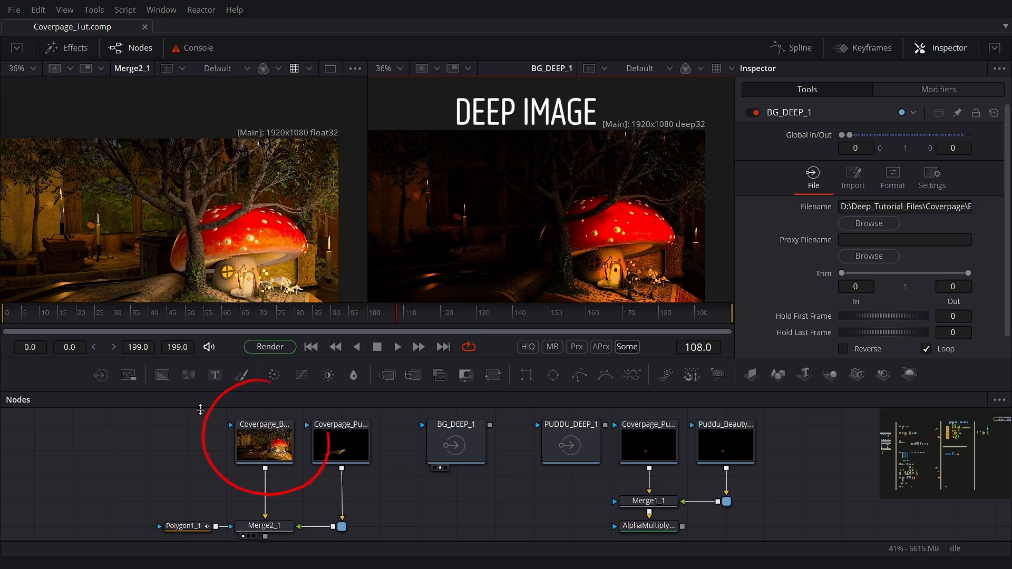
# Set the scale of both the Merge2_1 and BG_DEEP_1 viewers to Fit
pyautogui.click(34, 69)
pyautogui.click(23, 85)
pyautogui.click(400, 69)
pyautogui.click(402, 89)
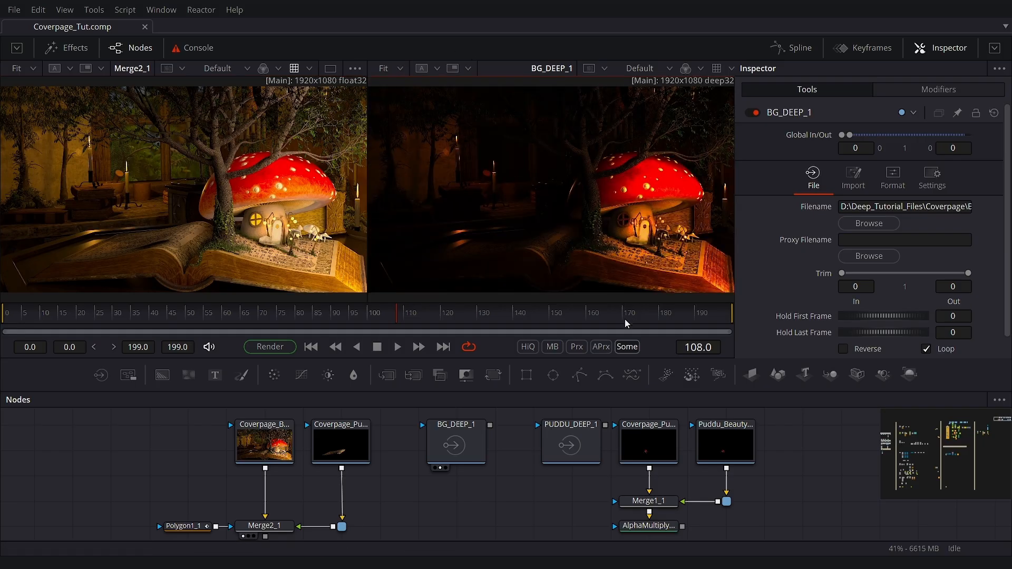
# Compare the OpenEXR format settings of BG_DEEP_1, especially Image Output Mode, with those of the Coverpage_BG loader
pyautogui.click(455, 446)
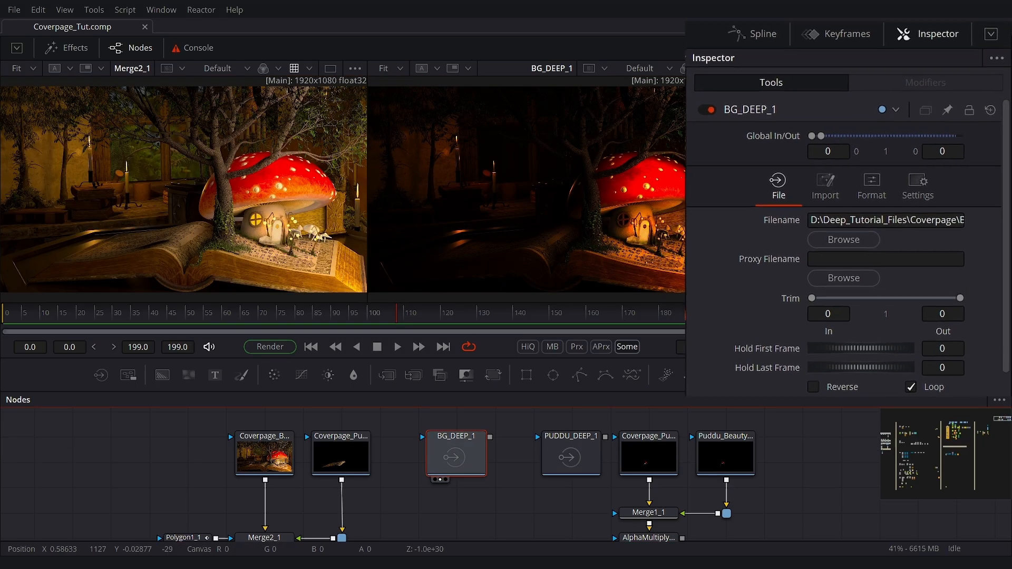
pyautogui.click(864, 207)
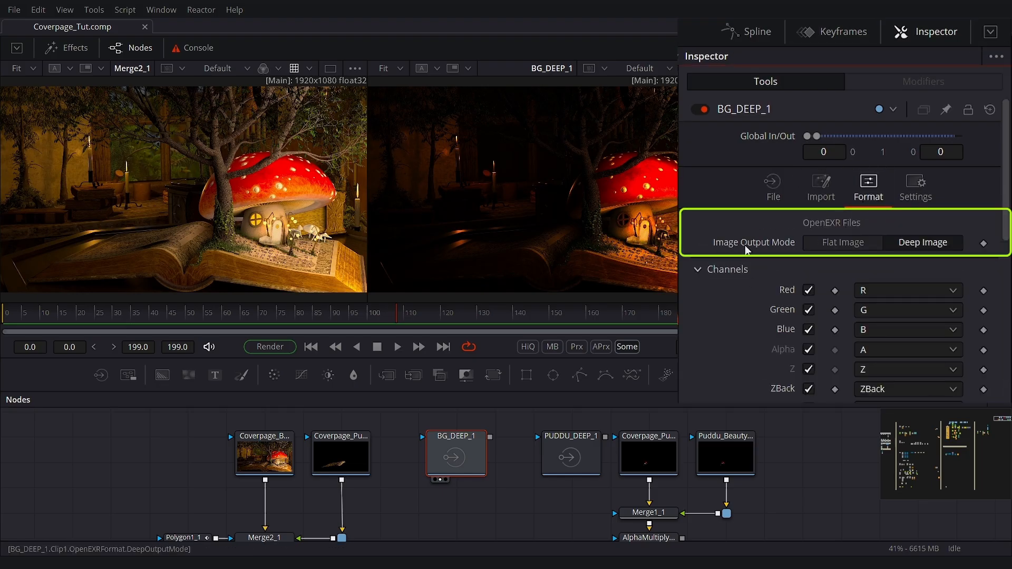
pyautogui.click(830, 243)
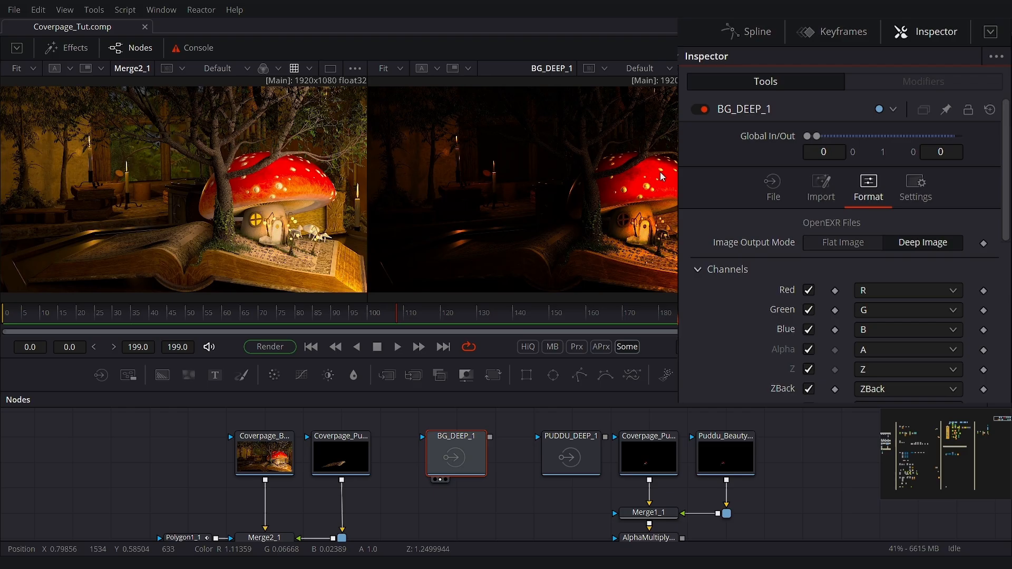
pyautogui.click(267, 450)
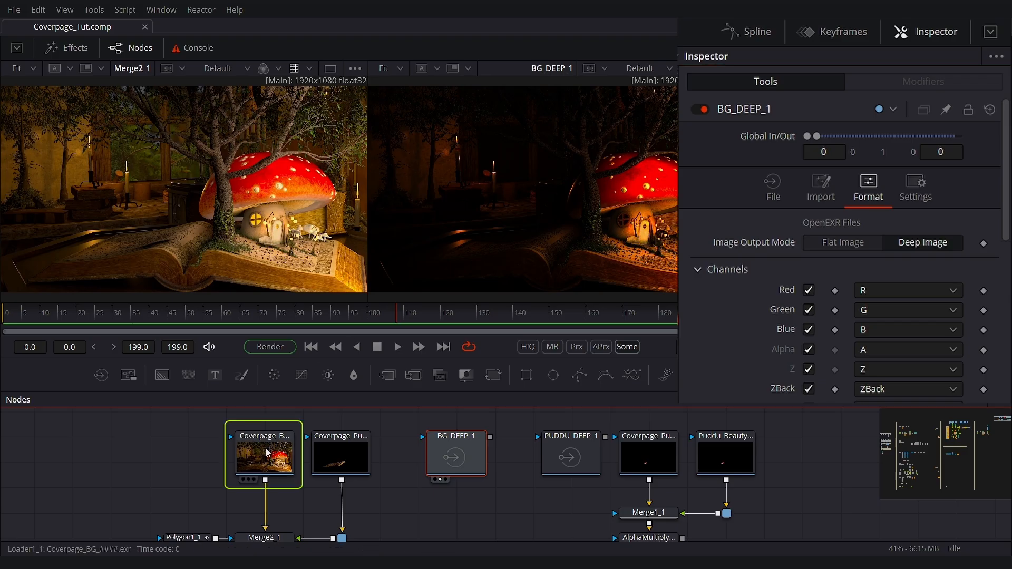
pyautogui.click(884, 195)
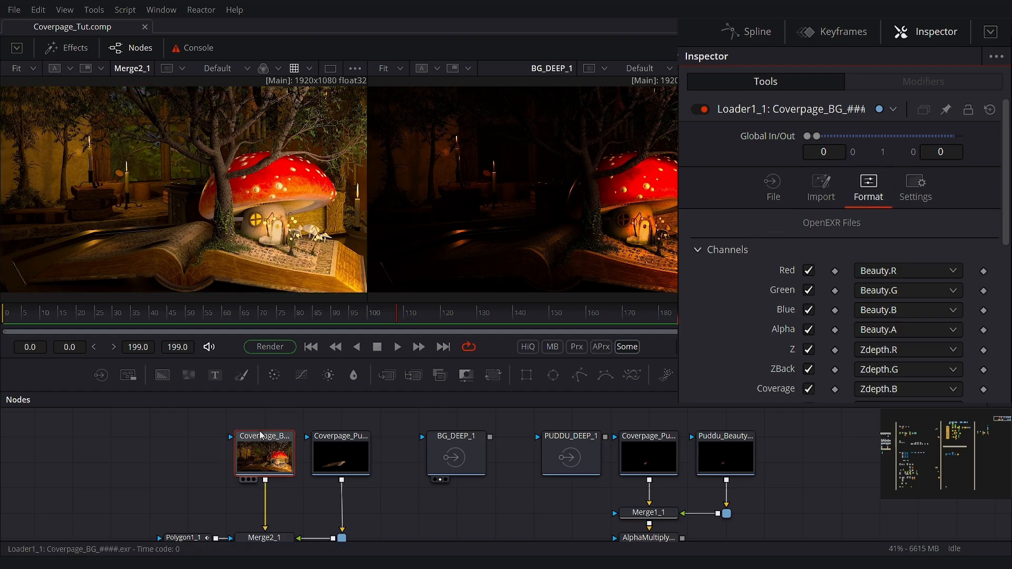
pyautogui.click(451, 456)
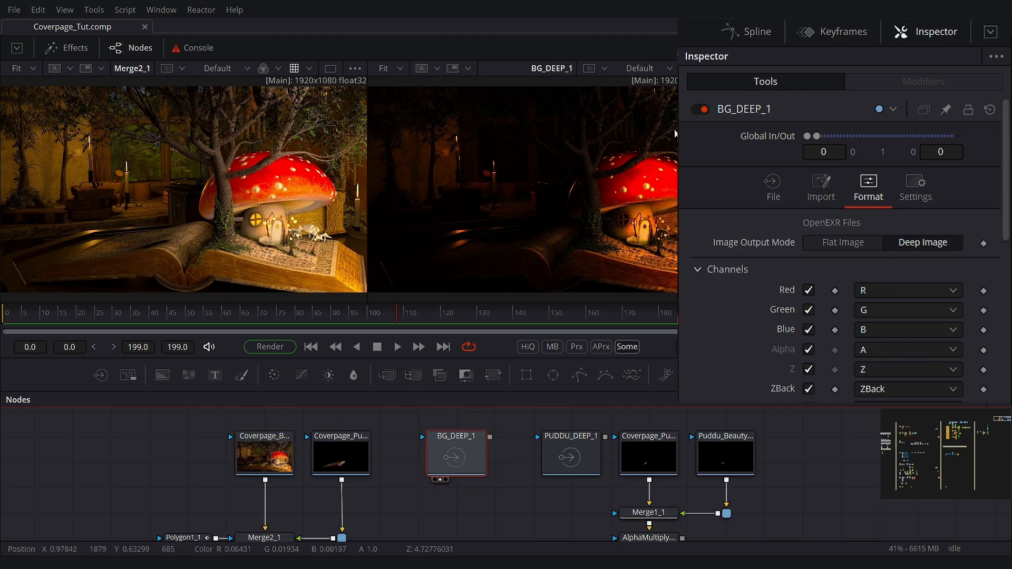
pyautogui.click(903, 242)
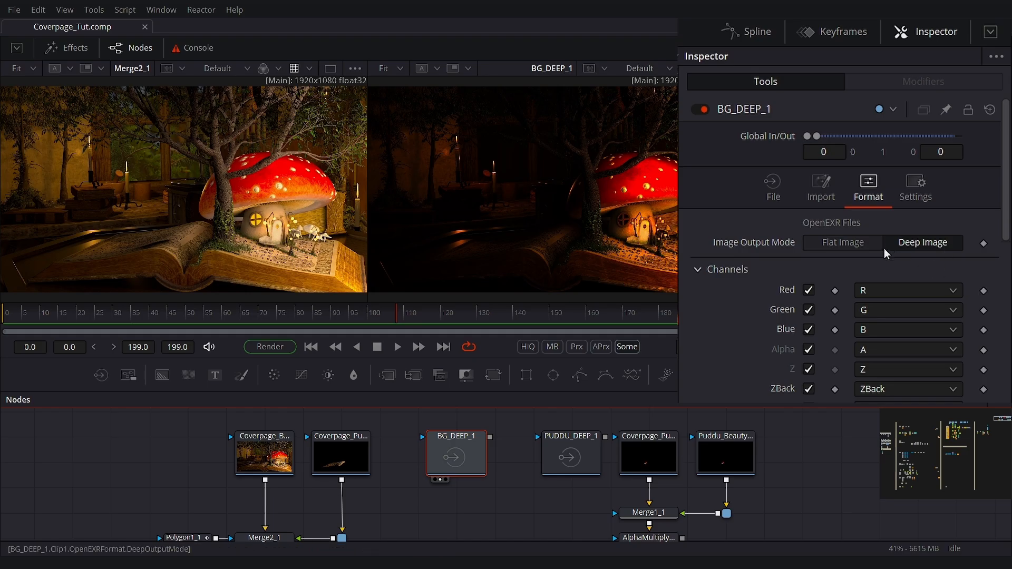
# Switch BG_DEEP_1's Image Output Mode to Flat Image, check the viewer's format label, restore Deep Image, and fit the view
pyautogui.click(841, 245)
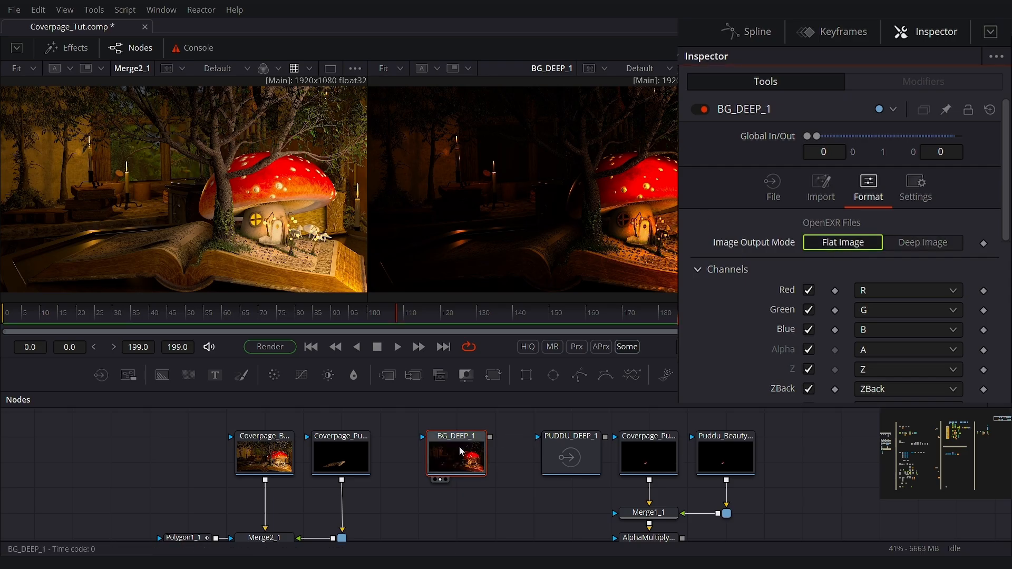
pyautogui.moveTo(459, 452)
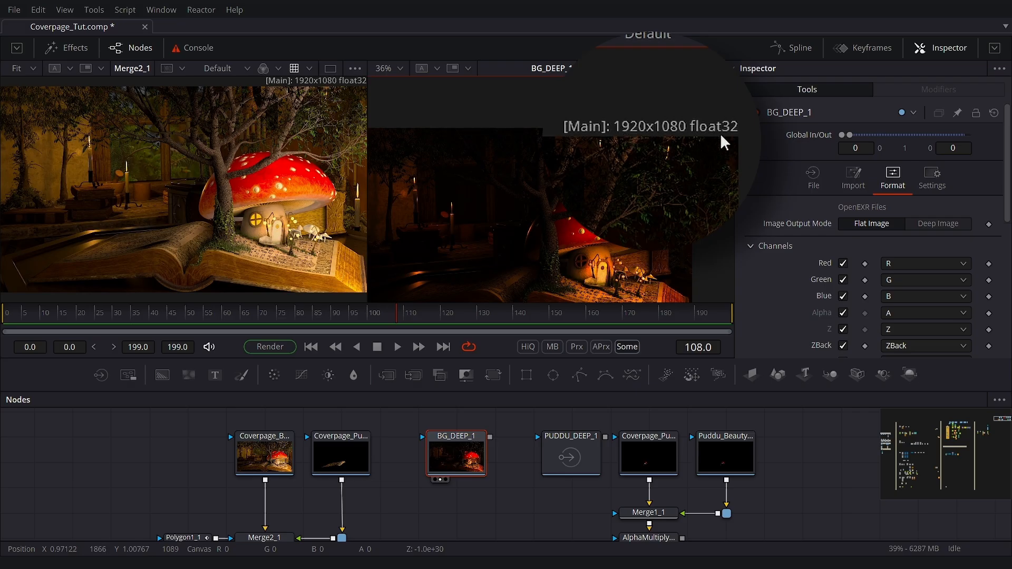
pyautogui.click(927, 223)
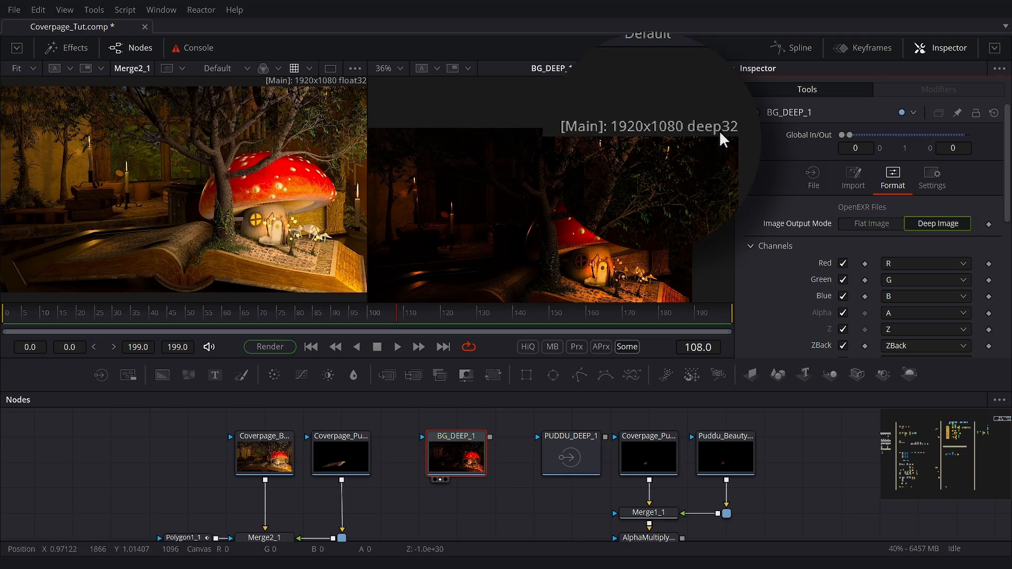
pyautogui.click(400, 70)
pyautogui.click(392, 85)
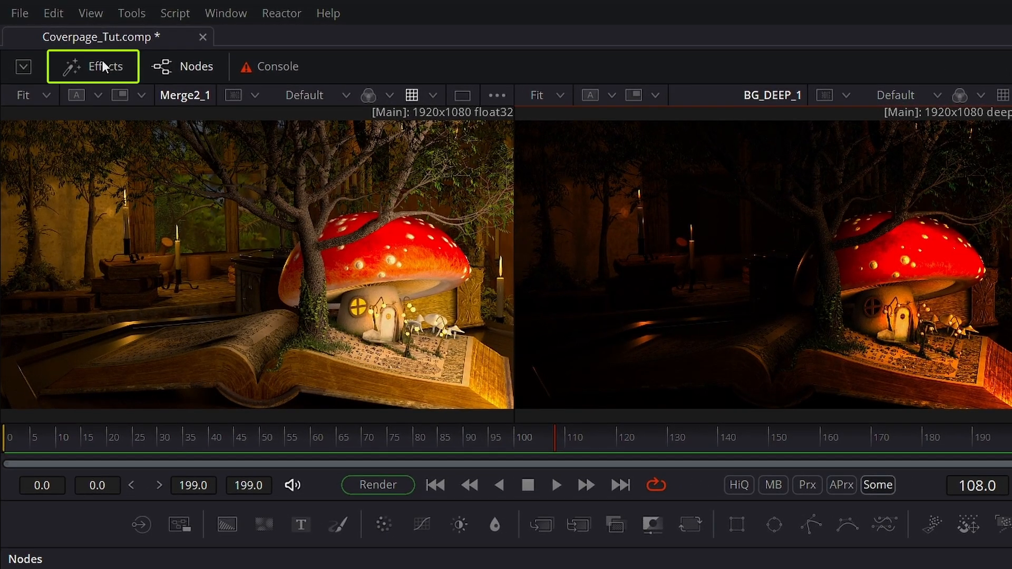
# Add a dRecolor node from the Deep Image tools below BG_DEEP_1
pyautogui.click(102, 64)
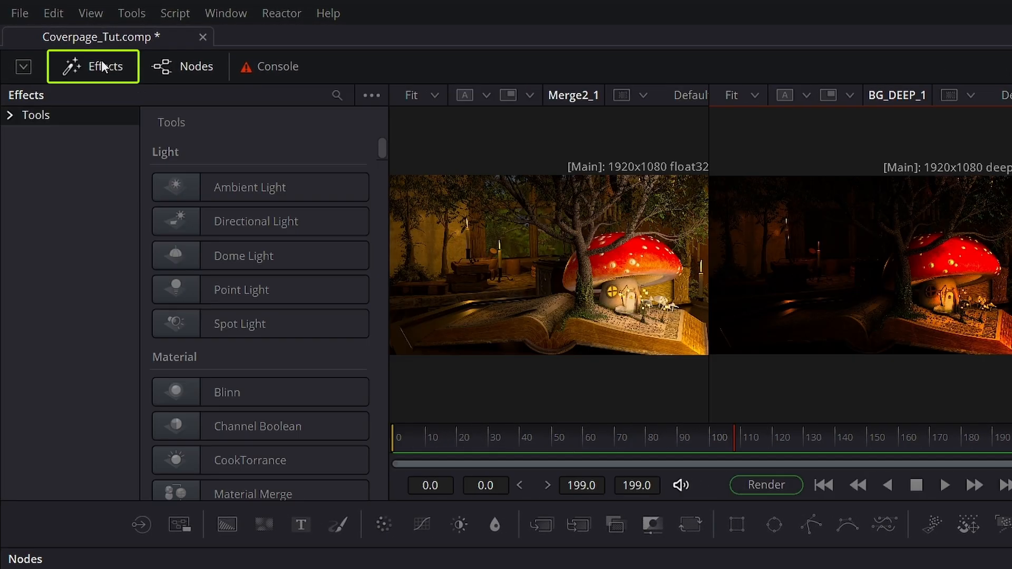
pyautogui.click(13, 120)
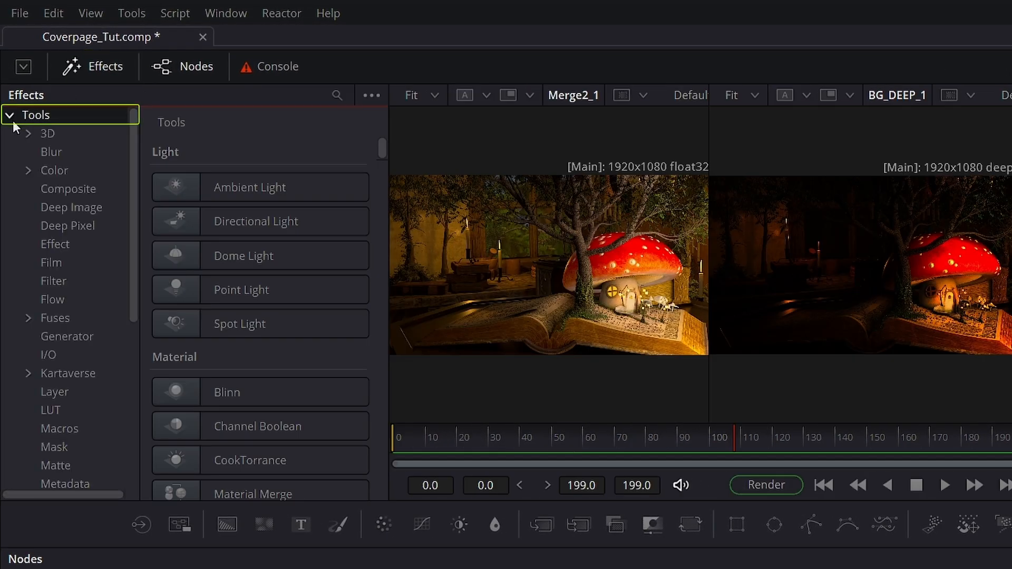
pyautogui.click(52, 210)
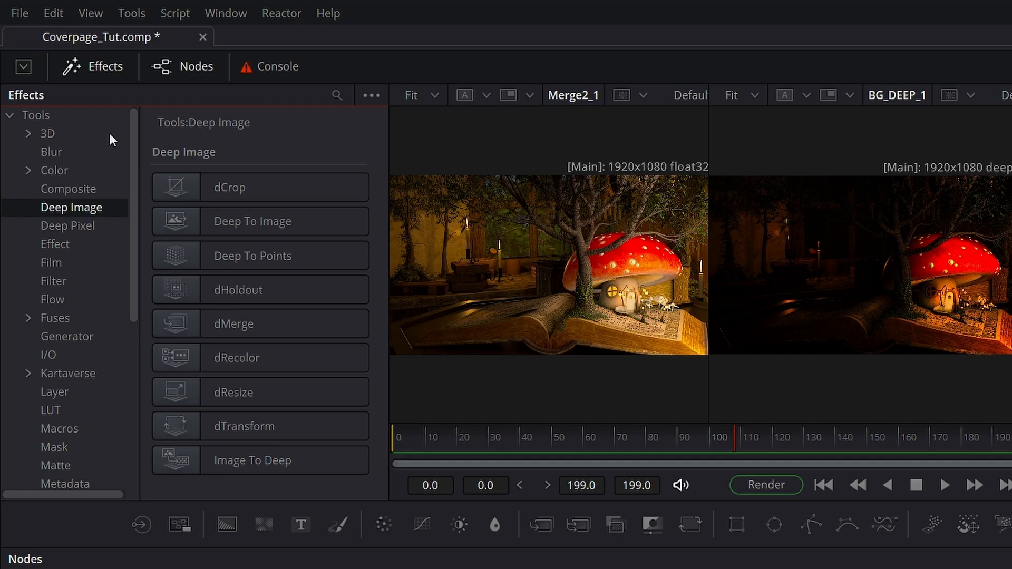
pyautogui.click(179, 363)
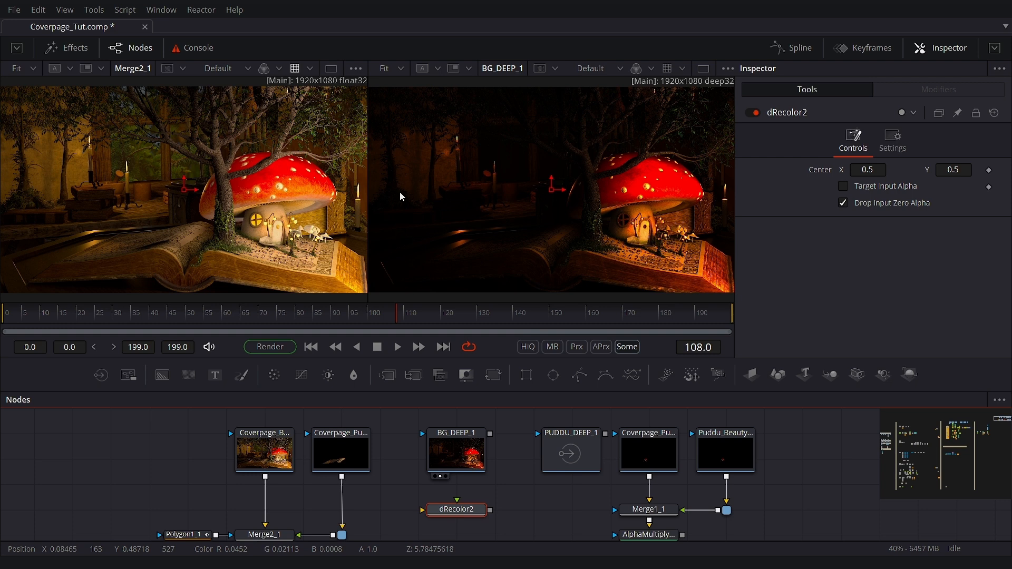
# Connect BG_DEEP_1 to the Depth input and Merge2_1 to the Color input of dRecolor2
pyautogui.click(224, 149)
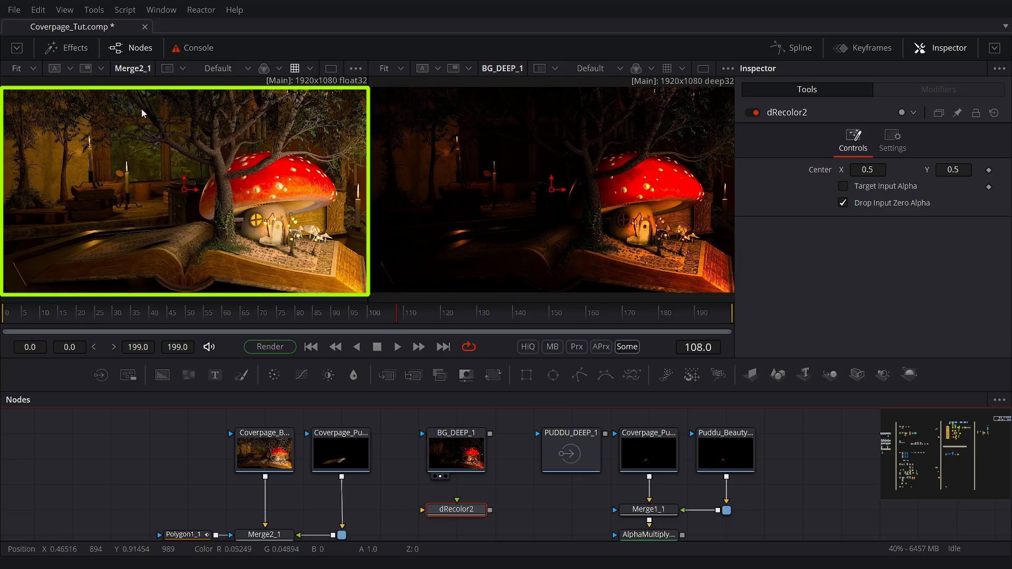
pyautogui.click(507, 163)
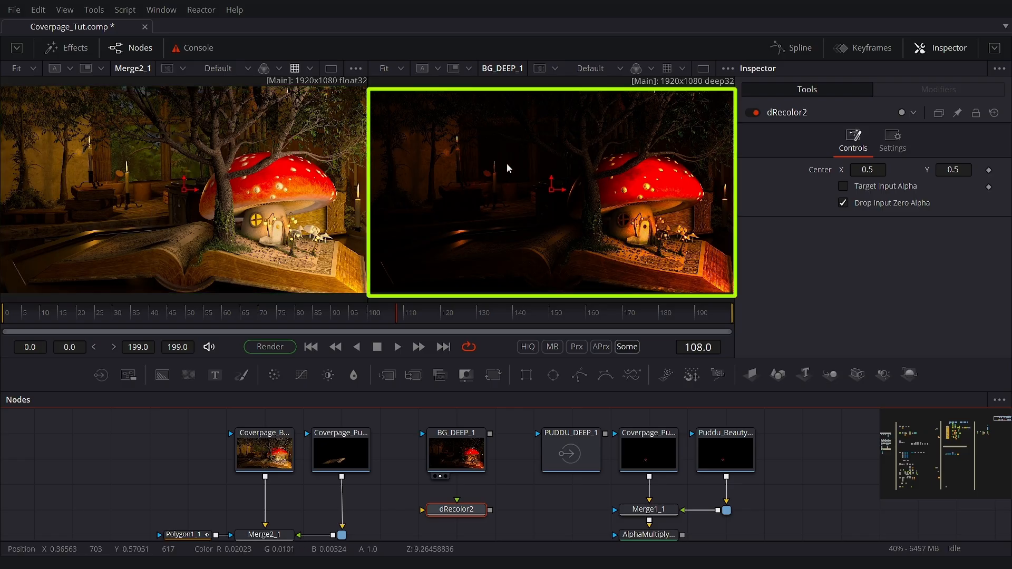
pyautogui.moveTo(516, 422); pyautogui.dragTo(528, 403)
pyautogui.moveTo(457, 478); pyautogui.dragTo(487, 496)
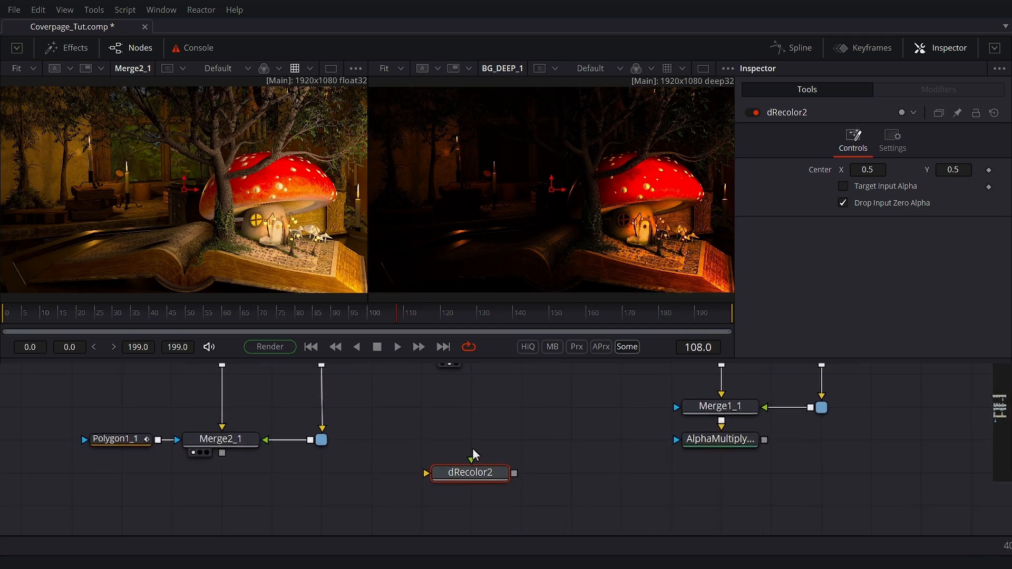
pyautogui.moveTo(458, 438); pyautogui.dragTo(472, 462)
pyautogui.scroll(-3, 471, 448)
pyautogui.moveTo(513, 397); pyautogui.dragTo(497, 482)
pyautogui.moveTo(302, 501); pyautogui.dragTo(348, 456)
pyautogui.moveTo(457, 522); pyautogui.dragTo(474, 517)
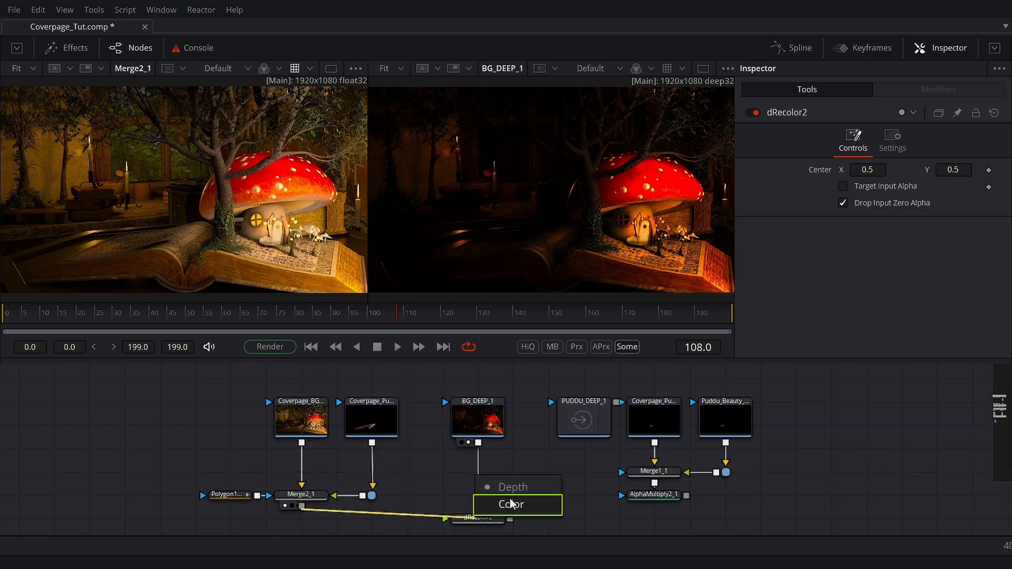
pyautogui.click(510, 498)
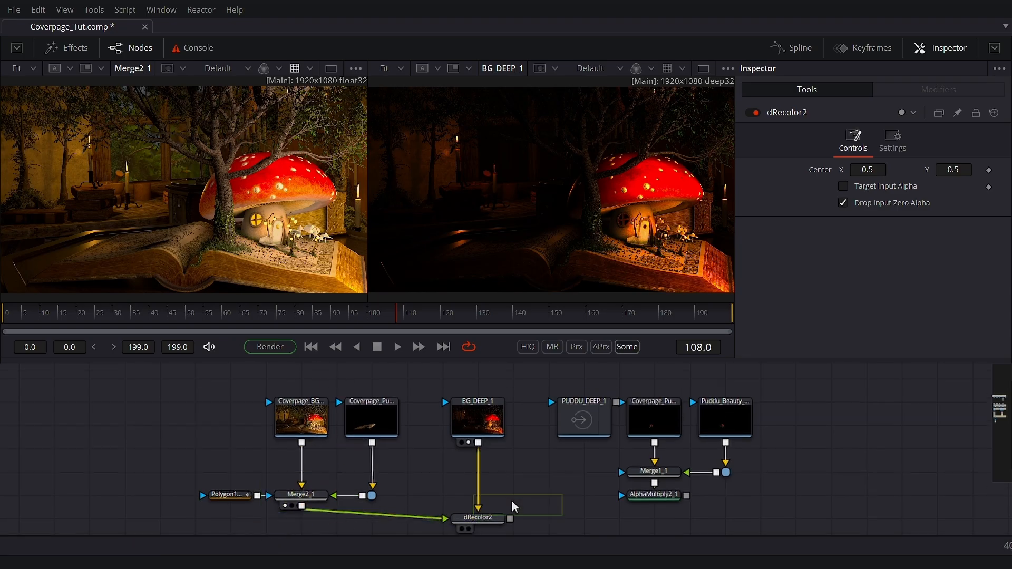
# Show dRecolor2 in place of BG_DEEP_1 in its viewer and compare the two deep images
pyautogui.click(479, 517)
pyautogui.scroll(-2, 480, 518)
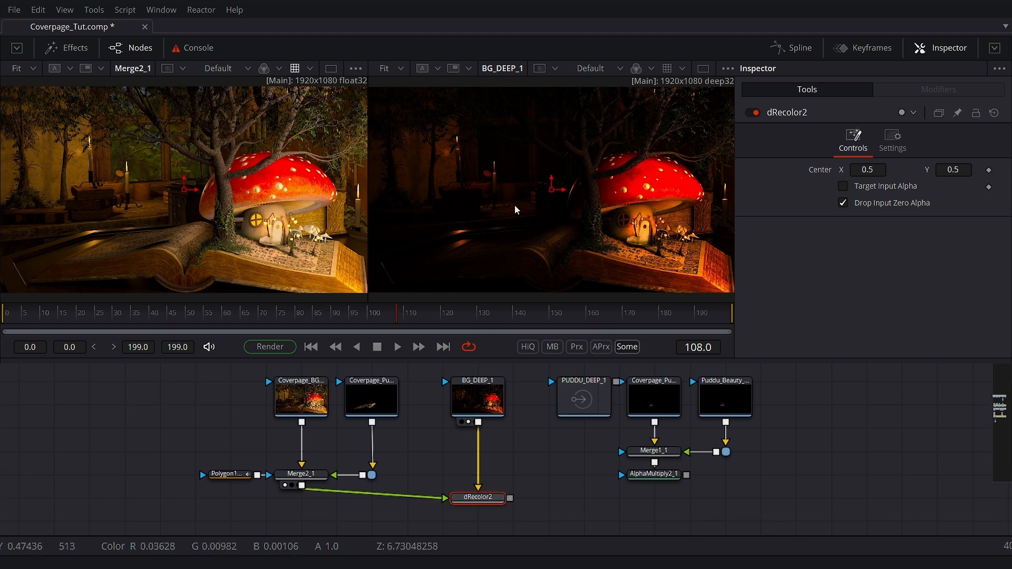
pyautogui.moveTo(483, 498); pyautogui.dragTo(533, 174)
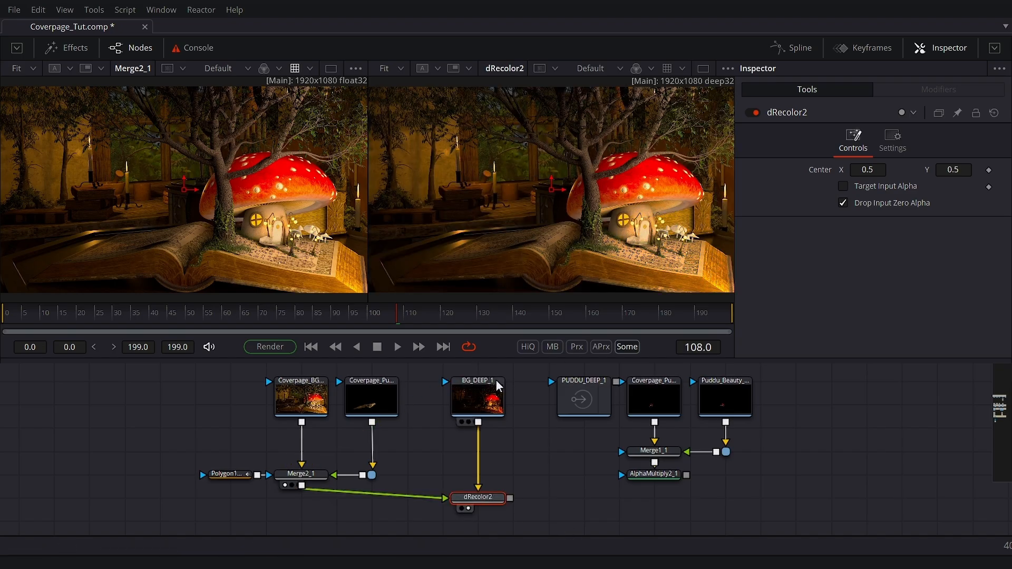
pyautogui.moveTo(478, 398); pyautogui.dragTo(613, 160)
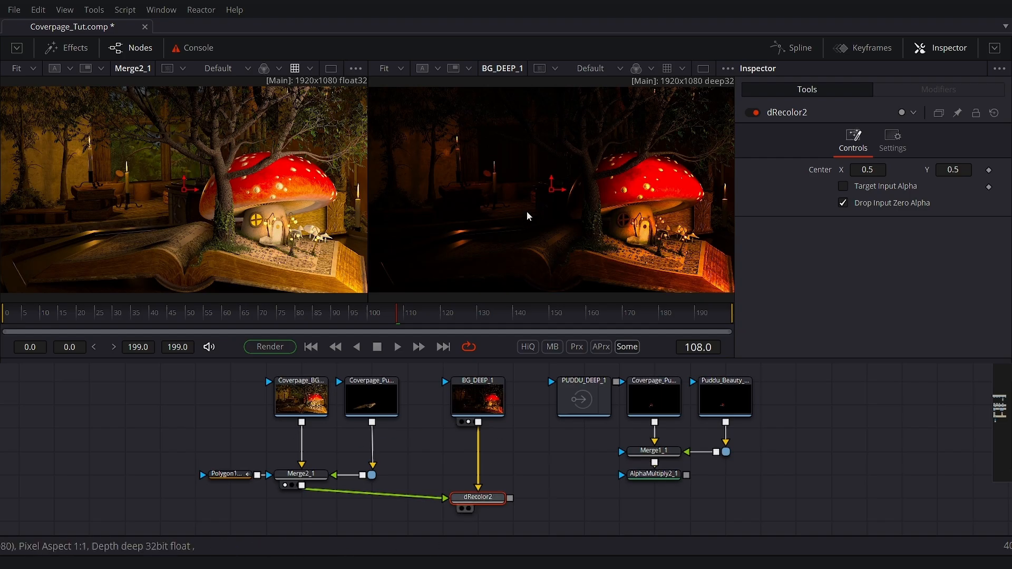
pyautogui.press('2')
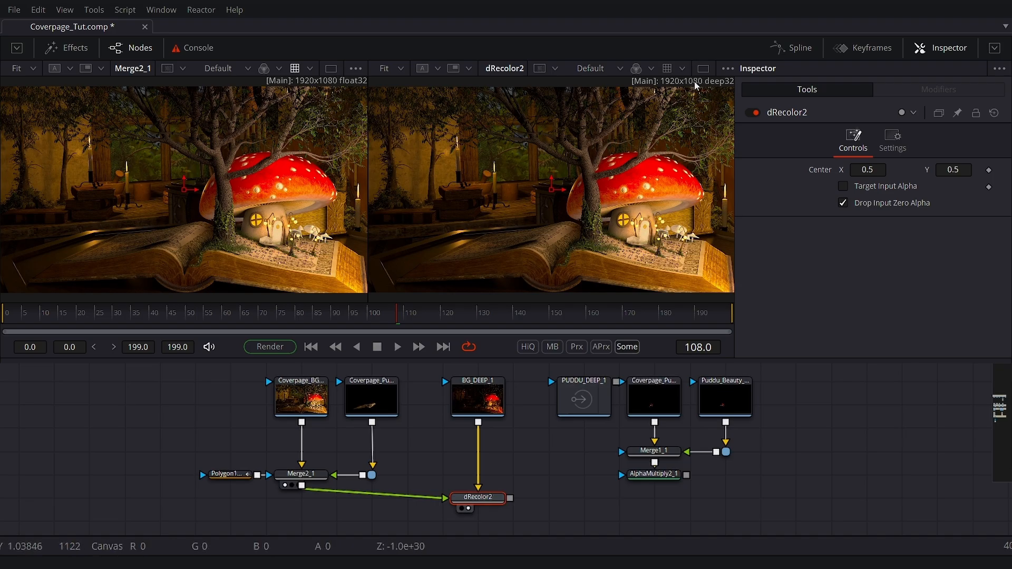
# Show PUDDU_DEEP_1 in place of Merge2_1 and AlphaMultiply2_1 in place of dRecolor2 to compare the ladybug images
pyautogui.moveTo(588, 456); pyautogui.dragTo(502, 462)
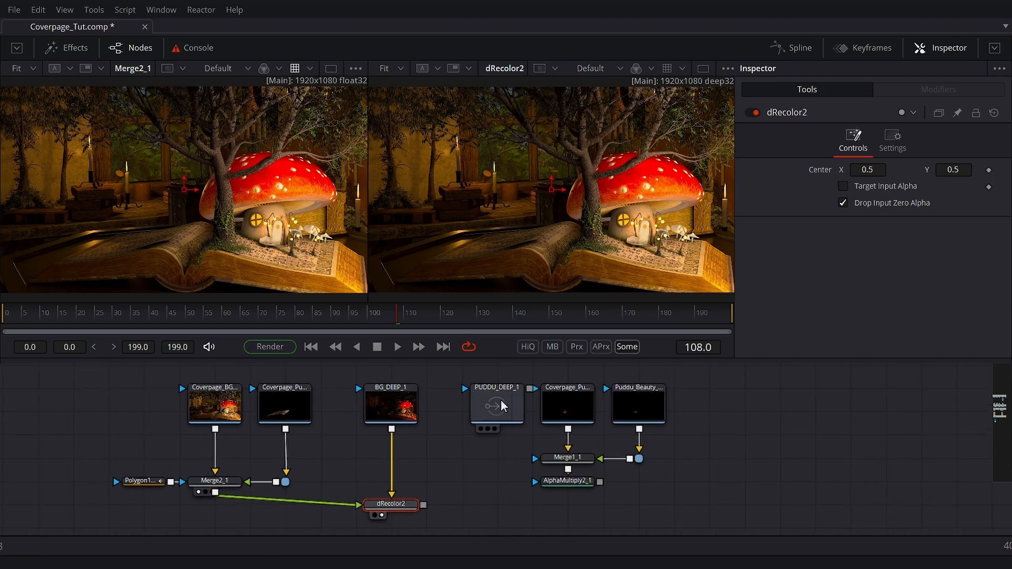
pyautogui.moveTo(507, 403); pyautogui.dragTo(240, 180)
pyautogui.moveTo(564, 481); pyautogui.dragTo(419, 264)
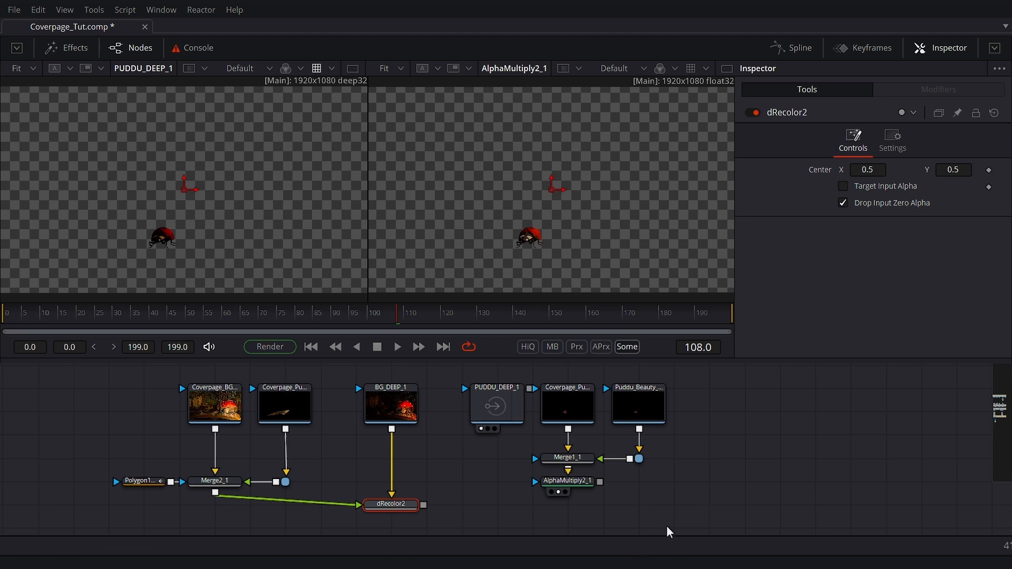
# Duplicate dRecolor2 and place the copy below PUDDU_DEEP_1
pyautogui.scroll(-3, 494, 417)
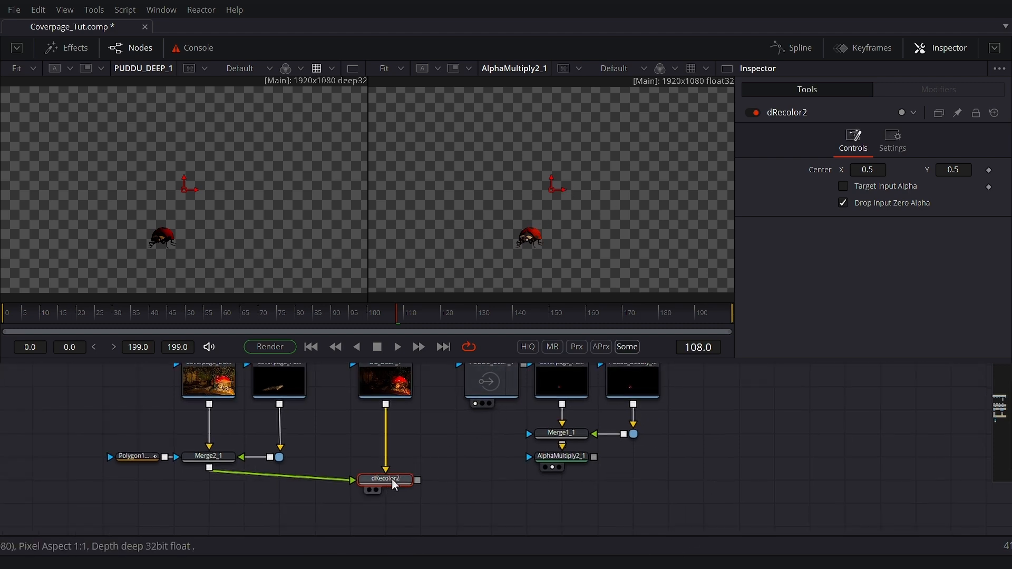
pyautogui.click(553, 504)
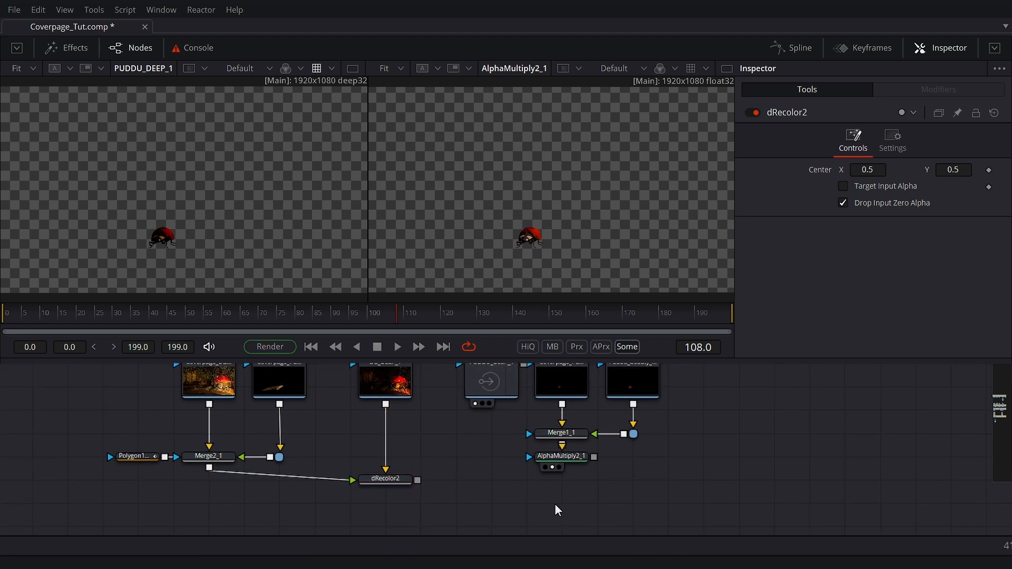
pyautogui.hotkey('ctrl', 'v')
pyautogui.moveTo(563, 503); pyautogui.dragTo(490, 478)
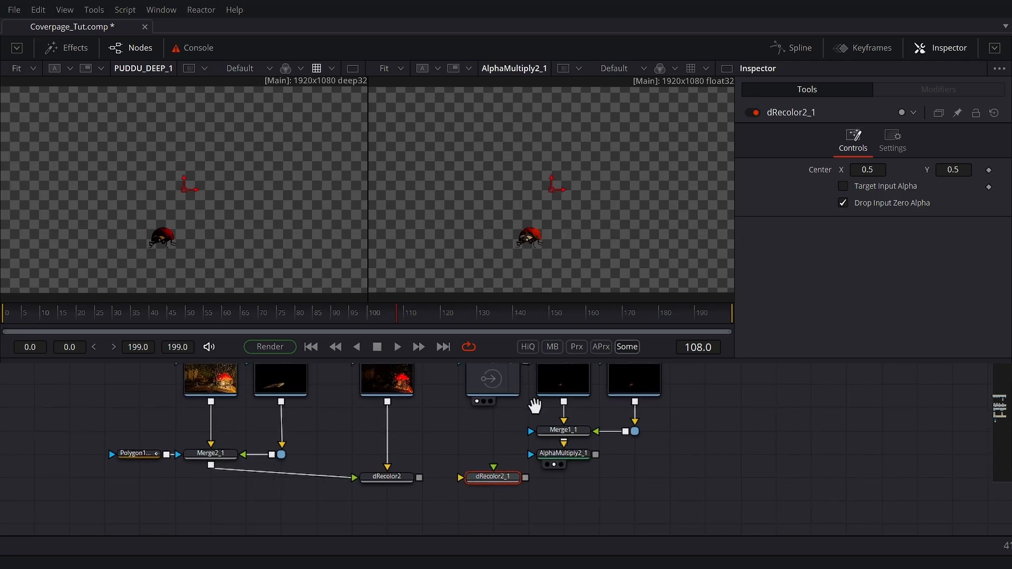
# Connect PUDDU_DEEP_1 to the Depth input and AlphaMultiply2_1 to the Color input of dRecolor2_1
pyautogui.scroll(1, 535, 406)
pyautogui.moveTo(536, 376); pyautogui.dragTo(492, 496)
pyautogui.click(524, 502)
pyautogui.moveTo(606, 469); pyautogui.dragTo(502, 475)
pyautogui.click(536, 504)
pyautogui.press('1')
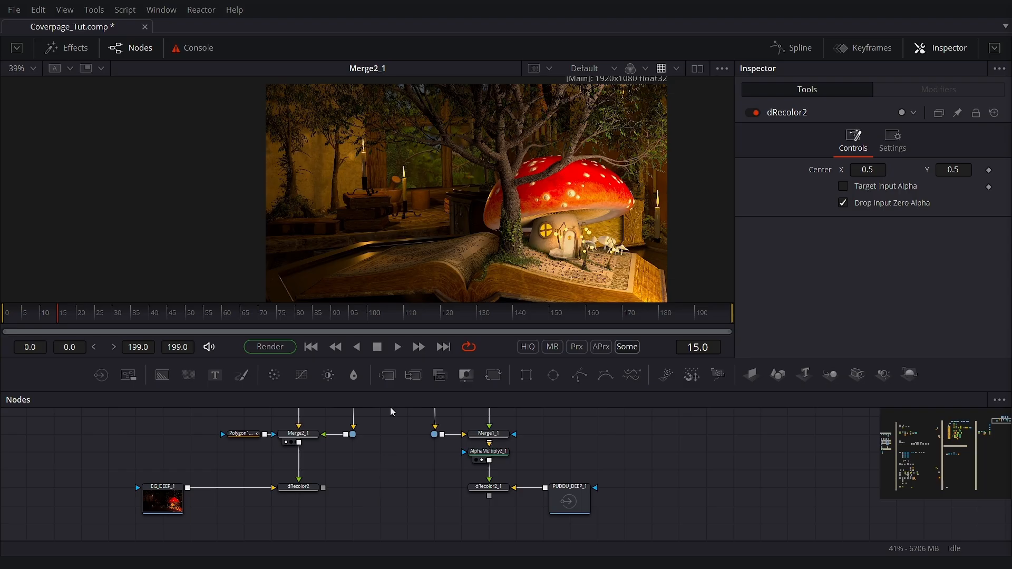
# Add a Merge node in an empty area and paste copies of the Coverpage_BG and Puddu_Beauty loaders near it
pyautogui.moveTo(389, 378); pyautogui.dragTo(707, 460)
pyautogui.moveTo(587, 425); pyautogui.dragTo(537, 503)
pyautogui.moveTo(250, 485)
pyautogui.mouseDown()
pyautogui.moveTo(237, 454)
pyautogui.moveTo(234, 479)
pyautogui.mouseUp()
pyautogui.click(243, 433)
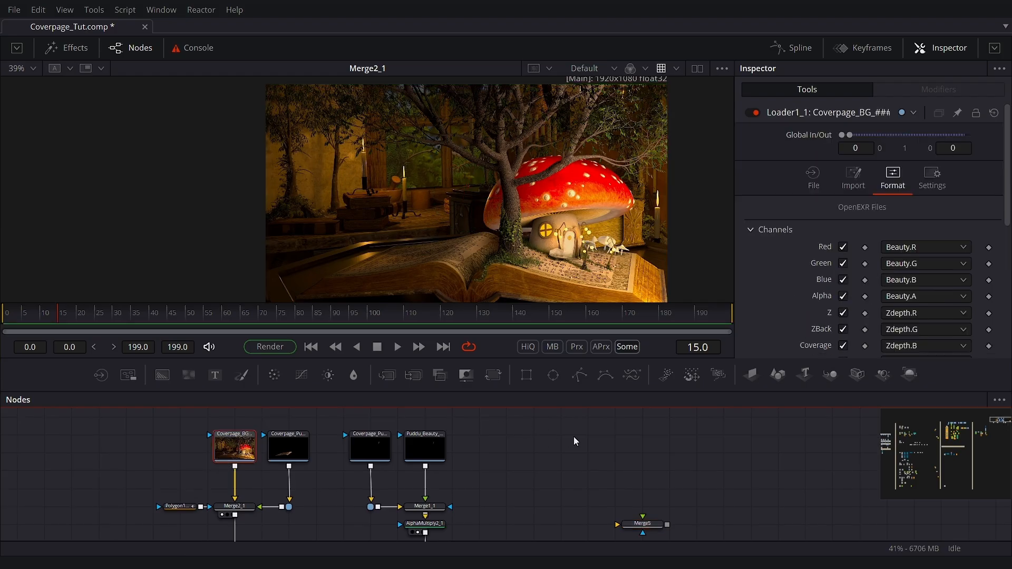
pyautogui.hotkey('ctrl', 'v')
pyautogui.click(418, 444)
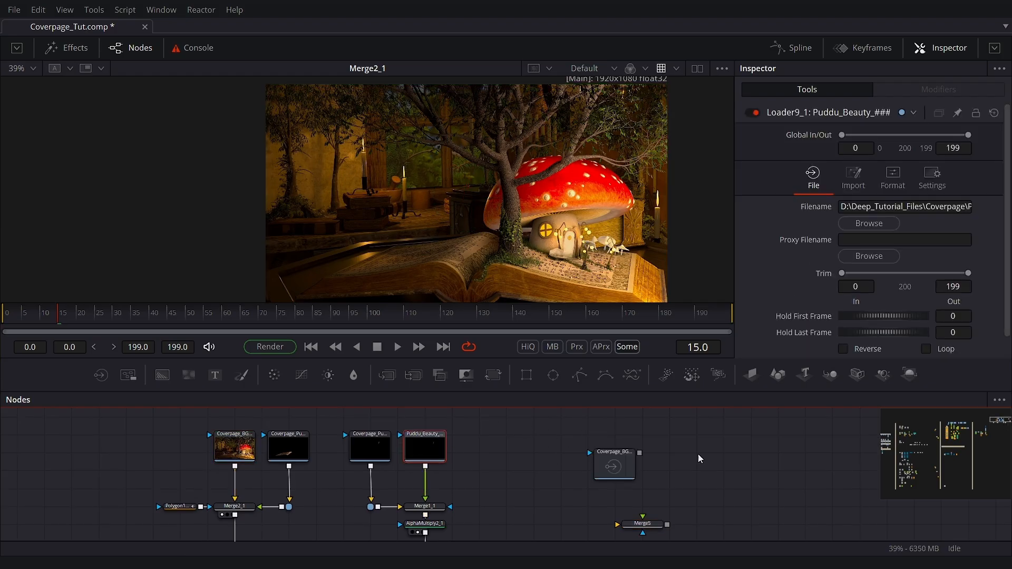
pyautogui.click(684, 457)
pyautogui.hotkey('ctrl', 'v')
# Arrange the copied loaders side by side above Merge5 and display the Coverpage_BG copy in the viewer
pyautogui.scroll(2, 669, 492)
pyautogui.moveTo(653, 452); pyautogui.dragTo(631, 456)
pyautogui.moveTo(573, 470); pyautogui.dragTo(470, 442)
pyautogui.moveTo(511, 517); pyautogui.dragTo(526, 470)
pyautogui.moveTo(526, 476); pyautogui.dragTo(440, 503)
pyautogui.scroll(2, 517, 481)
pyautogui.moveTo(606, 439); pyautogui.dragTo(536, 486)
pyautogui.click(615, 518)
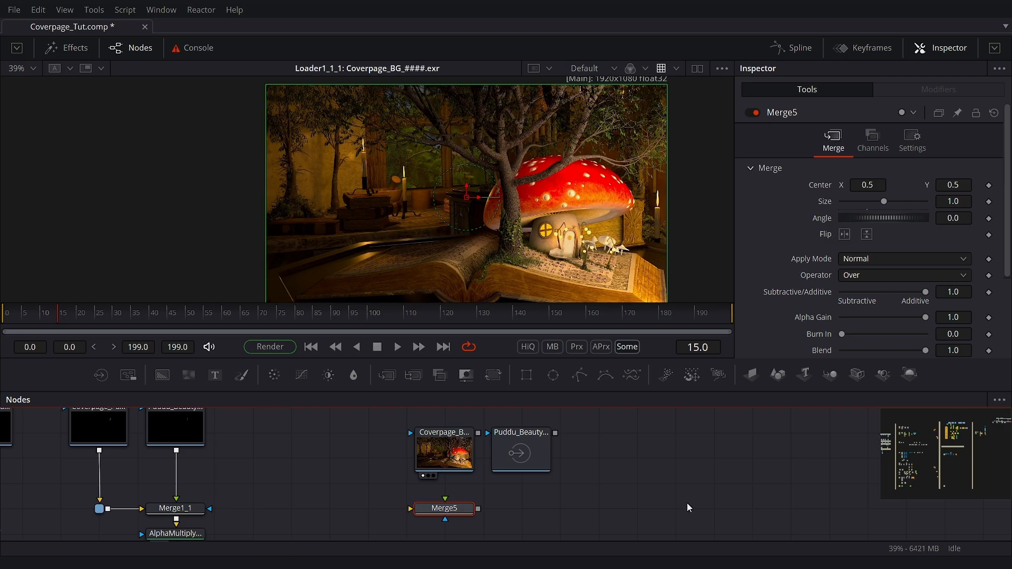
# Display the Puddu_Beauty loader copy and set the viewer scale to Fit
pyautogui.click(499, 475)
pyautogui.click(36, 68)
pyautogui.click(36, 87)
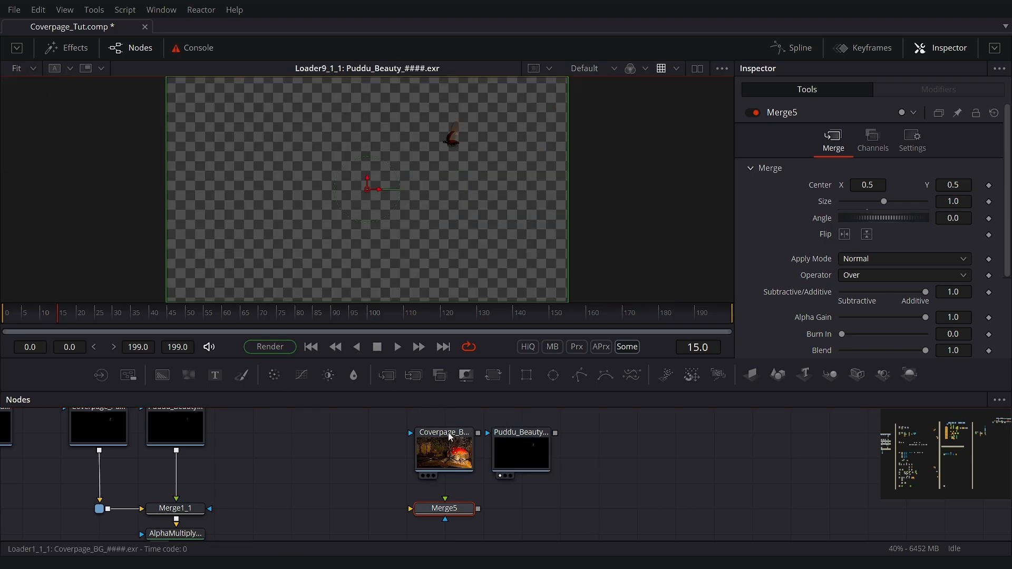
# Connect the Coverpage_BG loader copy to Merge5's Background input and the Puddu_Beauty loader copy to its Foreground input
pyautogui.moveTo(483, 438); pyautogui.dragTo(444, 508)
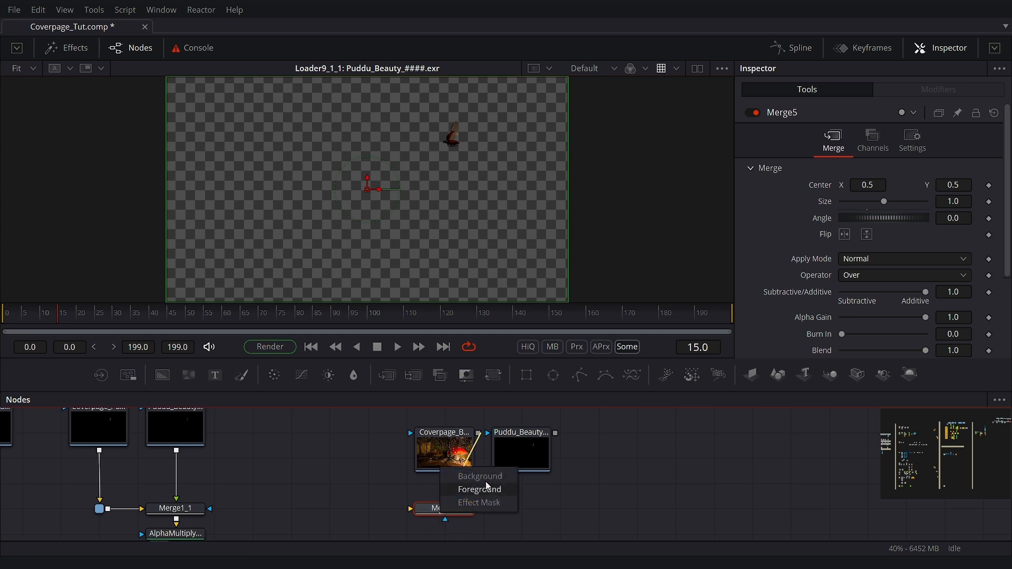
pyautogui.click(486, 476)
pyautogui.moveTo(555, 432); pyautogui.dragTo(431, 505)
pyautogui.click(483, 520)
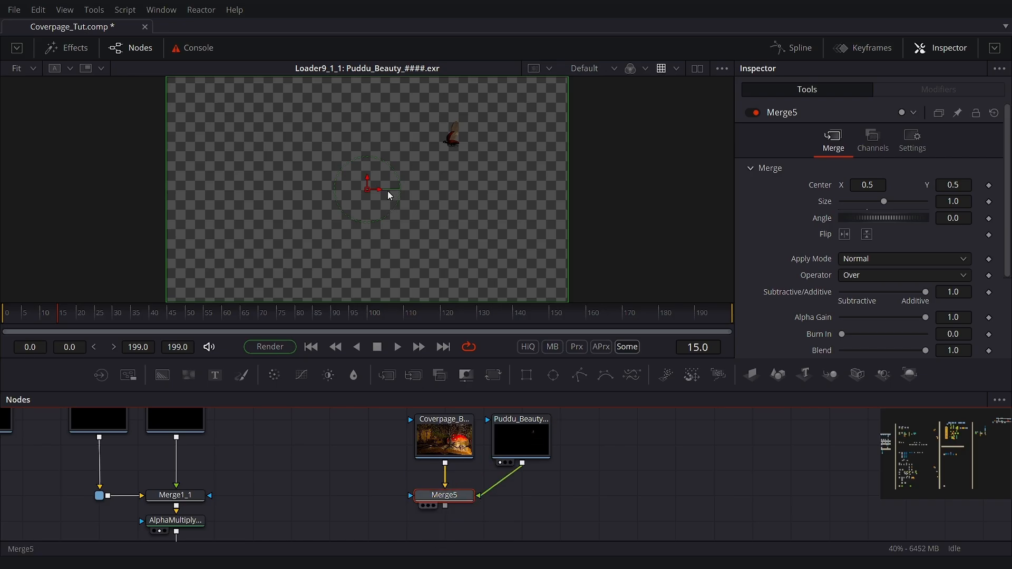
# Display Merge5 in the viewer, go to frame 20, and examine how the ladybug sits against the tree branches
pyautogui.press('1')
pyautogui.moveTo(94, 317)
pyautogui.mouseDown()
pyautogui.moveTo(648, 298)
pyautogui.moveTo(305, 321)
pyautogui.moveTo(63, 314)
pyautogui.moveTo(76, 314)
pyautogui.mouseUp()
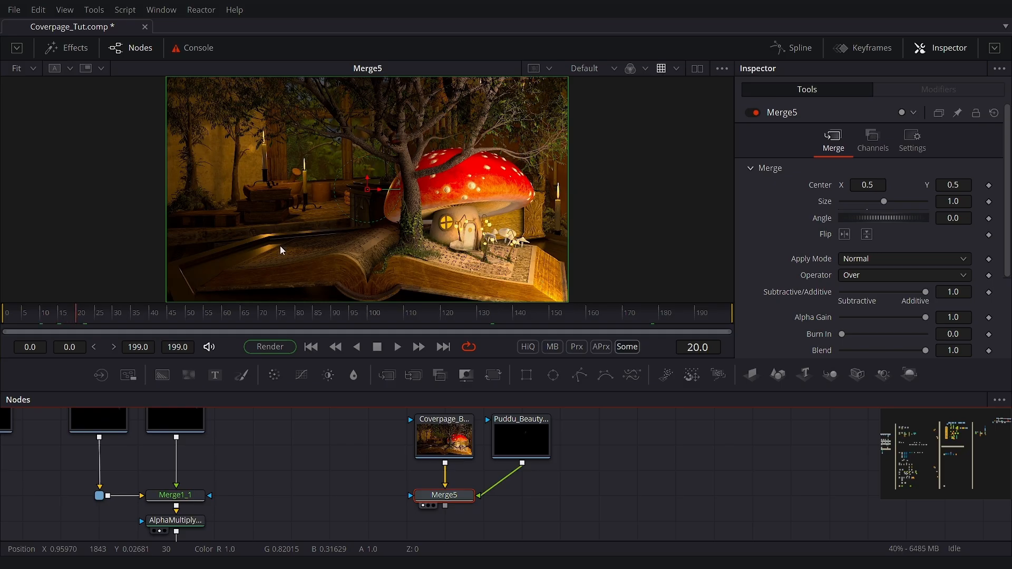
pyautogui.scroll(10, 564, 147)
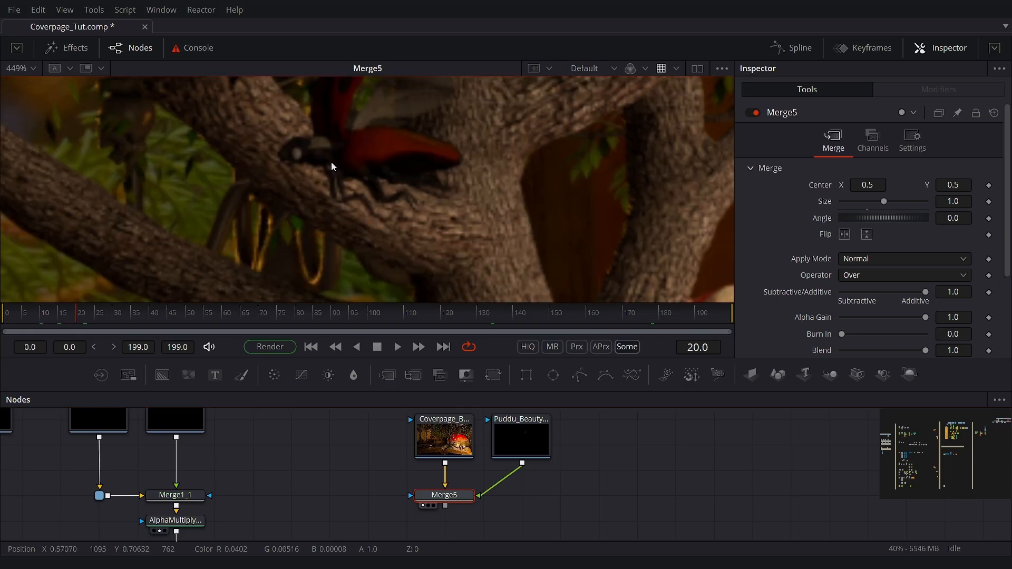
pyautogui.moveTo(331, 162); pyautogui.dragTo(357, 196)
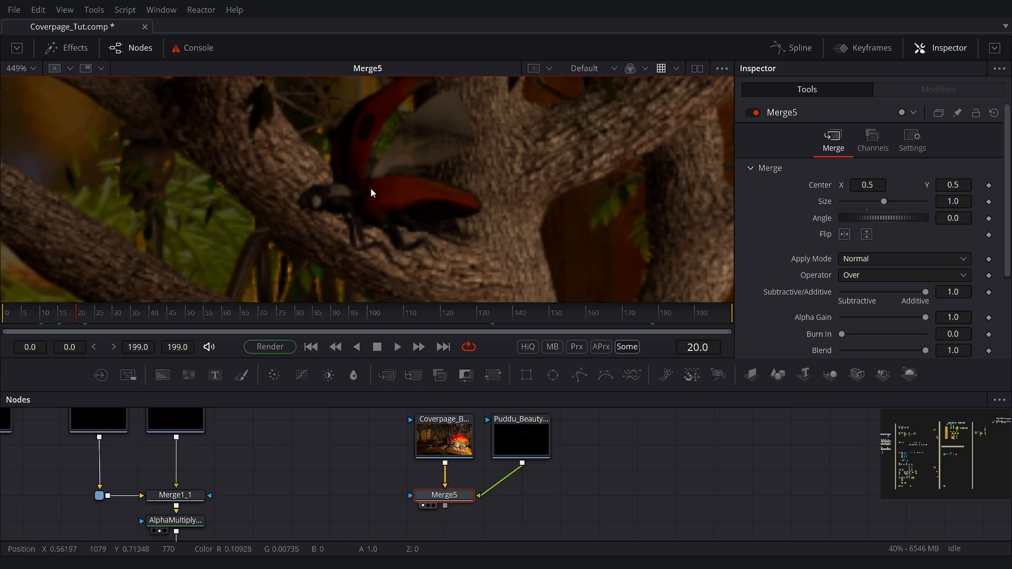
pyautogui.scroll(-6, 400, 190)
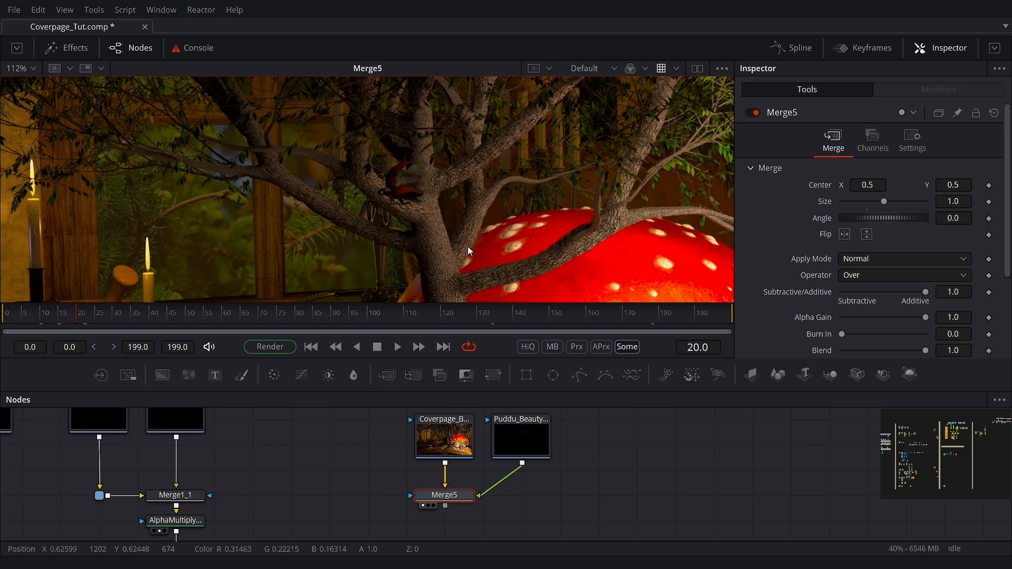
pyautogui.scroll(-3, 460, 244)
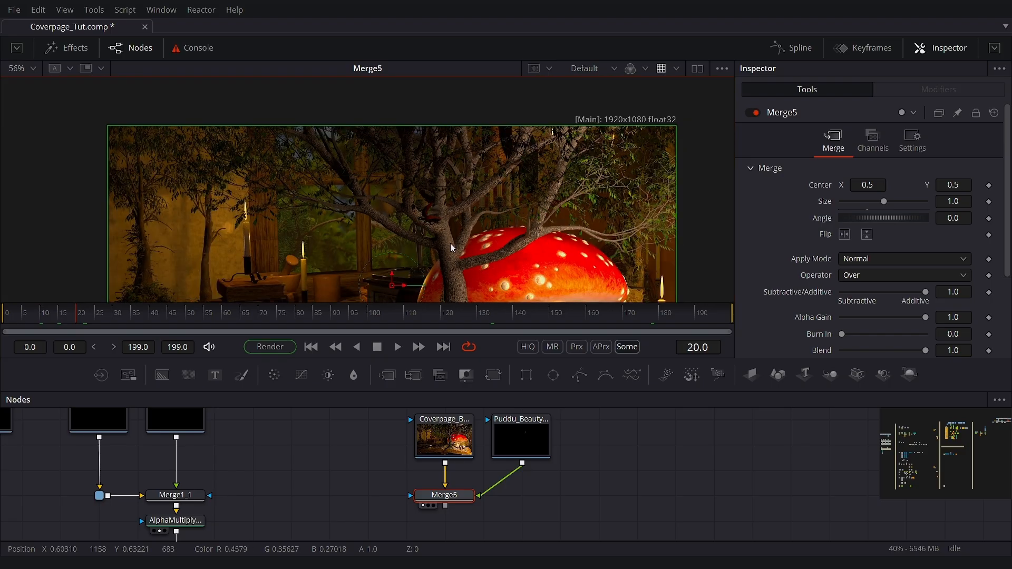
pyautogui.scroll(-1, 446, 245)
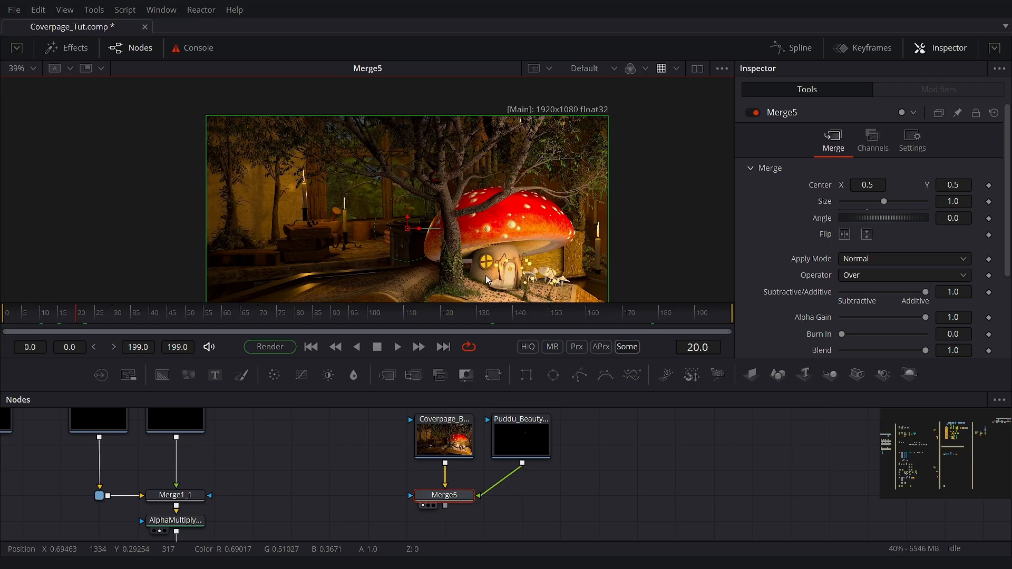
# Inspect the tree trunk and mushroom detail in Merge5 up close, and reset the viewer scale to Fit
pyautogui.scroll(10, 471, 269)
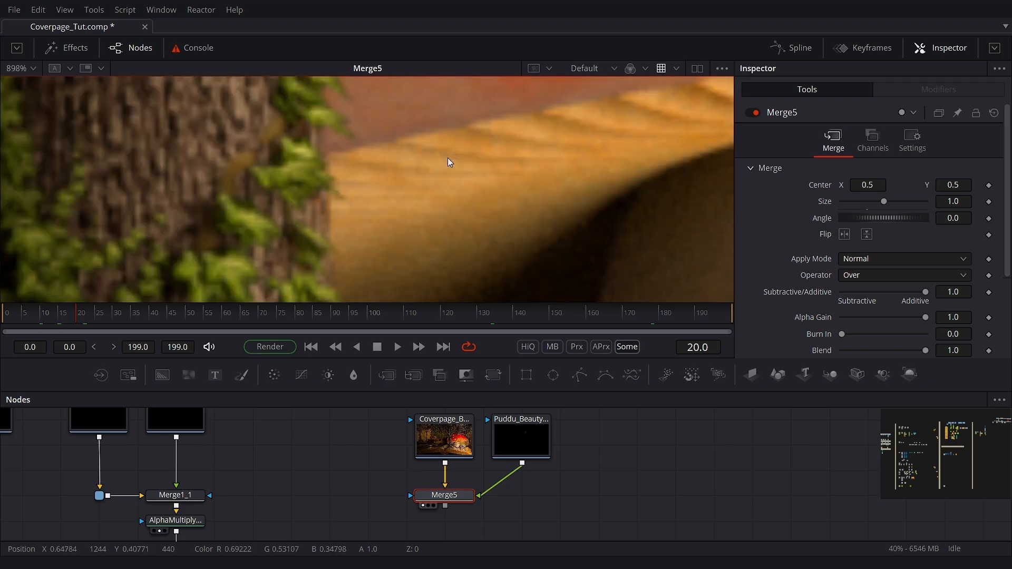
pyautogui.scroll(1, 448, 158)
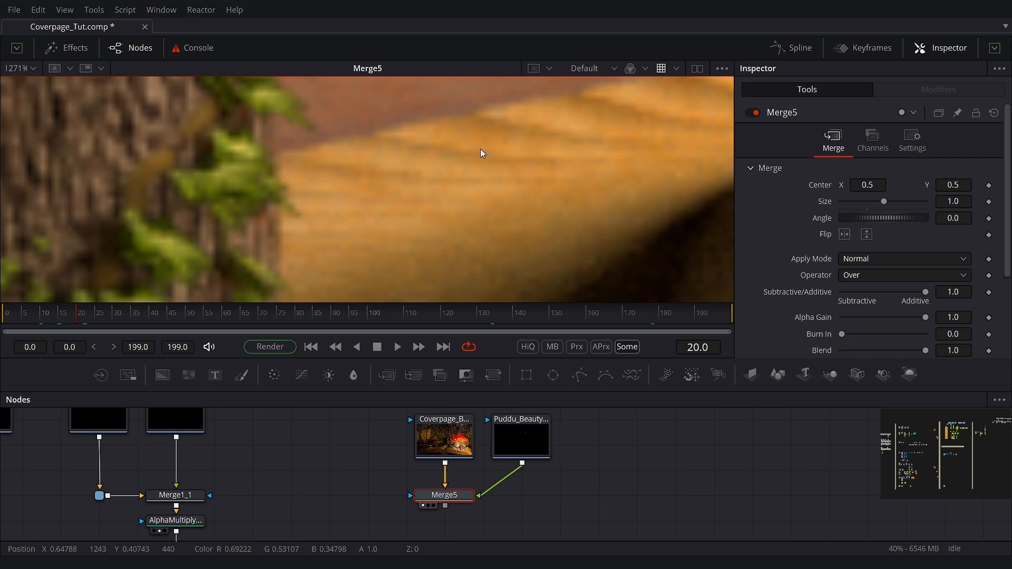
pyautogui.scroll(-7, 448, 151)
pyautogui.click(33, 68)
pyautogui.click(24, 86)
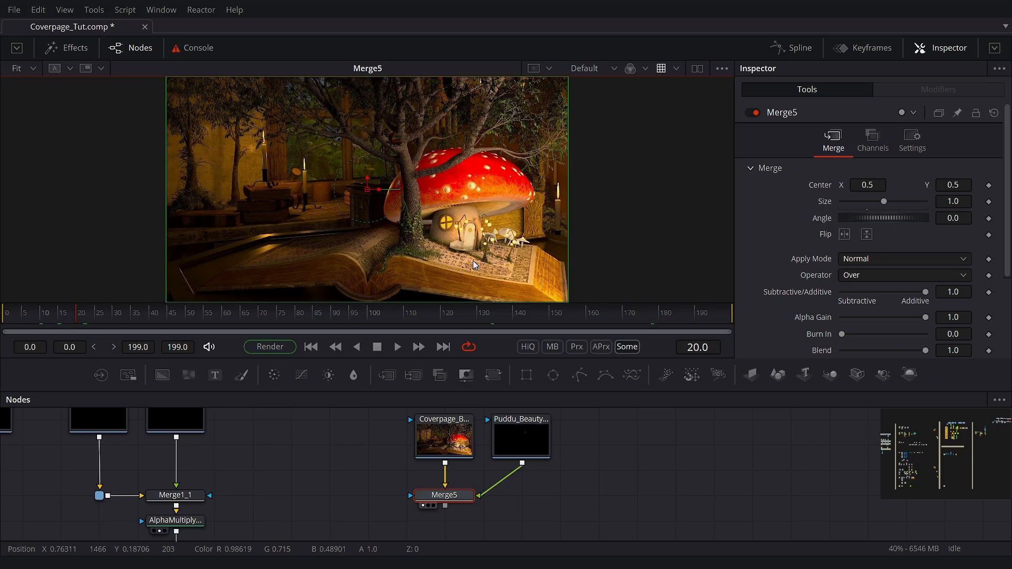
# Open the Effects library and look up dMerge in the Deep Image category
pyautogui.scroll(-3, 311, 467)
pyautogui.moveTo(311, 468); pyautogui.dragTo(764, 466)
pyautogui.scroll(-2, 669, 468)
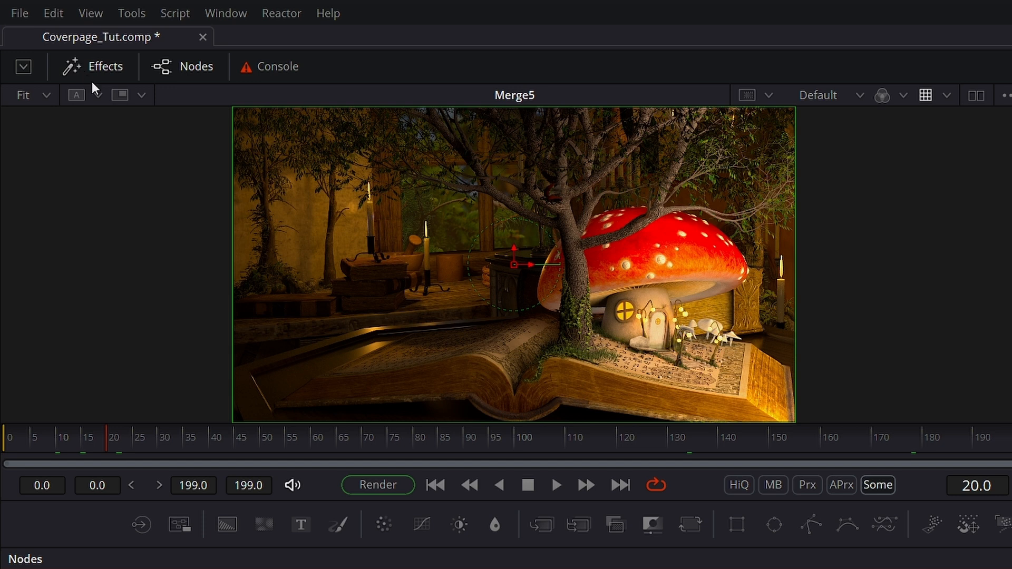
pyautogui.click(102, 66)
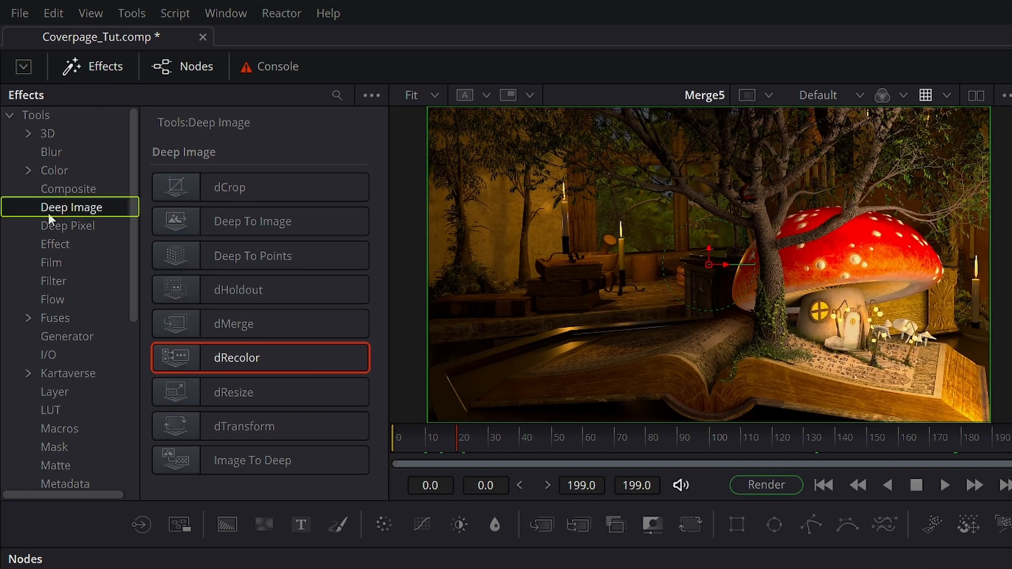
pyautogui.click(213, 318)
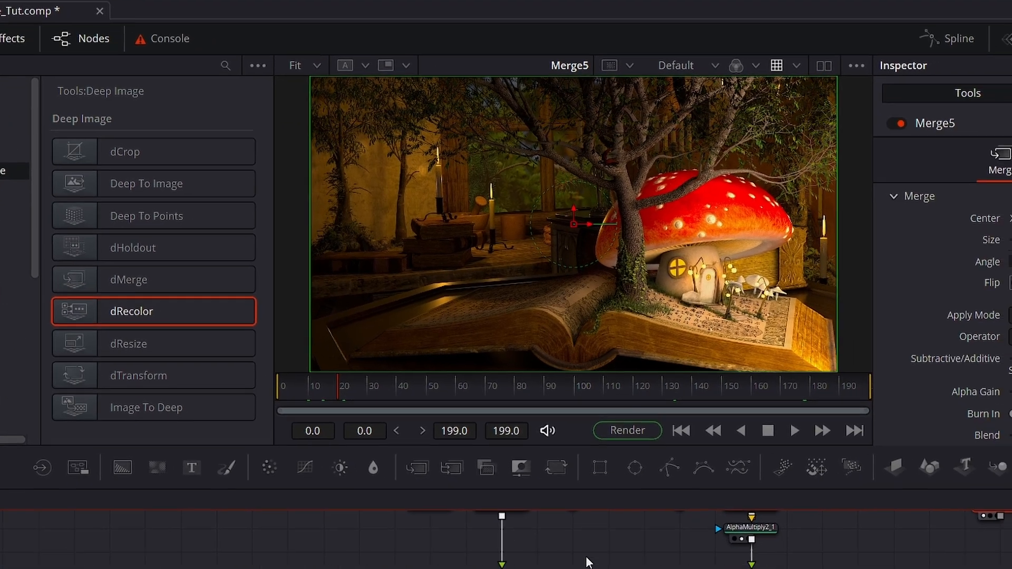
# Find dMerge among the Deep Image tools that can be added between the two dRecolor nodes
pyautogui.rightClick(722, 568)
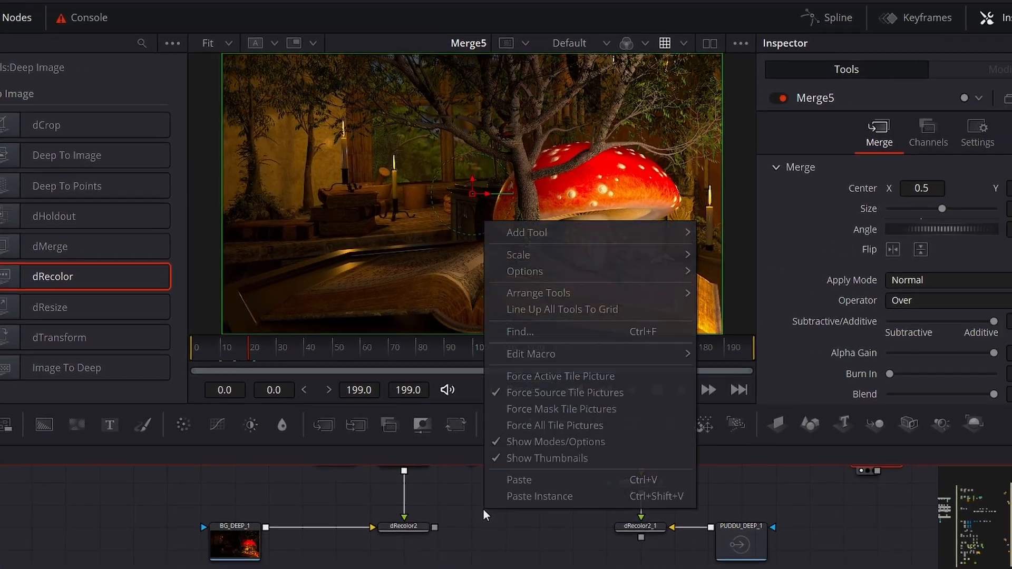
pyautogui.moveTo(454, 211)
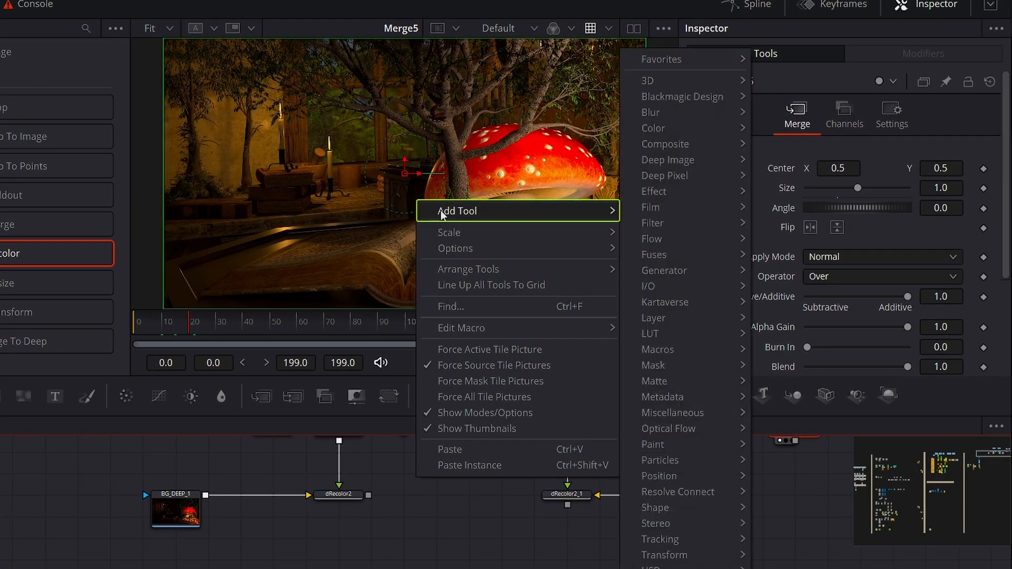
pyautogui.moveTo(663, 165)
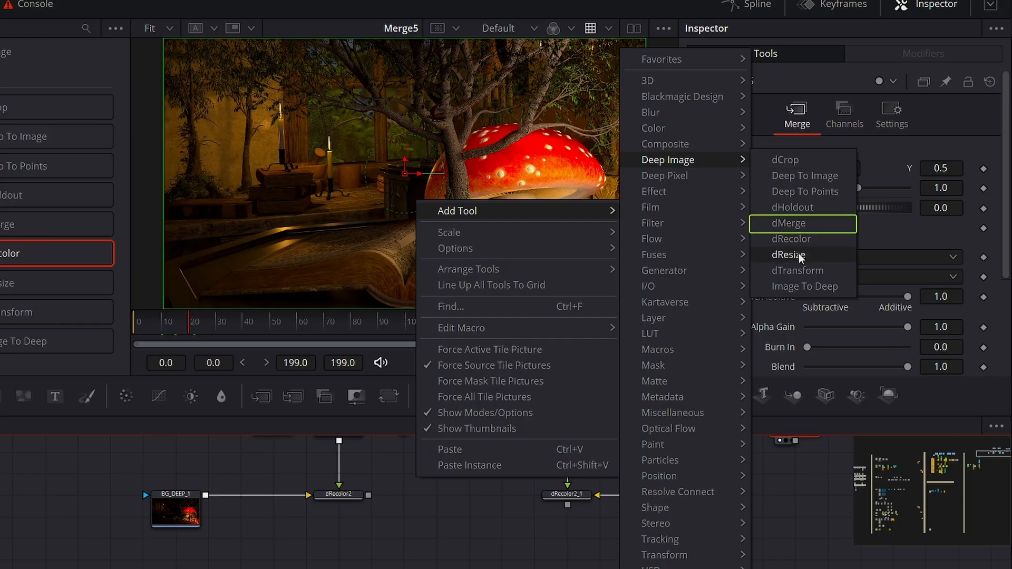
pyautogui.click(792, 224)
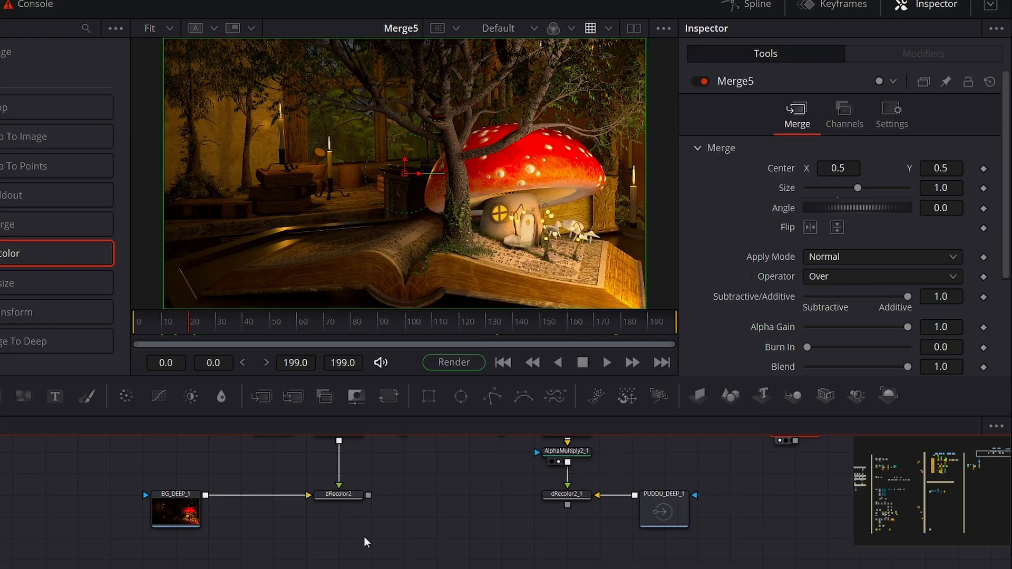
# Search the Select Tool list for "dmg" and close it without adding anything
pyautogui.hotkey('shift', 'space')
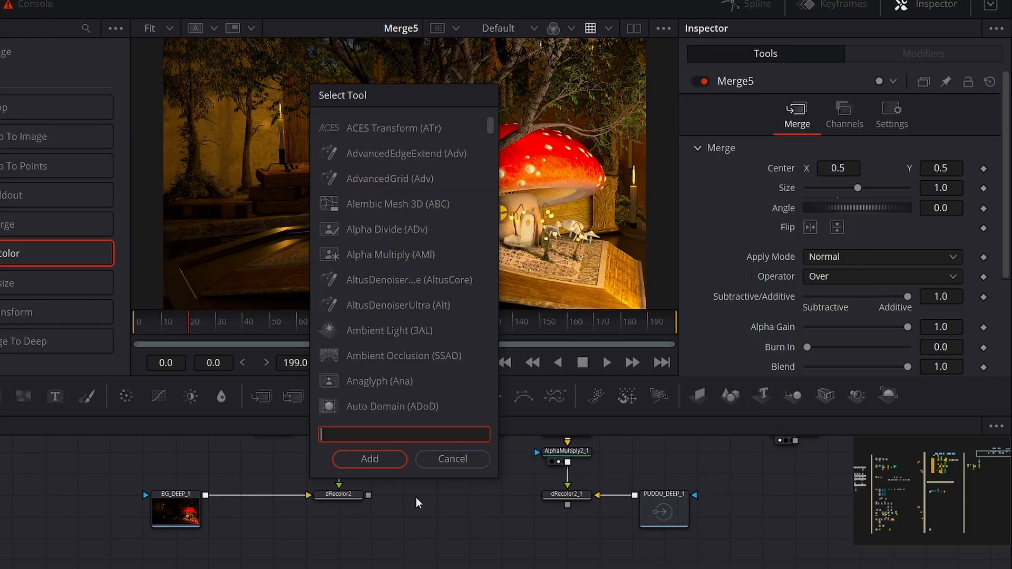
pyautogui.write('dmg')
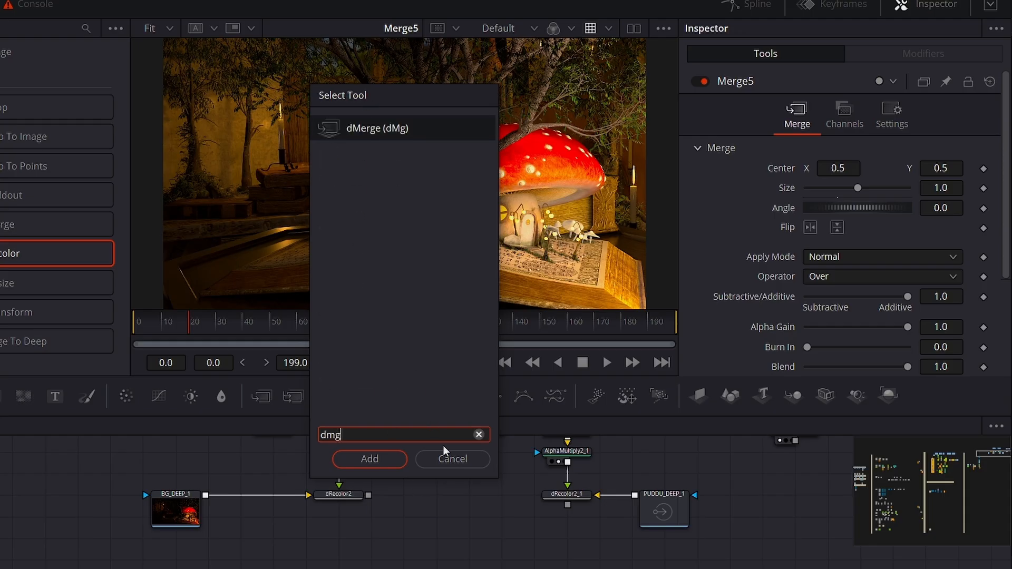
pyautogui.click(453, 461)
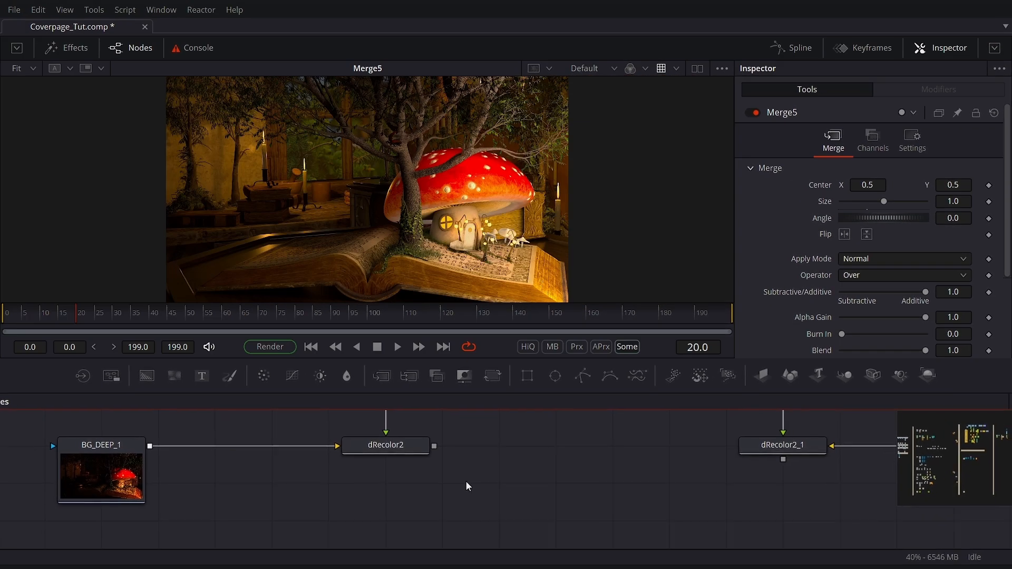
# Merge the outputs of dRecolor2 and dRecolor2_1 through a new dMerge node, and align both dRecolor2_1 and the dMerge in one column
pyautogui.scroll(2, 465, 485)
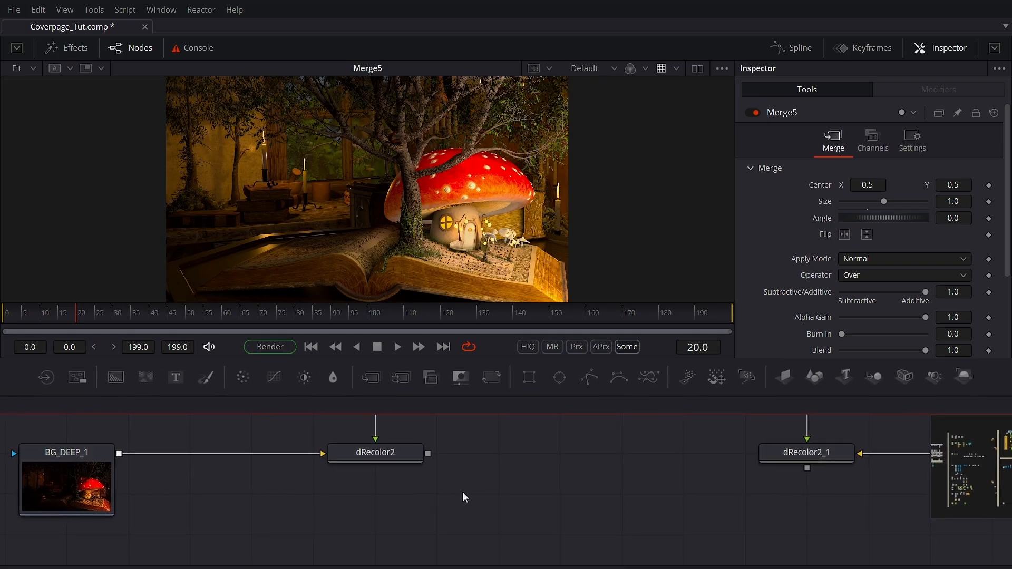
pyautogui.moveTo(462, 493); pyautogui.dragTo(363, 501)
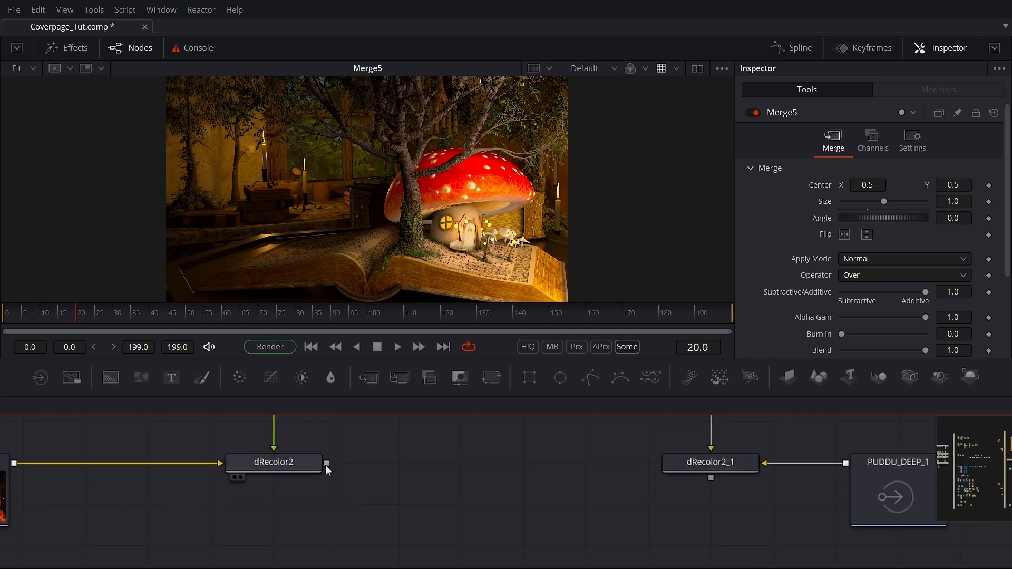
pyautogui.moveTo(326, 467)
pyautogui.mouseDown()
pyautogui.moveTo(362, 446)
pyautogui.moveTo(329, 449)
pyautogui.mouseUp()
pyautogui.moveTo(355, 492); pyautogui.dragTo(579, 538)
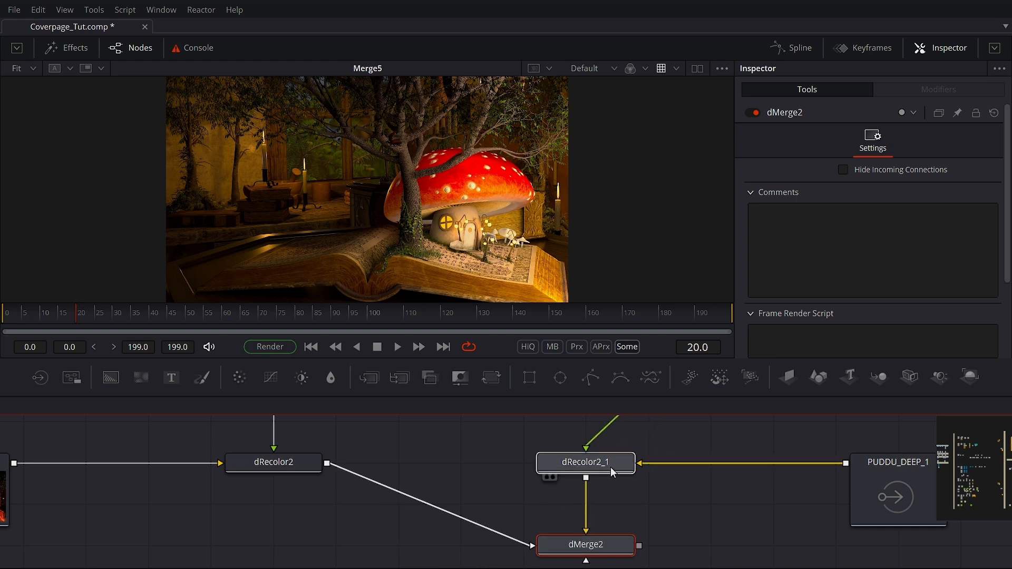
pyautogui.moveTo(611, 470); pyautogui.dragTo(674, 470)
pyautogui.moveTo(602, 548); pyautogui.dragTo(665, 548)
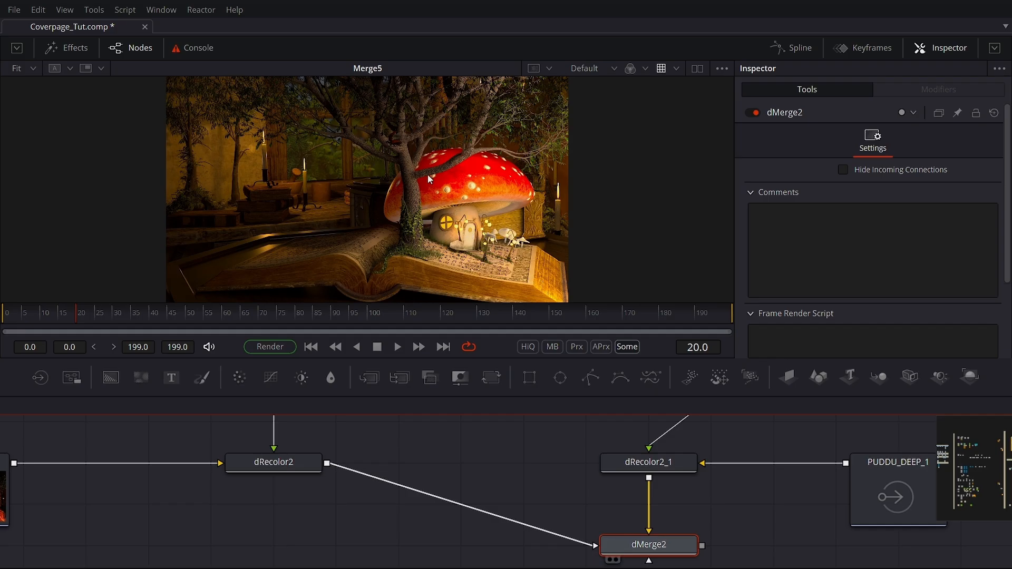
# Display the dMerge result in the viewer and examine the ladybug's depth among the branches at frames 20 and 10
pyautogui.press('1')
pyautogui.scroll(3, 393, 141)
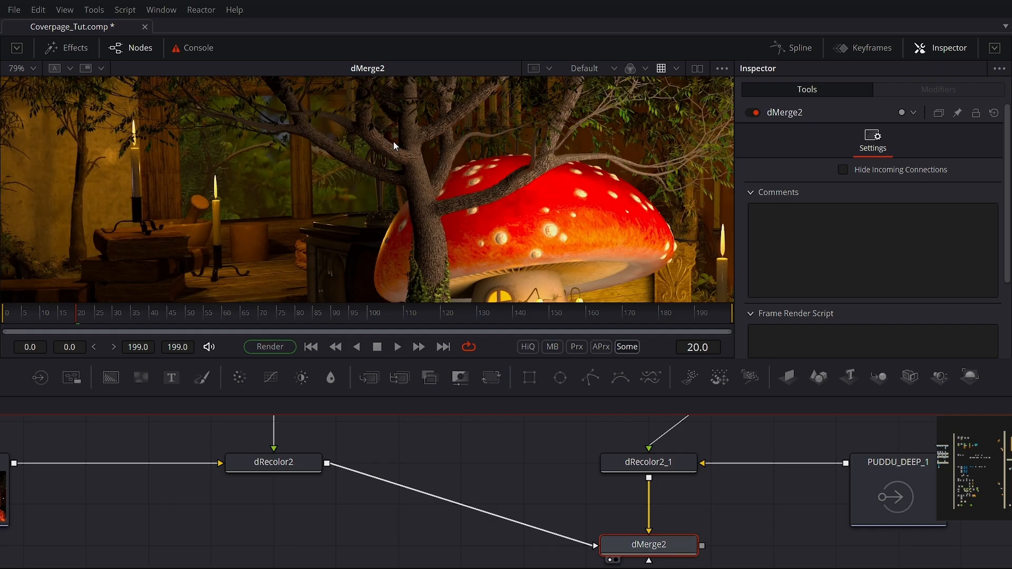
pyautogui.scroll(5, 431, 210)
pyautogui.scroll(5, 367, 169)
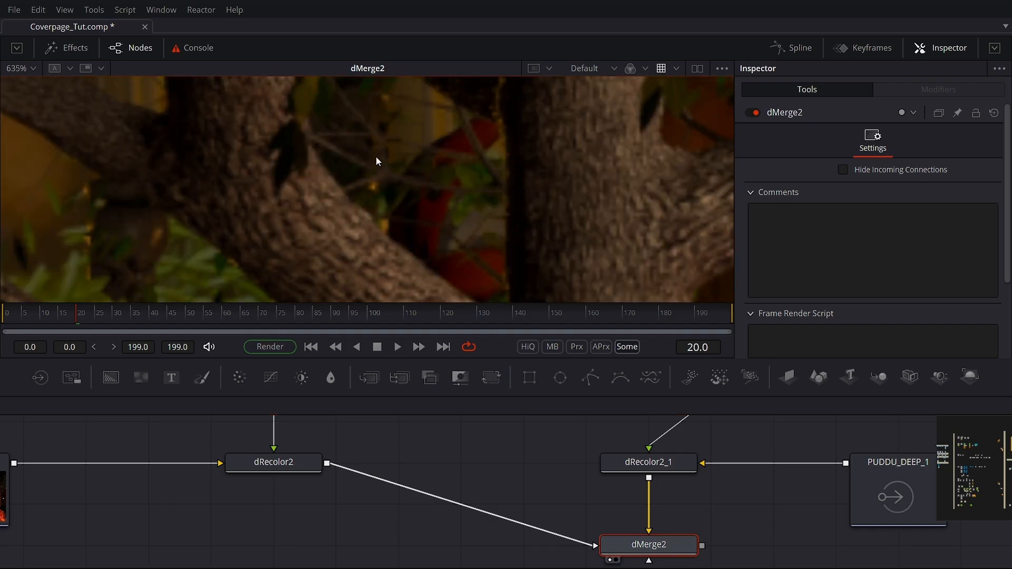
pyautogui.scroll(-5, 412, 213)
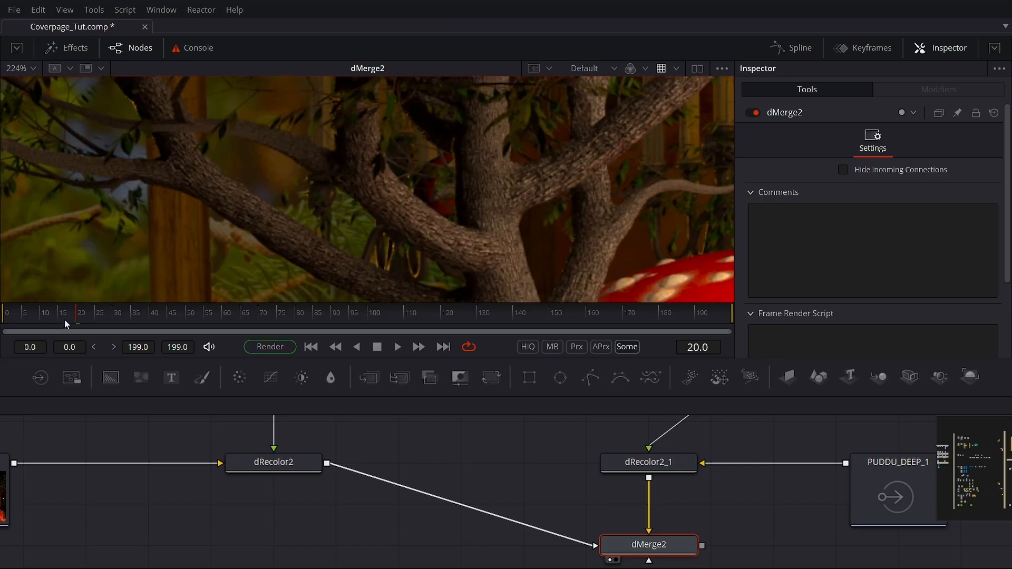
pyautogui.scroll(-2, 616, 205)
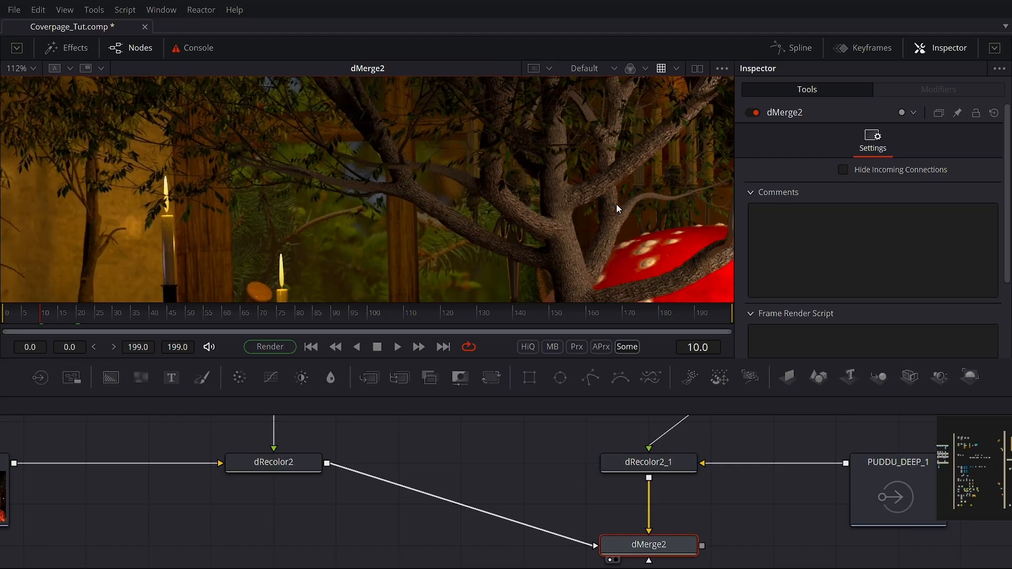
pyautogui.scroll(4, 507, 216)
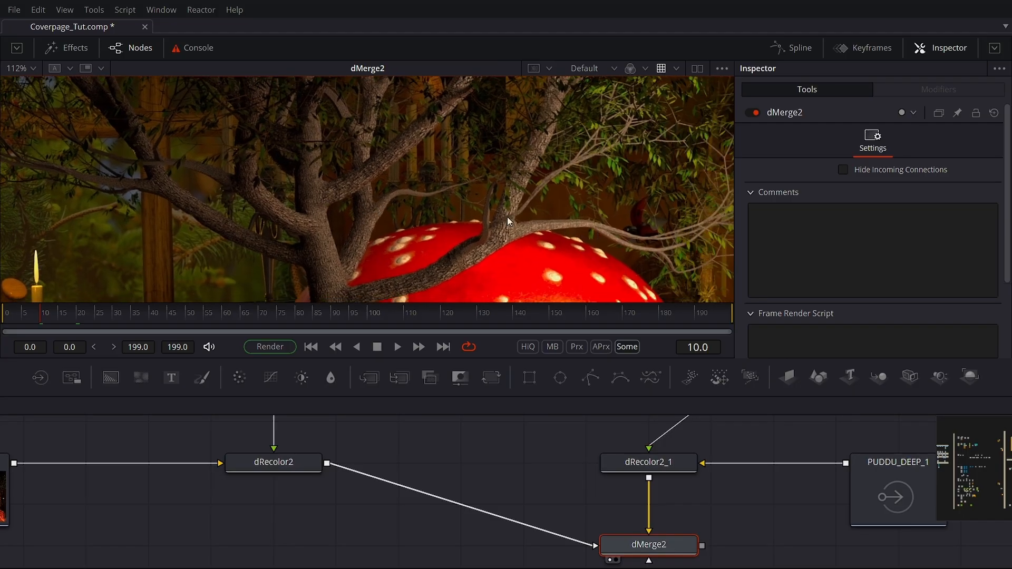
pyautogui.scroll(-3, 231, 178)
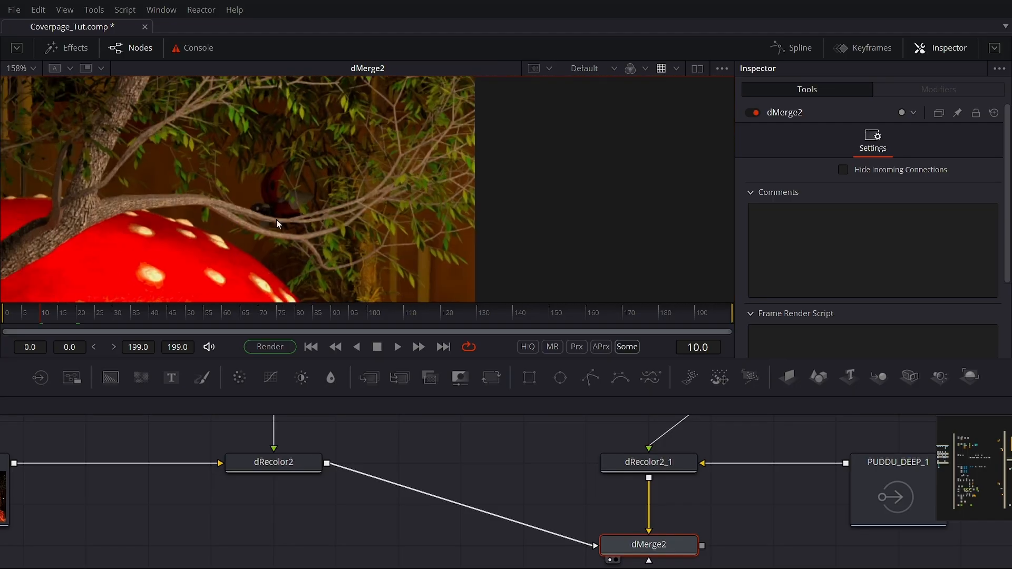
# Examine the ladybug's placement in the deep-merged scene at frames 40, 140 and 150
pyautogui.click(151, 315)
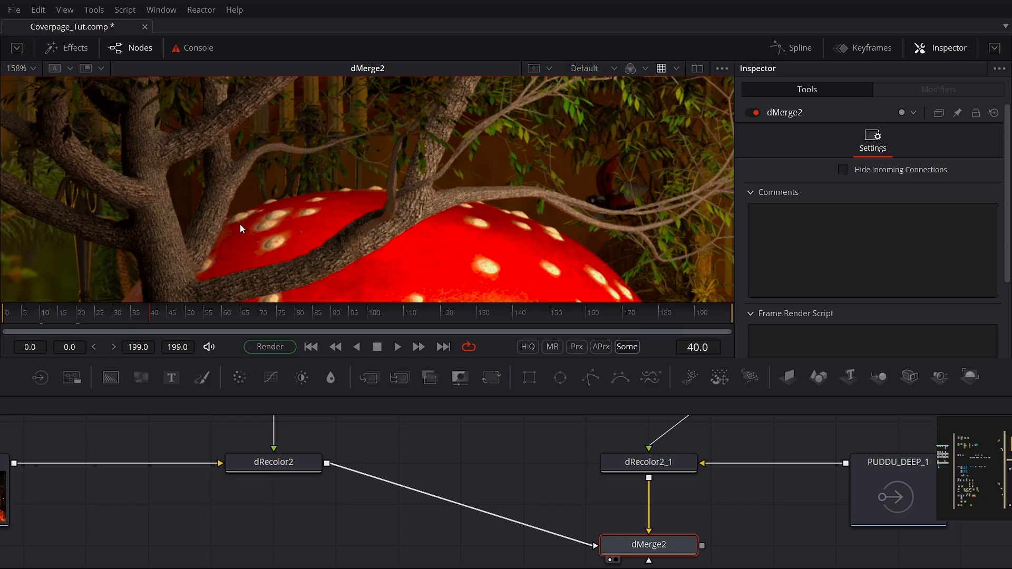
pyautogui.scroll(-2, 611, 219)
pyautogui.scroll(2, 266, 209)
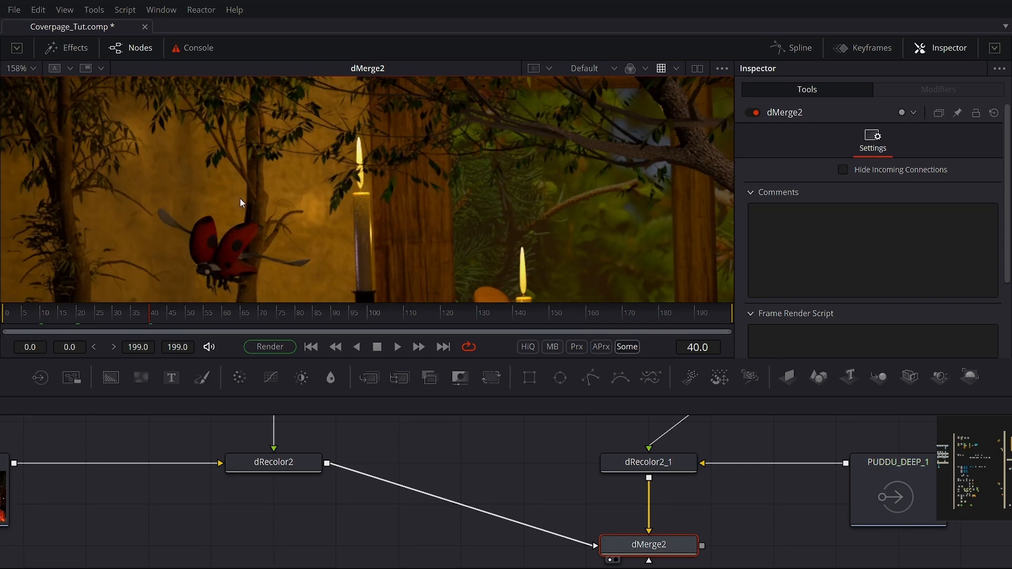
pyautogui.scroll(-3, 248, 198)
pyautogui.moveTo(321, 313); pyautogui.dragTo(515, 311)
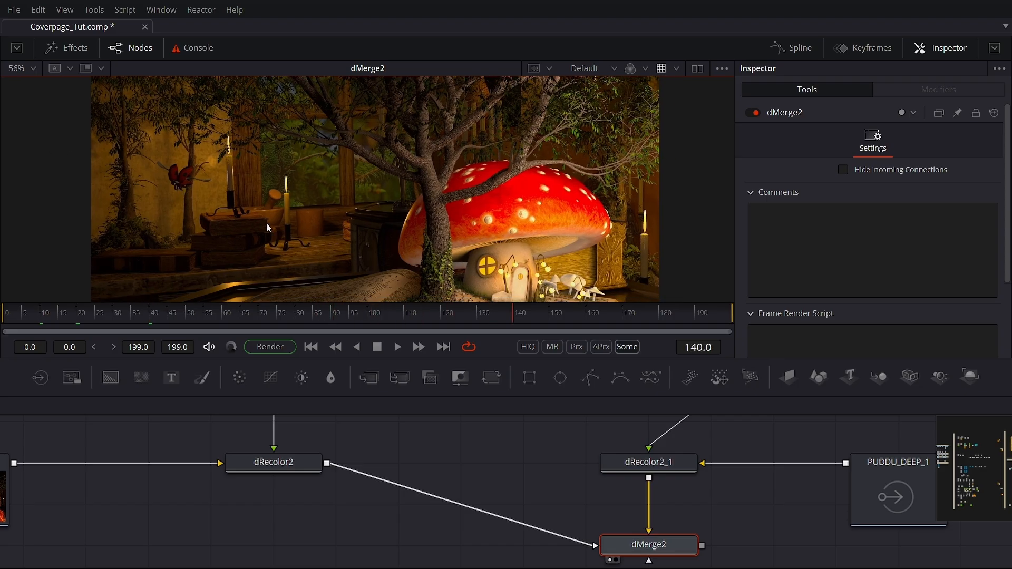
pyautogui.moveTo(266, 223); pyautogui.dragTo(204, 165)
pyautogui.click(552, 313)
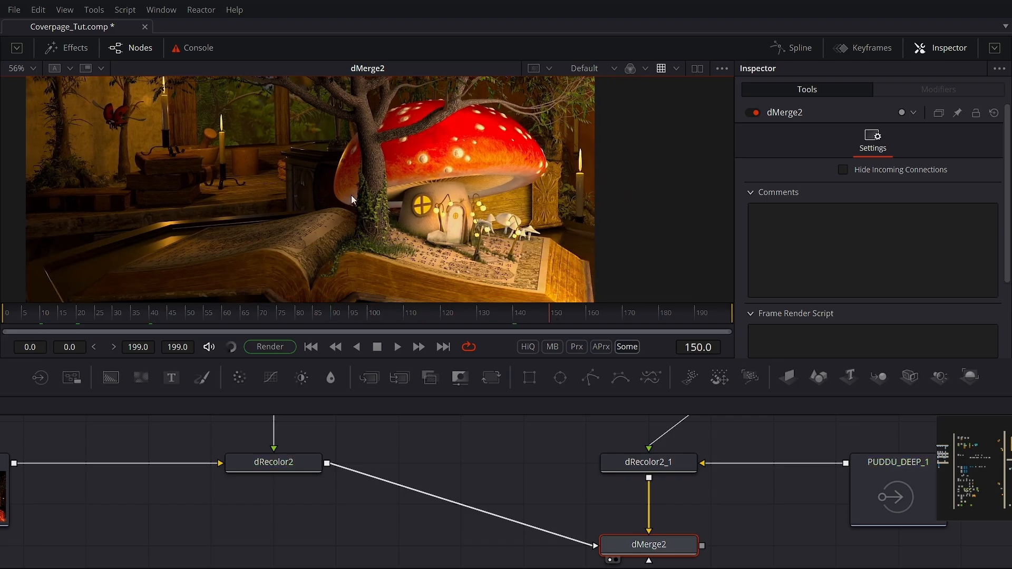
# Examine the ladybug on the open book at the last frame, 199, and show the settings of Merge5
pyautogui.press('End')
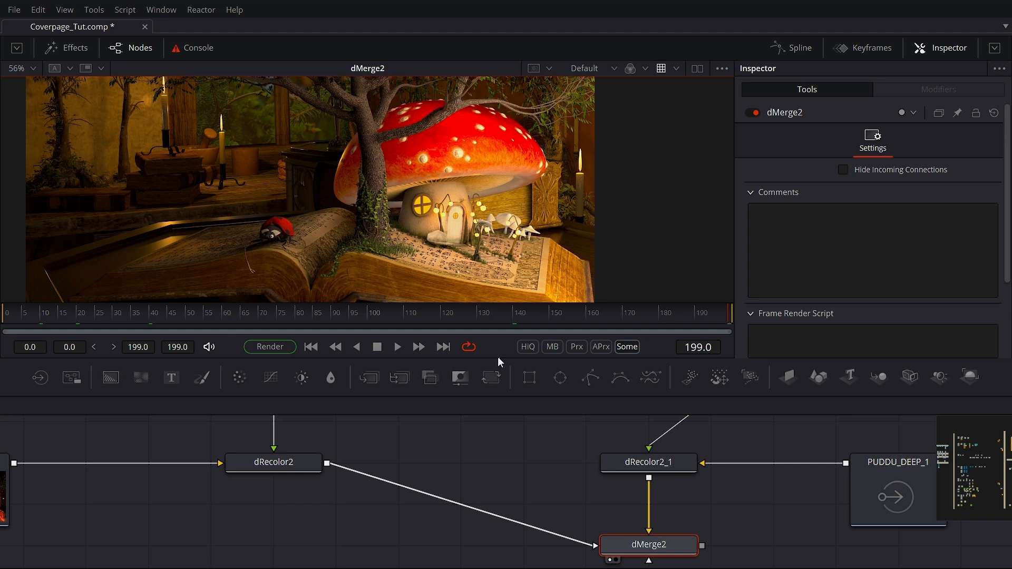
pyautogui.scroll(-5, 599, 548)
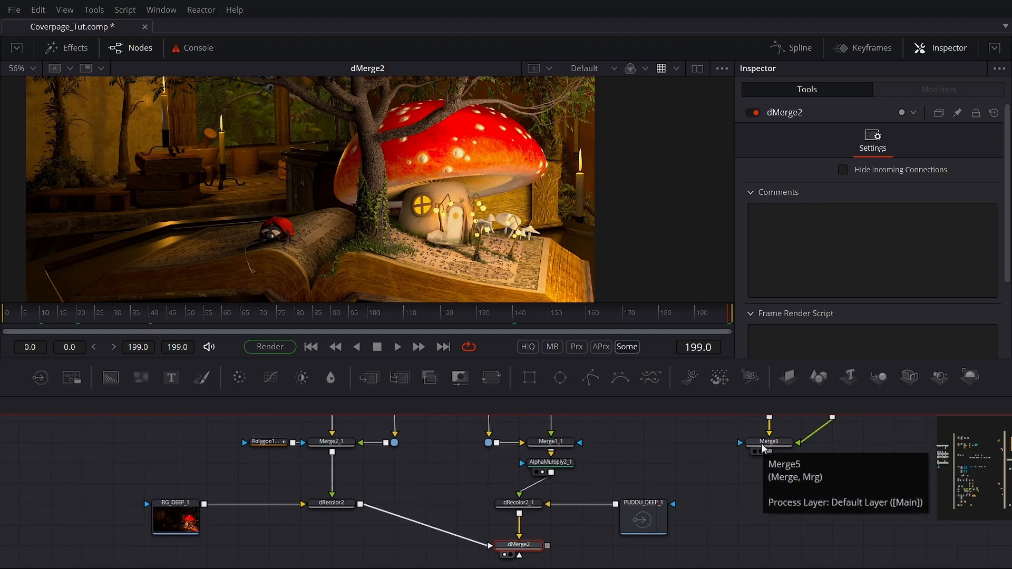
pyautogui.click(763, 448)
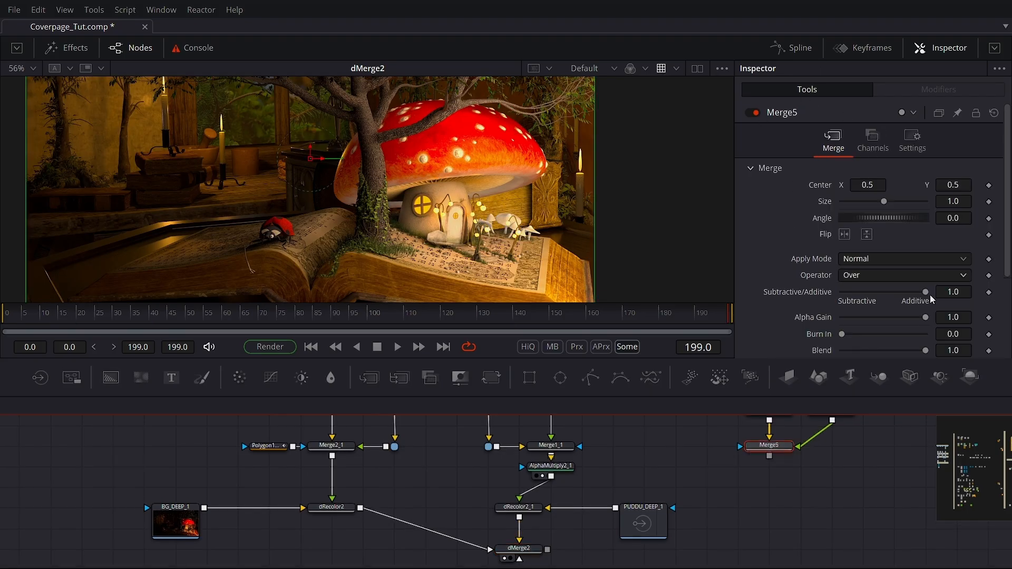
# Add a Merge3D node below Merge5 and view its transform settings, then show dMerge2's settings for comparison
pyautogui.moveTo(878, 377); pyautogui.dragTo(767, 500)
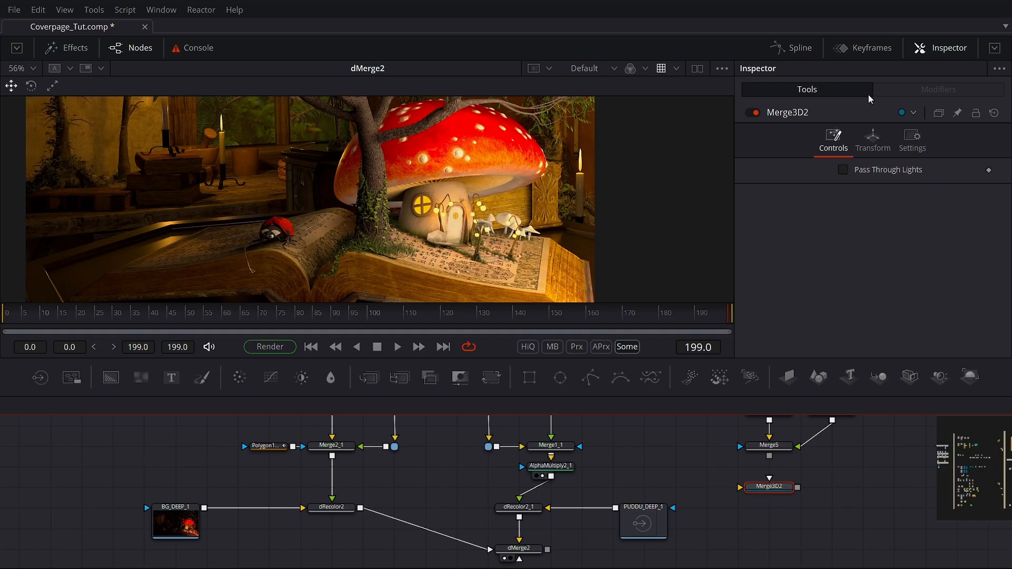
pyautogui.click(873, 137)
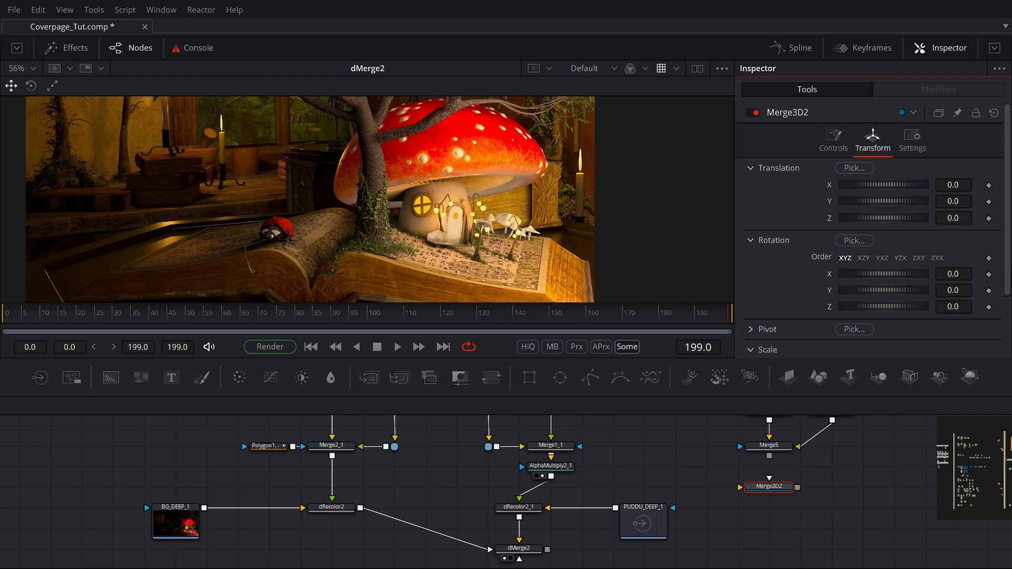
pyautogui.click(519, 549)
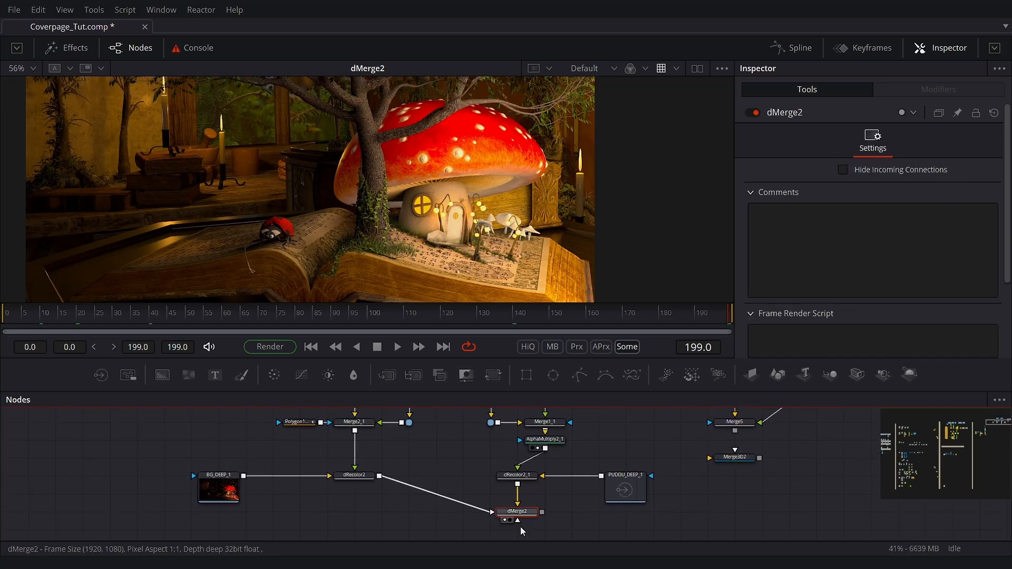
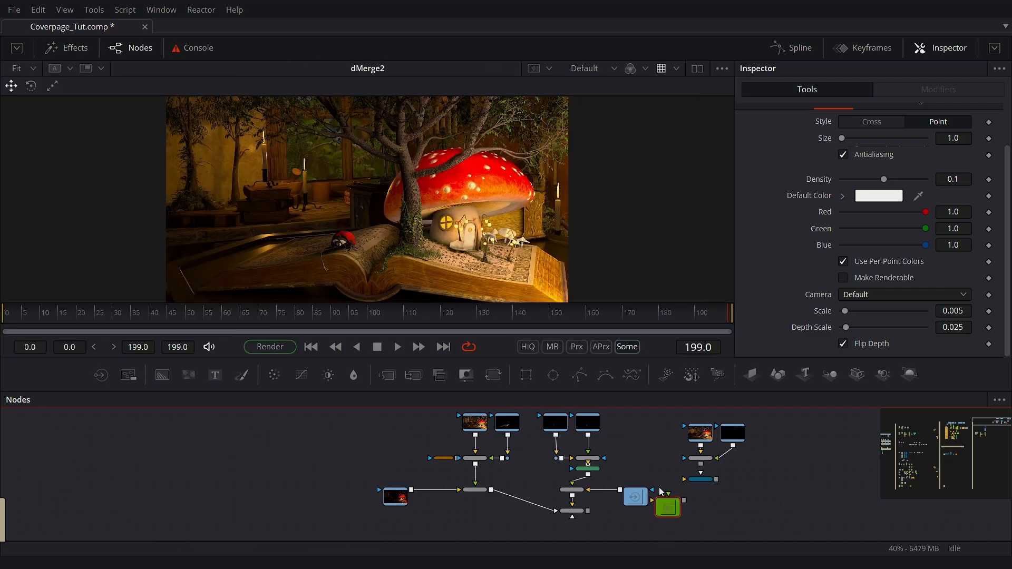
# Place the DeepToPoints node directly below dMerge2 and connect dMerge2's output to it
pyautogui.scroll(5, 657, 527)
pyautogui.moveTo(687, 481); pyautogui.dragTo(498, 508)
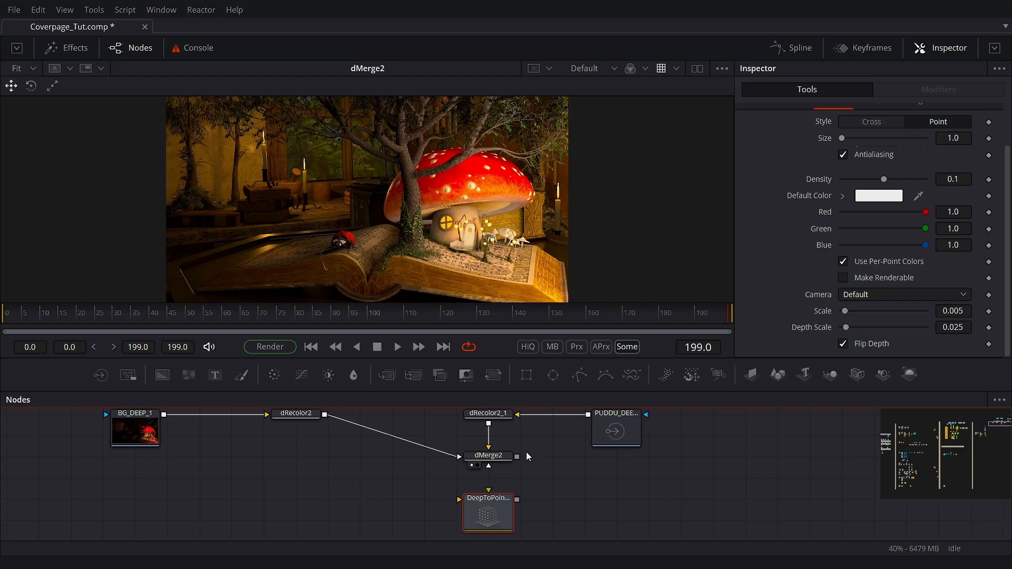
pyautogui.moveTo(517, 457); pyautogui.dragTo(519, 483)
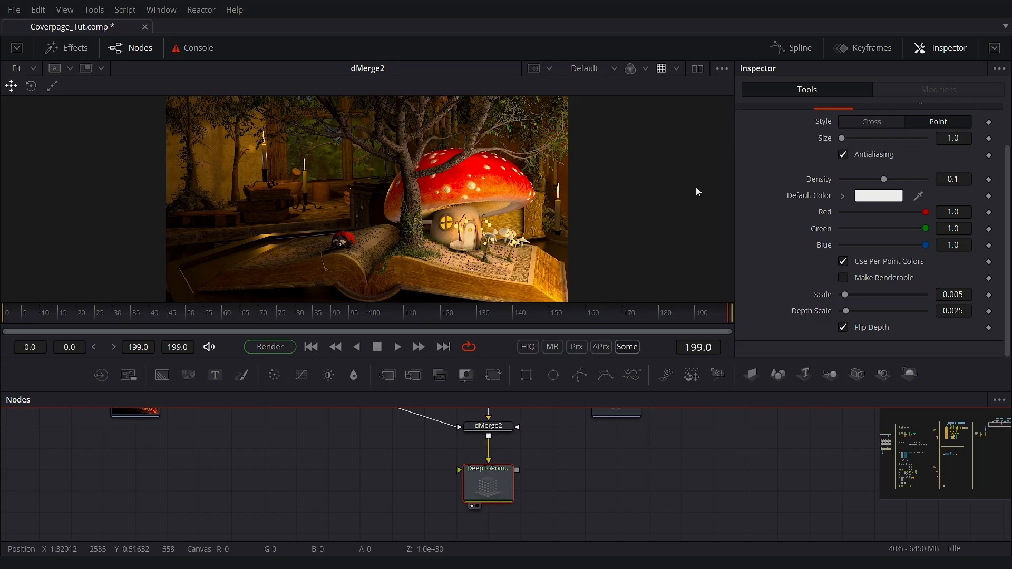
# Display the DeepToPoints node in the viewer and examine the point cloud of the scene from an angle
pyautogui.press('1')
pyautogui.scroll(-10, 479, 210)
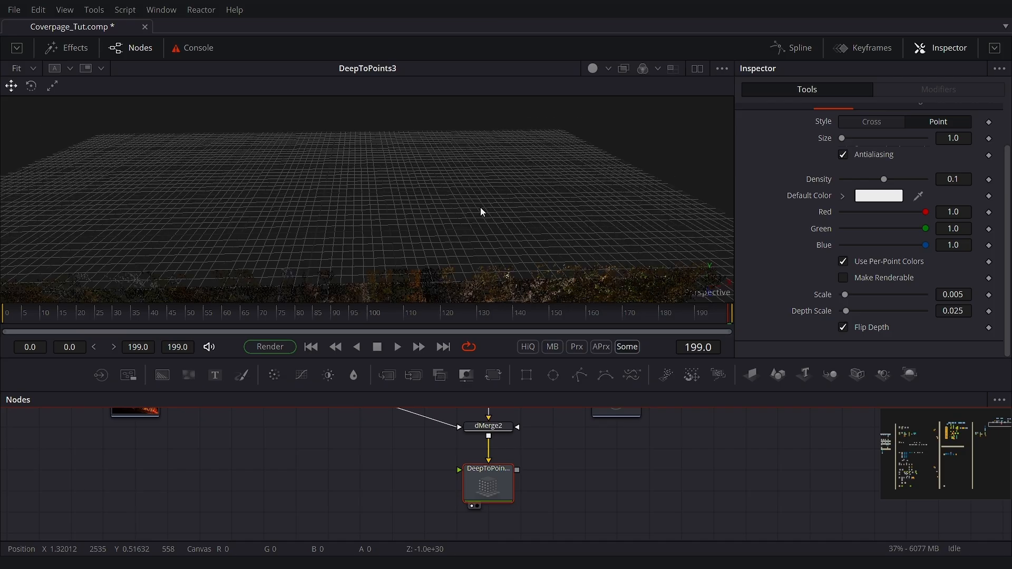
pyautogui.scroll(4, 465, 228)
pyautogui.moveTo(464, 226); pyautogui.dragTo(491, 201)
pyautogui.scroll(5, 490, 174)
pyautogui.scroll(-5, 471, 190)
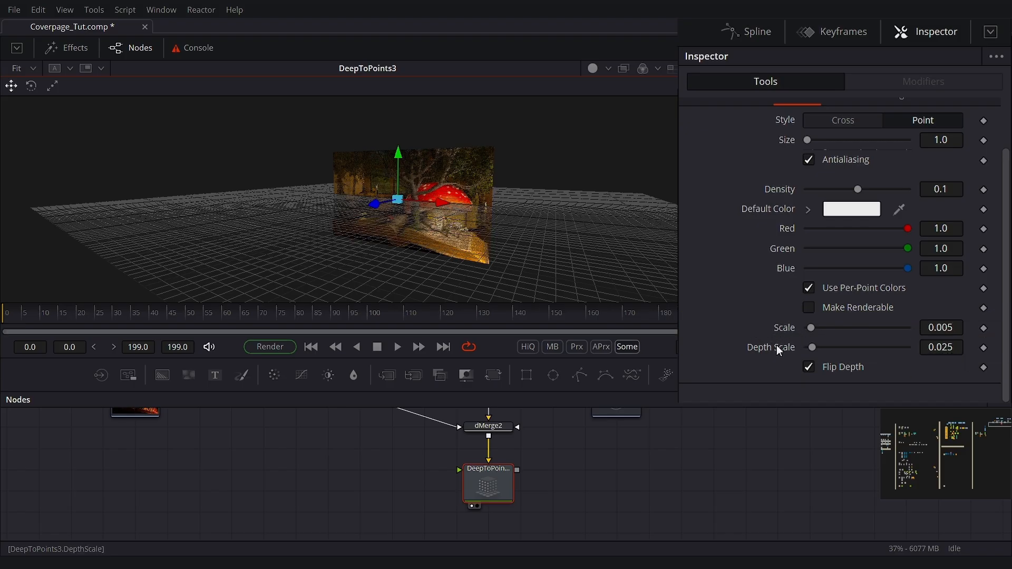
# Set the DeepToPoints Depth Scale to 0.5 and inspect the scene's depth separation from different angles
pyautogui.moveTo(811, 327)
pyautogui.mouseDown()
pyautogui.moveTo(855, 327)
pyautogui.moveTo(828, 327)
pyautogui.moveTo(815, 343)
pyautogui.mouseUp()
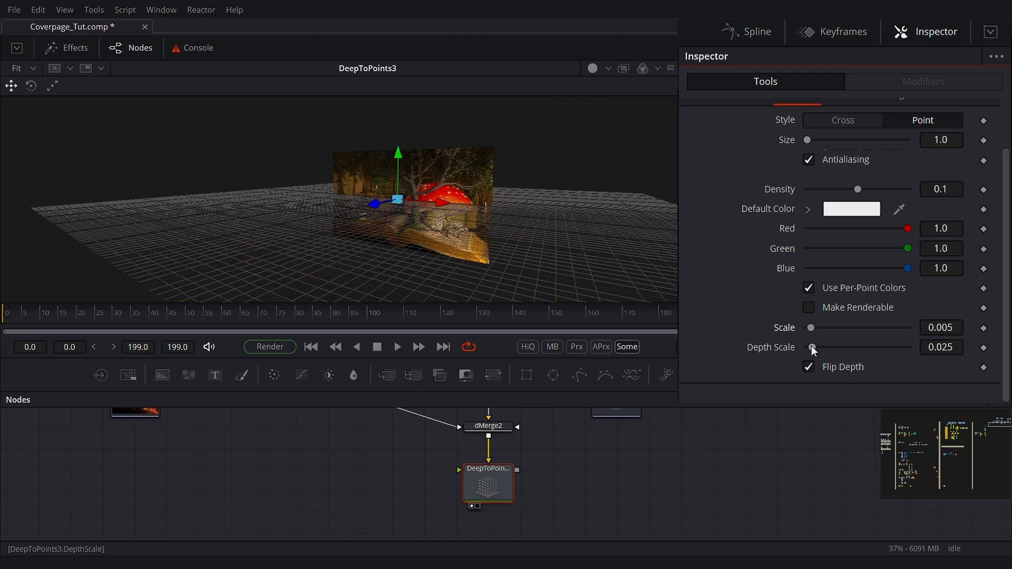
pyautogui.moveTo(812, 347); pyautogui.dragTo(909, 349)
pyautogui.moveTo(419, 210); pyautogui.dragTo(616, 253)
pyautogui.moveTo(488, 238); pyautogui.dragTo(466, 240)
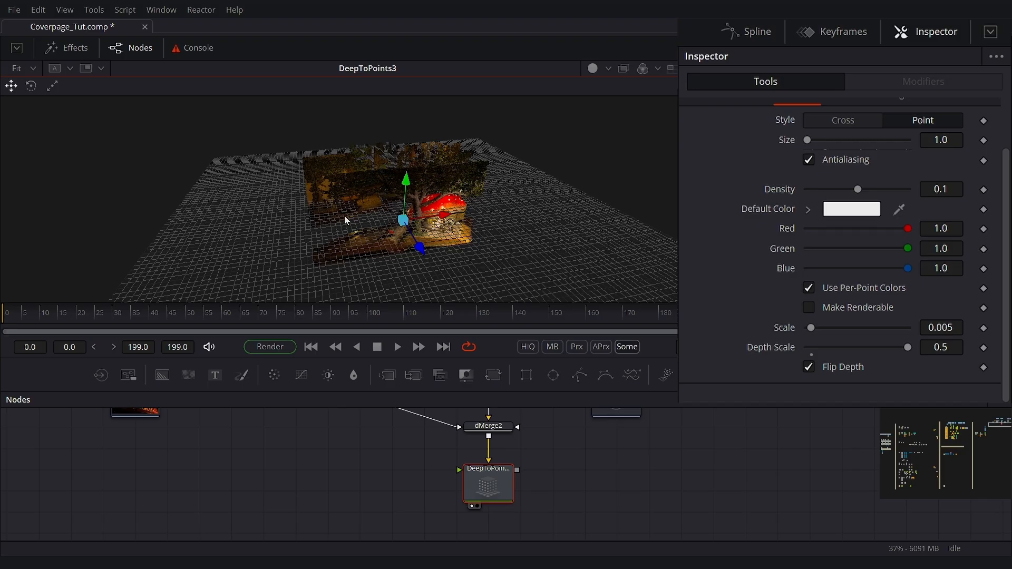
pyautogui.moveTo(346, 226); pyautogui.dragTo(467, 214)
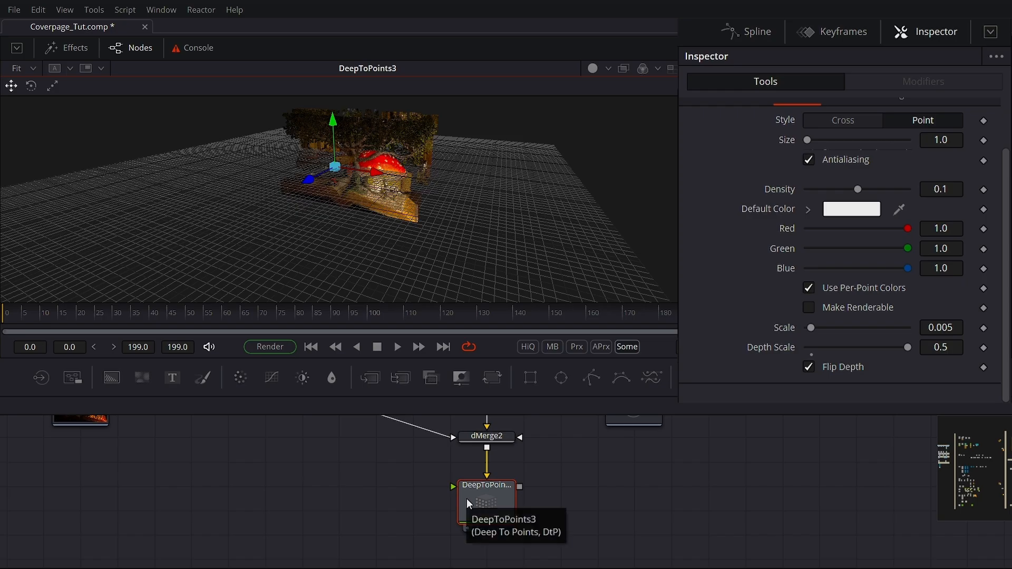
# Bring the scene's camera node and its CAM_1 node next to the DeepToPoints node
pyautogui.scroll(-5, 373, 504)
pyautogui.moveTo(314, 482); pyautogui.dragTo(393, 447)
pyautogui.scroll(3, 295, 495)
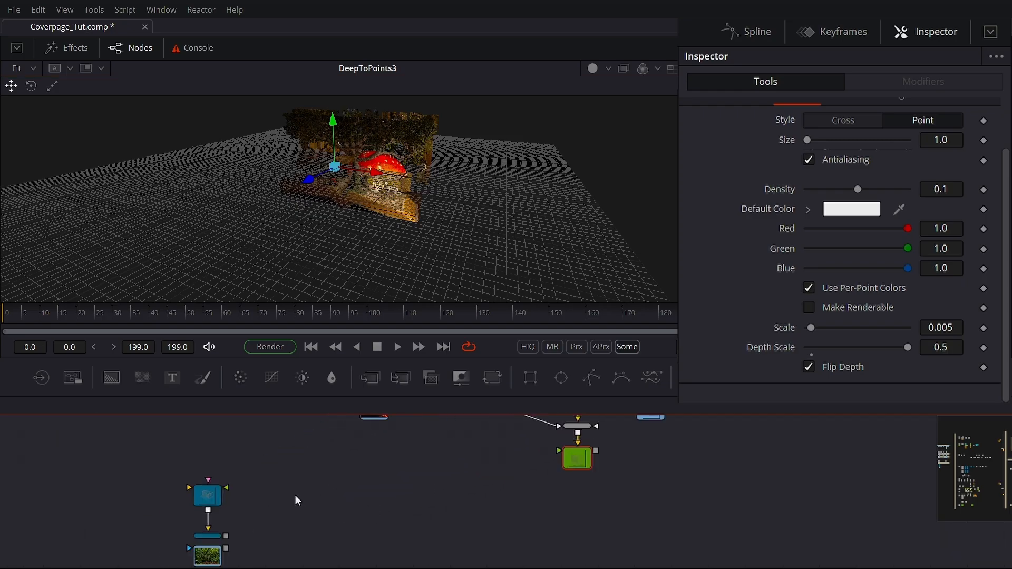
pyautogui.moveTo(263, 493); pyautogui.dragTo(414, 539)
pyautogui.click(466, 476)
pyautogui.scroll(3, 513, 473)
pyautogui.click(409, 170)
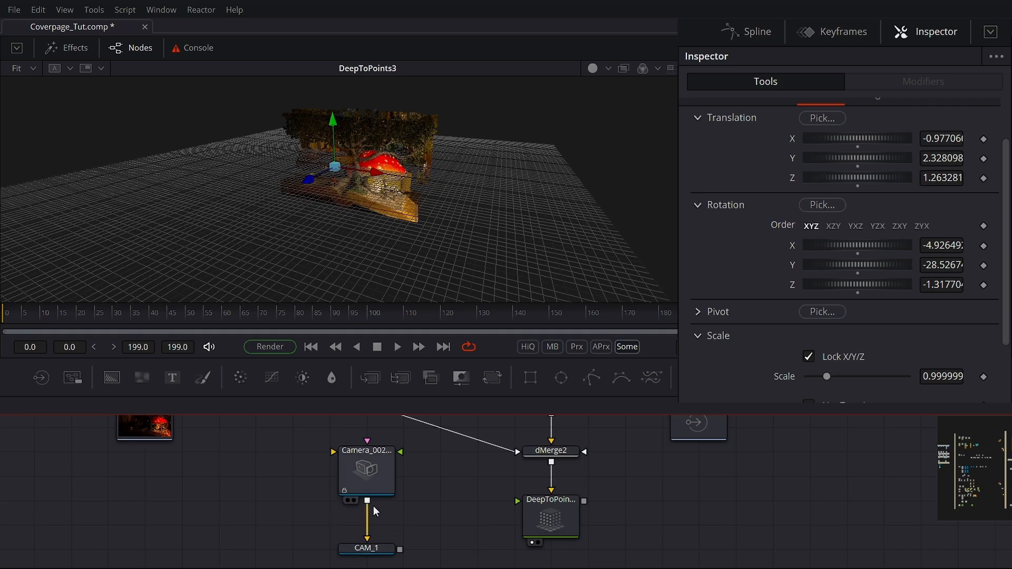
# Connect CAM_1 to the camera input of the DeepToPoints node and align the two nodes in one row
pyautogui.moveTo(400, 549); pyautogui.dragTo(570, 533)
pyautogui.moveTo(366, 548); pyautogui.dragTo(368, 524)
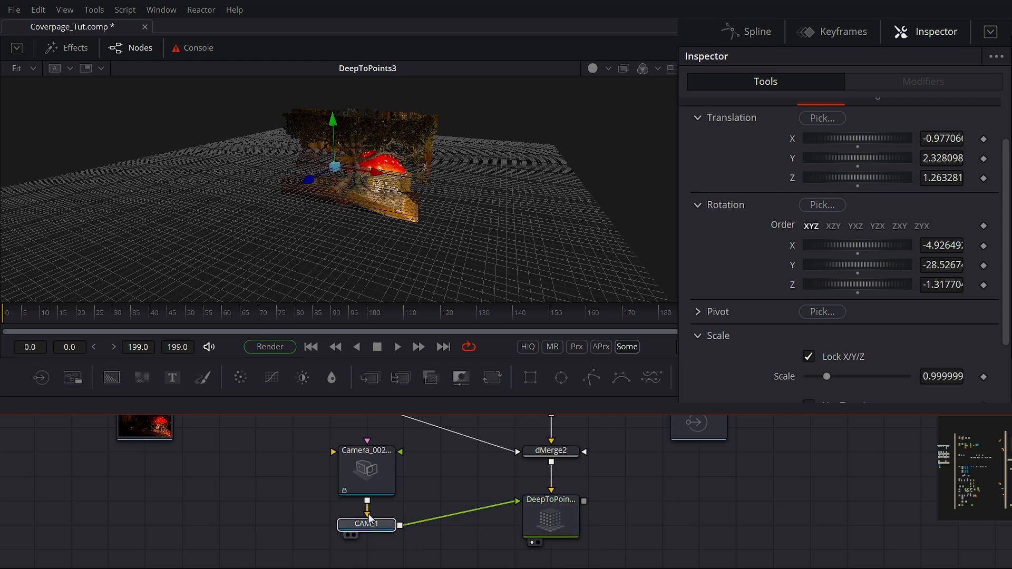
pyautogui.moveTo(548, 522); pyautogui.dragTo(549, 546)
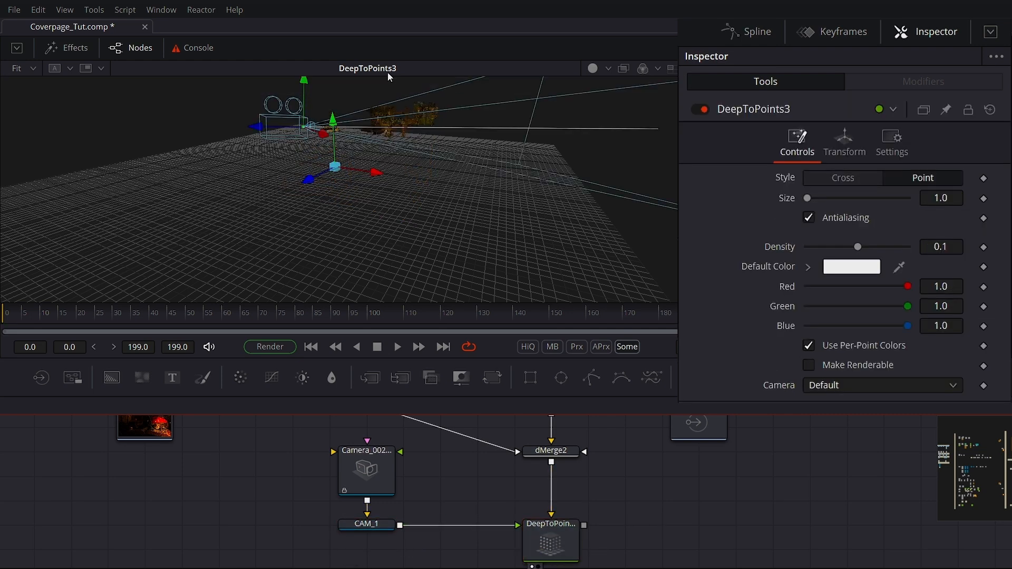
# Examine the camera and the projected point cloud in 3D space from several angles
pyautogui.moveTo(410, 164); pyautogui.dragTo(443, 273)
pyautogui.scroll(5, 412, 228)
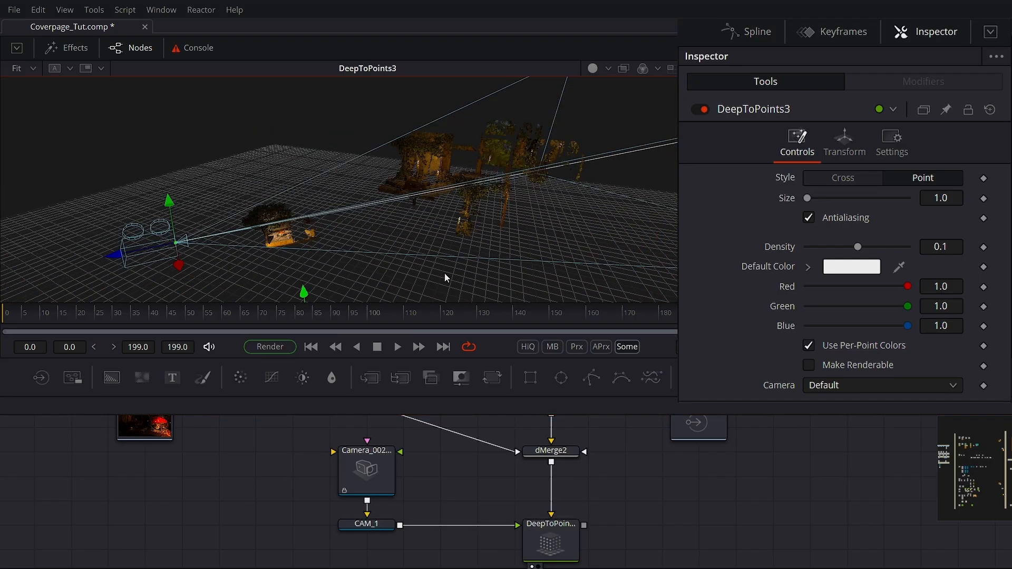
pyautogui.moveTo(433, 230); pyautogui.dragTo(460, 207)
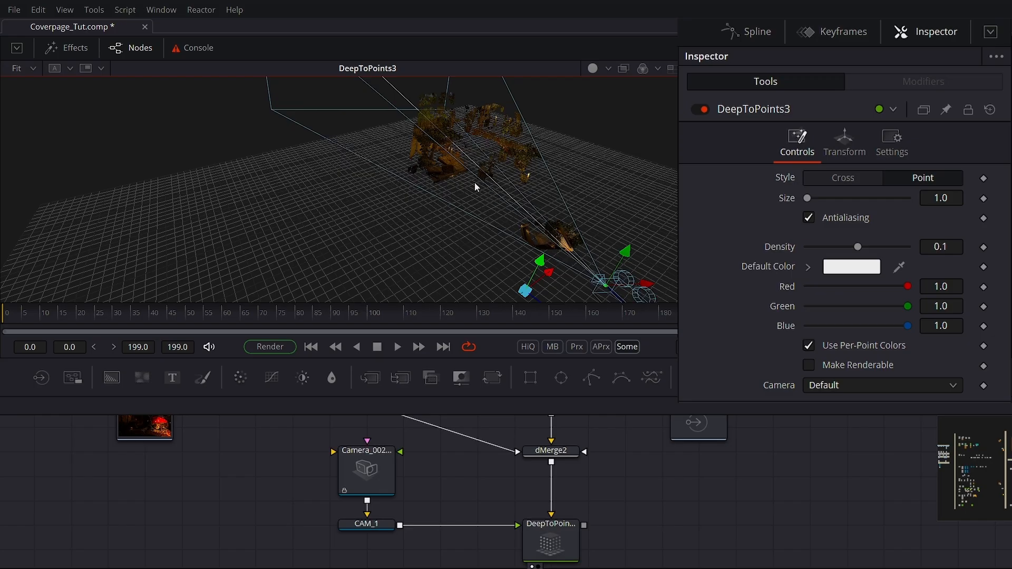
pyautogui.moveTo(471, 226); pyautogui.dragTo(491, 200)
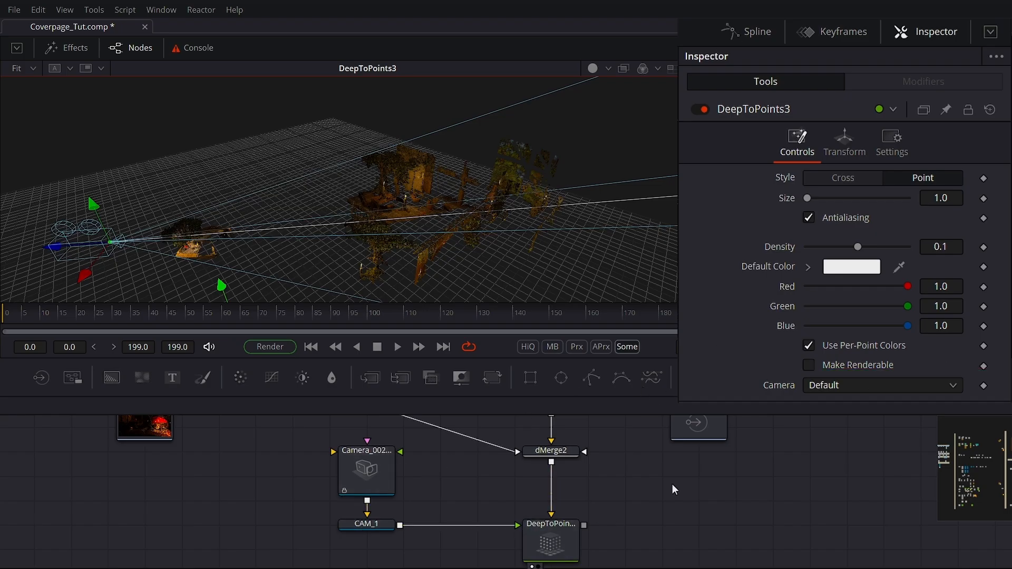
# Choose Camera_0021_2 as the camera of the DeepToPoints node
pyautogui.moveTo(500, 524); pyautogui.dragTo(486, 557)
pyautogui.moveTo(401, 525); pyautogui.dragTo(599, 536)
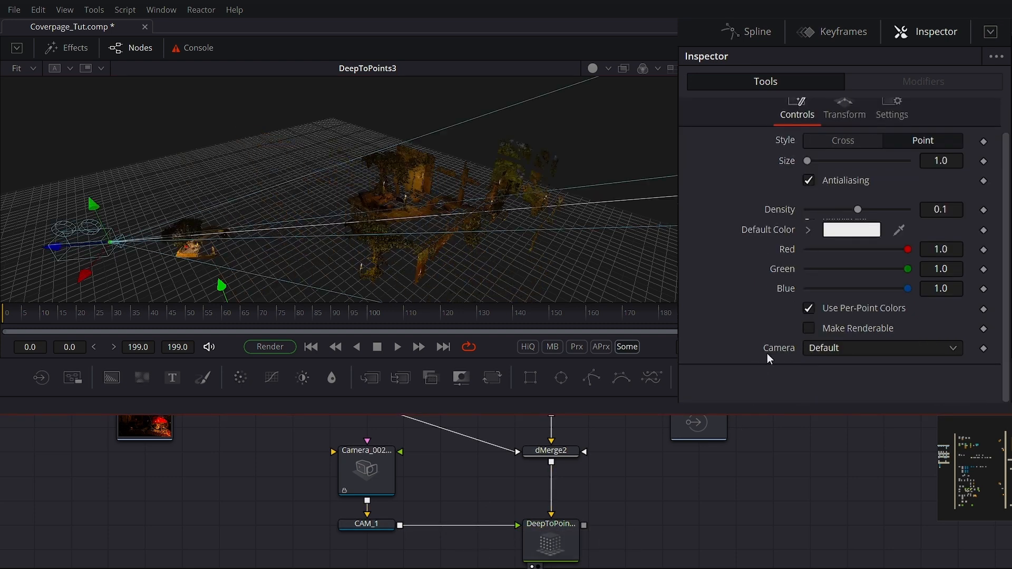
pyautogui.click(923, 354)
pyautogui.click(854, 367)
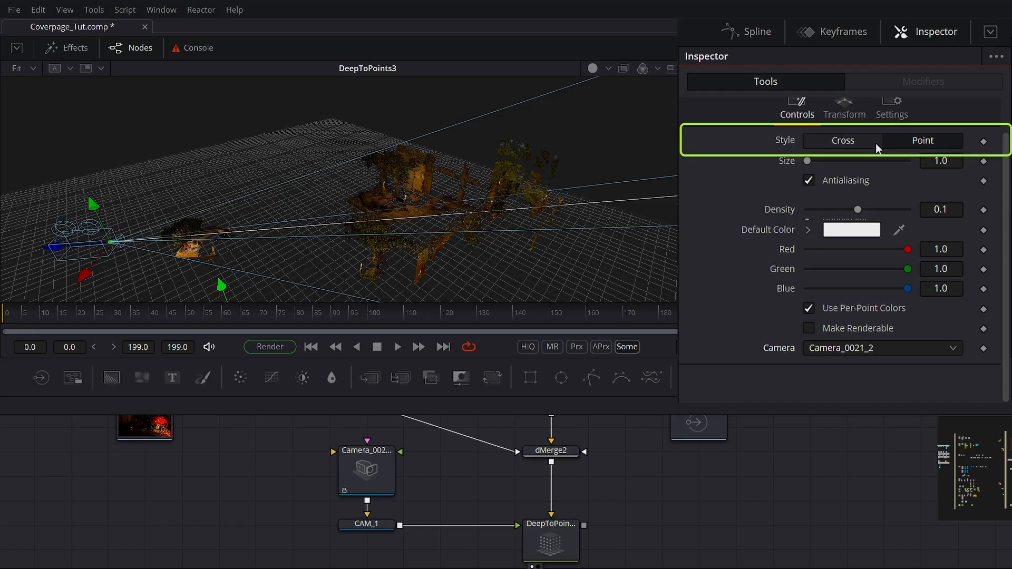
# Examine the point cloud up close with the Point style
pyautogui.click(947, 145)
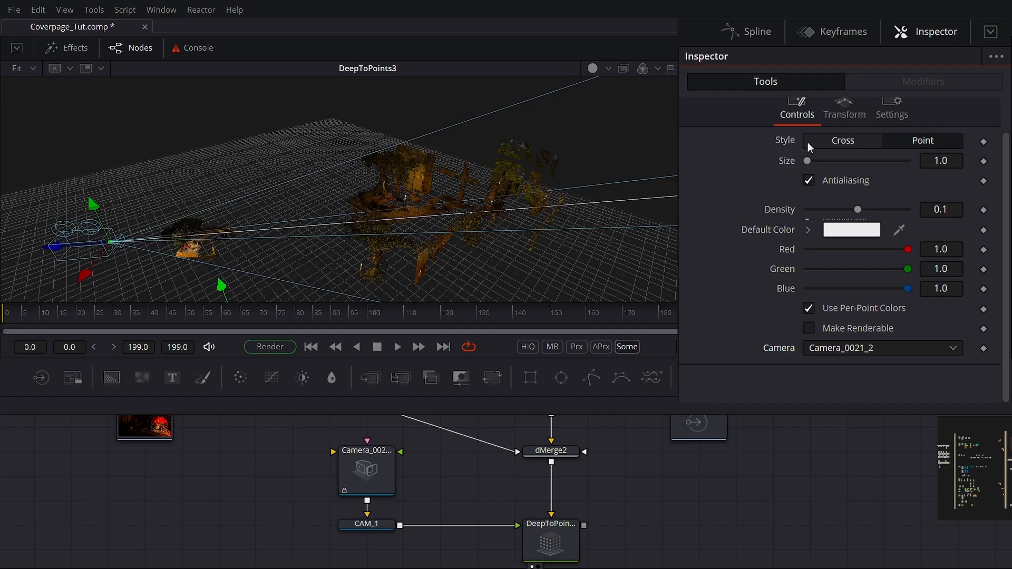
pyautogui.scroll(5, 440, 173)
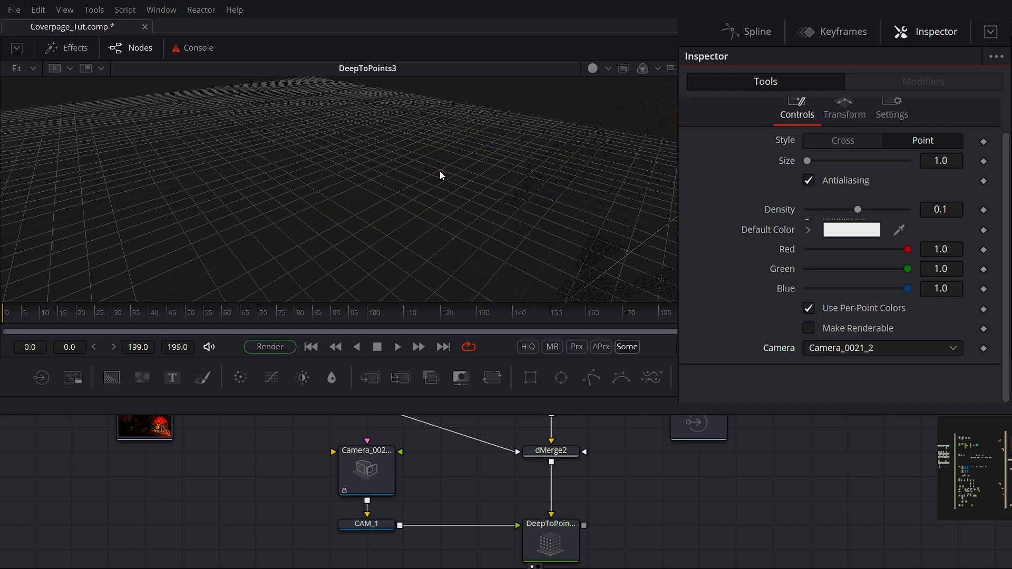
pyautogui.scroll(-3, 439, 170)
pyautogui.moveTo(482, 228); pyautogui.dragTo(428, 189)
pyautogui.scroll(3, 429, 190)
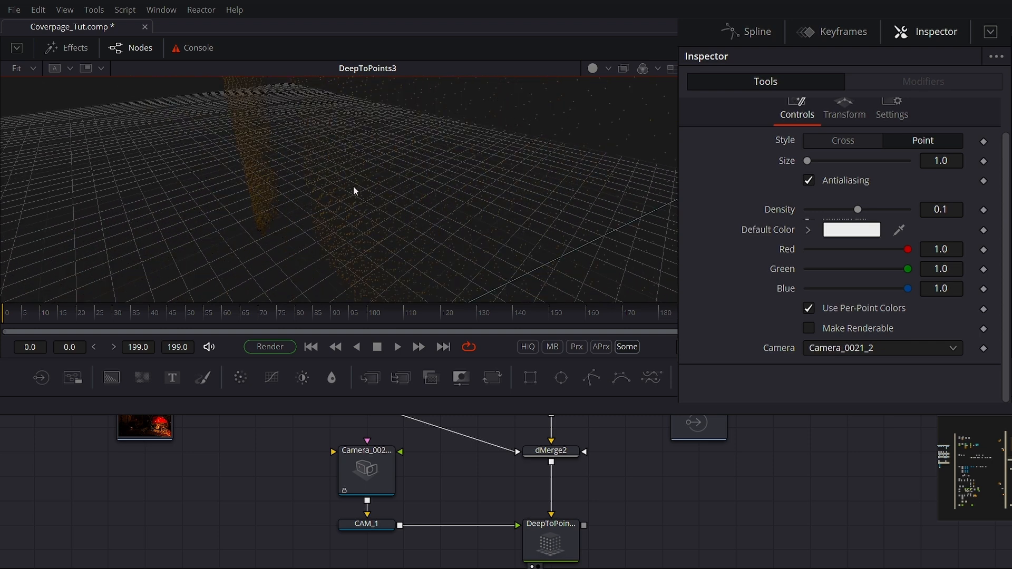
pyautogui.scroll(-2, 354, 193)
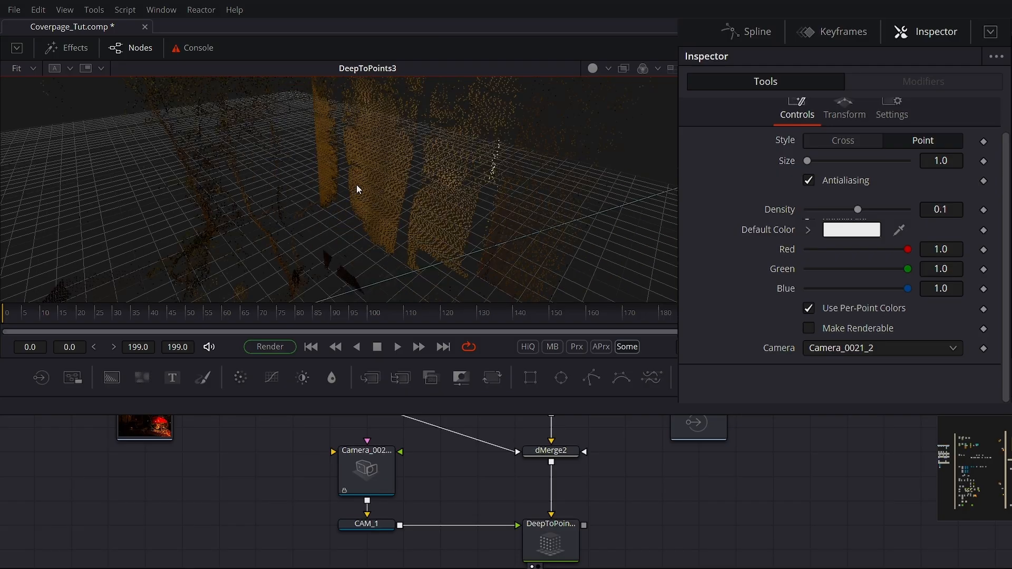
# Switch the DeepToPoints style to Cross and reduce the cross size to about 0.41
pyautogui.click(858, 142)
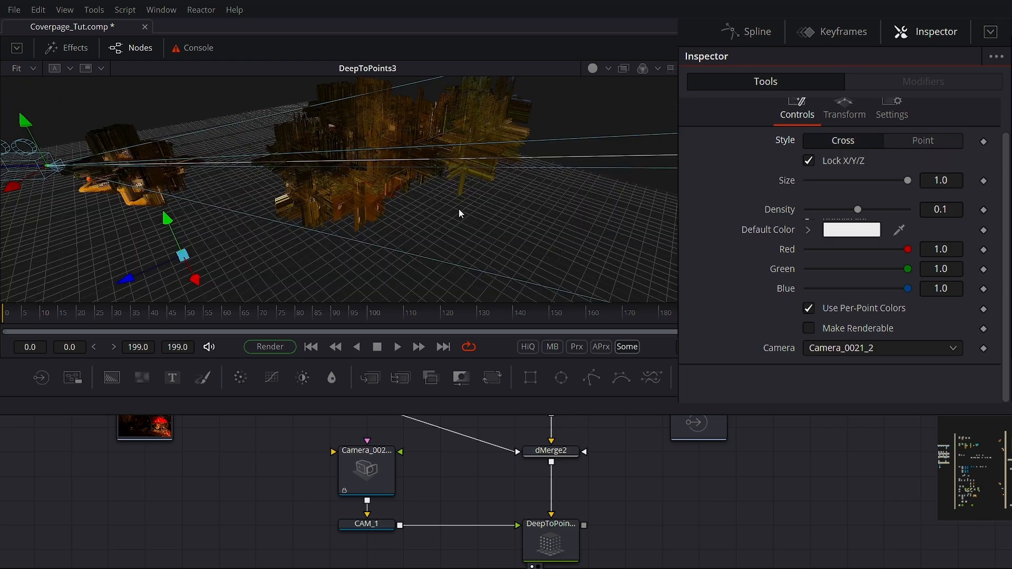
pyautogui.scroll(-5, 459, 209)
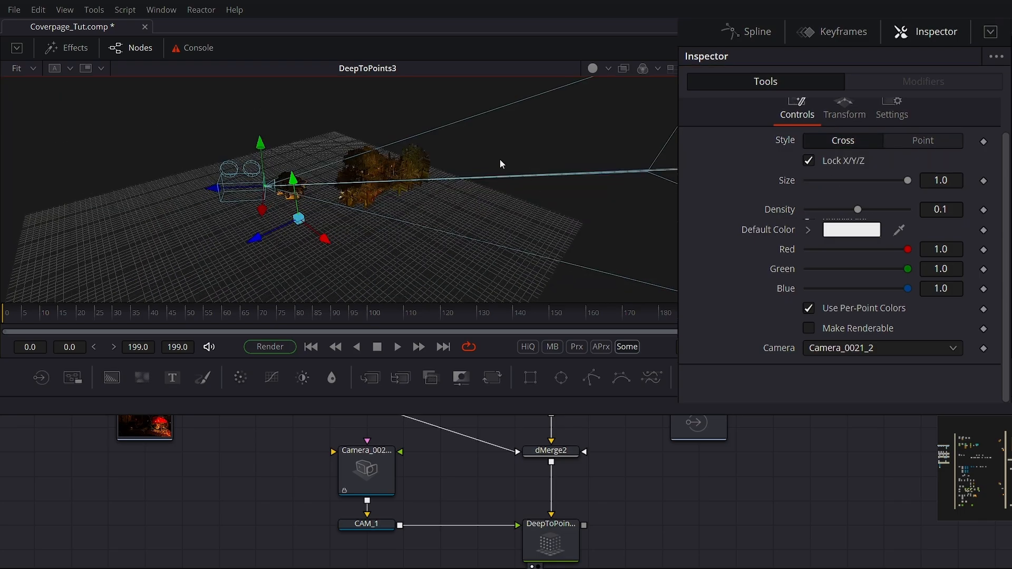
pyautogui.moveTo(344, 170); pyautogui.dragTo(347, 181)
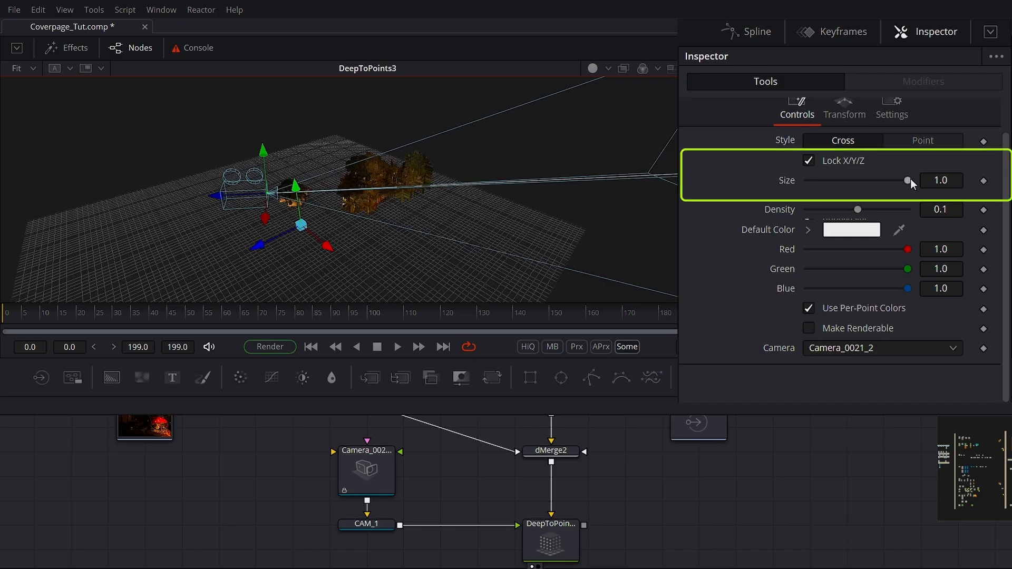
pyautogui.moveTo(845, 184); pyautogui.dragTo(846, 183)
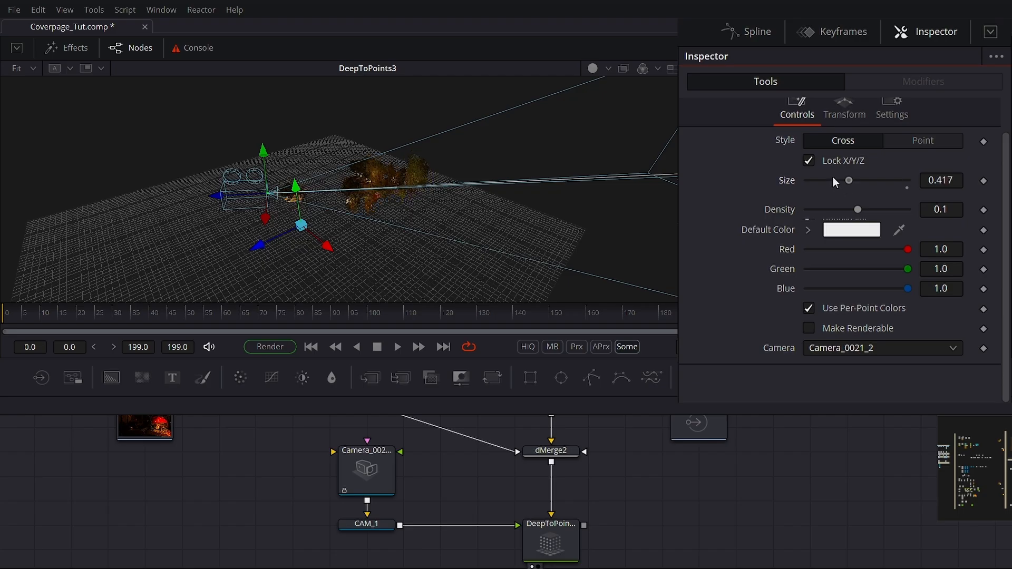
# Unlock the cross size's X/Y/Z link and try the separate Y and Z sizes
pyautogui.click(809, 161)
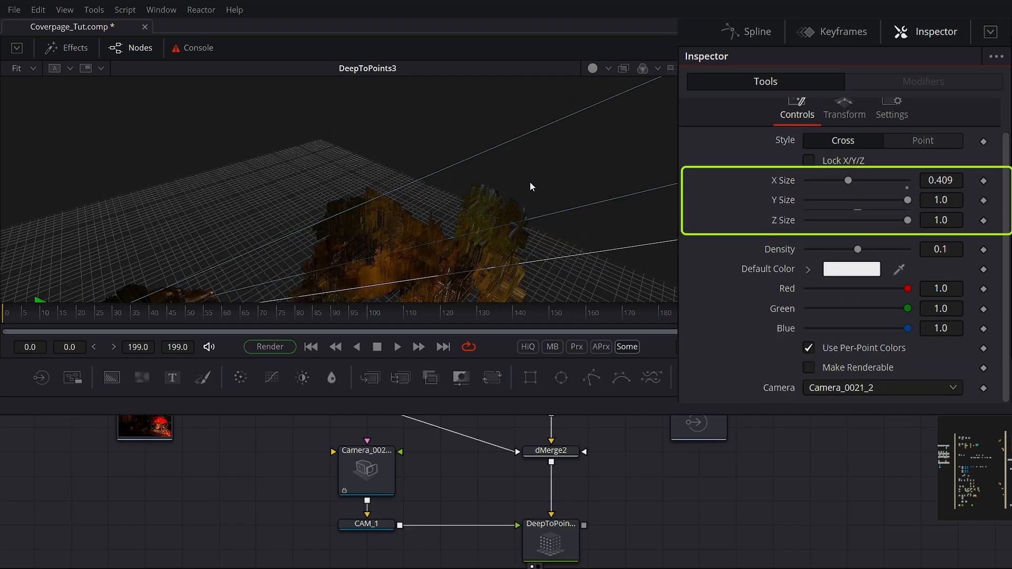
pyautogui.moveTo(907, 202); pyautogui.dragTo(829, 202)
pyautogui.moveTo(911, 223); pyautogui.dragTo(835, 225)
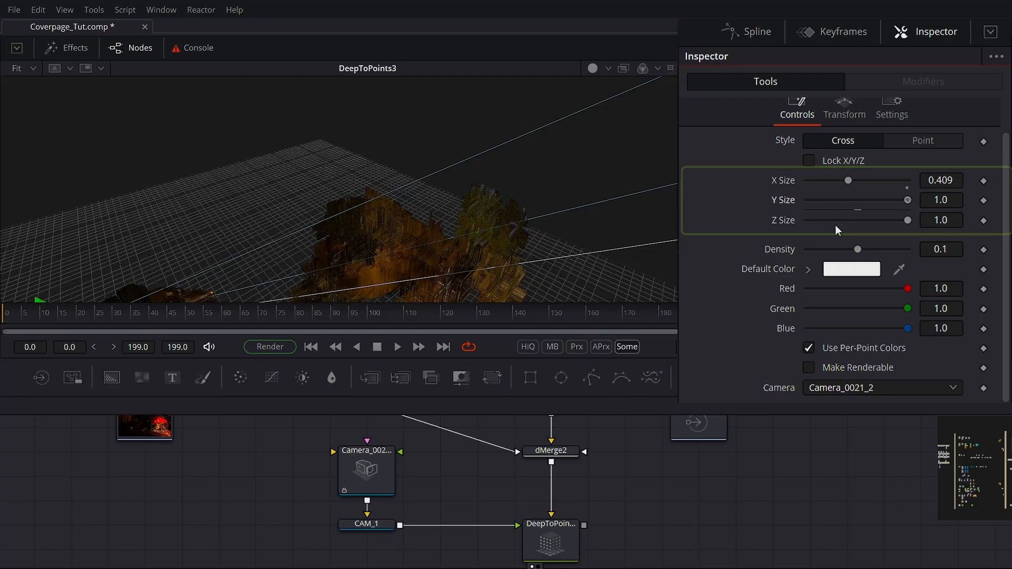
# Set the DeepToPoints style back to Point and inspect the point cloud closely
pyautogui.click(917, 145)
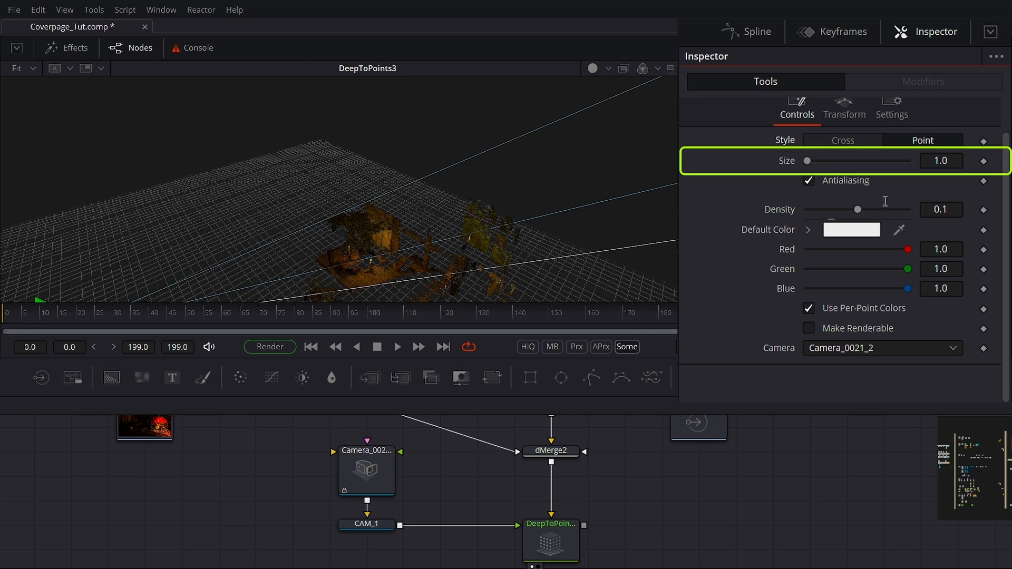
pyautogui.moveTo(237, 225)
pyautogui.mouseDown()
pyautogui.moveTo(476, 157)
pyautogui.moveTo(557, 181)
pyautogui.mouseUp()
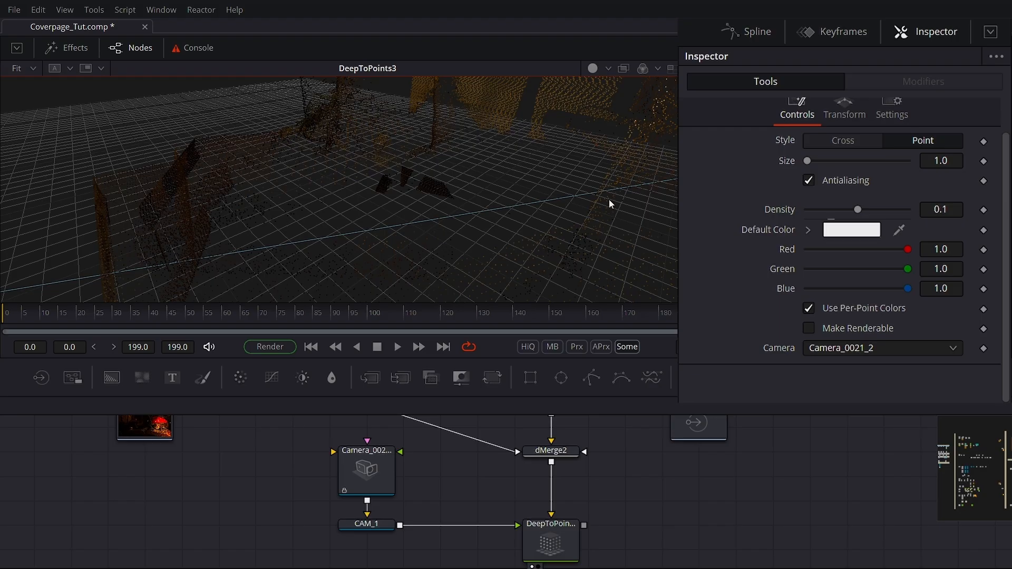
# Try the DeepToPoints density at 1.0, inspect the denser point cloud, and return the density to 0.1
pyautogui.click(860, 209)
pyautogui.moveTo(859, 209); pyautogui.dragTo(934, 209)
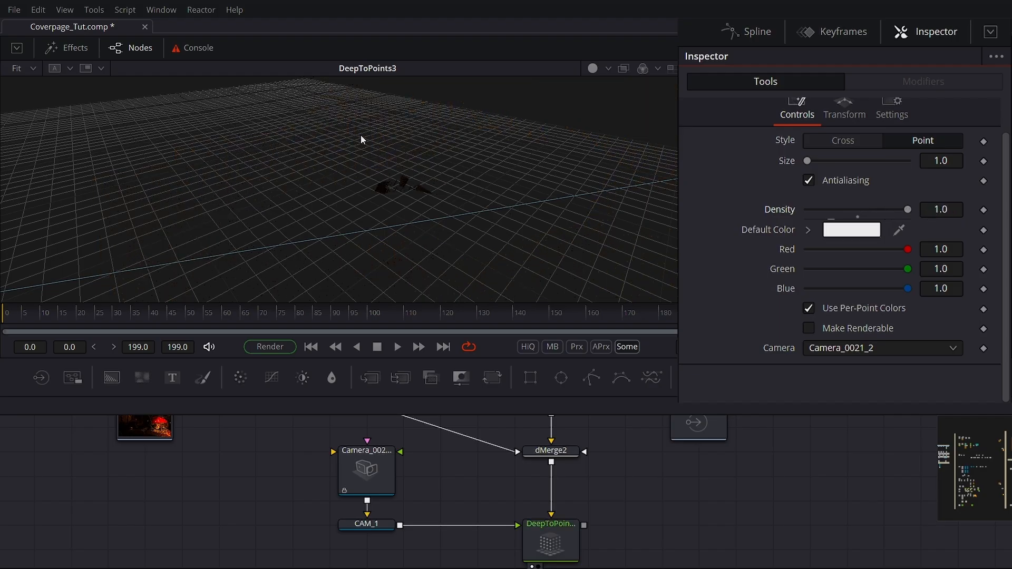
pyautogui.moveTo(362, 134)
pyautogui.mouseDown()
pyautogui.moveTo(522, 209)
pyautogui.moveTo(497, 215)
pyautogui.mouseUp()
pyautogui.click(269, 187)
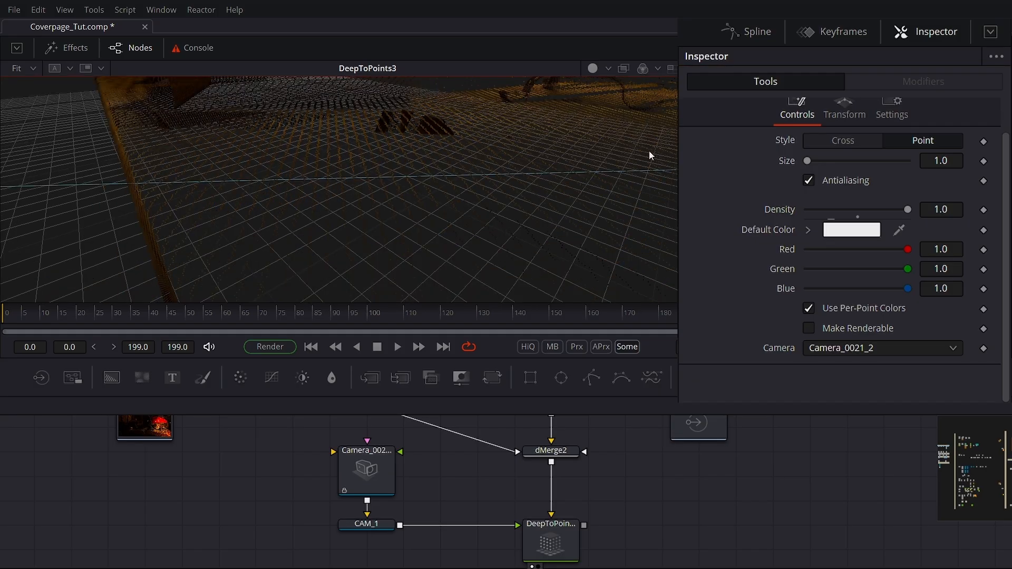
pyautogui.moveTo(649, 151); pyautogui.dragTo(659, 158)
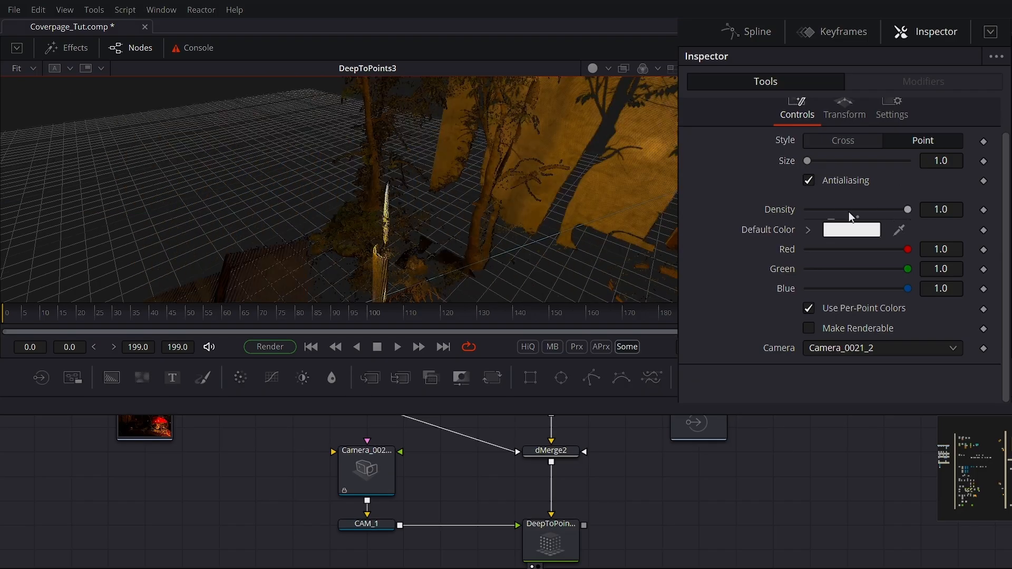
pyautogui.moveTo(824, 210); pyautogui.dragTo(822, 210)
pyautogui.click(821, 209)
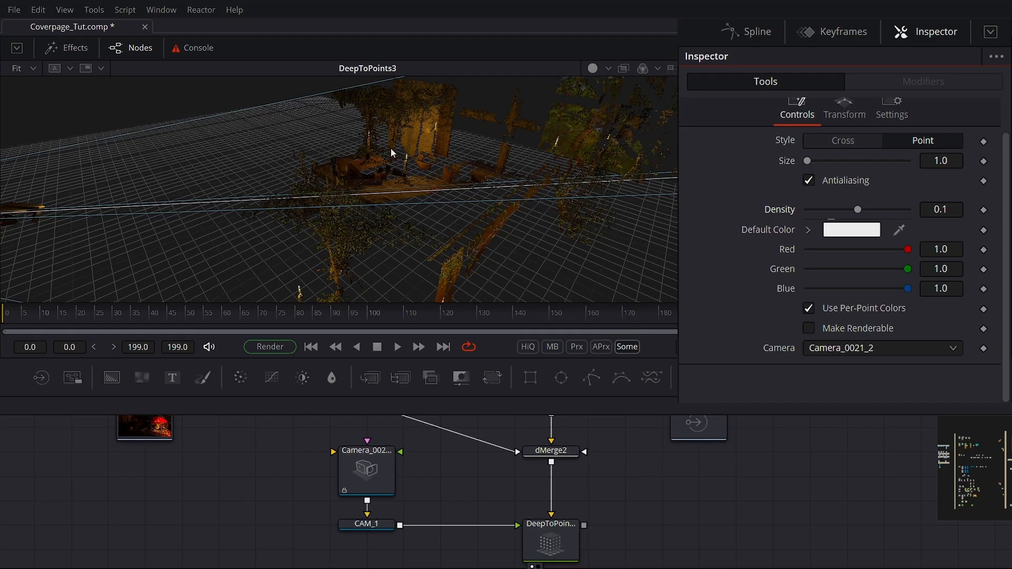
# Turn off Use Per-Point Colors and set the default point color to pure red, with green and blue at 0.0
pyautogui.click(809, 308)
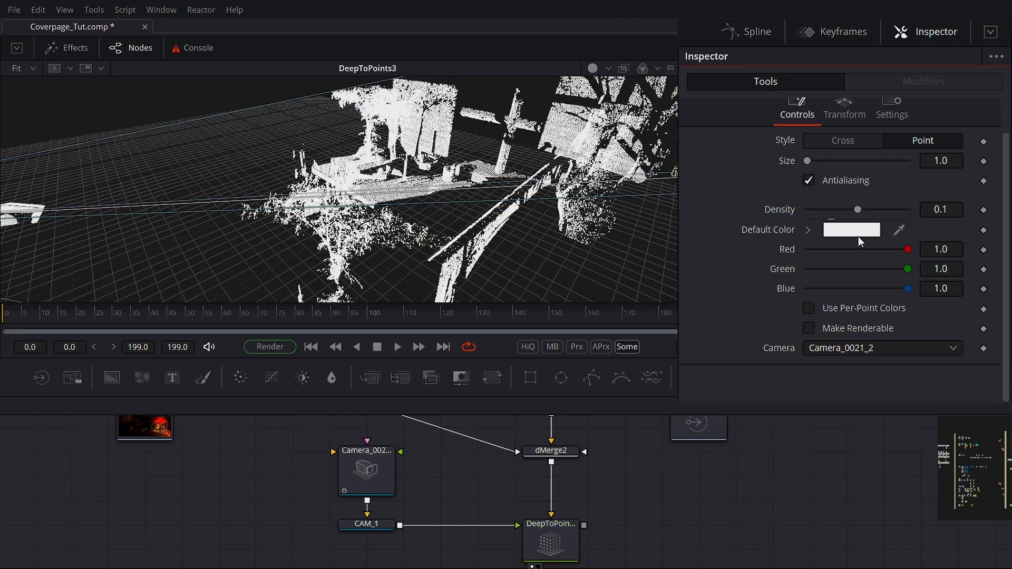
pyautogui.moveTo(907, 269); pyautogui.dragTo(799, 274)
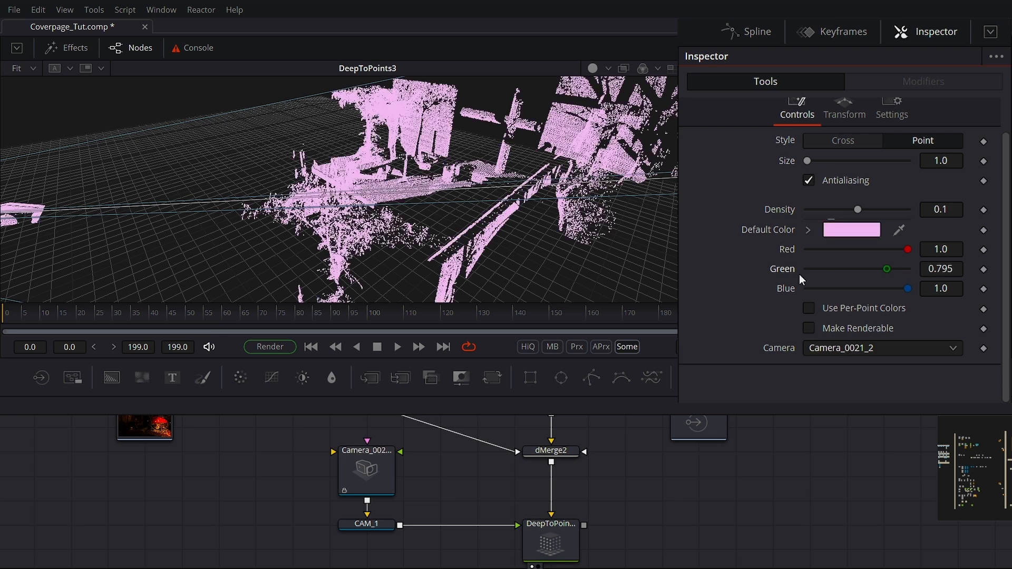
pyautogui.moveTo(907, 289); pyautogui.dragTo(770, 296)
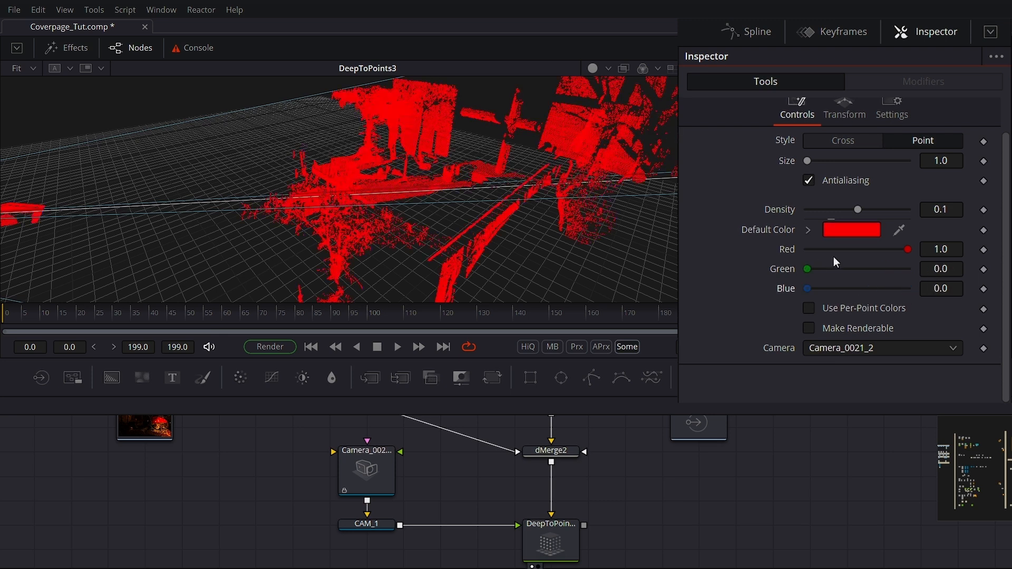
# Try other red, green and blue mixes for the default color, then return all three channels to 1.0
pyautogui.moveTo(807, 269); pyautogui.dragTo(751, 249)
pyautogui.moveTo(806, 290); pyautogui.dragTo(845, 287)
pyautogui.moveTo(808, 248); pyautogui.dragTo(922, 252)
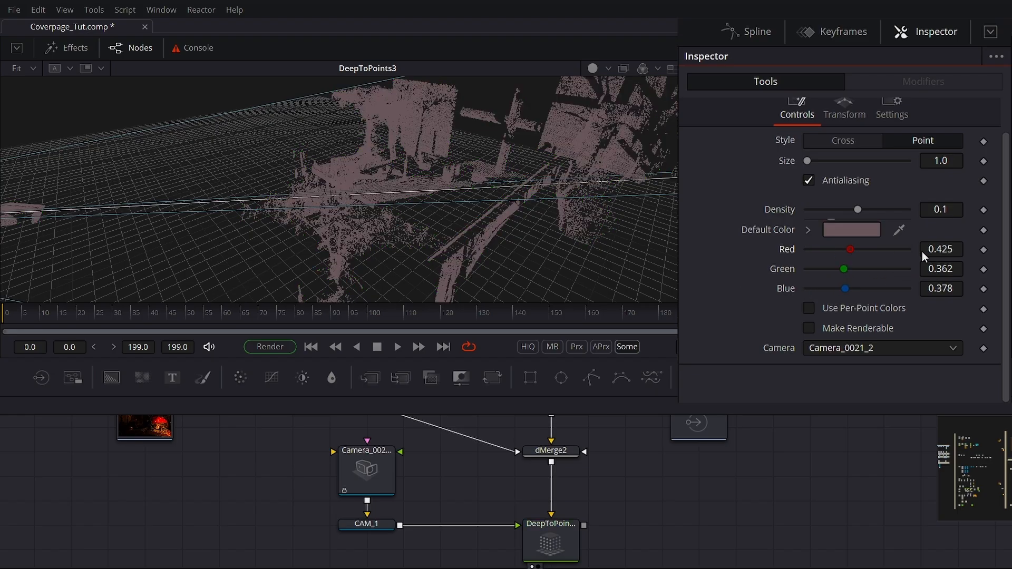
pyautogui.moveTo(855, 267); pyautogui.dragTo(944, 270)
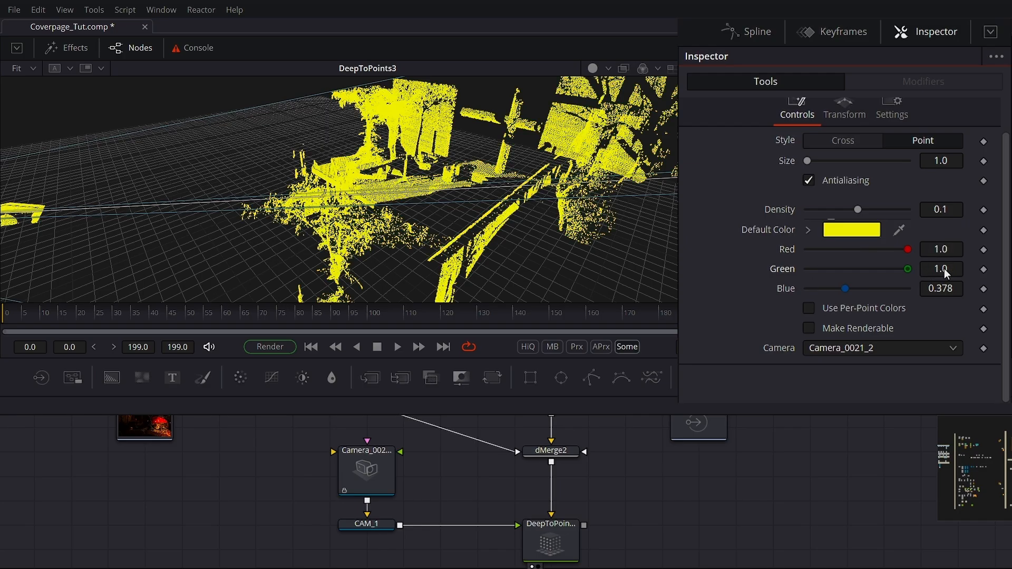
pyautogui.moveTo(843, 288); pyautogui.dragTo(981, 297)
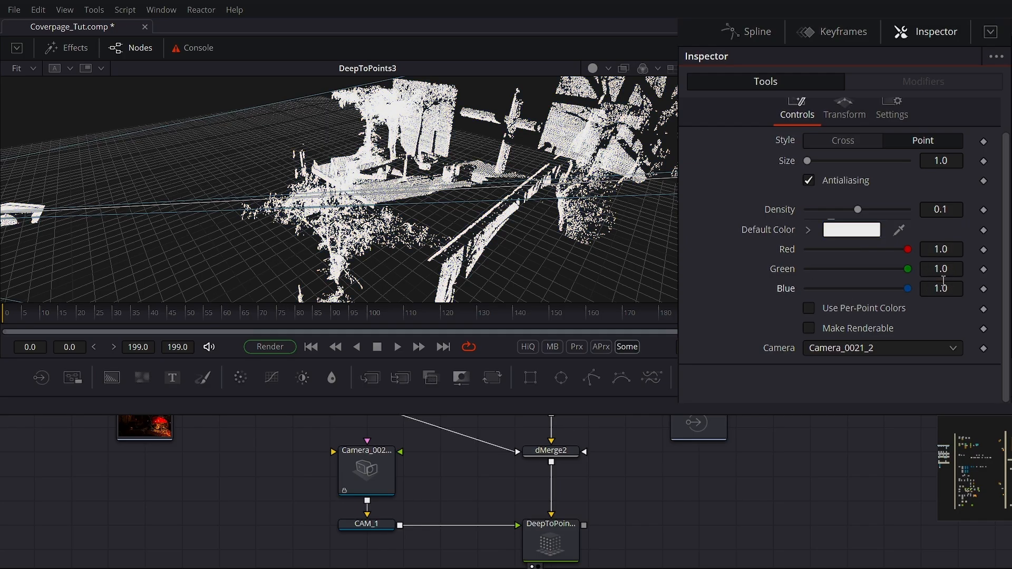
# Re-enable Use Per-Point Colors on DeepToPoints3 and look at the point cloud together with the scene camera
pyautogui.scroll(-3, 449, 504)
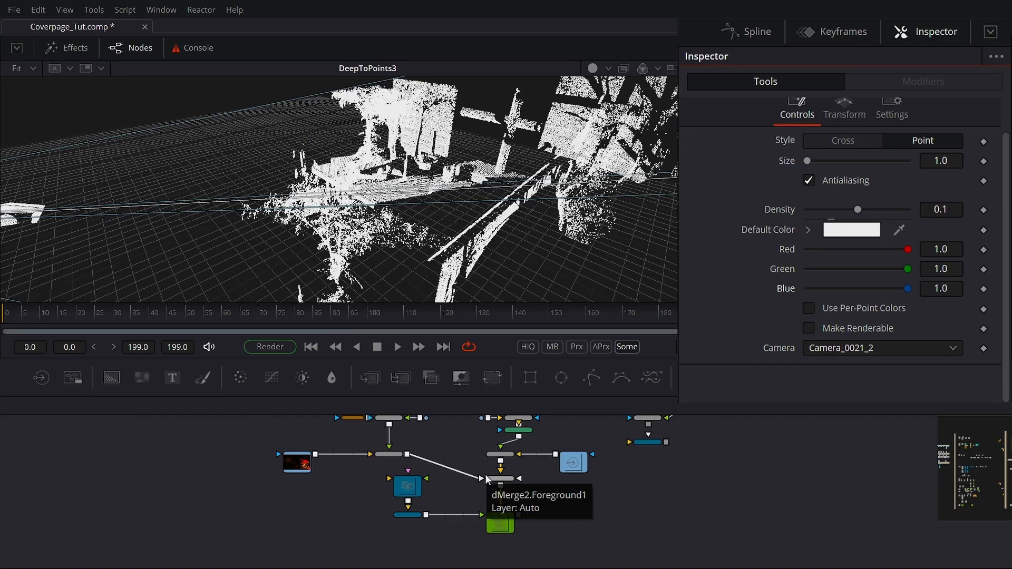
pyautogui.click(810, 308)
pyautogui.scroll(5, 341, 186)
pyautogui.moveTo(403, 236)
pyautogui.mouseDown()
pyautogui.moveTo(413, 271)
pyautogui.moveTo(426, 231)
pyautogui.moveTo(318, 230)
pyautogui.moveTo(385, 220)
pyautogui.moveTo(559, 245)
pyautogui.moveTo(512, 225)
pyautogui.moveTo(452, 256)
pyautogui.moveTo(416, 234)
pyautogui.mouseUp()
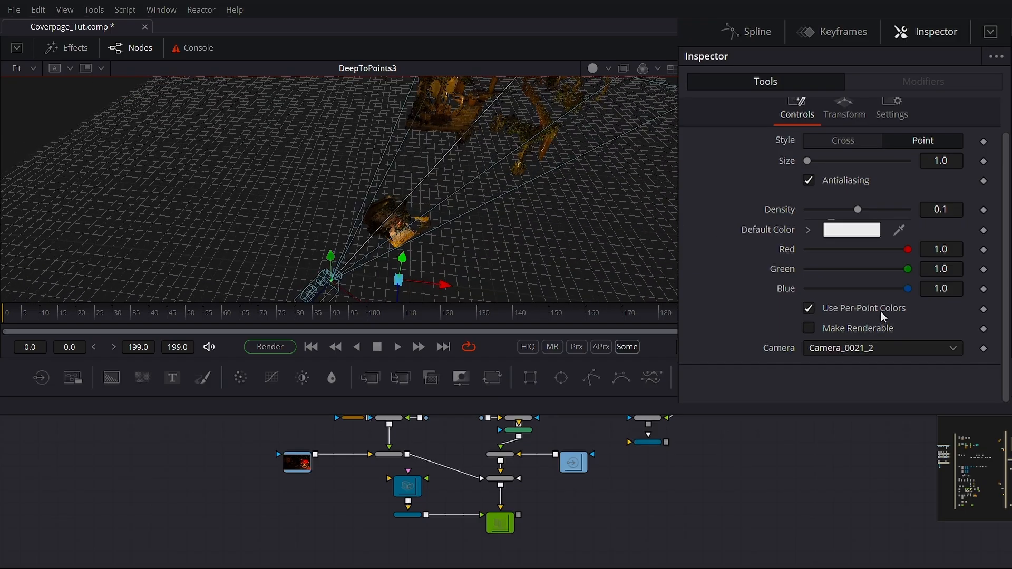
# View the two deep sources, BG_DEEP_1 and PUDDU_DEEP_1, one after the other in the viewer
pyautogui.scroll(2, 393, 532)
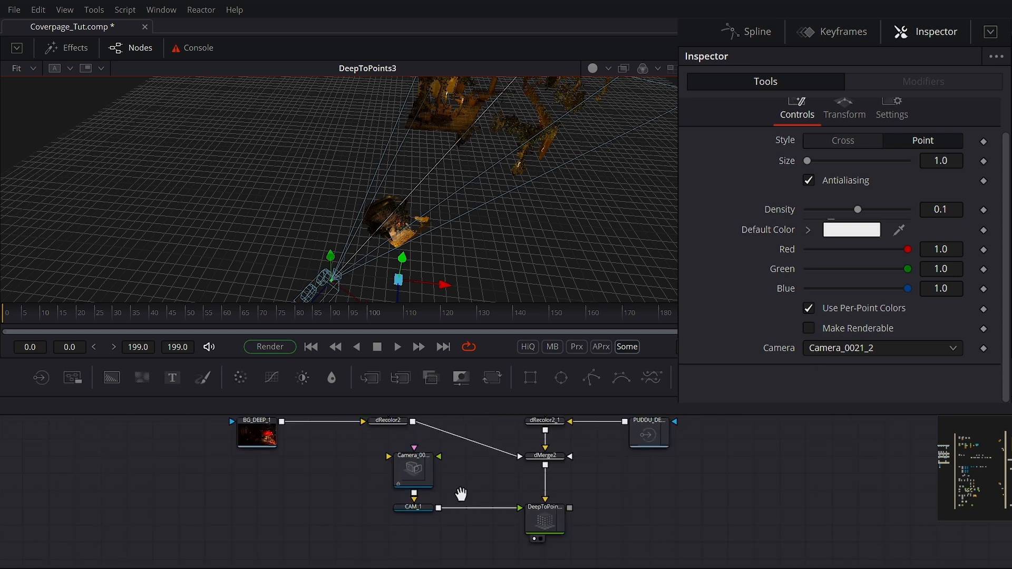
pyautogui.moveTo(460, 494); pyautogui.dragTo(442, 568)
pyautogui.scroll(-2, 600, 517)
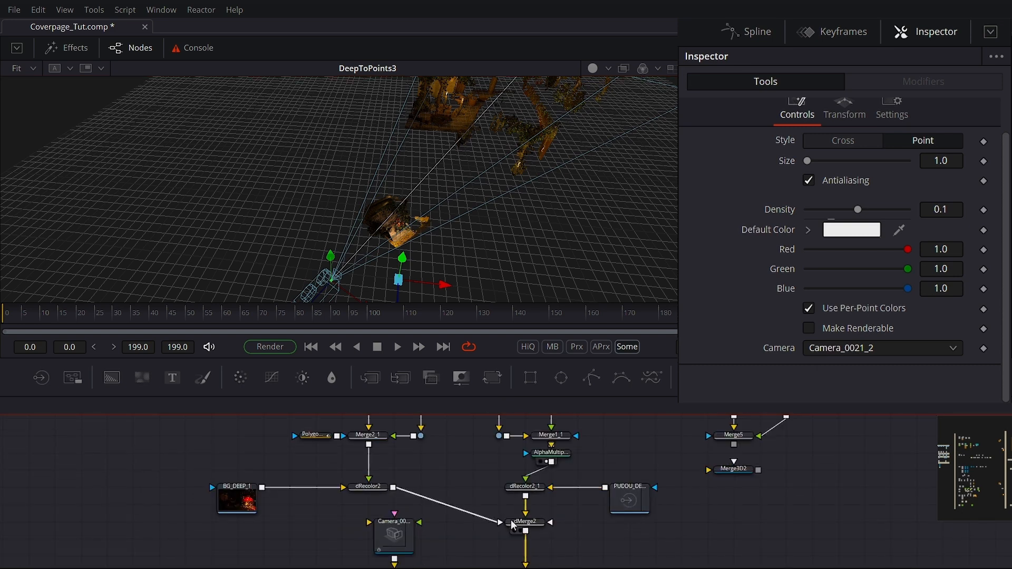
pyautogui.click(232, 495)
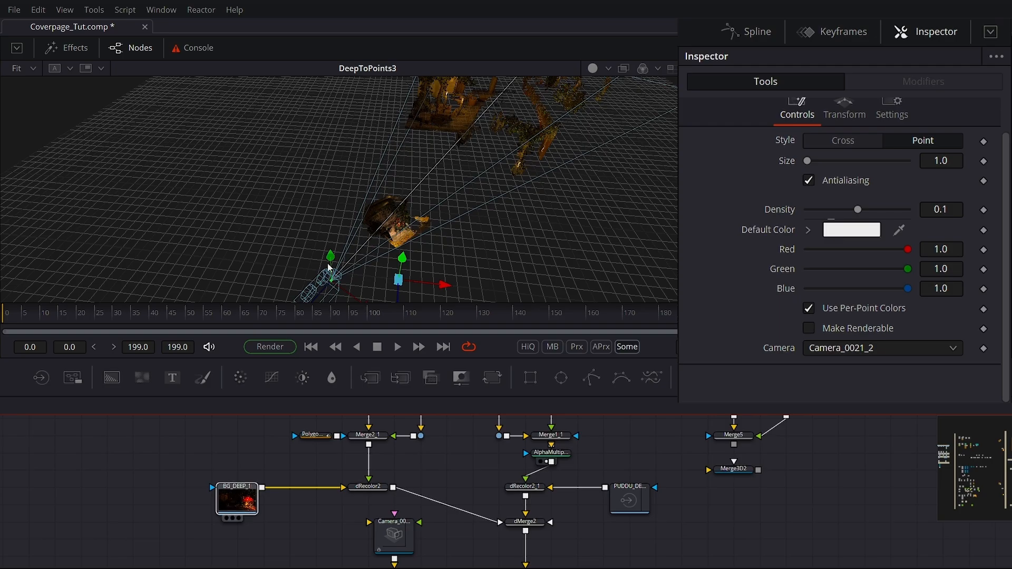
pyautogui.press('1')
pyautogui.click(629, 501)
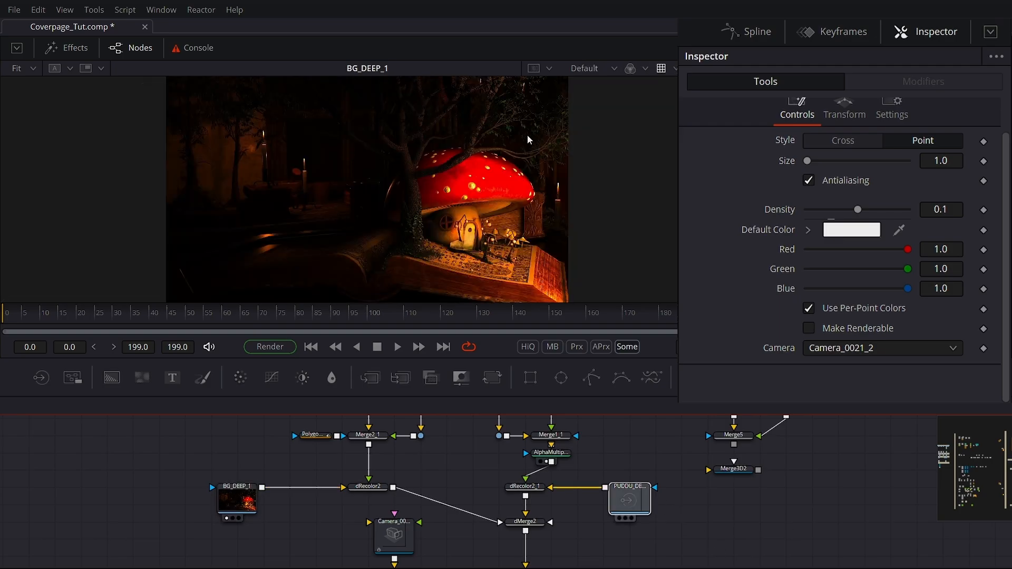
pyautogui.press('1')
pyautogui.scroll(-4, 445, 490)
pyautogui.scroll(1, 444, 490)
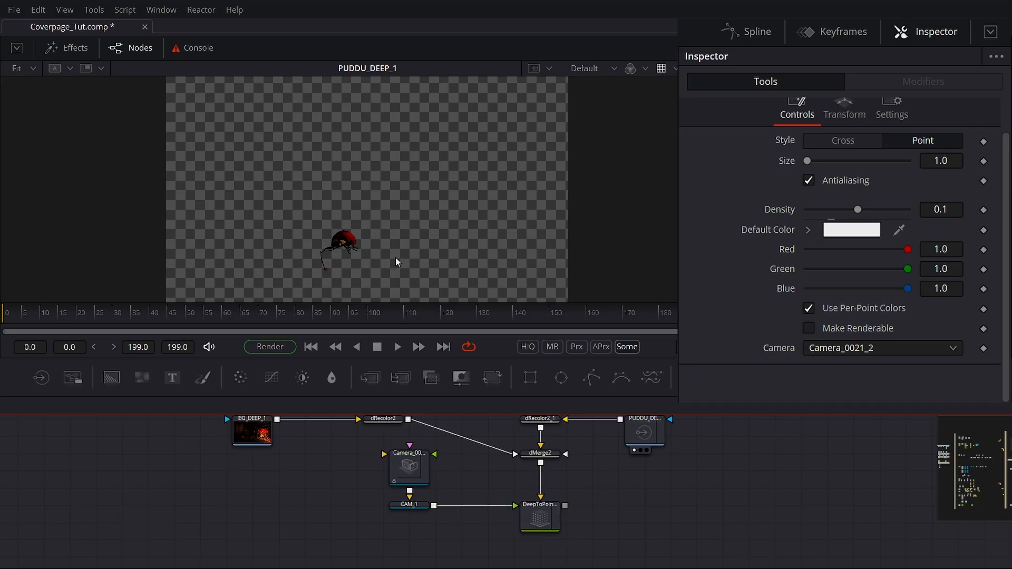
# Move the camera and its CAM_1 node clear of the merge branch, to the left of BG_DEEP_1
pyautogui.moveTo(319, 448); pyautogui.dragTo(127, 464)
pyautogui.click(137, 469)
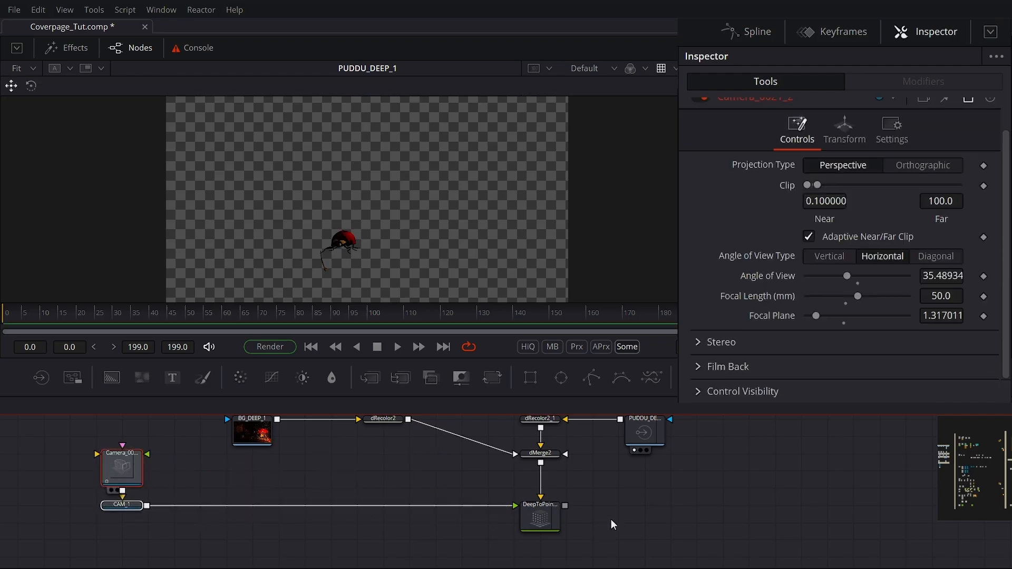
pyautogui.click(545, 521)
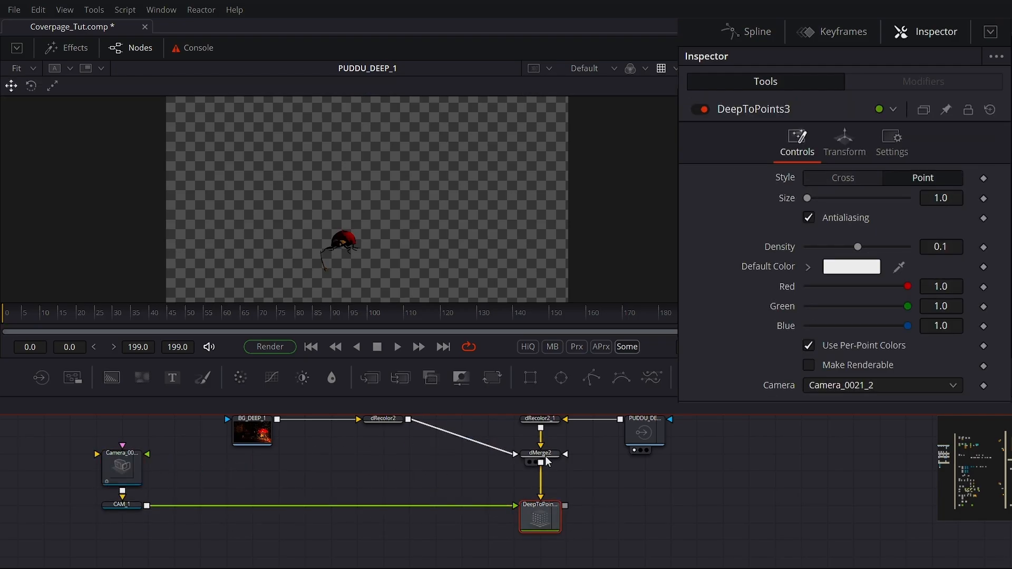
# Pull dMerge2 out of the flow and duplicate DeepToPoints3 for the background, feeding the copy from dRecolor2 and CAM_1
pyautogui.moveTo(548, 460); pyautogui.dragTo(663, 482)
pyautogui.click(639, 473)
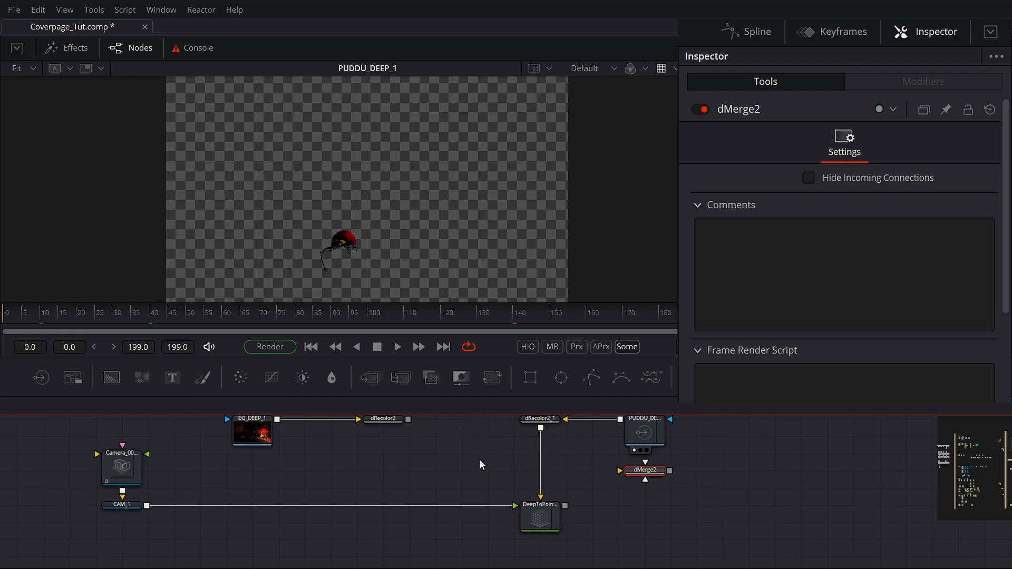
pyautogui.click(545, 508)
pyautogui.hotkey('ctrl', 'c')
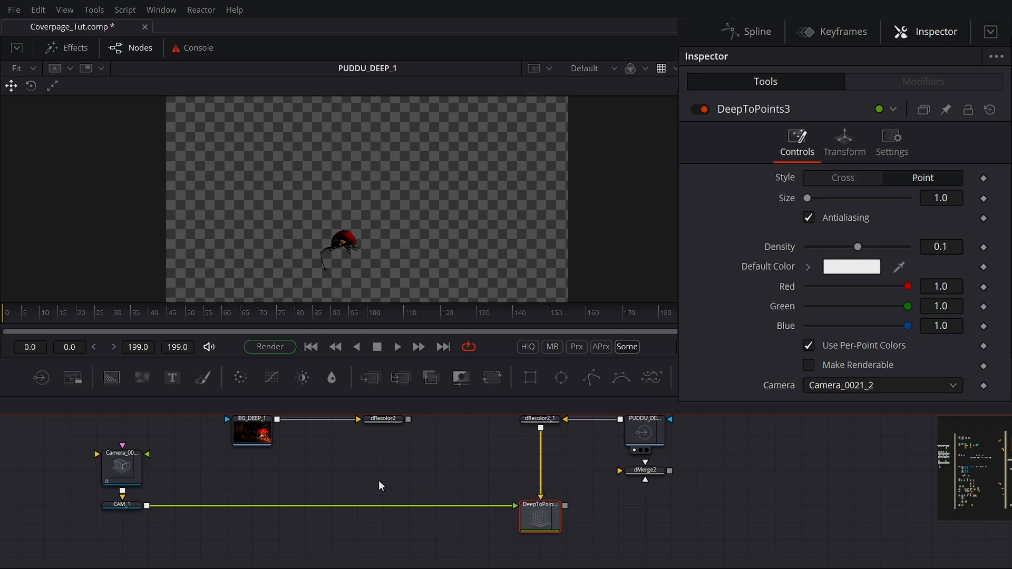
pyautogui.hotkey('ctrl', 'v')
pyautogui.moveTo(407, 420); pyautogui.dragTo(385, 492)
pyautogui.moveTo(147, 505); pyautogui.dragTo(392, 498)
# Add a Merge3D combining the two DeepToPoints nodes and show it in the viewer
pyautogui.moveTo(879, 377); pyautogui.dragTo(472, 551)
pyautogui.moveTo(409, 467); pyautogui.dragTo(436, 535)
pyautogui.moveTo(545, 518); pyautogui.dragTo(471, 539)
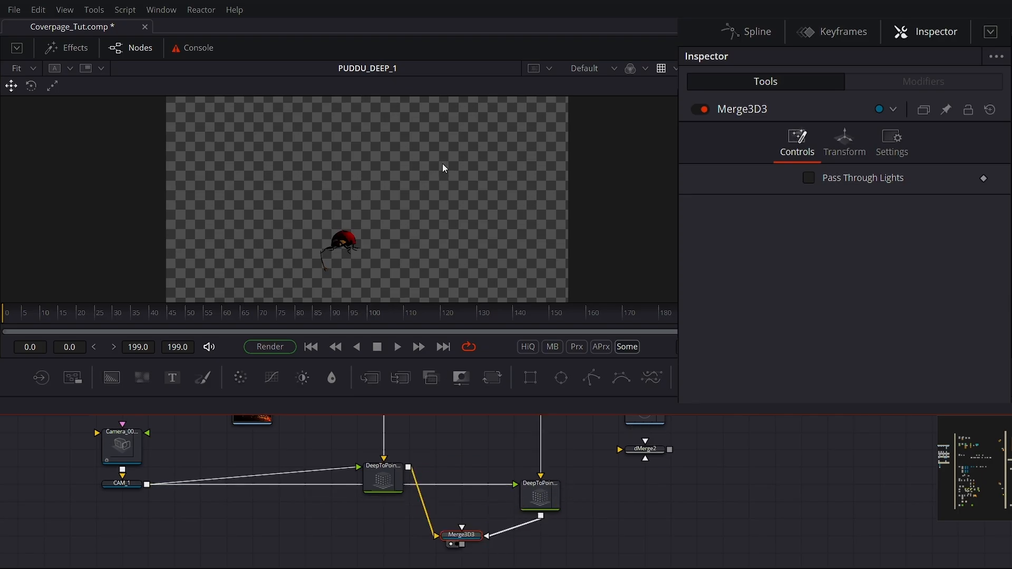
pyautogui.press('1')
# Turn off per-point colors on the ladybug's DeepToPoints3 and make its default color red, with green and blue at 0.0
pyautogui.click(539, 501)
pyautogui.scroll(3, 607, 491)
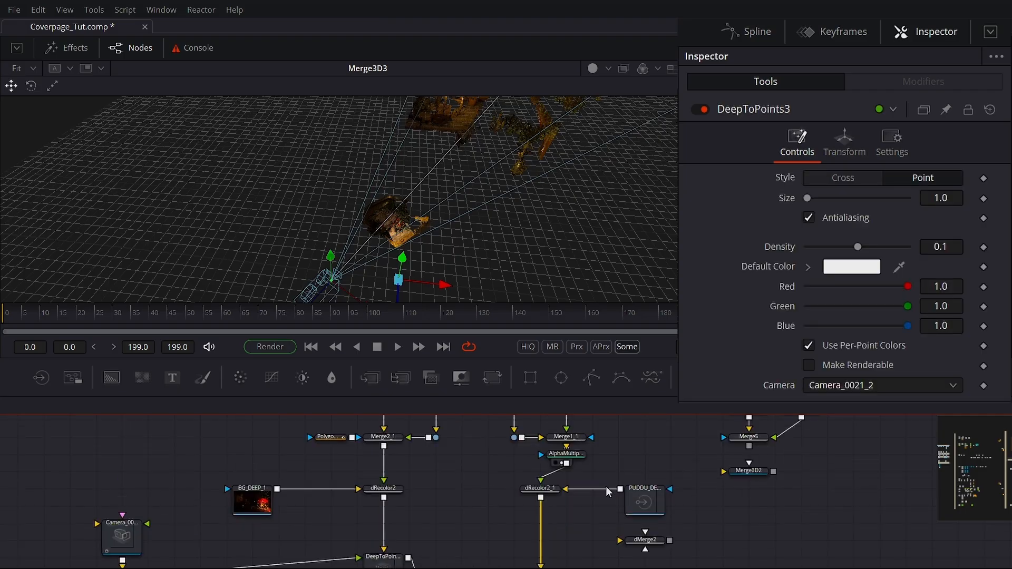
pyautogui.scroll(-2, 608, 491)
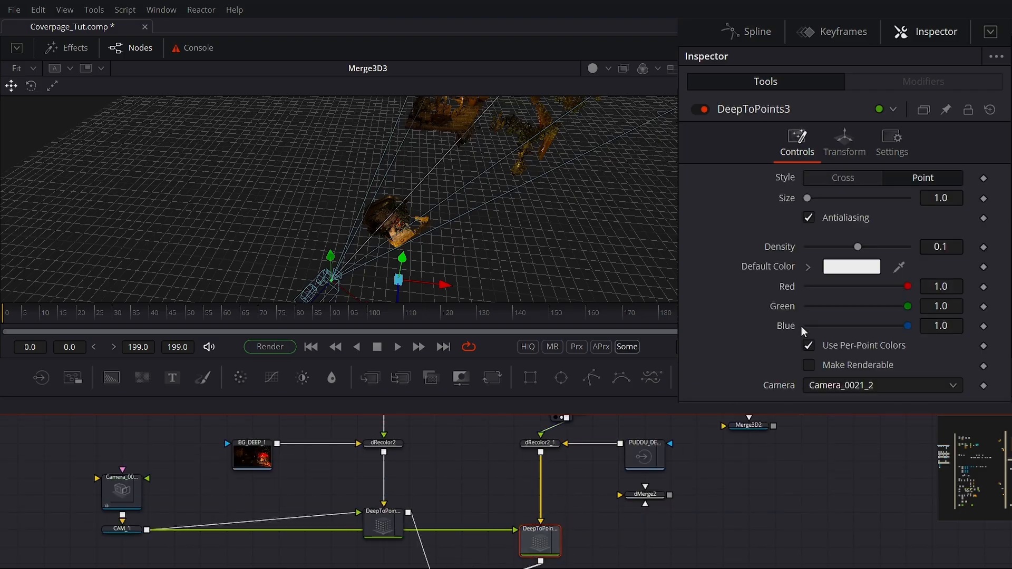
pyautogui.click(809, 345)
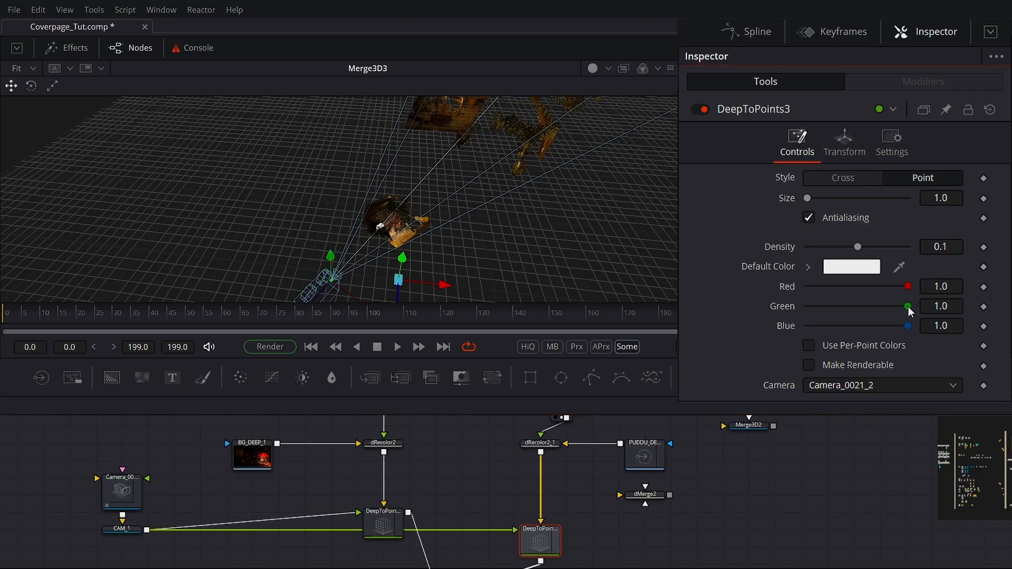
pyautogui.moveTo(908, 306); pyautogui.dragTo(764, 316)
pyautogui.moveTo(886, 326); pyautogui.dragTo(864, 325)
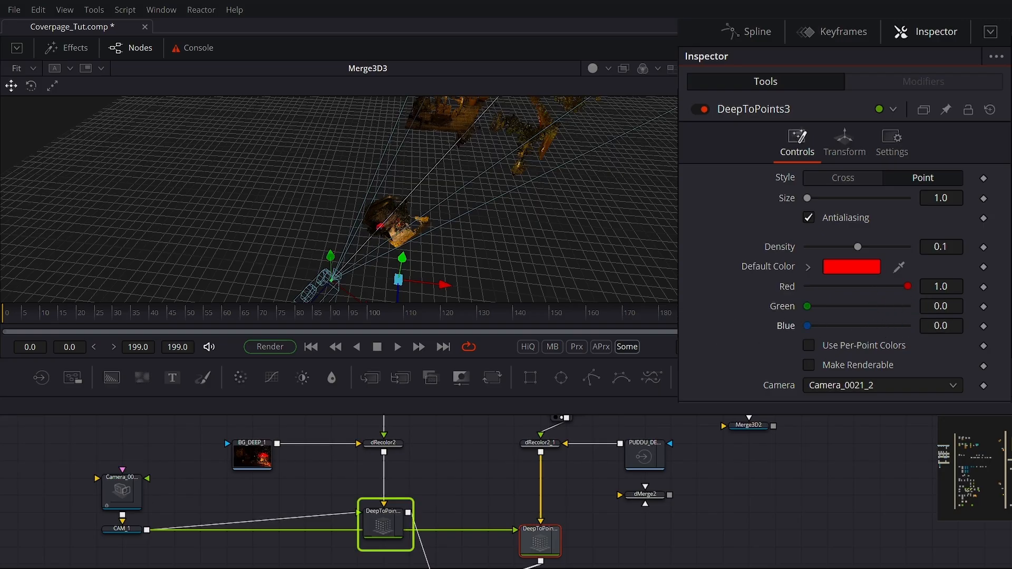
# Turn off per-point colors on the background's DeepToPoints3_1 and make its default color blue, with red and green at 0.0
pyautogui.click(388, 525)
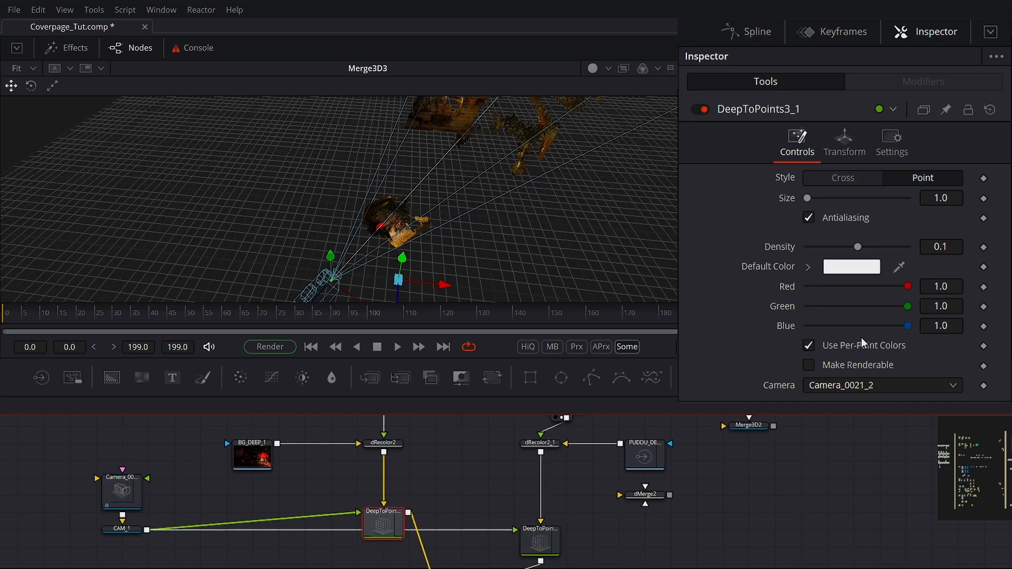
pyautogui.click(805, 347)
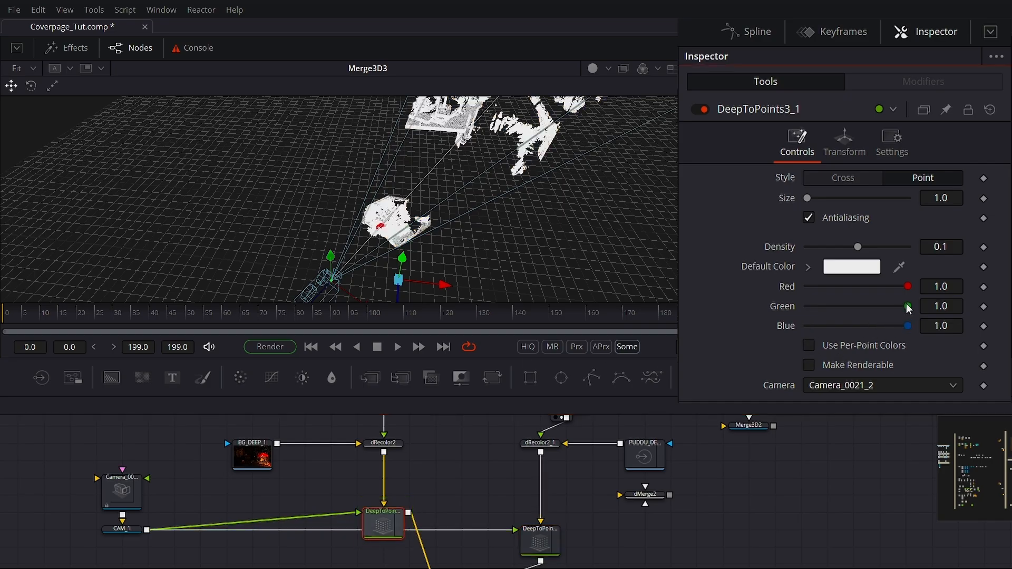
pyautogui.moveTo(793, 307); pyautogui.dragTo(765, 290)
pyautogui.moveTo(909, 286); pyautogui.dragTo(700, 284)
# Examine where the red ladybug points sit in depth within the blue background point cloud
pyautogui.scroll(4, 432, 141)
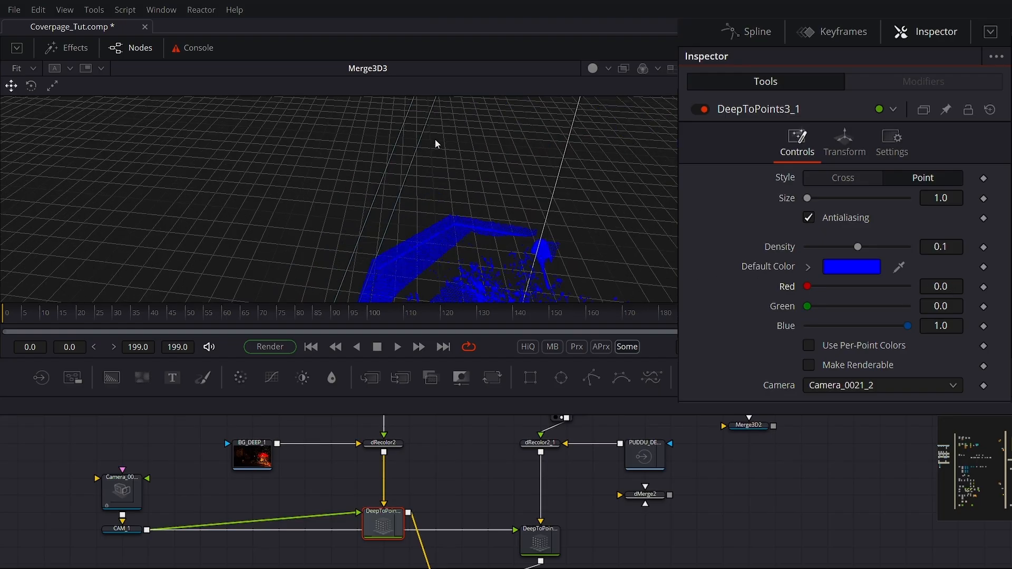
pyautogui.scroll(-2, 460, 210)
pyautogui.scroll(3, 360, 255)
pyautogui.scroll(2, 393, 252)
pyautogui.moveTo(432, 236); pyautogui.dragTo(326, 164)
pyautogui.scroll(-8, 355, 216)
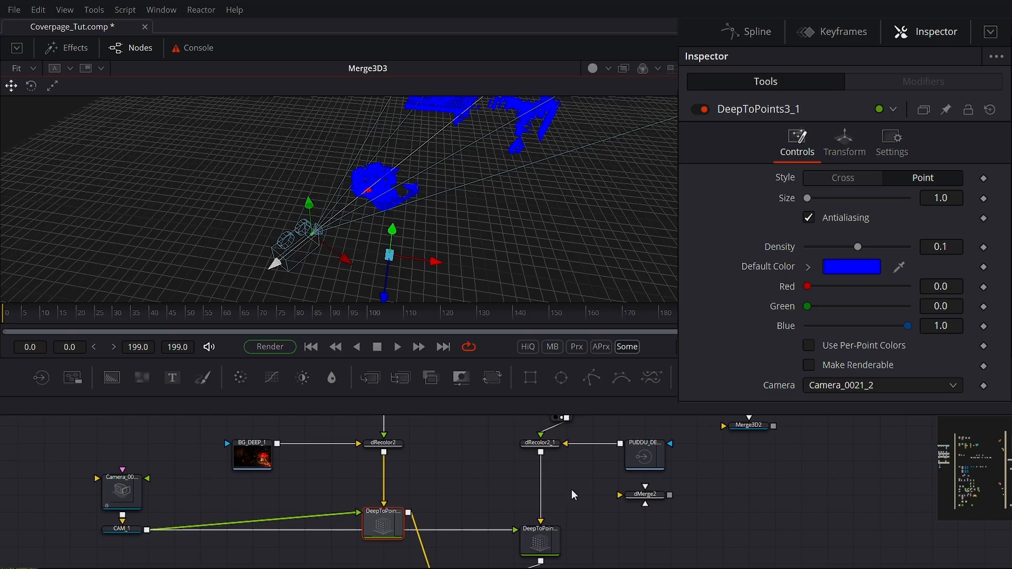
pyautogui.scroll(-2, 571, 489)
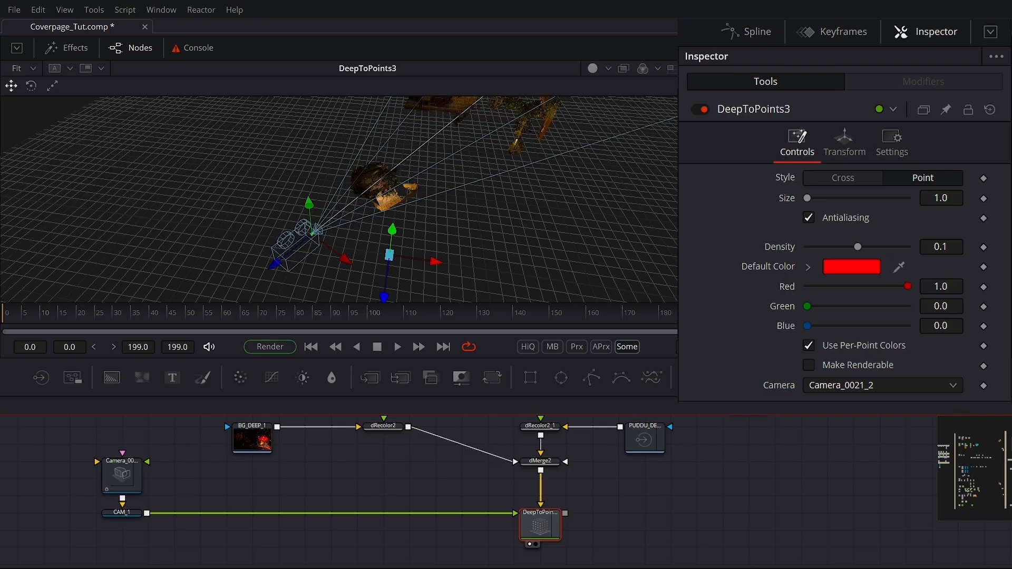
# Add a Renderer3D fed by DeepToPoints3, show a second viewer, and load the renderer's output into it
pyautogui.click(722, 516)
pyautogui.moveTo(564, 512); pyautogui.dragTo(751, 518)
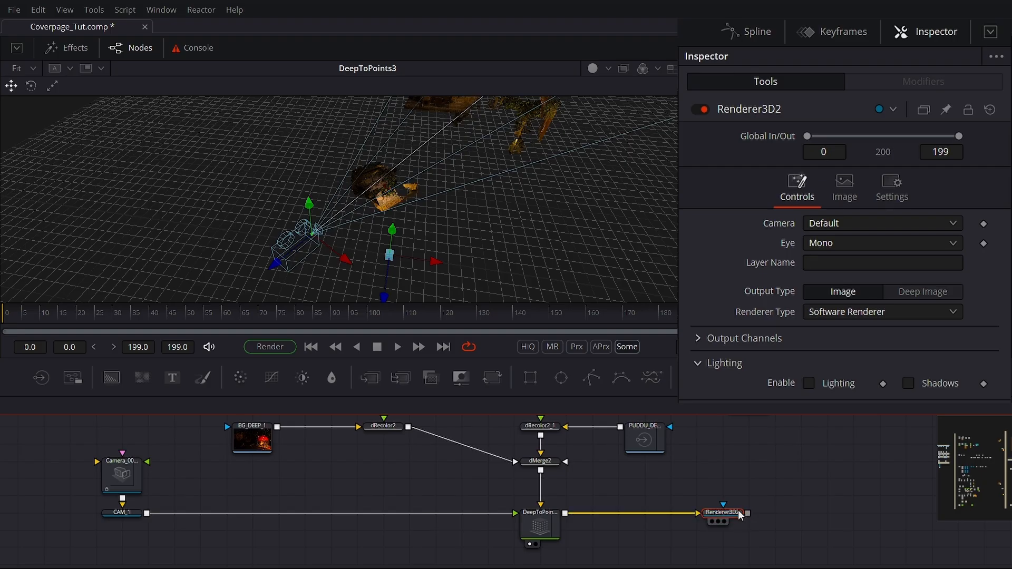
pyautogui.click(697, 68)
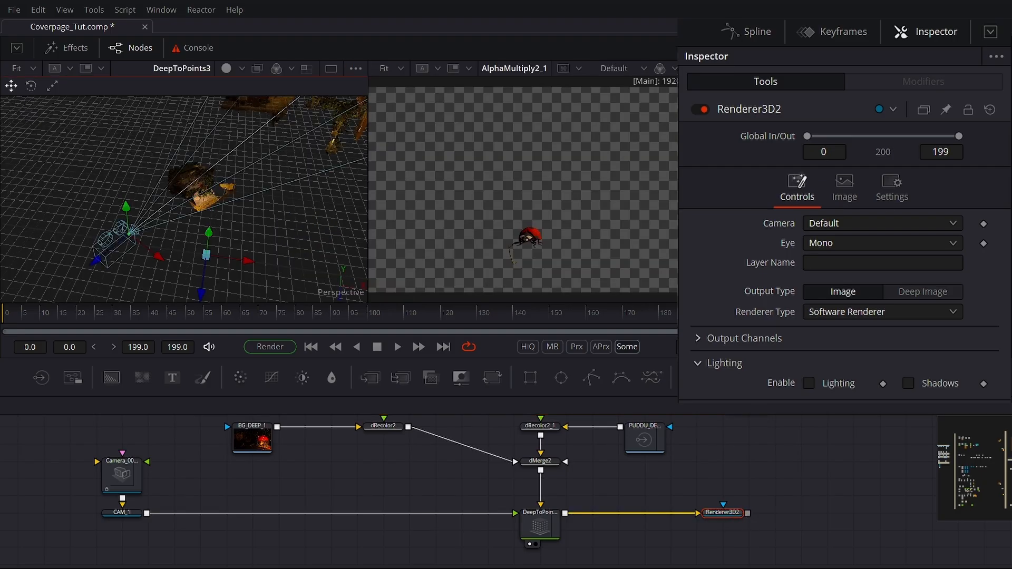
pyautogui.moveTo(729, 512); pyautogui.dragTo(588, 152)
pyautogui.click(398, 72)
pyautogui.click(400, 88)
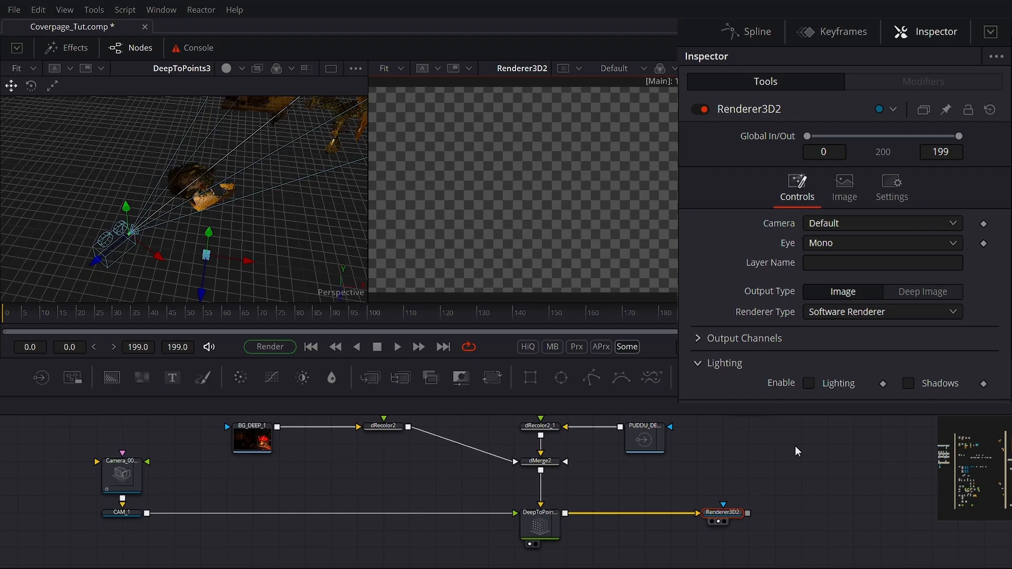
# Make the DeepToPoints3 point cloud renderable and raise its density to 1.0
pyautogui.click(542, 537)
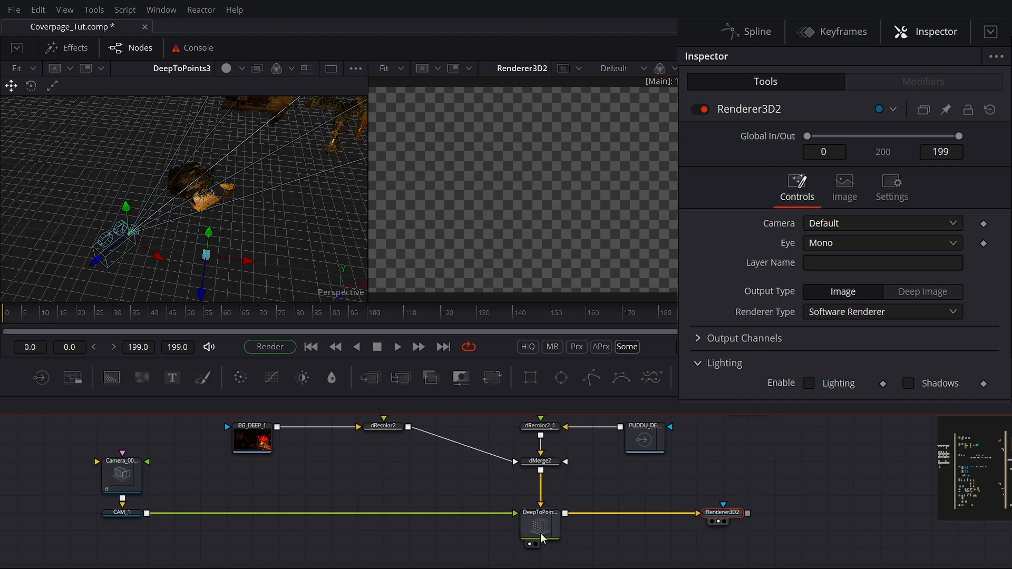
pyautogui.click(539, 533)
pyautogui.click(808, 365)
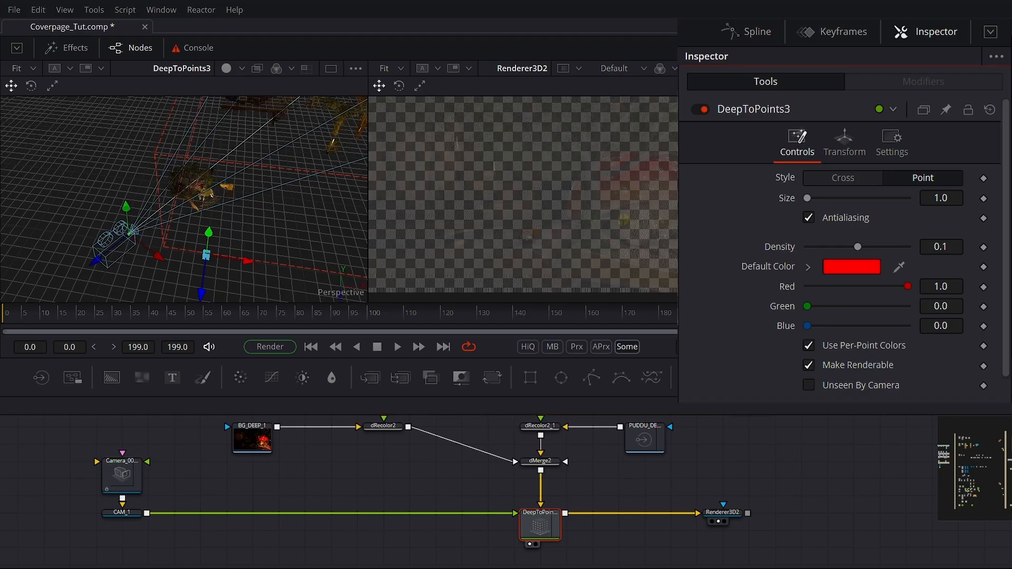
pyautogui.moveTo(536, 180); pyautogui.dragTo(500, 186)
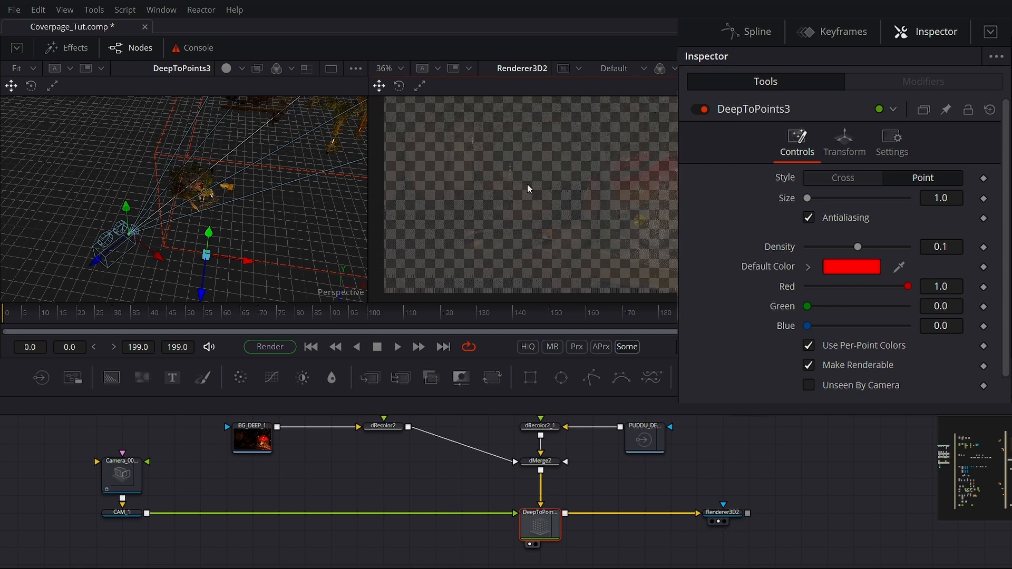
pyautogui.moveTo(862, 248); pyautogui.dragTo(915, 249)
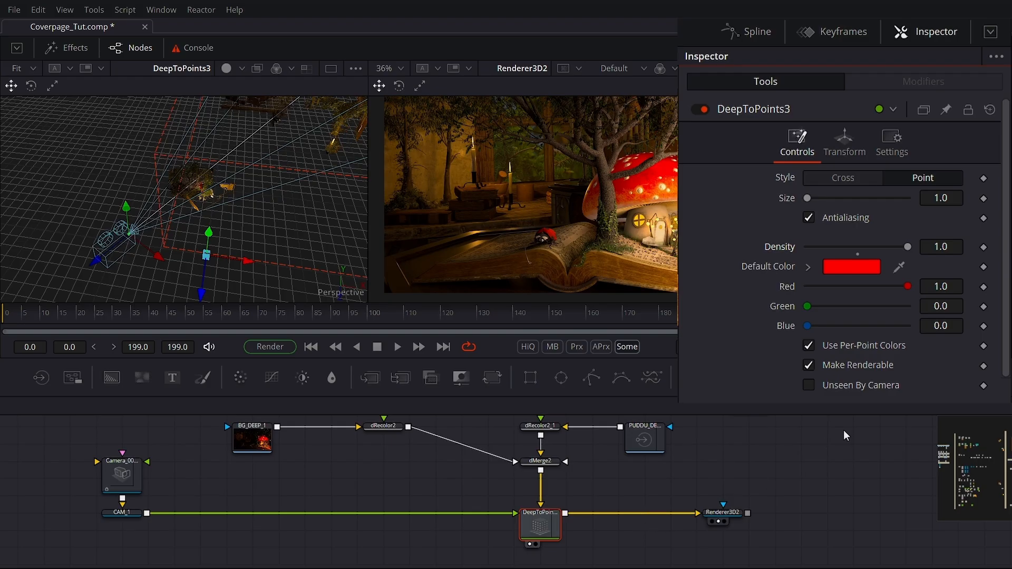
# Add a Shape3D, merge it with DeepToPoints3 through a Merge3D ahead of the renderer, and load the merge into the 3D viewer
pyautogui.moveTo(820, 377); pyautogui.dragTo(495, 563)
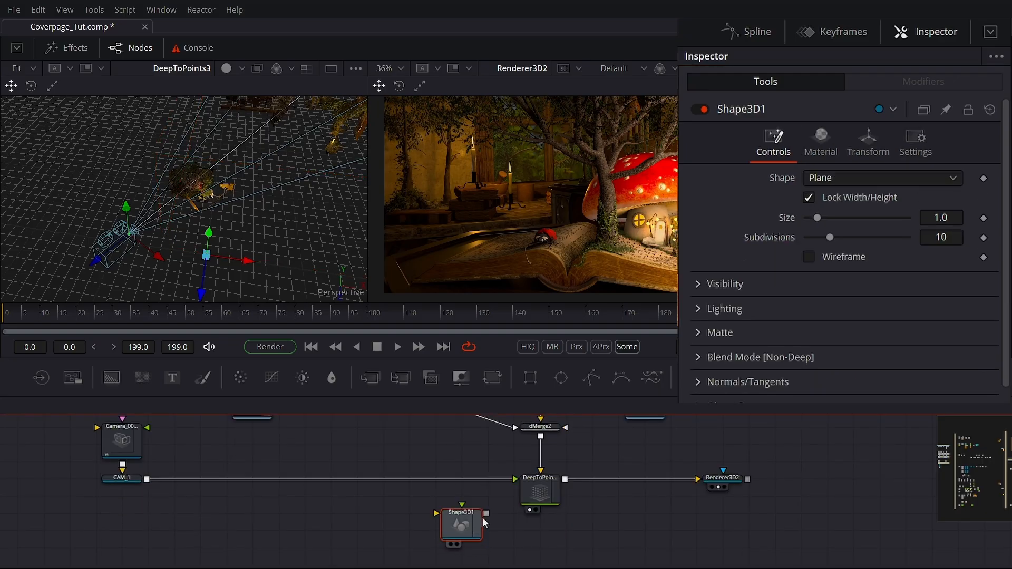
pyautogui.moveTo(480, 517); pyautogui.dragTo(565, 479)
pyautogui.moveTo(592, 540); pyautogui.dragTo(618, 490)
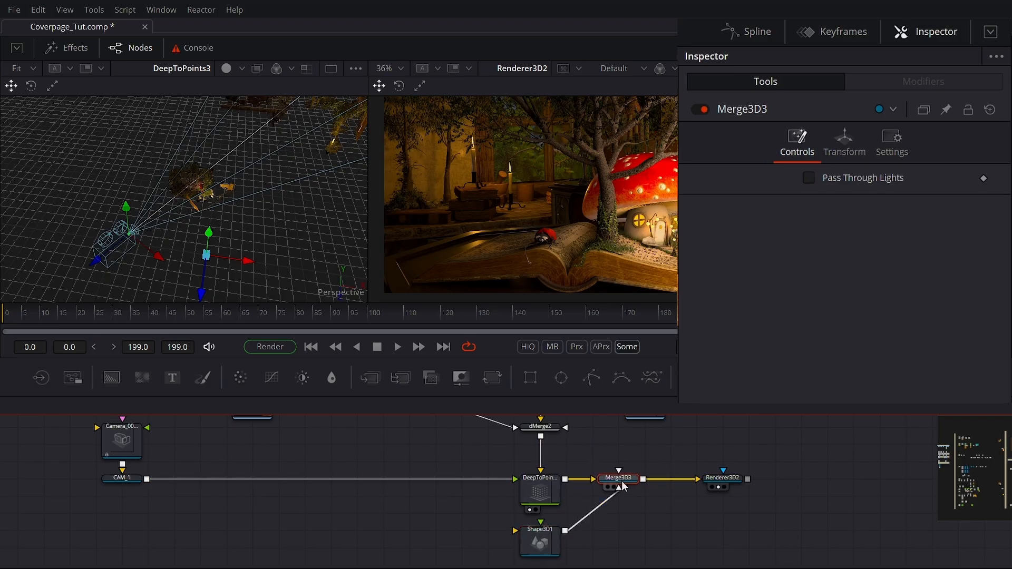
pyautogui.press('1')
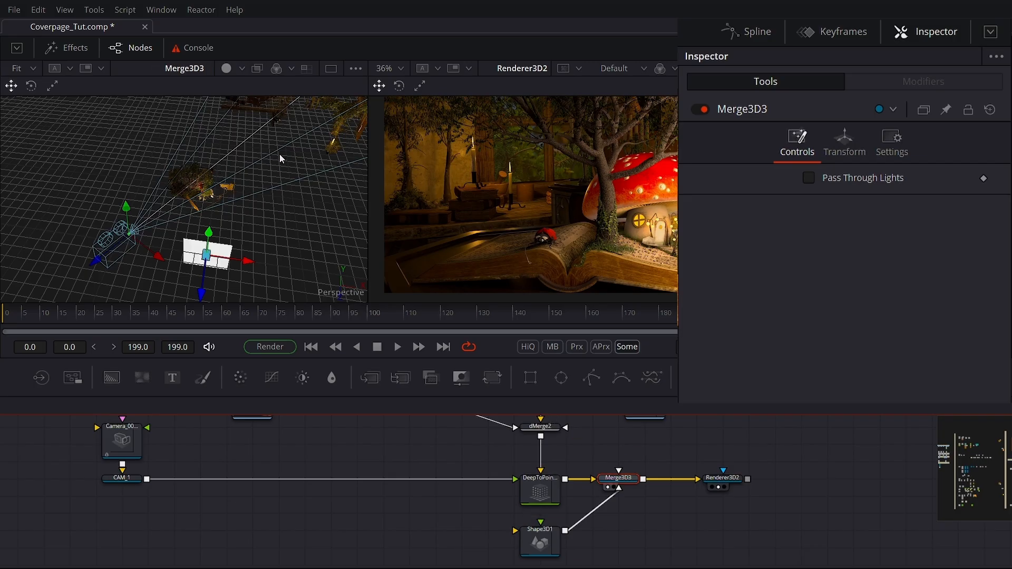
# Change the Shape3D plane to a sphere with a radius of 0.5
pyautogui.click(533, 540)
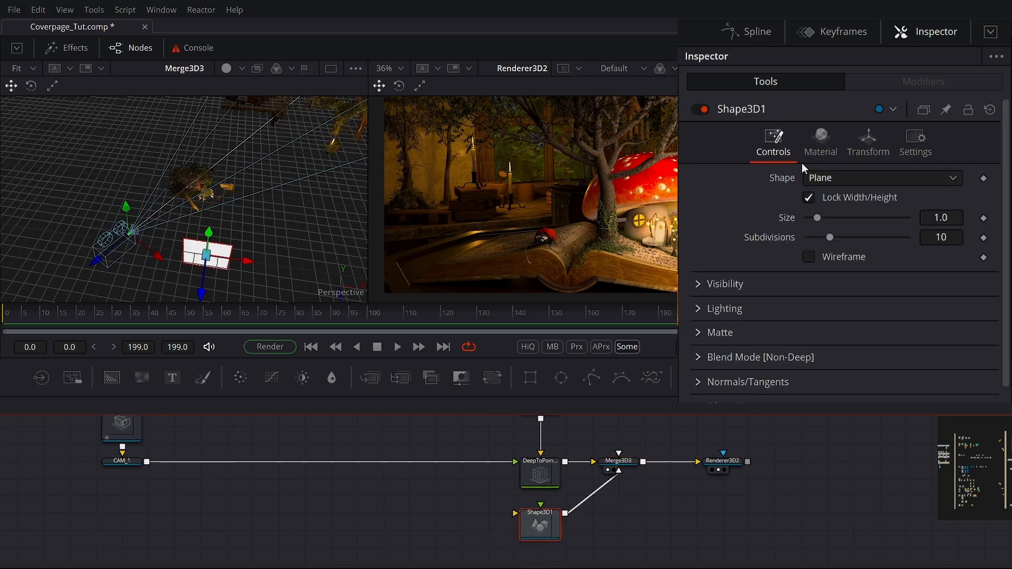
pyautogui.click(830, 180)
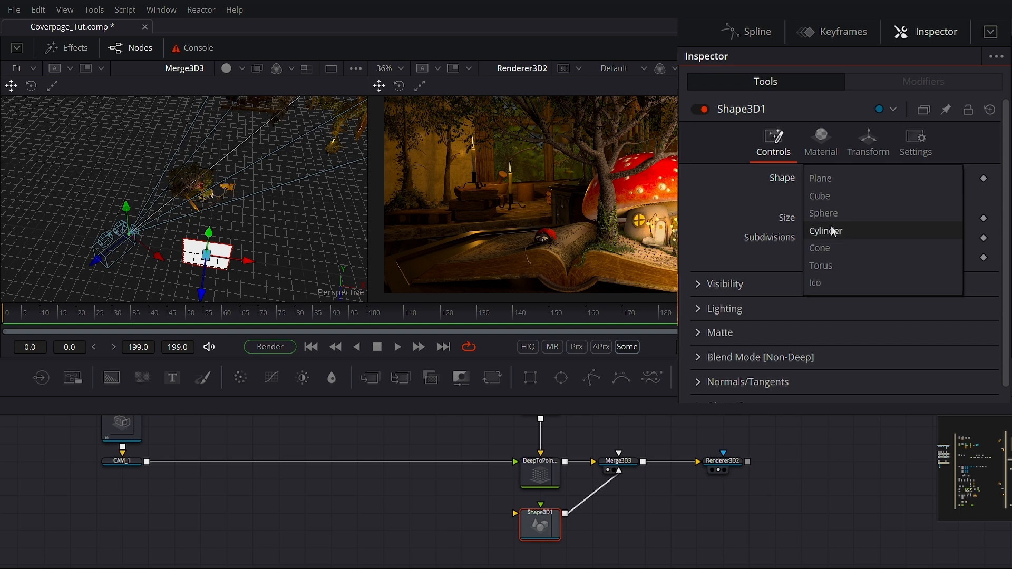
pyautogui.click(827, 216)
pyautogui.click(941, 198)
pyautogui.write('0.5')
pyautogui.press('Tab')
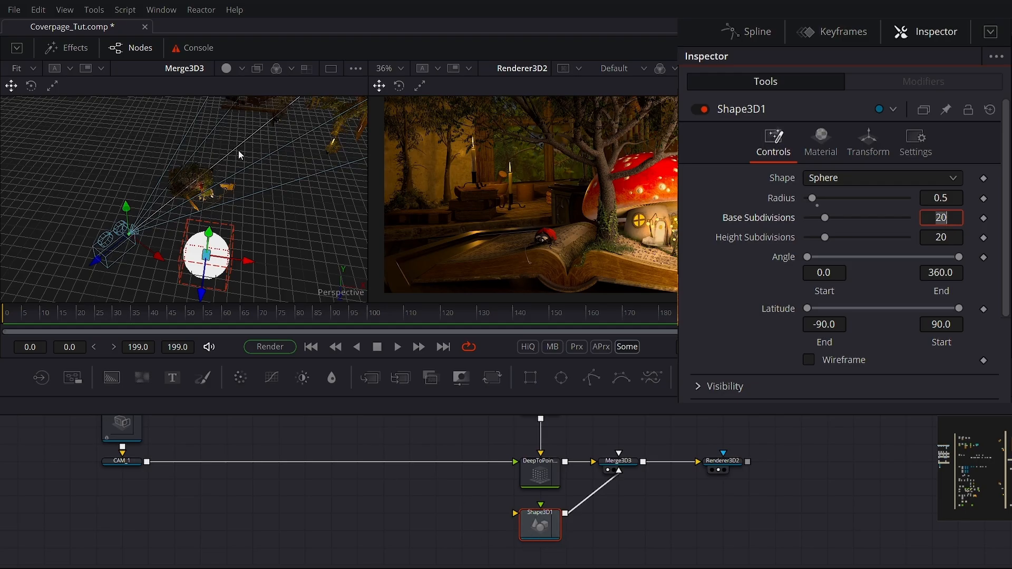
# Turn off Make Renderable on DeepToPoints3
pyautogui.moveTo(310, 128); pyautogui.dragTo(265, 165)
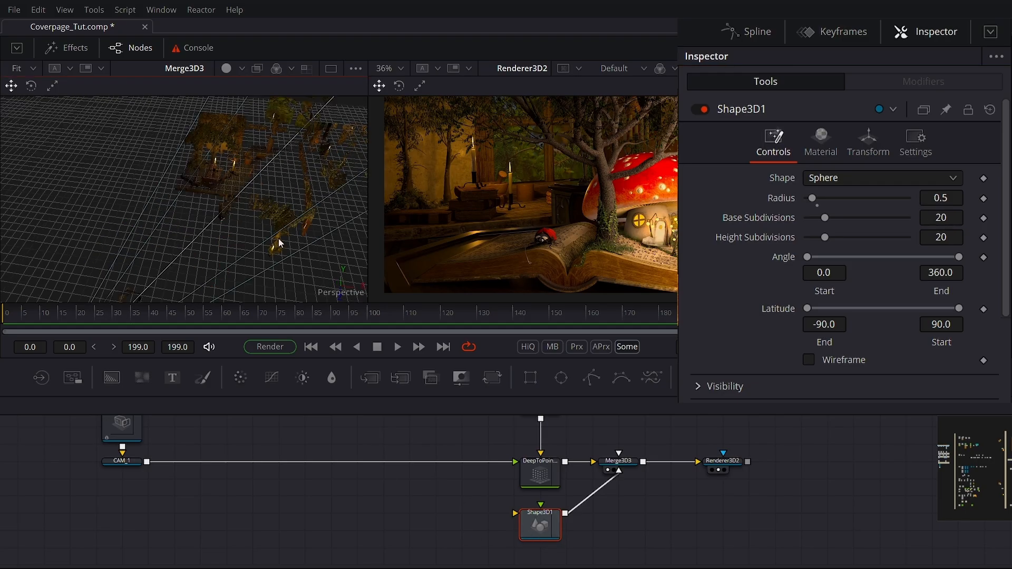
pyautogui.moveTo(279, 239); pyautogui.dragTo(258, 207)
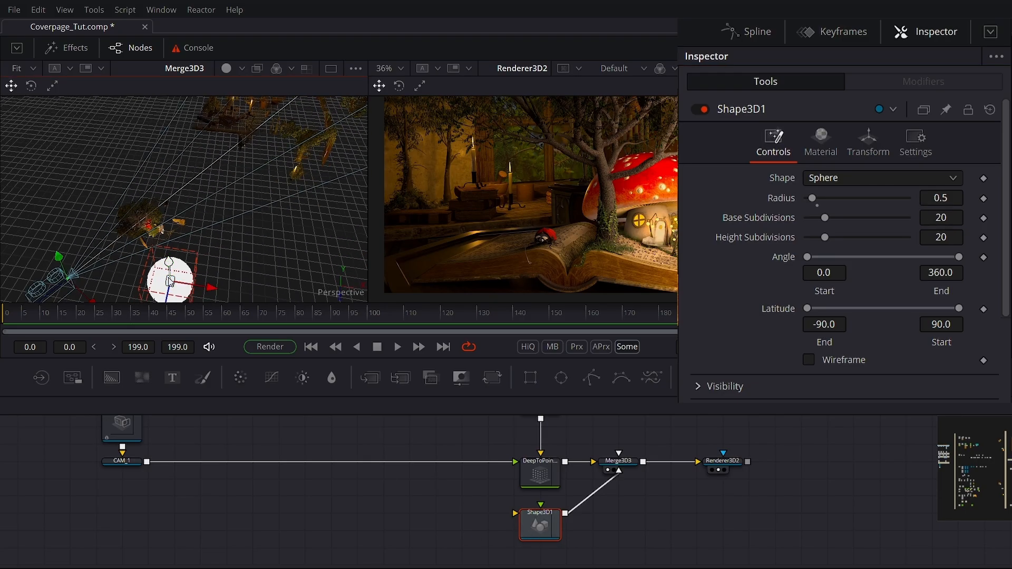
pyautogui.click(530, 475)
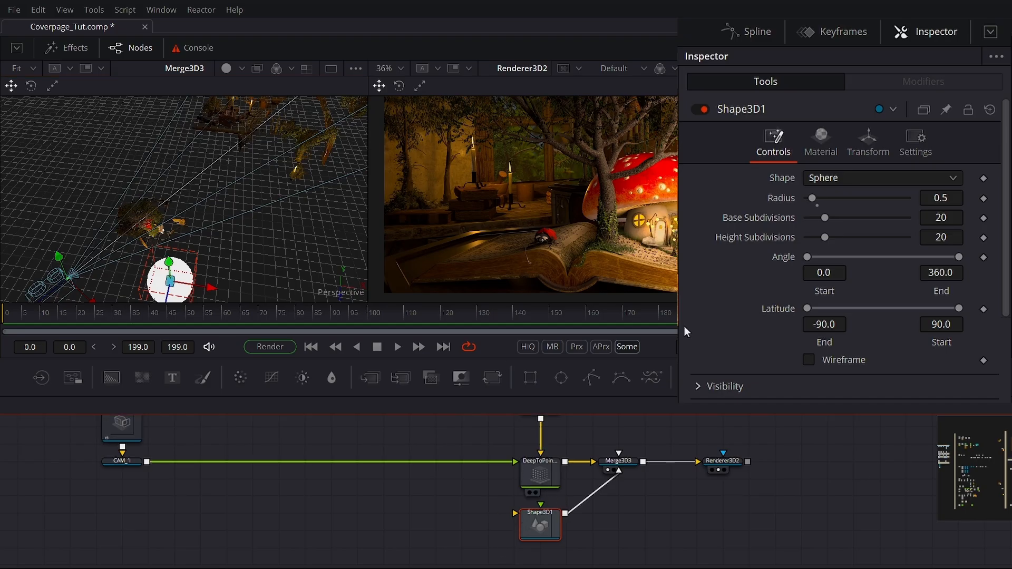
pyautogui.click(808, 365)
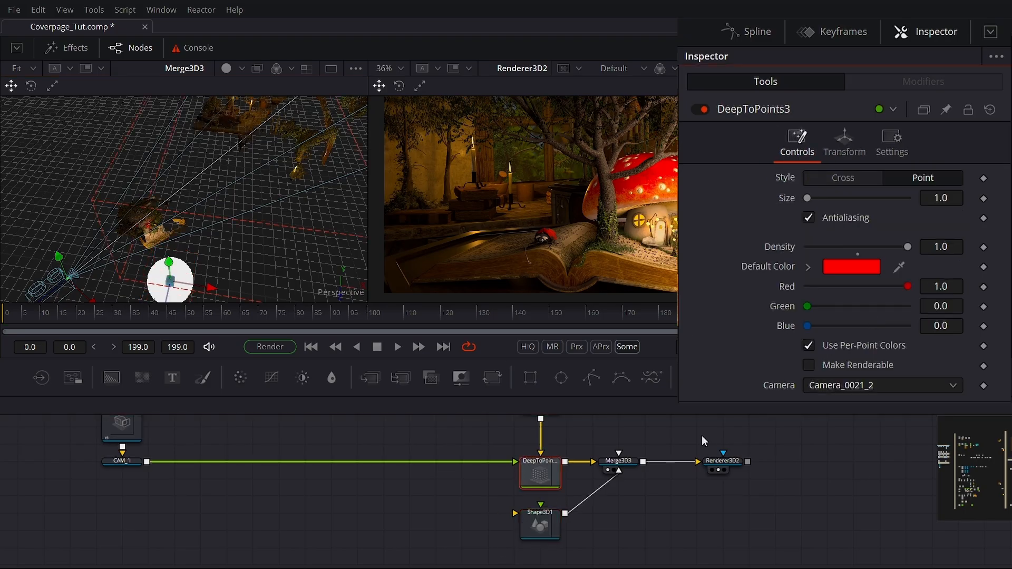
# Insert a Transform3D between the sphere and Merge3D3, and place it directly below the merge
pyautogui.click(543, 528)
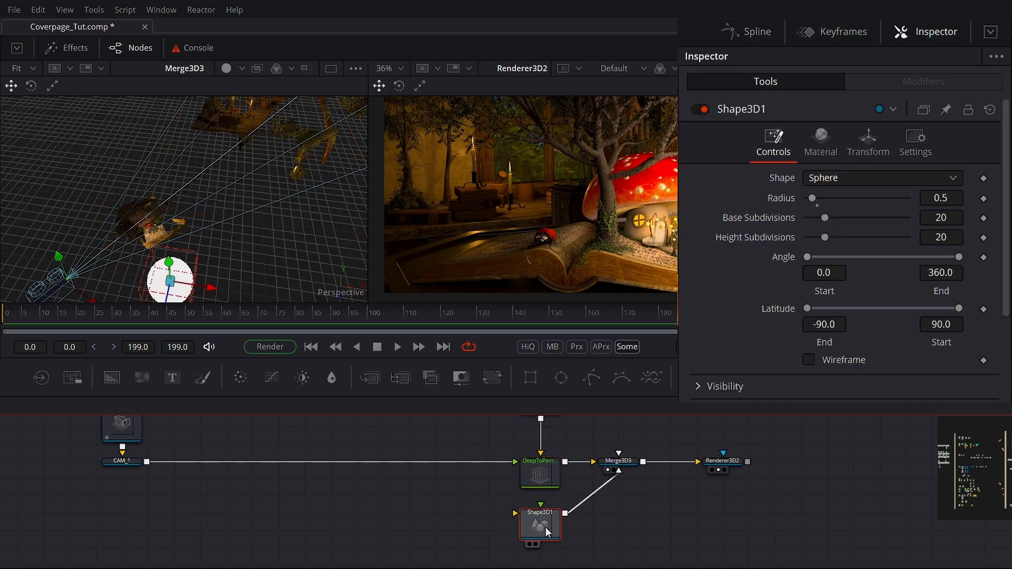
pyautogui.hotkey('shift', 'space')
pyautogui.write('3xf')
pyautogui.press('Return')
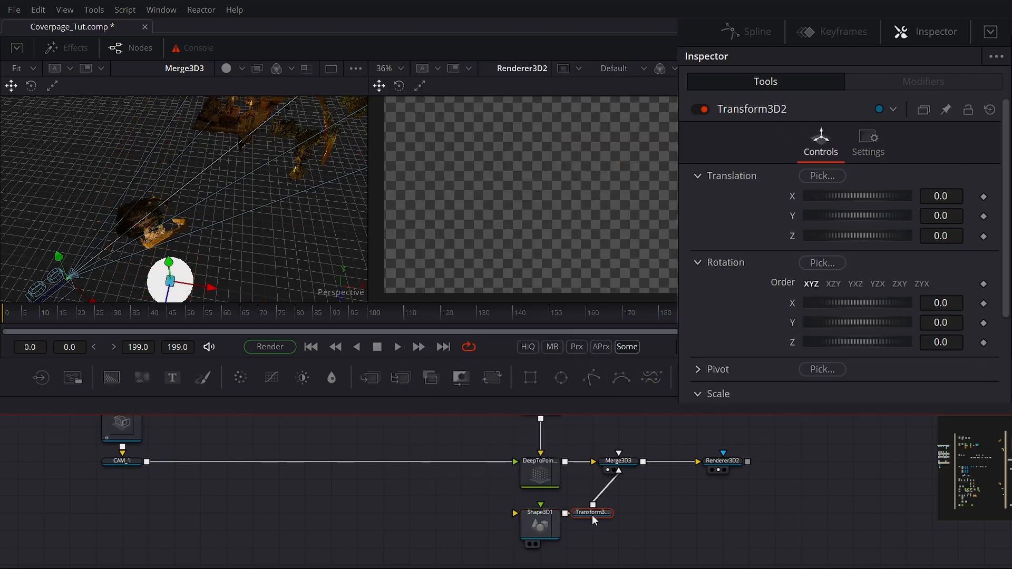
pyautogui.moveTo(592, 515); pyautogui.dragTo(619, 514)
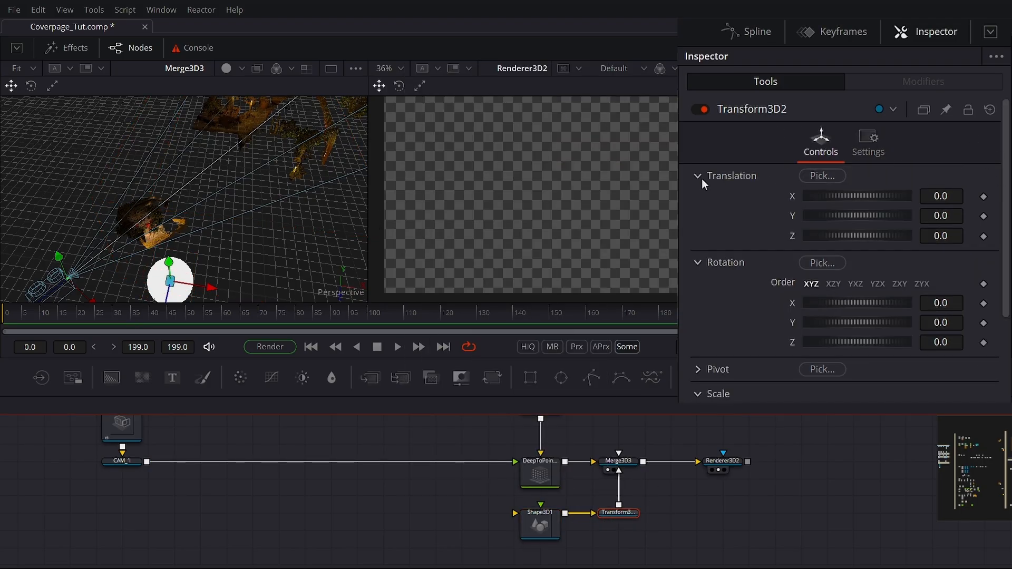
# Try to pick the sphere's translation from the non-renderable point cloud
pyautogui.moveTo(822, 176); pyautogui.dragTo(207, 195)
pyautogui.scroll(4, 262, 182)
pyautogui.scroll(3, 208, 192)
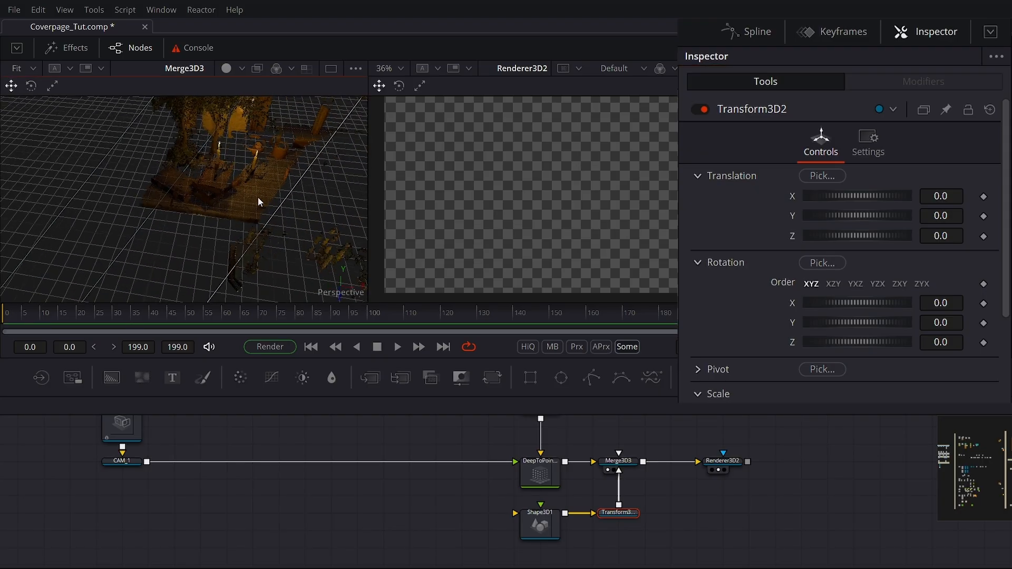
pyautogui.scroll(3, 258, 197)
pyautogui.moveTo(817, 176); pyautogui.dragTo(340, 216)
# Turn Make Renderable back on for DeepToPoints3 and set its density to 0.7
pyautogui.click(542, 474)
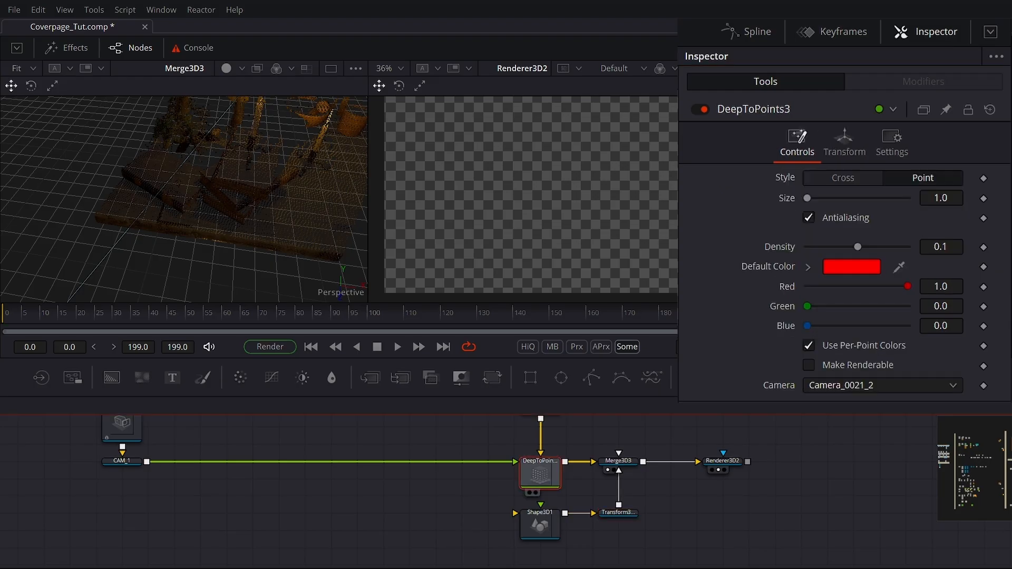
pyautogui.click(809, 365)
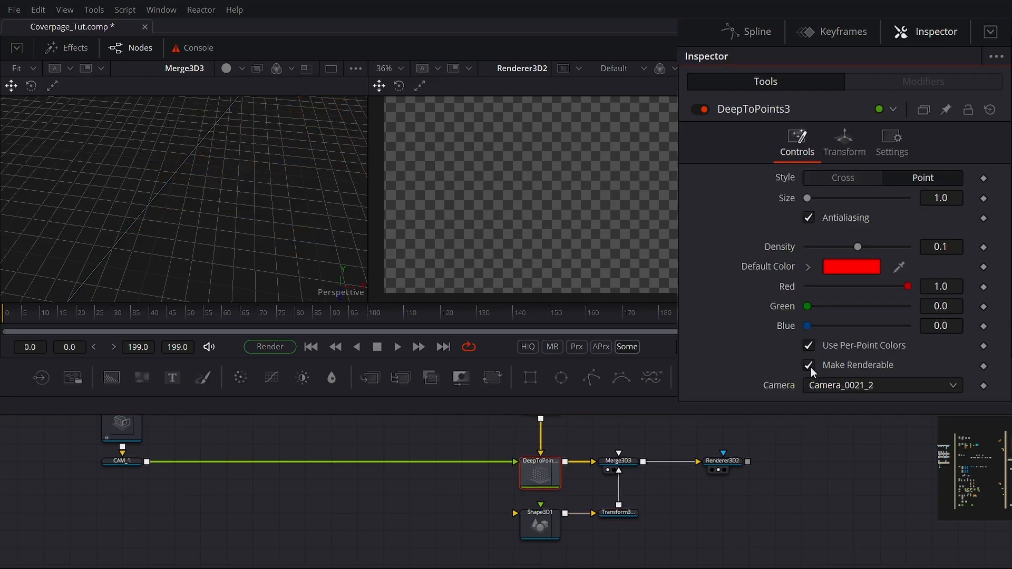
# Pick the sphere's translation from the point cloud in Transform3D2, at about X 1.79, Y 1.91, Z -4.18
pyautogui.click(621, 512)
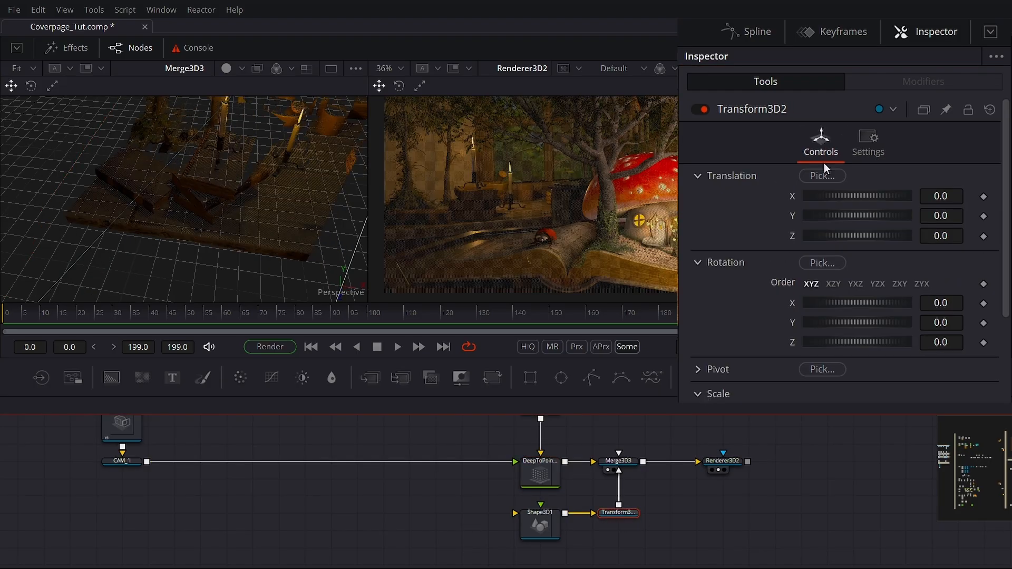
pyautogui.moveTo(818, 178); pyautogui.dragTo(299, 187)
pyautogui.moveTo(307, 247); pyautogui.dragTo(56, 195)
pyautogui.moveTo(826, 177); pyautogui.dragTo(238, 202)
pyautogui.moveTo(246, 199); pyautogui.dragTo(603, 201)
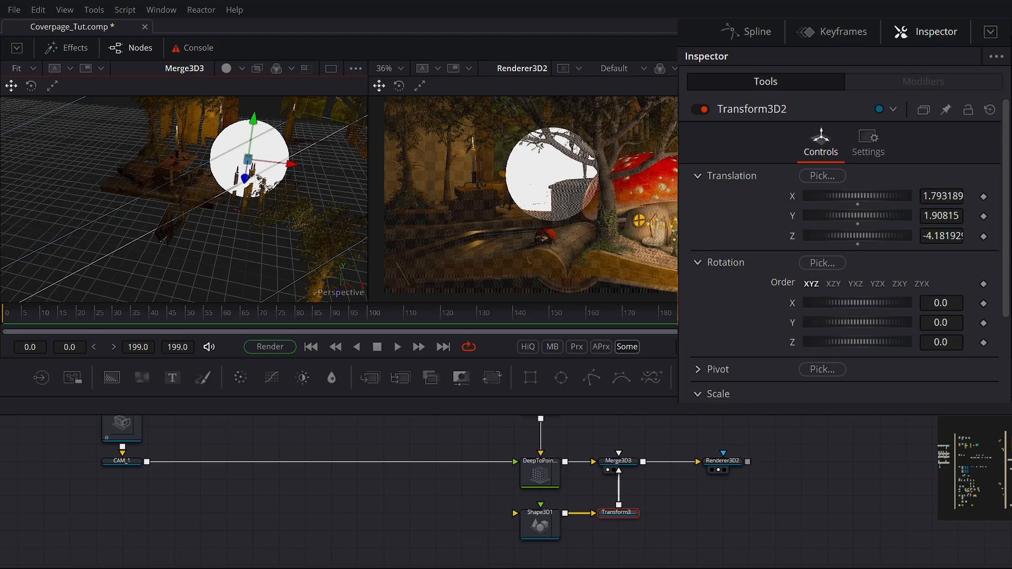
# Make the DeepToPoints3 point cloud unseen by the camera
pyautogui.click(543, 477)
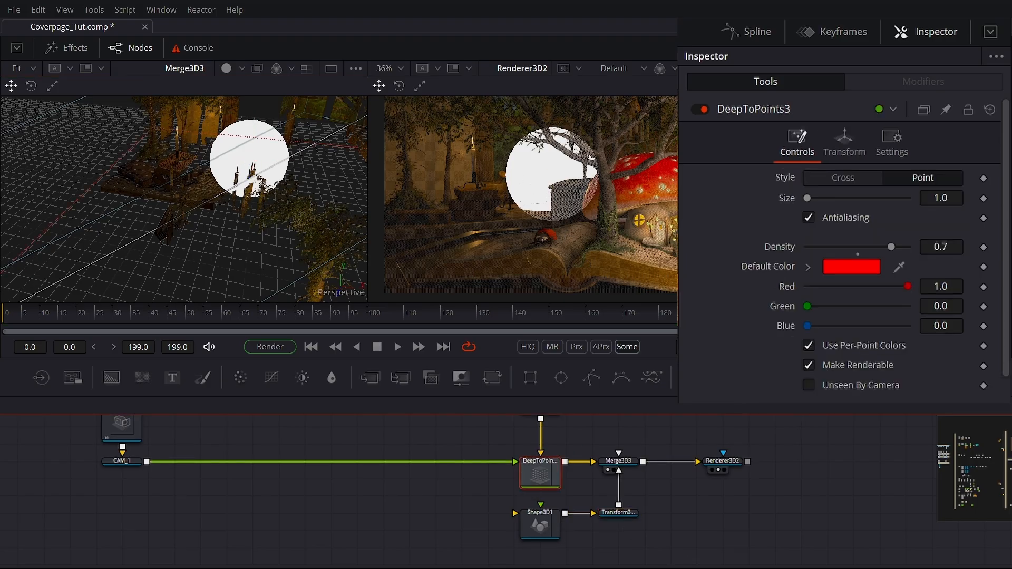
pyautogui.scroll(-1, 908, 350)
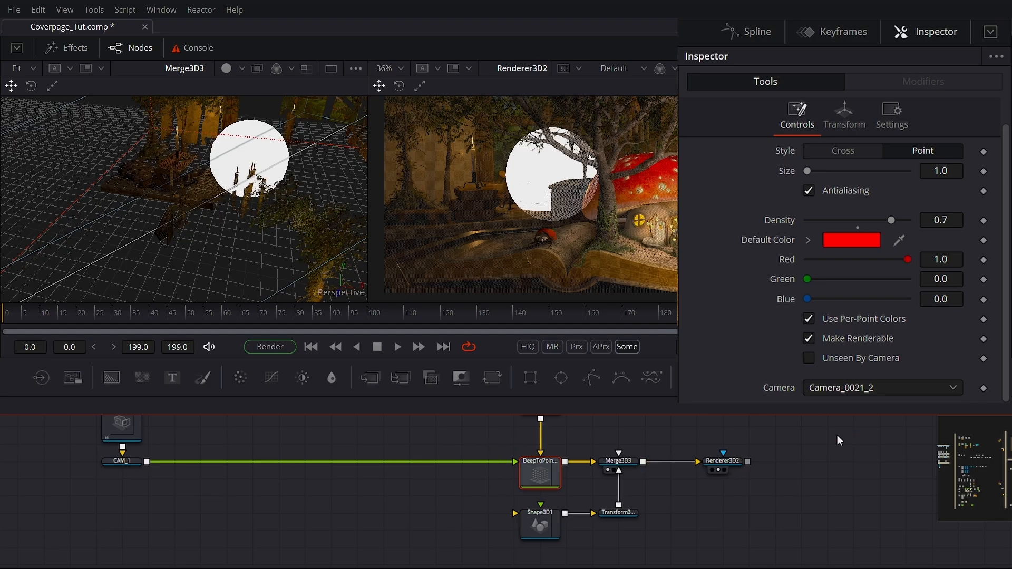
pyautogui.click(809, 358)
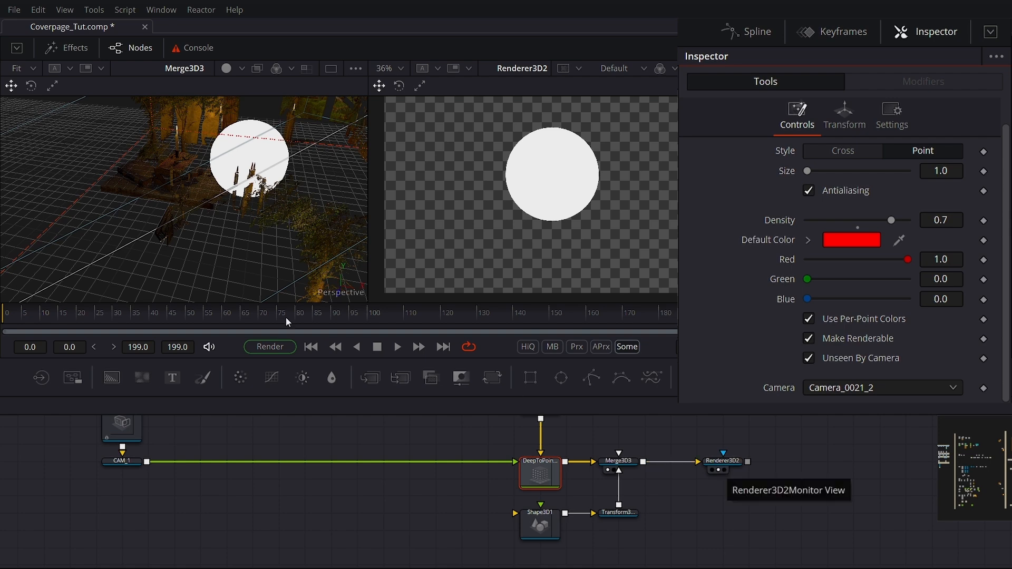
# Reposition the sphere by picking new translation points from the point cloud in Transform3D2
pyautogui.scroll(-5, 221, 221)
pyautogui.moveTo(217, 225); pyautogui.dragTo(258, 250)
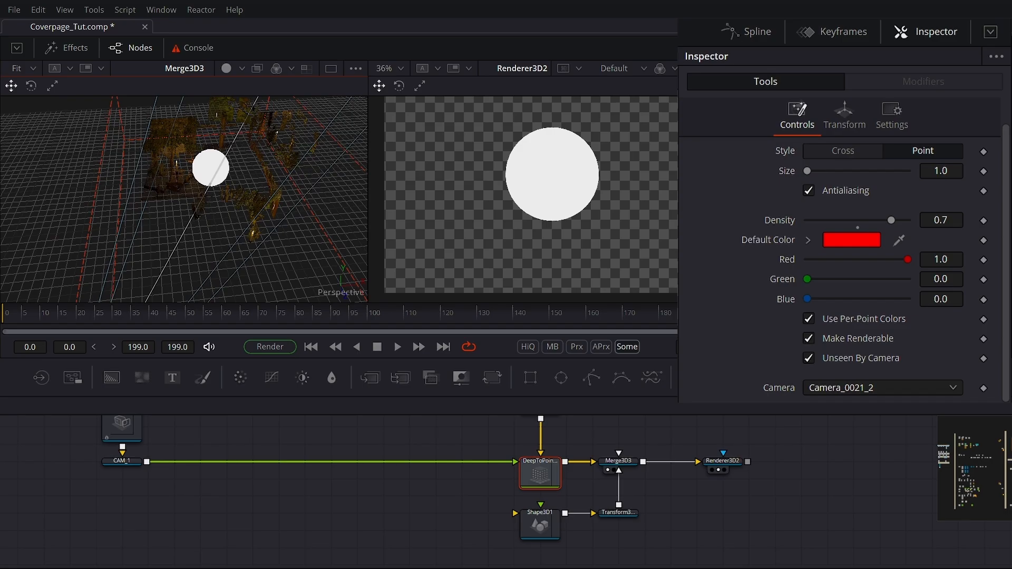
pyautogui.click(630, 512)
pyautogui.moveTo(820, 150); pyautogui.dragTo(189, 146)
pyautogui.moveTo(122, 242); pyautogui.dragTo(222, 232)
pyautogui.moveTo(838, 149); pyautogui.dragTo(216, 167)
pyautogui.moveTo(253, 221); pyautogui.dragTo(426, 153)
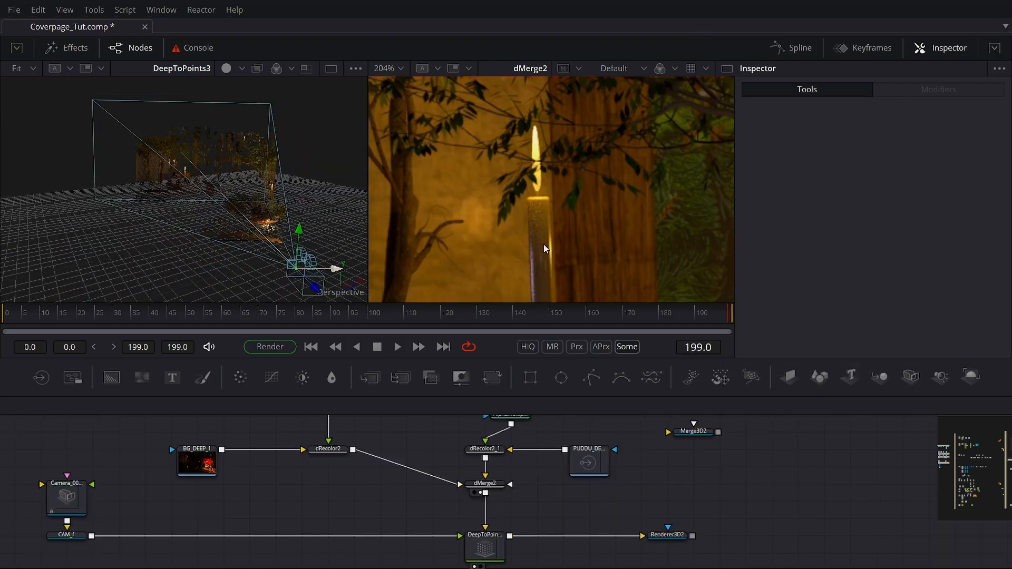
# Examine the candles in the dMerge2 image and locate the candle flame footage branch in the node graph
pyautogui.moveTo(511, 214); pyautogui.dragTo(463, 226)
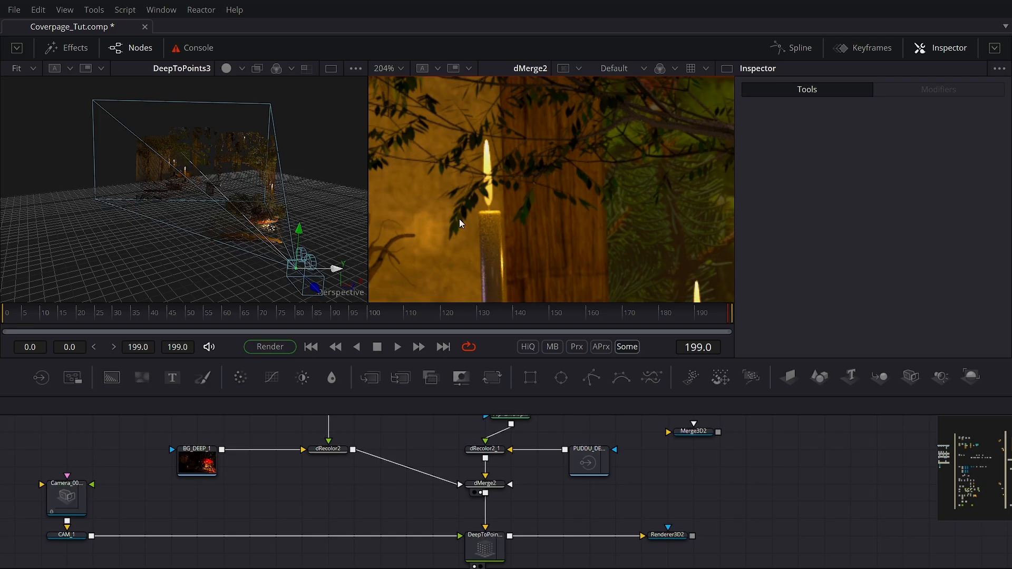
pyautogui.scroll(-5, 489, 198)
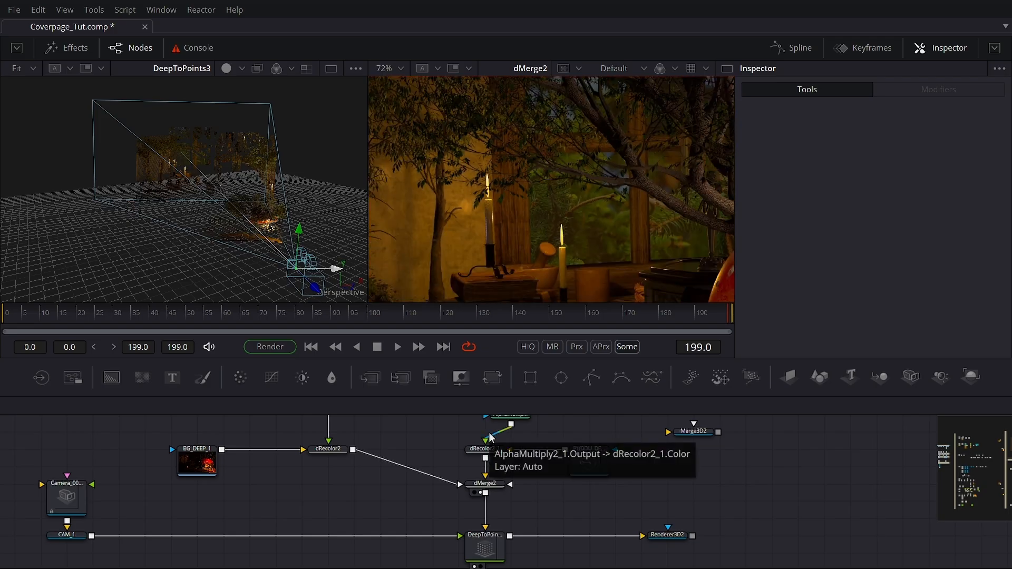
pyautogui.scroll(-4, 281, 498)
pyautogui.moveTo(280, 534); pyautogui.dragTo(625, 439)
pyautogui.moveTo(538, 491); pyautogui.dragTo(540, 445)
pyautogui.moveTo(509, 485); pyautogui.dragTo(301, 564)
pyautogui.moveTo(306, 504); pyautogui.dragTo(442, 533)
pyautogui.scroll(1, 595, 506)
pyautogui.scroll(-1, 595, 506)
pyautogui.click(657, 546)
pyautogui.scroll(2, 649, 544)
pyautogui.moveTo(647, 543); pyautogui.dragTo(605, 492)
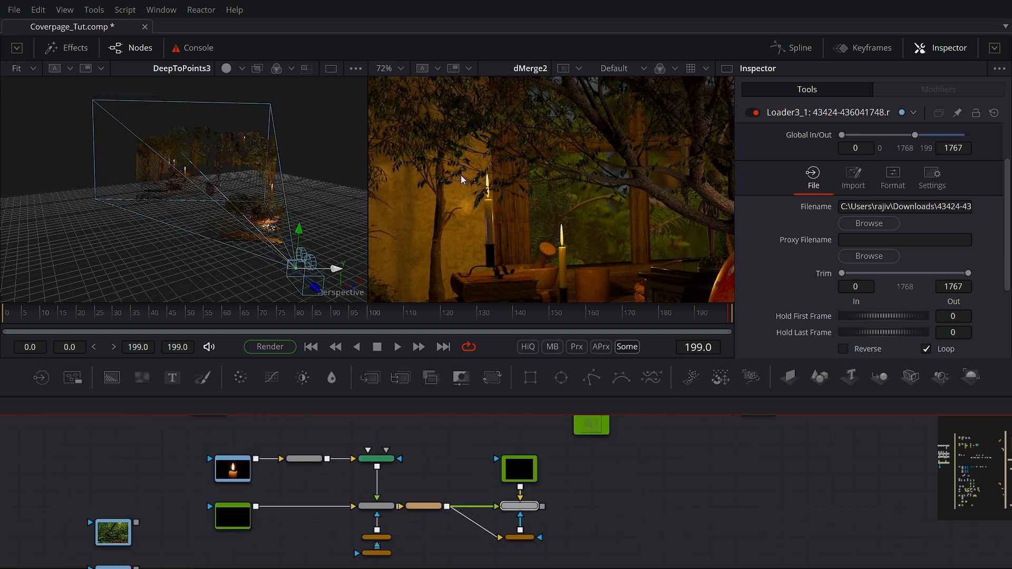
# Show the Merge4_1 flame in one viewer and dMerge2 in the other, framed closely on the candles
pyautogui.moveTo(315, 172); pyautogui.dragTo(527, 163)
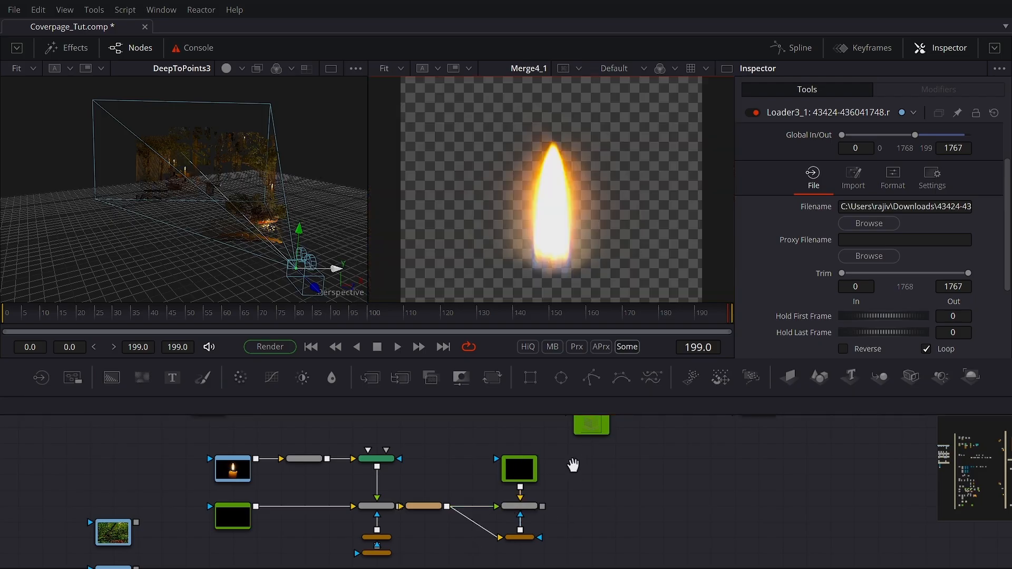
pyautogui.moveTo(573, 465); pyautogui.dragTo(492, 560)
pyautogui.moveTo(526, 460); pyautogui.dragTo(223, 204)
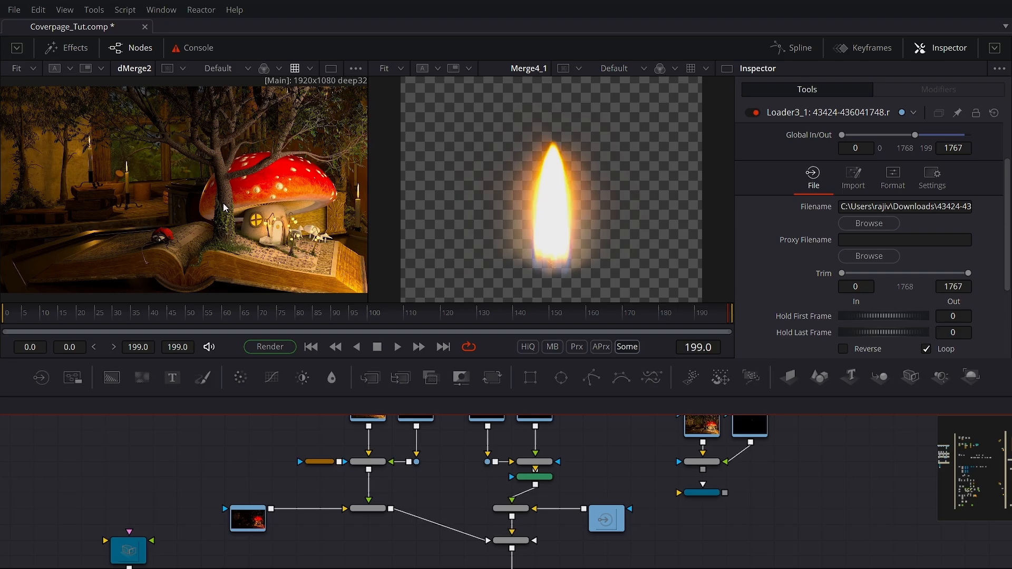
pyautogui.scroll(5, 85, 157)
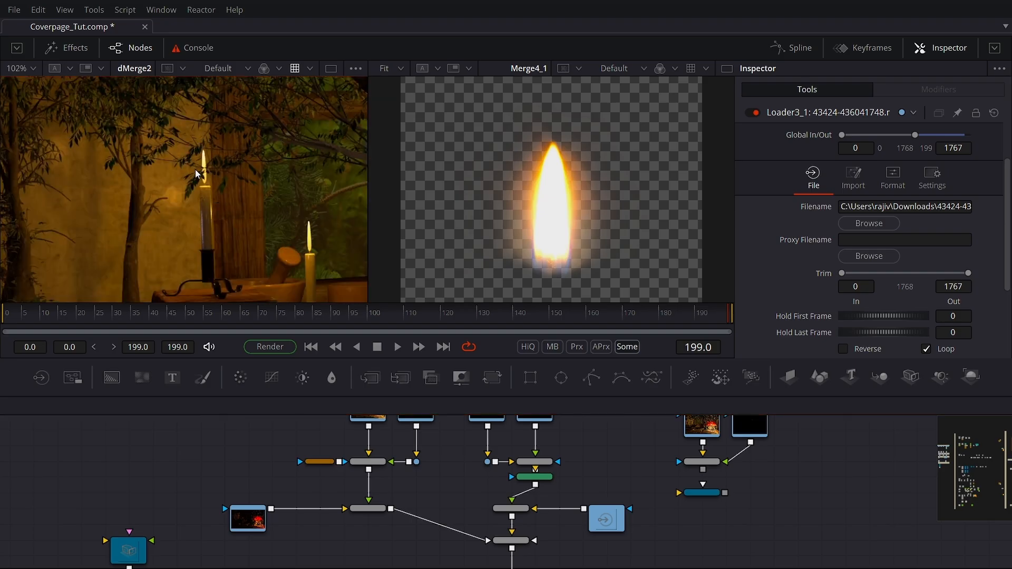
pyautogui.scroll(-2, 588, 429)
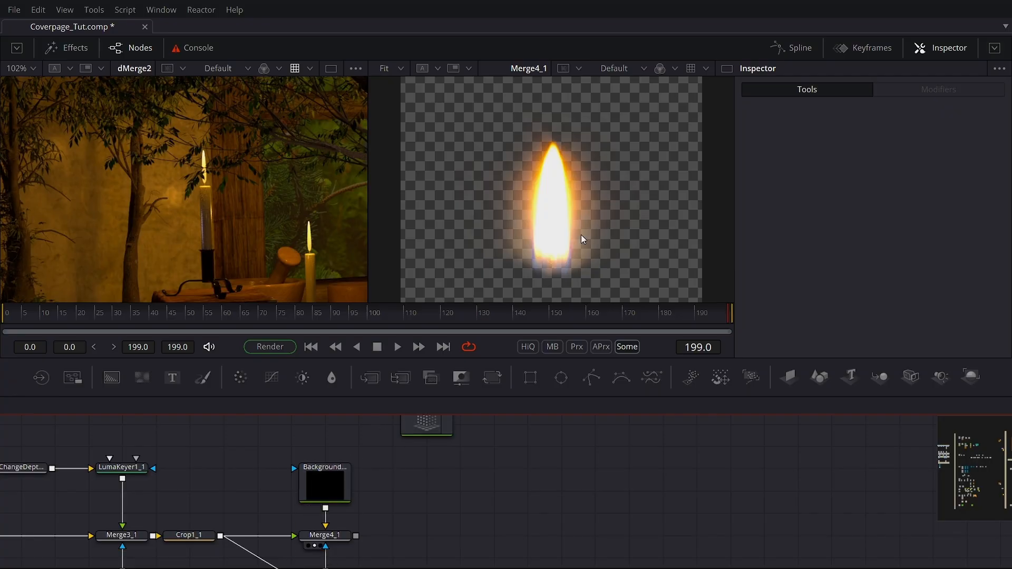
# Add an ImagePlane3D fed by Merge4_1 and load it into the second viewer
pyautogui.moveTo(789, 381); pyautogui.dragTo(448, 534)
pyautogui.moveTo(356, 505); pyautogui.dragTo(464, 505)
pyautogui.press('2')
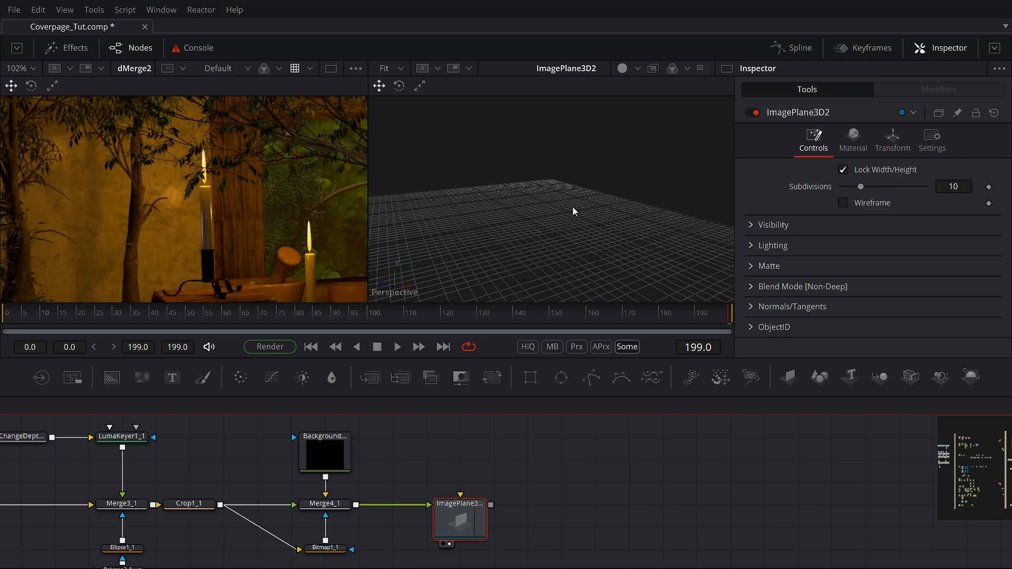
# Frame the new image plane in the 3D viewer and examine the candle flame in dMerge2 closely
pyautogui.press('f')
pyautogui.scroll(4, 573, 208)
pyautogui.moveTo(463, 276); pyautogui.dragTo(649, 190)
pyautogui.scroll(3, 493, 200)
pyautogui.scroll(2, 493, 201)
pyautogui.scroll(5, 210, 167)
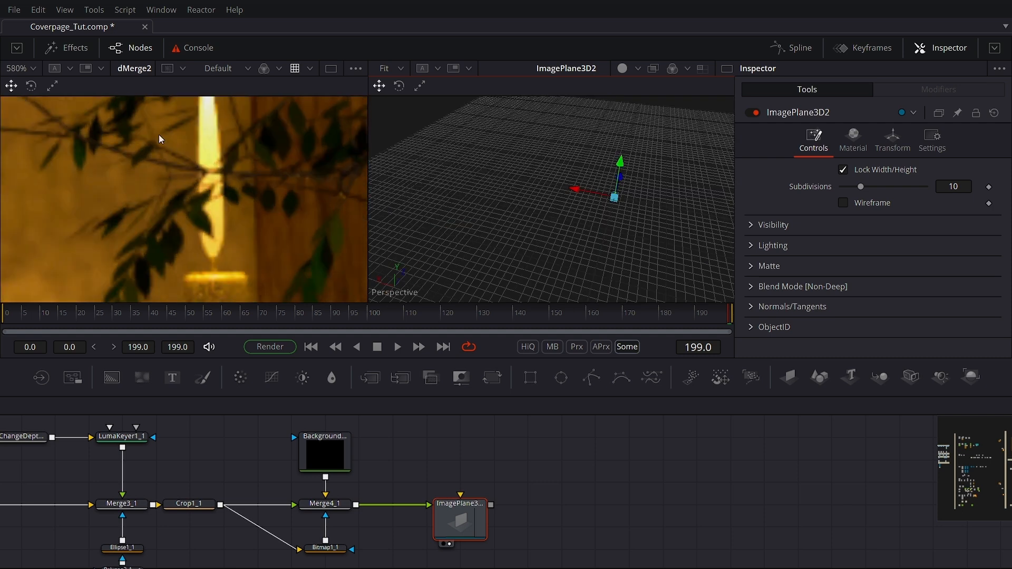
# Combine the image plane with the DeepToPoints cloud in a Merge3D ahead of Renderer3D2, and show the merge in the first viewer
pyautogui.scroll(-3, 451, 543)
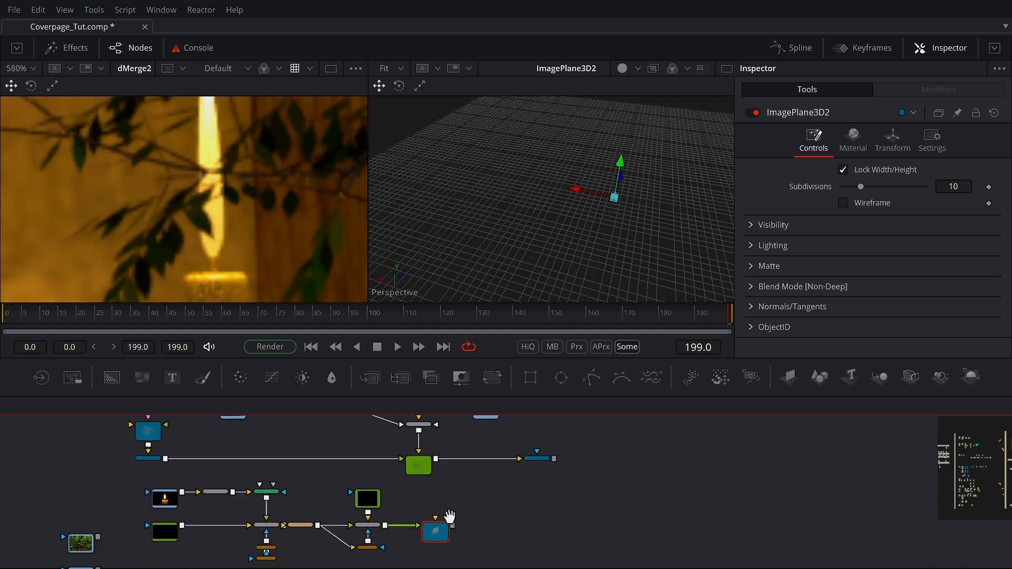
pyautogui.scroll(3, 451, 543)
pyautogui.moveTo(446, 523); pyautogui.dragTo(412, 441)
pyautogui.scroll(-2, 496, 560)
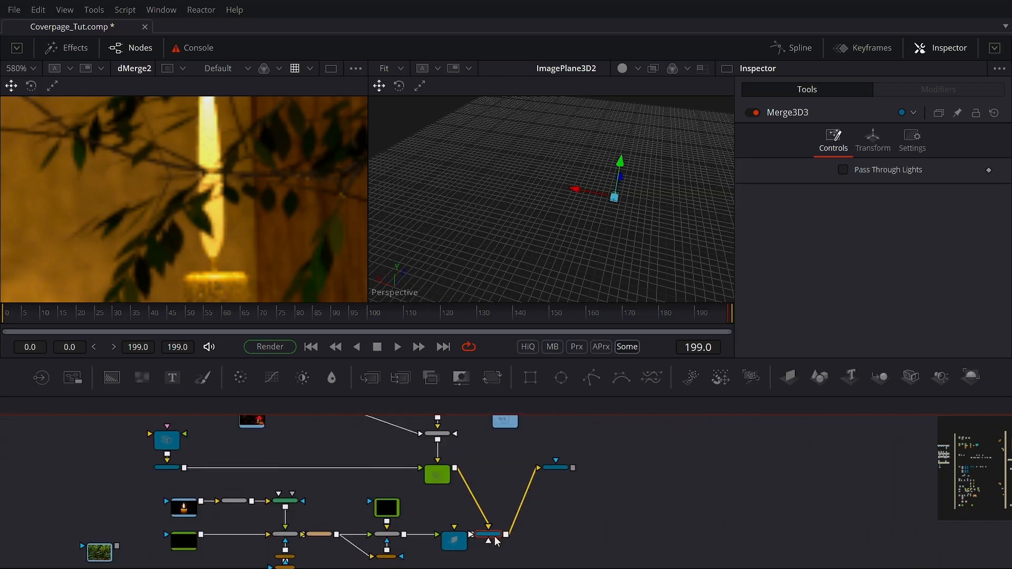
pyautogui.scroll(3, 496, 499)
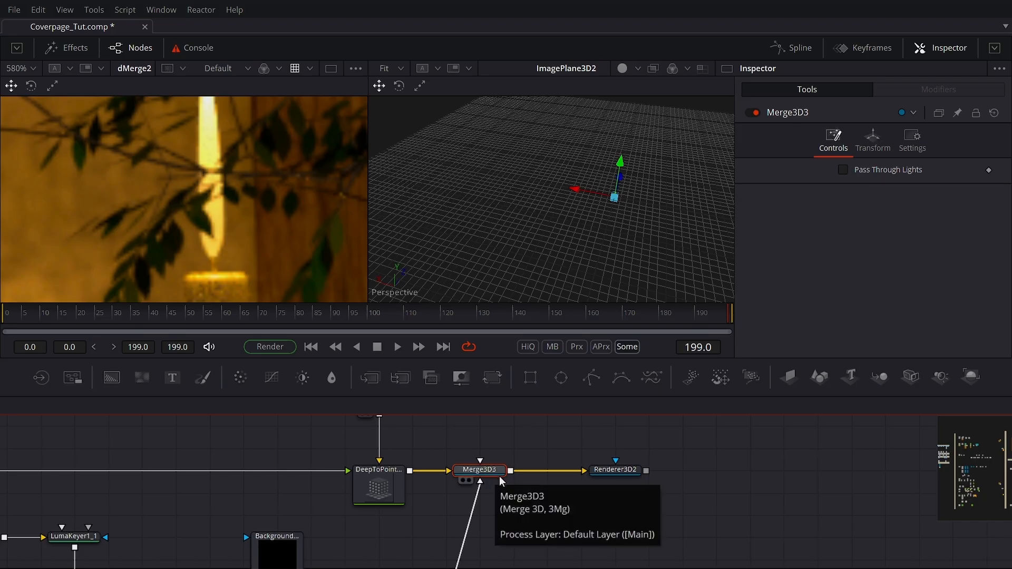
pyautogui.press('1')
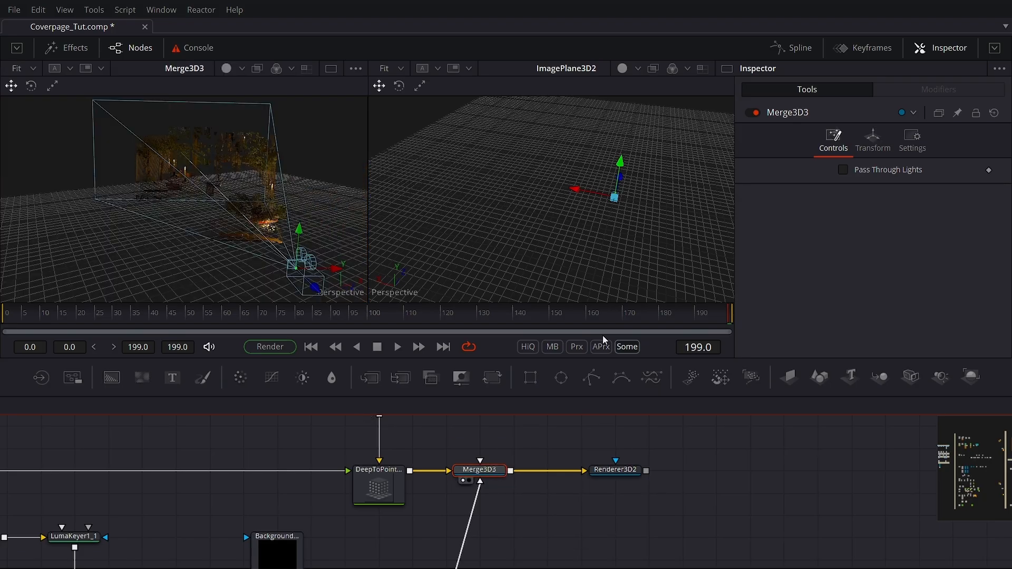
# Check the render visibility options of DeepToPoints3 and load Renderer3D2, fitted to view, into the second viewer
pyautogui.click(401, 479)
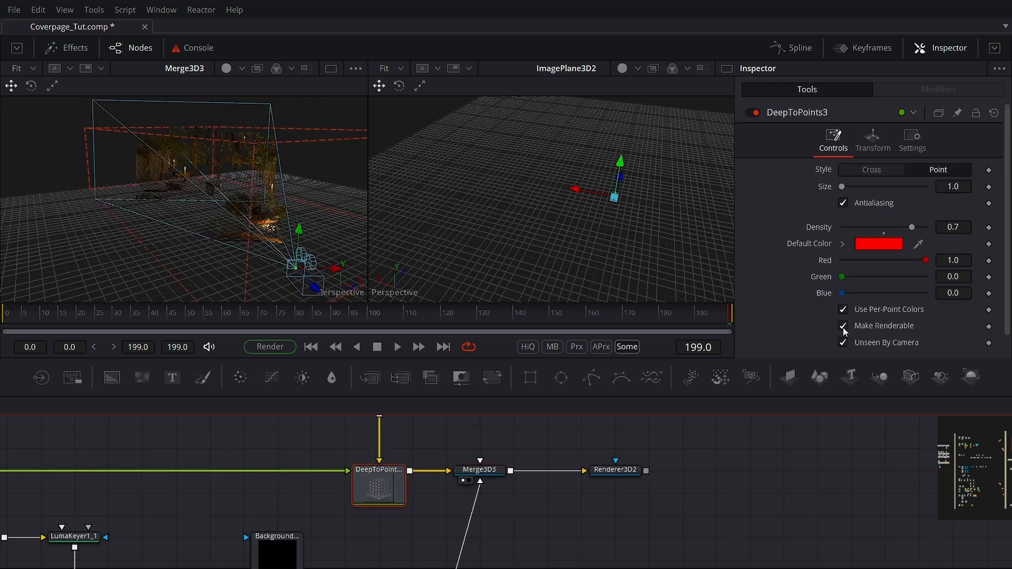
pyautogui.click(611, 480)
pyautogui.click(399, 69)
pyautogui.click(402, 86)
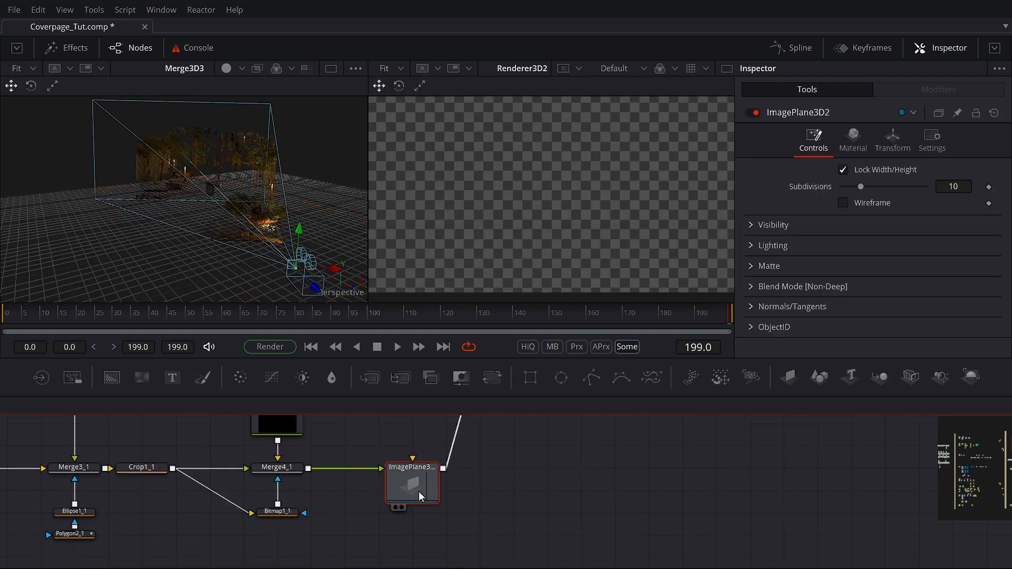
# Insert a Transform3D between the flame image plane and Merge3D3
pyautogui.hotkey('shift', 'space')
pyautogui.write('3xf')
pyautogui.press('Return')
pyautogui.moveTo(416, 493); pyautogui.dragTo(494, 517)
# Pick the Transform3D2 translation from the candle points in the cloud to place the flame near the candle
pyautogui.moveTo(272, 215); pyautogui.dragTo(48, 296)
pyautogui.scroll(3, 176, 216)
pyautogui.moveTo(176, 216); pyautogui.dragTo(260, 184)
pyautogui.scroll(3, 174, 248)
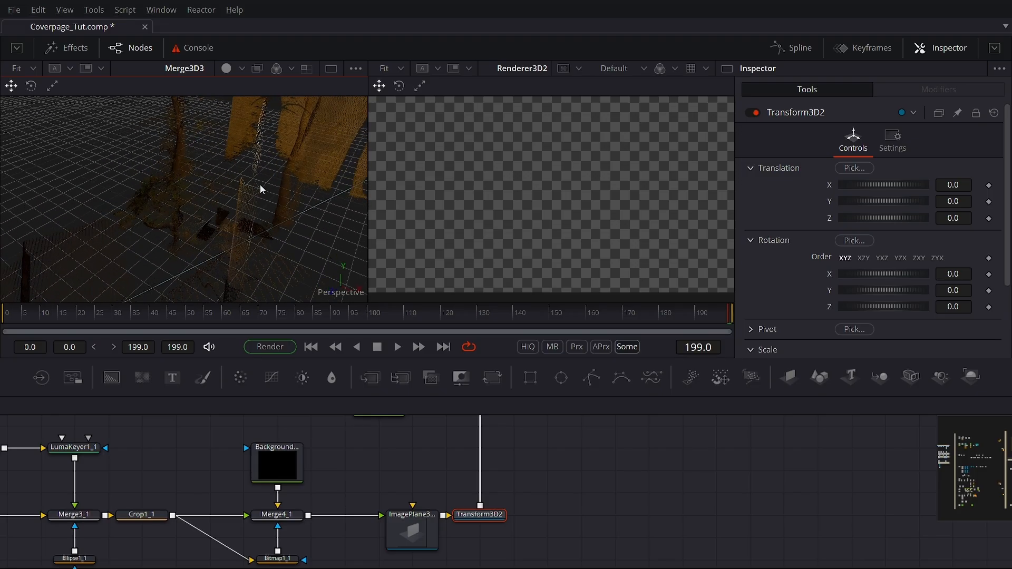
pyautogui.moveTo(844, 178); pyautogui.dragTo(151, 200)
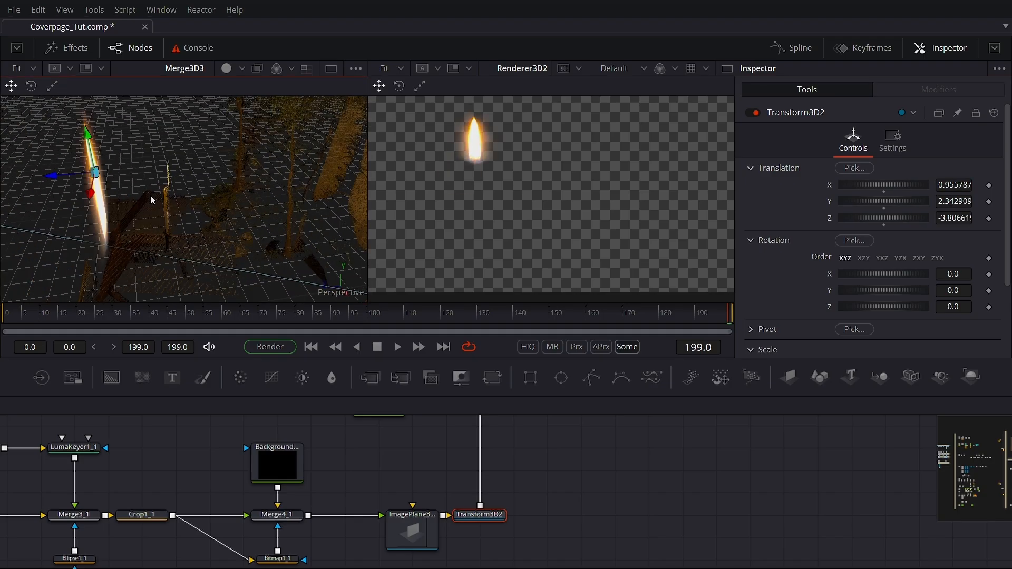
# Shift the flame toward the candle and set its uniform scale to 0.259
pyautogui.moveTo(71, 176); pyautogui.dragTo(125, 175)
pyautogui.moveTo(126, 177); pyautogui.dragTo(272, 161)
pyautogui.moveTo(269, 164); pyautogui.dragTo(121, 144)
pyautogui.scroll(-5, 792, 323)
pyautogui.moveTo(857, 288); pyautogui.dragTo(847, 288)
# Move the flame onto the candle wick, to about X 0.86, Y 2.27 and Z -4.04
pyautogui.moveTo(105, 177); pyautogui.dragTo(245, 161)
pyautogui.moveTo(269, 110); pyautogui.dragTo(312, 147)
pyautogui.click(477, 505)
pyautogui.click(412, 532)
pyautogui.hotkey('ctrl', 'z')
pyautogui.click(467, 506)
pyautogui.moveTo(311, 181); pyautogui.dragTo(259, 257)
pyautogui.moveTo(236, 149); pyautogui.dragTo(237, 198)
pyautogui.moveTo(272, 205); pyautogui.dragTo(185, 222)
pyautogui.moveTo(92, 216)
pyautogui.mouseDown()
pyautogui.moveTo(68, 205)
pyautogui.moveTo(75, 212)
pyautogui.mouseUp()
pyautogui.moveTo(159, 198); pyautogui.dragTo(295, 204)
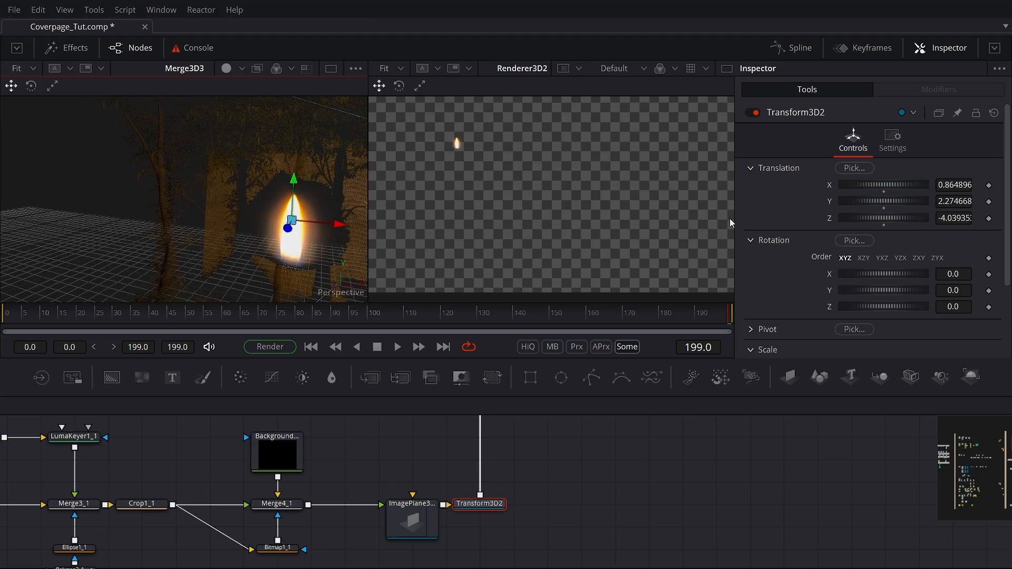
# Unlock the scale axes and narrow the flame to scale X 0.145, Y 0.289 and Z 0.509
pyautogui.scroll(-3, 852, 298)
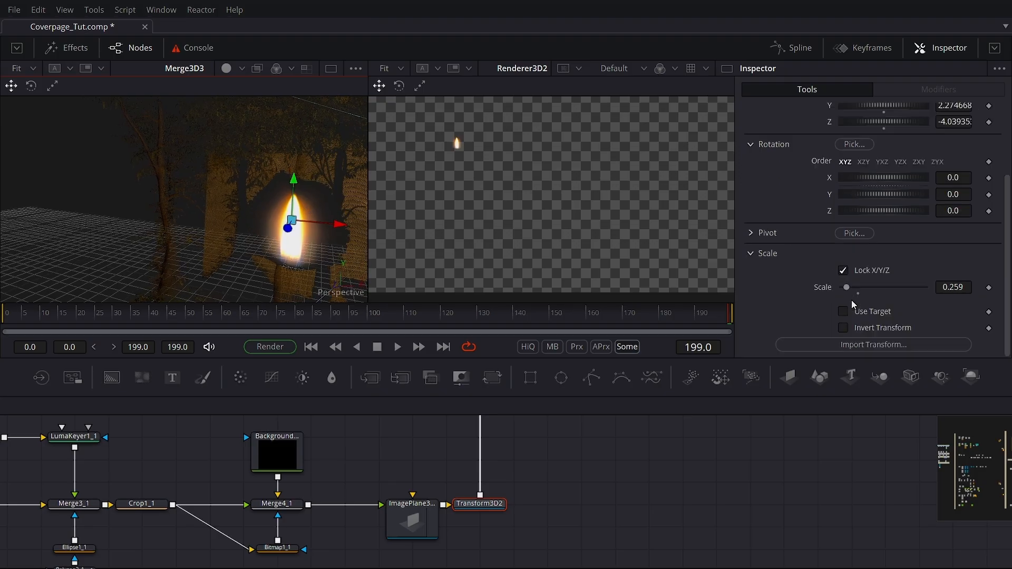
pyautogui.click(842, 271)
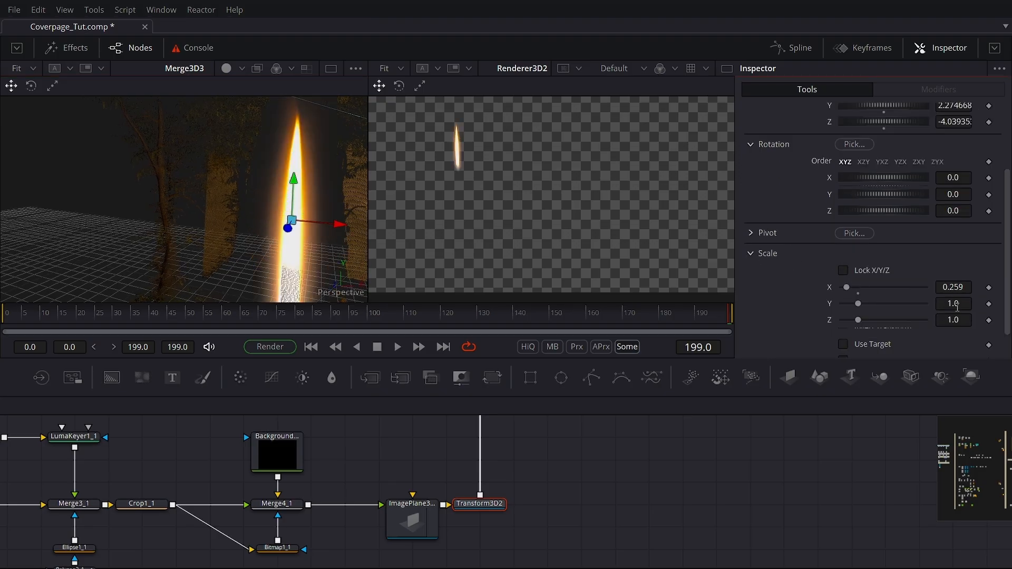
pyautogui.moveTo(858, 304); pyautogui.dragTo(846, 305)
pyautogui.moveTo(846, 287); pyautogui.dragTo(844, 288)
# Rotate the flame to -18.9 degrees about Y so it faces the camera, fine-tuning its position on the wick
pyautogui.moveTo(185, 166); pyautogui.dragTo(251, 119)
pyautogui.moveTo(279, 193); pyautogui.dragTo(229, 153)
pyautogui.scroll(3, 186, 229)
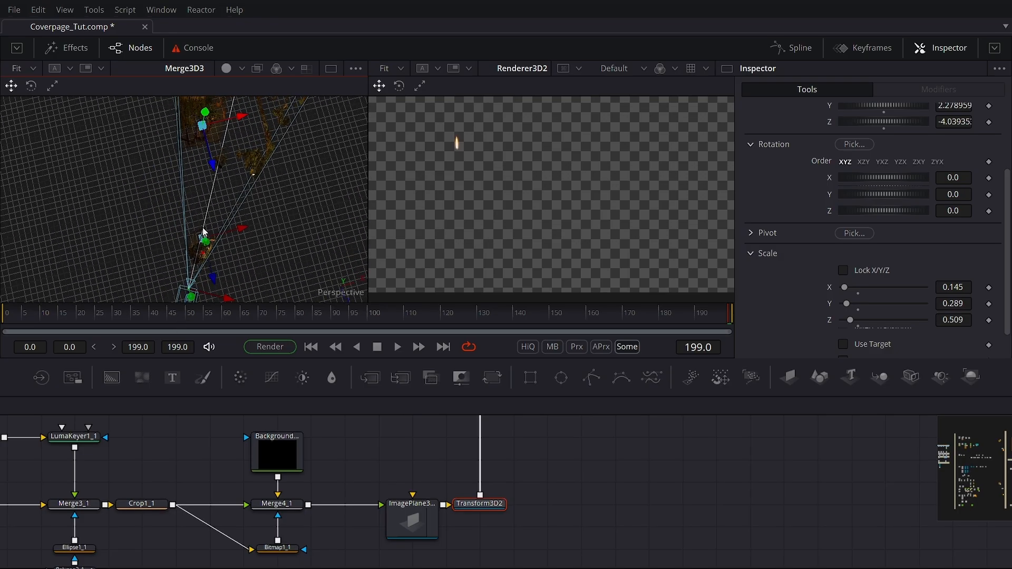
pyautogui.moveTo(962, 199); pyautogui.dragTo(946, 199)
pyautogui.moveTo(23, 102); pyautogui.dragTo(208, 181)
pyautogui.moveTo(207, 145); pyautogui.dragTo(157, 205)
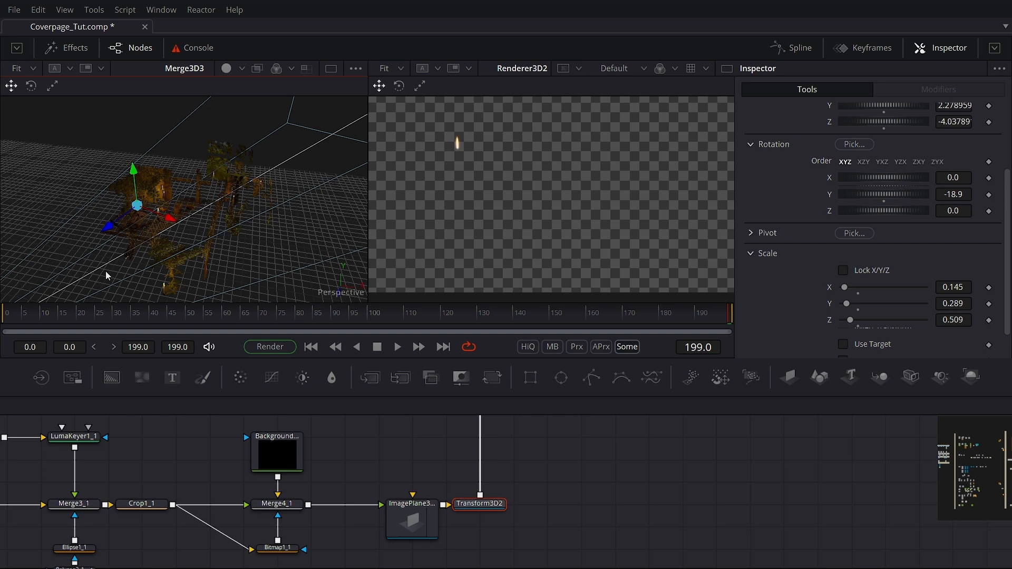
# Arrange Transform3D2, Merge3D3 and Renderer3D2 in a row and add a router to the DeepToPoints connection above them
pyautogui.scroll(2, 489, 470)
pyautogui.moveTo(488, 463); pyautogui.dragTo(408, 519)
pyautogui.moveTo(371, 462); pyautogui.dragTo(438, 462)
pyautogui.moveTo(500, 463); pyautogui.dragTo(566, 468)
pyautogui.scroll(-3, 379, 496)
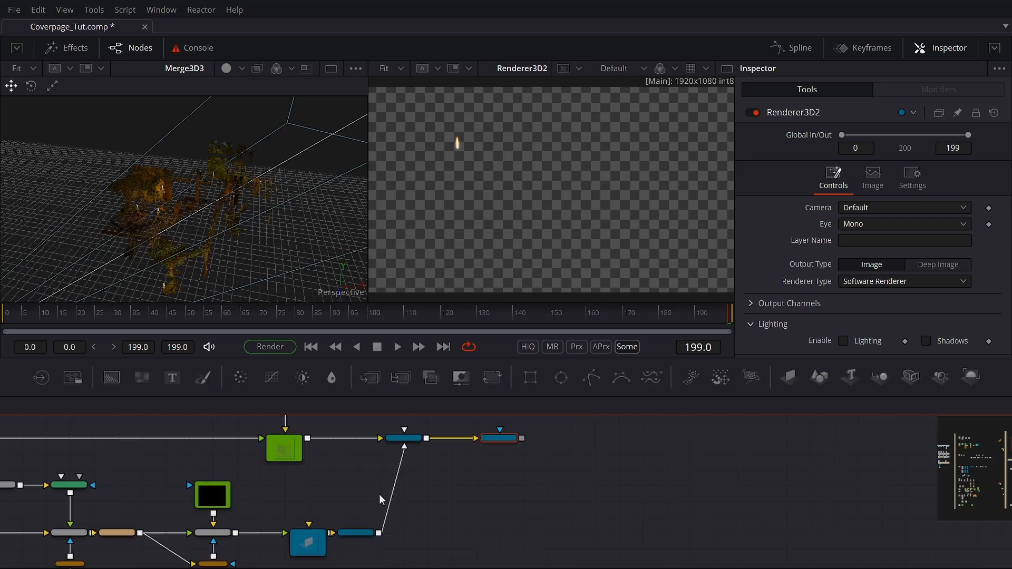
pyautogui.moveTo(379, 495); pyautogui.dragTo(353, 493)
pyautogui.moveTo(331, 529); pyautogui.dragTo(332, 480)
pyautogui.moveTo(381, 434); pyautogui.dragTo(405, 483)
pyautogui.keyDown('alt'); pyautogui.click(348, 456); pyautogui.keyUp('alt')
pyautogui.moveTo(347, 457); pyautogui.dragTo(400, 436)
pyautogui.moveTo(474, 434); pyautogui.dragTo(476, 485)
pyautogui.scroll(3, 448, 487)
# Duplicate the Transform3D2 and Merge3D3 pair three times and stack the copies below the original
pyautogui.click(304, 475)
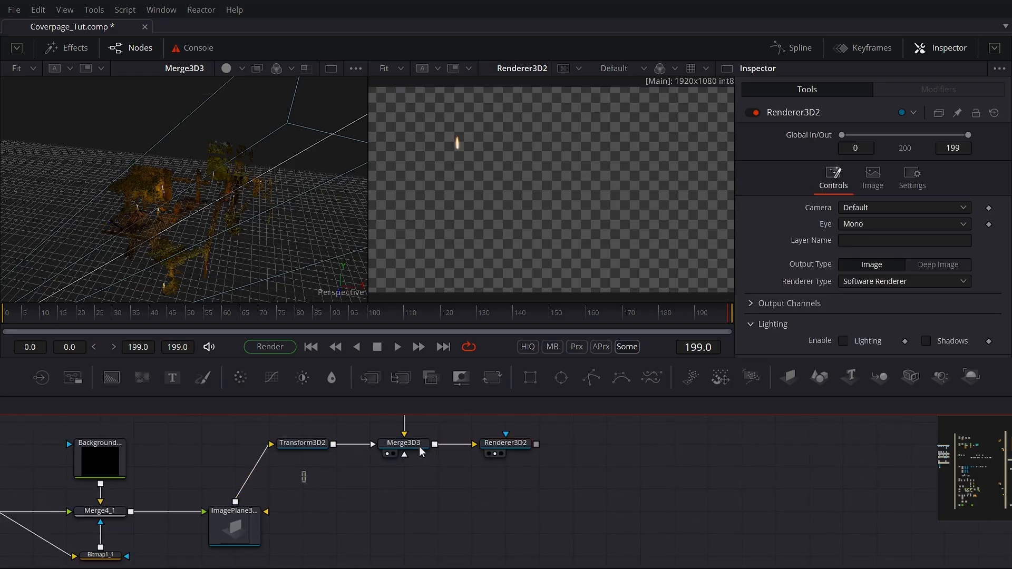
pyautogui.hotkey('ctrl', 'c')
pyautogui.hotkey('ctrl', 'v')
pyautogui.hotkey('ctrl', 'v')
pyautogui.moveTo(355, 538); pyautogui.dragTo(308, 535)
pyautogui.scroll(-4, 343, 495)
pyautogui.hotkey('ctrl', 'v')
pyautogui.moveTo(344, 491); pyautogui.dragTo(309, 490)
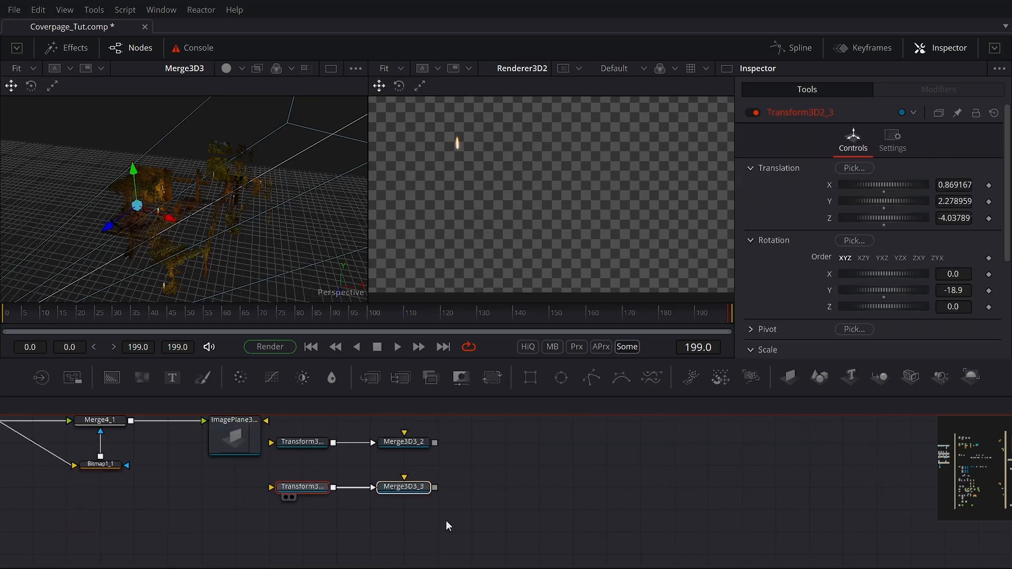
# Duplicate Renderer3D2 three times, one beside each copied Merge3D
pyautogui.scroll(3, 446, 525)
pyautogui.click(507, 442)
pyautogui.hotkey('ctrl', 'c')
pyautogui.hotkey('ctrl', 'v')
pyautogui.hotkey('ctrl', 'v')
pyautogui.scroll(-3, 488, 533)
pyautogui.hotkey('ctrl', 'v')
pyautogui.scroll(3, 488, 489)
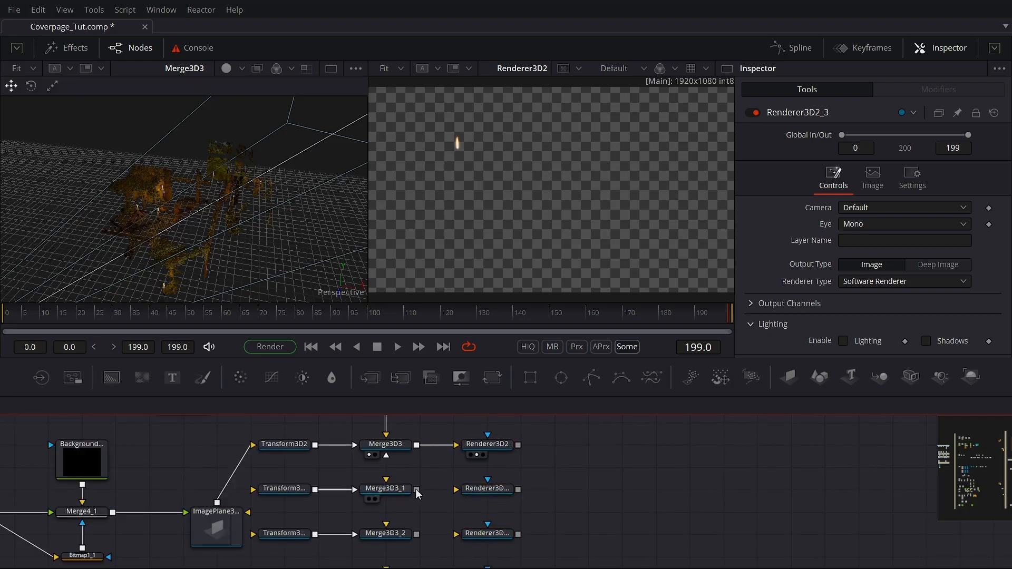
# Connect each copied Merge3D to its renderer and feed the copied transforms from the flame image plane
pyautogui.moveTo(416, 490); pyautogui.dragTo(464, 489)
pyautogui.moveTo(417, 534); pyautogui.dragTo(463, 534)
pyautogui.scroll(-2, 424, 539)
pyautogui.moveTo(216, 457); pyautogui.dragTo(282, 532)
pyautogui.moveTo(211, 481); pyautogui.dragTo(178, 480)
pyautogui.scroll(2, 396, 498)
# Load Merge3D3_1 and Renderer3D2_1 into the two viewers and select Transform3D2_1 for editing
pyautogui.moveTo(395, 489); pyautogui.dragTo(316, 253)
pyautogui.moveTo(486, 489); pyautogui.dragTo(495, 253)
pyautogui.click(275, 492)
# Connect the routed point cloud to the three copied Merge3D nodes
pyautogui.scroll(2, 386, 435)
pyautogui.moveTo(387, 433); pyautogui.dragTo(387, 534)
pyautogui.moveTo(386, 433); pyautogui.dragTo(389, 533)
pyautogui.scroll(-1, 388, 560)
pyautogui.scroll(2, 388, 490)
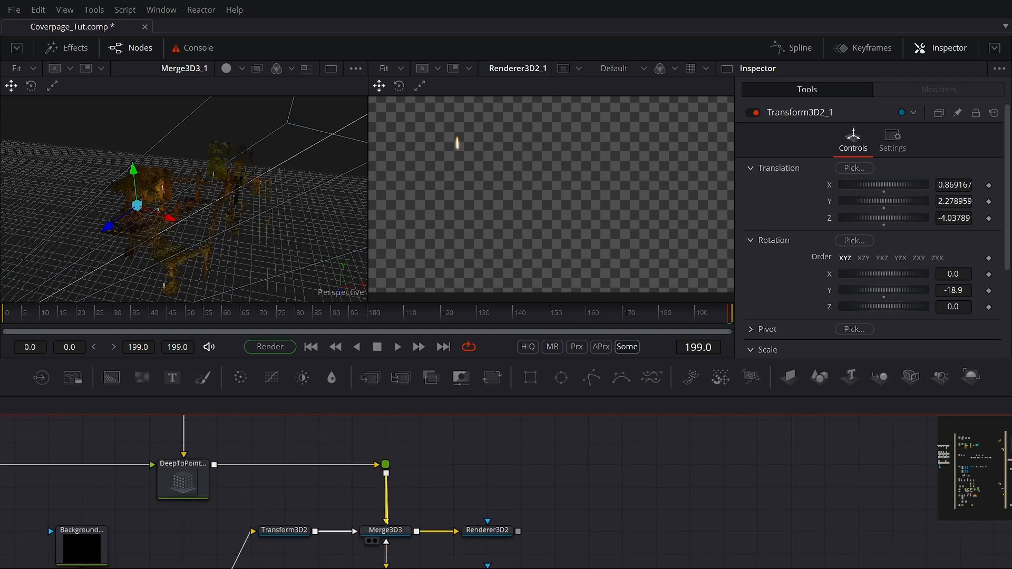
pyautogui.moveTo(386, 474); pyautogui.dragTo(400, 532)
# Pick the Transform3D2_1 translation from the point cloud at the second candle, placing its flame at about X 1.35, Y 1.97, Z -4.41
pyautogui.scroll(-3, 399, 531)
pyautogui.scroll(2, 124, 184)
pyautogui.scroll(3, 124, 184)
pyautogui.moveTo(854, 168); pyautogui.dragTo(216, 218)
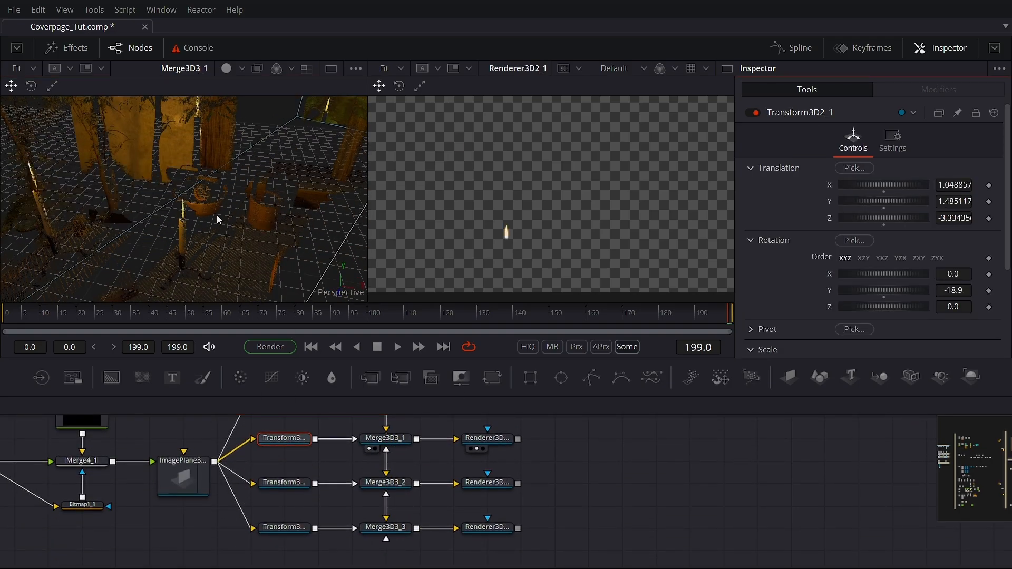
pyautogui.scroll(-4, 216, 218)
pyautogui.scroll(4, 206, 242)
pyautogui.moveTo(134, 245); pyautogui.dragTo(285, 198)
pyautogui.moveTo(854, 168); pyautogui.dragTo(239, 203)
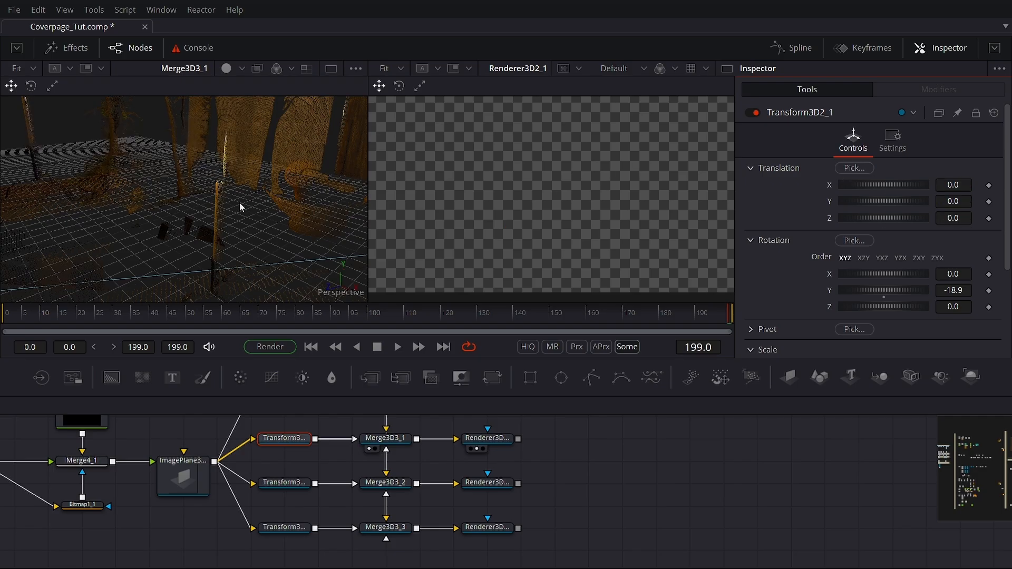
pyautogui.scroll(-5, 239, 203)
pyautogui.moveTo(854, 168); pyautogui.dragTo(220, 121)
pyautogui.scroll(5, 193, 200)
pyautogui.scroll(-4, 185, 244)
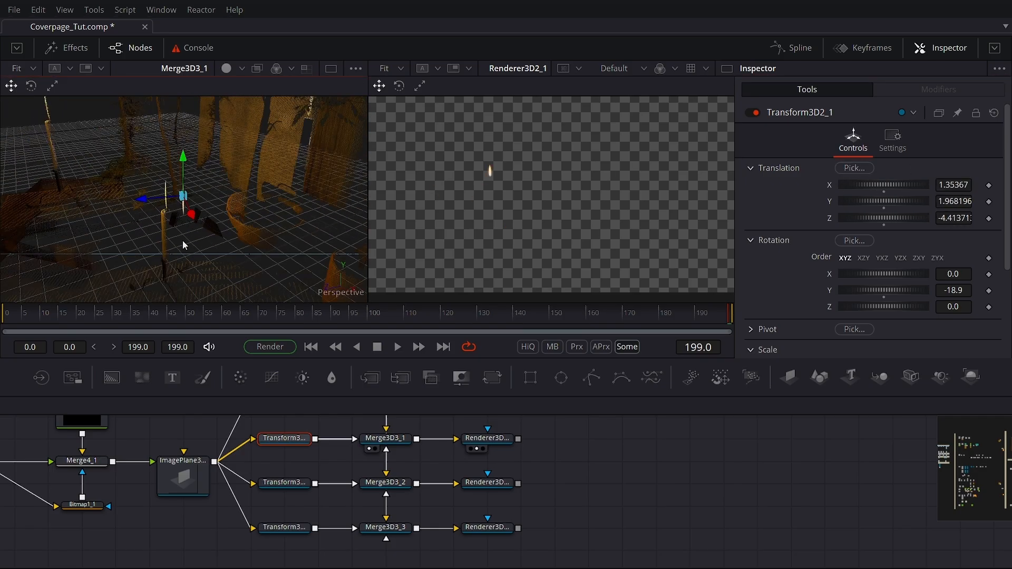
# Move the second flame onto its candle wick, to about X 1.37, Y 2.01 and Z -4.34
pyautogui.moveTo(185, 244); pyautogui.dragTo(253, 232)
pyautogui.scroll(4, 253, 231)
pyautogui.moveTo(235, 159); pyautogui.dragTo(175, 162)
pyautogui.moveTo(214, 122); pyautogui.dragTo(267, 138)
pyautogui.scroll(-4, 210, 116)
pyautogui.moveTo(308, 176); pyautogui.dragTo(219, 179)
# Rotate the second flame to -23.3 degrees about Y so it faces the camera
pyautogui.scroll(-4, 284, 185)
pyautogui.scroll(-4, 225, 285)
pyautogui.moveTo(875, 201); pyautogui.dragTo(860, 201)
pyautogui.hotkey('ctrl', 'z')
pyautogui.moveTo(875, 290); pyautogui.dragTo(867, 291)
# Load Renderer3D2_2 and Merge3D3_2 into the viewers and select Transform3D2_2 for editing
pyautogui.click(477, 493)
pyautogui.click(368, 493)
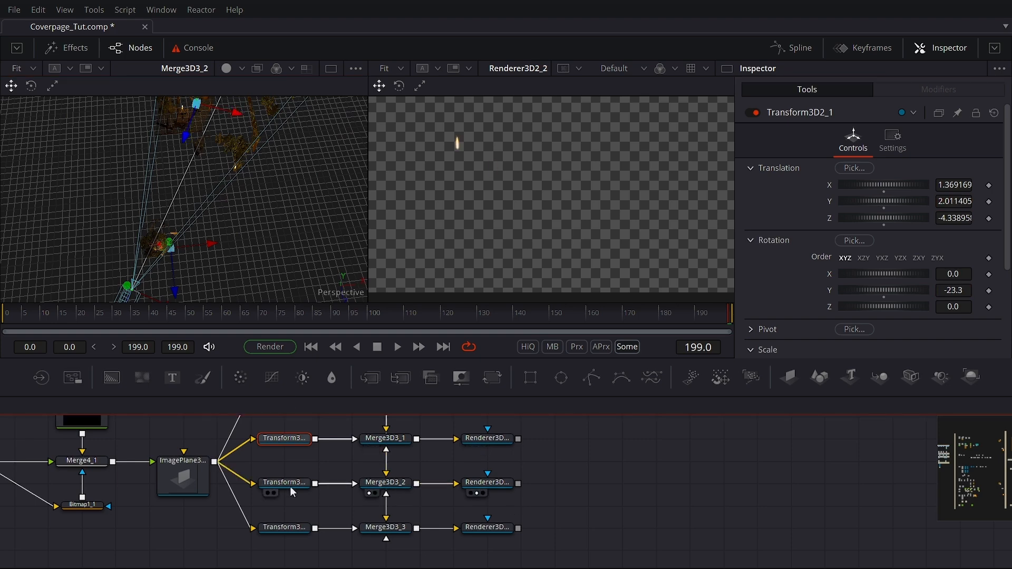
pyautogui.click(287, 483)
# Move the Transform3D2_2 flame to about X 3.48, Y 2.82, Z -4.27 and turn it about Y toward the camera
pyautogui.scroll(5, 179, 137)
pyautogui.moveTo(184, 136); pyautogui.dragTo(311, 211)
pyautogui.moveTo(253, 211); pyautogui.dragTo(255, 163)
pyautogui.moveTo(147, 279); pyautogui.dragTo(248, 213)
pyautogui.moveTo(237, 200); pyautogui.dragTo(201, 201)
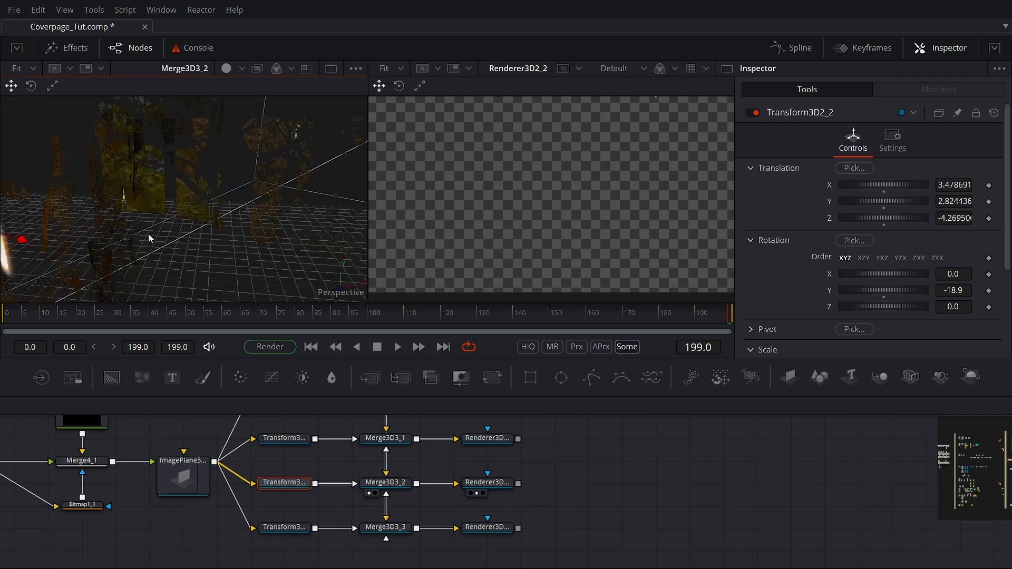
pyautogui.scroll(-5, 288, 166)
pyautogui.moveTo(288, 166); pyautogui.dragTo(227, 214)
pyautogui.moveTo(879, 291); pyautogui.dragTo(864, 291)
# Select Transform3D2_3 and load Merge3D3_3 and Renderer3D2_3 into the two viewers
pyautogui.click(293, 526)
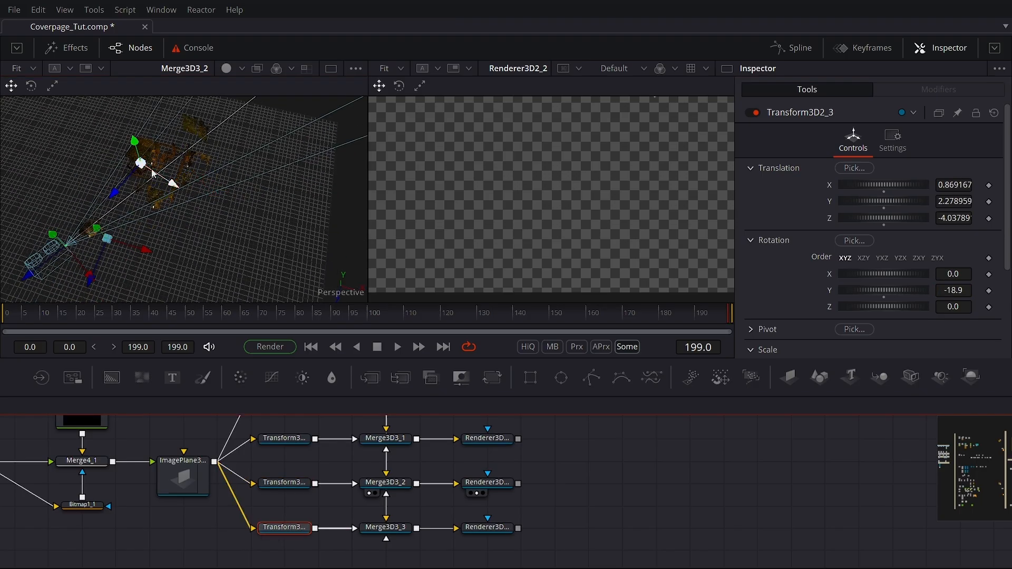
pyautogui.moveTo(372, 531); pyautogui.dragTo(570, 134)
pyautogui.click(369, 537)
pyautogui.click(476, 537)
# Move the fourth flame near its candle and rotate it to -47.0 degrees about Y
pyautogui.moveTo(287, 251); pyautogui.dragTo(181, 208)
pyautogui.scroll(5, 227, 221)
pyautogui.moveTo(181, 208); pyautogui.dragTo(185, 180)
pyautogui.moveTo(225, 215); pyautogui.dragTo(229, 216)
pyautogui.moveTo(228, 216); pyautogui.dragTo(11, 232)
pyautogui.moveTo(953, 290); pyautogui.dragTo(929, 290)
pyautogui.scroll(-5, 155, 155)
pyautogui.moveTo(154, 158); pyautogui.dragTo(177, 162)
pyautogui.moveTo(953, 291); pyautogui.dragTo(955, 290)
# Fine-tune the fourth flame onto the candle wick at about X 2.28, Y 1.89 and Z -1.94
pyautogui.scroll(5, 206, 196)
pyautogui.moveTo(206, 197); pyautogui.dragTo(227, 138)
pyautogui.moveTo(228, 139); pyautogui.dragTo(179, 159)
pyautogui.moveTo(162, 168); pyautogui.dragTo(168, 170)
pyautogui.moveTo(168, 170); pyautogui.dragTo(279, 195)
pyautogui.moveTo(240, 139); pyautogui.dragTo(238, 140)
pyautogui.moveTo(239, 140)
pyautogui.mouseDown()
pyautogui.moveTo(194, 165)
pyautogui.moveTo(223, 142)
pyautogui.mouseUp()
pyautogui.moveTo(276, 175); pyautogui.dragTo(275, 175)
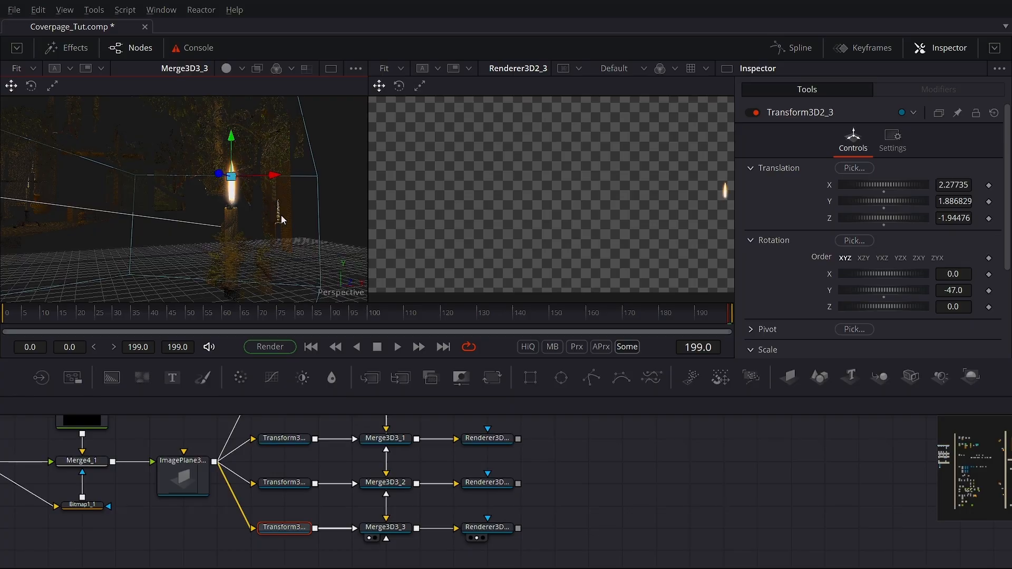
# Select the four Renderer3D nodes together to review them, then deselect them
pyautogui.scroll(-8, 276, 177)
pyautogui.scroll(-3, 579, 461)
pyautogui.moveTo(579, 460); pyautogui.dragTo(443, 560)
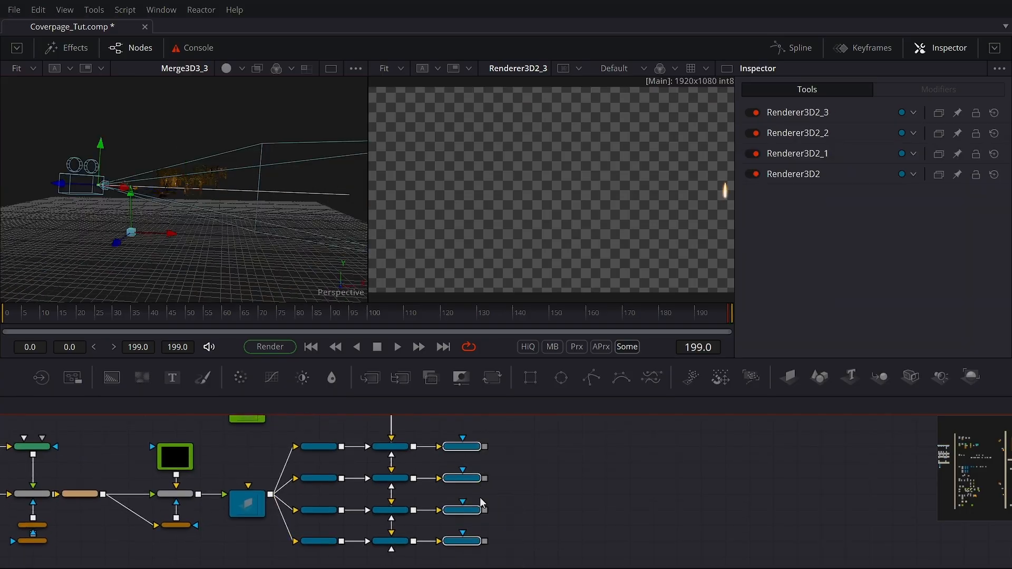
pyautogui.click(555, 481)
pyautogui.moveTo(545, 218); pyautogui.dragTo(540, 238)
pyautogui.press('2')
pyautogui.moveTo(469, 539); pyautogui.dragTo(564, 190)
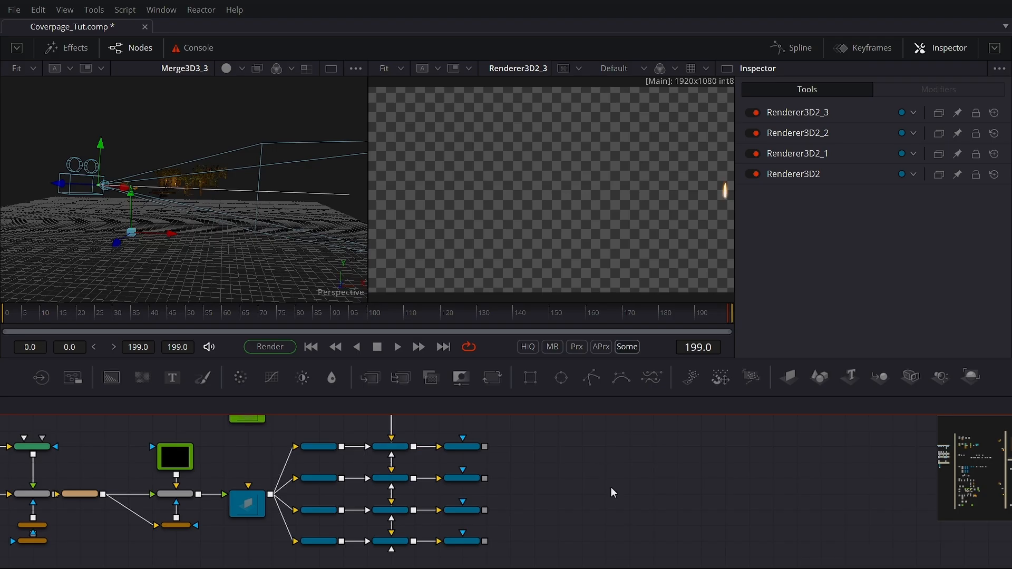
# Open the Renderer3D2 settings and examine its Image and Deep Image output type options
pyautogui.scroll(2, 547, 490)
pyautogui.moveTo(478, 448); pyautogui.dragTo(439, 476)
pyautogui.click(395, 460)
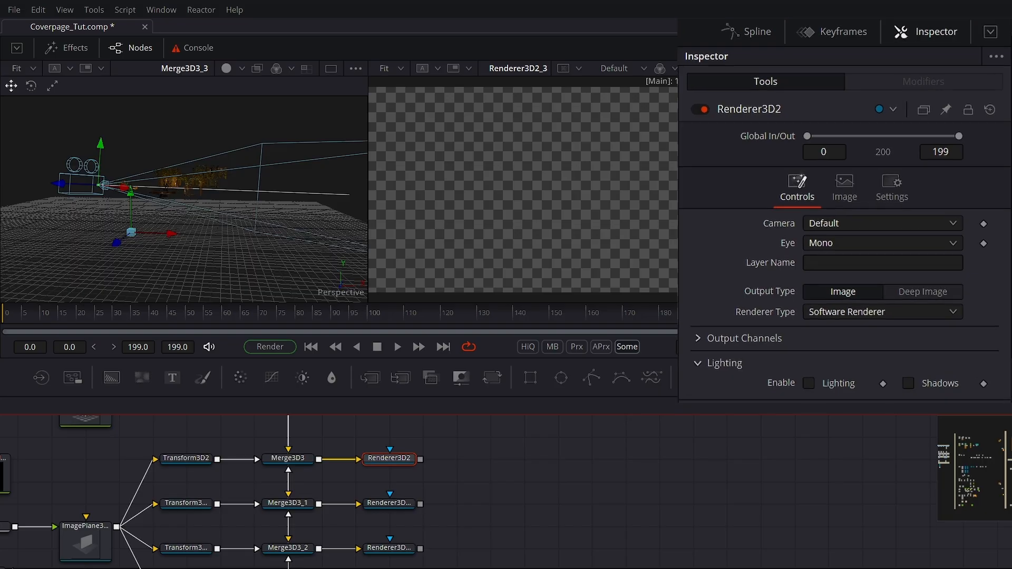
pyautogui.moveTo(599, 115); pyautogui.dragTo(454, 157)
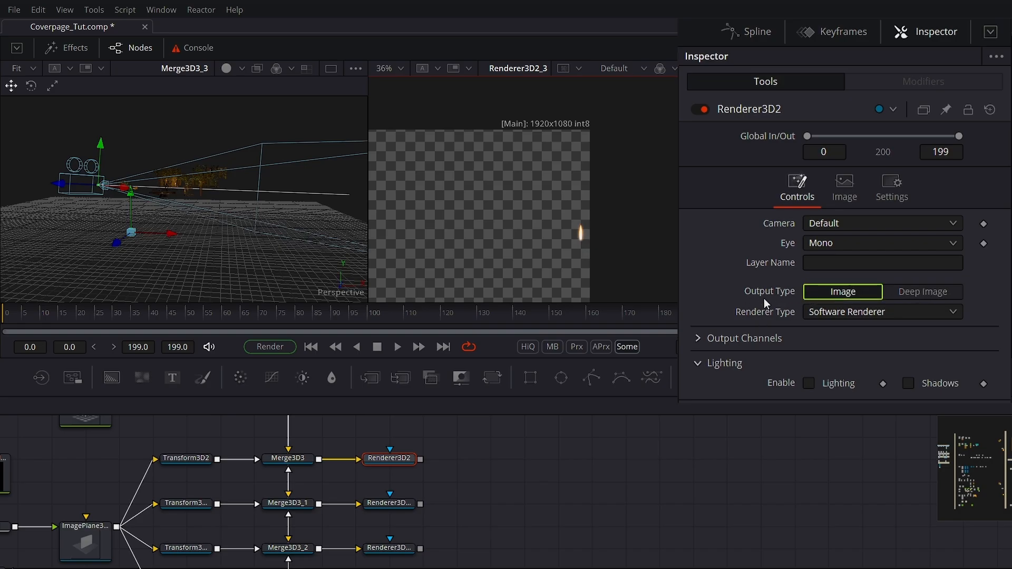
# Set Renderer3D2 to output a Deep Image with the Hardware Renderer and a float32 maximum texture depth
pyautogui.click(932, 295)
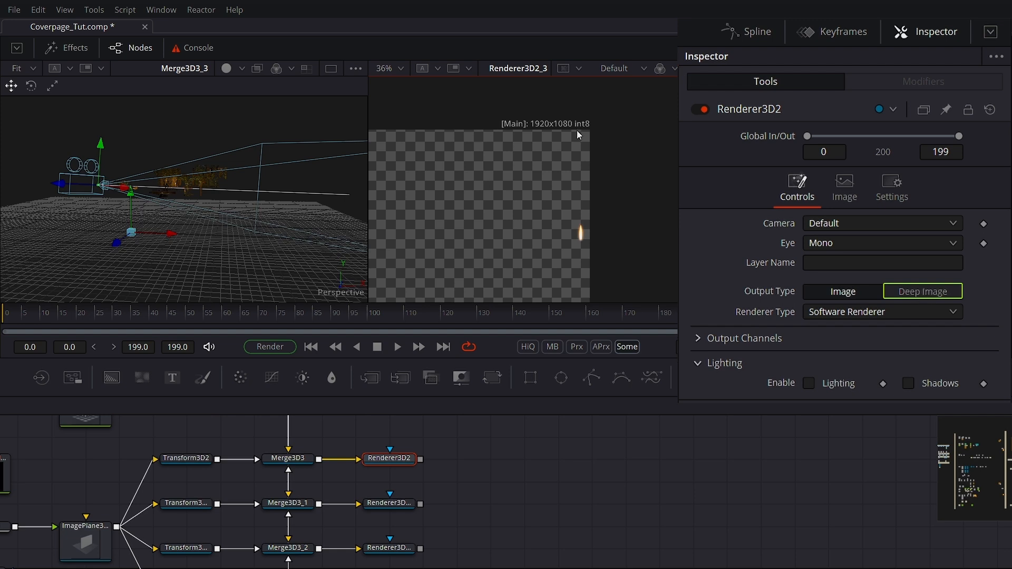
pyautogui.click(906, 293)
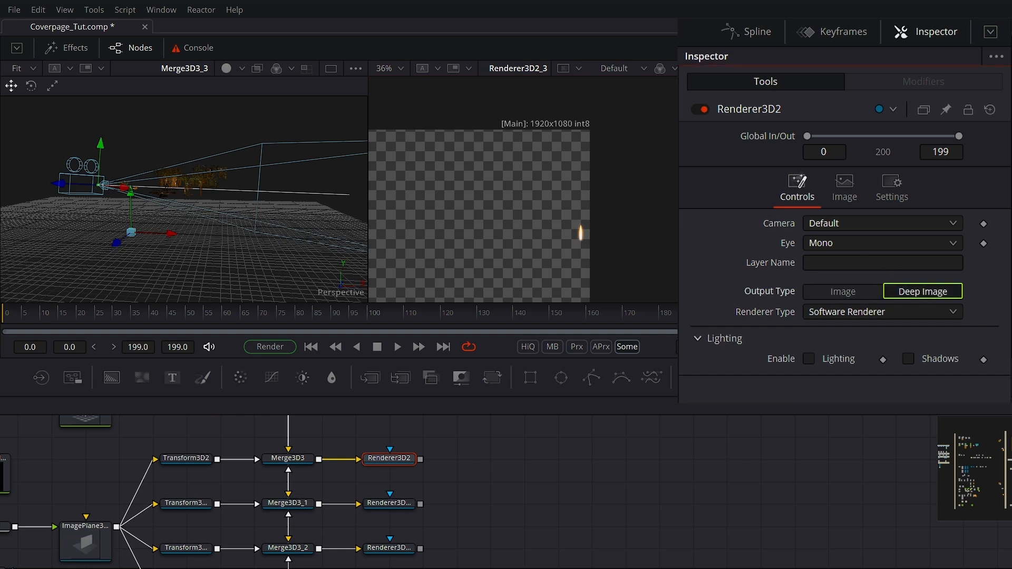
pyautogui.click(840, 313)
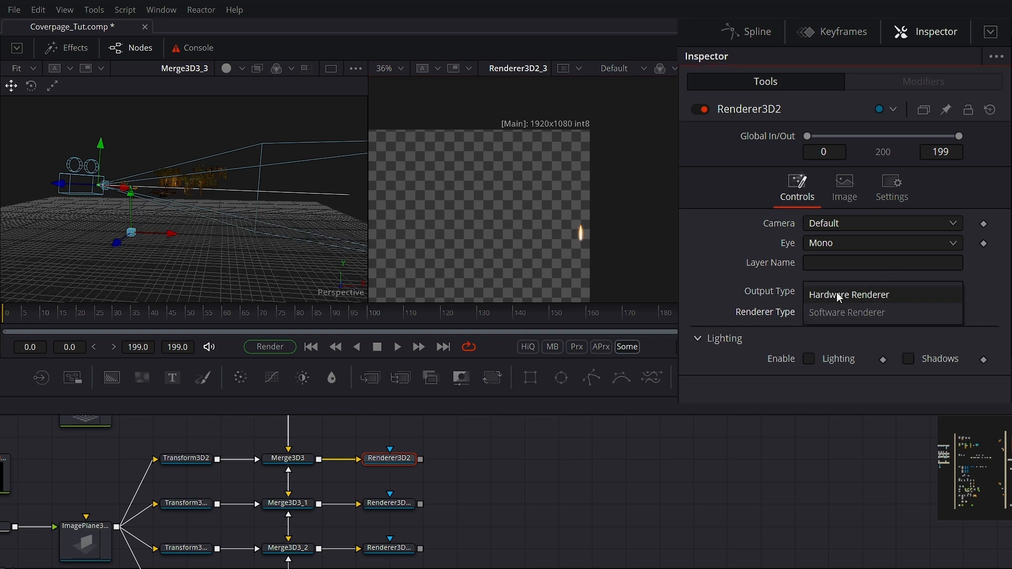
pyautogui.click(839, 296)
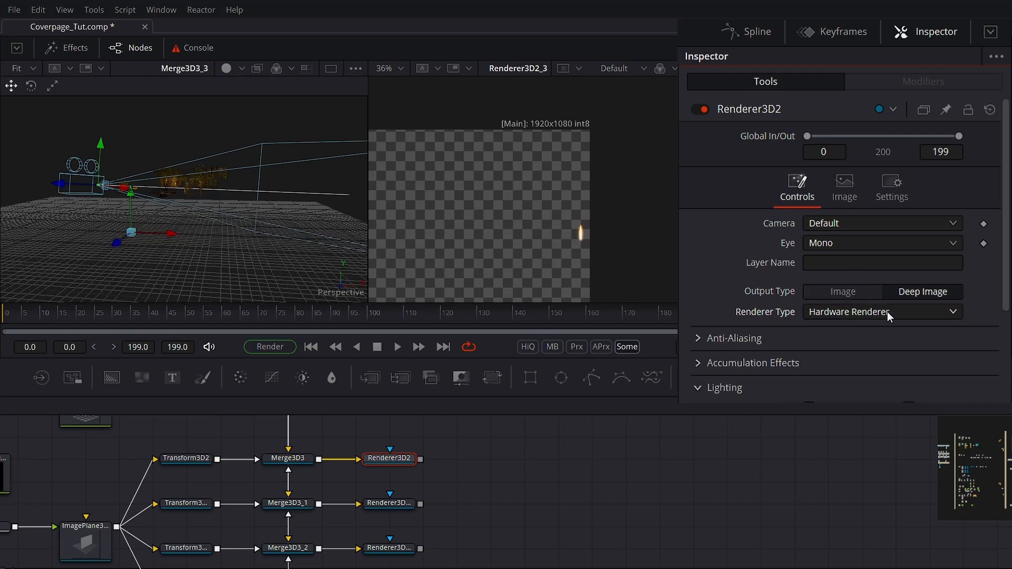
pyautogui.scroll(-3, 870, 327)
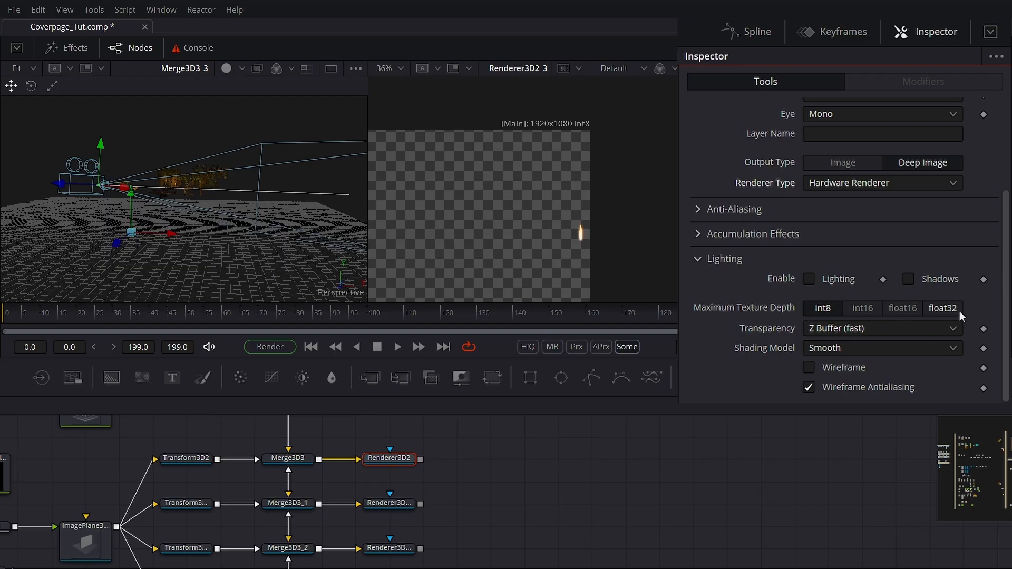
pyautogui.click(944, 311)
pyautogui.scroll(3, 885, 274)
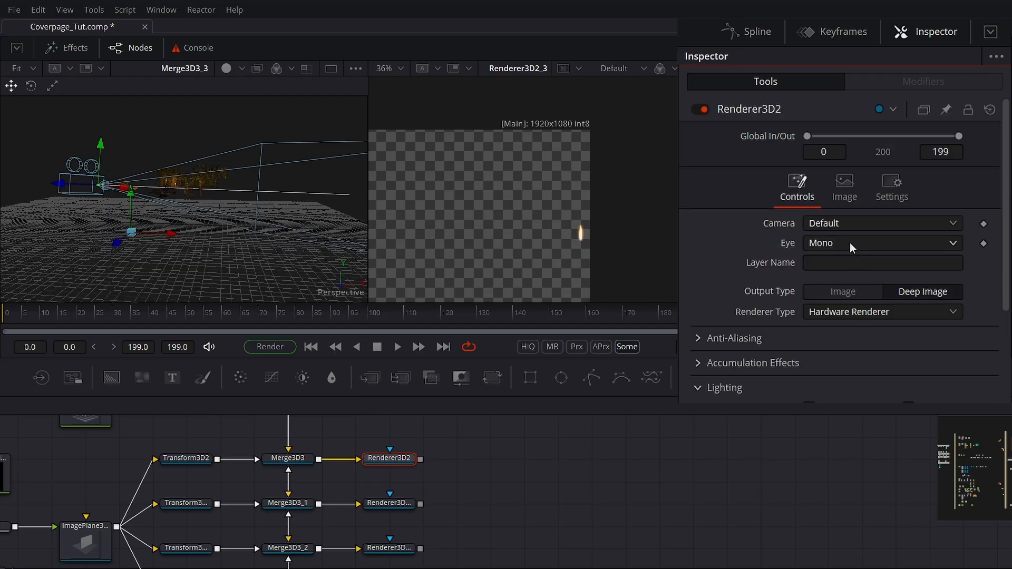
# Set Renderer3D2's image depth to float32 and show its render in the second viewer
pyautogui.click(854, 187)
pyautogui.scroll(-1, 861, 213)
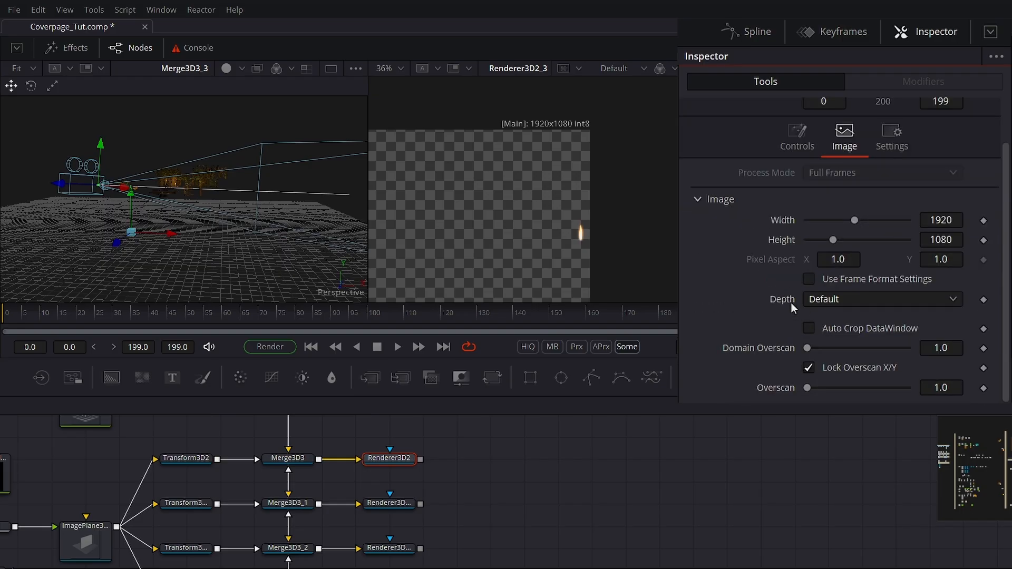
pyautogui.click(825, 305)
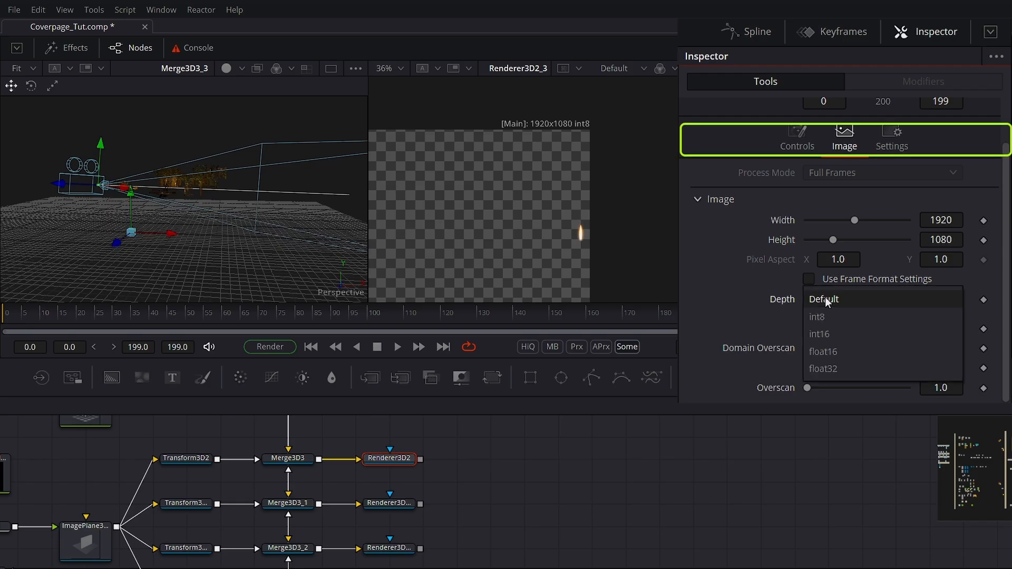
pyautogui.click(831, 368)
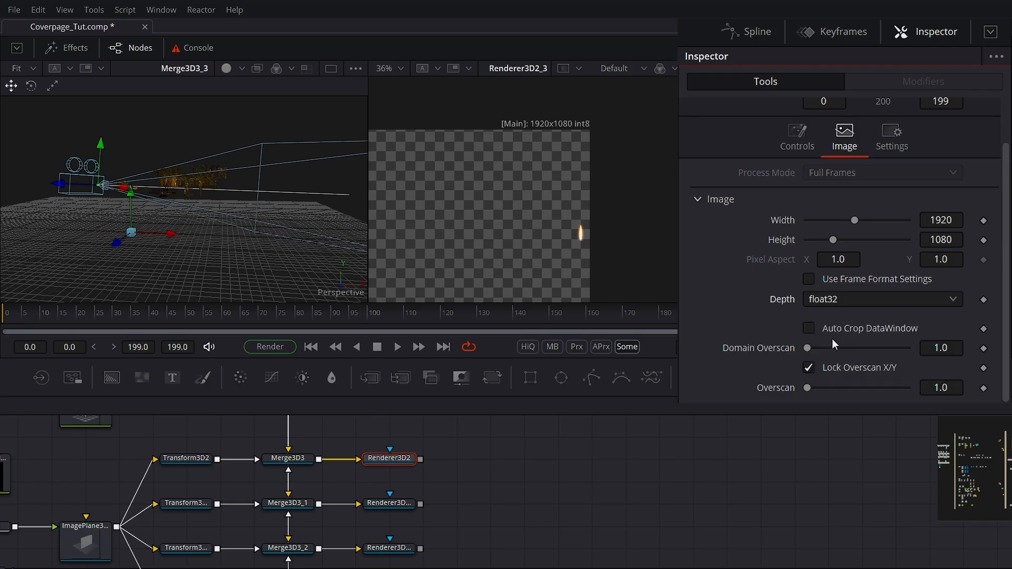
pyautogui.scroll(1, 403, 467)
pyautogui.scroll(-1, 403, 467)
pyautogui.moveTo(388, 461); pyautogui.dragTo(469, 243)
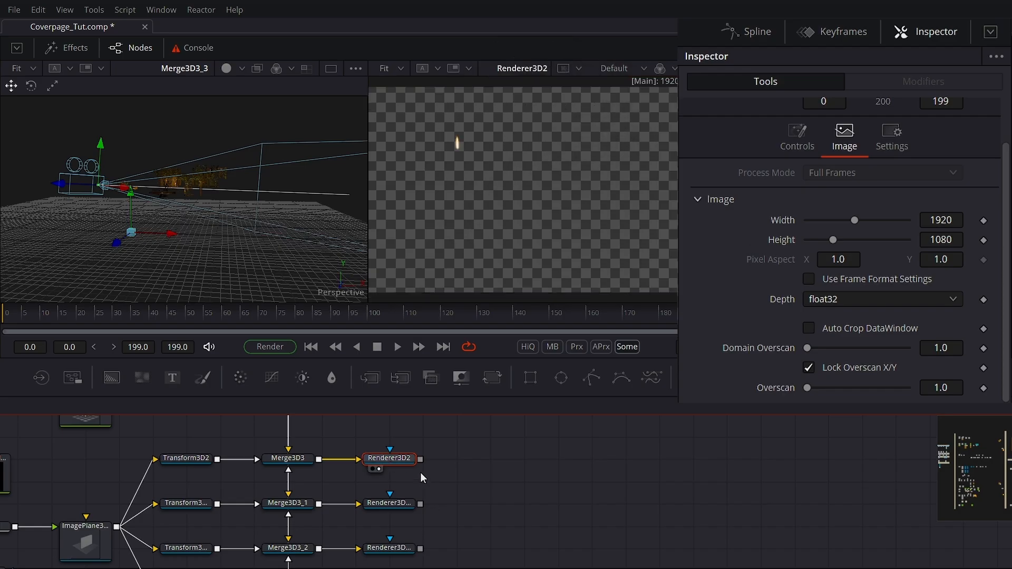
# Paste three instances of Renderer3D2 beside the other three flame renderers
pyautogui.scroll(-2, 424, 484)
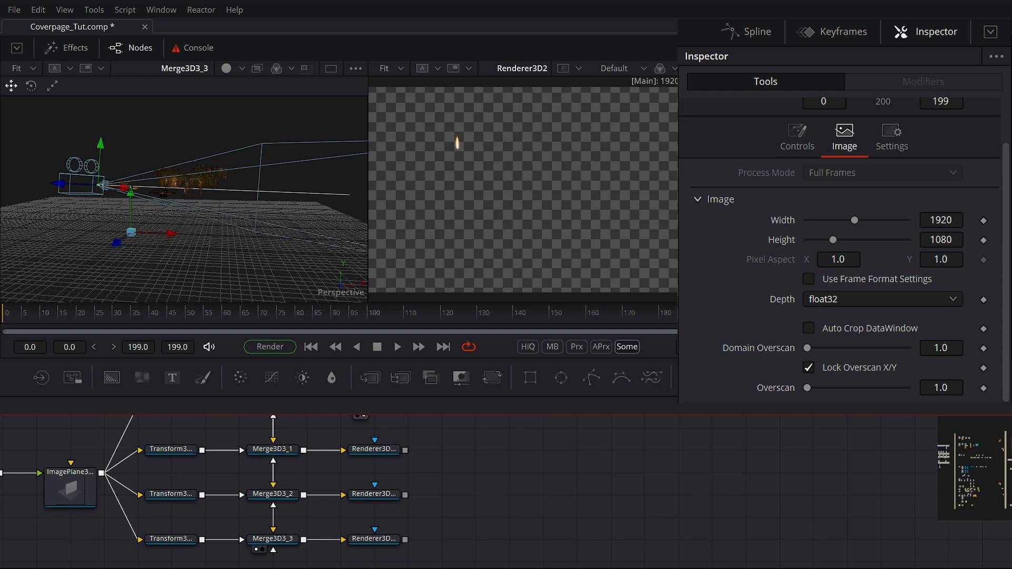
pyautogui.scroll(2, 382, 454)
pyautogui.click(463, 496)
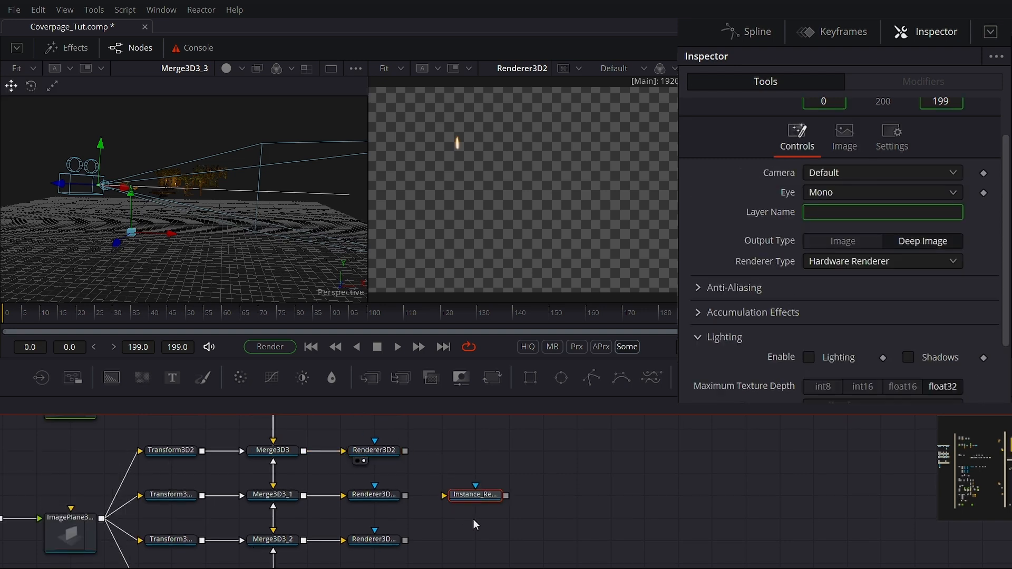
pyautogui.moveTo(480, 538); pyautogui.dragTo(463, 485)
pyautogui.hotkey('ctrl', 'shift', 'v')
pyautogui.hotkey('ctrl', 'shift', 'v')
# Delete the three original renderers below Renderer3D2 and move the renderer instances into their places
pyautogui.moveTo(372, 533); pyautogui.dragTo(365, 433)
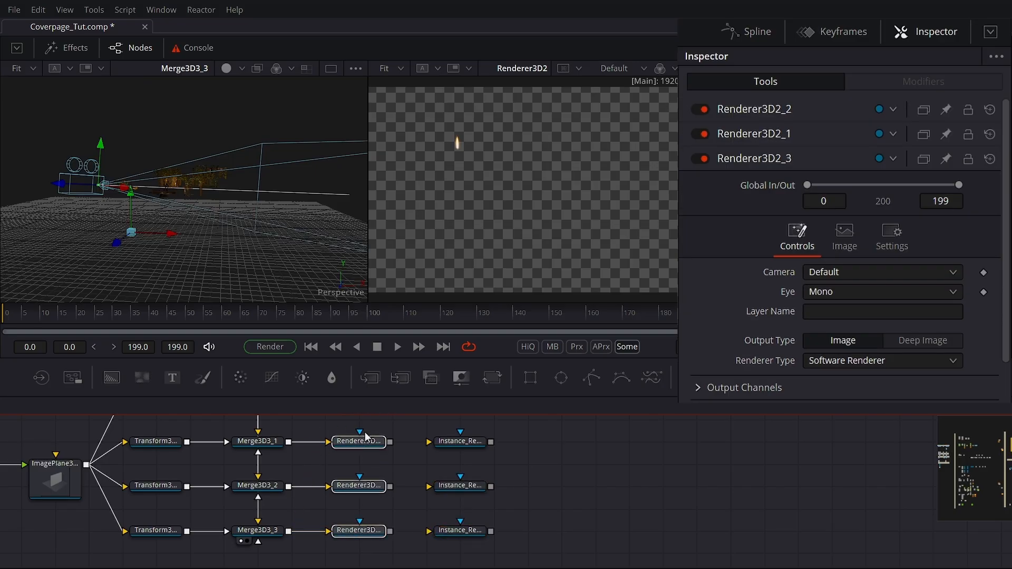
pyautogui.press('Delete')
pyautogui.moveTo(532, 544); pyautogui.dragTo(361, 448)
pyautogui.scroll(2, 402, 457)
pyautogui.scroll(-1, 403, 459)
# Connect Merge3D3_1, Merge3D3_2 and Merge3D3_3 to their respective renderer instances
pyautogui.moveTo(330, 488); pyautogui.dragTo(344, 492)
pyautogui.moveTo(289, 533); pyautogui.dragTo(363, 532)
pyautogui.scroll(-2, 363, 532)
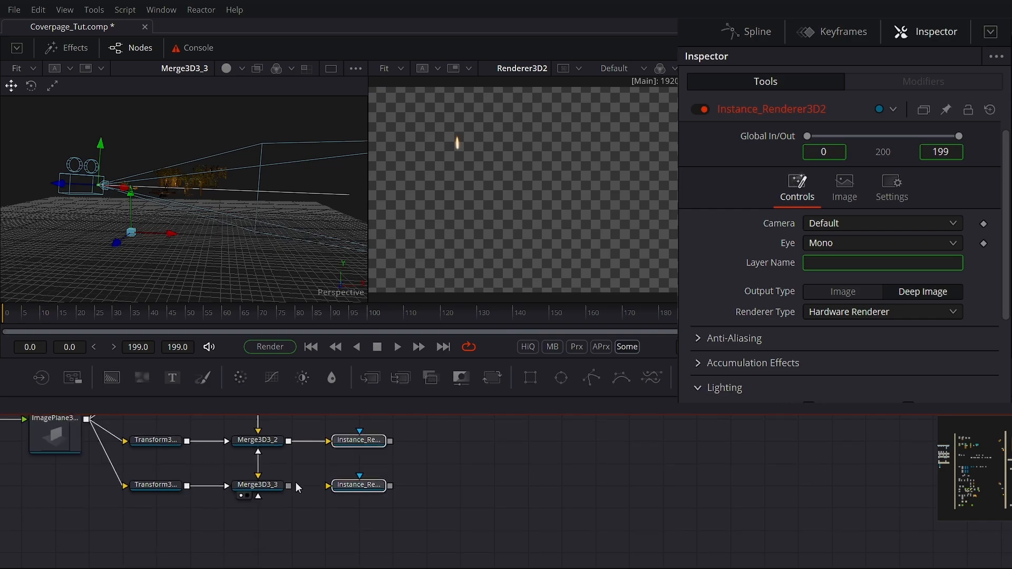
pyautogui.moveTo(288, 486); pyautogui.dragTo(377, 493)
pyautogui.scroll(2, 419, 495)
pyautogui.click(407, 474)
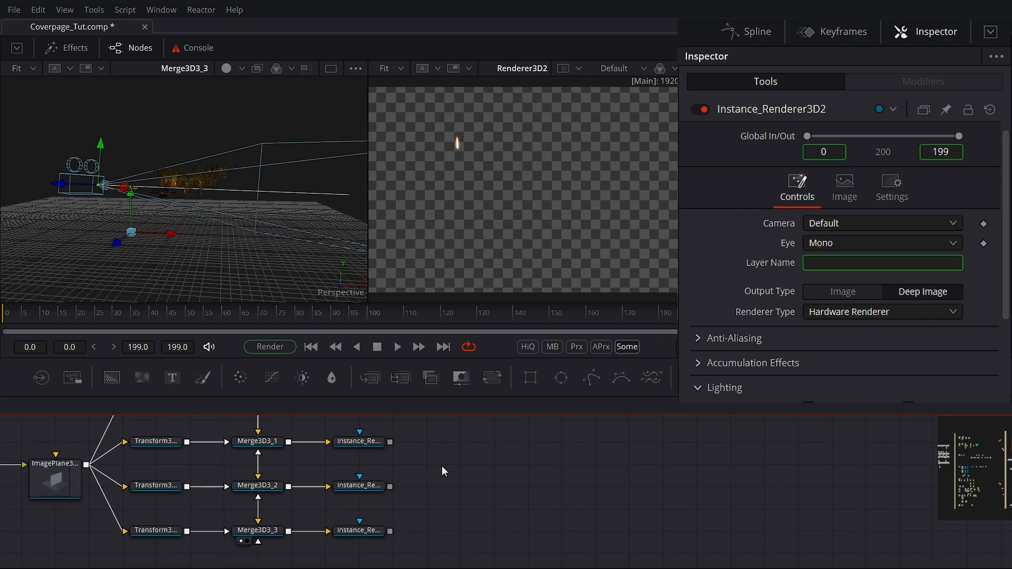
# Combine the four deep flame renders in a new dMerge node and show it in the second viewer
pyautogui.scroll(1, 410, 476)
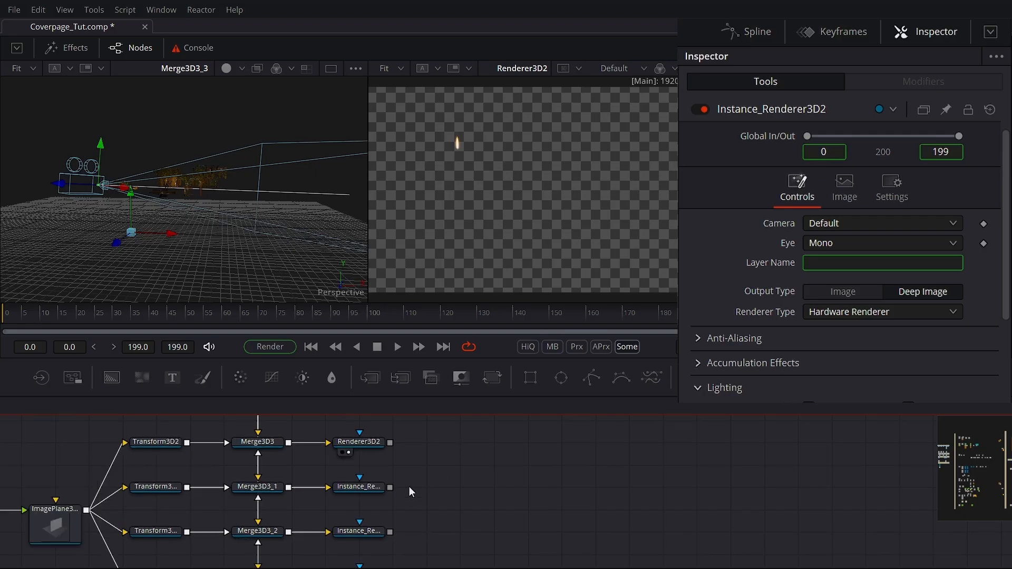
pyautogui.moveTo(389, 442); pyautogui.dragTo(394, 486)
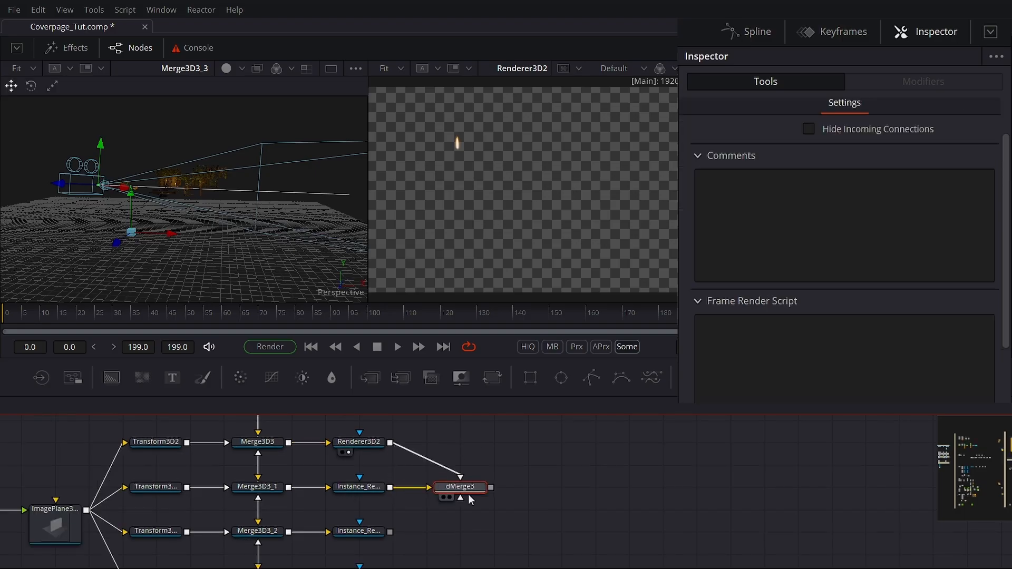
pyautogui.scroll(-1, 442, 447)
pyautogui.moveTo(406, 435); pyautogui.dragTo(440, 525)
pyautogui.moveTo(371, 480); pyautogui.dragTo(440, 525)
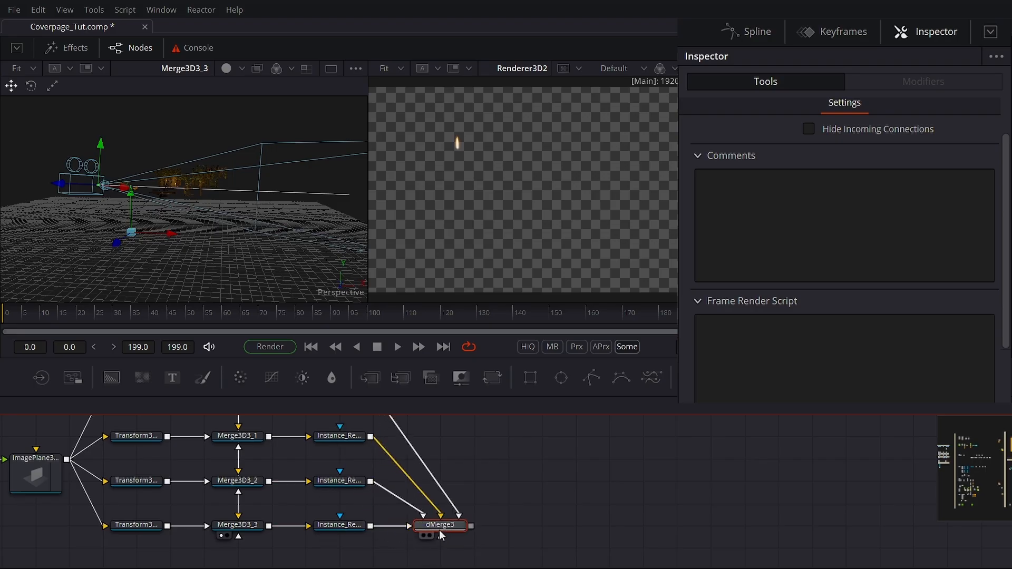
pyautogui.press('2')
# Paste a second dMerge node after the flame dMerge, leaving room in the node tree for the connection
pyautogui.scroll(-2, 440, 506)
pyautogui.moveTo(429, 488); pyautogui.dragTo(403, 533)
pyautogui.moveTo(289, 470); pyautogui.dragTo(418, 568)
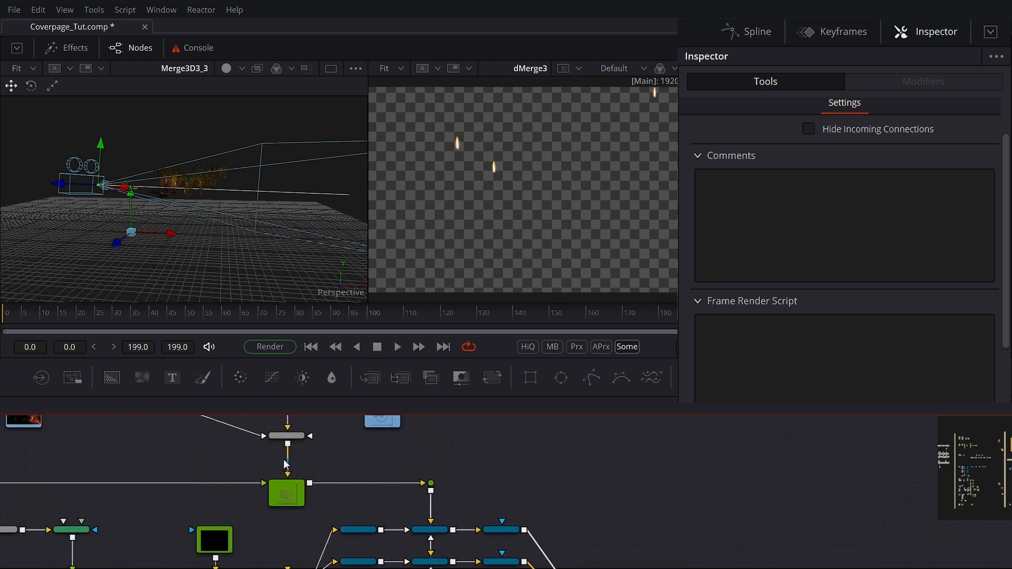
pyautogui.moveTo(429, 485); pyautogui.dragTo(235, 416)
pyautogui.scroll(-2, 235, 418)
pyautogui.moveTo(319, 469); pyautogui.dragTo(334, 501)
pyautogui.moveTo(200, 450); pyautogui.dragTo(208, 479)
pyautogui.moveTo(310, 461); pyautogui.dragTo(292, 421)
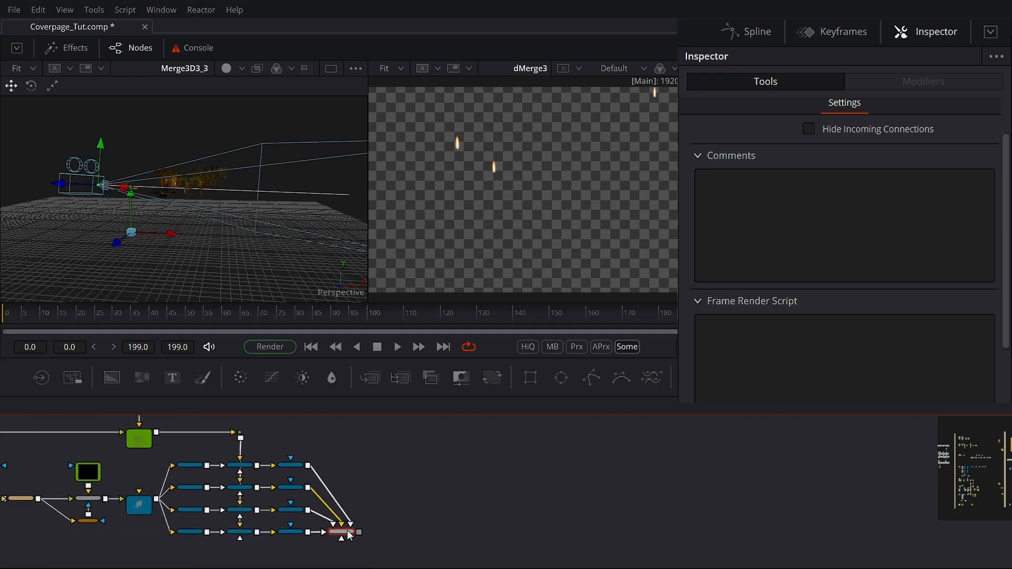
pyautogui.hotkey('ctrl', 'v')
pyautogui.moveTo(385, 531); pyautogui.dragTo(401, 530)
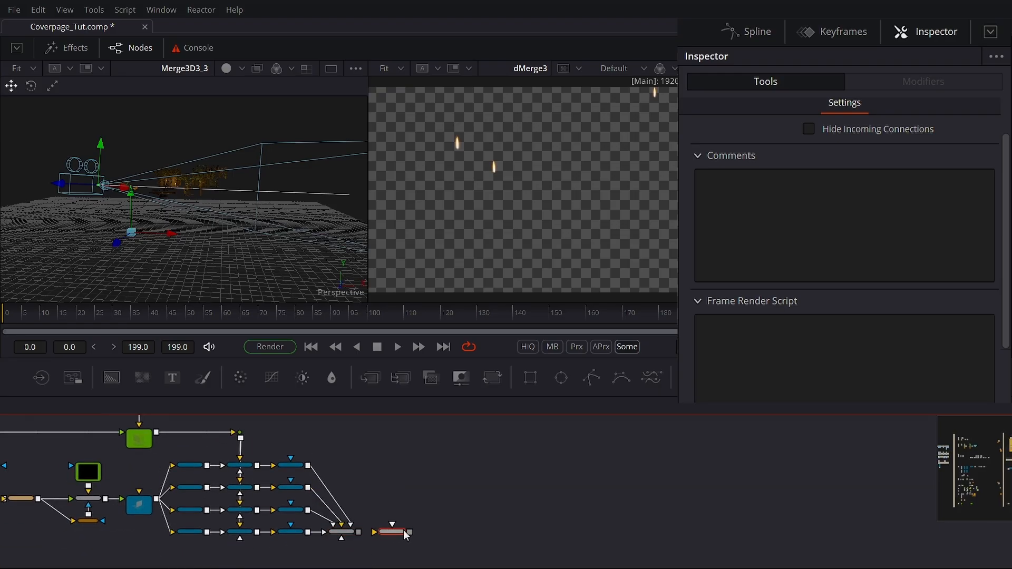
# Connect the scene's dMerge2 output to the new dMerge3_1 and route the line neatly through a pipe router
pyautogui.moveTo(169, 416); pyautogui.dragTo(399, 567)
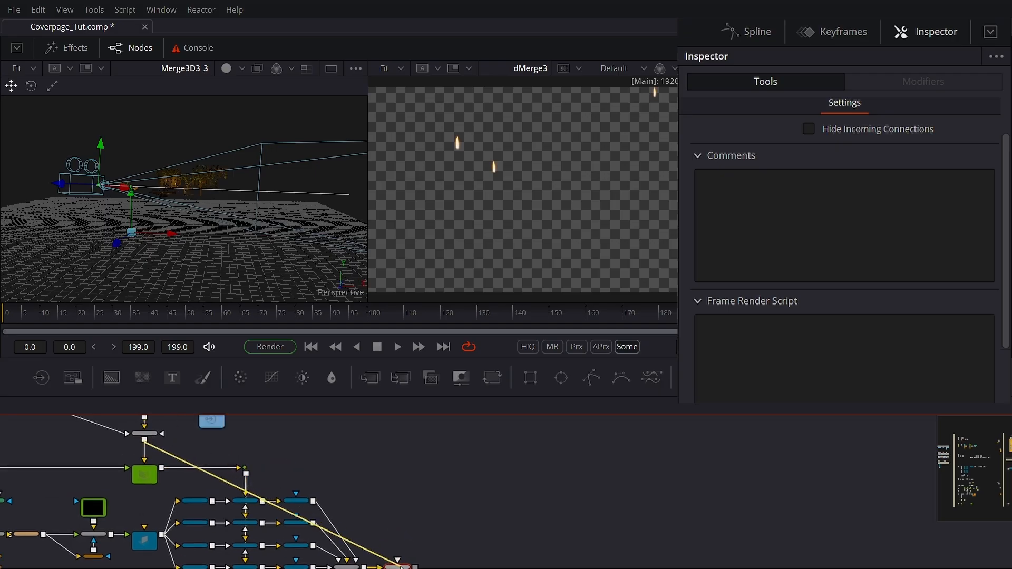
pyautogui.keyDown('alt'); pyautogui.click(201, 453); pyautogui.keyUp('alt')
pyautogui.moveTo(202, 454); pyautogui.dragTo(397, 456)
pyautogui.scroll(4, 154, 453)
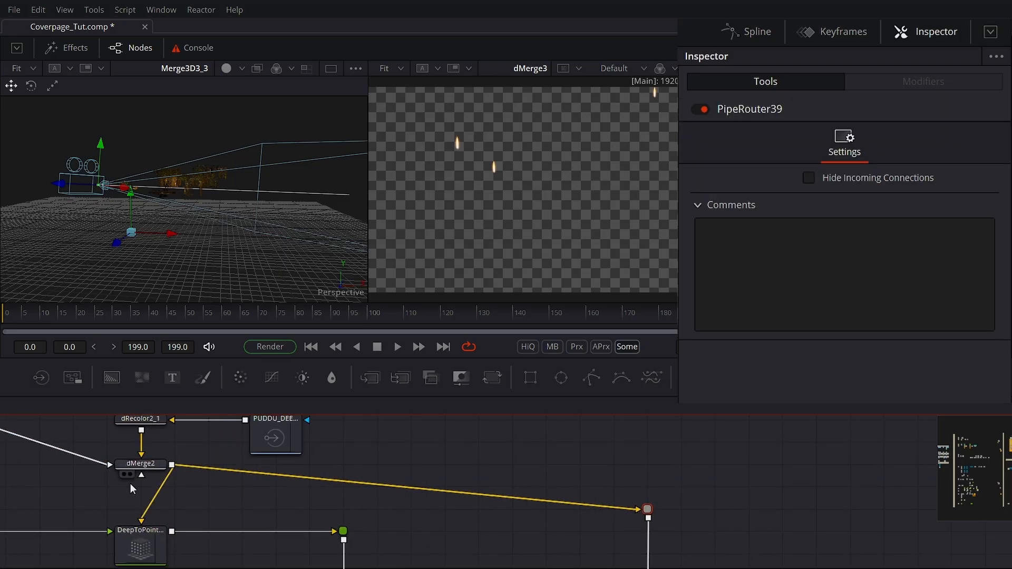
pyautogui.scroll(-6, 519, 529)
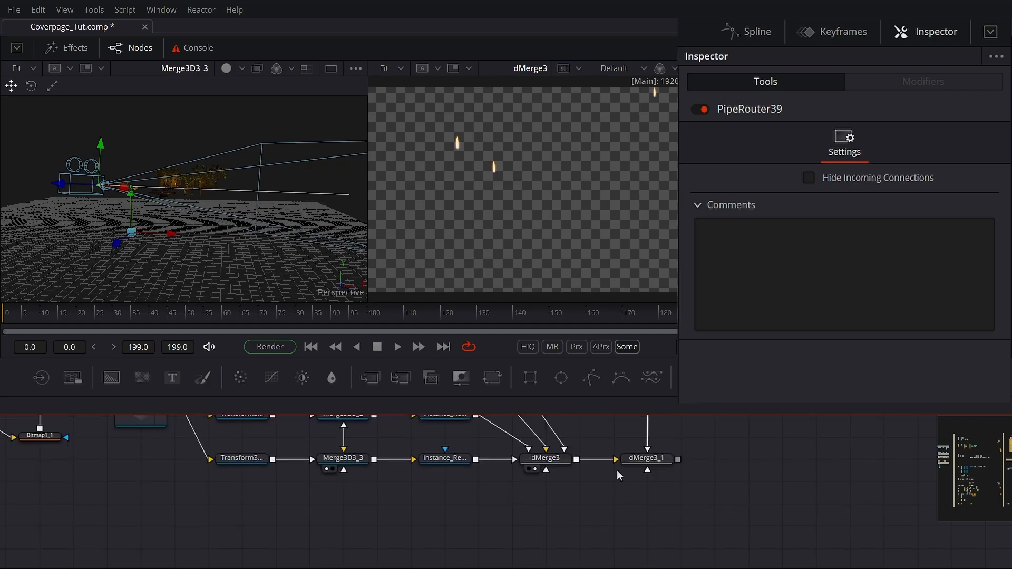
# Show dMerge3_1 in the second viewer and inspect the flames and the transparency around the candles
pyautogui.click(645, 461)
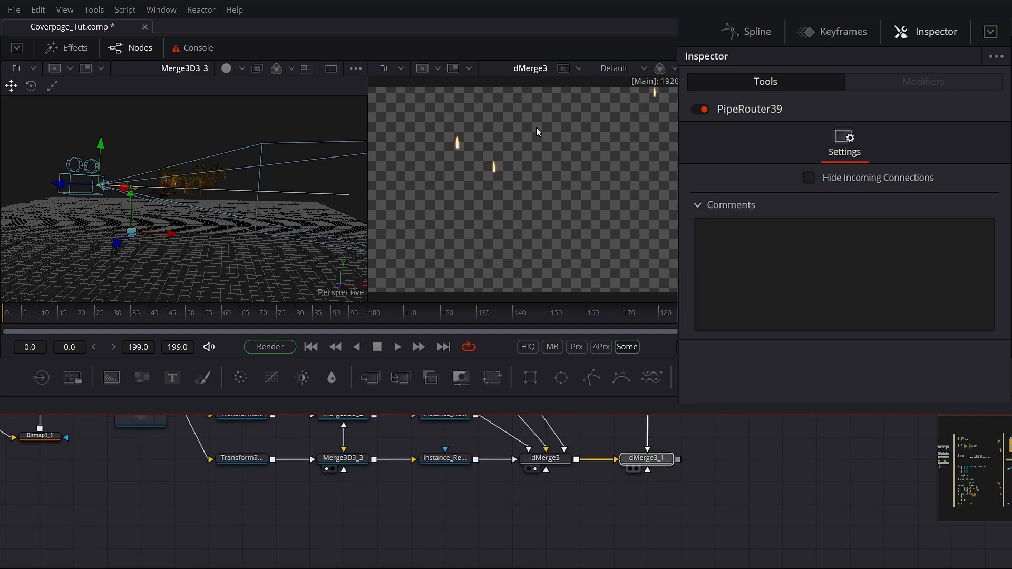
pyautogui.press('2')
pyautogui.scroll(3, 582, 198)
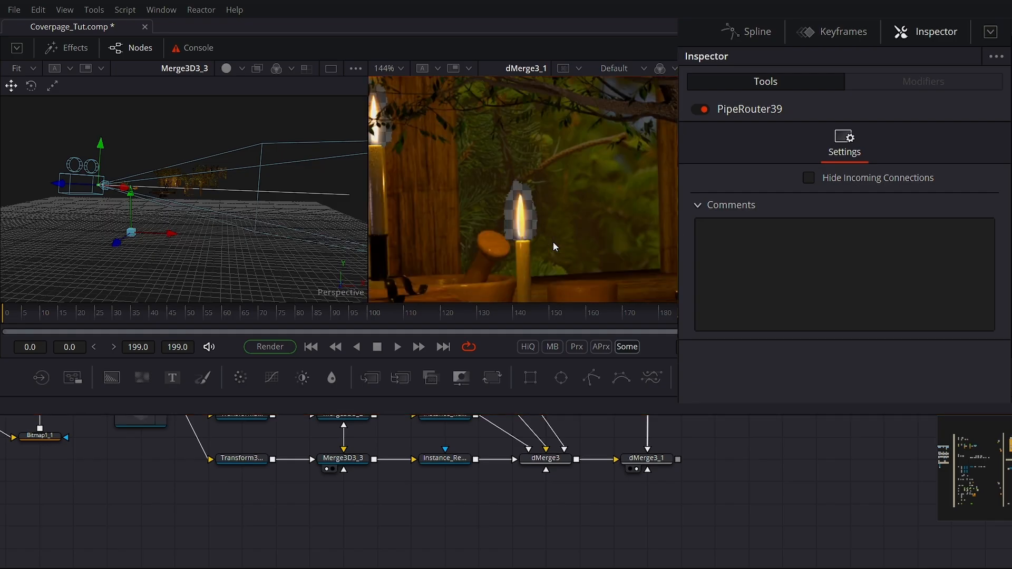
pyautogui.moveTo(552, 242); pyautogui.dragTo(633, 258)
pyautogui.scroll(3, 508, 169)
pyautogui.scroll(-3, 504, 153)
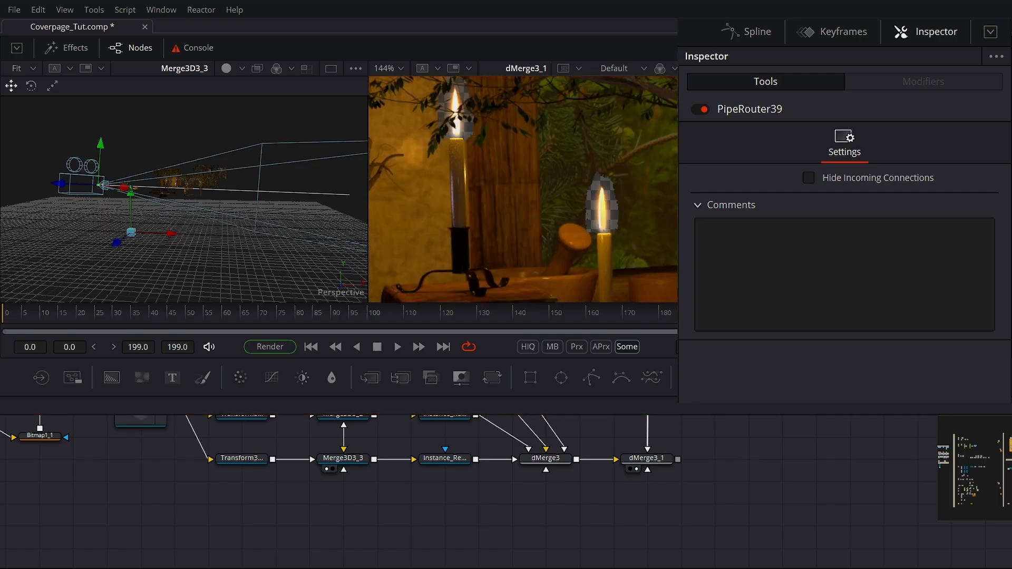
pyautogui.scroll(-3, 500, 157)
pyautogui.moveTo(474, 153); pyautogui.dragTo(196, 203)
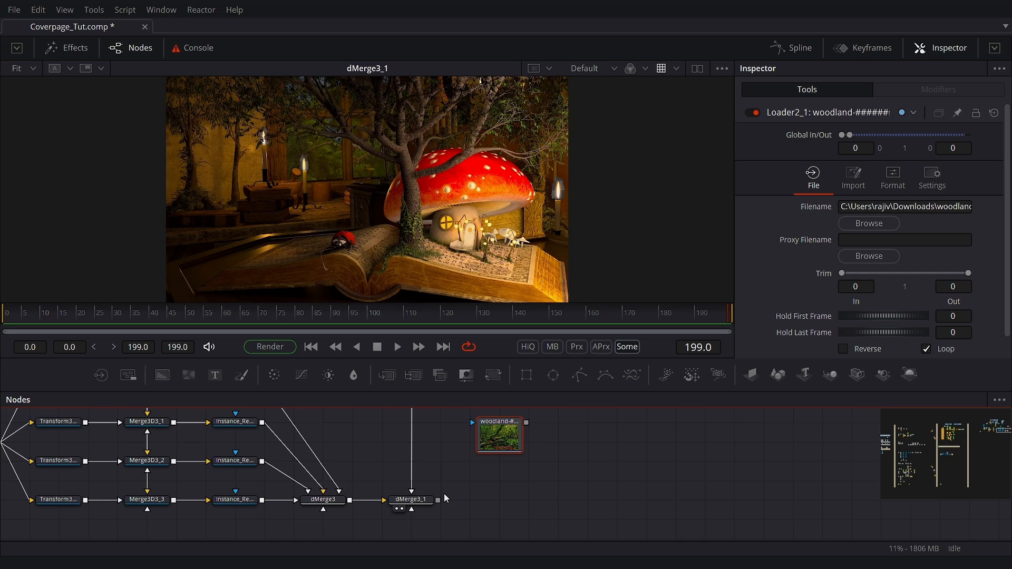
# Compare the woodland background image with the dMerge3_1 composite in the viewer
pyautogui.moveTo(502, 447); pyautogui.dragTo(442, 236)
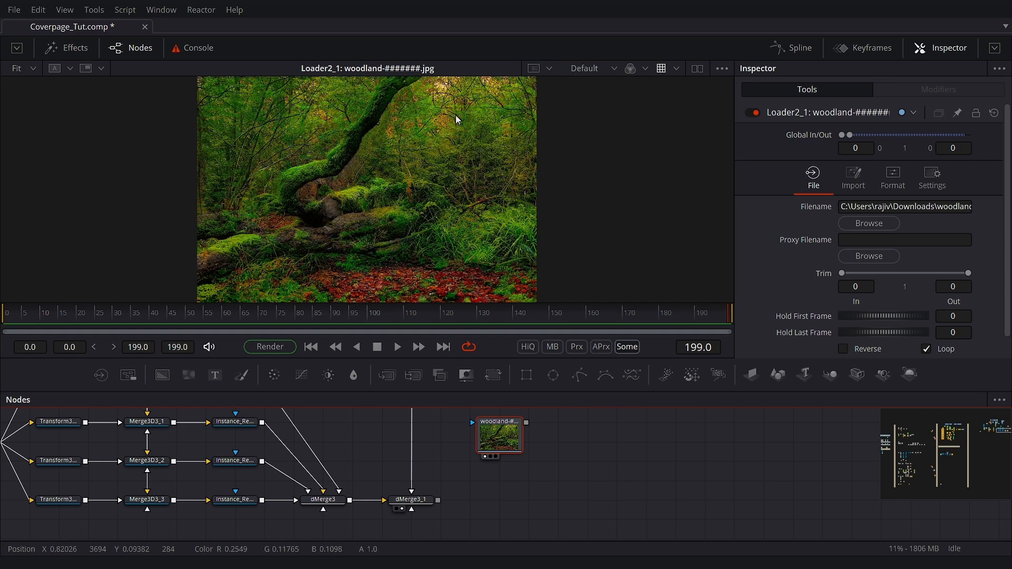
pyautogui.moveTo(424, 500); pyautogui.dragTo(441, 236)
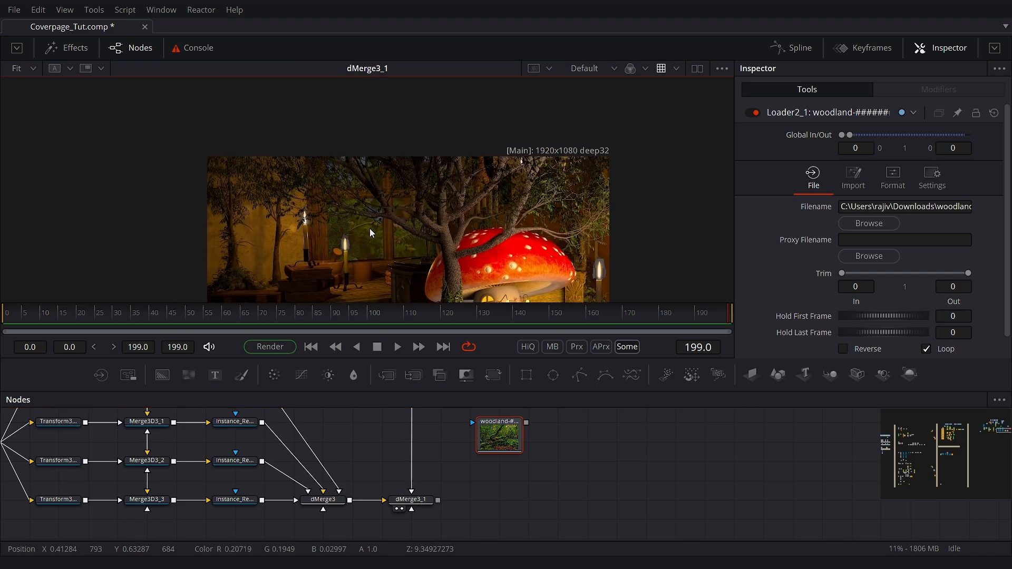
pyautogui.scroll(3, 327, 147)
pyautogui.click(498, 439)
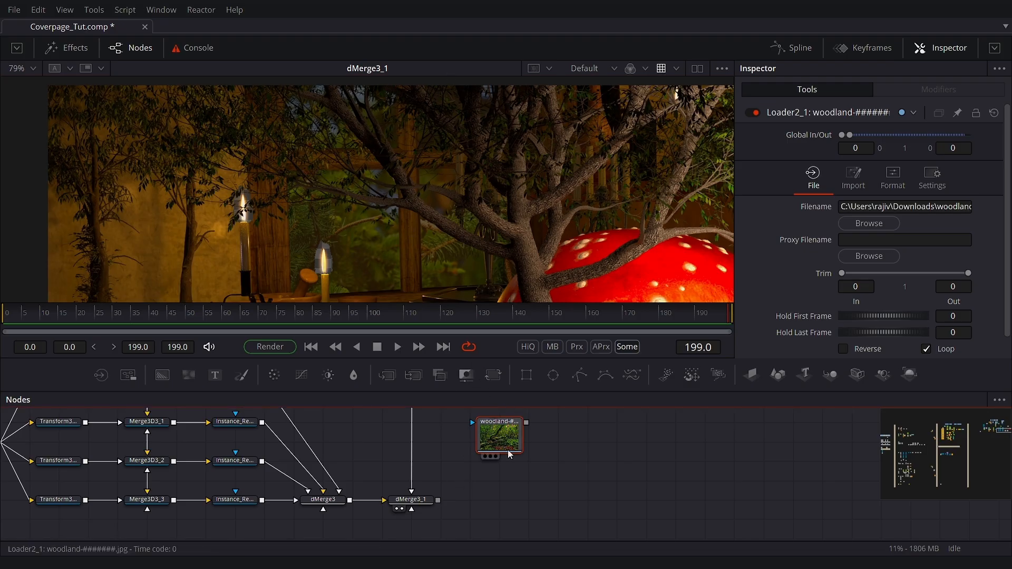
pyautogui.press('1')
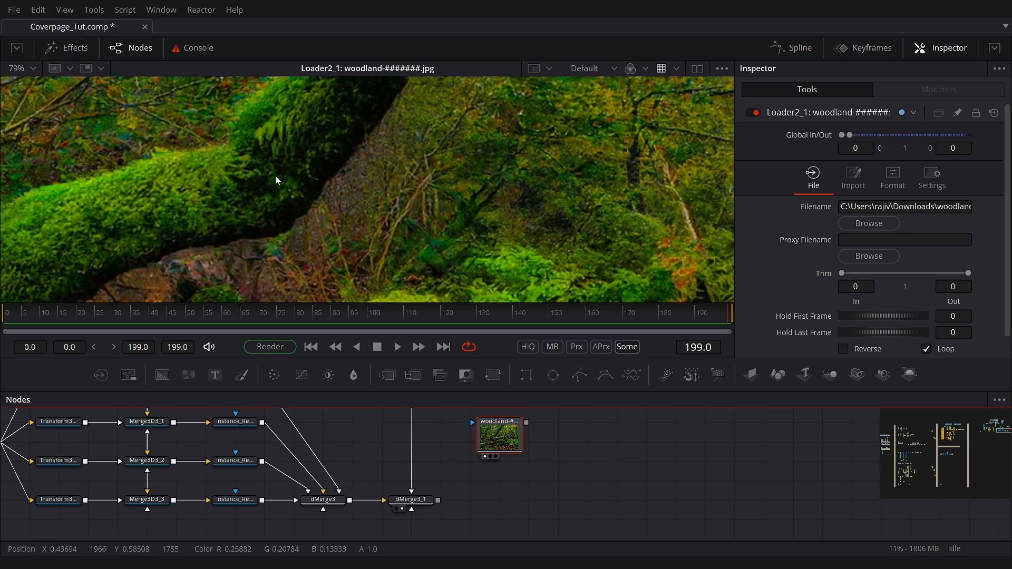
pyautogui.click(34, 68)
pyautogui.click(38, 87)
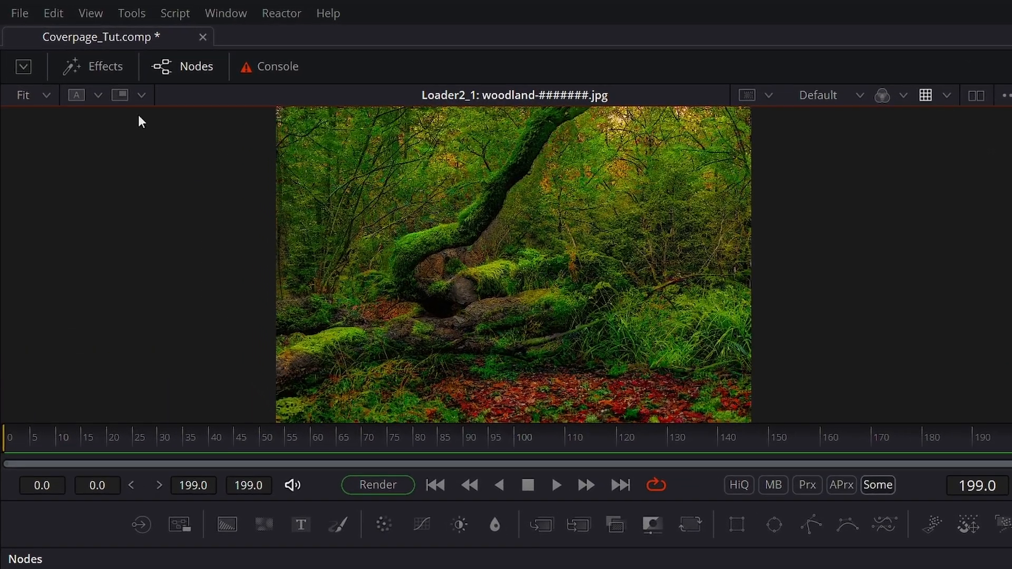
# Add an Image To Deep node below the woodland loader and connect the loader's output to it
pyautogui.click(79, 67)
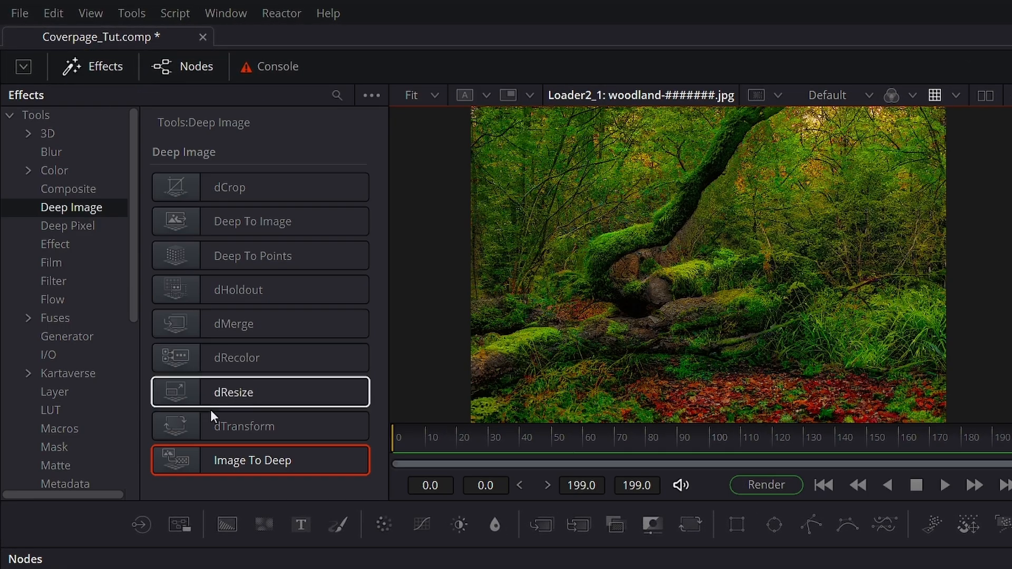
pyautogui.moveTo(175, 460); pyautogui.dragTo(693, 568)
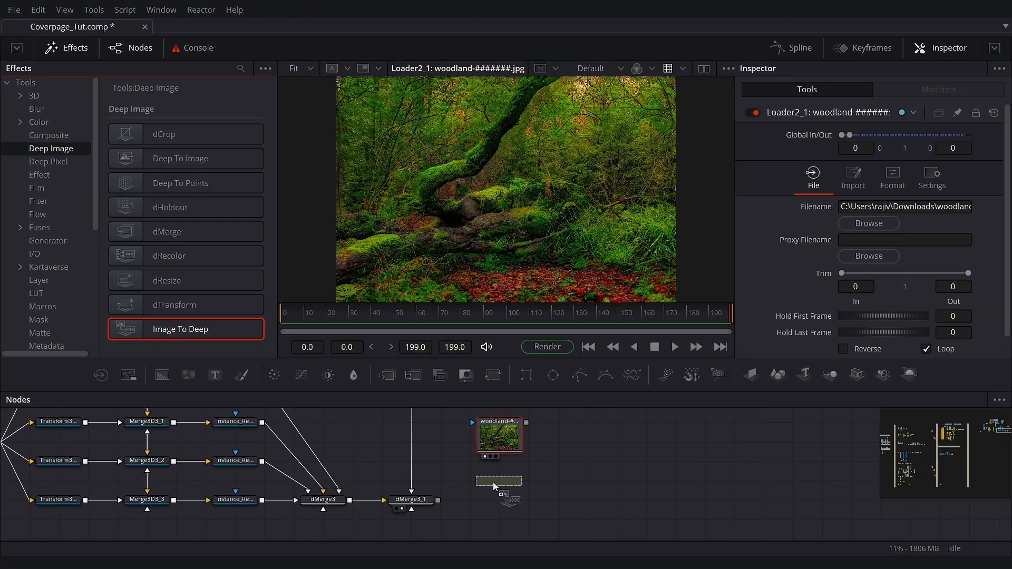
pyautogui.moveTo(496, 486); pyautogui.dragTo(496, 486)
pyautogui.click(64, 48)
pyautogui.moveTo(526, 423); pyautogui.dragTo(508, 505)
pyautogui.click(550, 518)
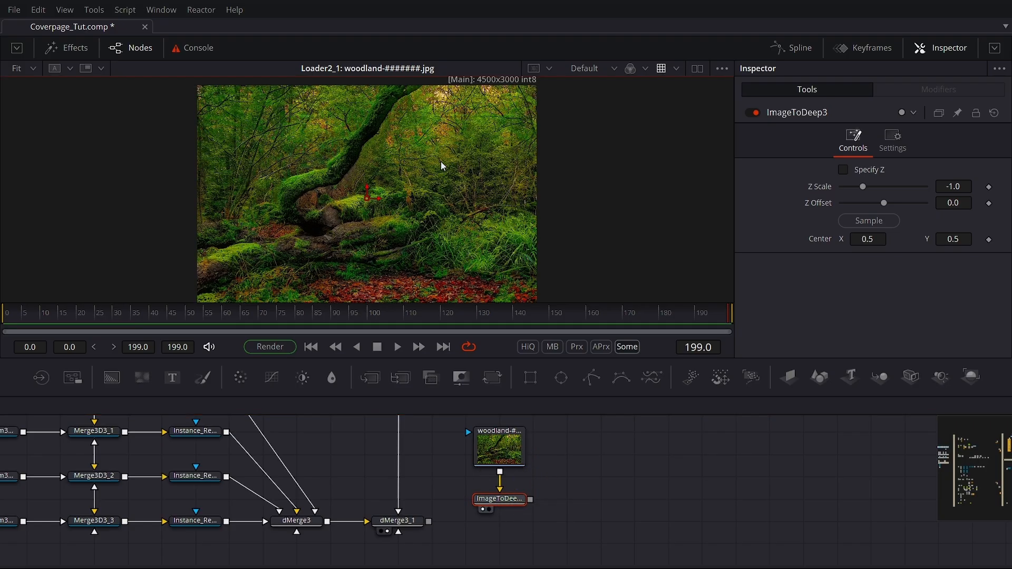
# Compare the format read-outs of ImageToDeep3 and the original woodland loader in the viewer
pyautogui.press('1')
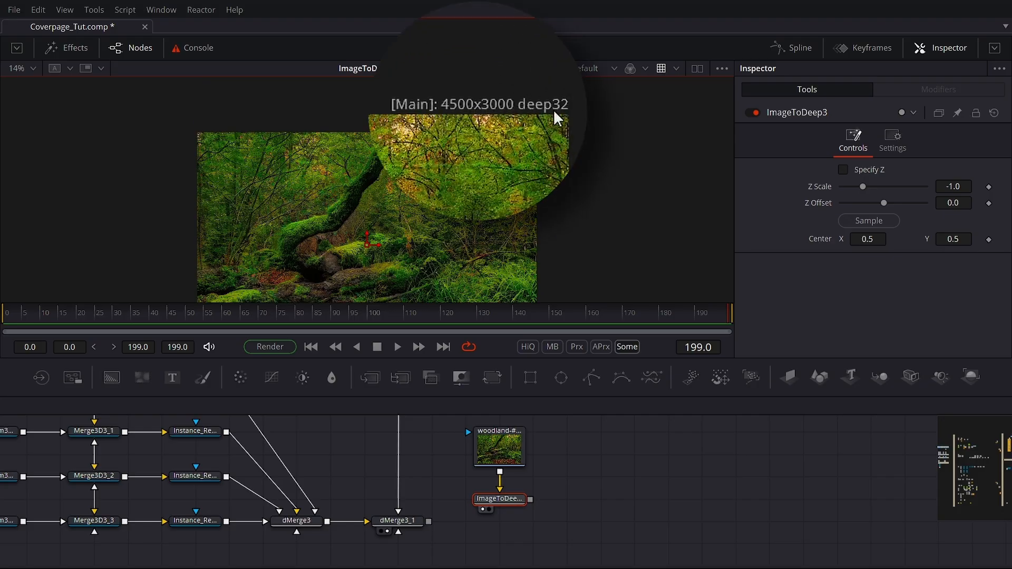
pyautogui.moveTo(510, 445); pyautogui.dragTo(447, 123)
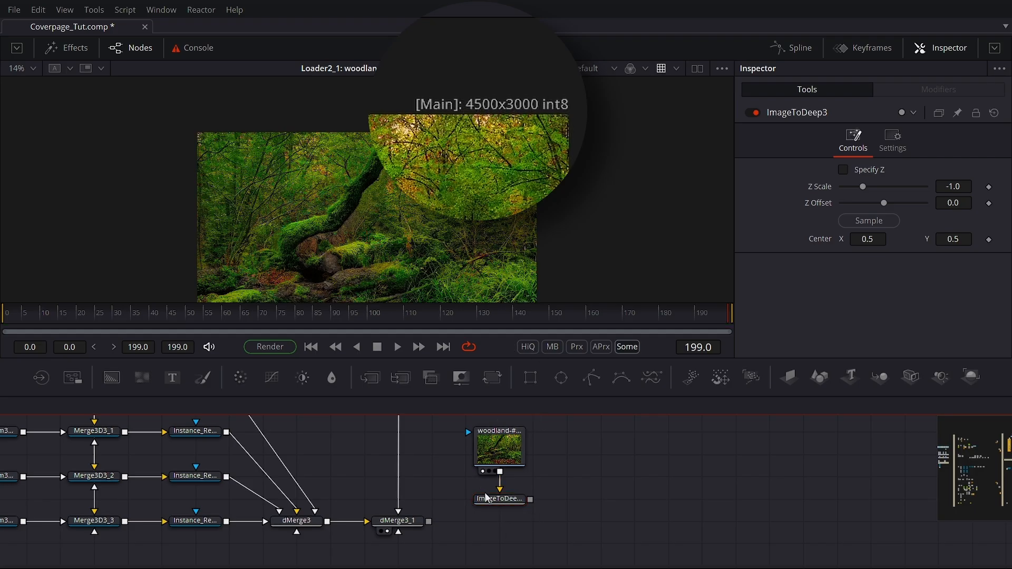
pyautogui.moveTo(498, 500); pyautogui.dragTo(481, 102)
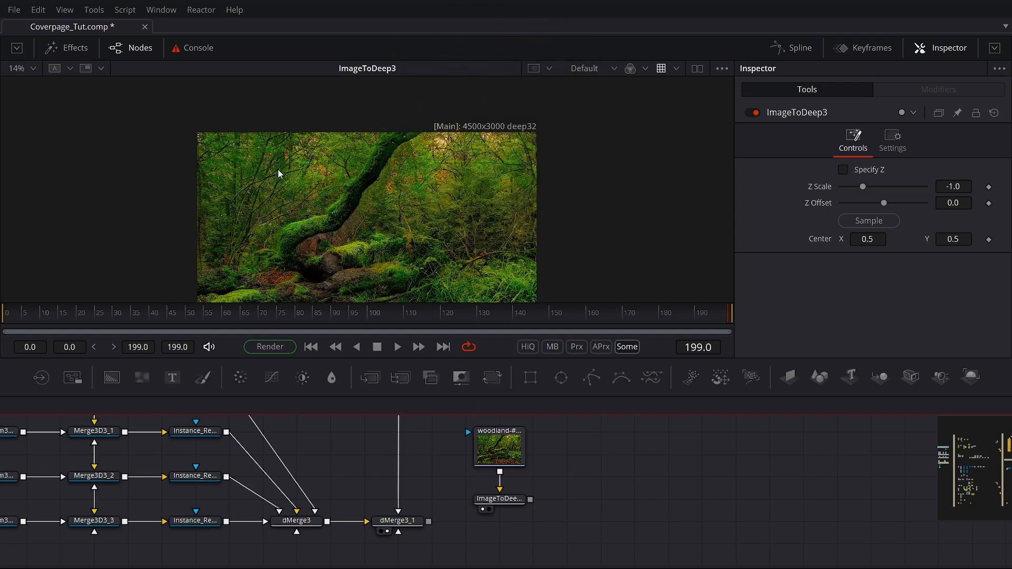
# Fit the image to the viewer and move the woodland loader and its Image To Deep node up together
pyautogui.click(20, 72)
pyautogui.click(23, 91)
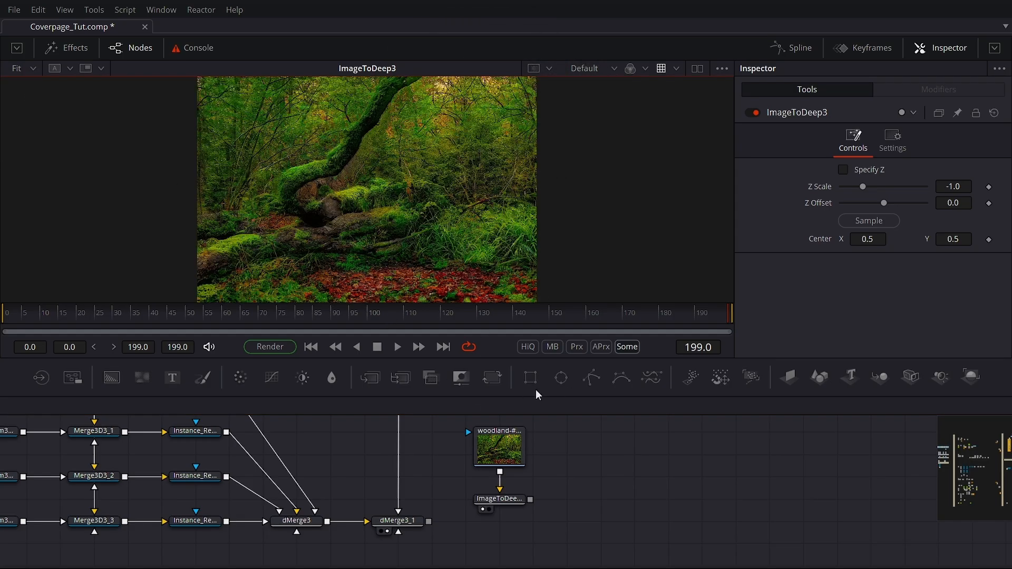
pyautogui.moveTo(576, 449); pyautogui.dragTo(501, 455)
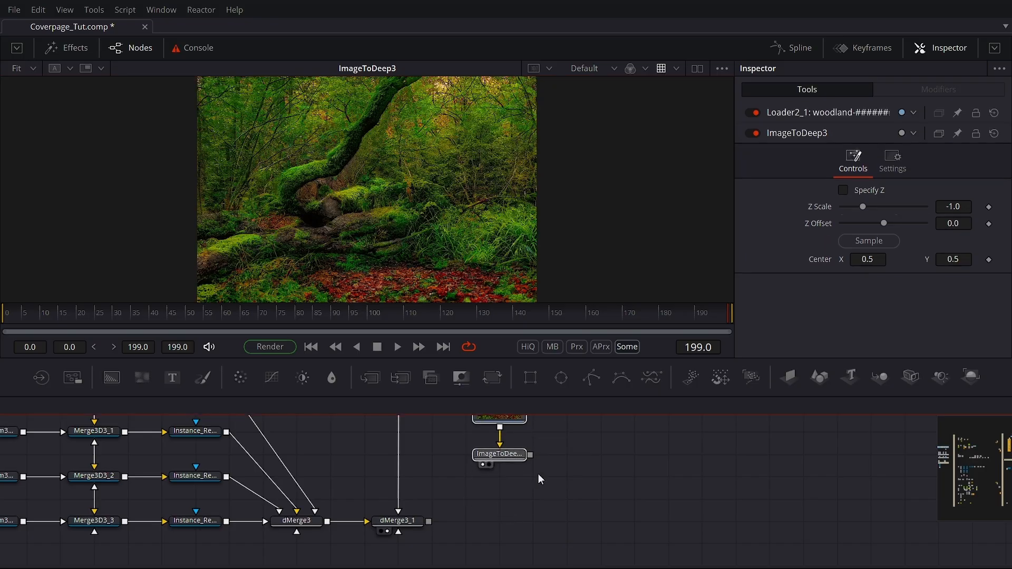
pyautogui.click(561, 483)
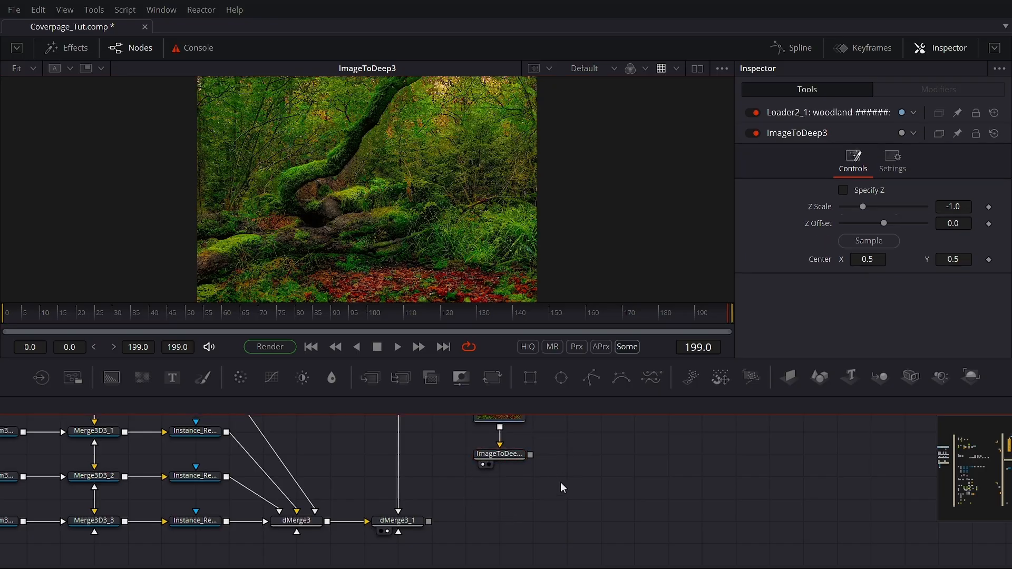
# Try shifting the depth of the woodland image with the Z Offset of ImageToDeep3
pyautogui.click(500, 455)
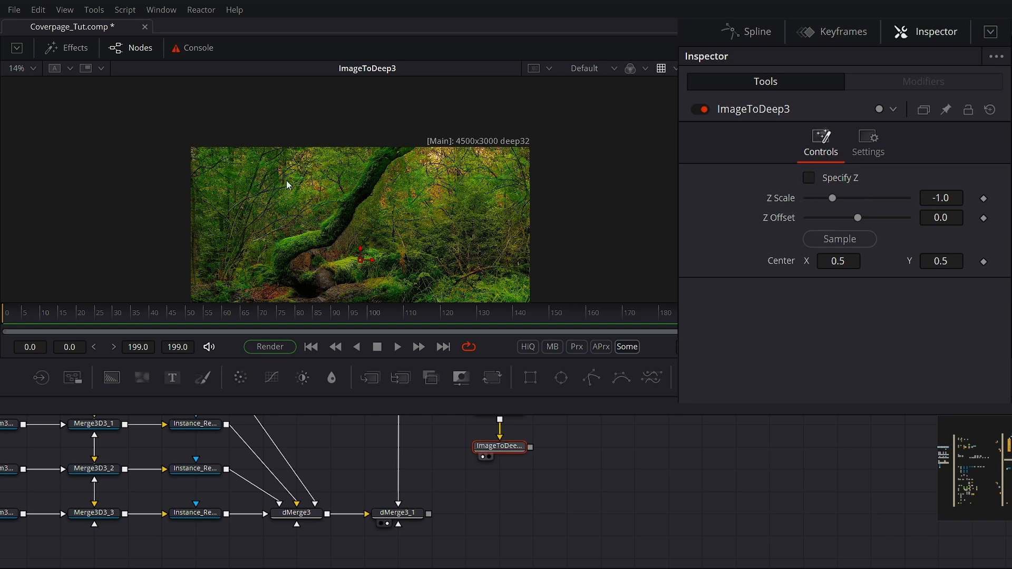
pyautogui.click(30, 69)
pyautogui.click(27, 83)
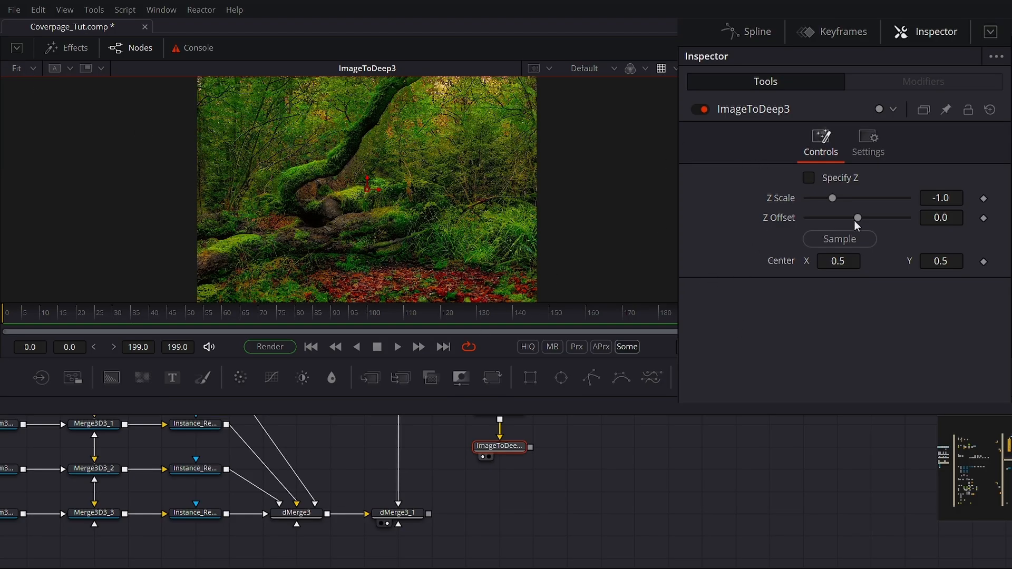
pyautogui.moveTo(857, 217); pyautogui.dragTo(831, 215)
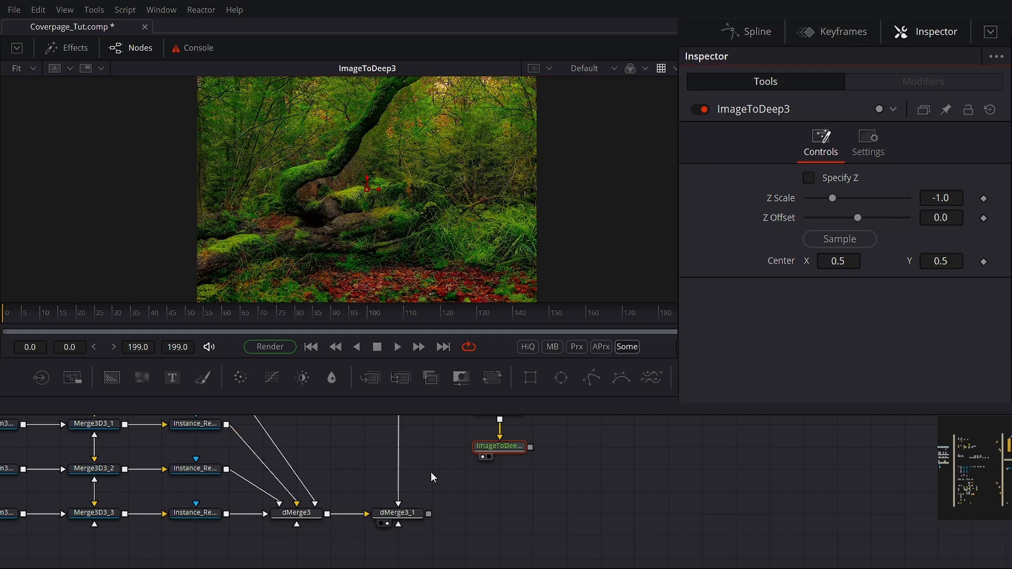
# Try merging ImageToDeep3 with dMerge3_1 through a new dMerge shown in the viewer, and delete that dMerge again
pyautogui.moveTo(530, 447); pyautogui.dragTo(429, 513)
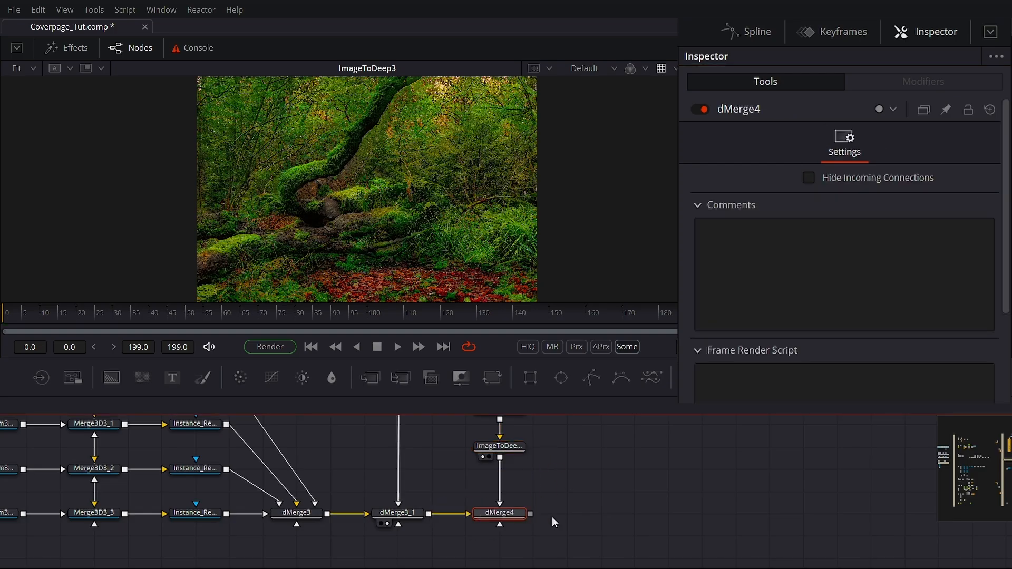
pyautogui.moveTo(507, 514); pyautogui.dragTo(426, 165)
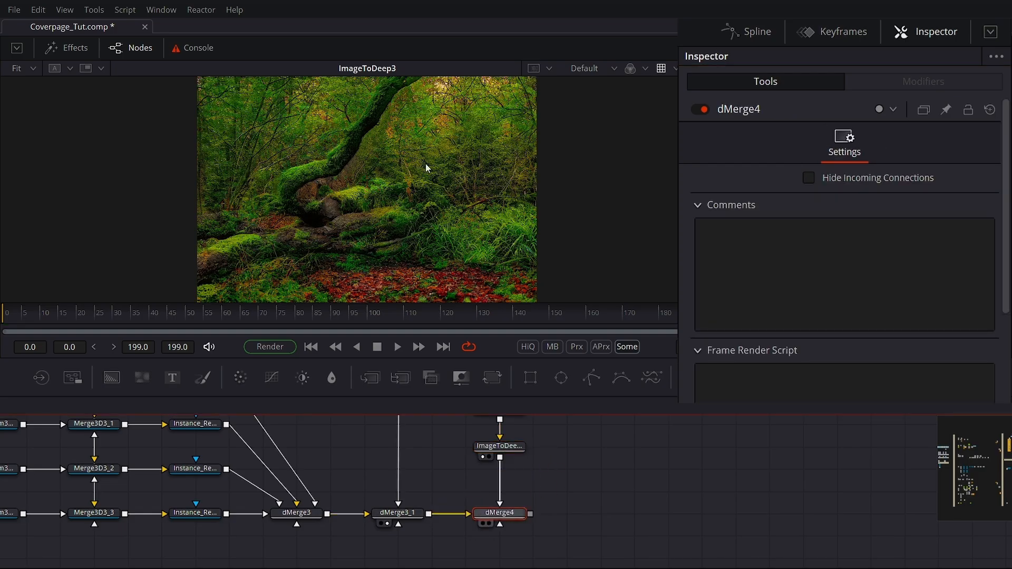
pyautogui.click(505, 449)
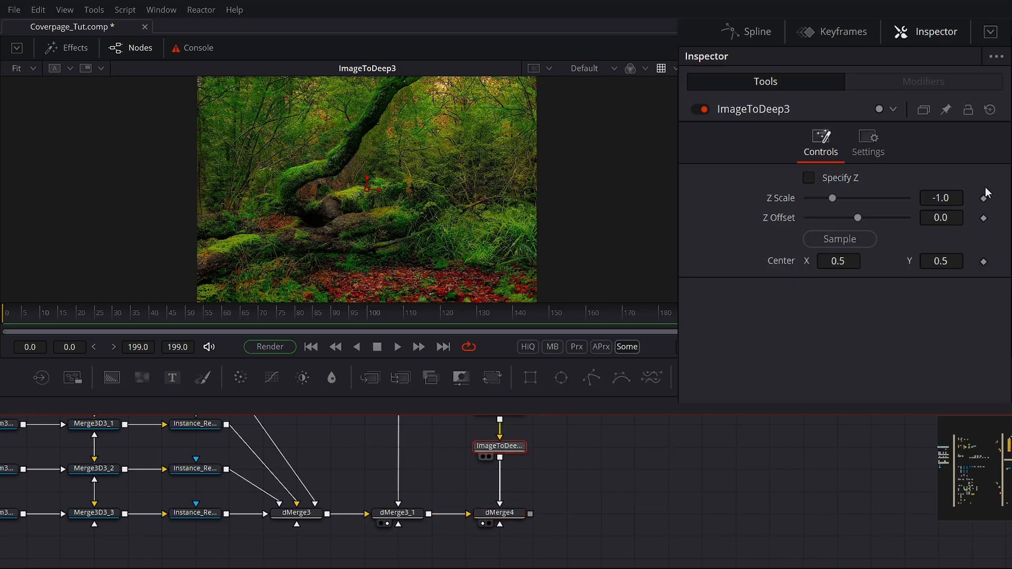
pyautogui.click(858, 218)
pyautogui.moveTo(861, 219)
pyautogui.mouseDown()
pyautogui.moveTo(873, 217)
pyautogui.moveTo(860, 220)
pyautogui.mouseUp()
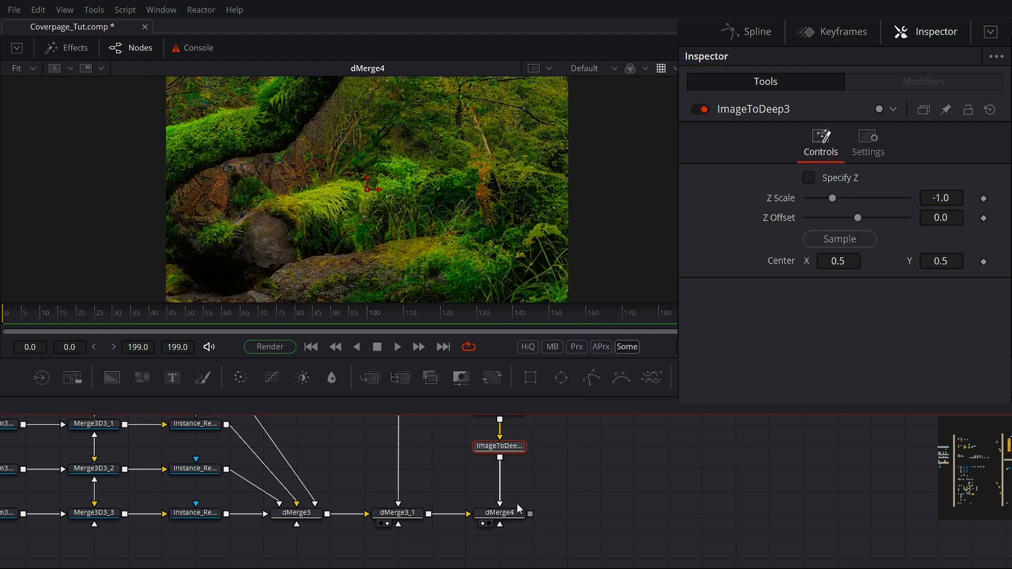
pyautogui.moveTo(578, 484); pyautogui.dragTo(484, 520)
pyautogui.press('Delete')
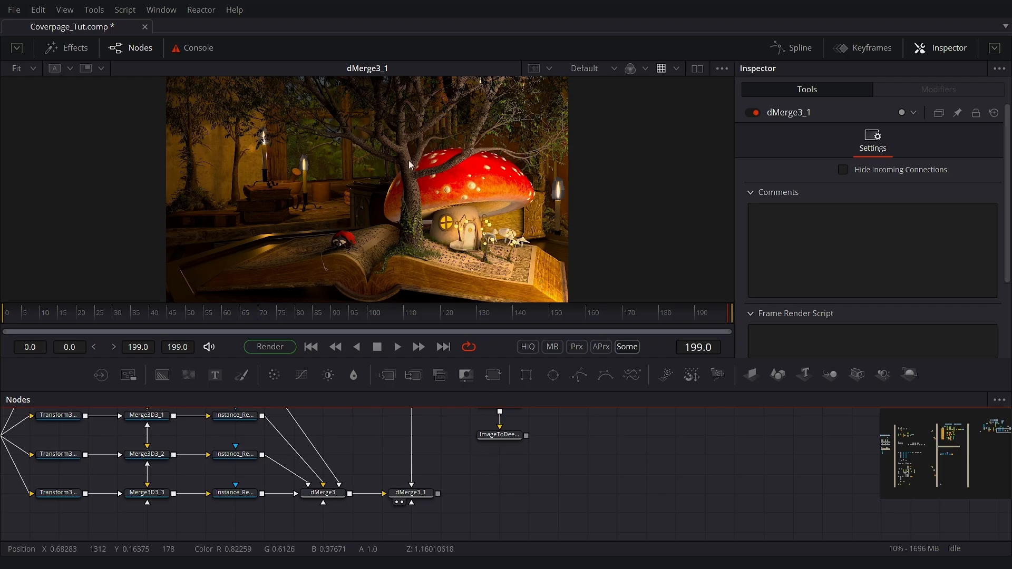
# Compare the resolutions of ImageToDeep3 and the dMerge3_1 composite in the viewer
pyautogui.moveTo(505, 439); pyautogui.dragTo(429, 183)
pyautogui.scroll(3, 501, 151)
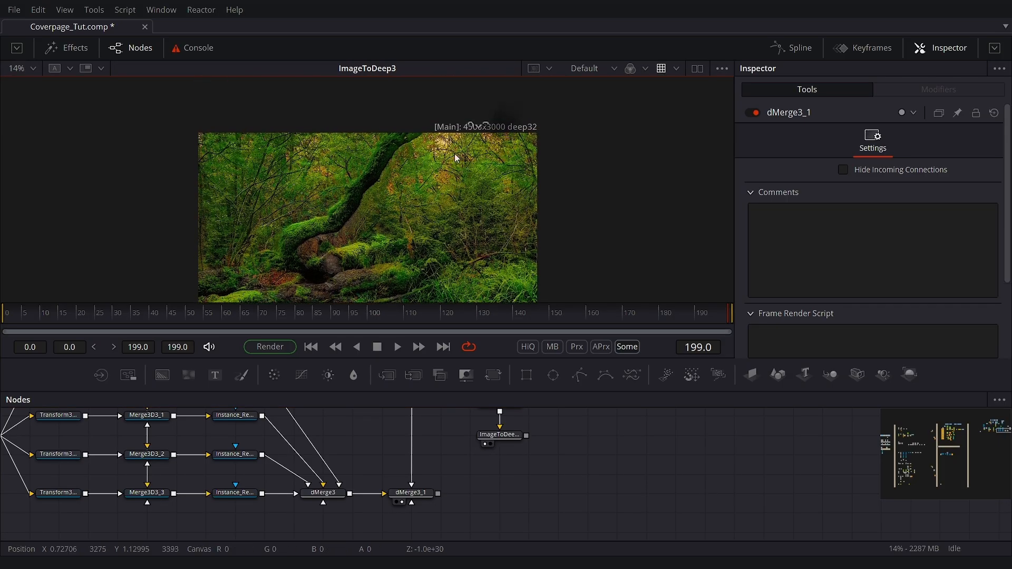
pyautogui.moveTo(414, 493); pyautogui.dragTo(358, 163)
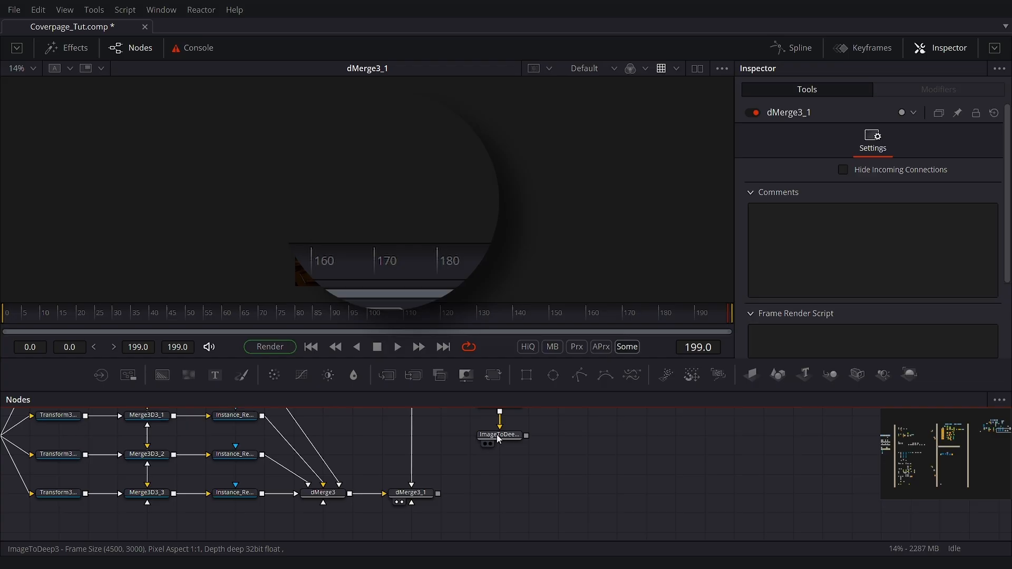
pyautogui.moveTo(490, 281); pyautogui.dragTo(489, 247)
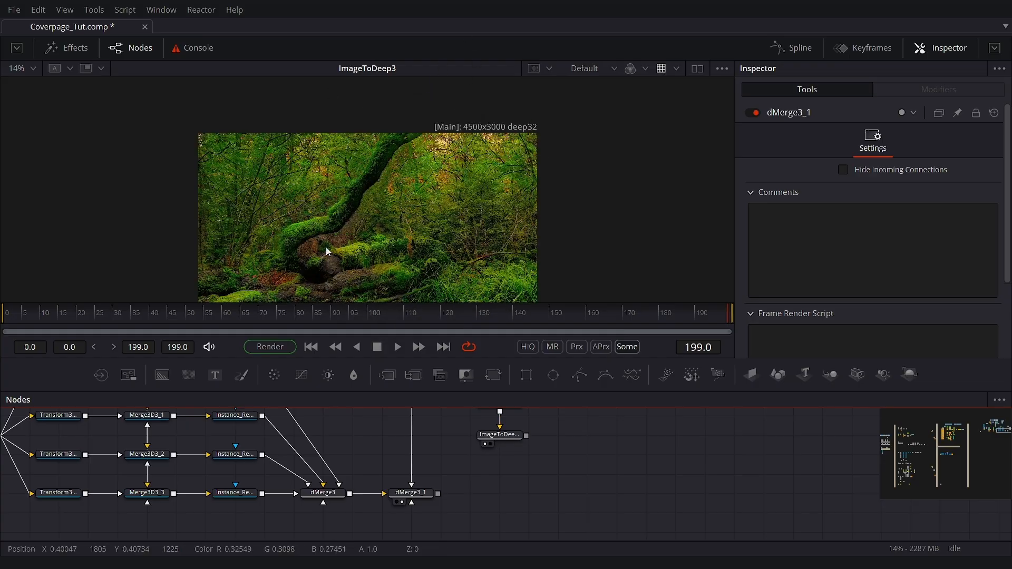
pyautogui.scroll(-3, 327, 252)
pyautogui.click(27, 68)
pyautogui.click(37, 91)
pyautogui.click(421, 496)
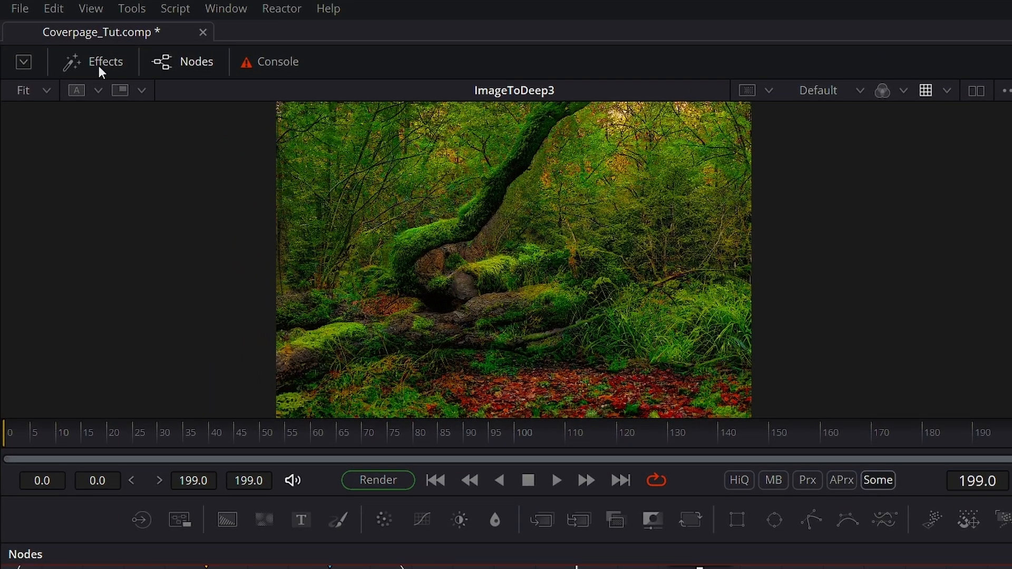
# Add a dResize node at 1920 by 1080 below ImageToDeep3 and feed ImageToDeep3 into it
pyautogui.click(72, 47)
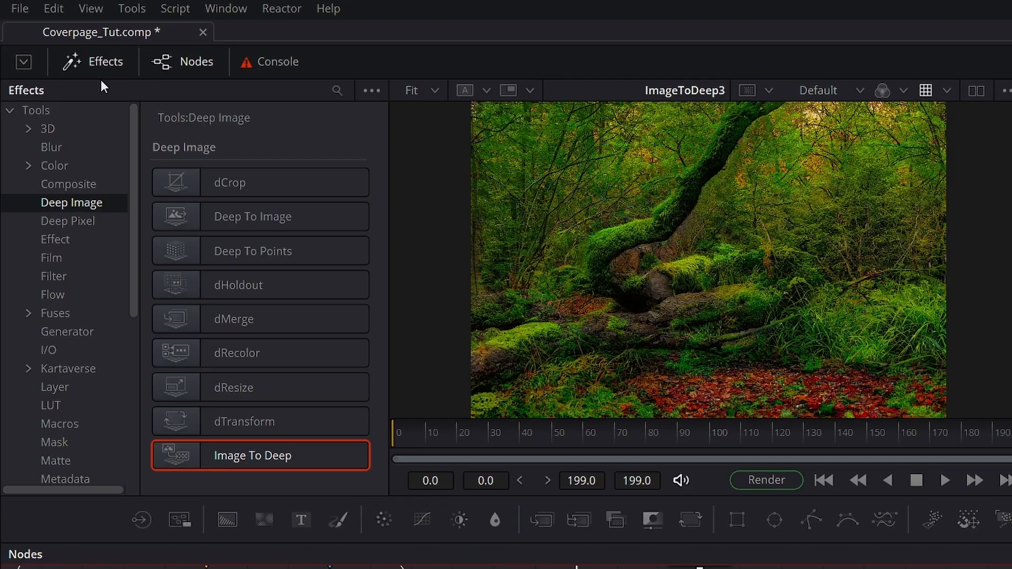
pyautogui.moveTo(233, 387); pyautogui.dragTo(667, 568)
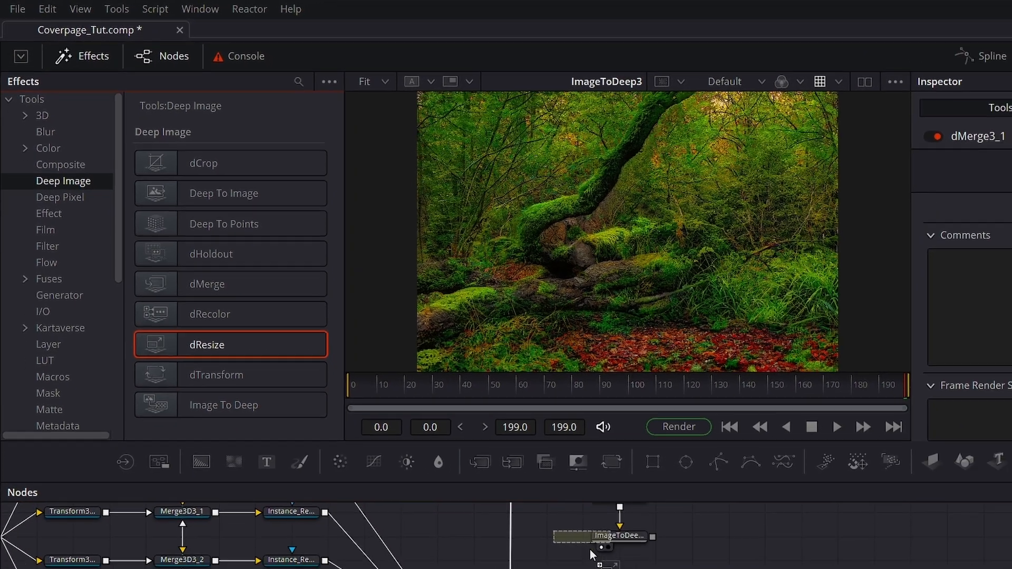
pyautogui.moveTo(592, 555); pyautogui.dragTo(600, 568)
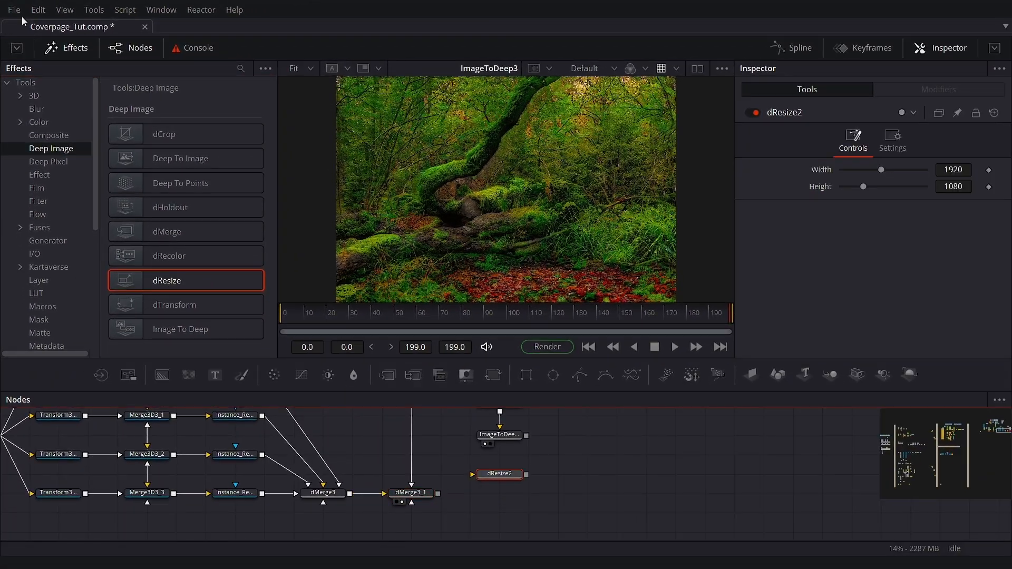
pyautogui.click(72, 47)
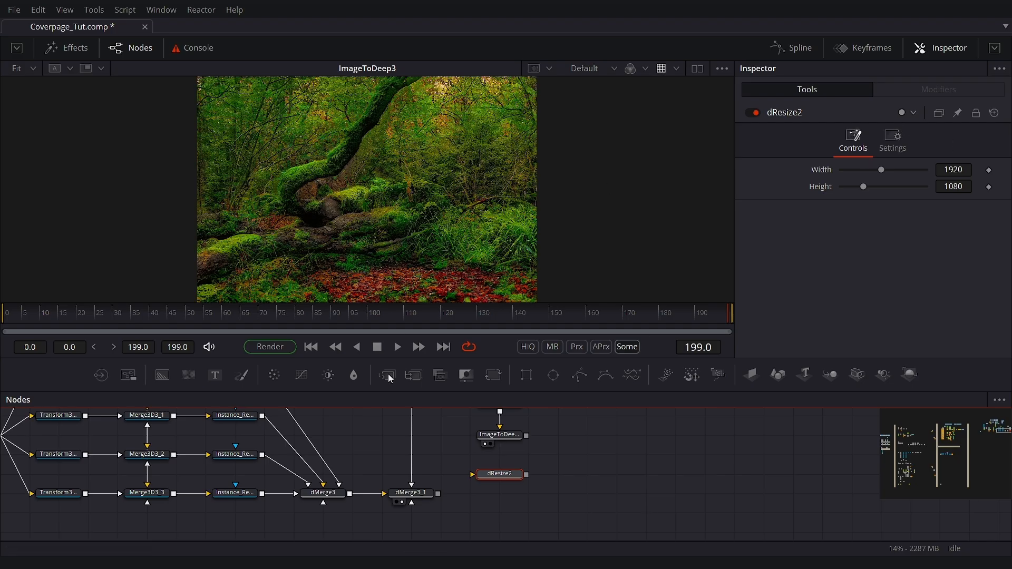
pyautogui.moveTo(526, 436); pyautogui.dragTo(496, 477)
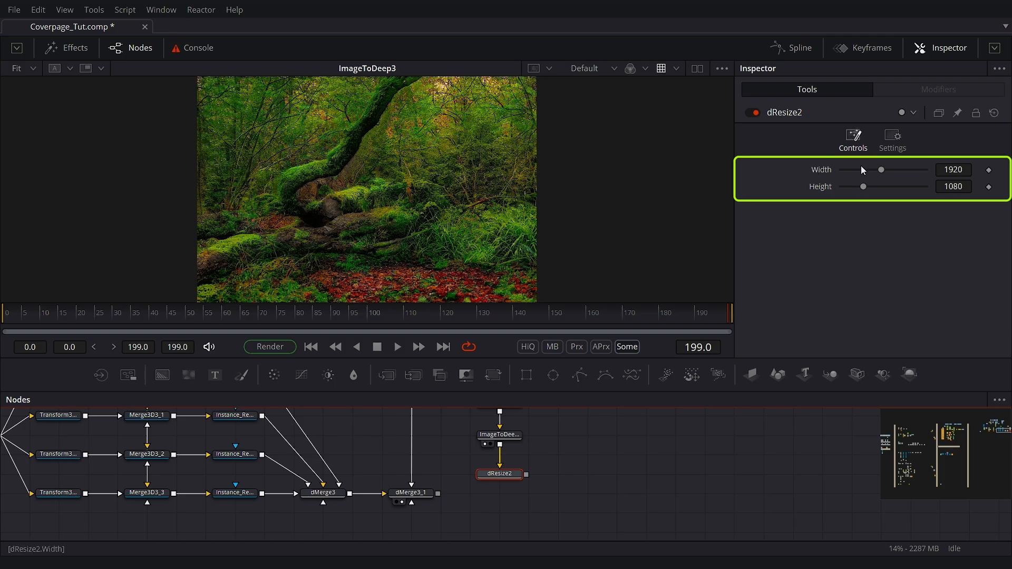
# Check the resolution of ImageToDeep3 against the output of dResize2 in the viewer
pyautogui.moveTo(484, 201); pyautogui.dragTo(486, 234)
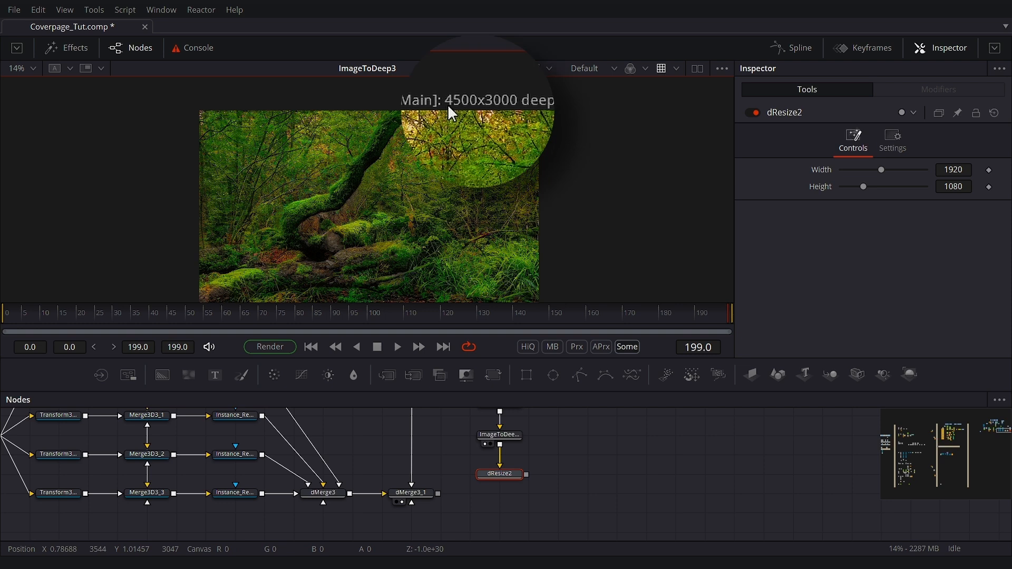
pyautogui.moveTo(510, 477); pyautogui.dragTo(491, 321)
pyautogui.moveTo(465, 180); pyautogui.dragTo(465, 180)
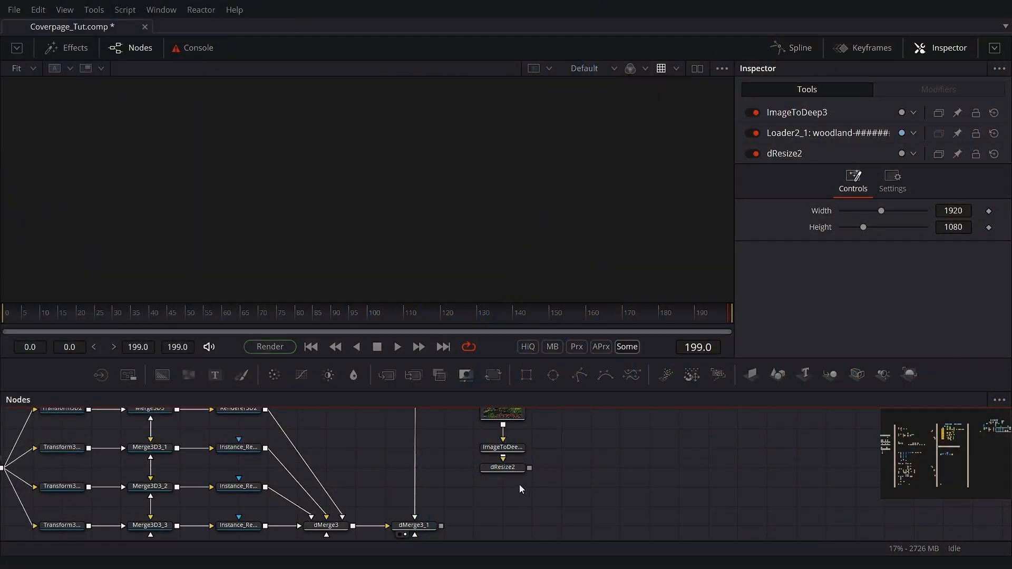
# Inspect the transparency around the candle flames in dMerge3_1 and examine the DeepToPoints3 point cloud from another angle
pyautogui.moveTo(435, 530); pyautogui.dragTo(424, 179)
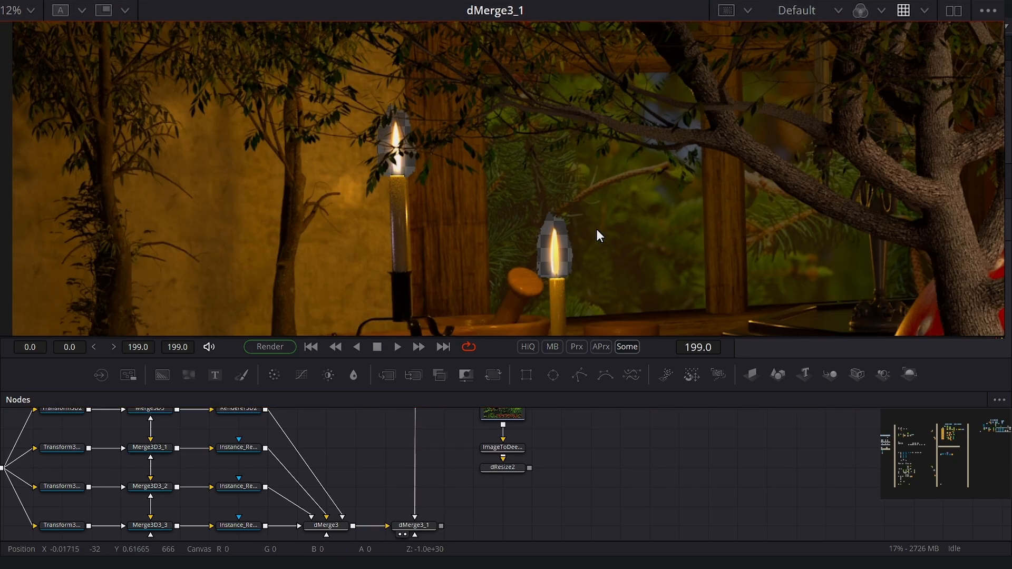
pyautogui.scroll(2, 681, 238)
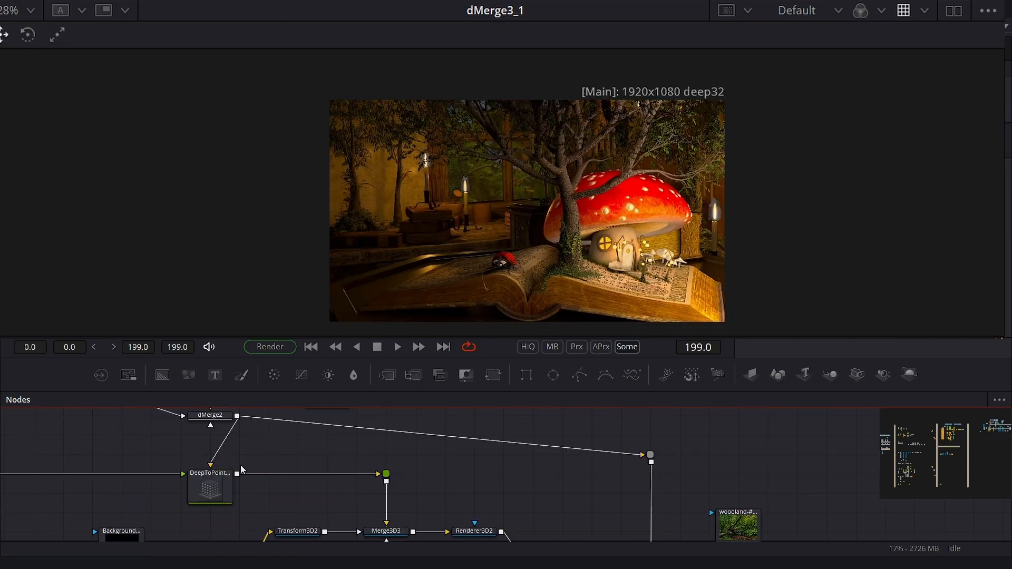
pyautogui.click(199, 488)
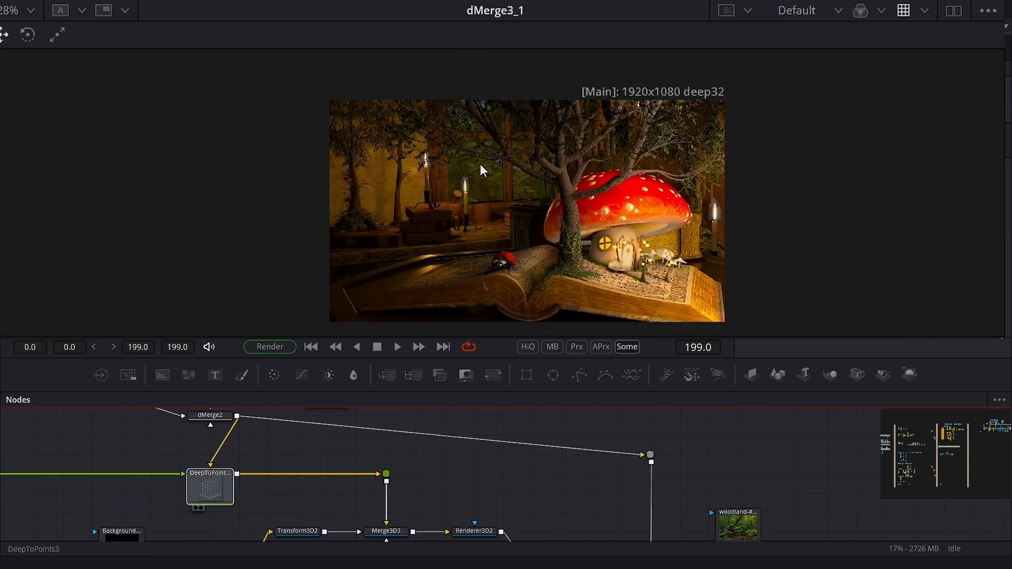
pyautogui.press('1')
pyautogui.moveTo(609, 203); pyautogui.dragTo(613, 85)
pyautogui.moveTo(544, 192); pyautogui.dragTo(645, 213)
pyautogui.moveTo(590, 229); pyautogui.dragTo(501, 253)
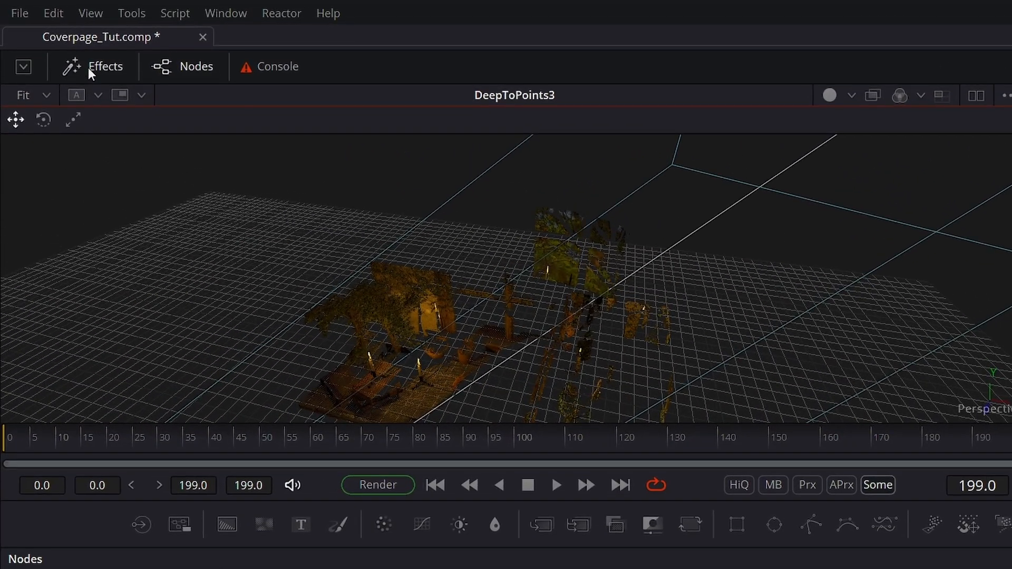
# Add a dCrop node beside dMerge2 in the node tree
pyautogui.click(74, 57)
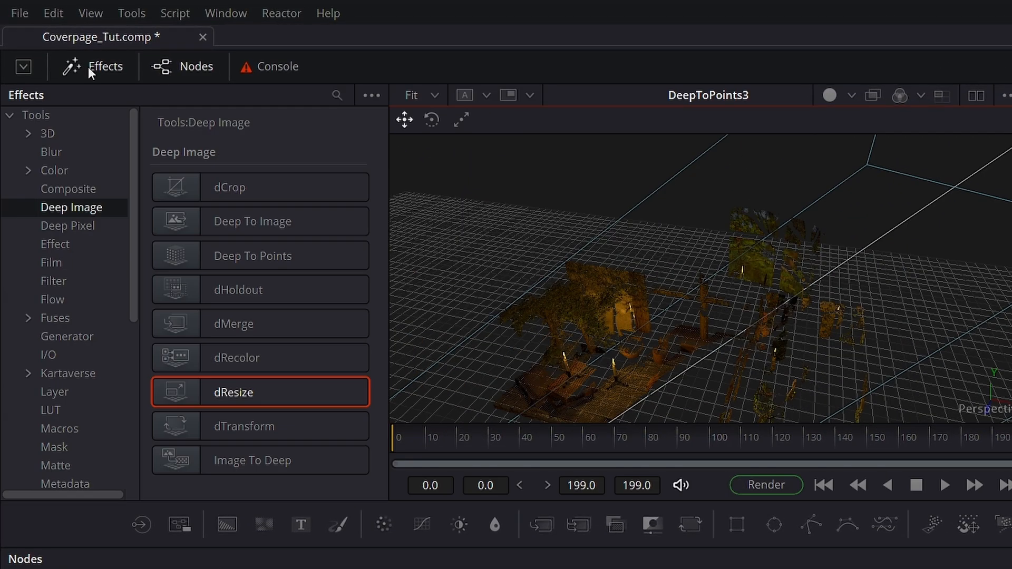
pyautogui.moveTo(206, 197); pyautogui.dragTo(323, 549)
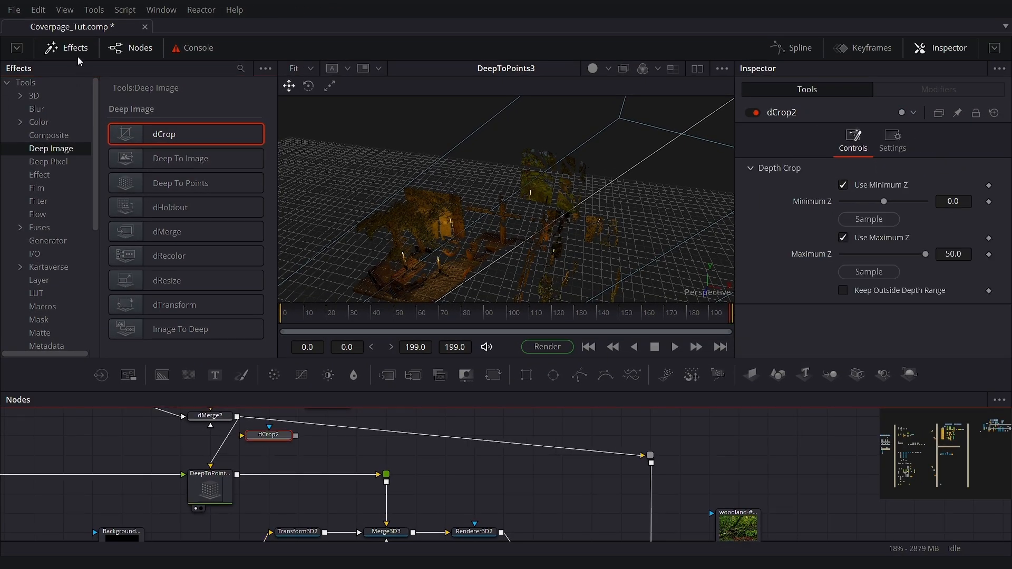
pyautogui.click(76, 55)
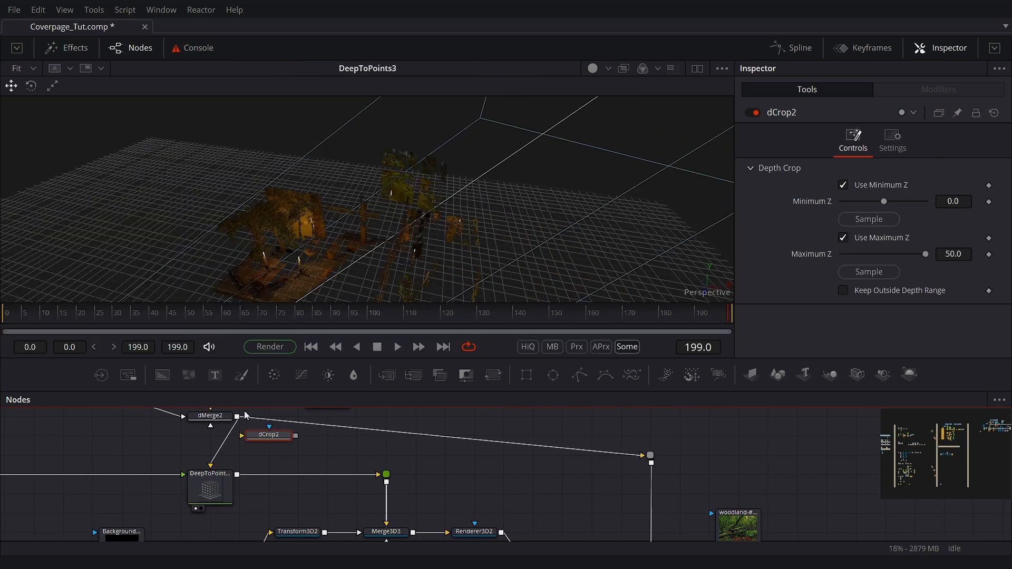
# Insert dCrop2 into the connection between dMerge2 and DeepToPoints3 and display it in the second viewer
pyautogui.moveTo(268, 437)
pyautogui.mouseDown()
pyautogui.moveTo(221, 447)
pyautogui.moveTo(250, 443)
pyautogui.mouseUp()
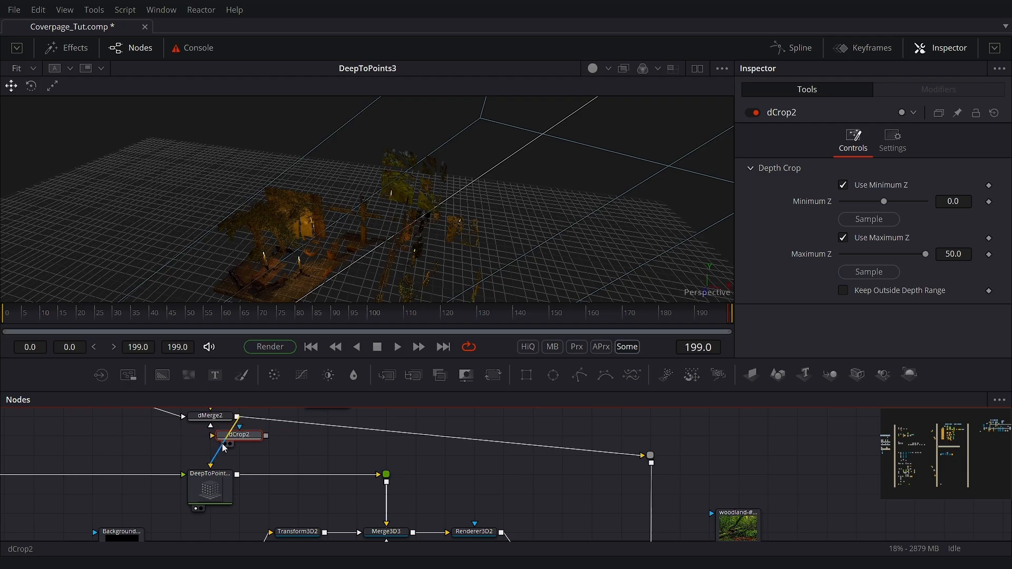
pyautogui.press('2')
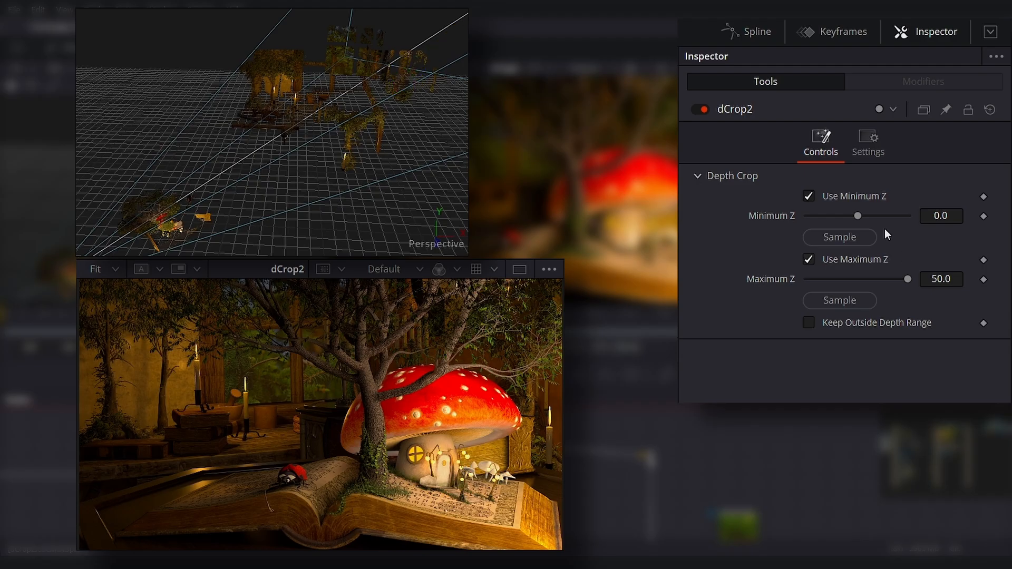
# Try a Minimum Z of -0.1 on dCrop2, and restore the parameter's default value
pyautogui.click(809, 197)
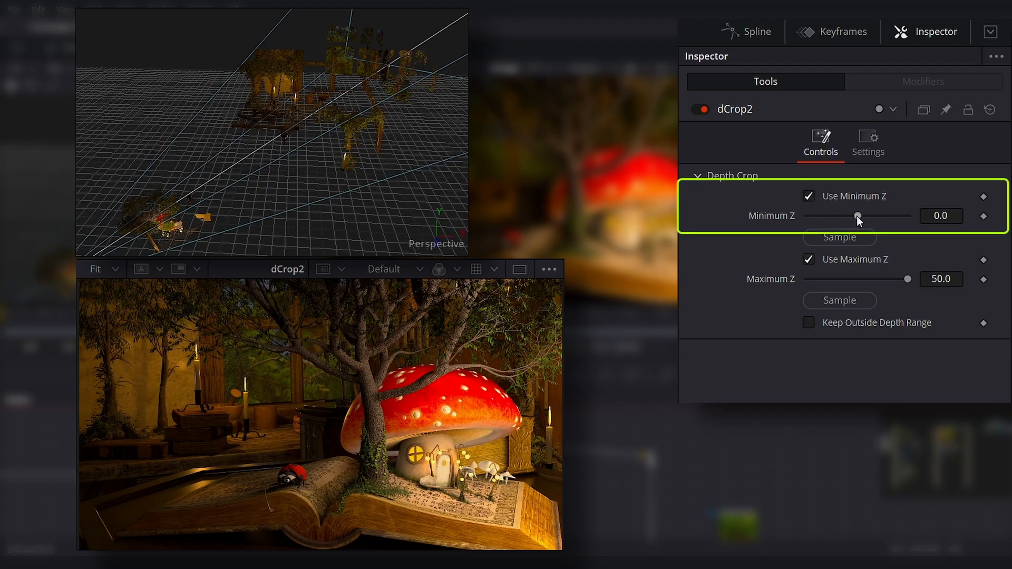
pyautogui.moveTo(858, 216)
pyautogui.mouseDown()
pyautogui.moveTo(844, 218)
pyautogui.moveTo(915, 222)
pyautogui.moveTo(861, 229)
pyautogui.mouseUp()
pyautogui.moveTo(954, 212); pyautogui.dragTo(930, 215)
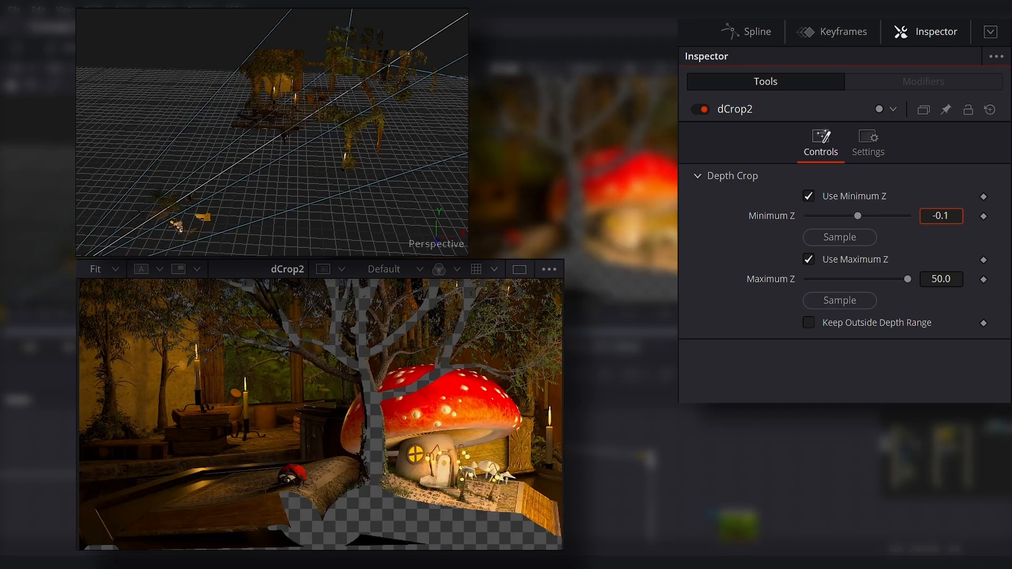
pyautogui.doubleClick(767, 219)
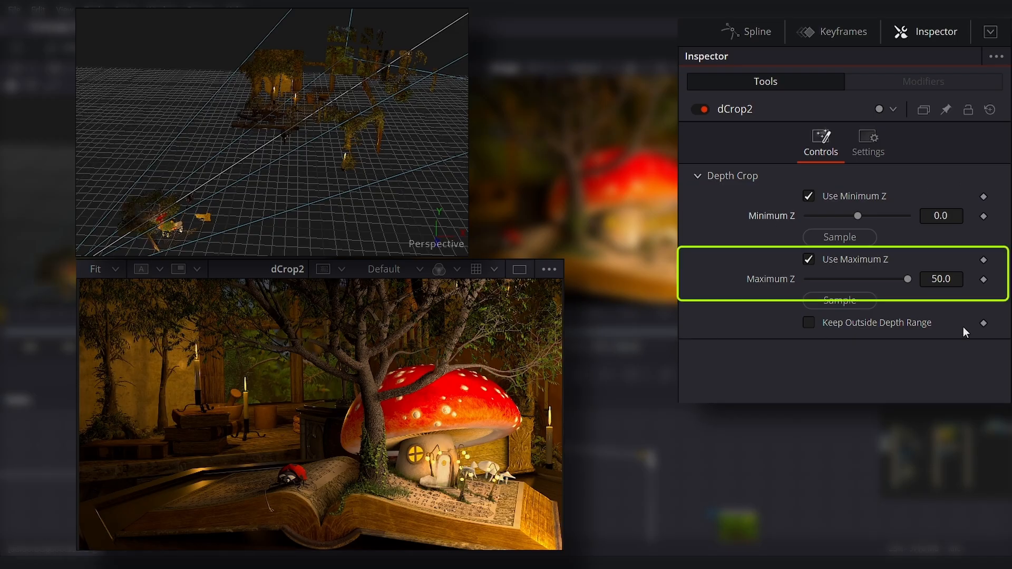
# Lower dCrop2's Maximum Z gradually to 7.68 while examining the cropped point cloud from several angles
pyautogui.moveTo(944, 285)
pyautogui.mouseDown()
pyautogui.moveTo(924, 284)
pyautogui.moveTo(935, 279)
pyautogui.mouseUp()
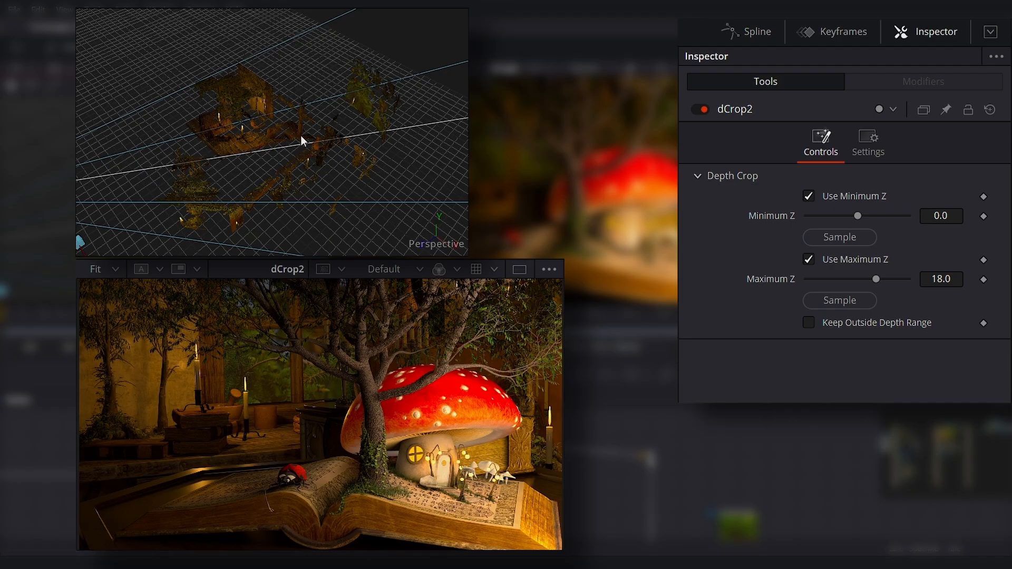
pyautogui.moveTo(302, 135); pyautogui.dragTo(390, 97)
pyautogui.moveTo(347, 133)
pyautogui.mouseDown()
pyautogui.moveTo(210, 181)
pyautogui.moveTo(399, 172)
pyautogui.mouseUp()
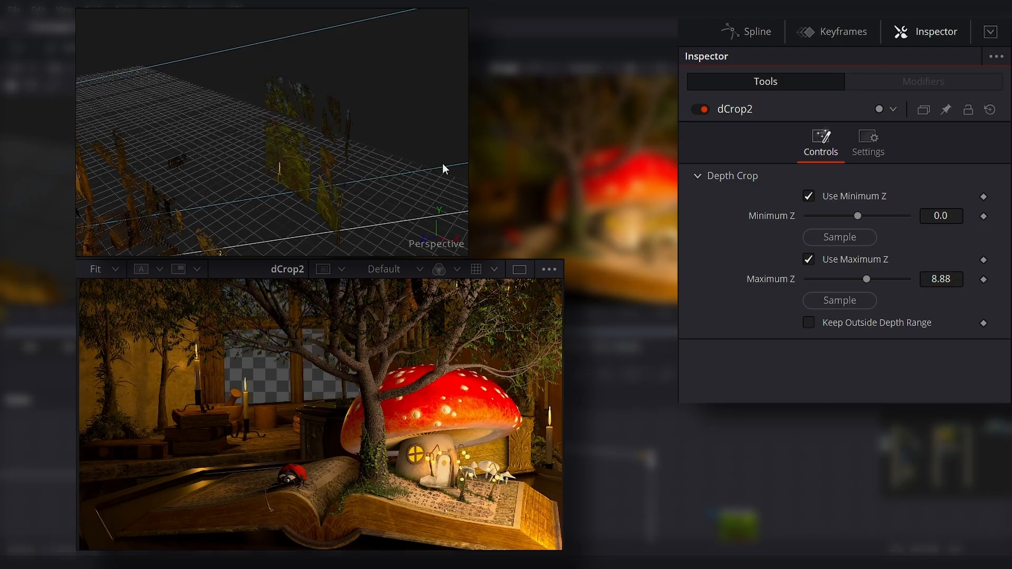
pyautogui.moveTo(442, 163); pyautogui.dragTo(333, 164)
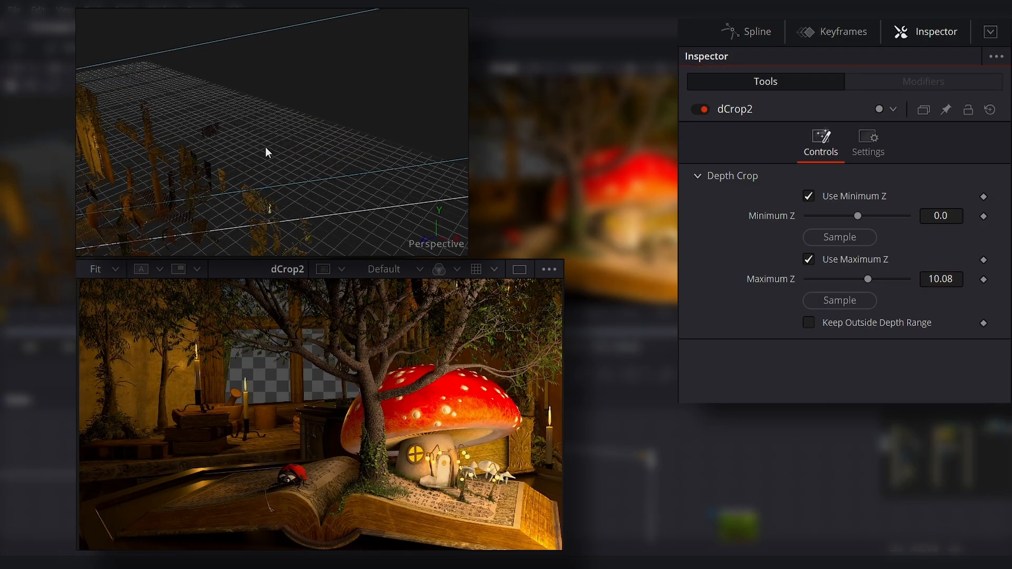
pyautogui.moveTo(940, 279); pyautogui.dragTo(929, 279)
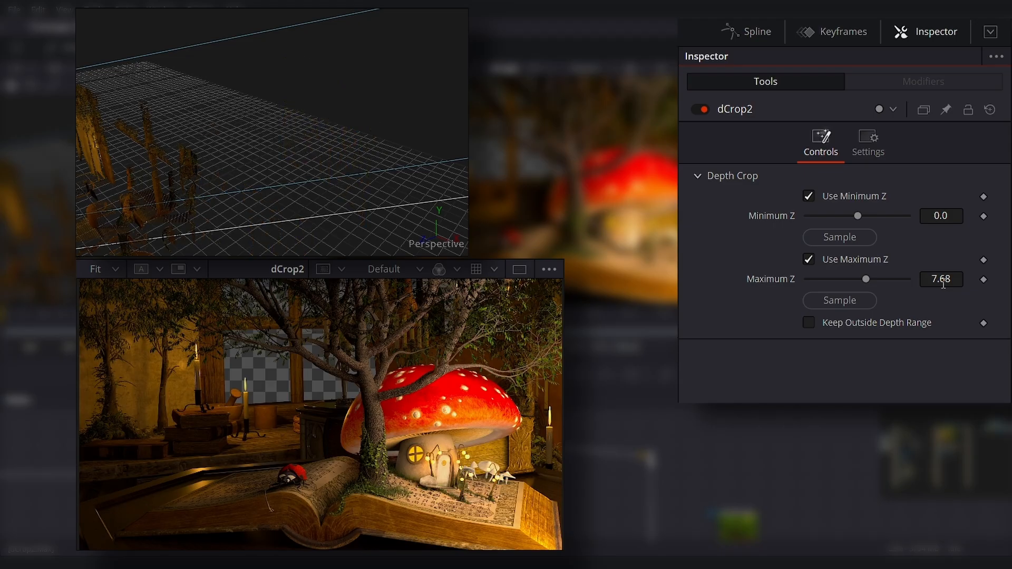
# Set the Maximum Z of dCrop2 to 9
pyautogui.doubleClick(943, 282)
pyautogui.write('9')
pyautogui.press('Tab')
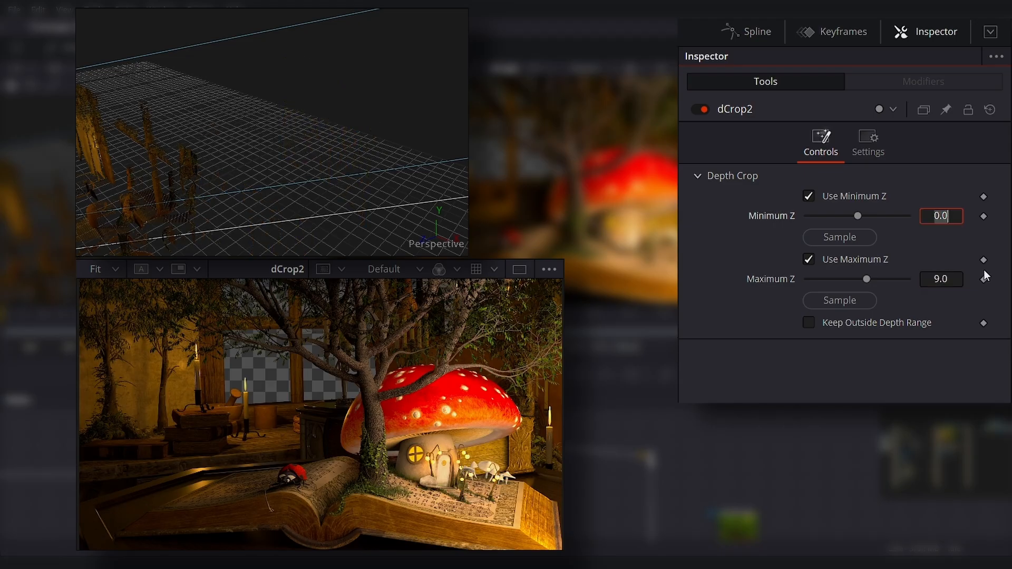
# Set the Maximum Z of dCrop2 to 8 and check the background cut-off in the point cloud
pyautogui.moveTo(245, 151); pyautogui.dragTo(416, 125)
pyautogui.click(939, 278)
pyautogui.write('8')
pyautogui.press('Tab')
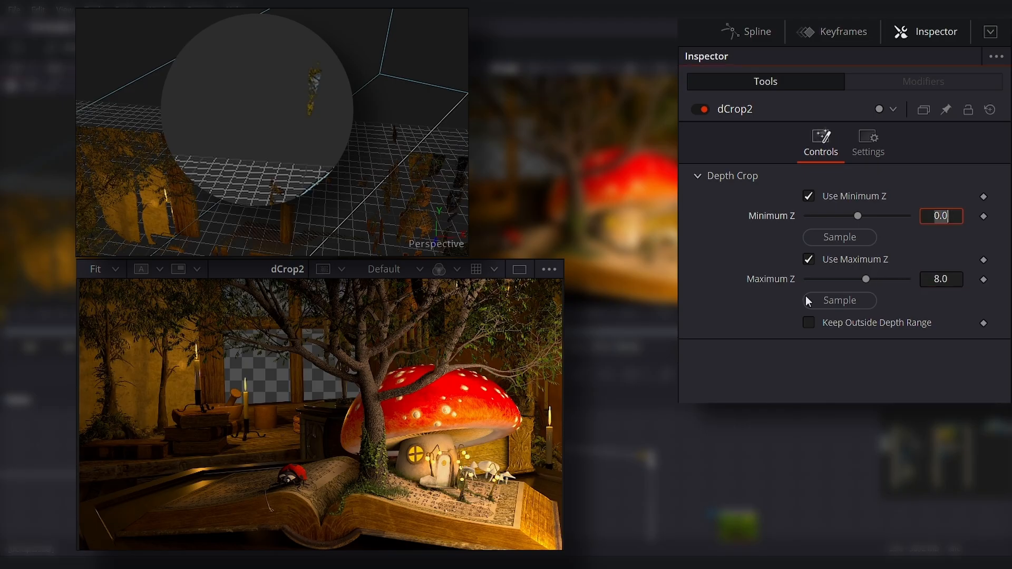
pyautogui.moveTo(362, 137); pyautogui.dragTo(293, 113)
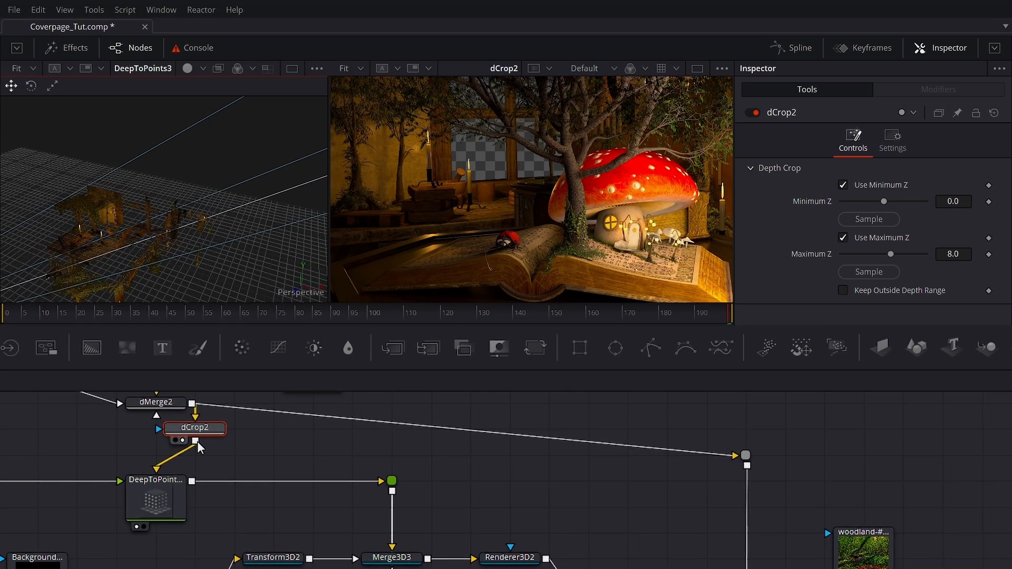
# Route the dCrop2 output into the router feeding dMerge3_1 and show dMerge3_1 in the second viewer, framed on the transparent window
pyautogui.moveTo(196, 442); pyautogui.dragTo(736, 457)
pyautogui.scroll(-3, 685, 500)
pyautogui.moveTo(737, 527); pyautogui.dragTo(490, 93)
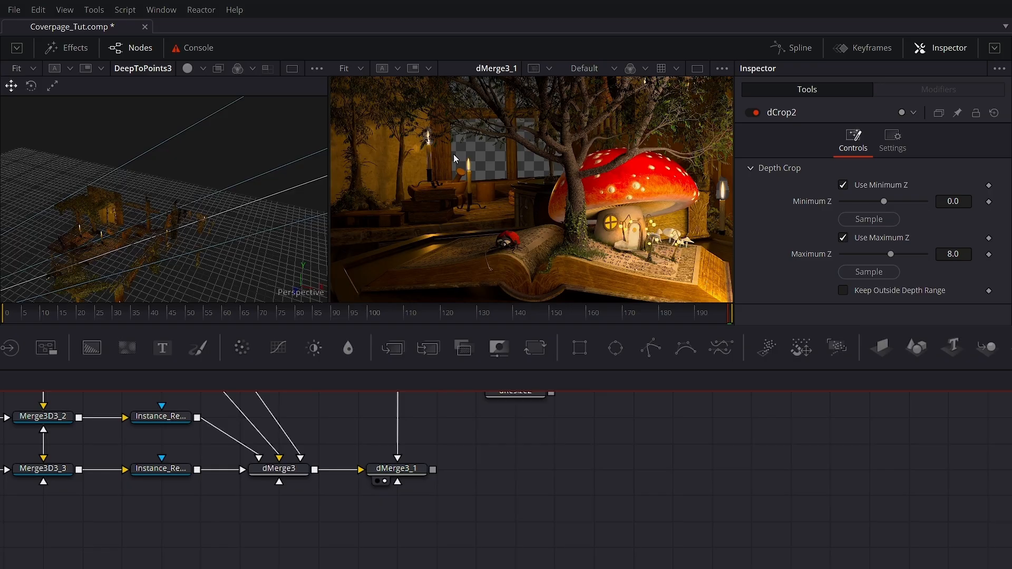
pyautogui.scroll(5, 532, 127)
pyautogui.scroll(-3, 571, 230)
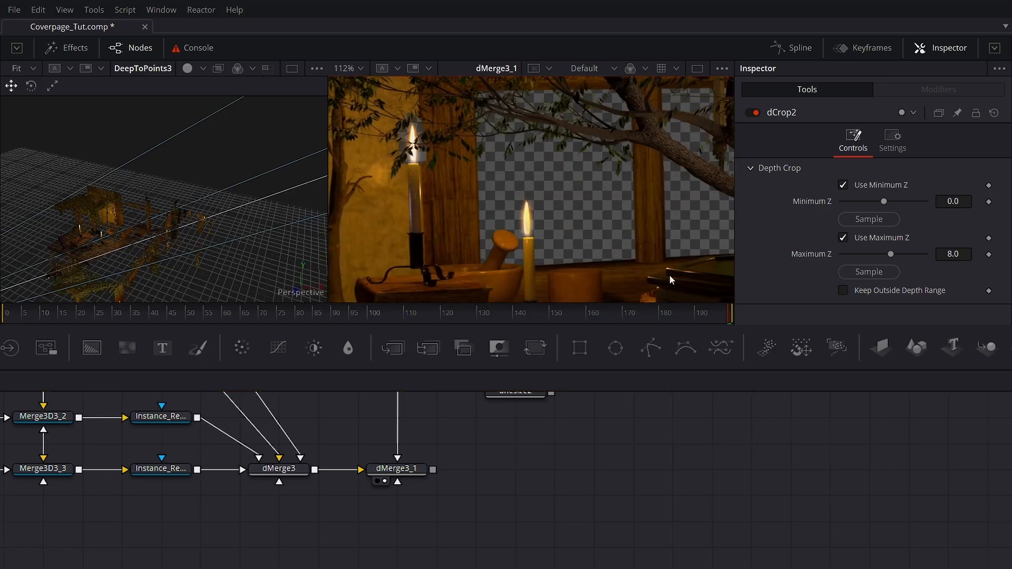
# Show the woodland image and its dResize2 output in the first viewer
pyautogui.scroll(-3, 565, 517)
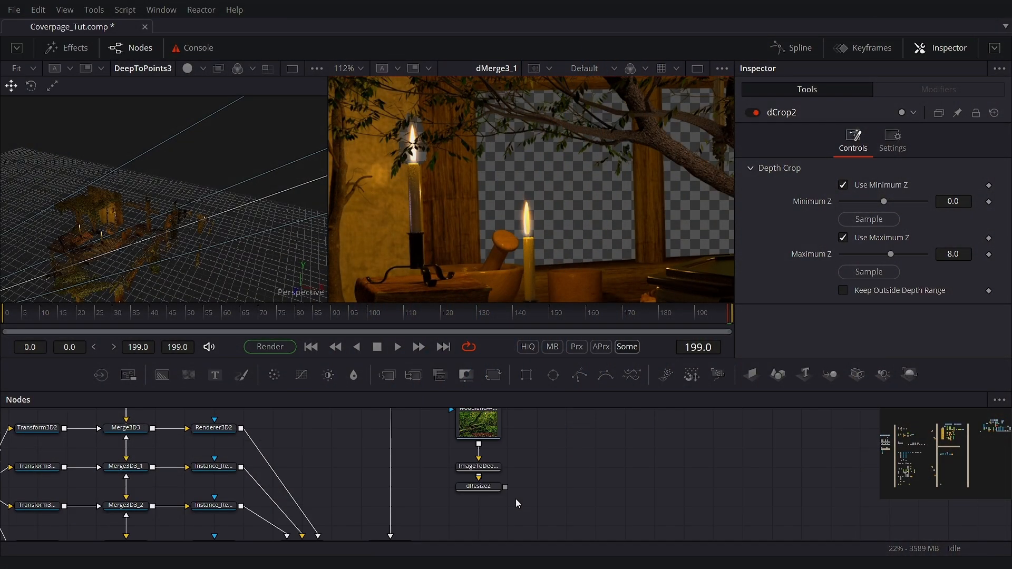
pyautogui.scroll(-2, 516, 498)
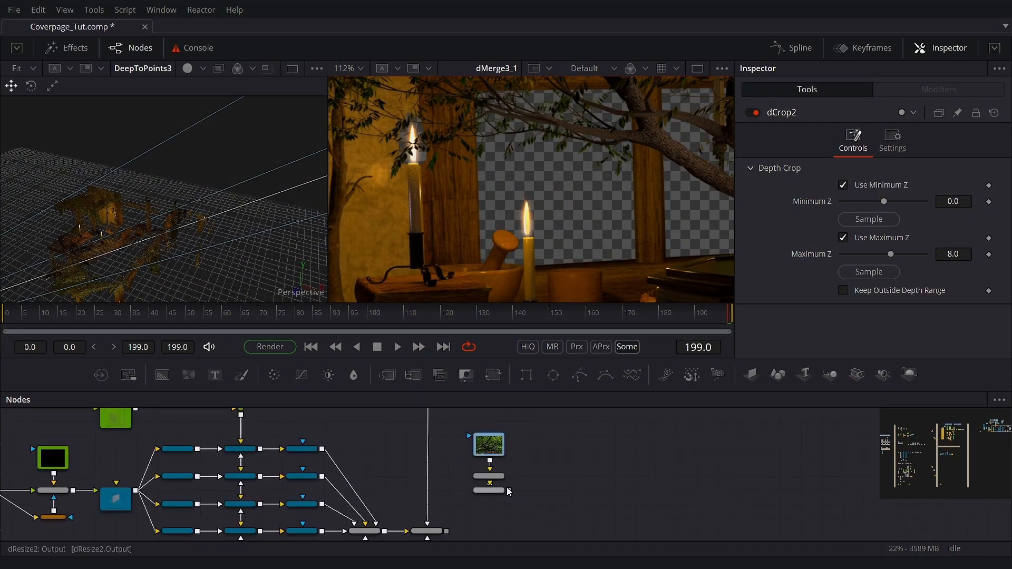
pyautogui.scroll(3, 504, 471)
pyautogui.scroll(1, 505, 471)
pyautogui.moveTo(489, 455); pyautogui.dragTo(199, 212)
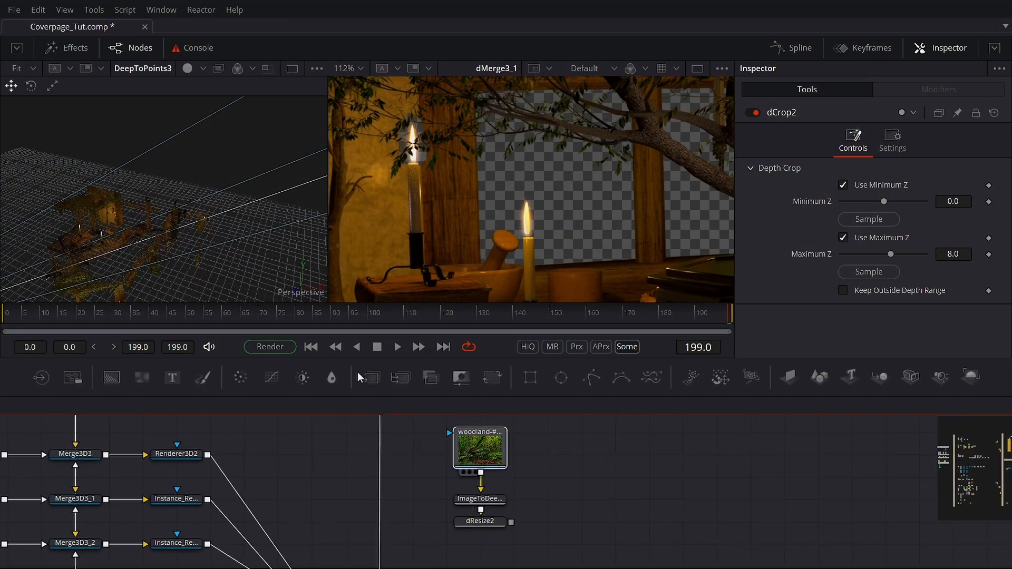
pyautogui.moveTo(492, 524); pyautogui.dragTo(171, 208)
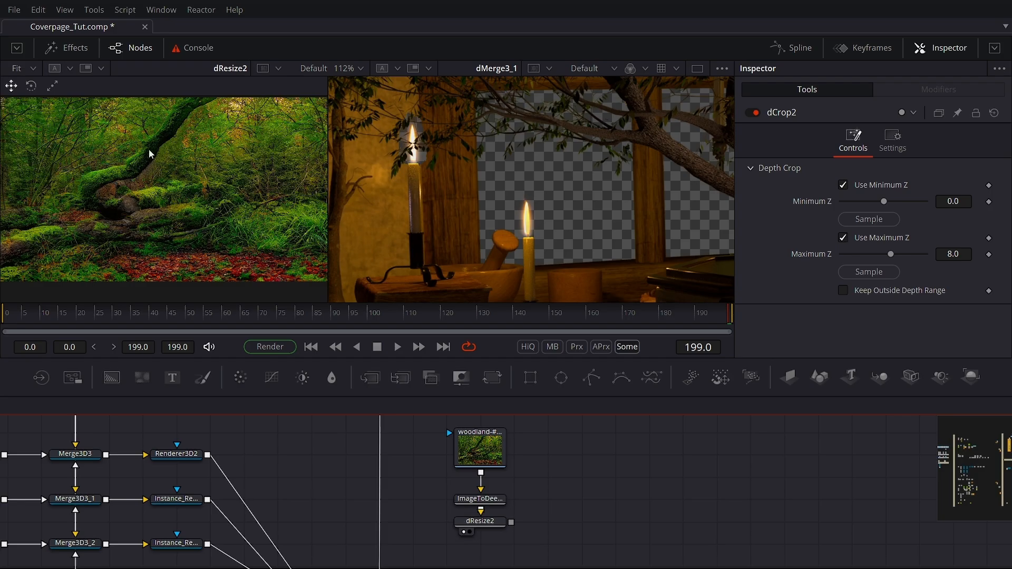
# Deep-merge the dResize2 output with dMerge3_1 and show the whole merged image in the second viewer
pyautogui.scroll(-3, 587, 463)
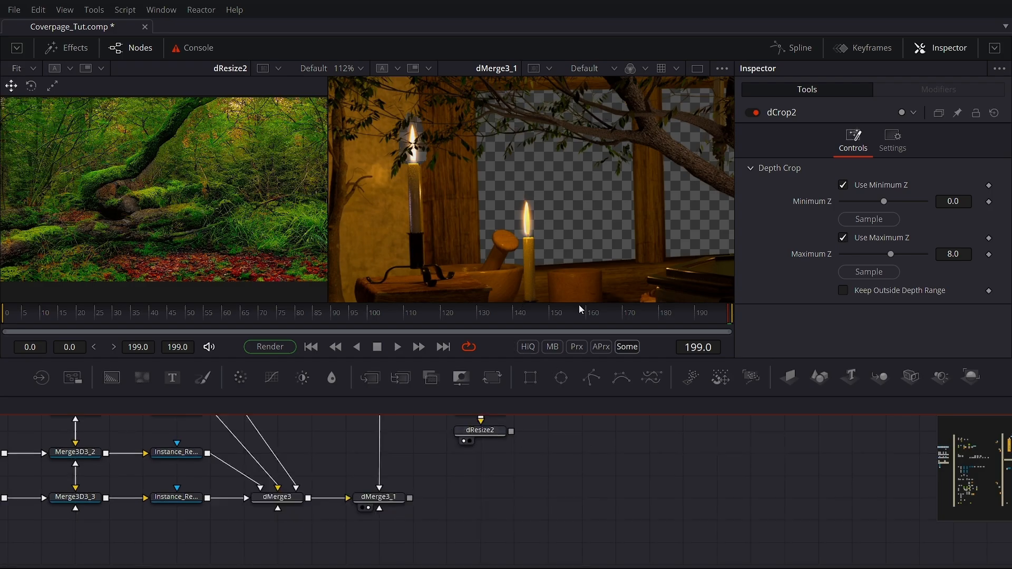
pyautogui.moveTo(512, 432); pyautogui.dragTo(409, 498)
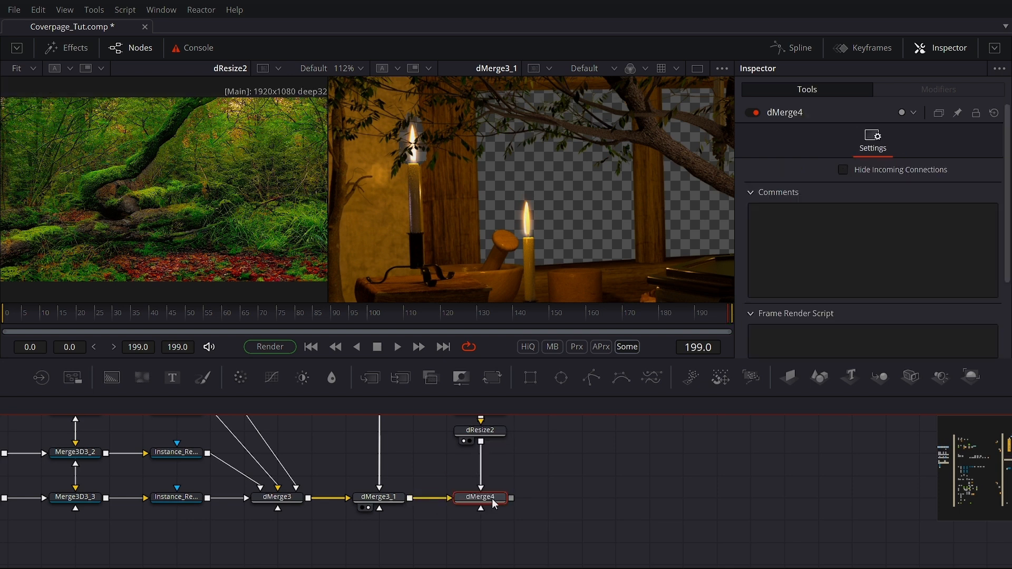
pyautogui.press('2')
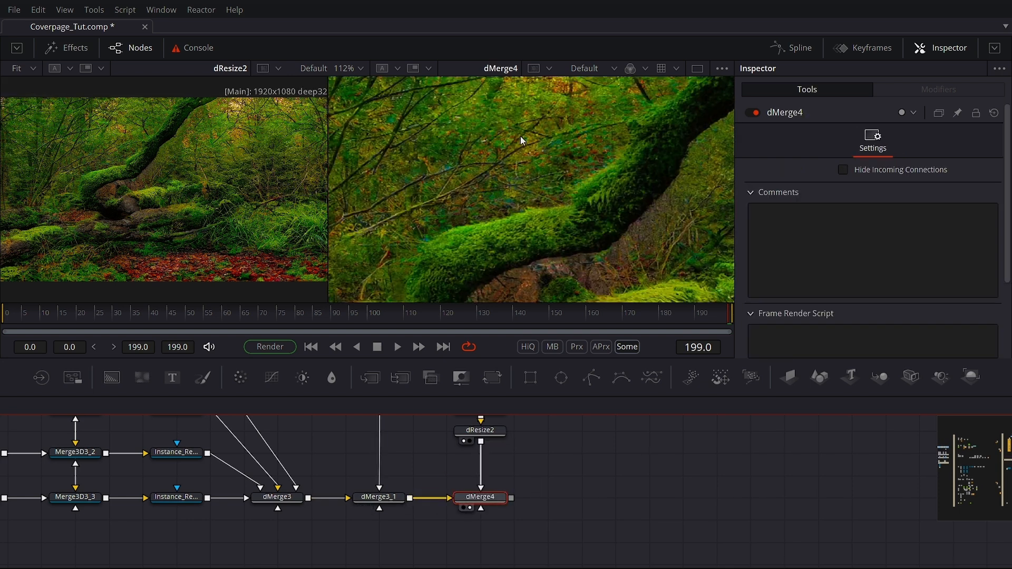
pyautogui.hotkey('ctrl', 'f')
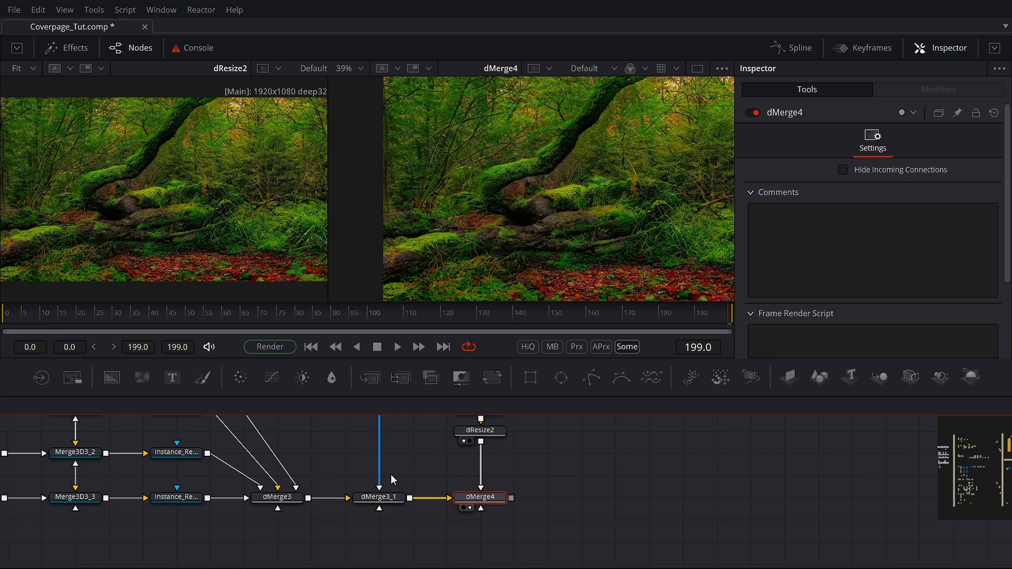
# Insert a dTransform node between dResize2 and dMerge4 and space it out below dResize2
pyautogui.scroll(-2, 451, 464)
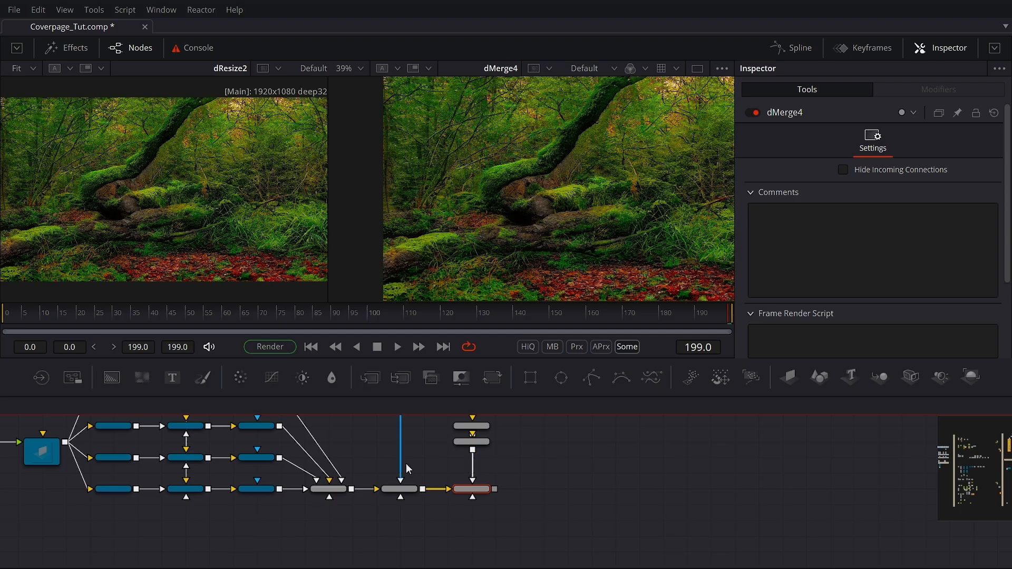
pyautogui.scroll(3, 470, 489)
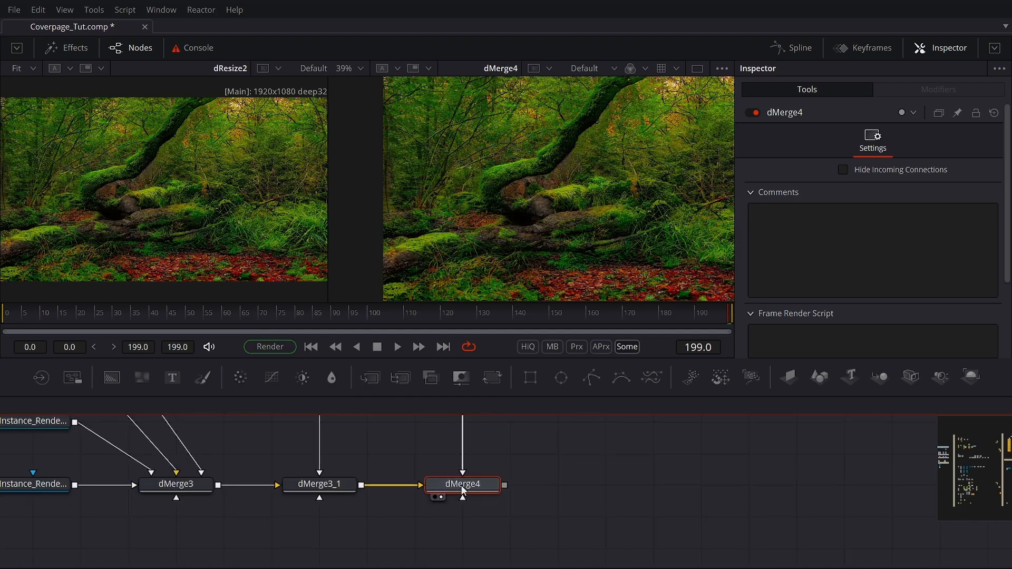
pyautogui.click(485, 483)
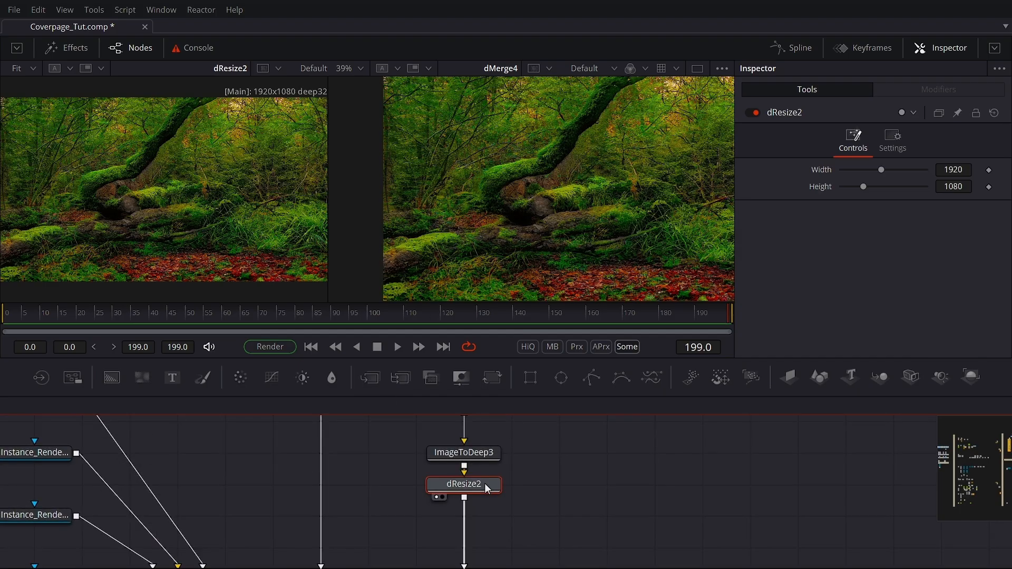
pyautogui.hotkey('shift', 'space')
pyautogui.write('3xf')
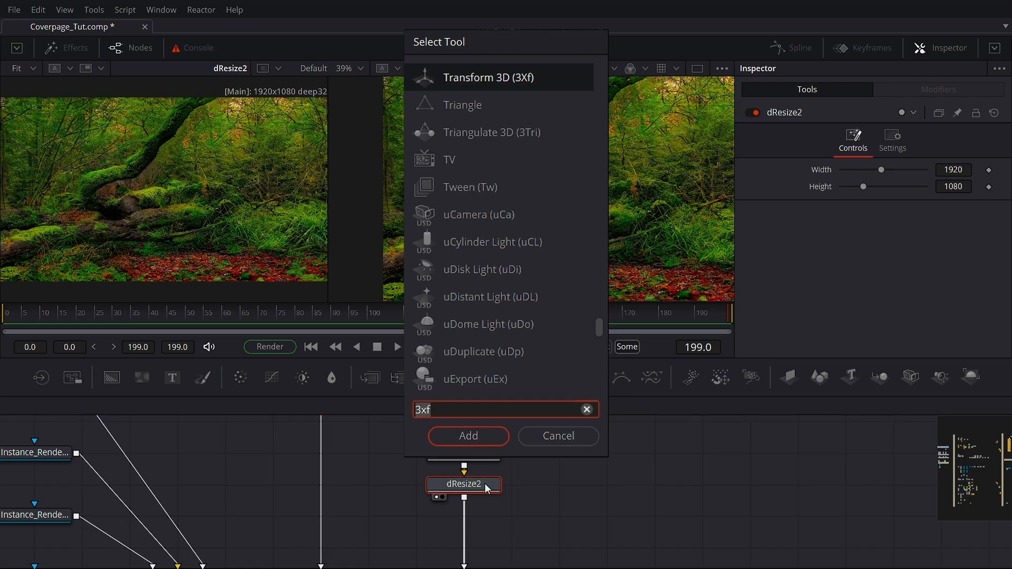
pyautogui.write('dxf')
pyautogui.press('Return')
pyautogui.moveTo(490, 517); pyautogui.dragTo(490, 544)
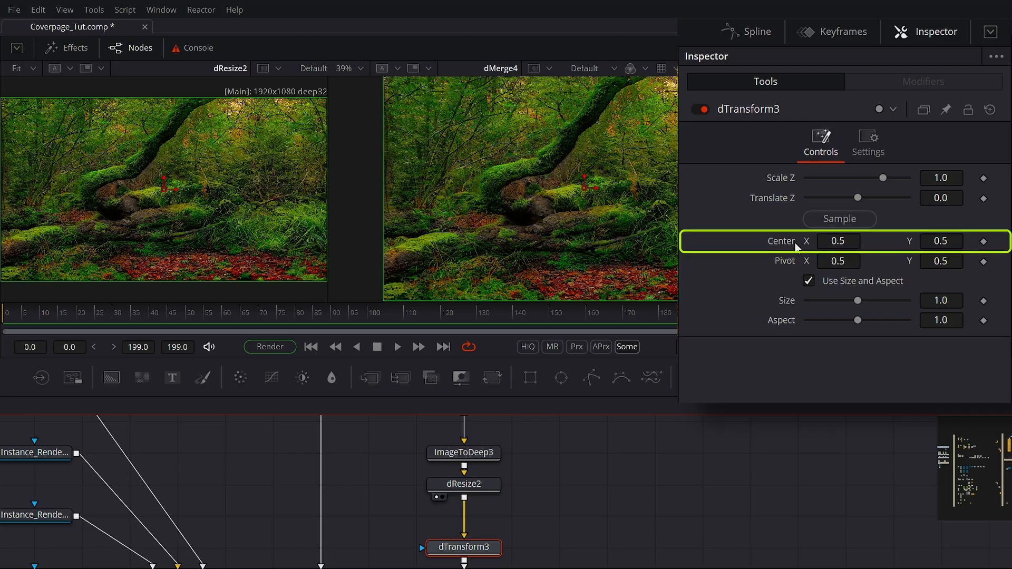
# Try offsetting and scaling the woodland image with Center 0.63, 0.307, Pivot 0.268, 0.357 and Size 0.828
pyautogui.moveTo(838, 241)
pyautogui.mouseDown()
pyautogui.moveTo(907, 242)
pyautogui.moveTo(839, 241)
pyautogui.mouseUp()
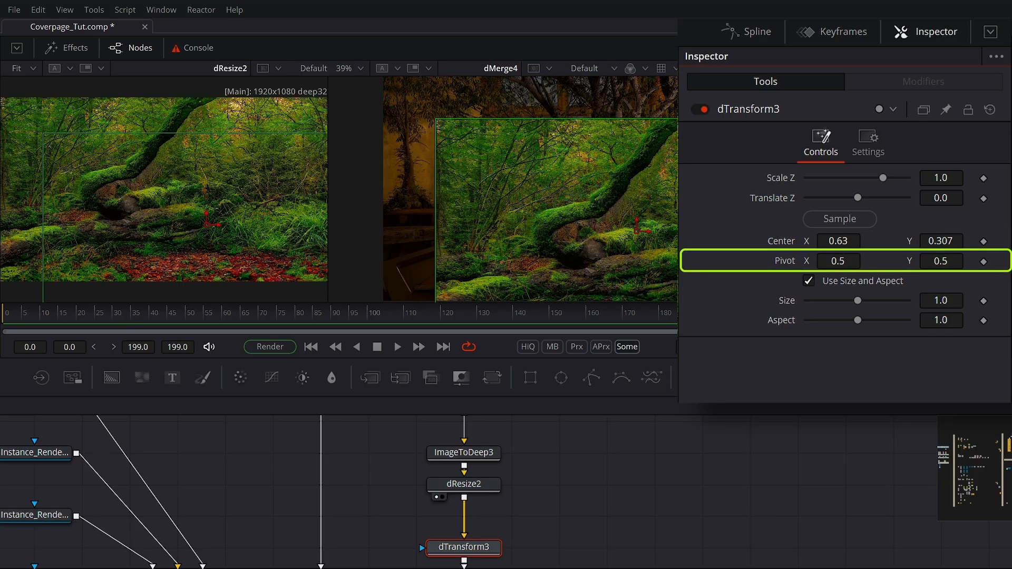
pyautogui.moveTo(838, 261); pyautogui.dragTo(865, 261)
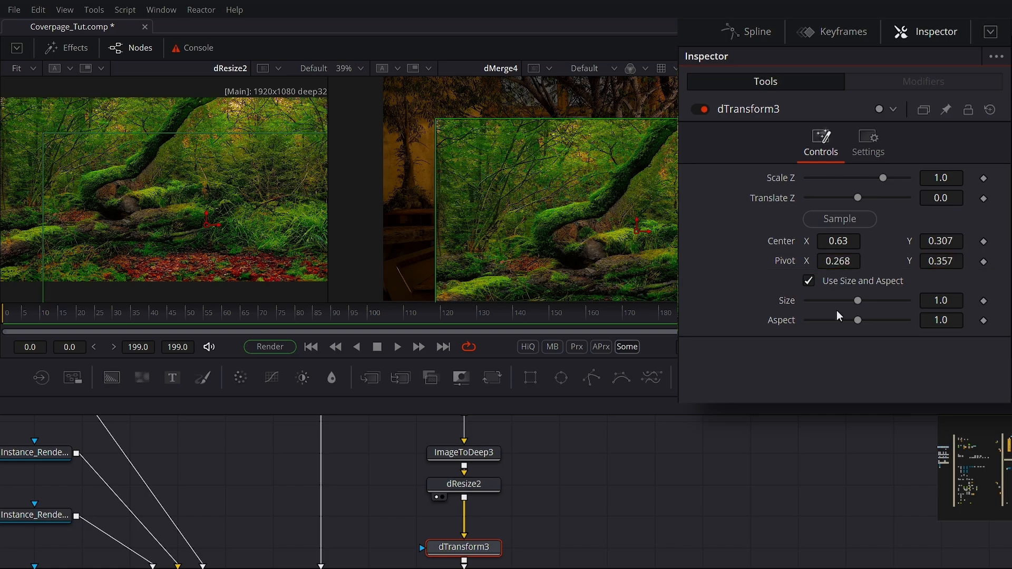
pyautogui.moveTo(960, 302); pyautogui.dragTo(925, 301)
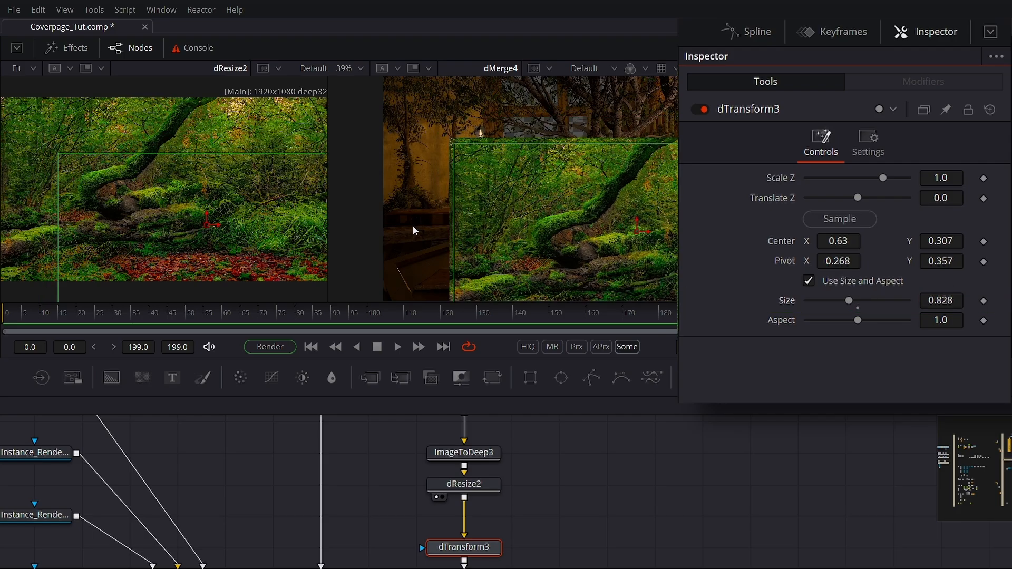
# Reset the dTransform Pivot to 0.5, 0.5 and try a Size of 0.725 before restoring it to 1.0
pyautogui.doubleClick(779, 257)
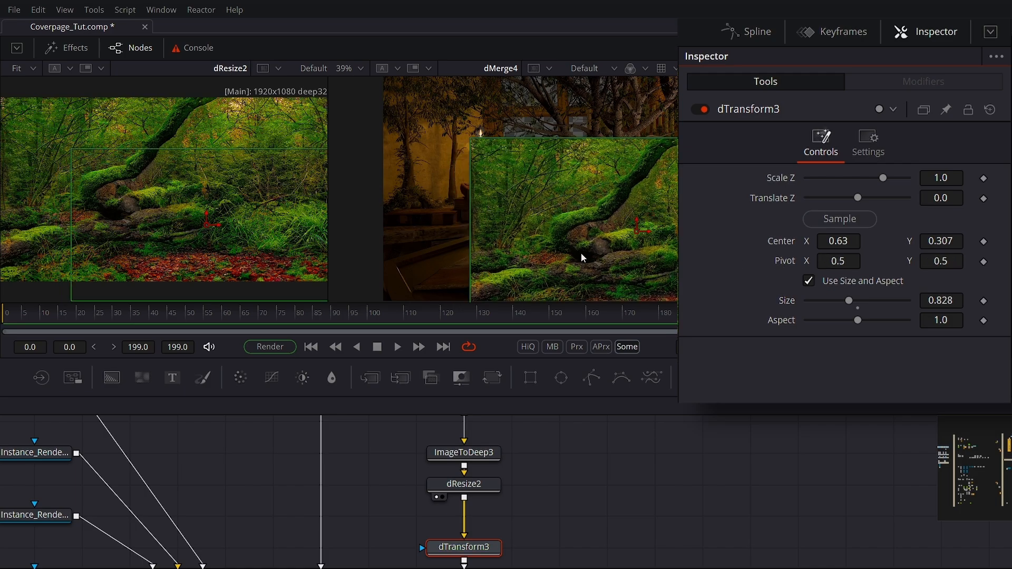
pyautogui.click(954, 301)
pyautogui.press('BackSpace')
pyautogui.moveTo(940, 300); pyautogui.dragTo(597, 270)
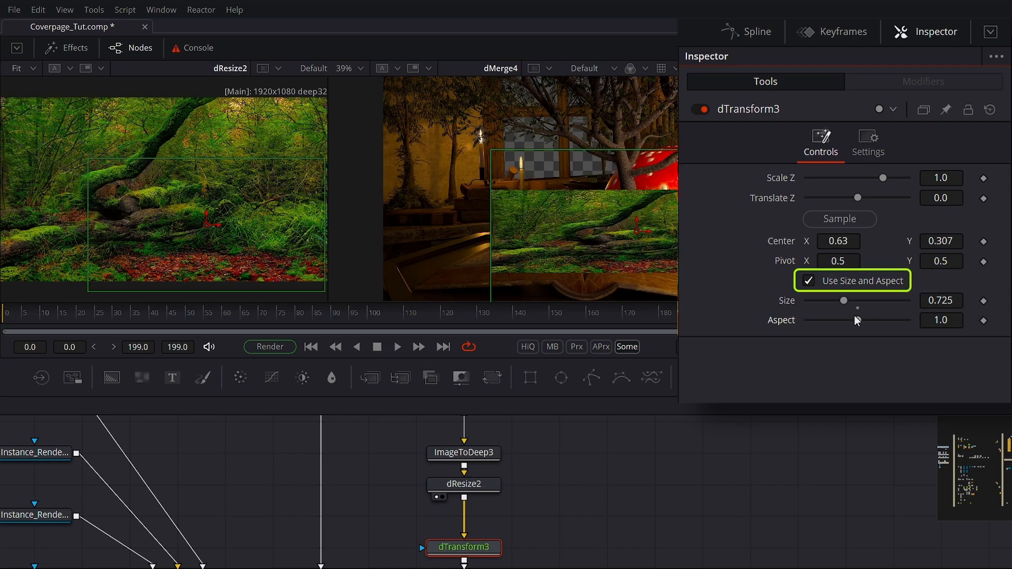
pyautogui.click(857, 307)
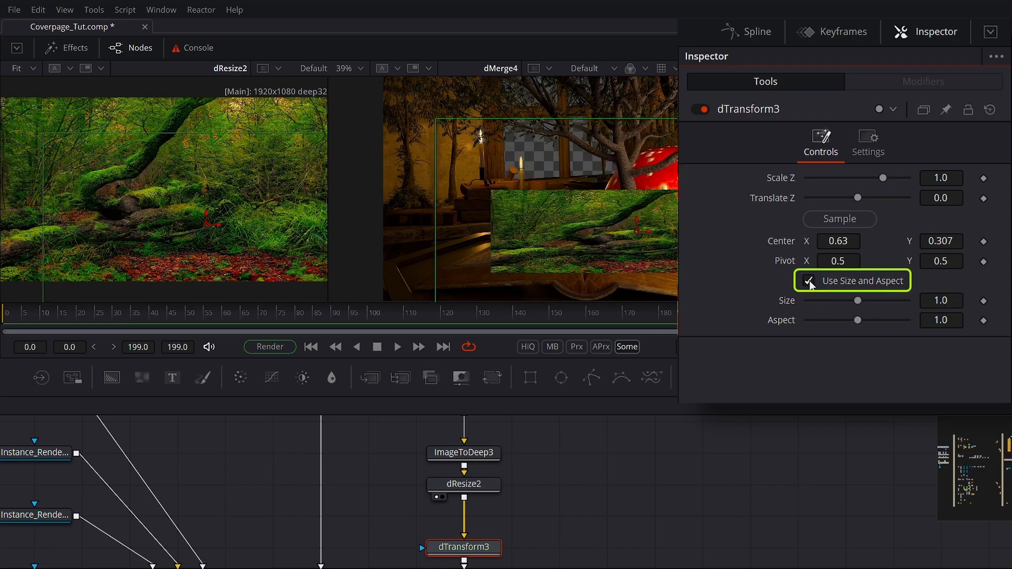
# Turn off Use Size and Aspect and try X Size 0.44 with Y Size 0.23 before resetting both to 1.0
pyautogui.click(808, 281)
pyautogui.moveTo(857, 300); pyautogui.dragTo(829, 300)
pyautogui.moveTo(857, 320); pyautogui.dragTo(818, 321)
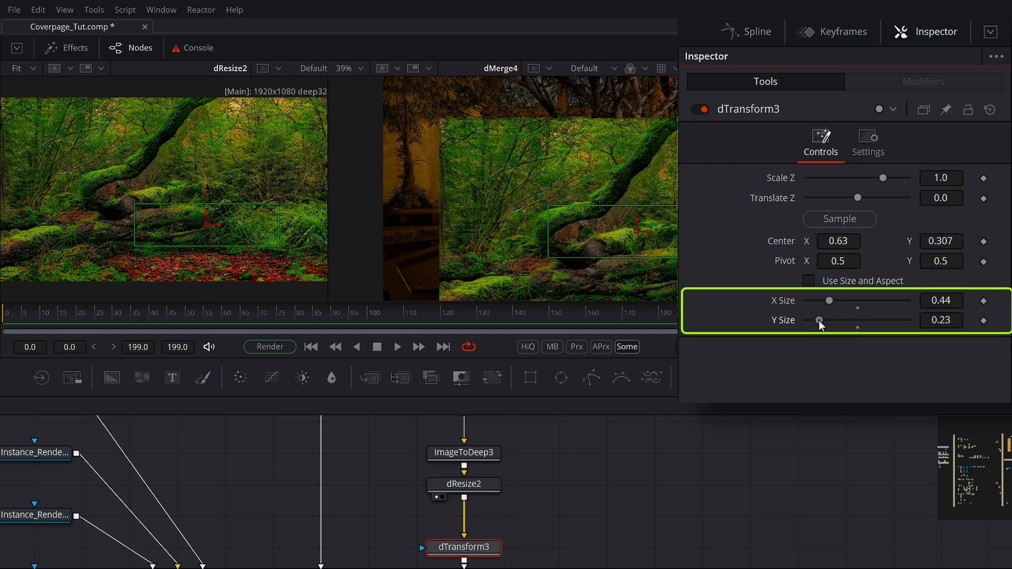
pyautogui.click(857, 328)
pyautogui.click(857, 308)
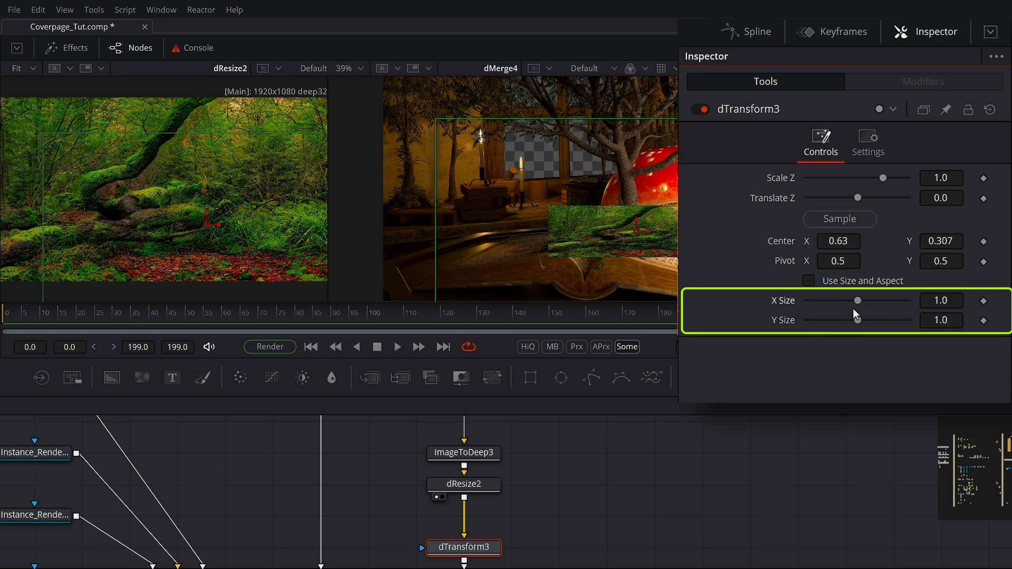
# Reset the dTransform Center to 0.5, 0.5 and push the woodland back in depth with Translate Z 10.5
pyautogui.doubleClick(788, 240)
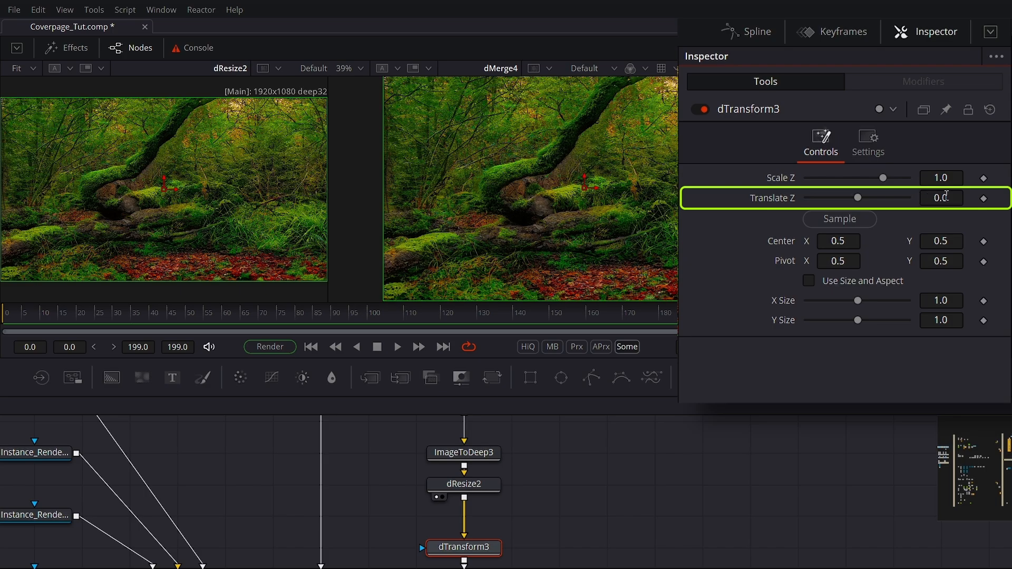
pyautogui.moveTo(947, 199); pyautogui.dragTo(998, 199)
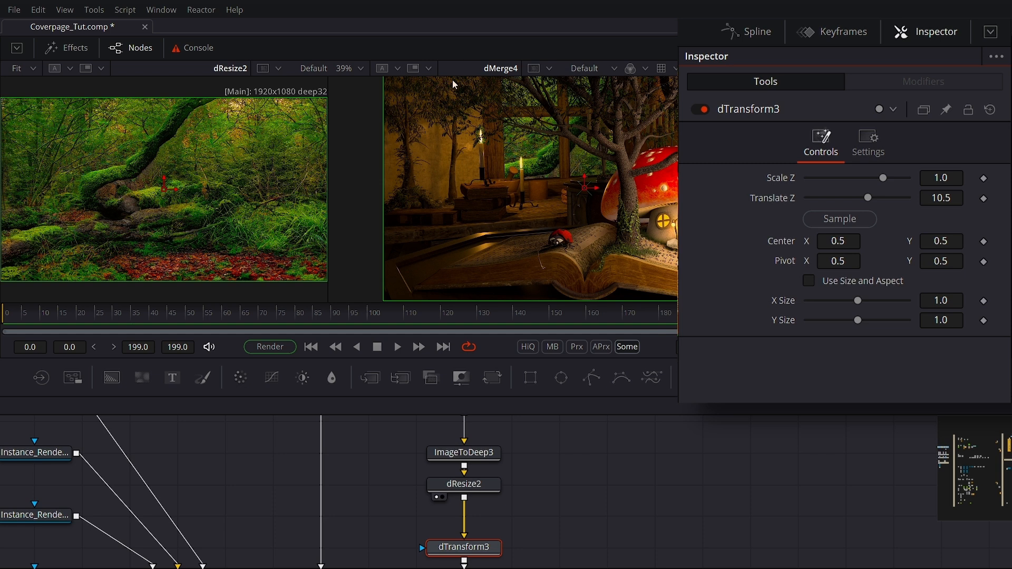
# Add a Deep To Points node fed by dMerge4 and place it beside the merge
pyautogui.scroll(-2, 423, 510)
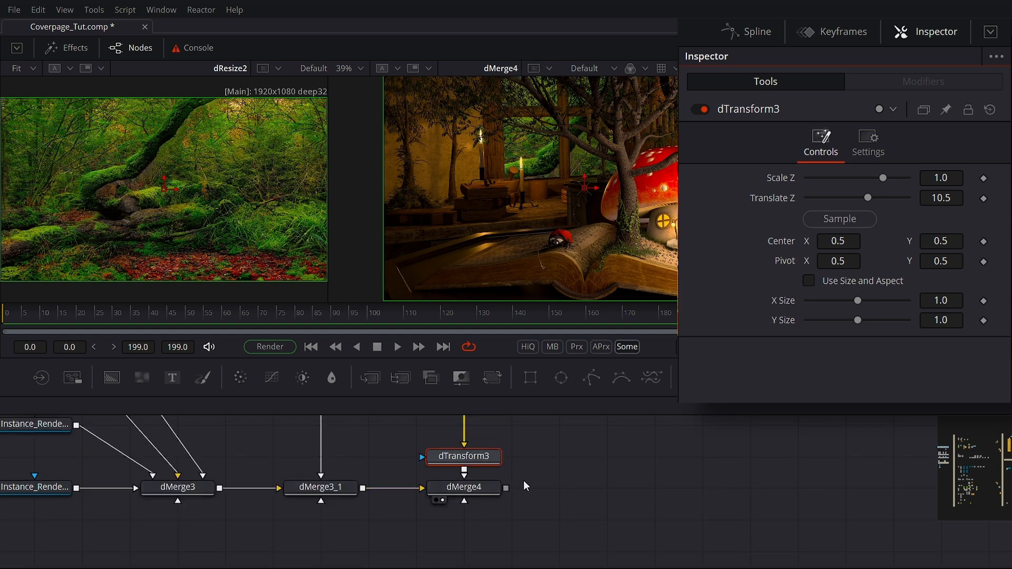
pyautogui.click(470, 487)
pyautogui.hotkey('shift', 'space')
pyautogui.write('dxf')
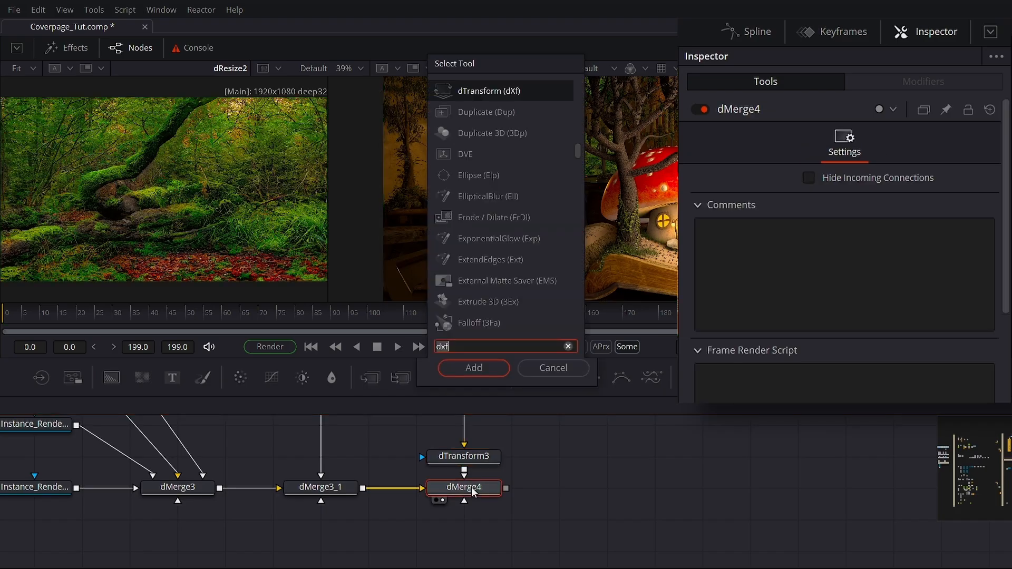
pyautogui.press('BackSpace')
pyautogui.press('BackSpace')
pyautogui.press('BackSpace')
pyautogui.write('deept')
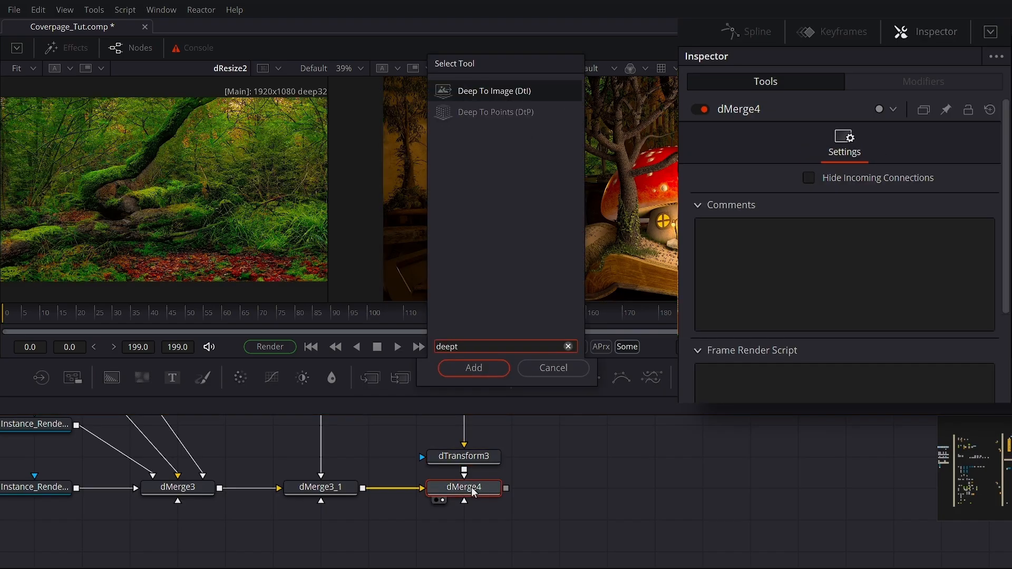
pyautogui.press('Down')
pyautogui.press('Return')
pyautogui.moveTo(477, 507); pyautogui.dragTo(607, 476)
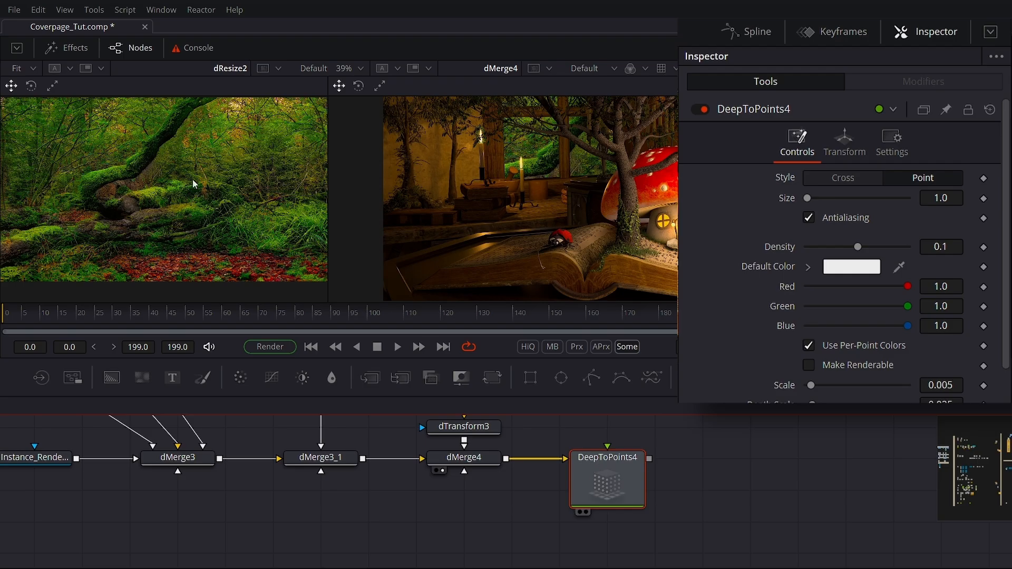
# Connect the 3D camera scene node to the camera input of DeepToPoints4 and view the point cloud in the first viewer
pyautogui.scroll(-4, 480, 480)
pyautogui.scroll(3, 227, 476)
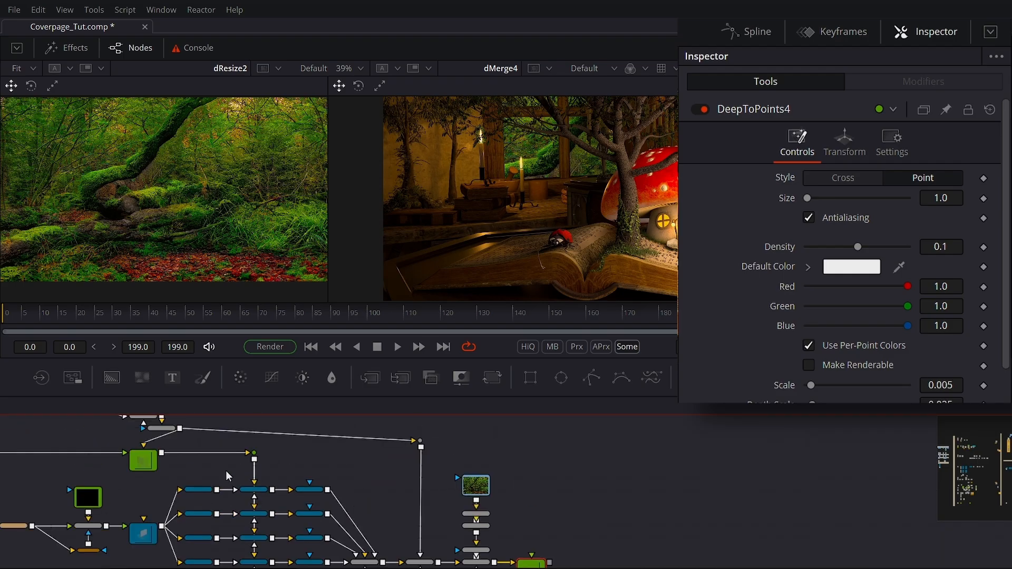
pyautogui.scroll(3, 164, 444)
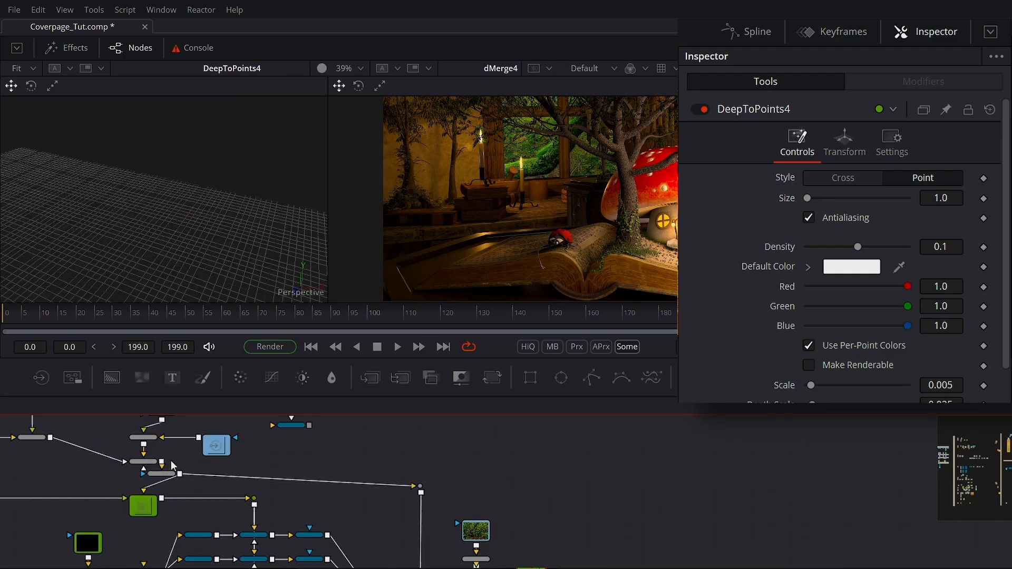
pyautogui.moveTo(171, 460); pyautogui.dragTo(396, 400)
pyautogui.moveTo(92, 438); pyautogui.dragTo(759, 554)
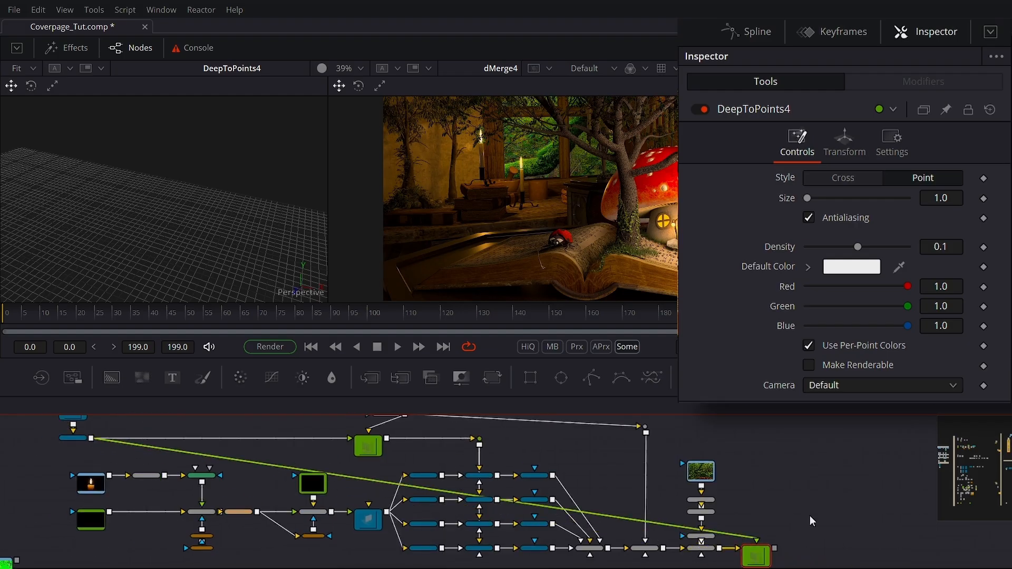
pyautogui.hotkey('ctrl', '1')
pyautogui.moveTo(205, 238); pyautogui.dragTo(97, 242)
pyautogui.moveTo(171, 199); pyautogui.dragTo(201, 227)
# Reset Translate Z of dTransform3 to 0.0 and inspect the woodland plane's position in the 3D point cloud
pyautogui.click(325, 467)
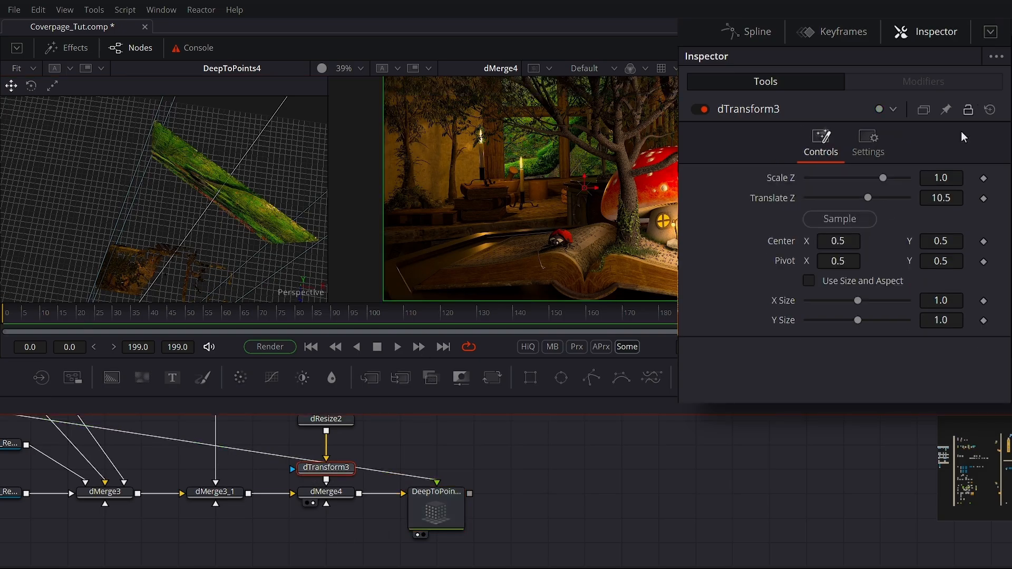
pyautogui.doubleClick(775, 201)
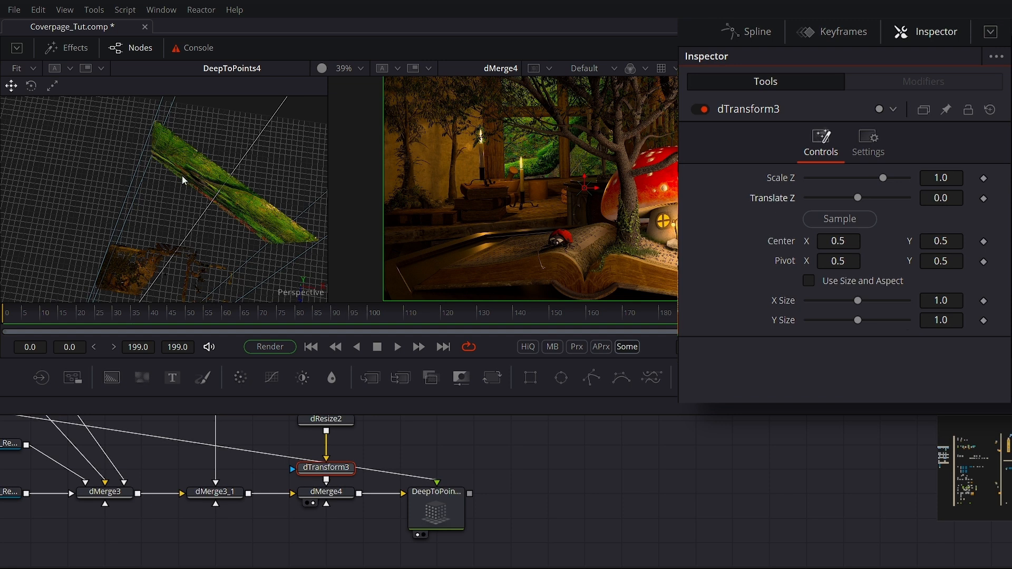
pyautogui.scroll(-6, 153, 229)
pyautogui.scroll(4, 145, 256)
pyautogui.moveTo(146, 255); pyautogui.dragTo(220, 7)
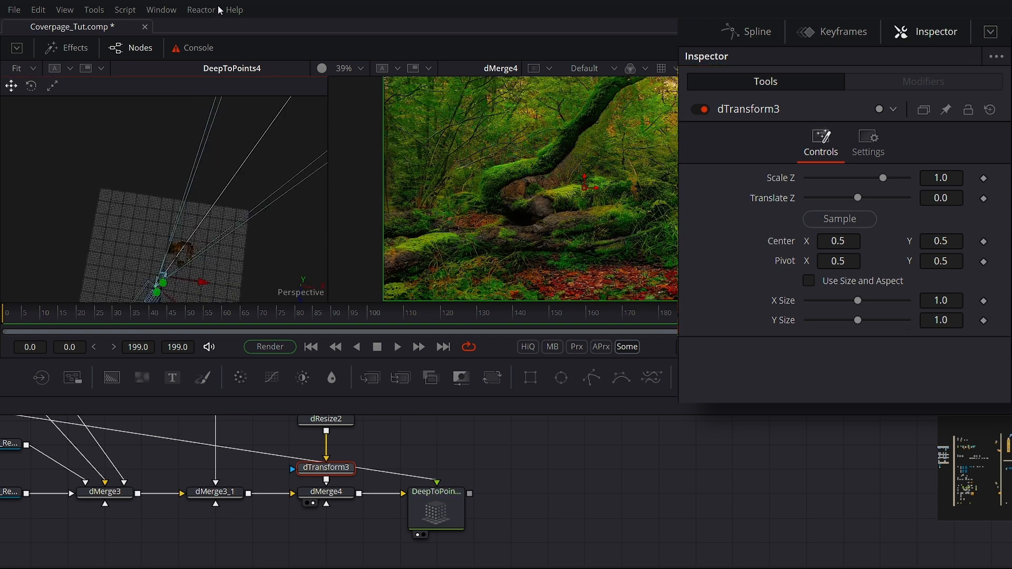
# Set Translate Z of dTransform3 to 5.0 to push the woodland plane back in the point cloud
pyautogui.moveTo(246, 170); pyautogui.dragTo(225, 237)
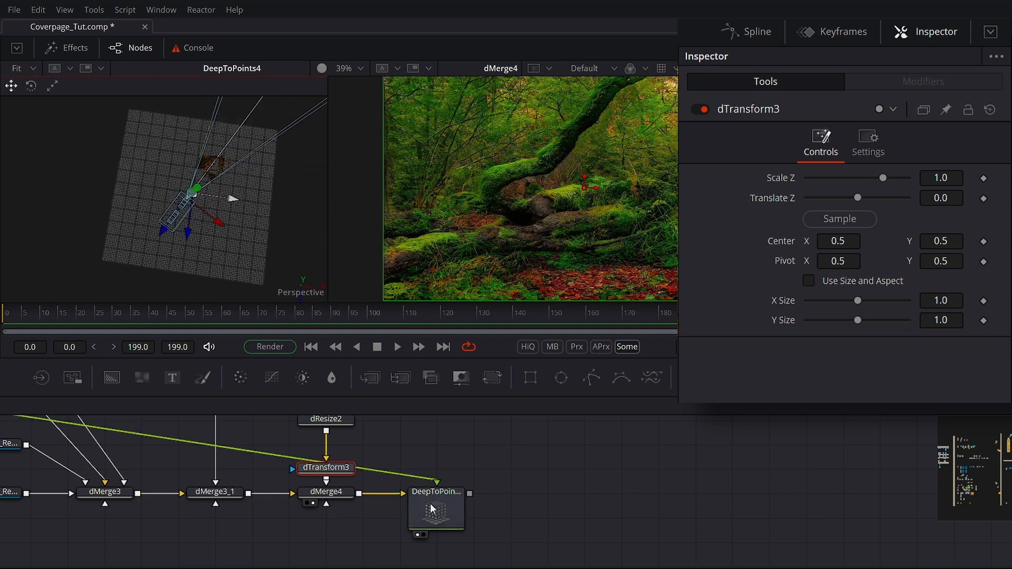
pyautogui.scroll(5, 195, 203)
pyautogui.moveTo(254, 214); pyautogui.dragTo(123, 220)
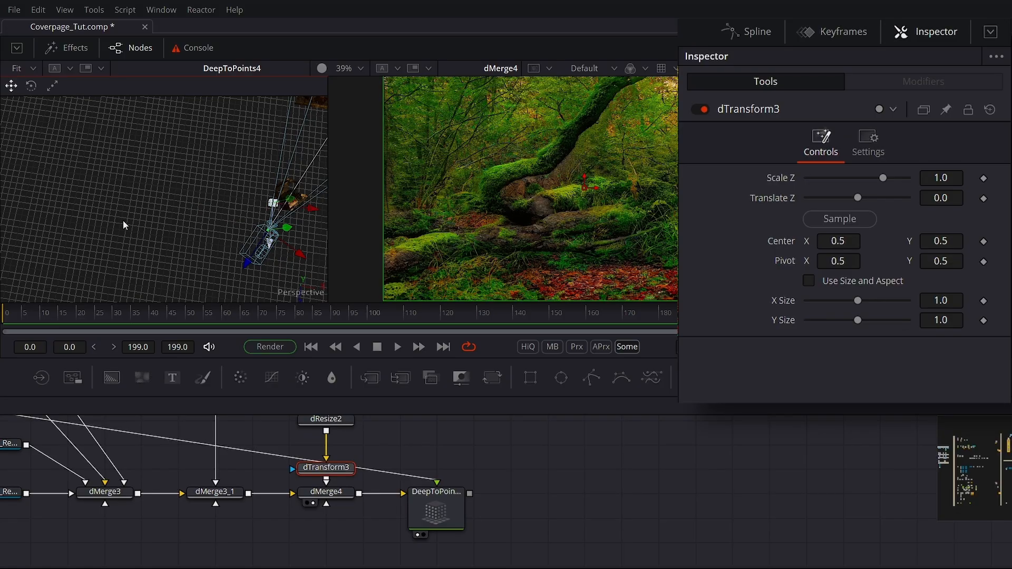
pyautogui.scroll(3, 139, 241)
pyautogui.moveTo(60, 285); pyautogui.dragTo(139, 203)
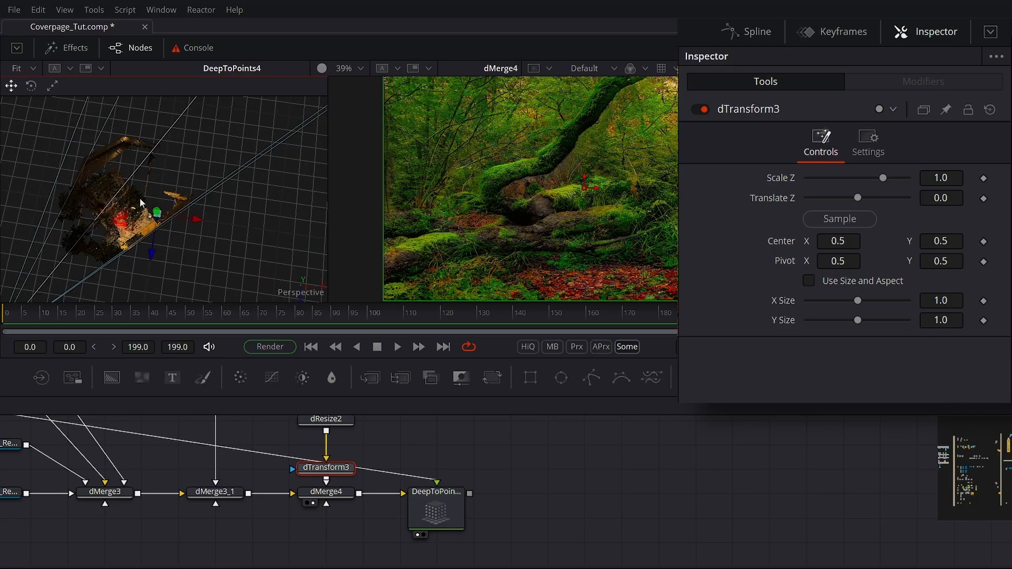
pyautogui.click(939, 204)
pyautogui.write('-5')
pyautogui.press('Tab')
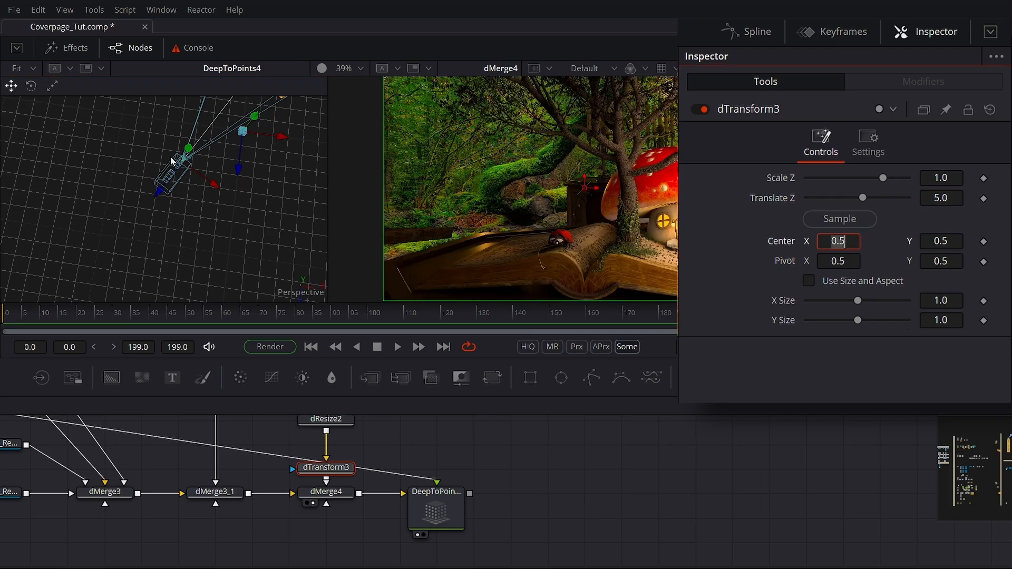
# Check the woodland plane against the room in the point cloud and set Translate Z to 4.0
pyautogui.scroll(-5, 170, 162)
pyautogui.moveTo(217, 161); pyautogui.dragTo(156, 238)
pyautogui.moveTo(201, 128); pyautogui.dragTo(73, 178)
pyautogui.scroll(3, 183, 188)
pyautogui.scroll(3, 169, 176)
pyautogui.scroll(-3, 72, 179)
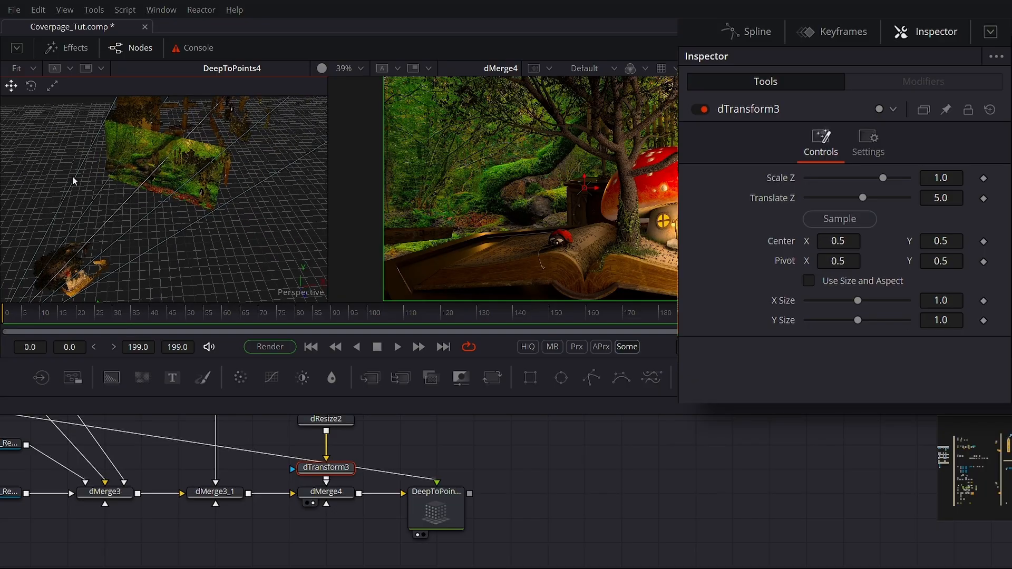
pyautogui.moveTo(211, 161); pyautogui.dragTo(177, 166)
pyautogui.click(941, 201)
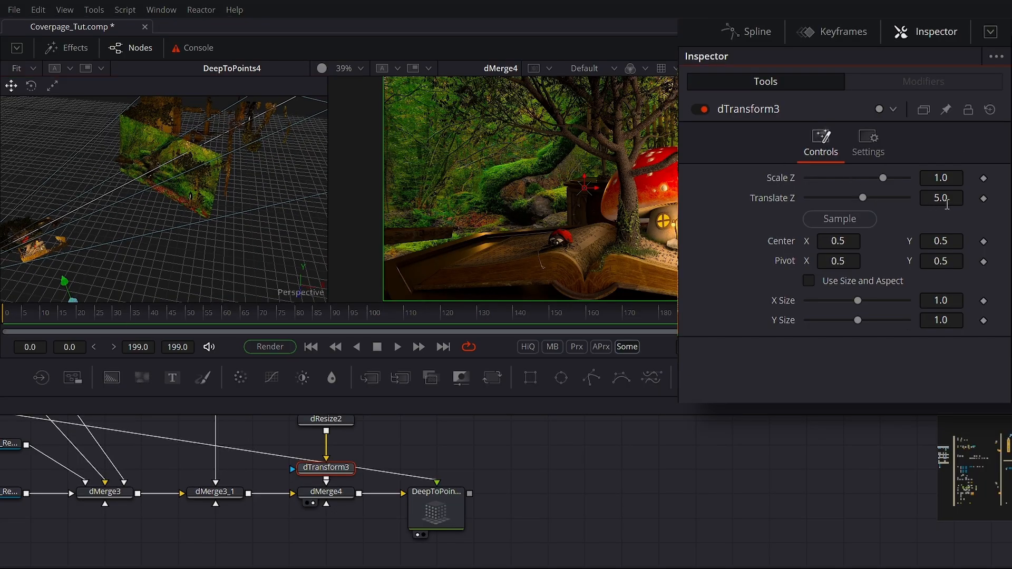
pyautogui.write('4')
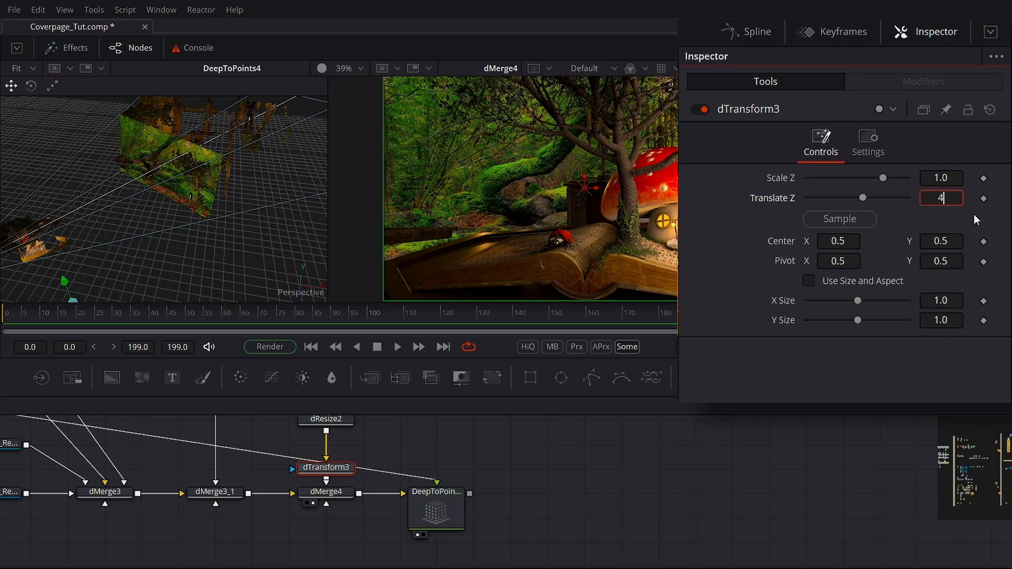
pyautogui.press('Tab')
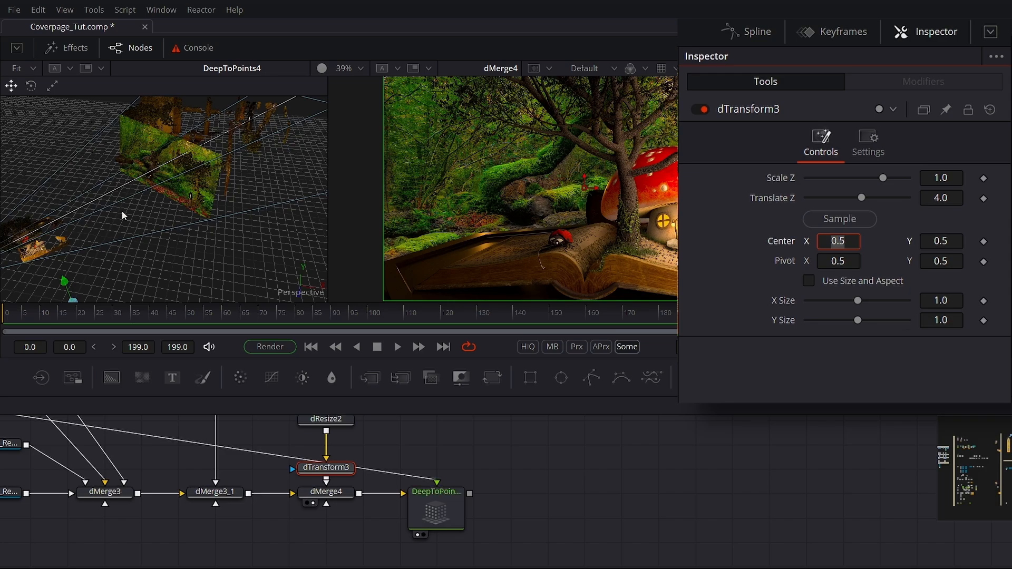
# Set Translate Z of dTransform3 to 9.0 and inspect the woodland plane's depth relative to the room's point cloud
pyautogui.moveTo(132, 219); pyautogui.dragTo(179, 95)
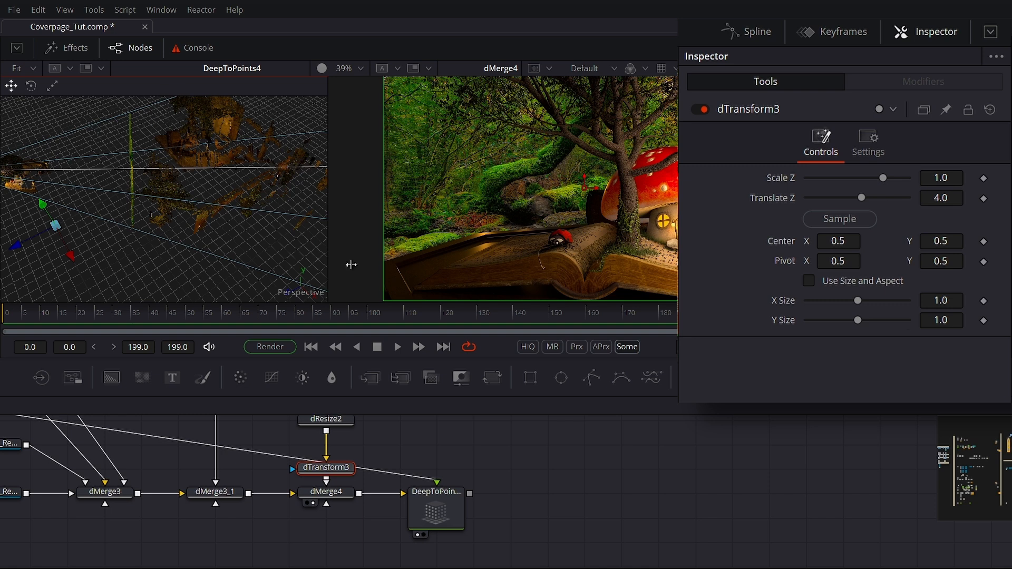
pyautogui.moveTo(82, 211); pyautogui.dragTo(137, 156)
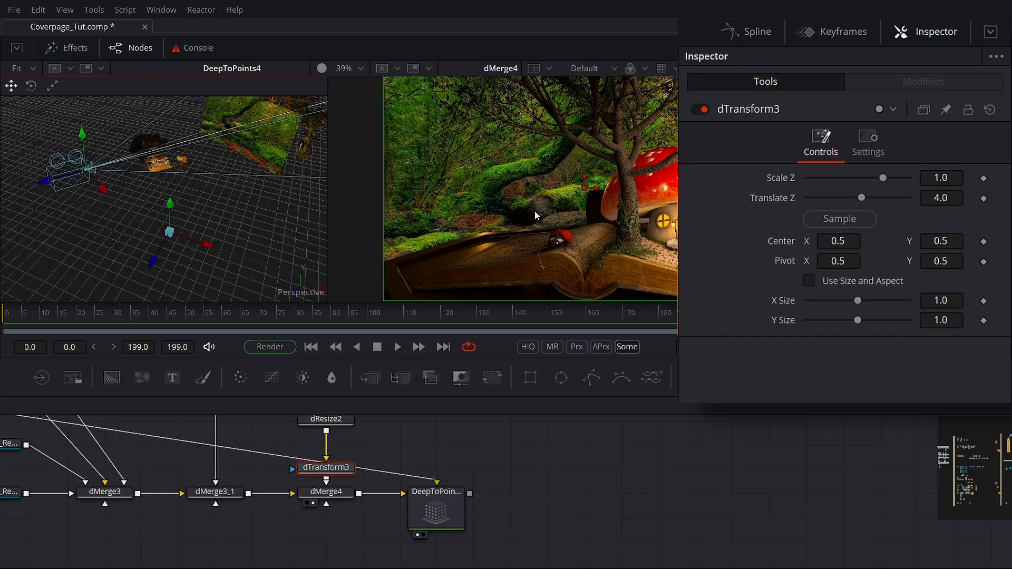
pyautogui.moveTo(534, 211); pyautogui.dragTo(508, 225)
pyautogui.moveTo(15, 237); pyautogui.dragTo(225, 189)
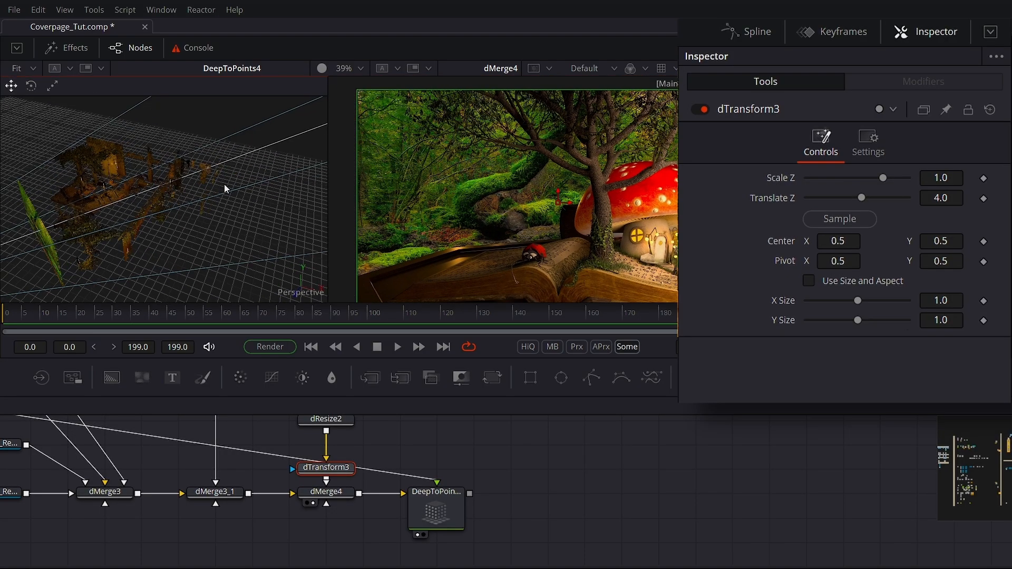
pyautogui.click(939, 199)
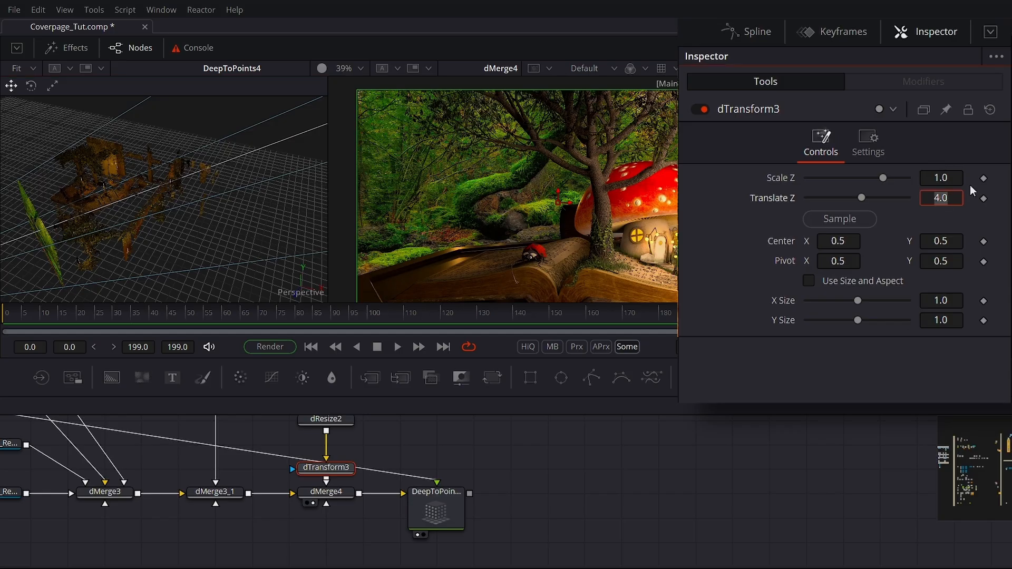
pyautogui.write('9')
pyautogui.press('Tab')
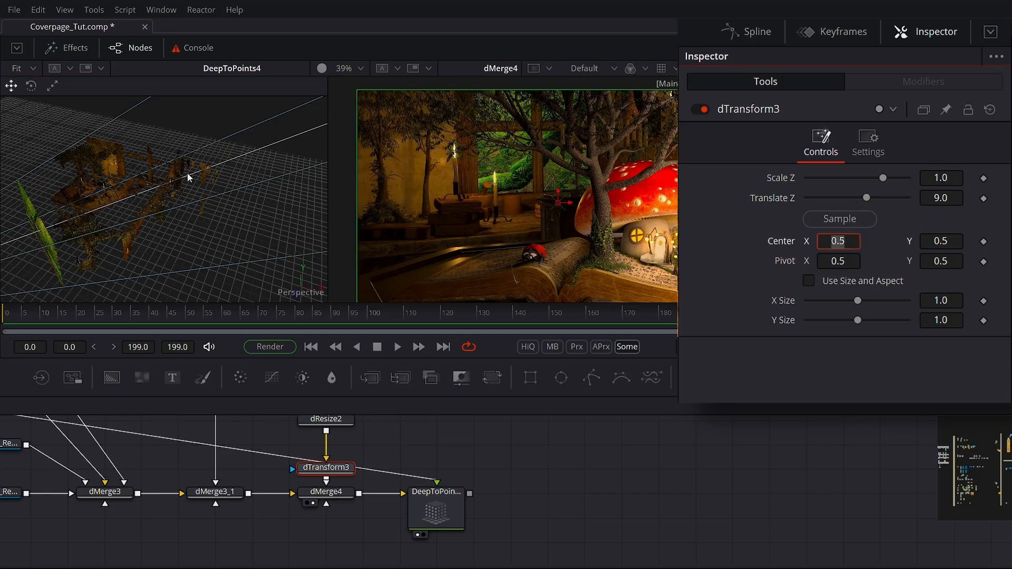
pyautogui.moveTo(163, 225); pyautogui.dragTo(201, 201)
pyautogui.moveTo(247, 169); pyautogui.dragTo(166, 190)
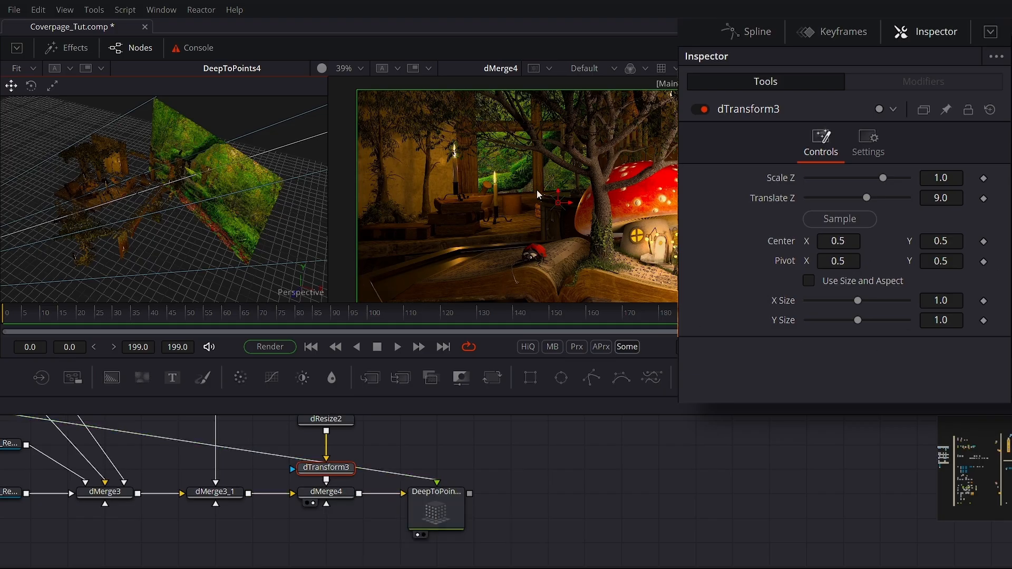
# Enable Use Size and Aspect on dTransform3, scale the woodland to 0.78 and raise it with Center Y 0.633
pyautogui.click(808, 279)
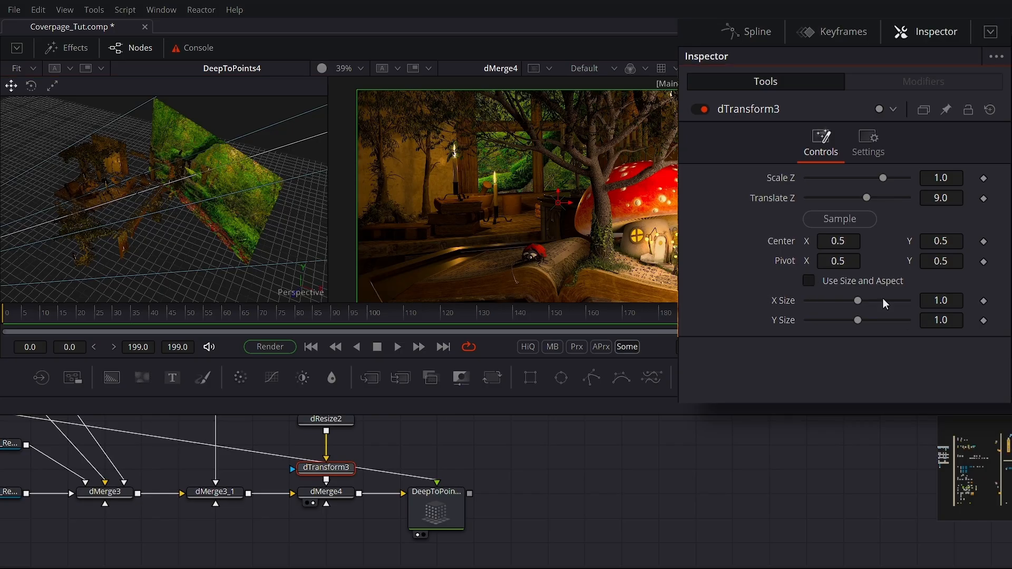
pyautogui.moveTo(857, 300); pyautogui.dragTo(846, 302)
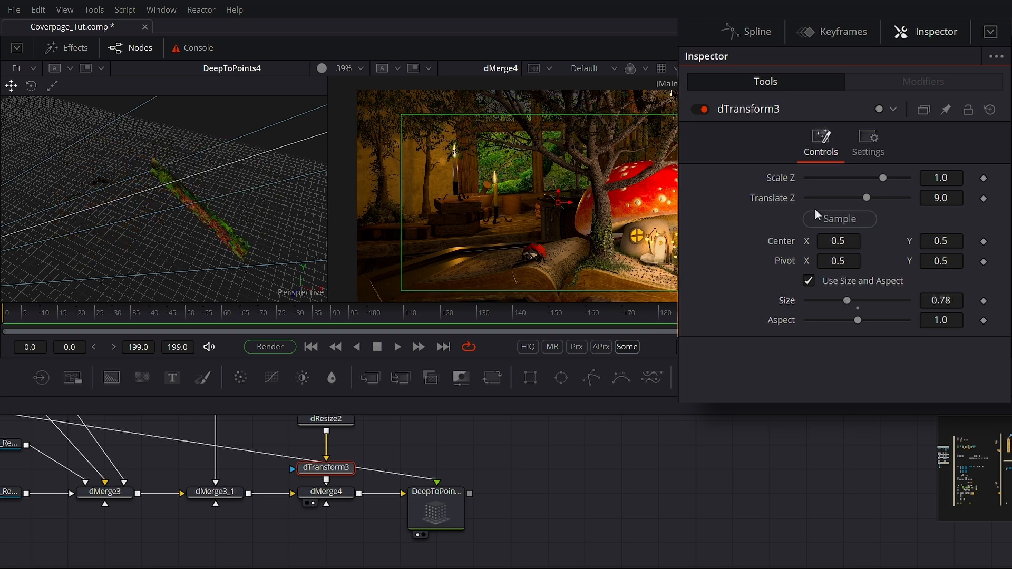
pyautogui.moveTo(943, 241); pyautogui.dragTo(946, 240)
pyautogui.moveTo(195, 244); pyautogui.dragTo(343, 203)
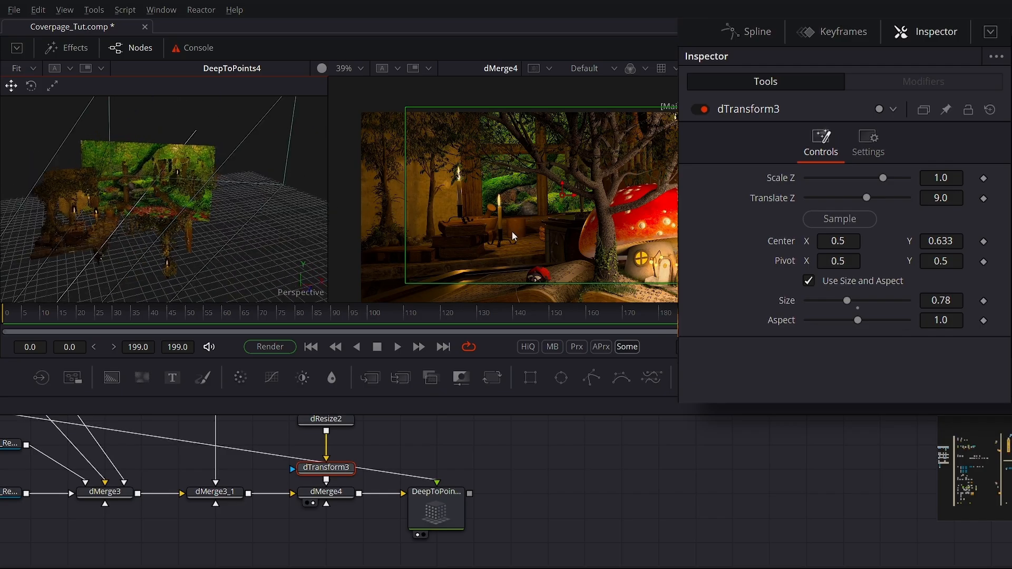
# Delete the DeepToPoints4 node and add a Deep Holdout node to the flow
pyautogui.click(426, 514)
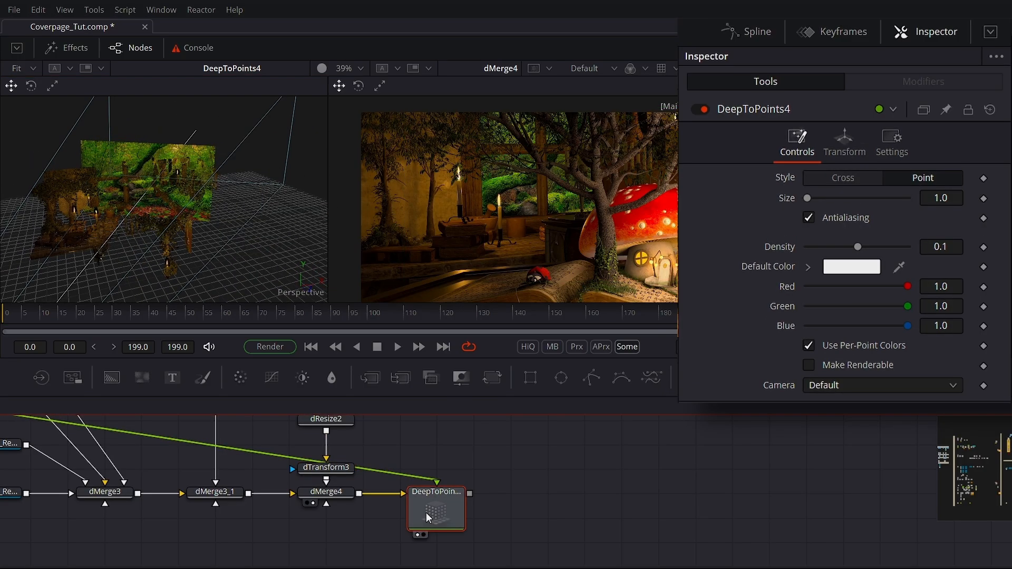
pyautogui.press('Delete')
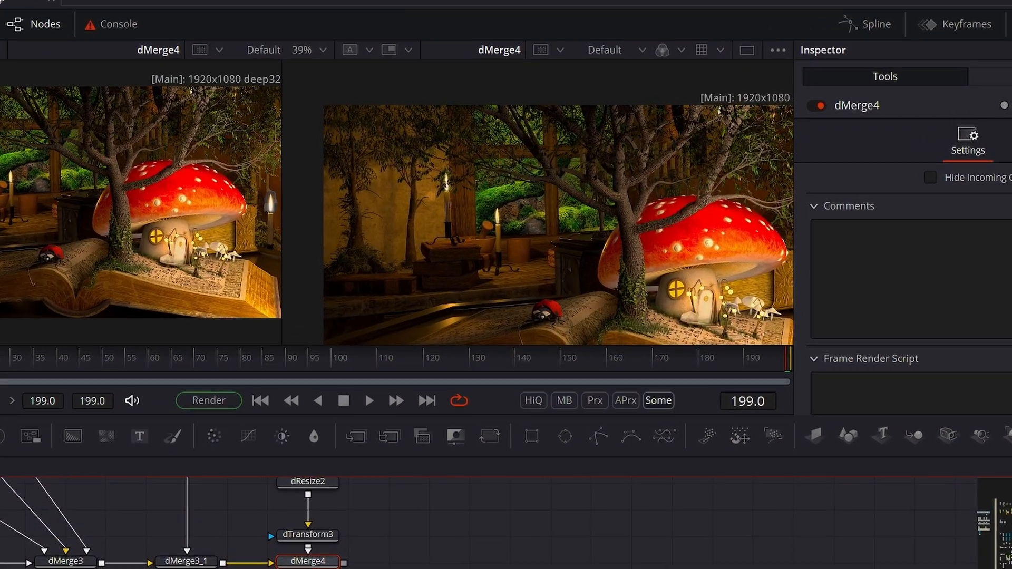
pyautogui.hotkey('shift', 'space')
pyautogui.write('deeptdhold')
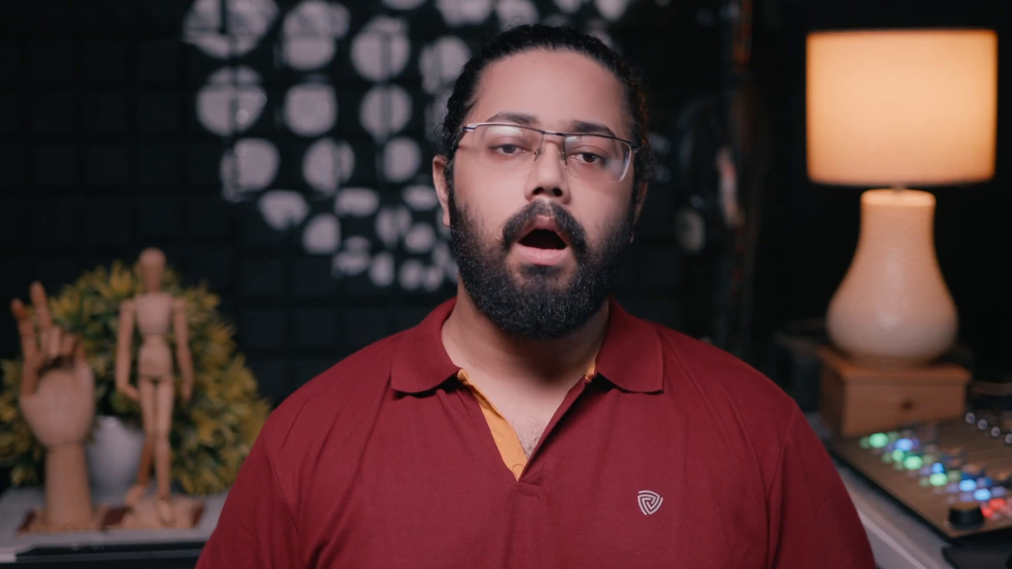
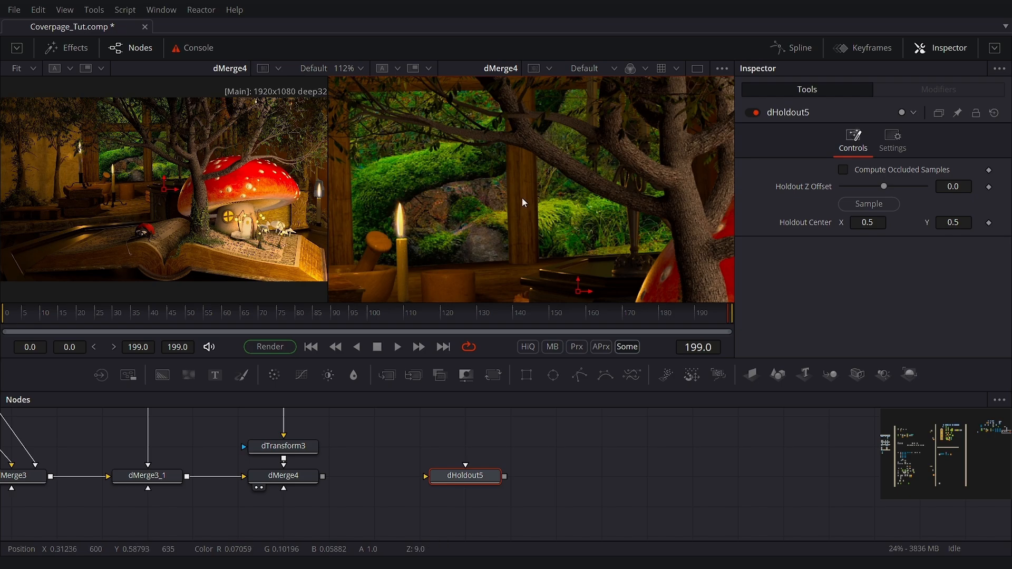
# Detach dMerge4 from its connections, set it aside, and place dHoldout5 below dTransform3 in its former spot
pyautogui.scroll(-3, 530, 207)
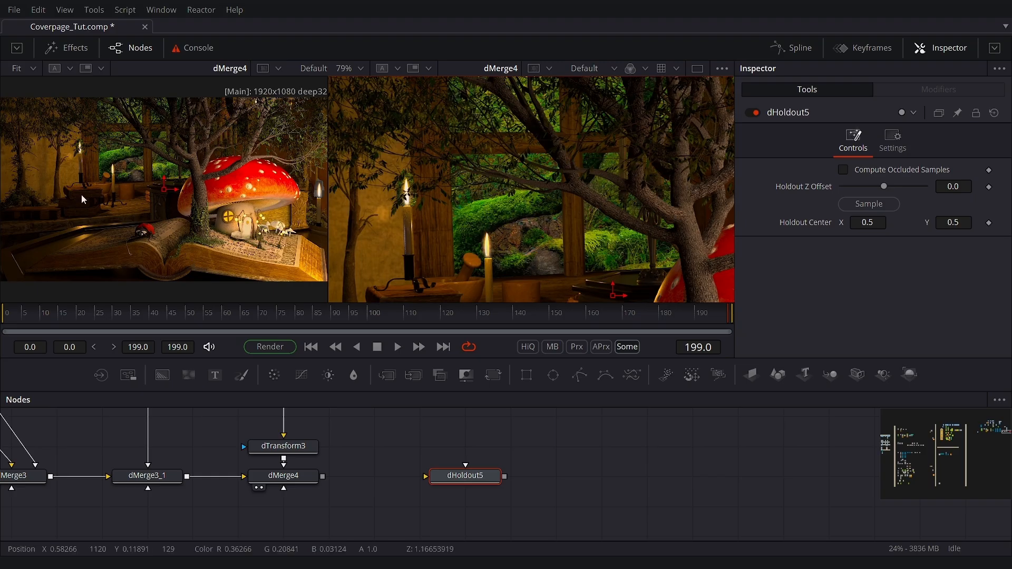
pyautogui.scroll(-2, 593, 197)
pyautogui.scroll(2, 477, 234)
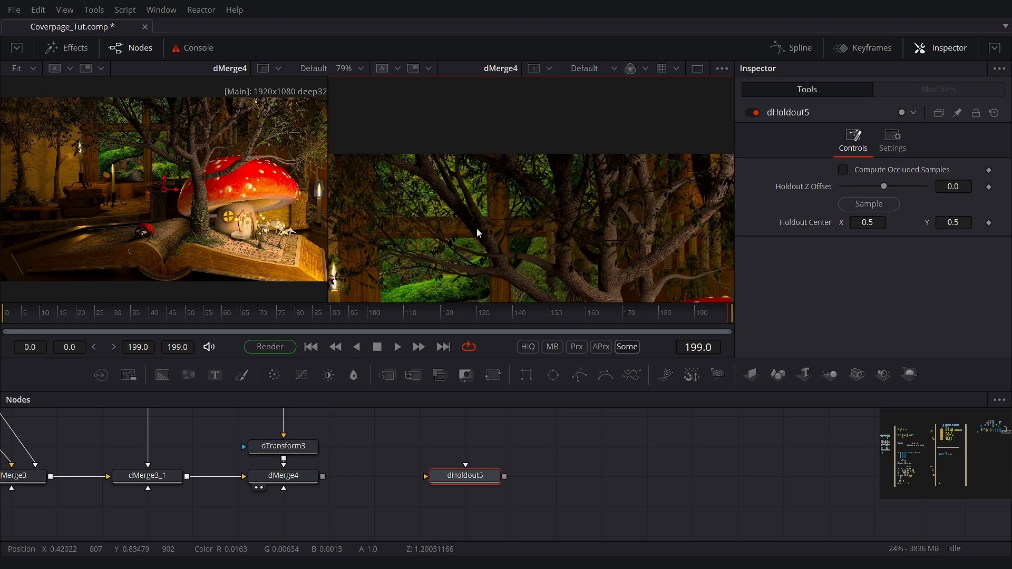
pyautogui.scroll(2, 476, 229)
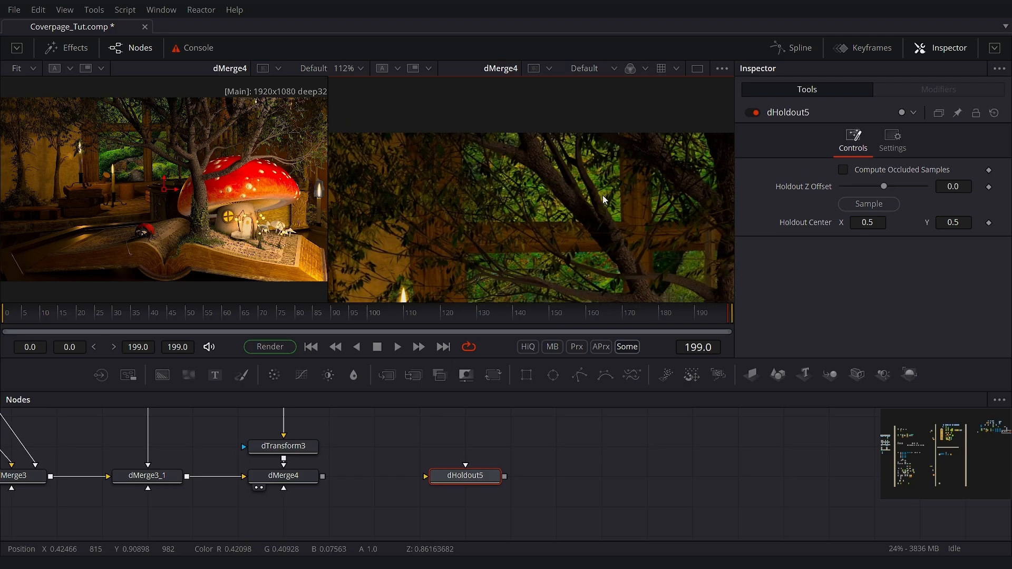
pyautogui.scroll(2, 605, 199)
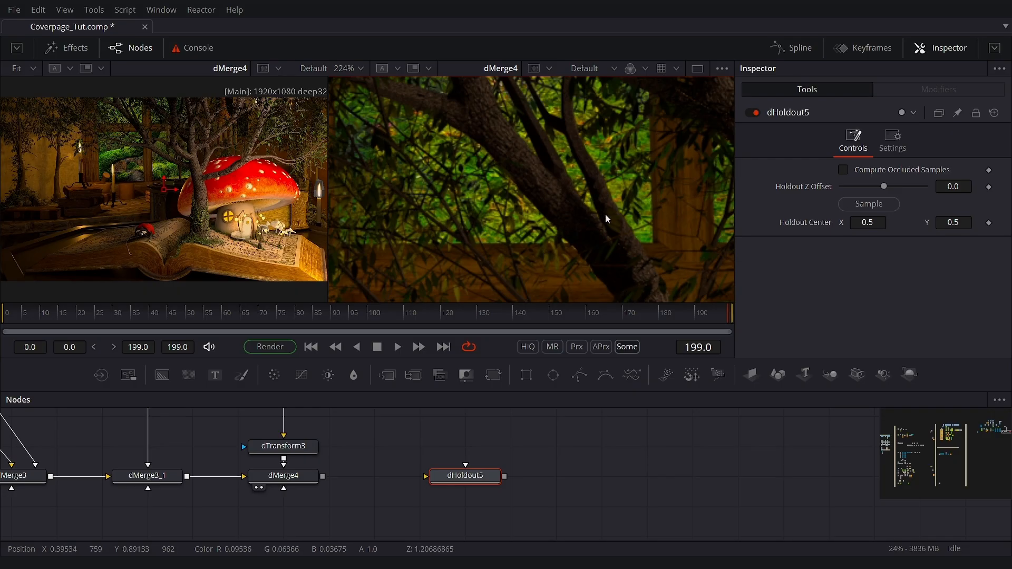
pyautogui.scroll(-1, 605, 214)
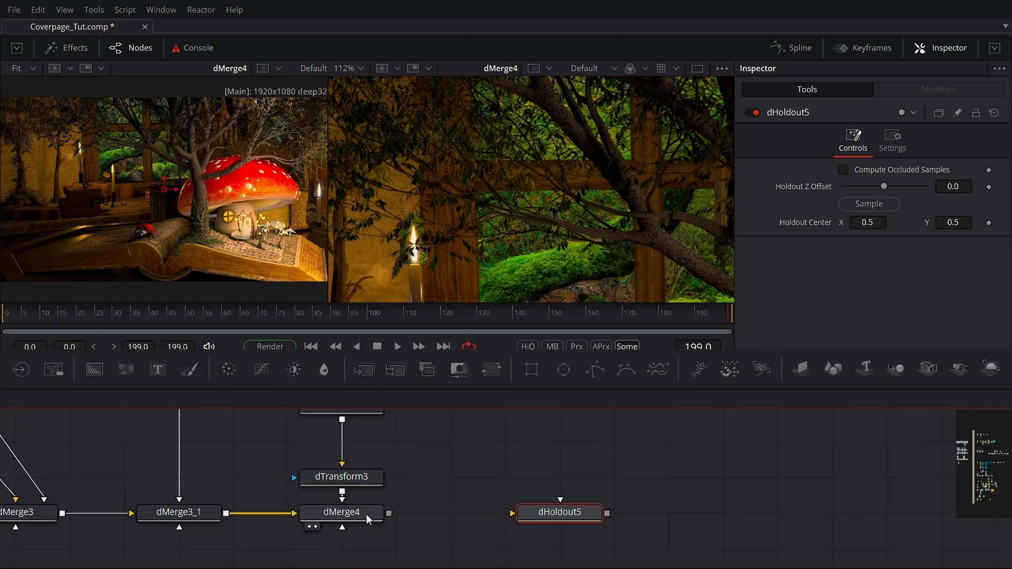
pyautogui.moveTo(303, 477); pyautogui.dragTo(564, 445)
pyautogui.click(679, 478)
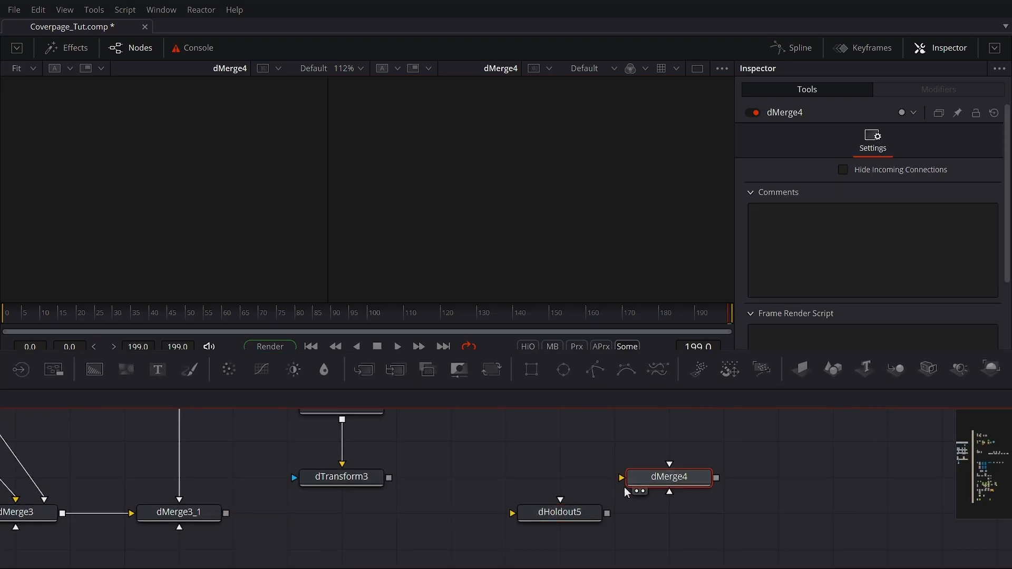
pyautogui.moveTo(580, 521); pyautogui.dragTo(355, 496)
# View dTransform3 in the first viewer and connect its output to the main input of dHoldout5
pyautogui.scroll(2, 348, 513)
pyautogui.scroll(2, 347, 508)
pyautogui.press('1')
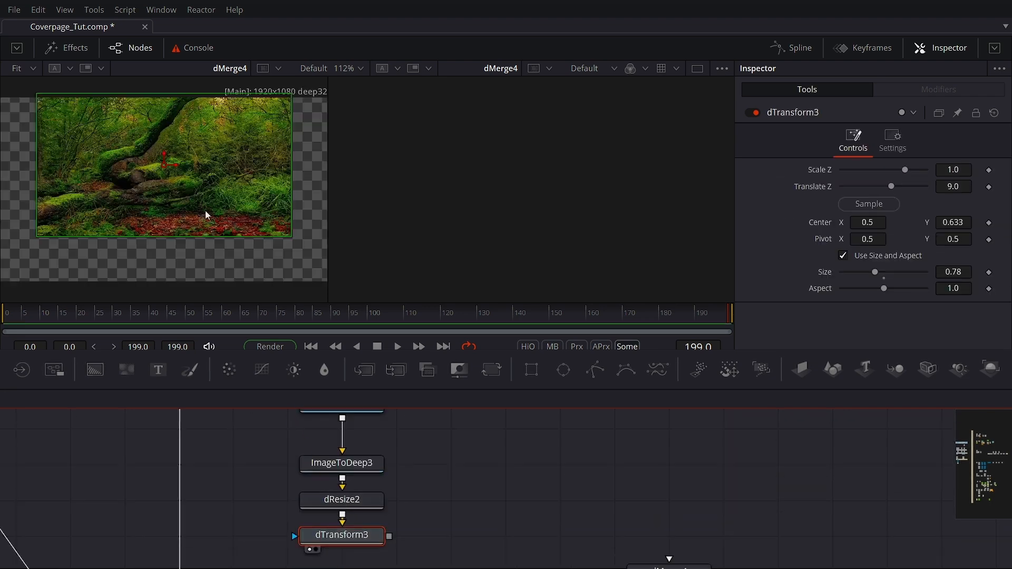
pyautogui.scroll(-2, 416, 486)
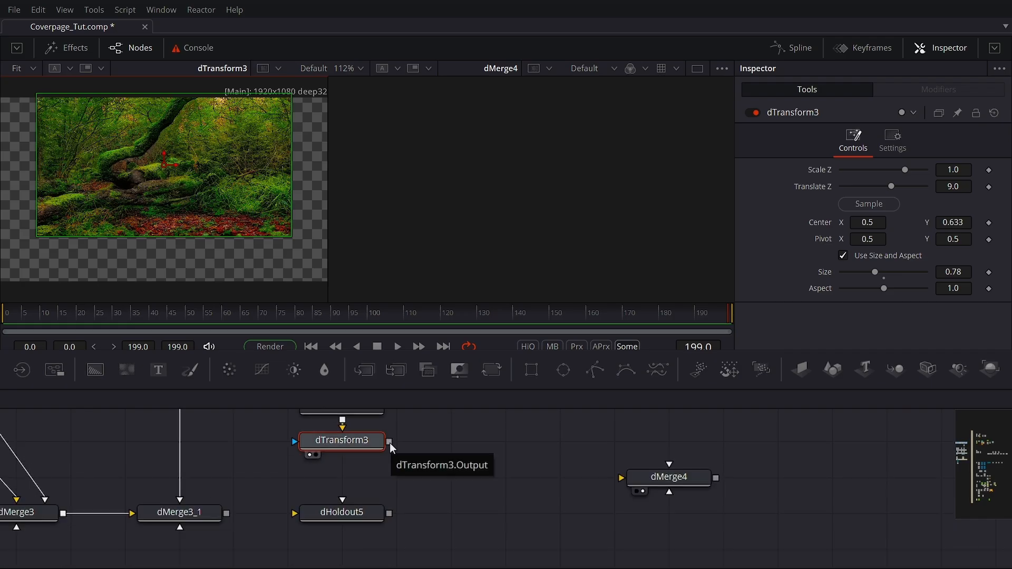
pyautogui.moveTo(389, 442); pyautogui.dragTo(369, 498)
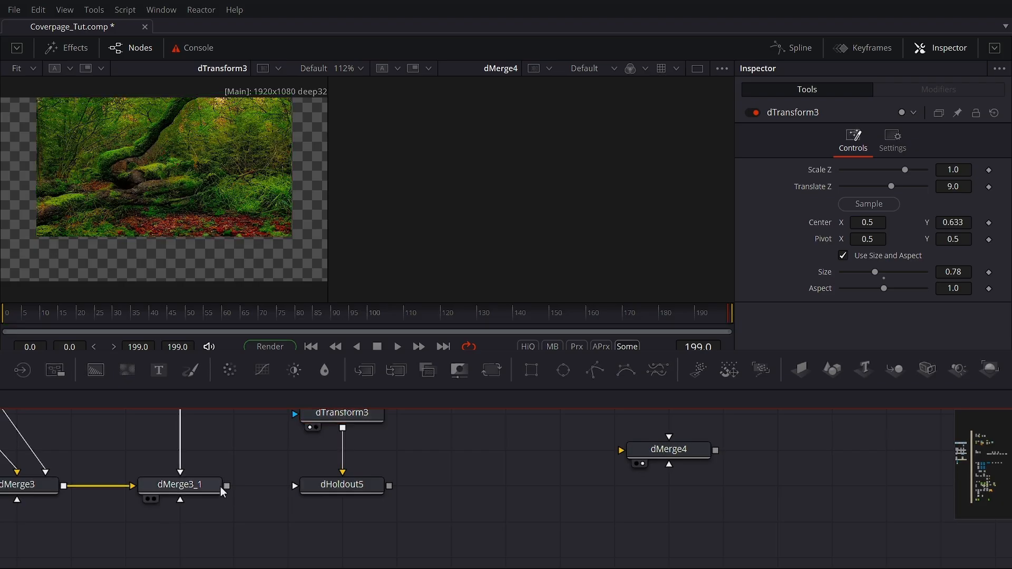
# View dMerge3_1 in the second viewer at Fit zoom and connect its output to the holdout input of dHoldout5
pyautogui.moveTo(172, 489); pyautogui.dragTo(616, 173)
pyautogui.click(351, 68)
pyautogui.click(348, 79)
pyautogui.moveTo(227, 486); pyautogui.dragTo(401, 508)
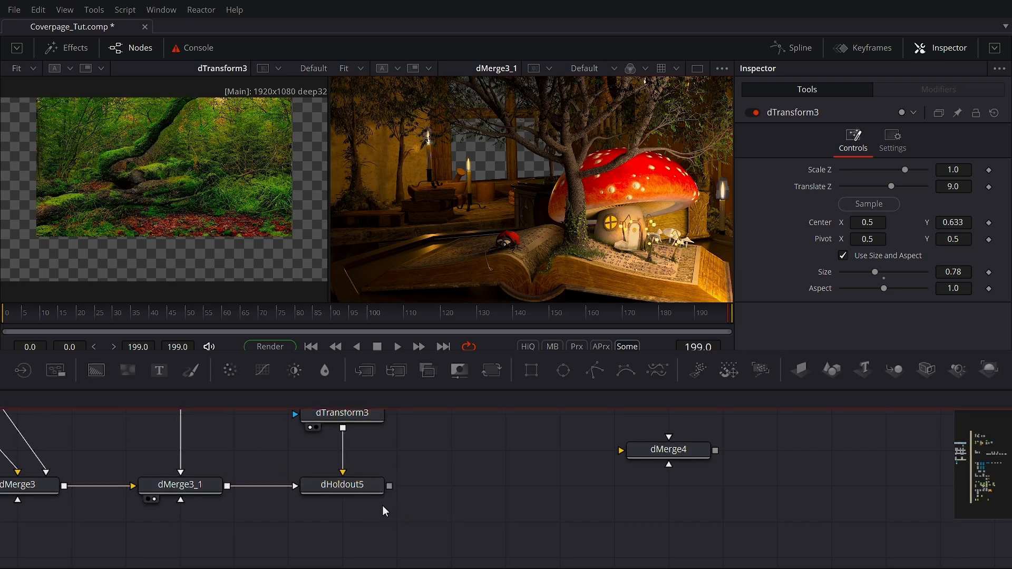
# View dHoldout5 in the first viewer and examine the held-out woodland edges up close
pyautogui.click(352, 487)
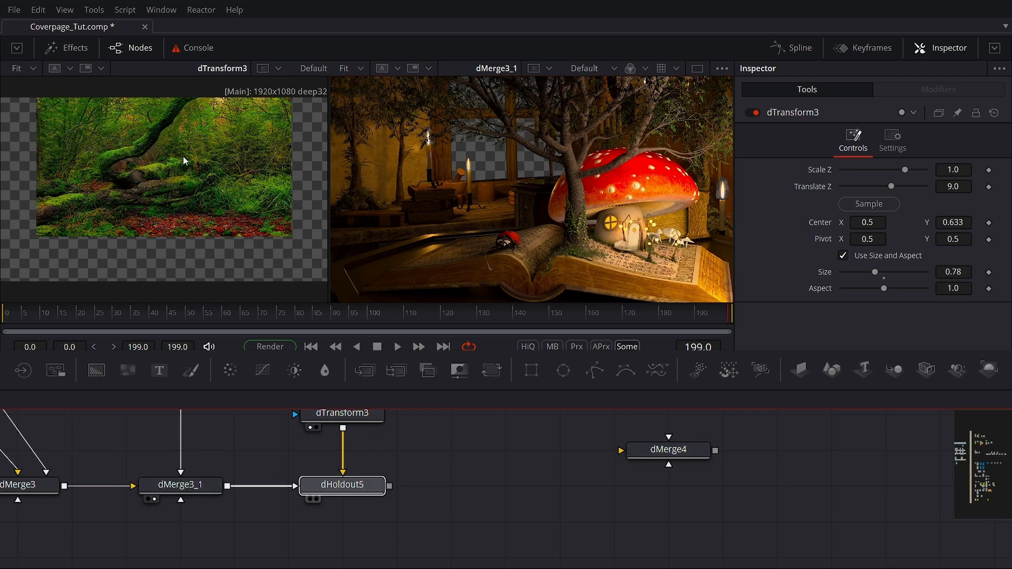
pyautogui.press('1')
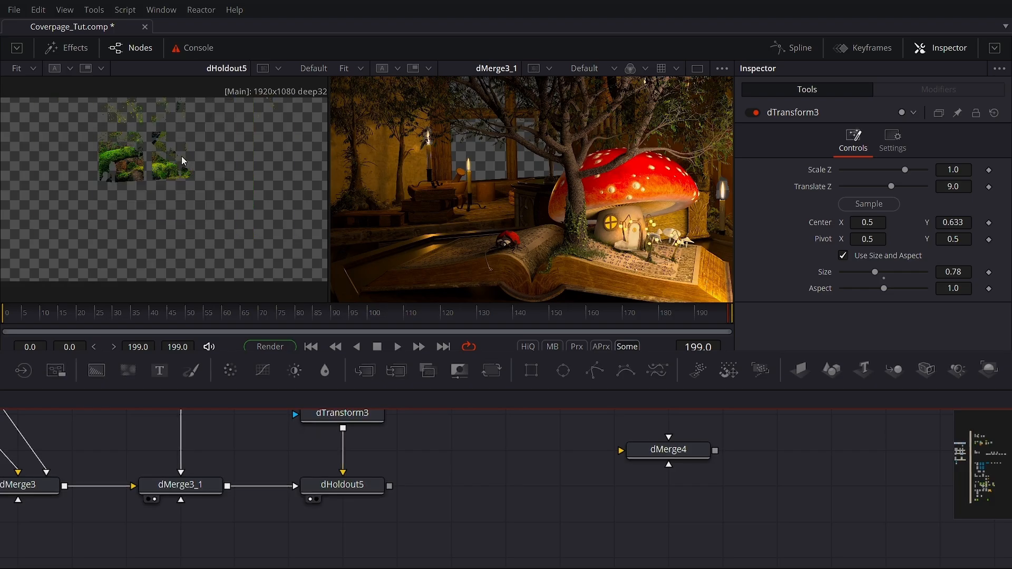
pyautogui.scroll(6, 286, 184)
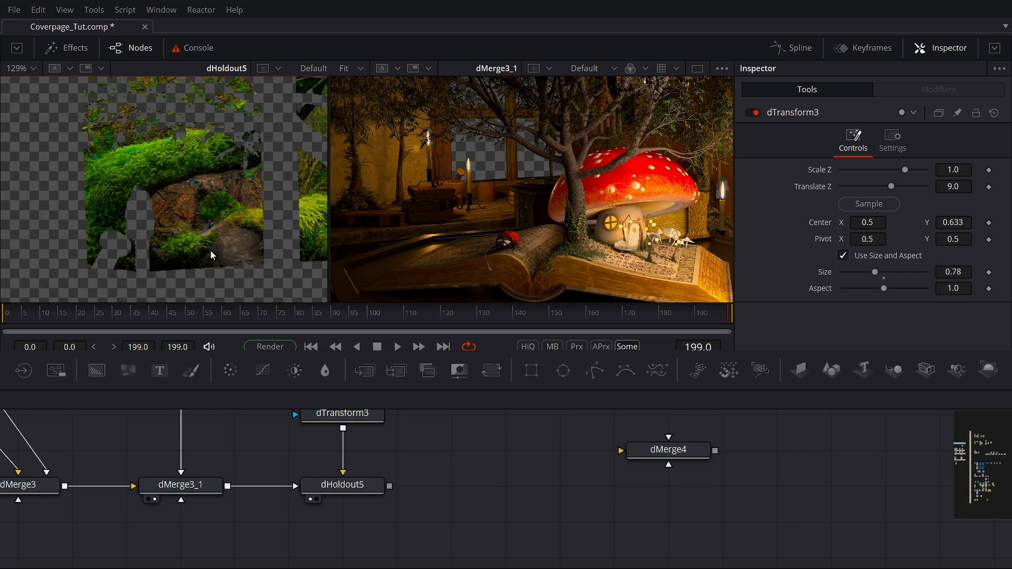
pyautogui.moveTo(176, 159); pyautogui.dragTo(187, 278)
pyautogui.scroll(3, 183, 185)
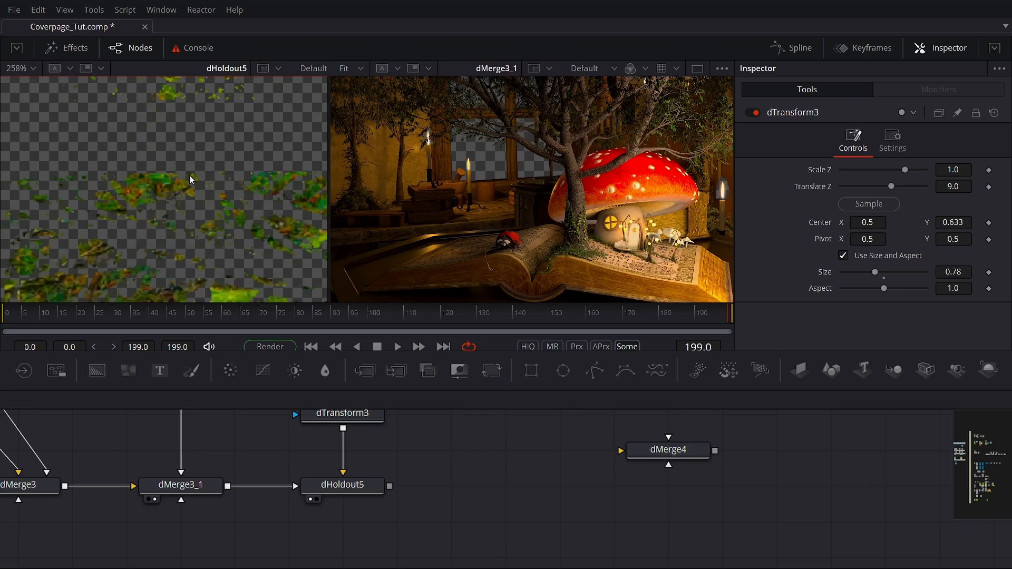
# Place dMerge4 below dHoldout5, connect dHoldout5 and dMerge3_1 into it, and view it in the second viewer
pyautogui.scroll(-2, 191, 175)
pyautogui.moveTo(145, 126); pyautogui.dragTo(150, 215)
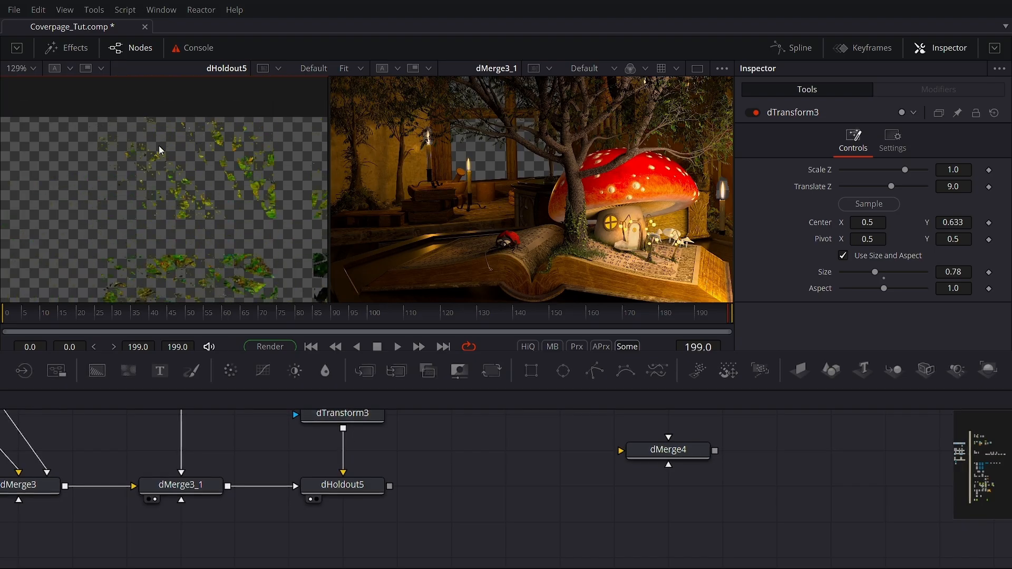
pyautogui.scroll(-1, 110, 176)
pyautogui.moveTo(654, 455); pyautogui.dragTo(492, 490)
pyautogui.moveTo(389, 486); pyautogui.dragTo(311, 555)
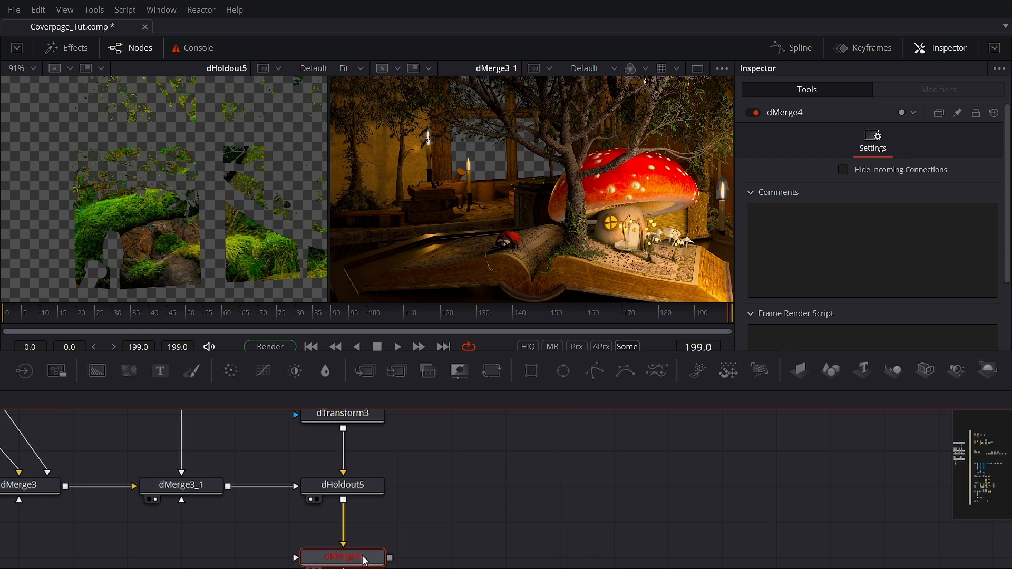
pyautogui.moveTo(227, 486); pyautogui.dragTo(369, 554)
pyautogui.press('2')
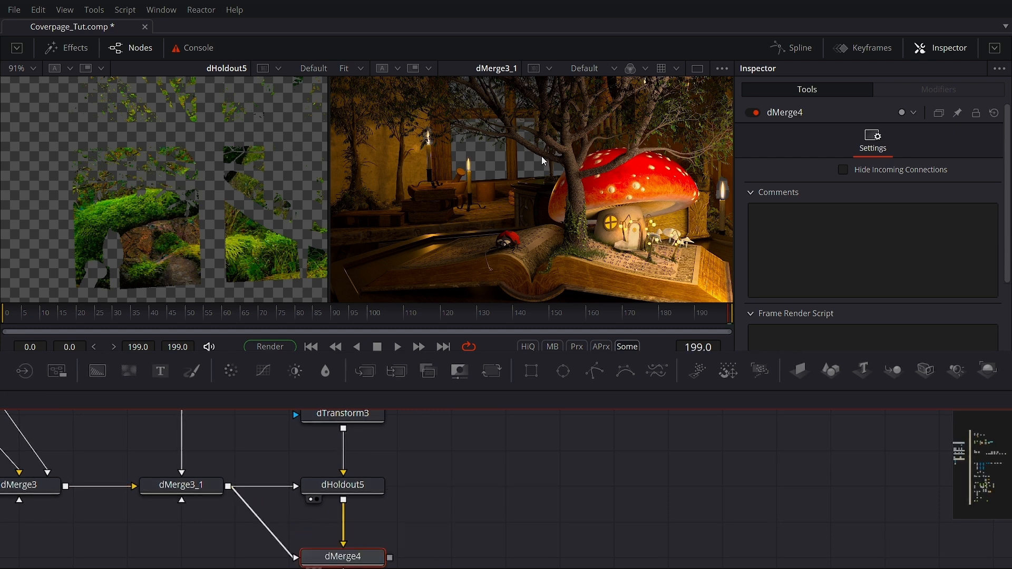
# Examine the leaf and branch edges against the woodland in the dMerge4 result up close
pyautogui.scroll(5, 542, 160)
pyautogui.scroll(8, 584, 198)
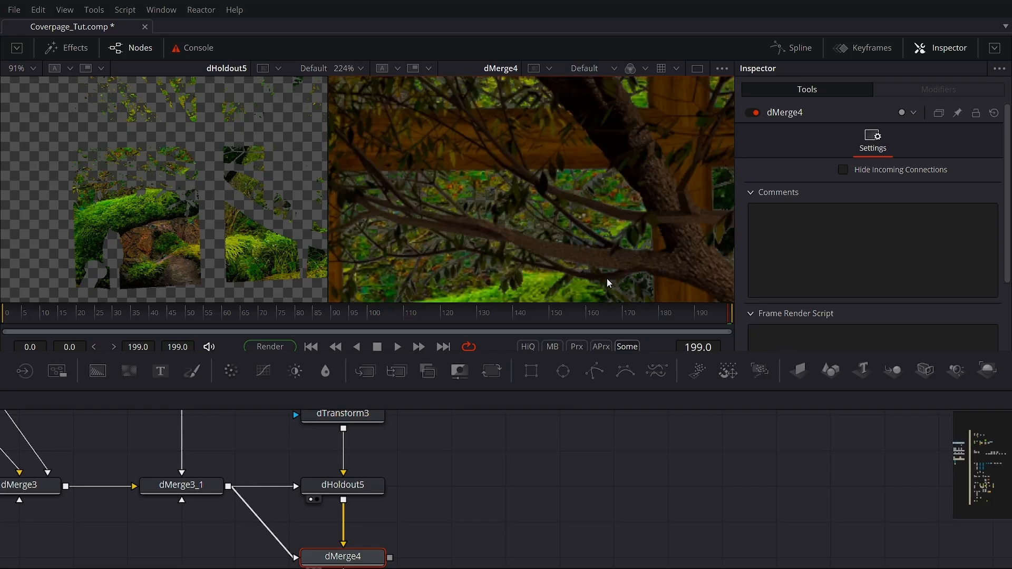
pyautogui.moveTo(549, 206); pyautogui.dragTo(450, 214)
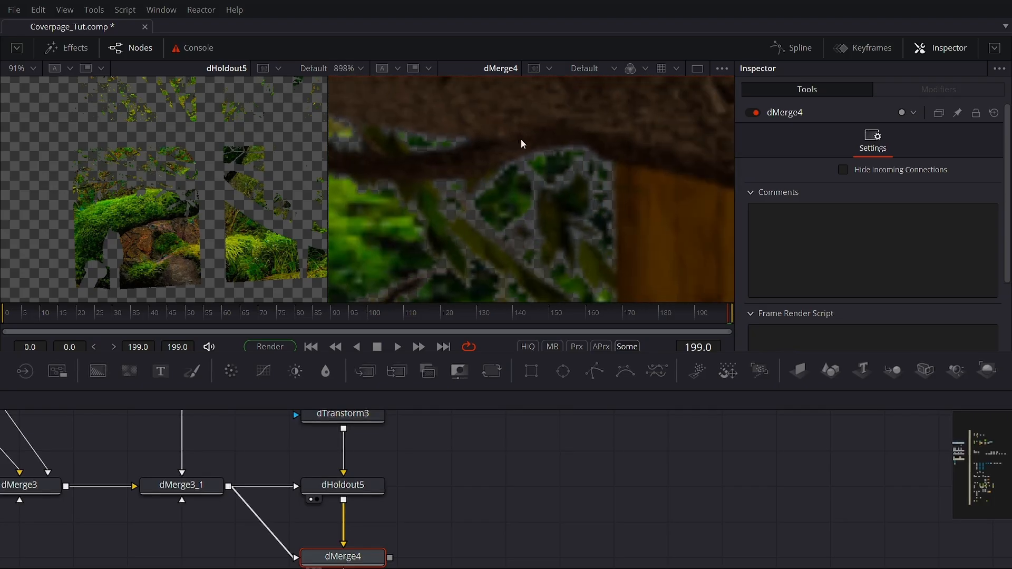
pyautogui.scroll(-12, 533, 204)
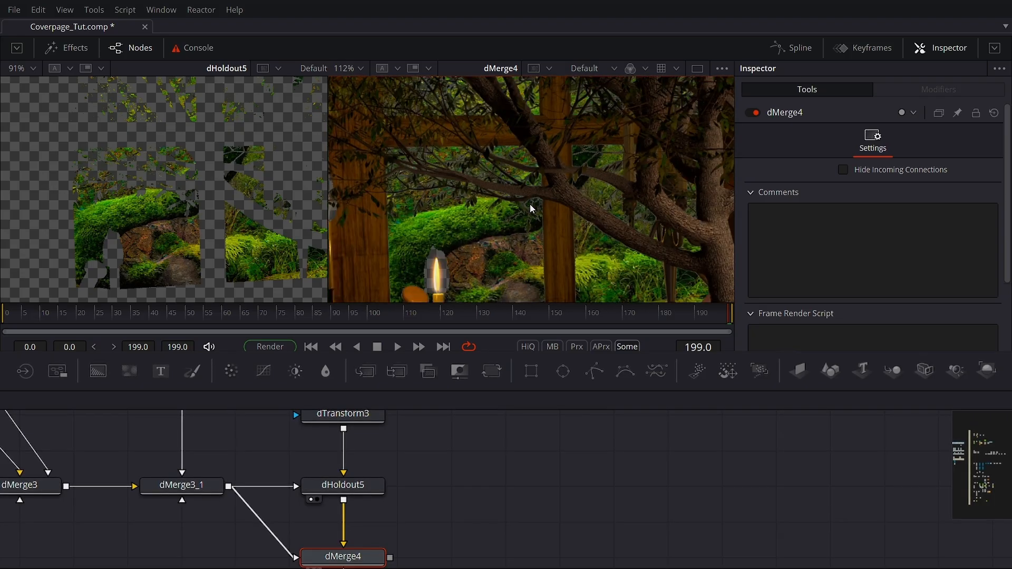
# Enable Compute Occluded Samples on dHoldout5
pyautogui.moveTo(342, 488)
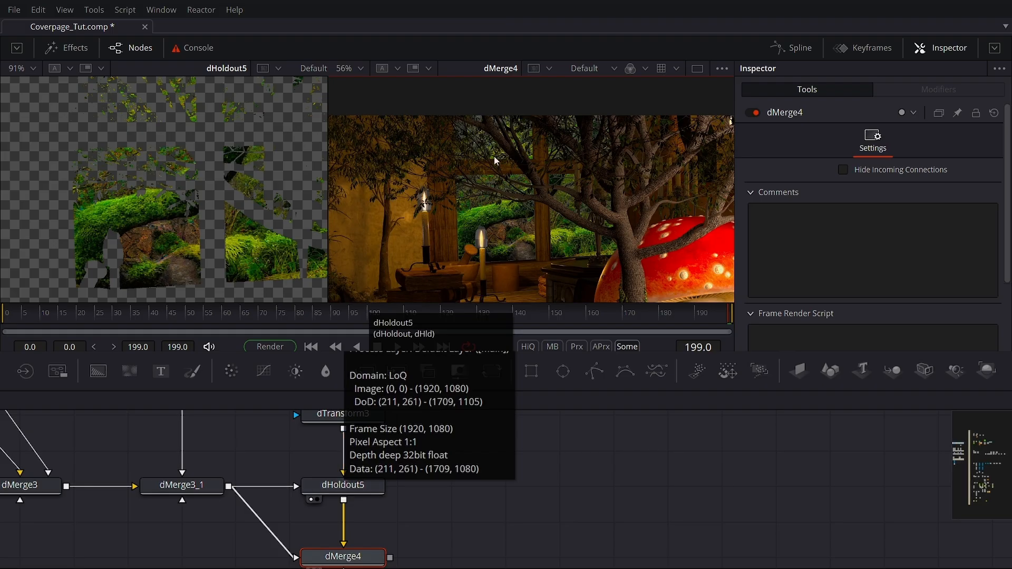
pyautogui.click(342, 487)
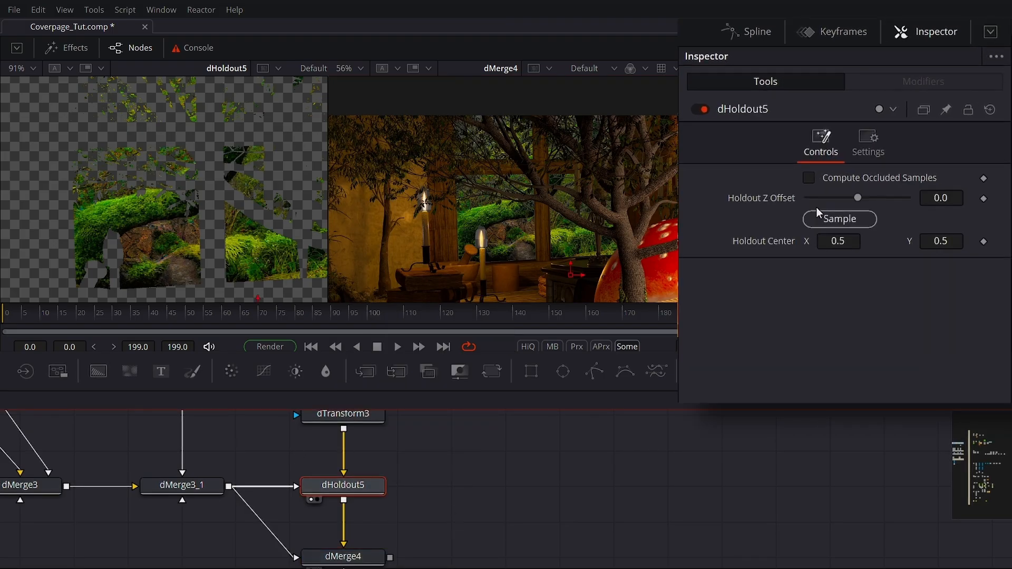
pyautogui.click(810, 180)
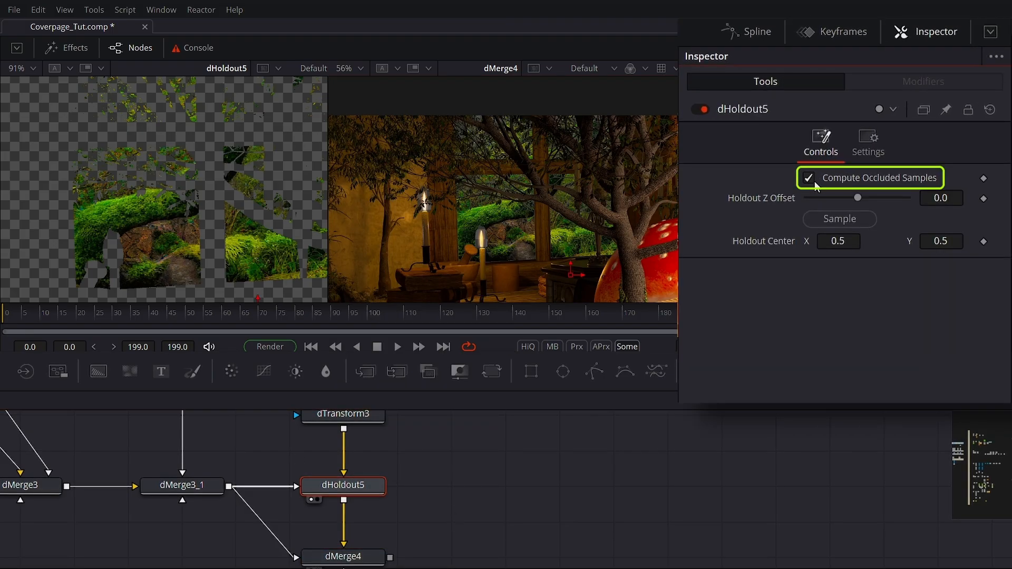
# Compare the leaf edges of dHoldout5 and dMerge3_1 up close, and put dMerge4 back in the second viewer
pyautogui.scroll(8, 257, 209)
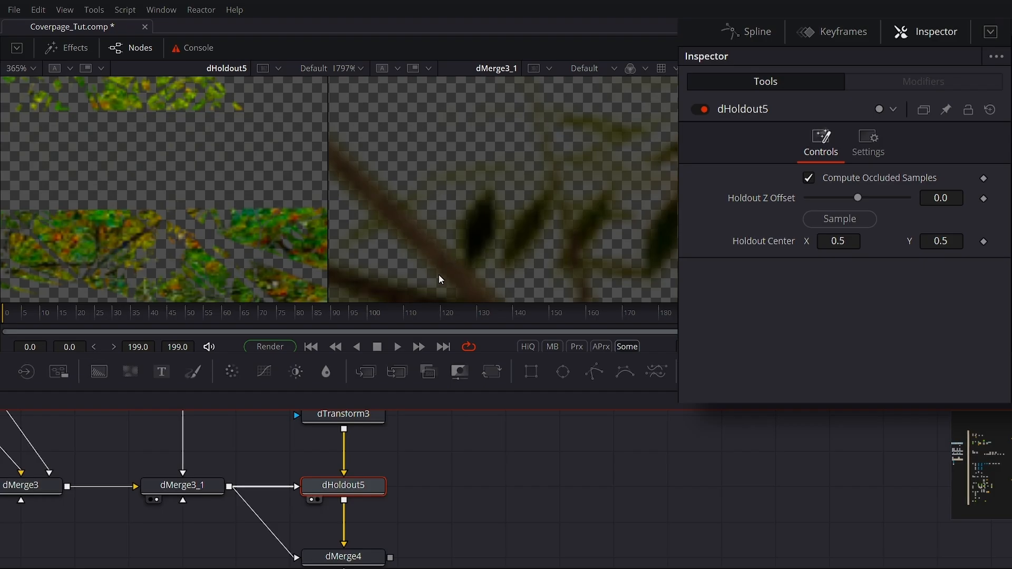
pyautogui.scroll(-3, 356, 419)
pyautogui.scroll(3, 356, 427)
pyautogui.scroll(-2, 356, 428)
pyautogui.moveTo(288, 421); pyautogui.dragTo(413, 276)
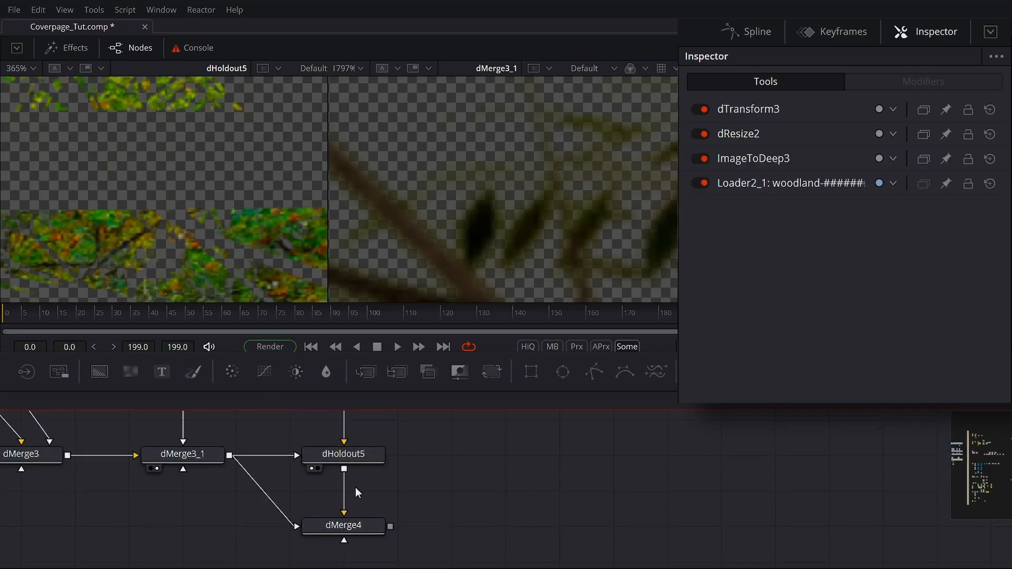
pyautogui.click(348, 525)
pyautogui.press('2')
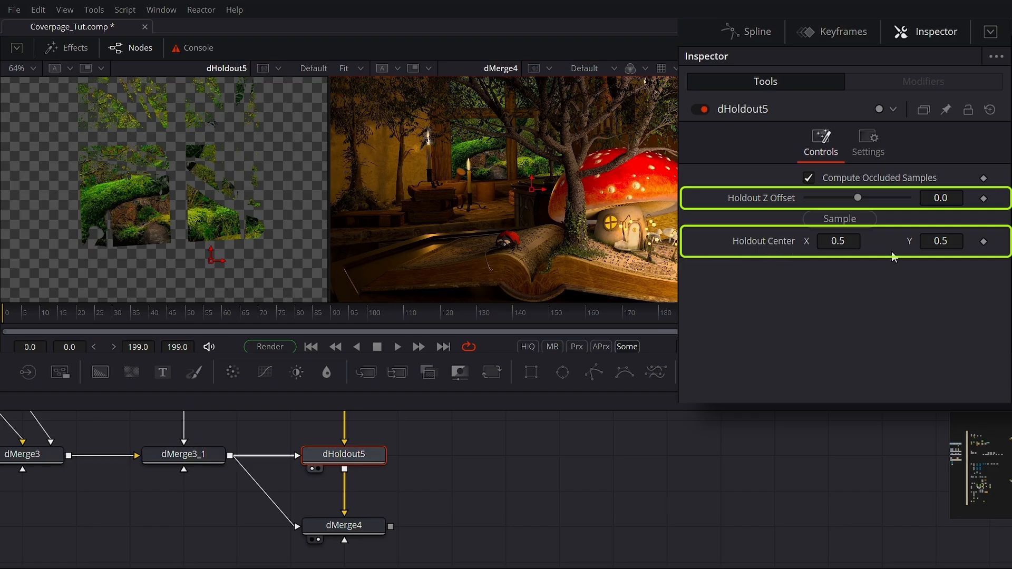
# Try a Holdout Center of X 0.366, Y 0.552 on dHoldout5 with Holdout Z Offsets of -5 and -45.3
pyautogui.moveTo(845, 246); pyautogui.dragTo(799, 246)
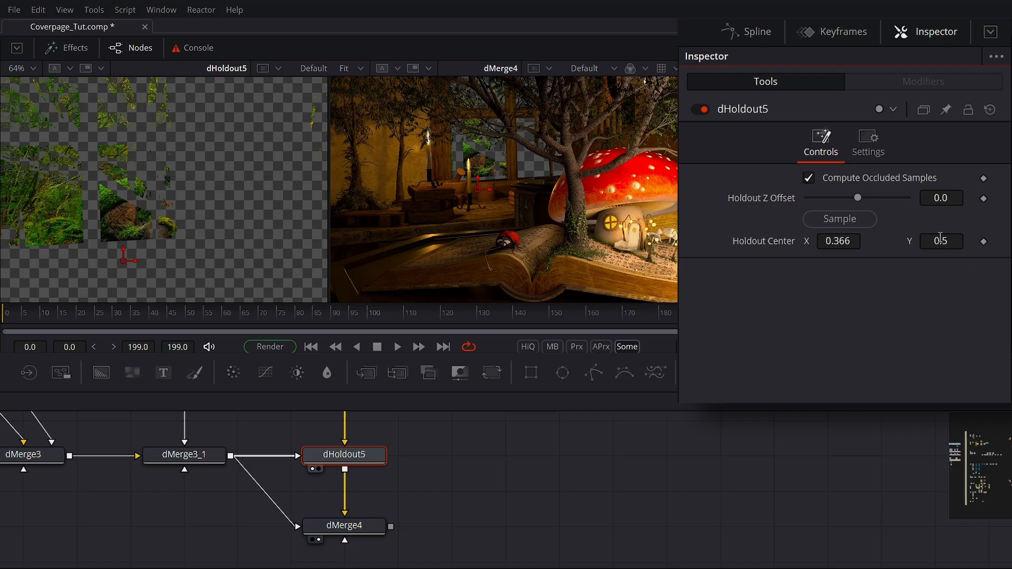
pyautogui.moveTo(941, 241); pyautogui.dragTo(956, 241)
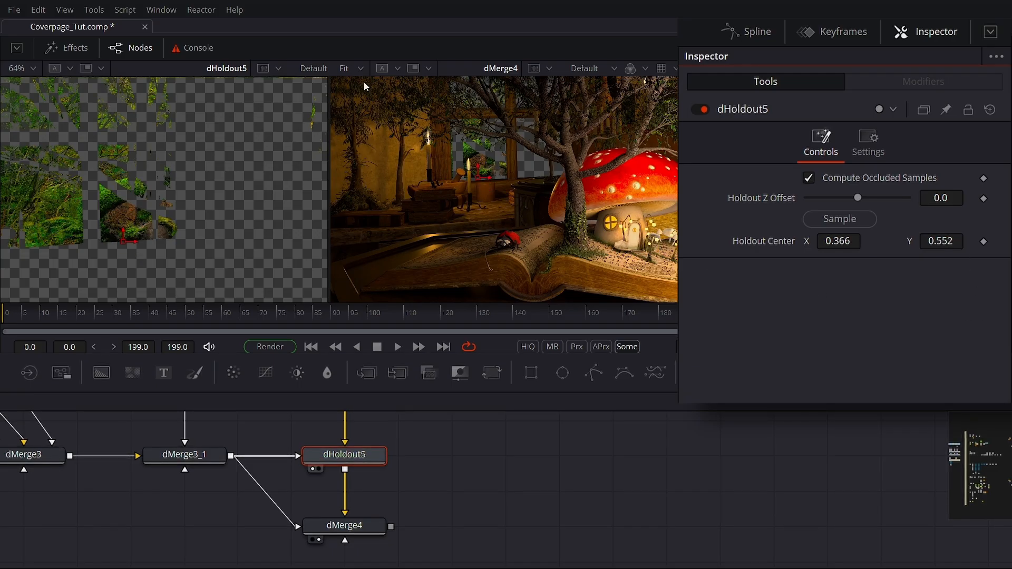
pyautogui.click(951, 197)
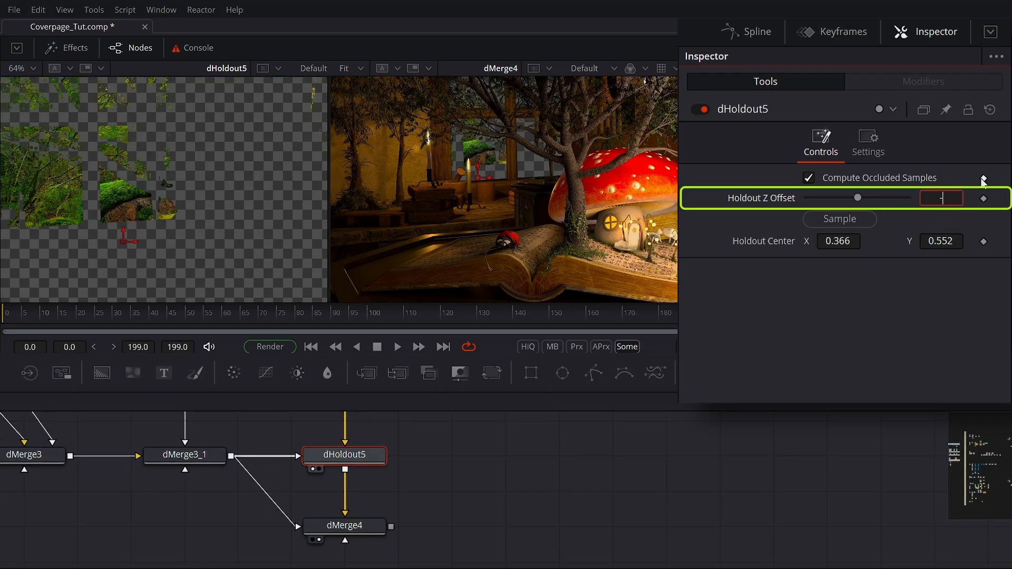
pyautogui.write('-5')
pyautogui.press('Tab')
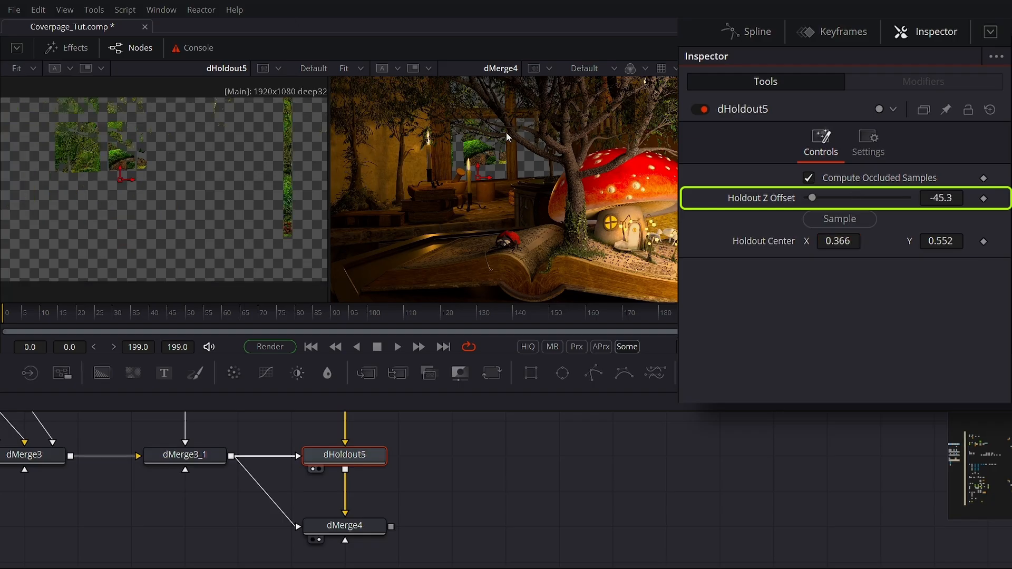
# Inspect the shifted holdout in dMerge4 and reset dHoldout5's Holdout Z Offset and Holdout Center to their defaults
pyautogui.scroll(6, 452, 130)
pyautogui.scroll(6, 396, 150)
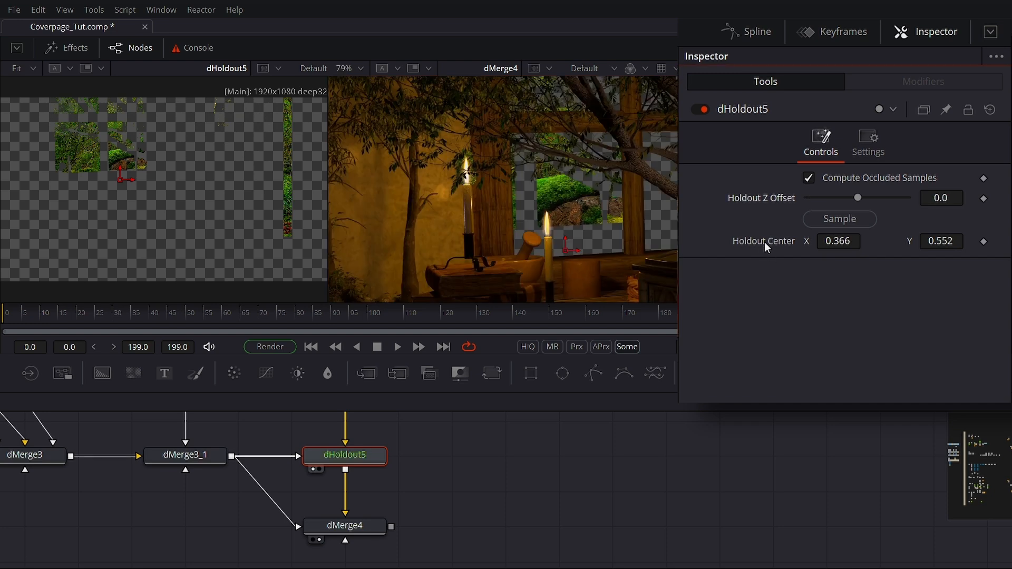
pyautogui.doubleClick(765, 242)
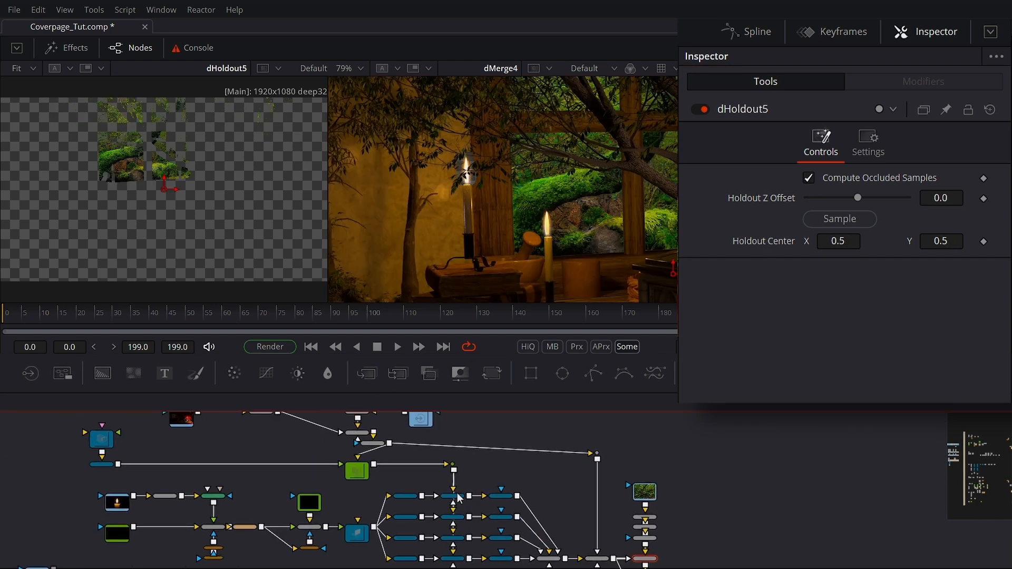
# View the ladybug's dRecolor2_1 in the second viewer and the room's dRecolor2 in the first viewer
pyautogui.scroll(3, 417, 495)
pyautogui.scroll(2, 380, 476)
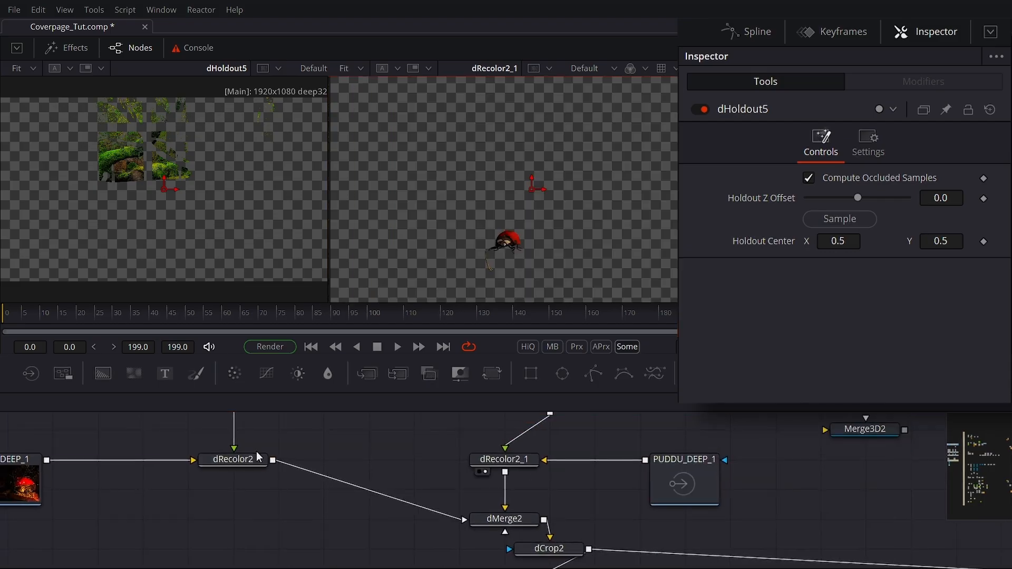
pyautogui.click(258, 457)
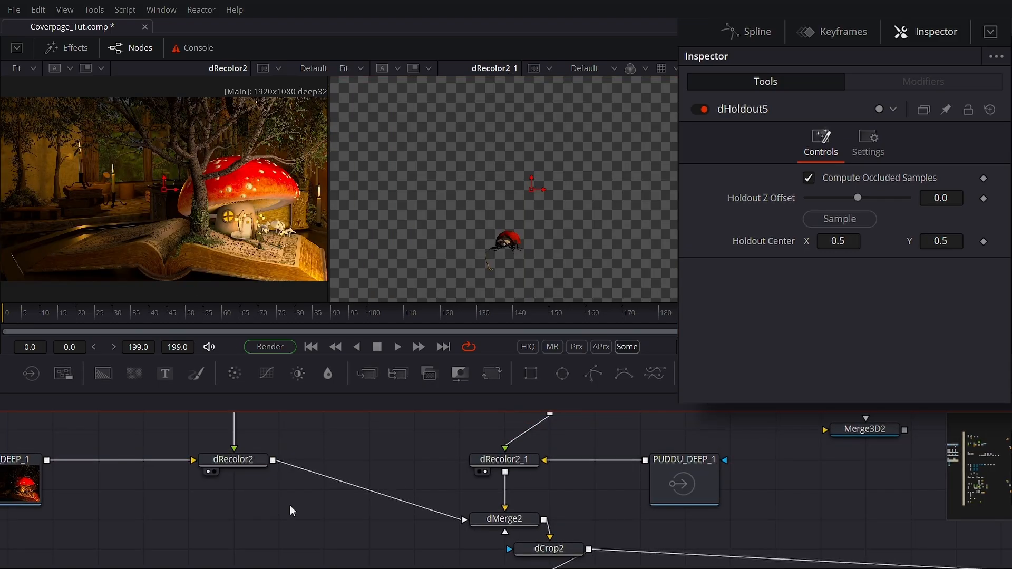
# Add a dHoldout node below dRecolor2, feeding dRecolor2 into its main input and dRecolor2_1 into its holdout input
pyautogui.moveTo(290, 506); pyautogui.dragTo(316, 475)
pyautogui.hotkey('shift', 'space')
pyautogui.write('dhol')
pyautogui.press('Return')
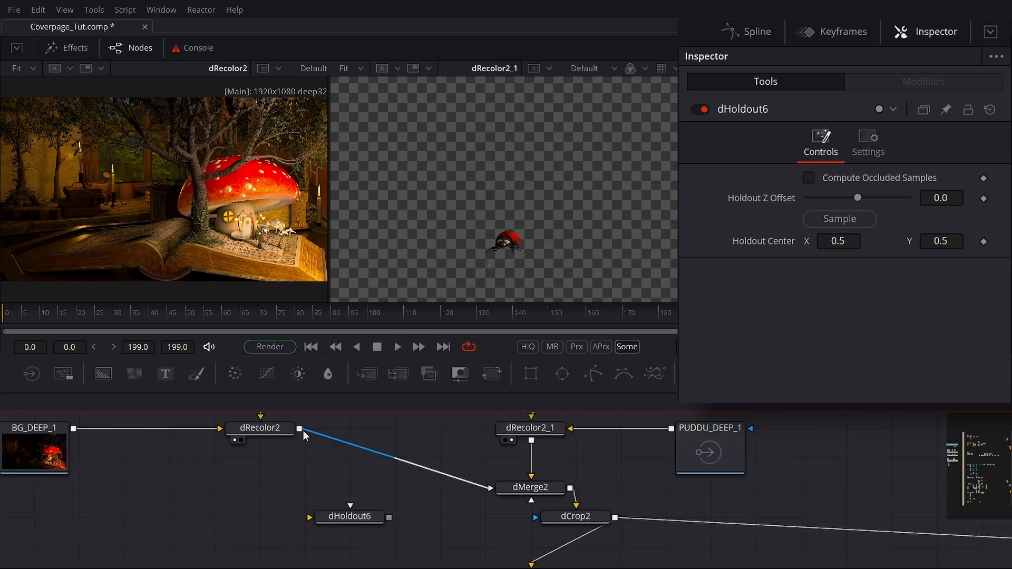
pyautogui.moveTo(300, 429); pyautogui.dragTo(349, 506)
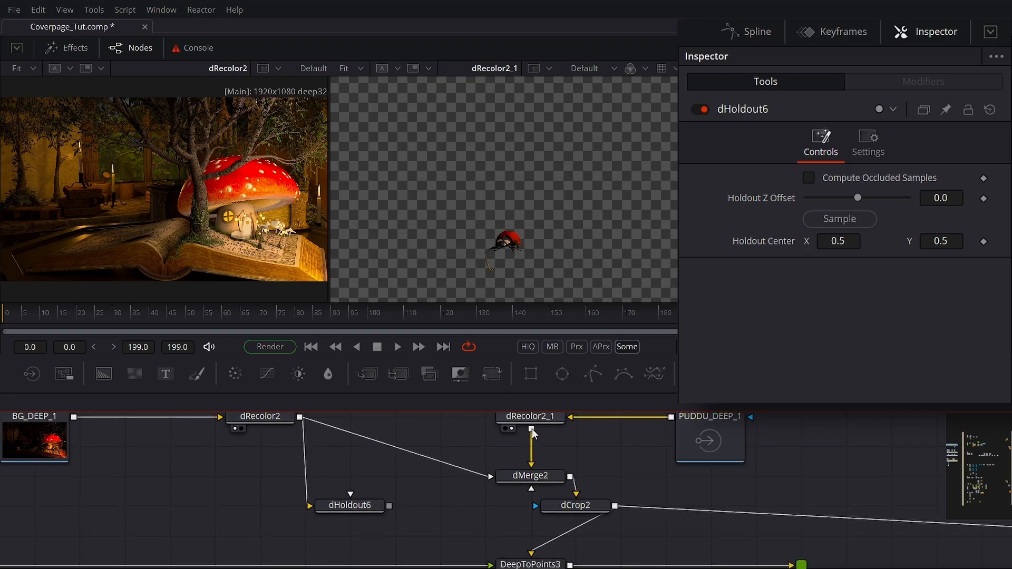
pyautogui.moveTo(531, 431); pyautogui.dragTo(369, 512)
pyautogui.click(368, 509)
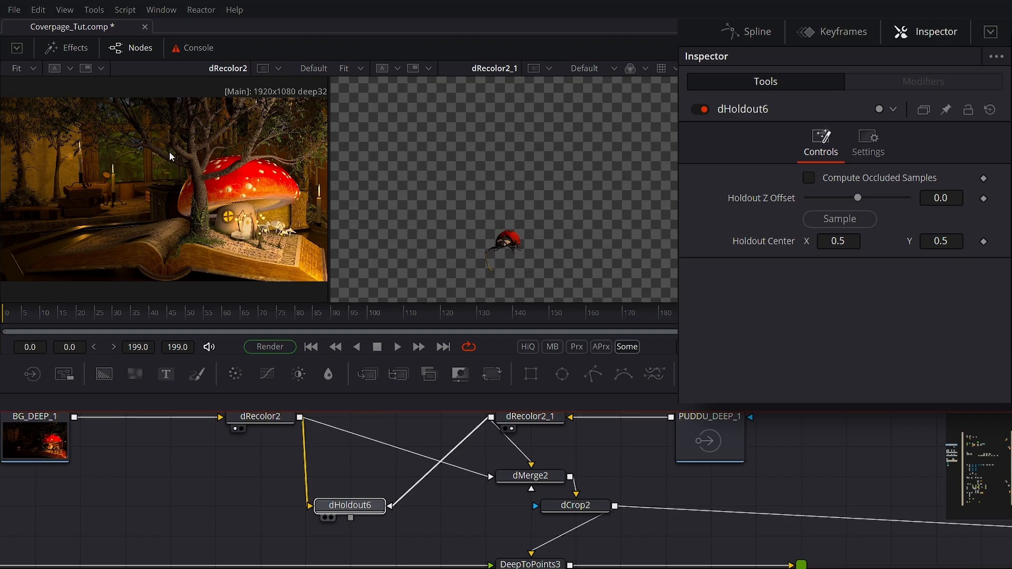
# View dHoldout6 in the first viewer and examine the ladybug cutout on the book up close
pyautogui.press('1')
pyautogui.scroll(4, 139, 237)
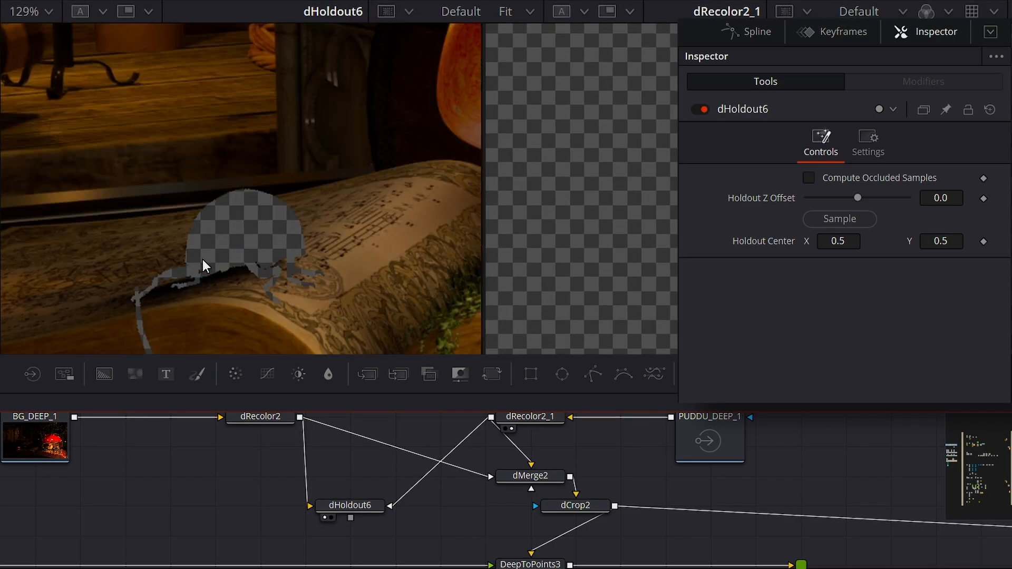
pyautogui.moveTo(226, 261); pyautogui.dragTo(246, 249)
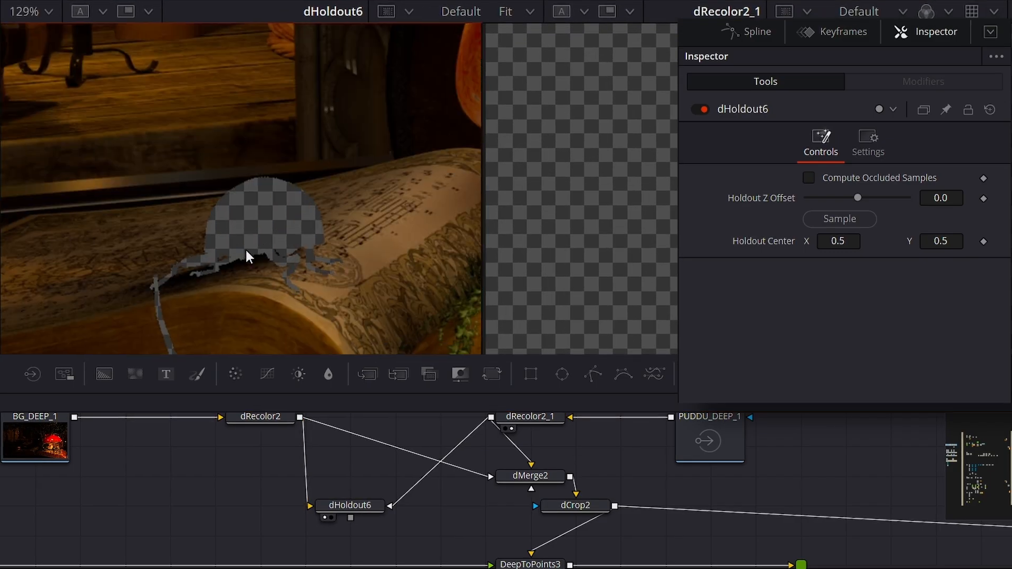
pyautogui.scroll(-3, 311, 196)
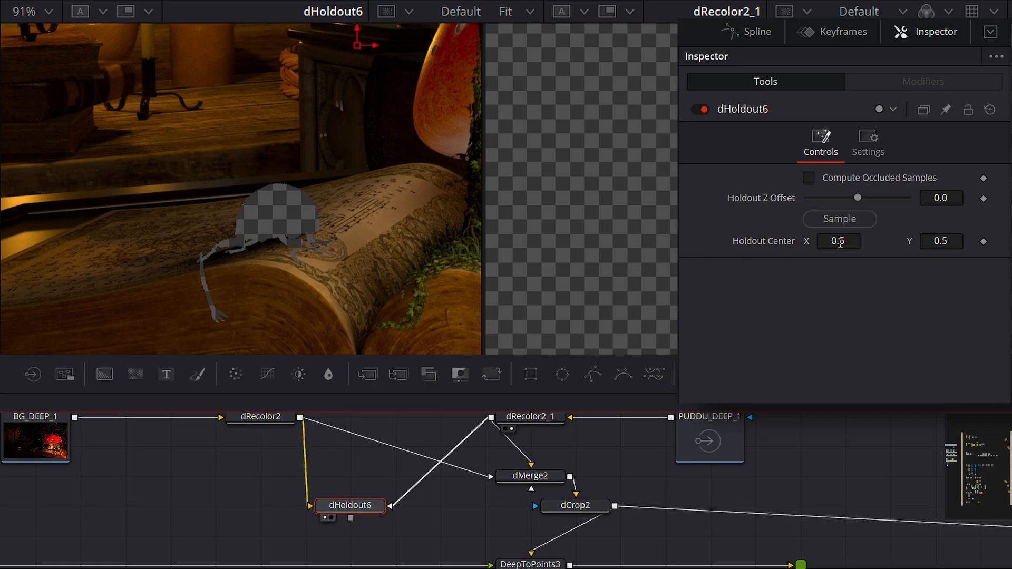
# Shift dHoldout6's Holdout Center to X 0.477 and Y 0.575
pyautogui.moveTo(842, 243)
pyautogui.mouseDown()
pyautogui.moveTo(818, 243)
pyautogui.moveTo(828, 243)
pyautogui.mouseUp()
pyautogui.scroll(-3, 247, 227)
pyautogui.moveTo(940, 243); pyautogui.dragTo(980, 243)
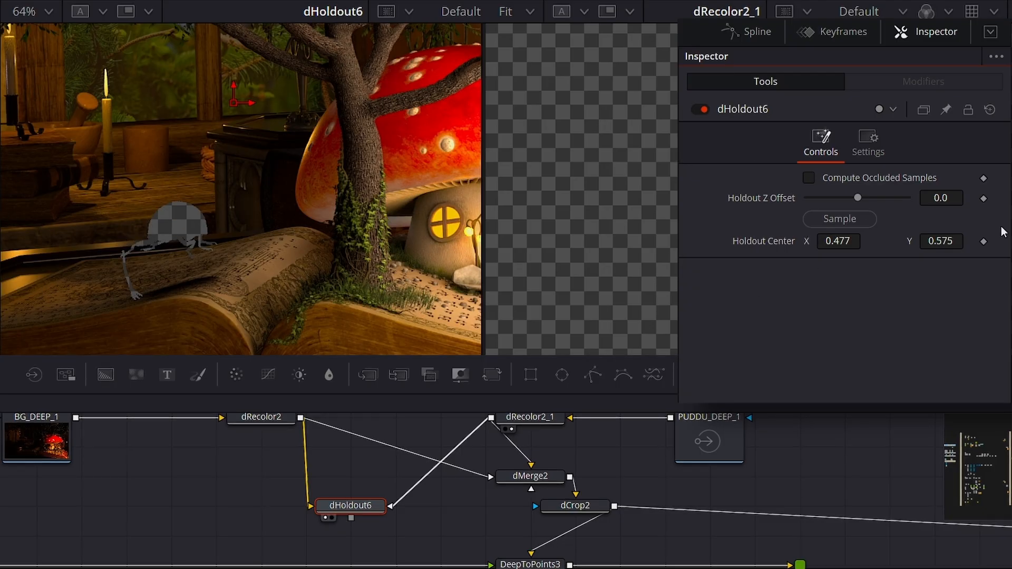
# Try Holdout Z Offsets of 15.3 and 1 on dHoldout6 and inspect the ladybug cutout behind the book
pyautogui.moveTo(941, 198); pyautogui.dragTo(1009, 199)
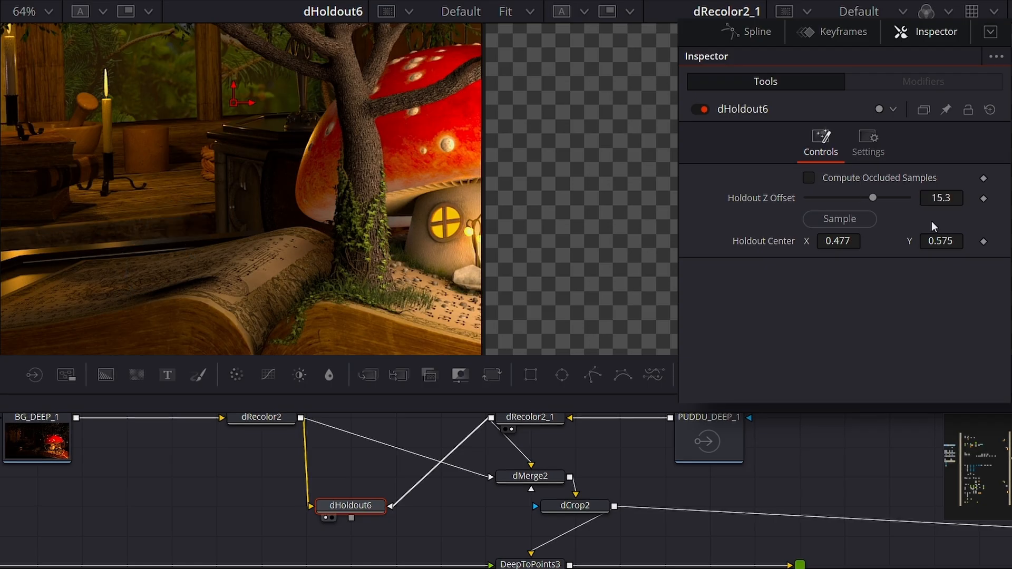
pyautogui.write('1')
pyautogui.press('Tab')
pyautogui.moveTo(349, 273); pyautogui.dragTo(371, 278)
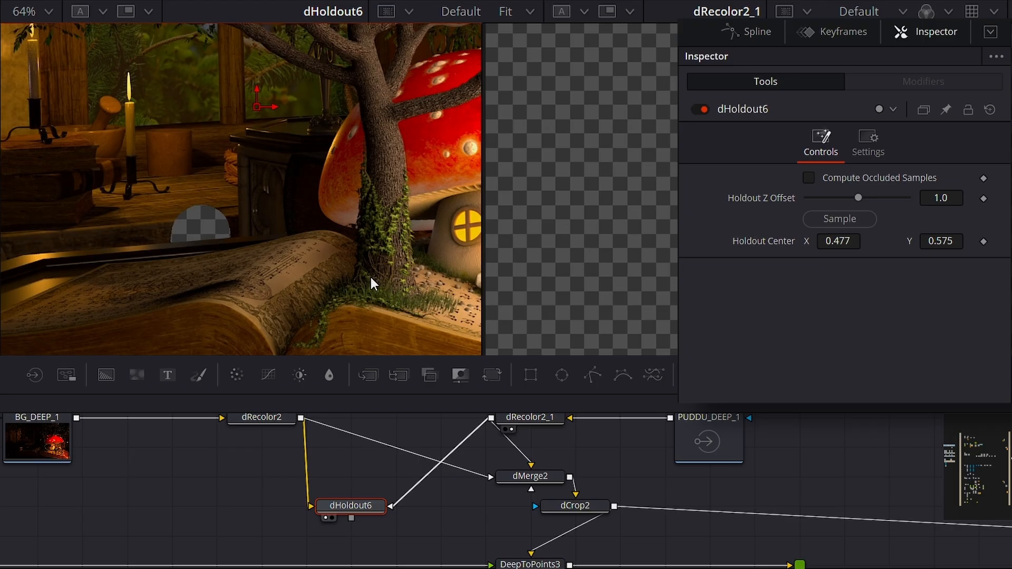
pyautogui.scroll(4, 331, 276)
pyautogui.moveTo(173, 214); pyautogui.dragTo(195, 325)
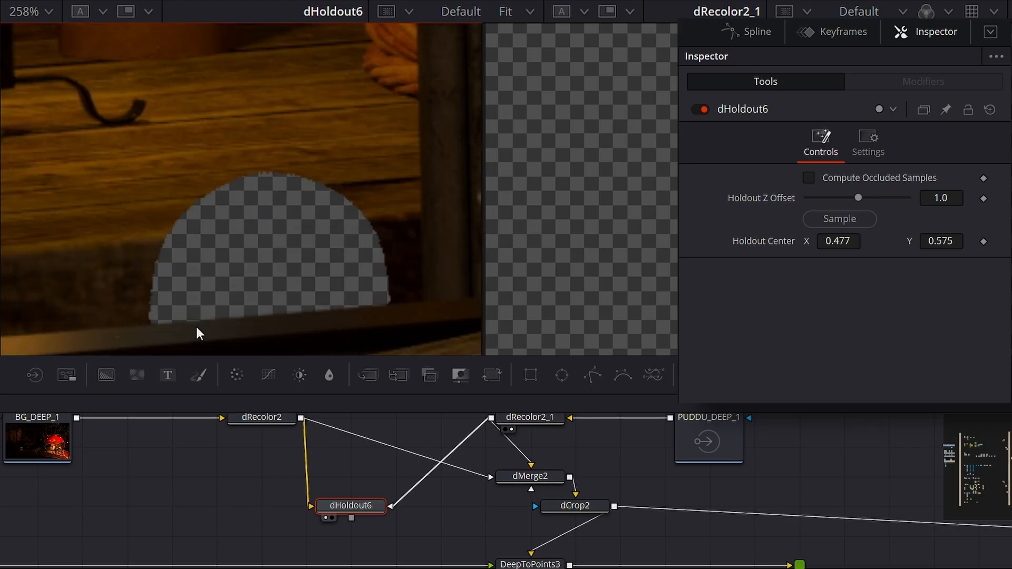
# Set dHoldout6's Holdout Z Offset to 5 and raise its Holdout Center Y to 0.675
pyautogui.scroll(-1, 227, 318)
pyautogui.moveTo(953, 198); pyautogui.dragTo(954, 197)
pyautogui.doubleClick(954, 197)
pyautogui.write('5')
pyautogui.press('Tab')
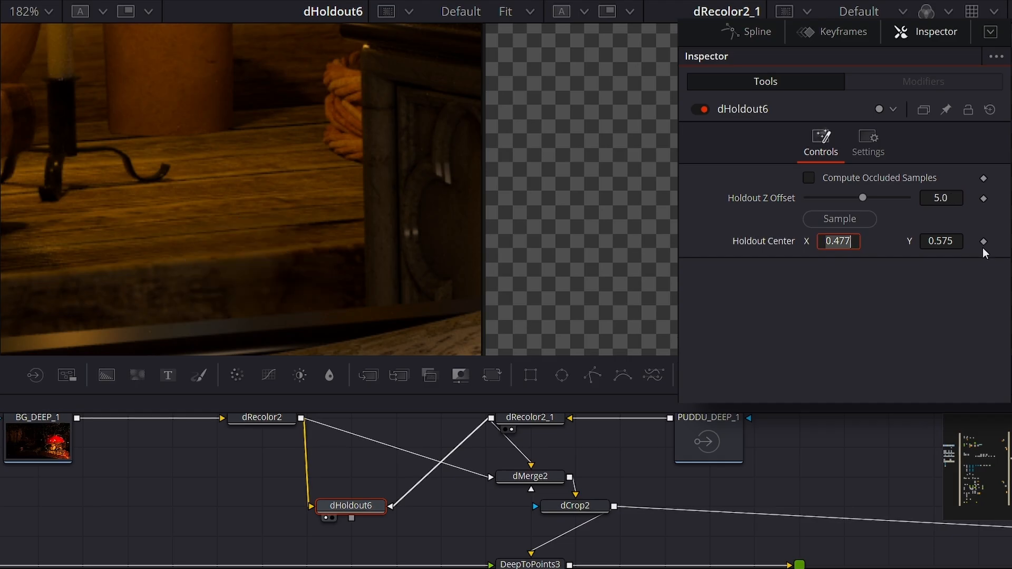
pyautogui.moveTo(935, 244); pyautogui.dragTo(949, 241)
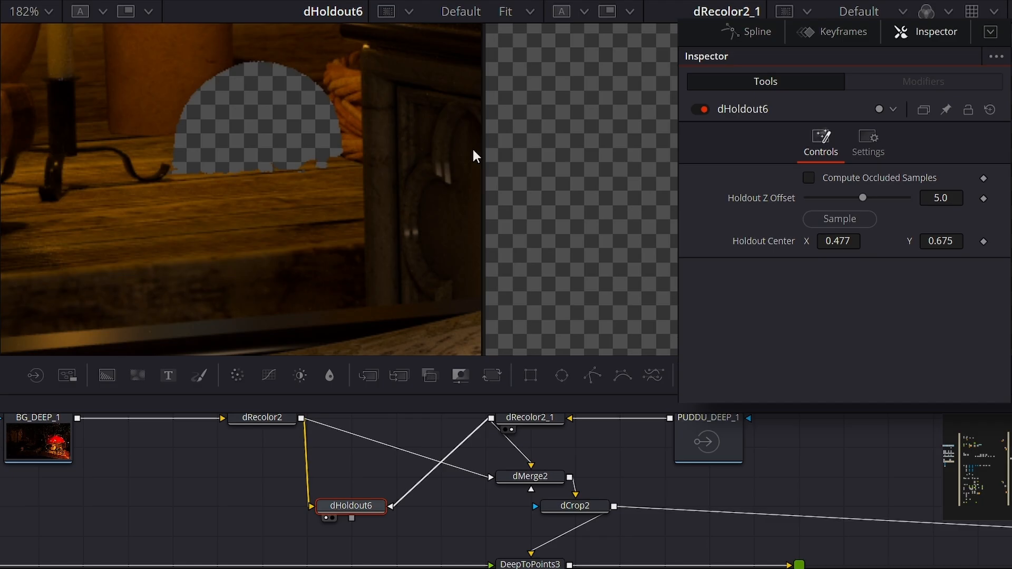
# Examine where the lower edge of the ladybug cutout meets the wooden surface
pyautogui.scroll(3, 355, 245)
pyautogui.scroll(-3, 251, 175)
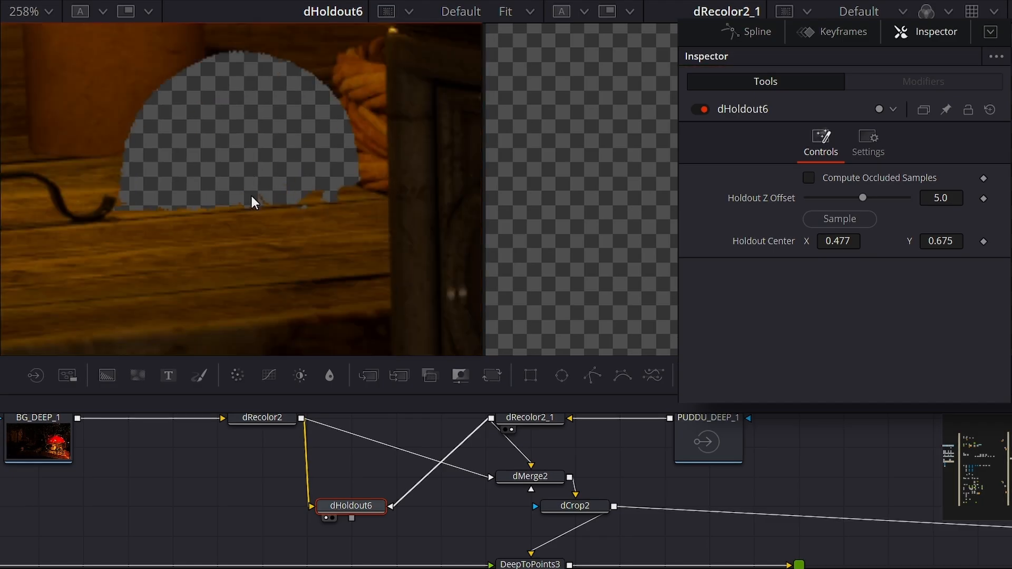
pyautogui.scroll(2, 214, 289)
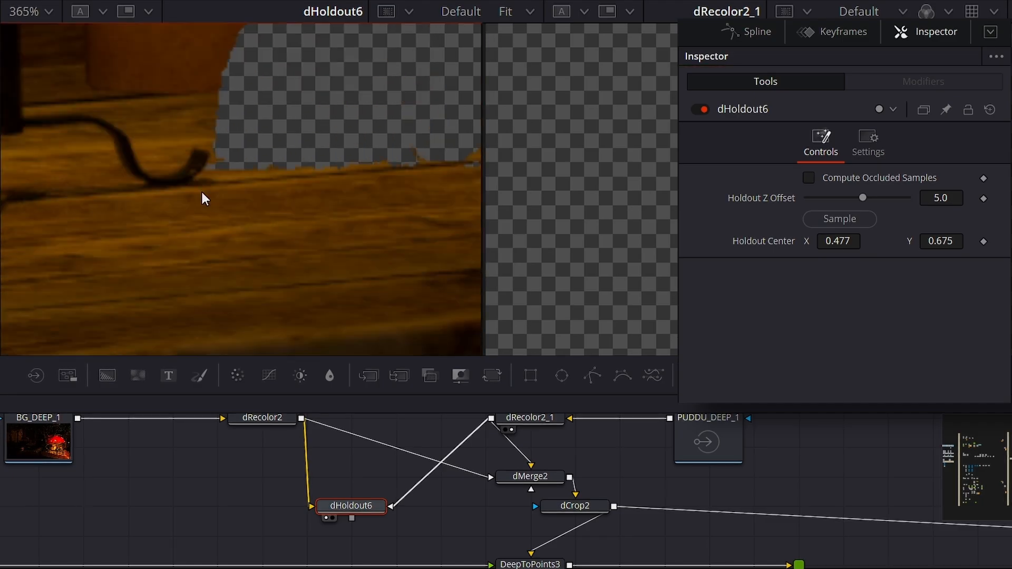
pyautogui.scroll(-2, 202, 208)
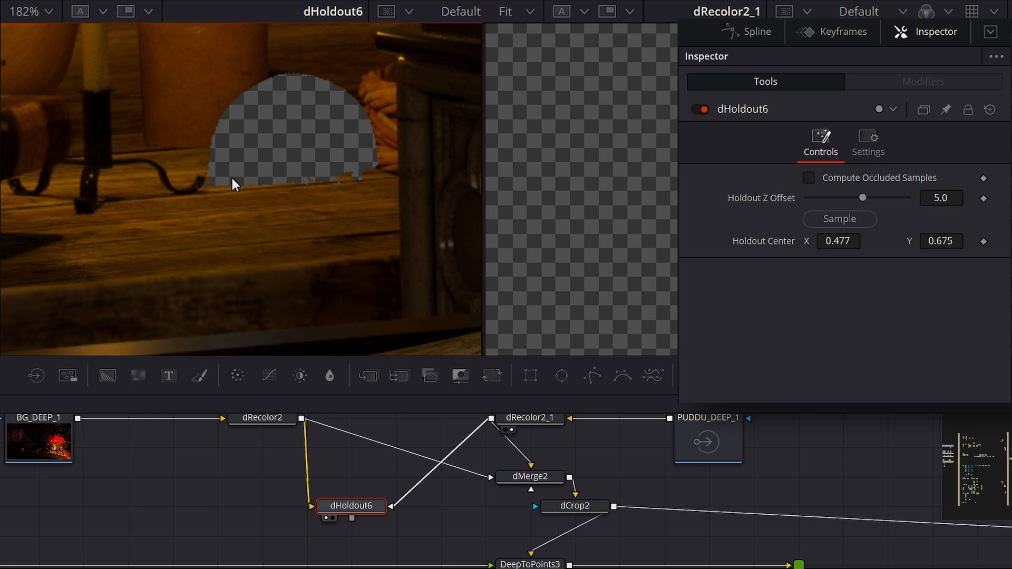
# Delete the dHoldout6 node and fit the dRecolor2 image to the viewer
pyautogui.press('Delete')
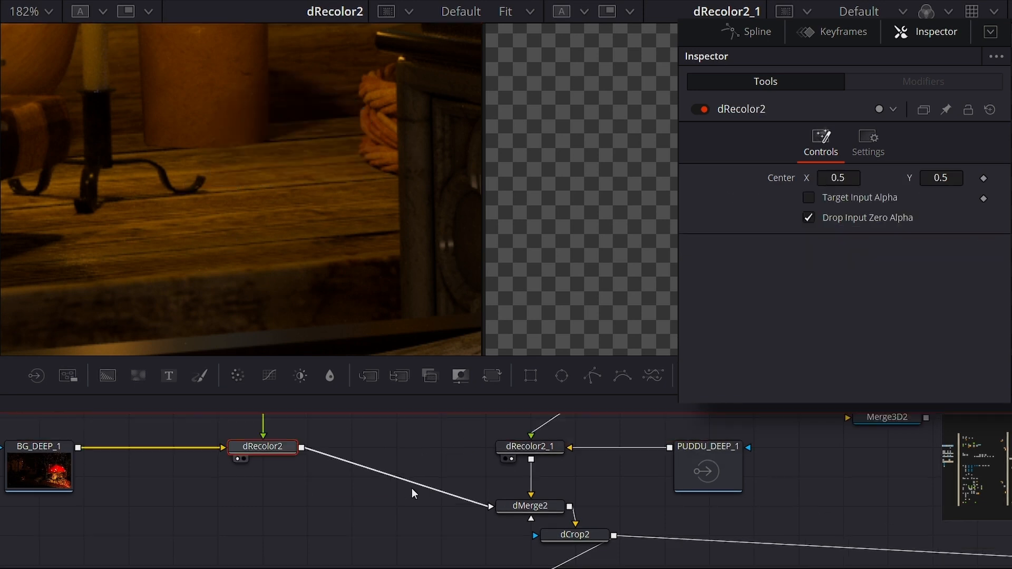
pyautogui.scroll(-5, 442, 484)
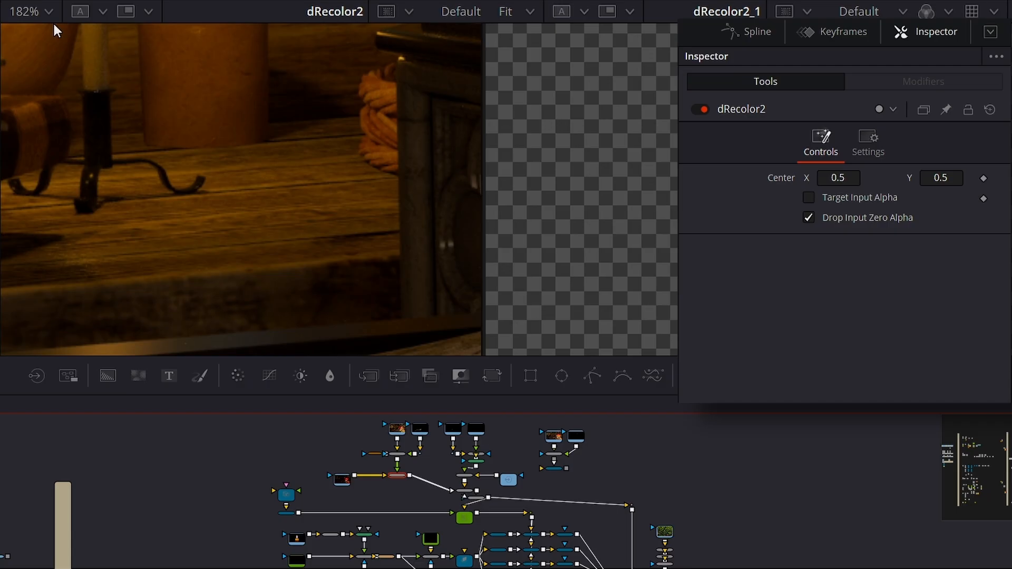
pyautogui.click(46, 12)
pyautogui.click(46, 36)
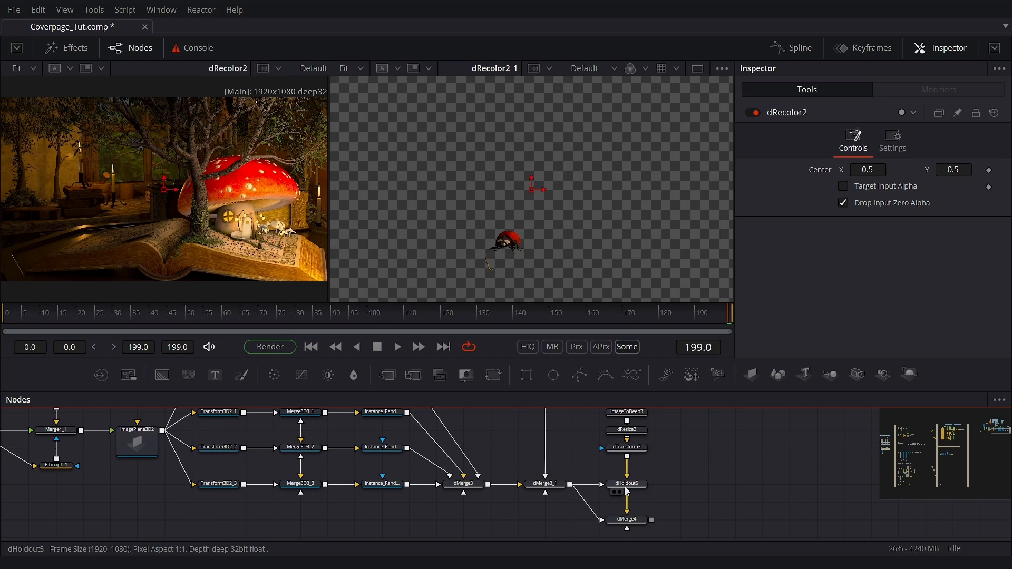
# Show dHoldout5's held-out woodland image in the viewer in place of dRecolor2
pyautogui.scroll(1, 626, 491)
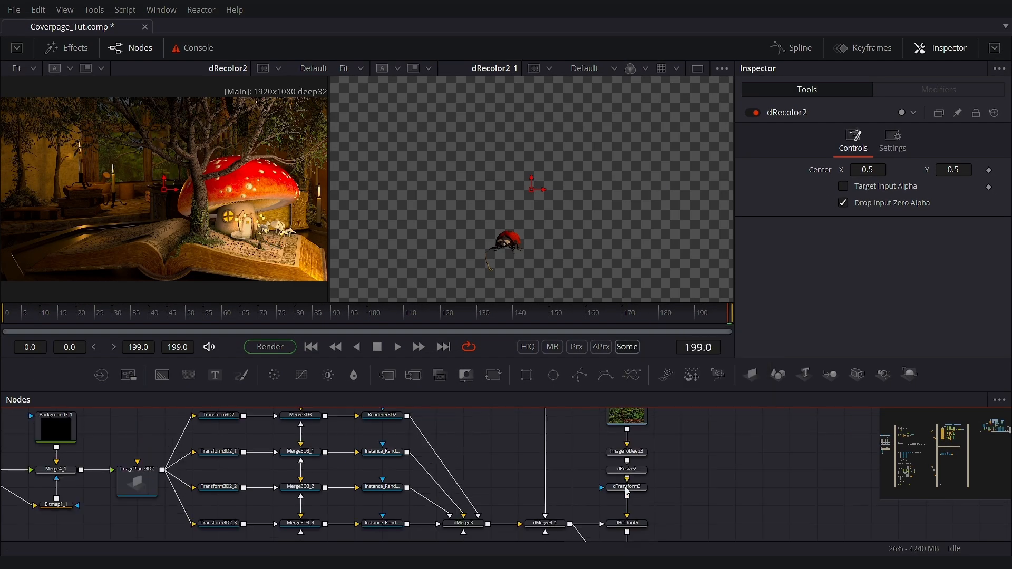
pyautogui.moveTo(634, 525); pyautogui.dragTo(263, 220)
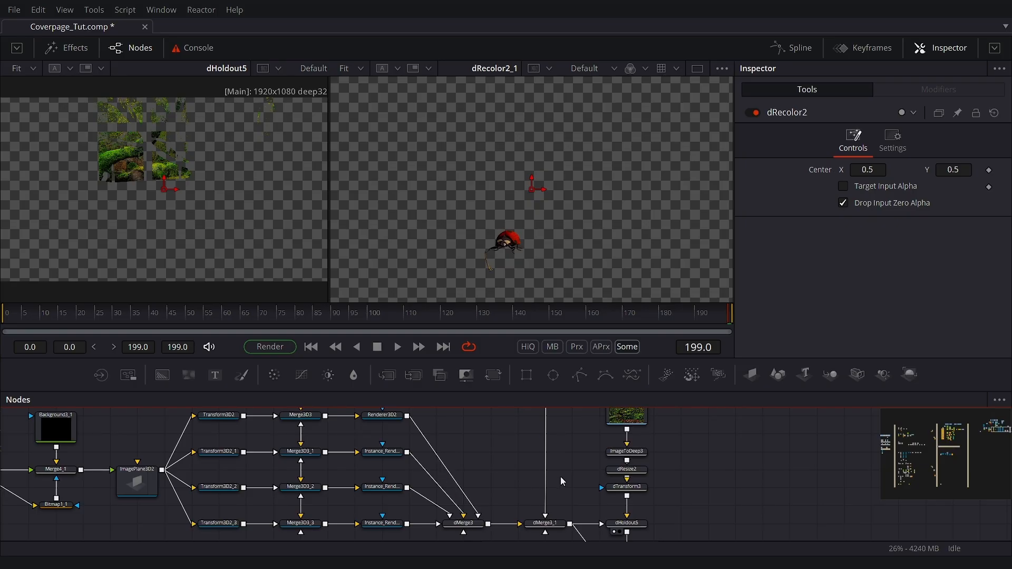
pyautogui.scroll(-1, 506, 477)
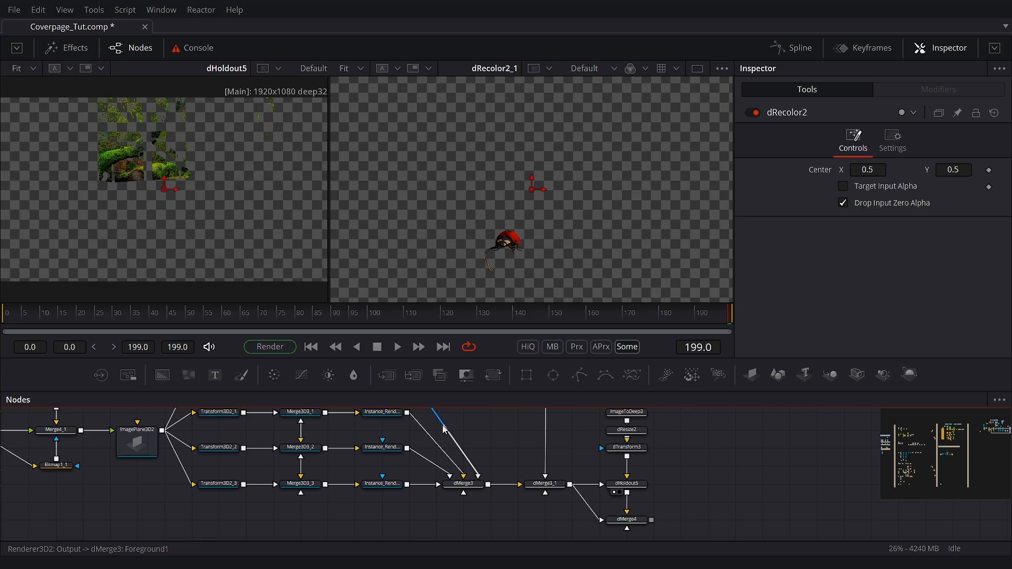
# Rearrange the node network, moving the ImagePlane3D branch above the background and ladybug loader groups
pyautogui.scroll(-2, 444, 427)
pyautogui.moveTo(444, 428); pyautogui.dragTo(440, 480)
pyautogui.moveTo(352, 425); pyautogui.dragTo(313, 485)
pyautogui.scroll(-1, 309, 482)
pyautogui.moveTo(266, 509); pyautogui.dragTo(293, 464)
pyautogui.scroll(2, 293, 464)
pyautogui.scroll(-2, 293, 464)
pyautogui.moveTo(312, 511); pyautogui.dragTo(425, 487)
pyautogui.scroll(1, 425, 487)
pyautogui.scroll(2, 507, 522)
pyautogui.moveTo(545, 416); pyautogui.dragTo(430, 527)
pyautogui.scroll(-2, 568, 433)
pyautogui.scroll(2, 347, 452)
pyautogui.moveTo(350, 452); pyautogui.dragTo(323, 452)
pyautogui.moveTo(323, 452); pyautogui.dragTo(323, 491)
pyautogui.click(325, 473)
pyautogui.scroll(-2, 223, 493)
pyautogui.moveTo(223, 493); pyautogui.dragTo(358, 456)
pyautogui.scroll(1, 225, 478)
pyautogui.moveTo(202, 463); pyautogui.dragTo(168, 424)
pyautogui.moveTo(72, 444); pyautogui.dragTo(433, 536)
pyautogui.scroll(-3, 422, 533)
pyautogui.moveTo(331, 522); pyautogui.dragTo(345, 429)
pyautogui.scroll(2, 417, 510)
# Spread the Transform3D nodes and their Merge3D and renderer nodes into separate columns, one per candle branch
pyautogui.moveTo(340, 501); pyautogui.dragTo(406, 415)
pyautogui.moveTo(362, 470); pyautogui.dragTo(321, 470)
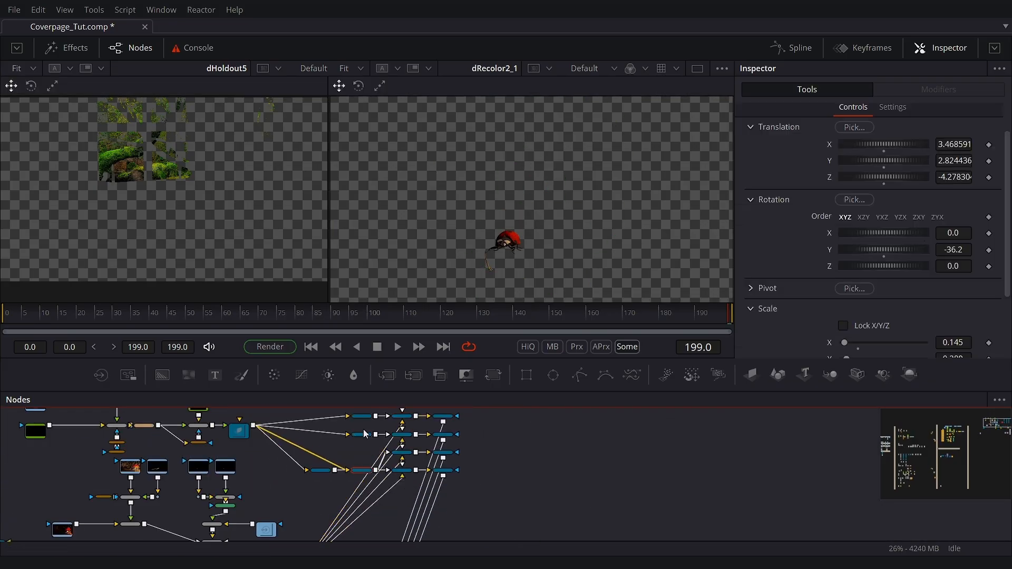
pyautogui.moveTo(472, 482); pyautogui.dragTo(393, 411)
pyautogui.moveTo(402, 453); pyautogui.dragTo(511, 452)
pyautogui.moveTo(383, 418); pyautogui.dragTo(443, 471)
pyautogui.moveTo(511, 470); pyautogui.dragTo(320, 497)
pyautogui.moveTo(551, 470); pyautogui.dragTo(321, 524)
pyautogui.moveTo(510, 453); pyautogui.dragTo(361, 500)
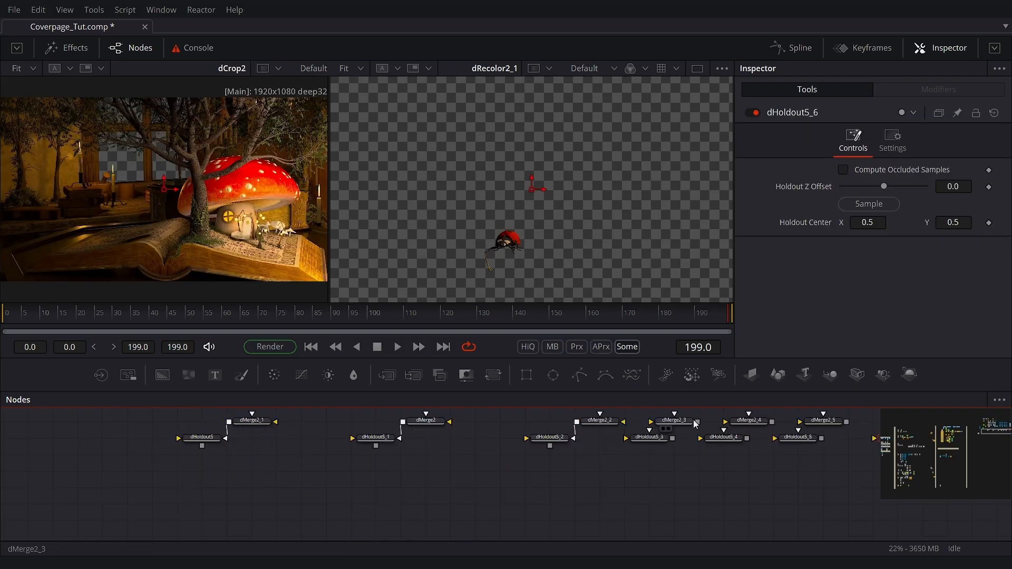
# Connect dMerge2_3, dMerge2_4 and dMerge2_5 to dHoldout5_3, dHoldout5_4 and dHoldout5_5 respectively
pyautogui.moveTo(696, 423); pyautogui.dragTo(651, 438)
pyautogui.moveTo(772, 422); pyautogui.dragTo(727, 442)
pyautogui.click(746, 464)
pyautogui.moveTo(846, 422); pyautogui.dragTo(802, 442)
# Wire the outputs of the deep background, ladybug, candle renderers and woodland into the dMerge2 nodes feeding the individual holdouts
pyautogui.moveTo(843, 438); pyautogui.dragTo(107, 460)
pyautogui.scroll(-3, 548, 465)
pyautogui.scroll(3, 598, 445)
pyautogui.moveTo(616, 417); pyautogui.dragTo(580, 524)
pyautogui.moveTo(510, 464); pyautogui.dragTo(601, 477)
pyautogui.moveTo(725, 497); pyautogui.dragTo(654, 539)
pyautogui.moveTo(689, 510); pyautogui.dragTo(707, 510)
pyautogui.moveTo(233, 452); pyautogui.dragTo(707, 510)
pyautogui.moveTo(339, 436); pyautogui.dragTo(711, 512)
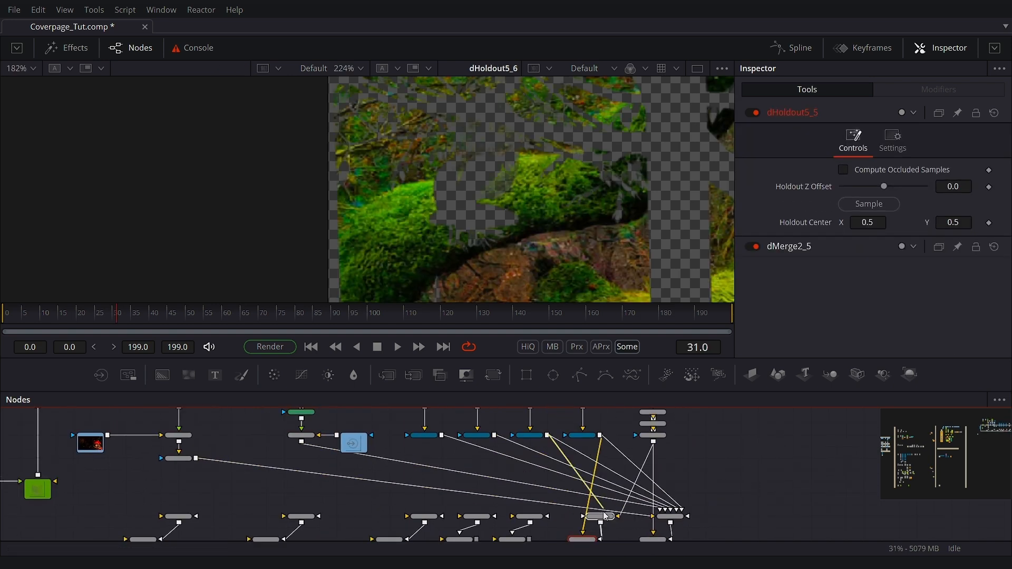
pyautogui.scroll(-2, 556, 511)
pyautogui.moveTo(473, 476); pyautogui.dragTo(490, 476)
pyautogui.moveTo(554, 385); pyautogui.dragTo(725, 337)
pyautogui.moveTo(532, 519); pyautogui.dragTo(601, 469)
pyautogui.moveTo(589, 479); pyautogui.dragTo(606, 479)
pyautogui.click(590, 493)
pyautogui.moveTo(606, 398); pyautogui.dragTo(571, 496)
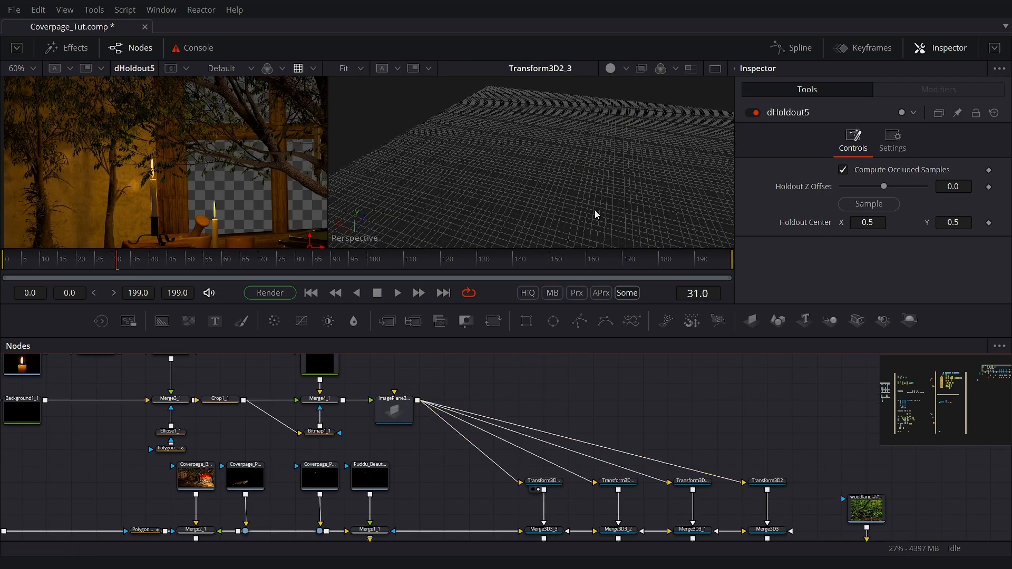
# Examine the Anti-Aliasing and renderer settings of Instance_Renderer3D2_2
pyautogui.scroll(-3, 306, 447)
pyautogui.hscroll(-4, 305, 448)
pyautogui.scroll(2, 305, 447)
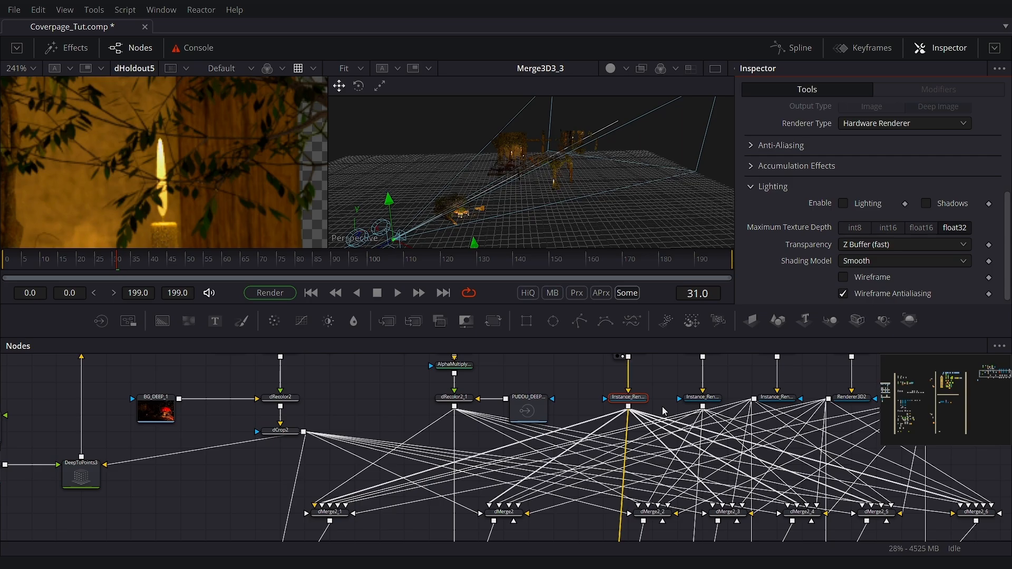
pyautogui.scroll(4, 662, 406)
pyautogui.scroll(-2, 632, 430)
pyautogui.click(751, 146)
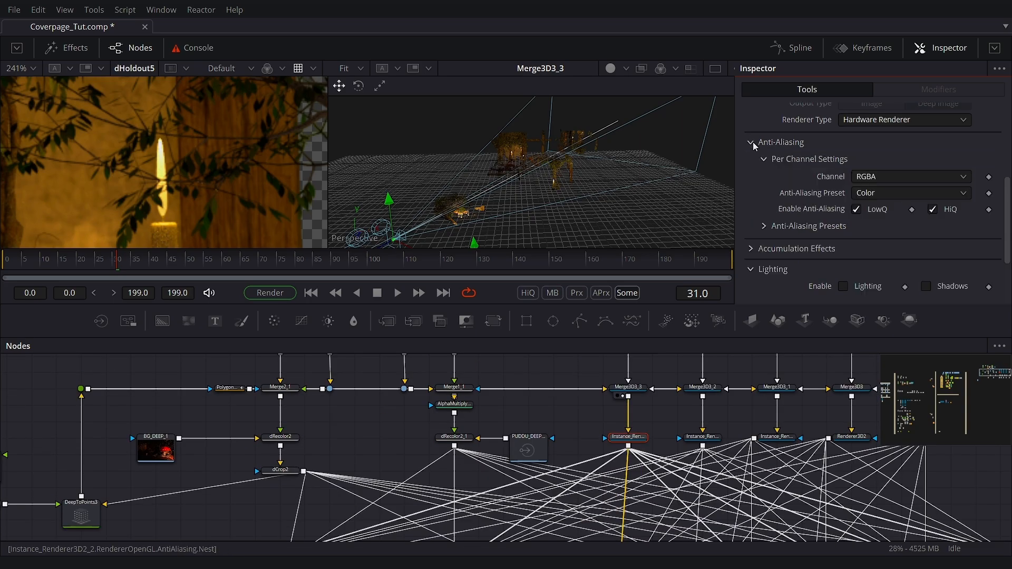
pyautogui.scroll(-3, 762, 211)
pyautogui.scroll(6, 764, 188)
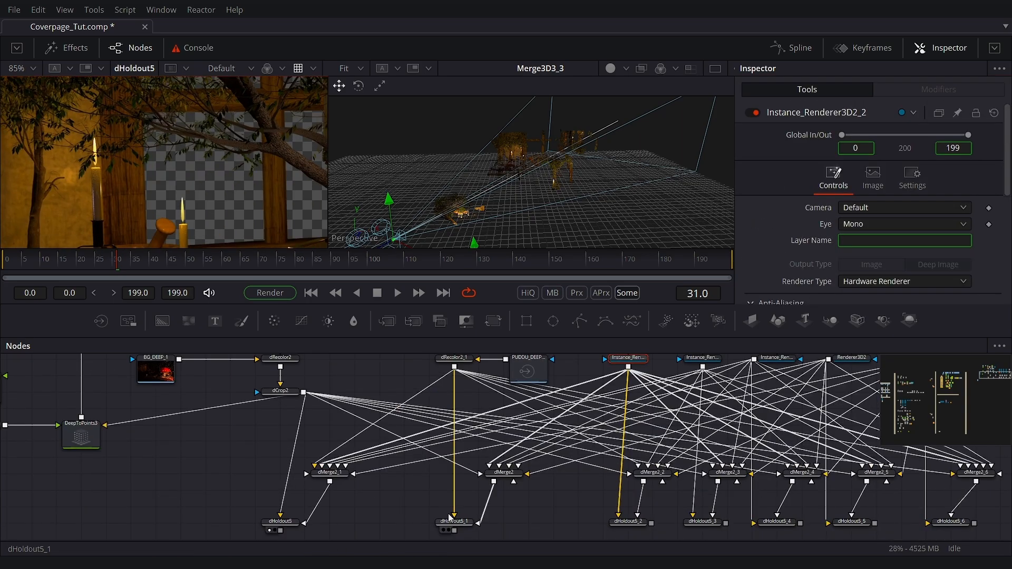
# View the individual holdout results one after another, from dHoldout5 through dHoldout5_6
pyautogui.moveTo(452, 521); pyautogui.dragTo(194, 176)
pyautogui.click(107, 250)
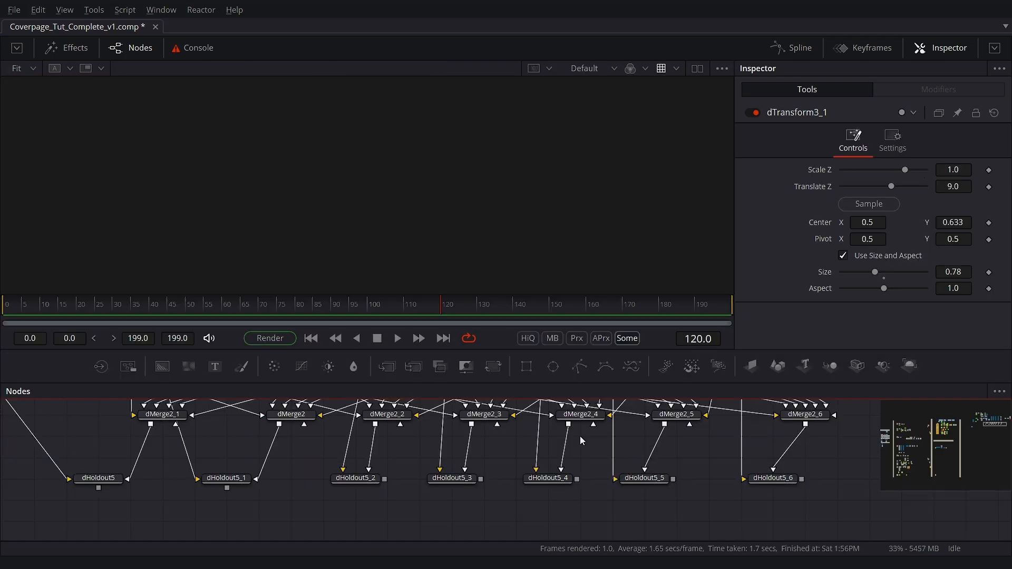
pyautogui.moveTo(97, 486)
pyautogui.moveTo(163, 150); pyautogui.dragTo(163, 151)
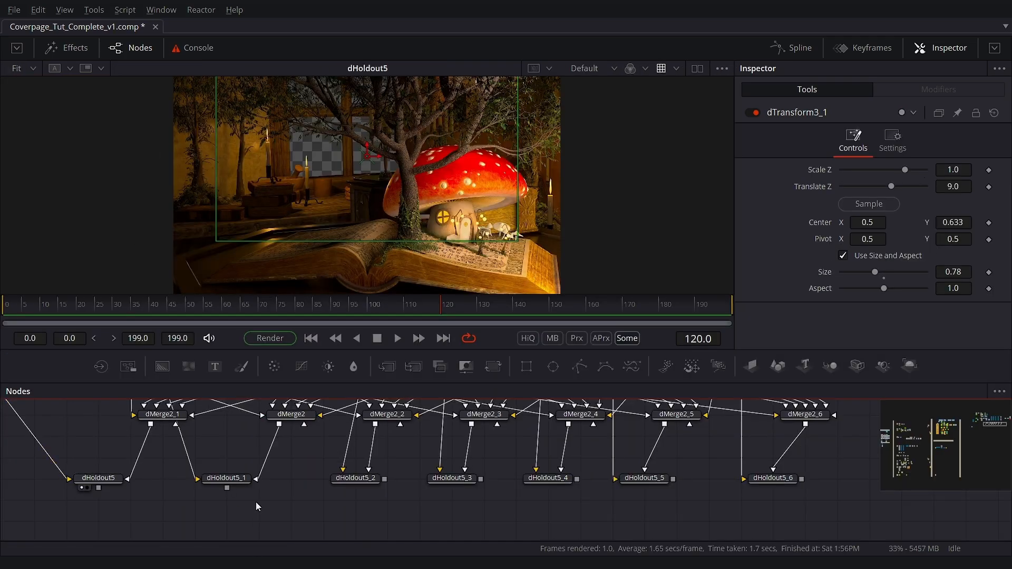
pyautogui.moveTo(246, 481); pyautogui.dragTo(297, 144)
pyautogui.press('1')
pyautogui.moveTo(456, 495); pyautogui.dragTo(418, 124)
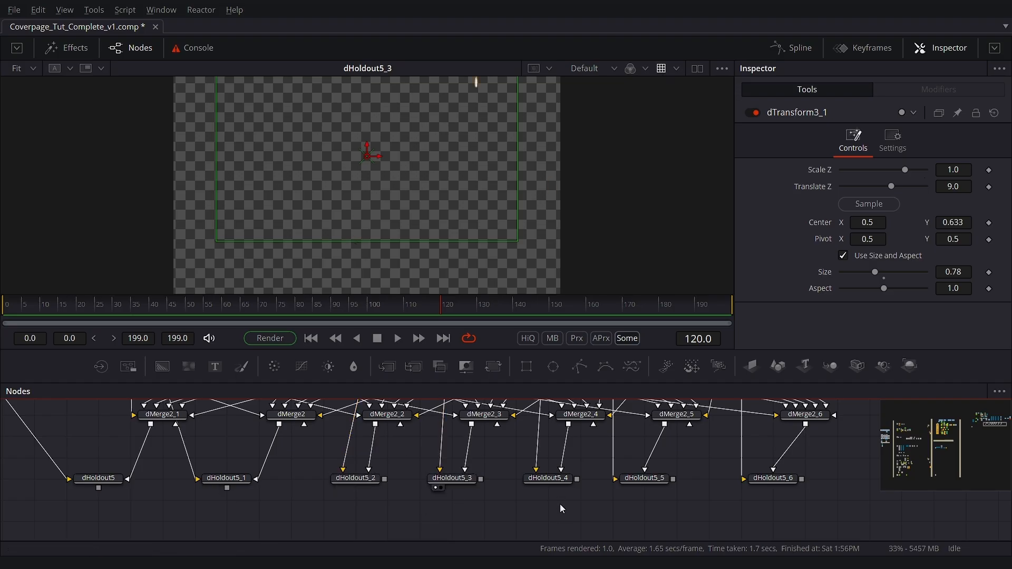
pyautogui.moveTo(557, 486); pyautogui.dragTo(461, 188)
pyautogui.moveTo(644, 478); pyautogui.dragTo(267, 136)
pyautogui.press('1')
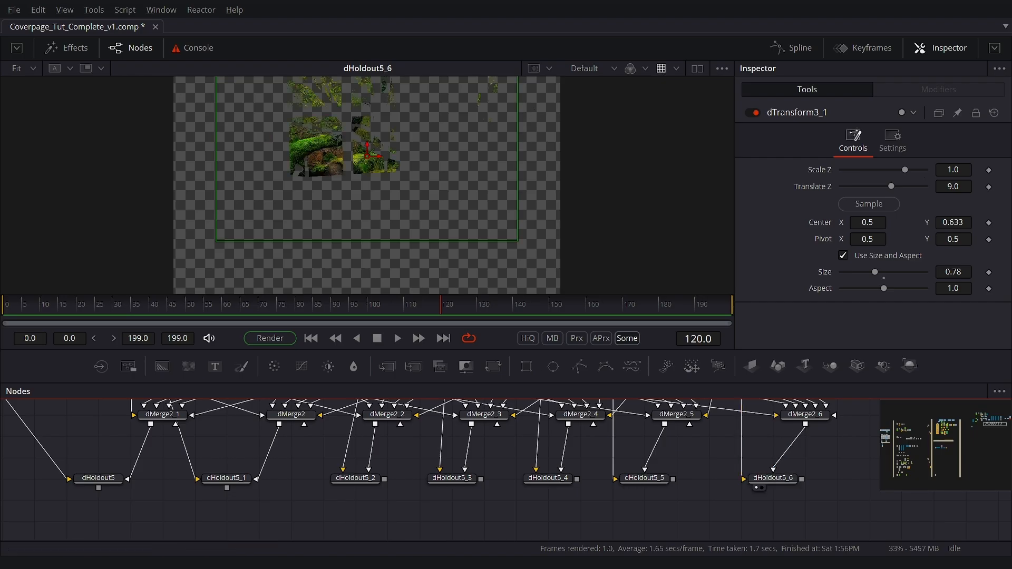
# Go to frame 33 and examine the web of connections between the deep sources, dMerge2 nodes and holdouts
pyautogui.scroll(3, 575, 459)
pyautogui.scroll(-3, 575, 460)
pyautogui.moveTo(575, 460)
pyautogui.mouseDown()
pyautogui.moveTo(574, 492)
pyautogui.moveTo(560, 470)
pyautogui.mouseUp()
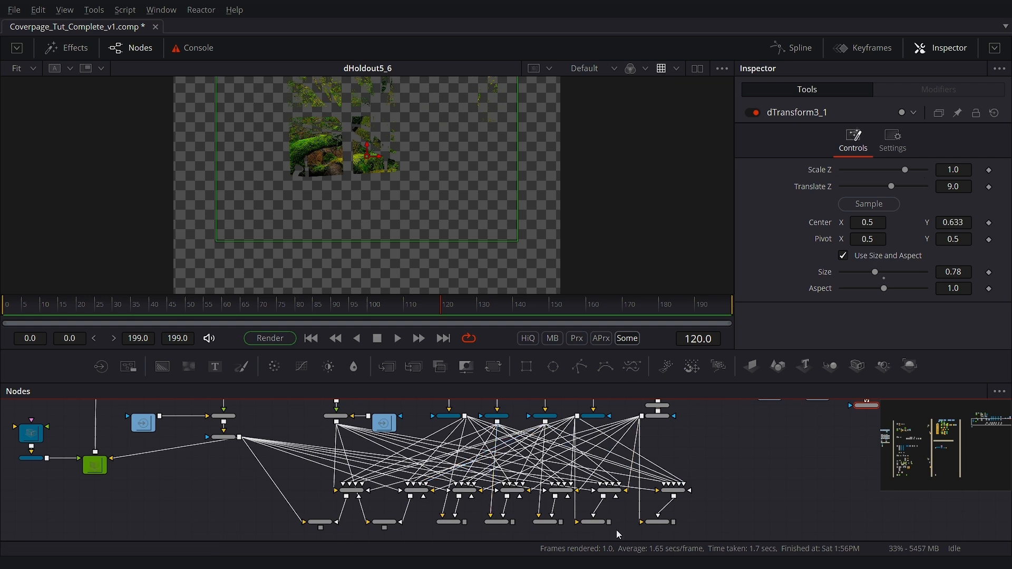
pyautogui.click(127, 306)
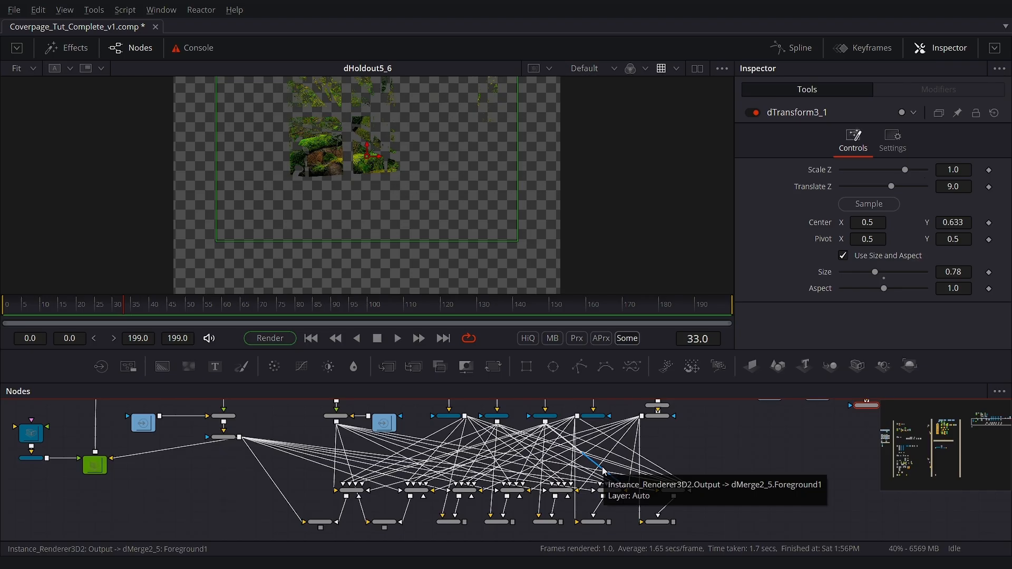
pyautogui.scroll(5, 552, 464)
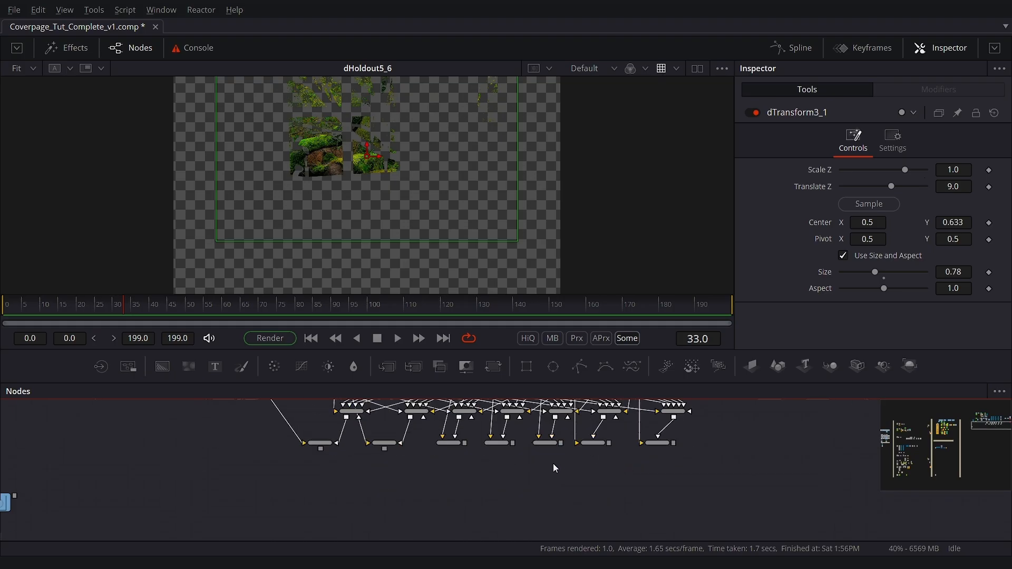
pyautogui.scroll(-2, 556, 469)
# View BG_DEEP_1_1, PUDDU_DEEP_1_1 and dTransform3_1 in turn and fit the woodland image to the viewer
pyautogui.moveTo(553, 448); pyautogui.dragTo(89, 453)
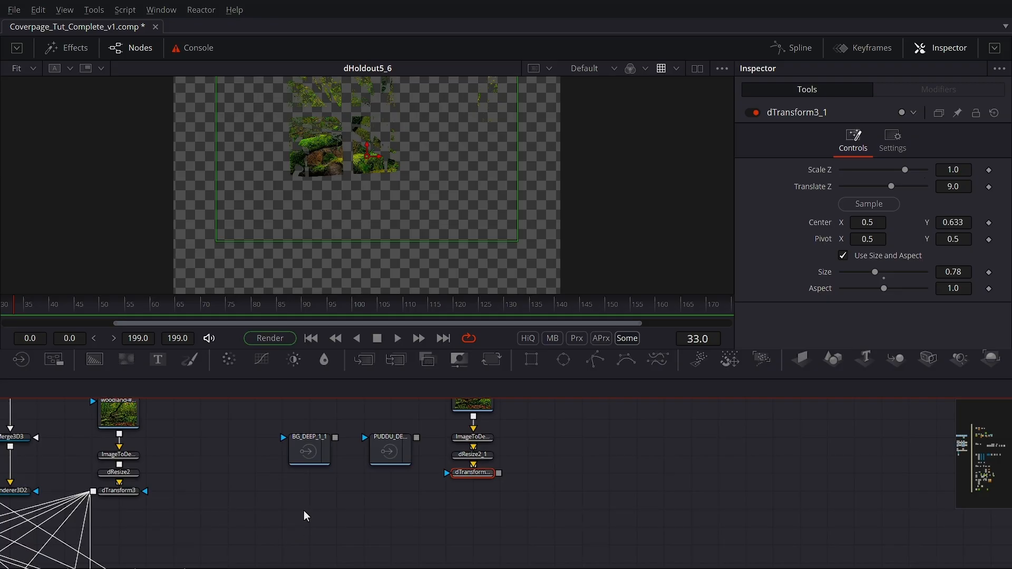
pyautogui.scroll(4, 304, 510)
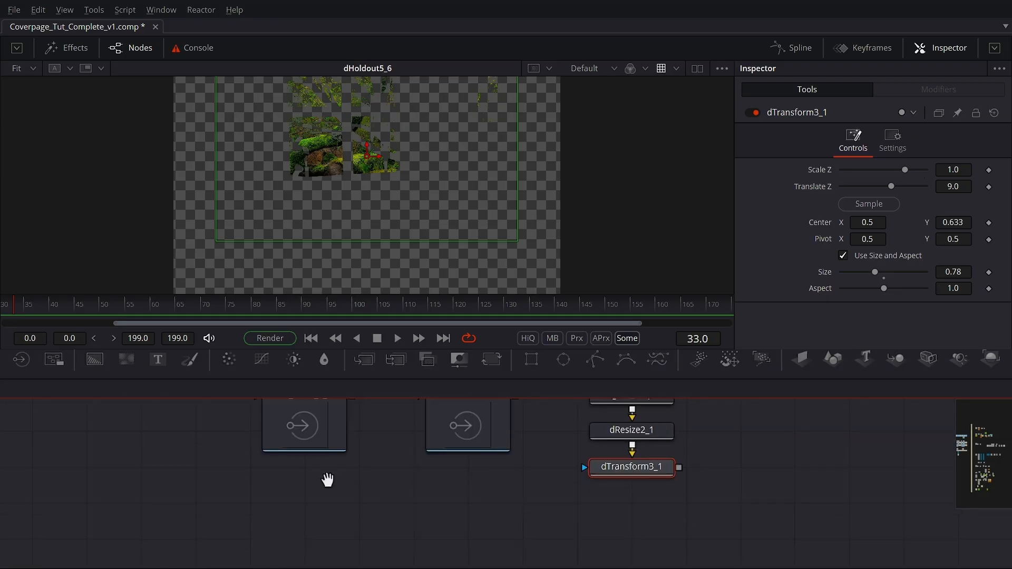
pyautogui.moveTo(311, 90); pyautogui.dragTo(308, 88)
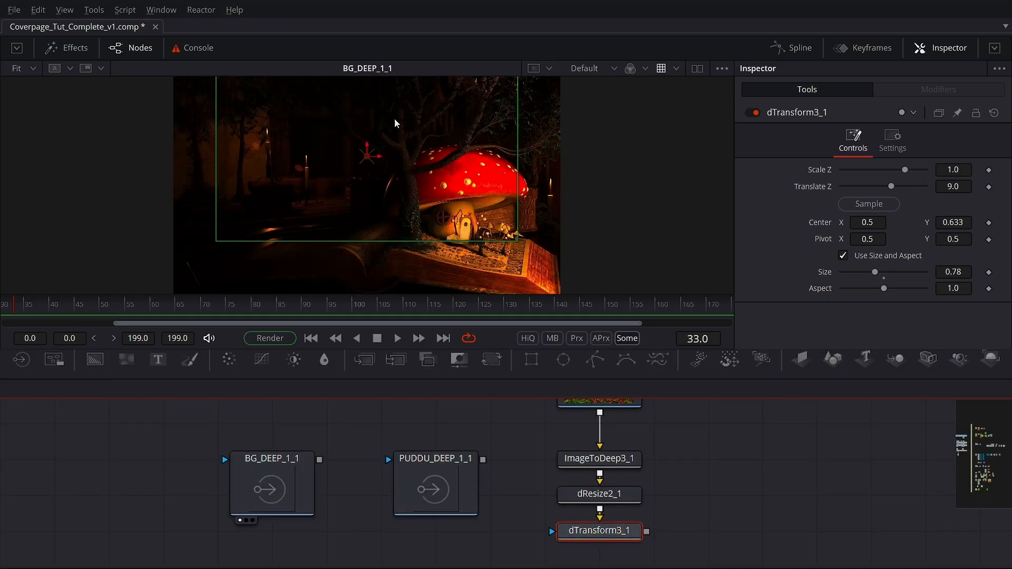
pyautogui.moveTo(433, 487); pyautogui.dragTo(444, 207)
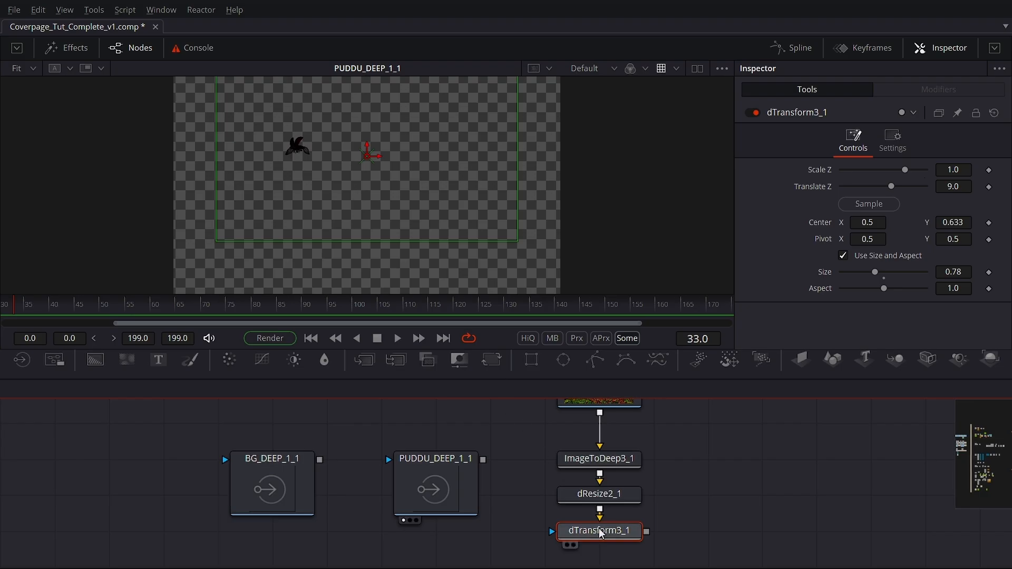
pyautogui.moveTo(599, 531); pyautogui.dragTo(476, 145)
pyautogui.moveTo(297, 148); pyautogui.dragTo(308, 212)
pyautogui.moveTo(407, 242); pyautogui.dragTo(397, 158)
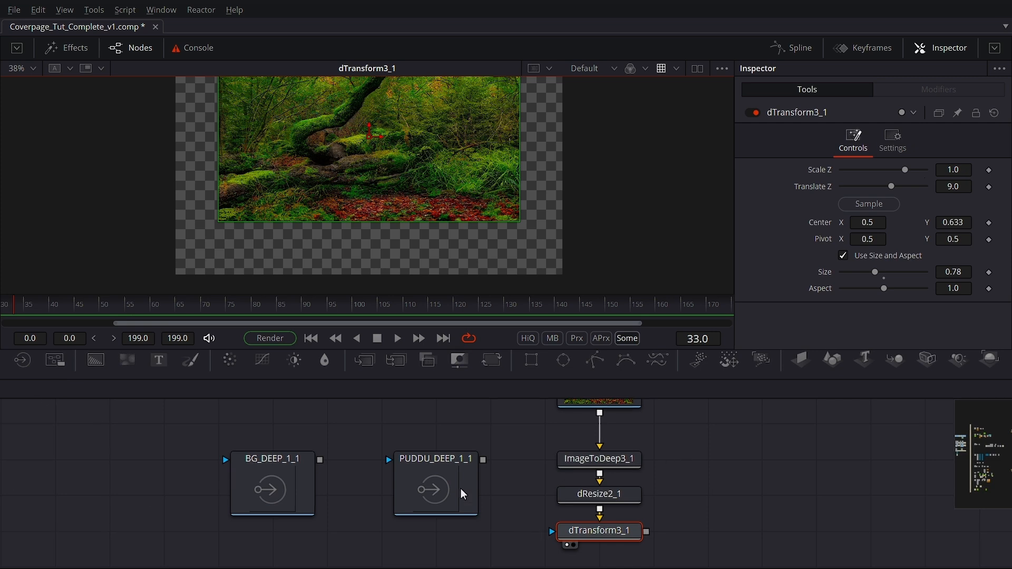
pyautogui.moveTo(477, 128); pyautogui.dragTo(462, 216)
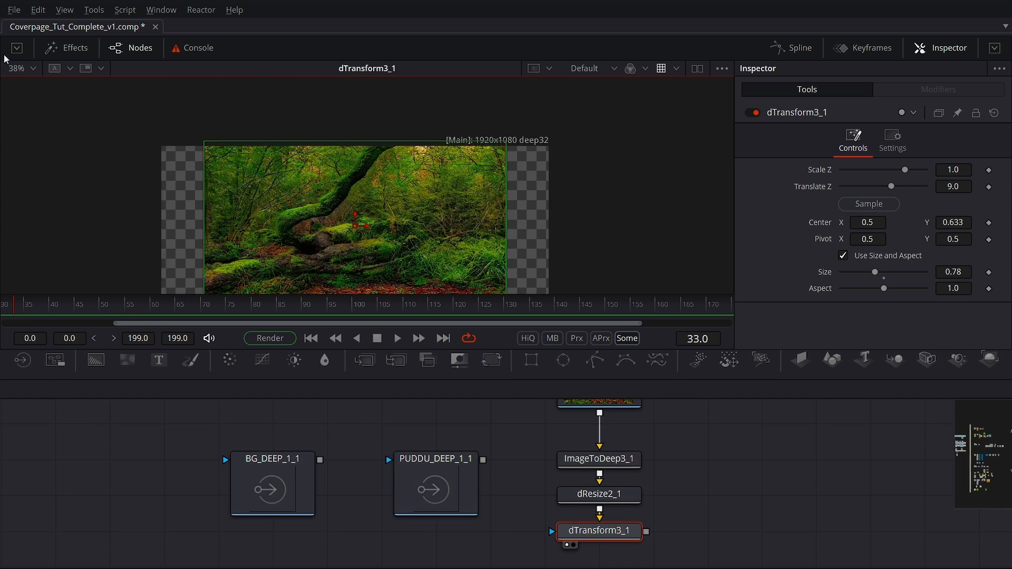
pyautogui.click(33, 68)
pyautogui.click(34, 94)
pyautogui.moveTo(437, 512); pyautogui.dragTo(408, 476)
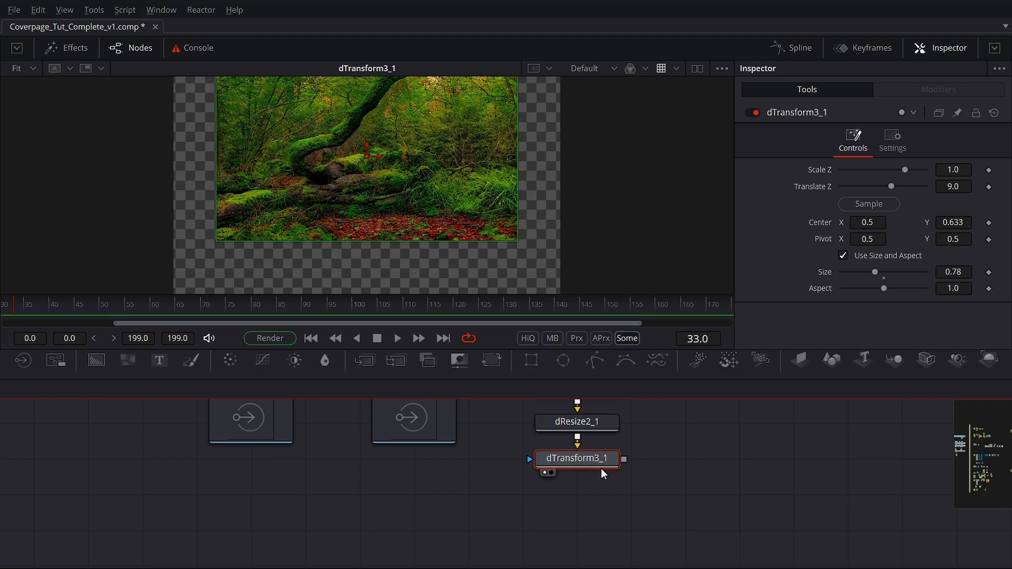
# Deselect dTransform3_1 and display the ladybug from PUDDU_DEEP_1_1 in the viewer
pyautogui.moveTo(573, 481); pyautogui.dragTo(568, 530)
pyautogui.scroll(-3, 402, 396)
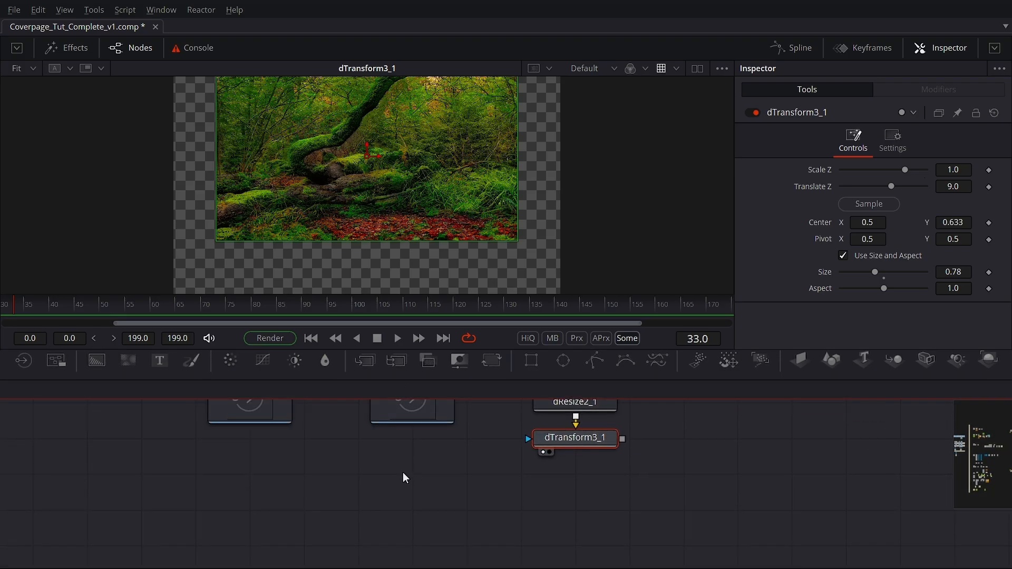
pyautogui.scroll(-2, 403, 473)
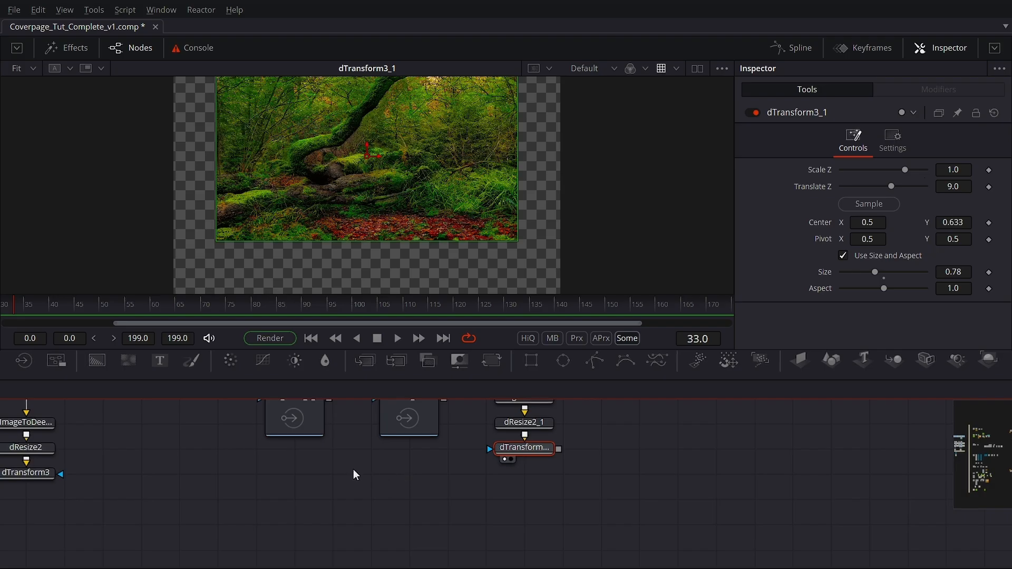
pyautogui.scroll(1, 356, 492)
pyautogui.click(376, 496)
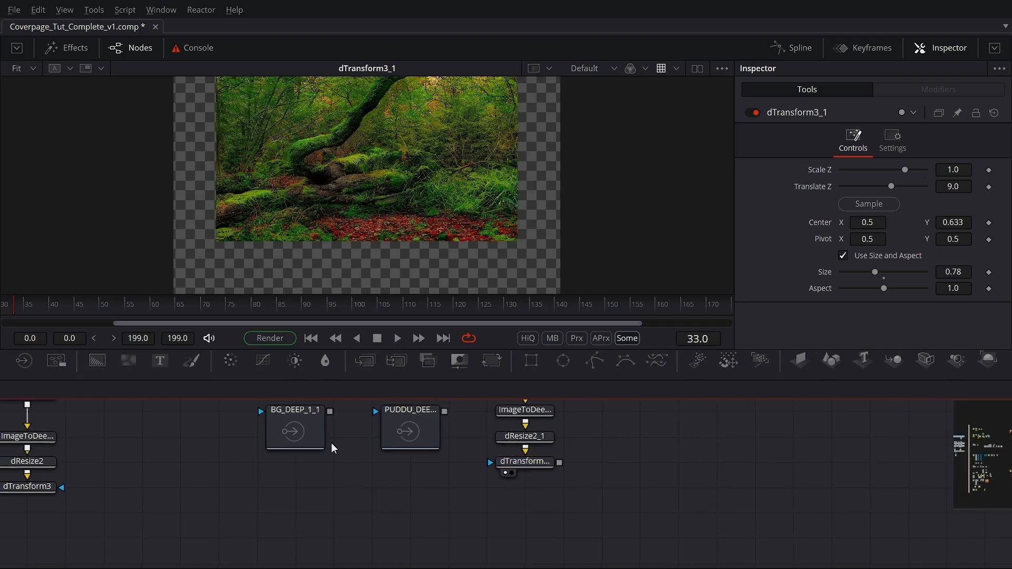
pyautogui.press('1')
pyautogui.moveTo(421, 431); pyautogui.dragTo(303, 164)
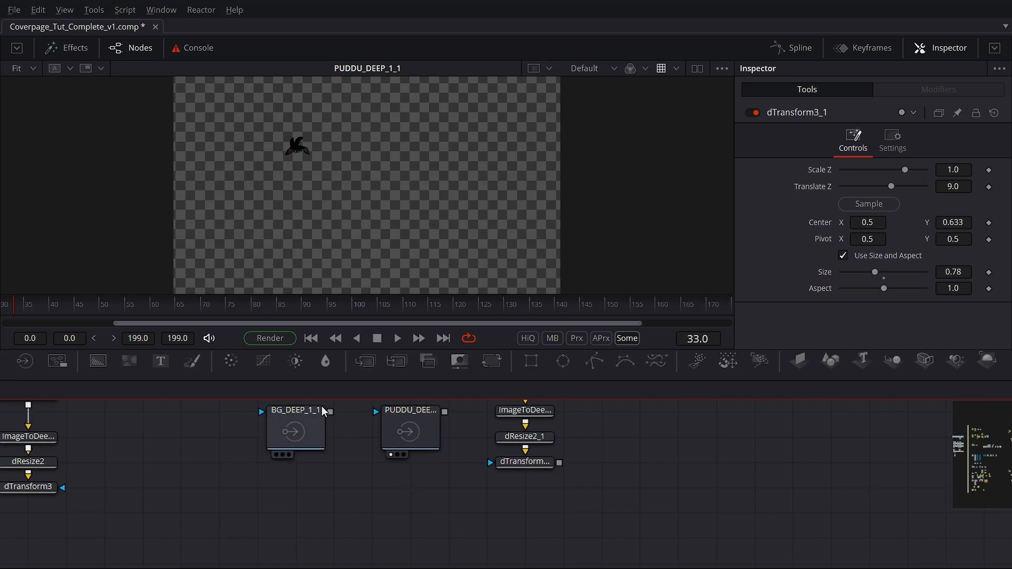
# Add an unconnected dMerge node in the empty area below BG_DEEP_1_1 and PUDDU_DEEP_1_1
pyautogui.hotkey('shift', 'space')
pyautogui.write('dhold')
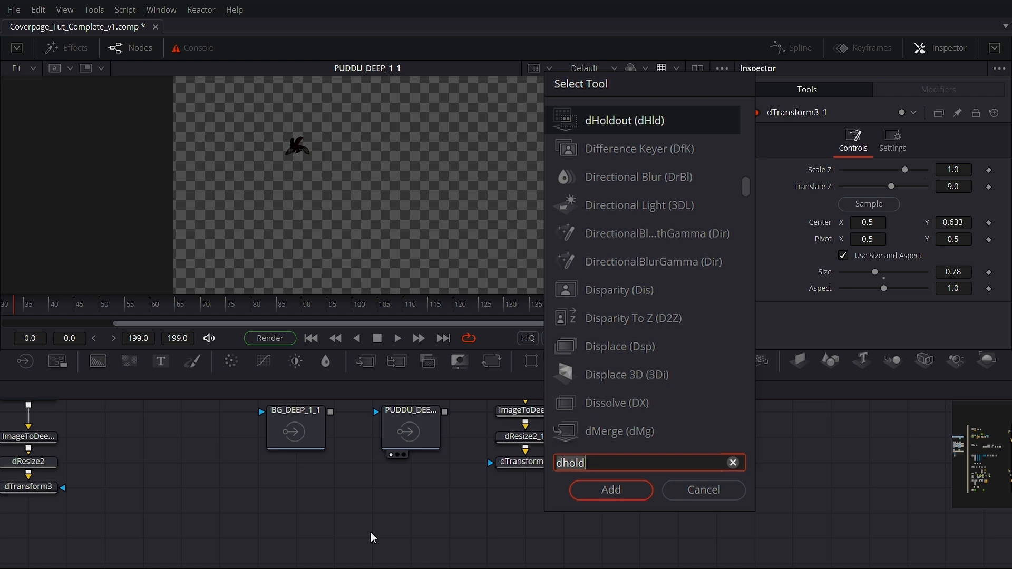
pyautogui.press('BackSpace')
pyautogui.press('BackSpace')
pyautogui.press('BackSpace')
pyautogui.press('BackSpace')
pyautogui.write('merg')
pyautogui.press('Return')
# Add a dHoldout node, placing it beneath dTransform3_1 and the dMerge node beneath PUDDU_DEEP_1_1
pyautogui.click(450, 534)
pyautogui.hotkey('shift', 'space')
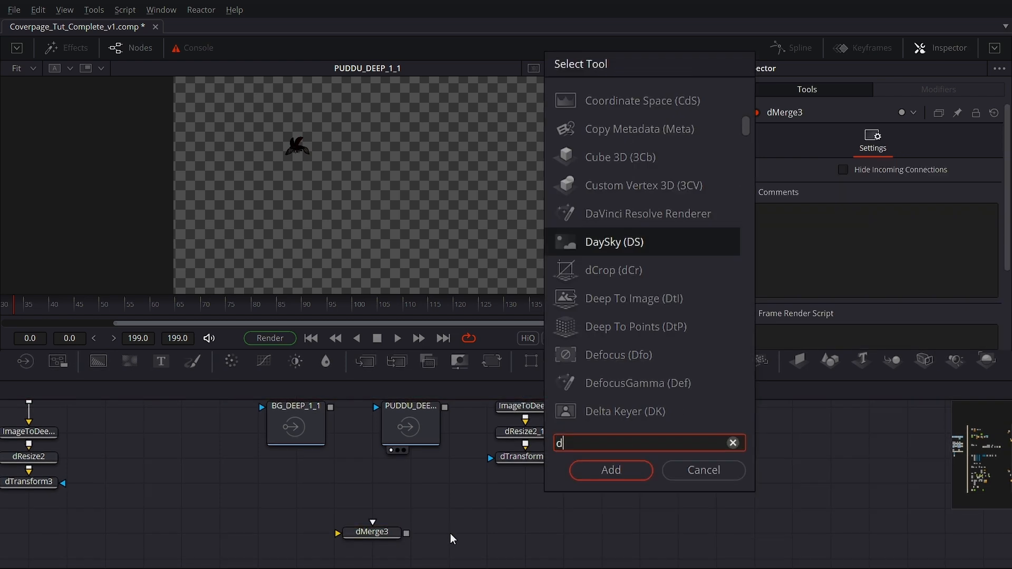
pyautogui.write('dh')
pyautogui.press('Return')
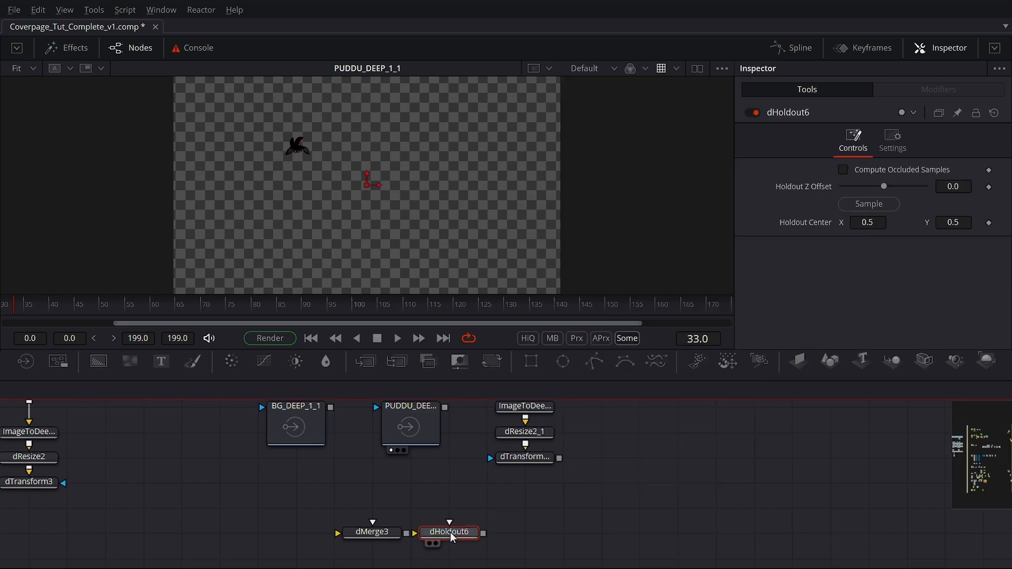
pyautogui.moveTo(451, 534); pyautogui.dragTo(527, 535)
pyautogui.moveTo(382, 534); pyautogui.dragTo(420, 535)
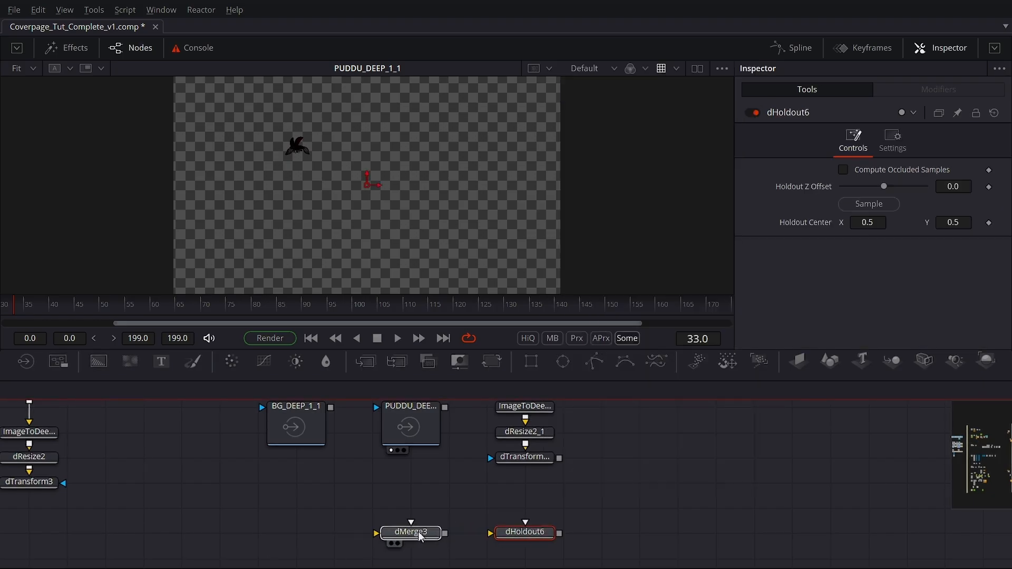
# Connect BG_DEEP_1_1 and PUDDU_DEEP_1_1 to dMerge3 and display the merged image in the viewer
pyautogui.moveTo(331, 407); pyautogui.dragTo(414, 533)
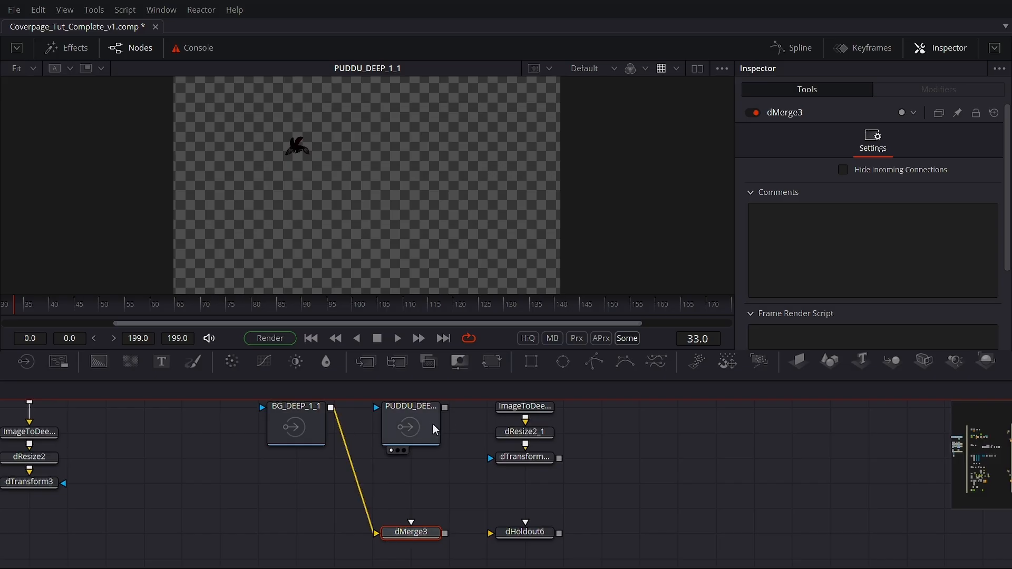
pyautogui.moveTo(445, 407); pyautogui.dragTo(415, 536)
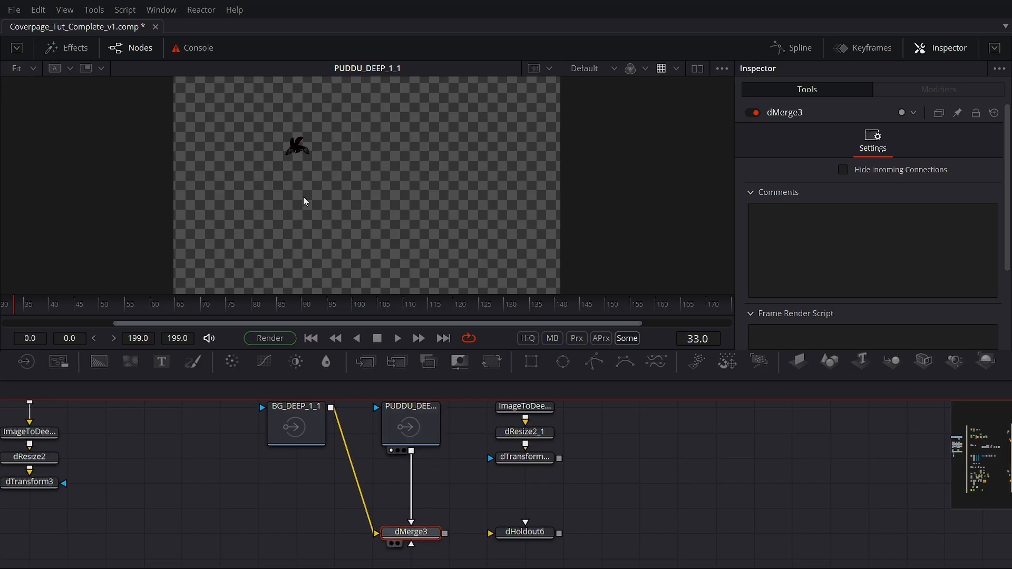
pyautogui.press('1')
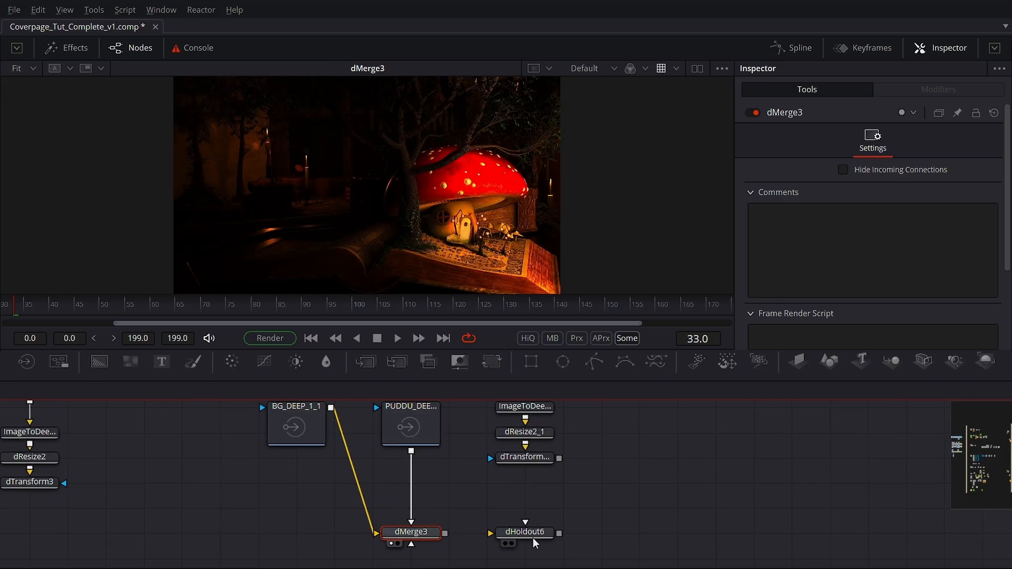
# Connect dMerge3 to dHoldout6 as Foreground and dTransform3_1 as its background, with dHoldout6 displayed in the viewer
pyautogui.moveTo(534, 541); pyautogui.dragTo(460, 209)
pyautogui.moveTo(546, 523); pyautogui.dragTo(493, 500)
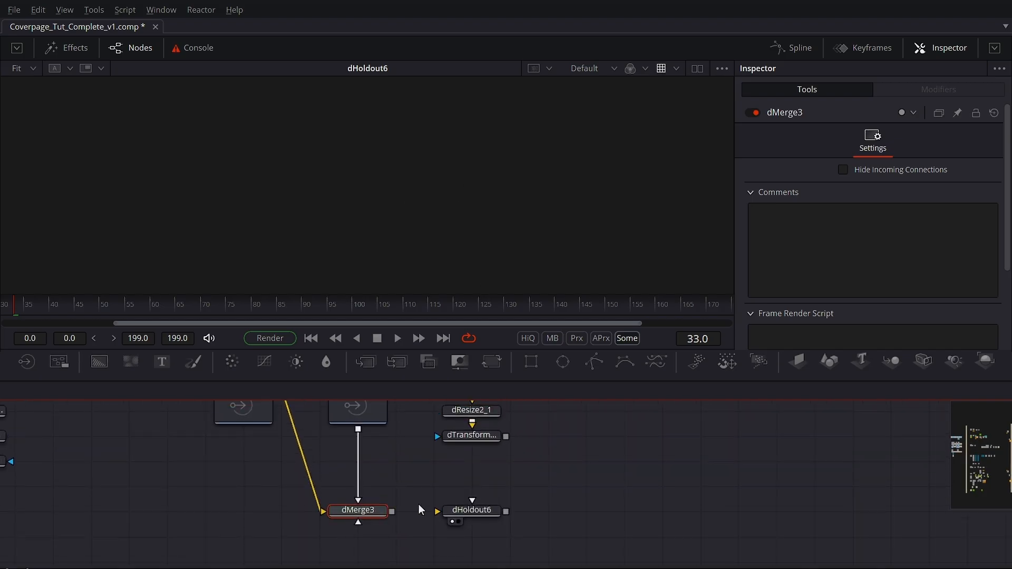
pyautogui.moveTo(392, 512); pyautogui.dragTo(481, 505)
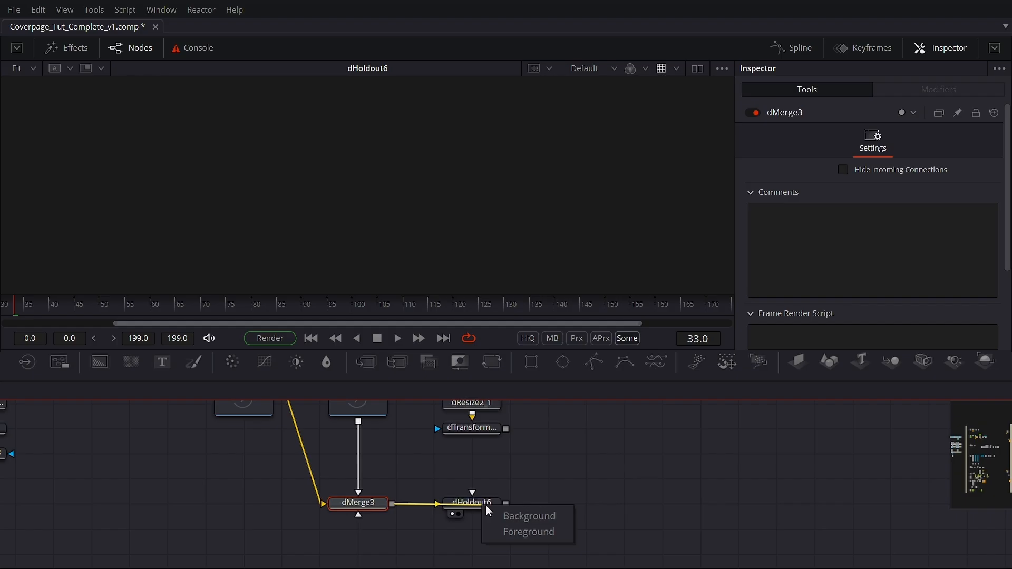
pyautogui.click(524, 529)
pyautogui.moveTo(506, 428); pyautogui.dragTo(536, 429)
pyautogui.scroll(-4, 463, 465)
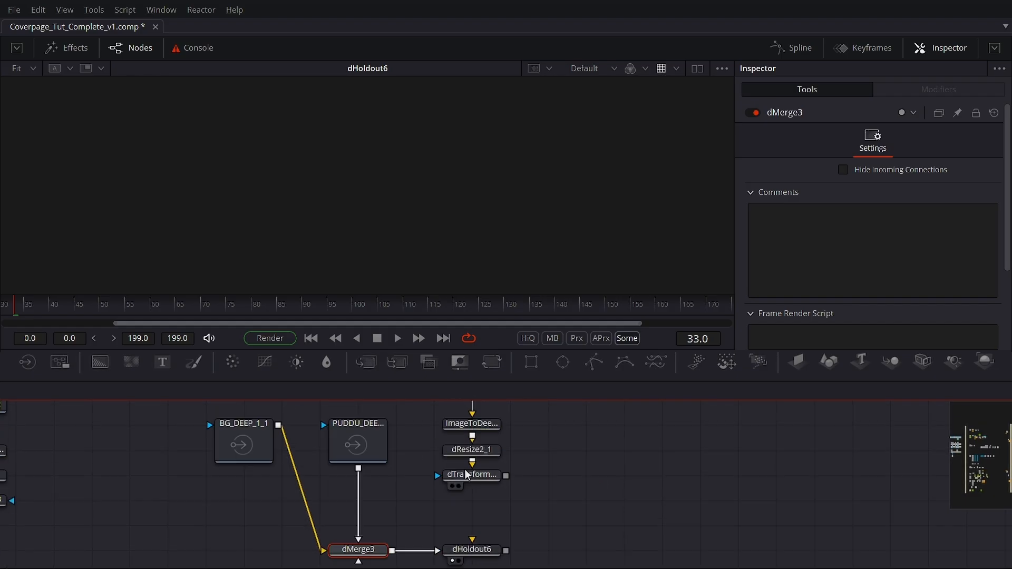
pyautogui.scroll(-1, 510, 490)
pyautogui.moveTo(507, 452); pyautogui.dragTo(537, 538)
pyautogui.click(538, 540)
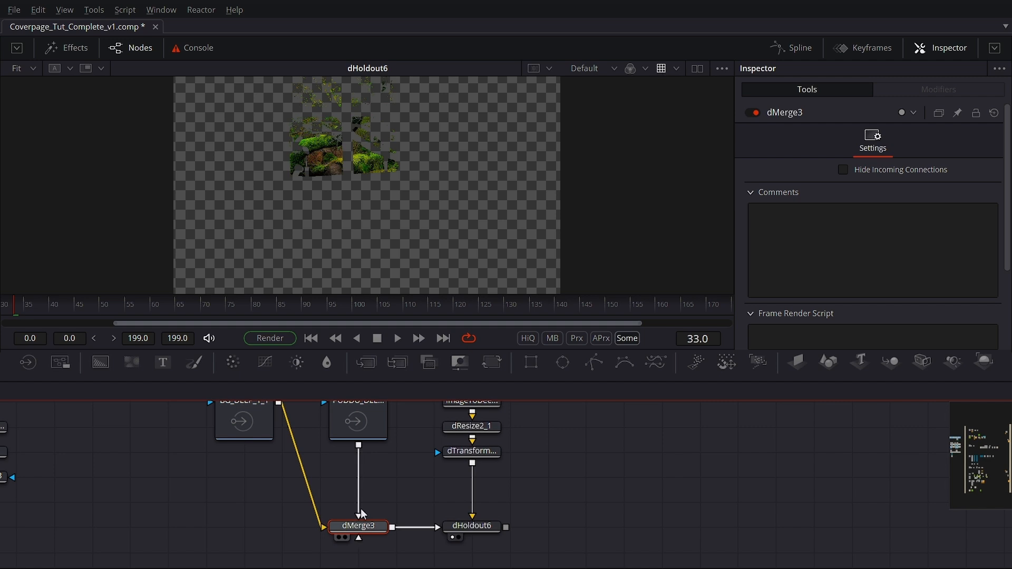
# Rearrange dMerge3 and dHoldout6 so the merge sits above the holdout, and display PUDDU_DEEP_1_1 in the viewer
pyautogui.moveTo(369, 526); pyautogui.dragTo(409, 523)
pyautogui.moveTo(502, 533); pyautogui.dragTo(459, 515)
pyautogui.moveTo(396, 466); pyautogui.dragTo(429, 469)
pyautogui.scroll(3, 470, 494)
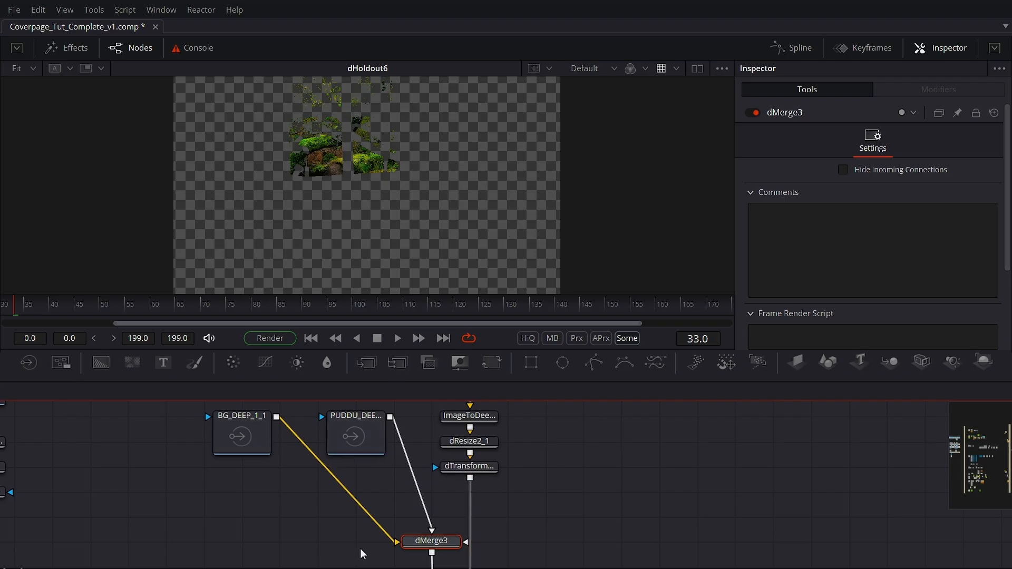
pyautogui.press('1')
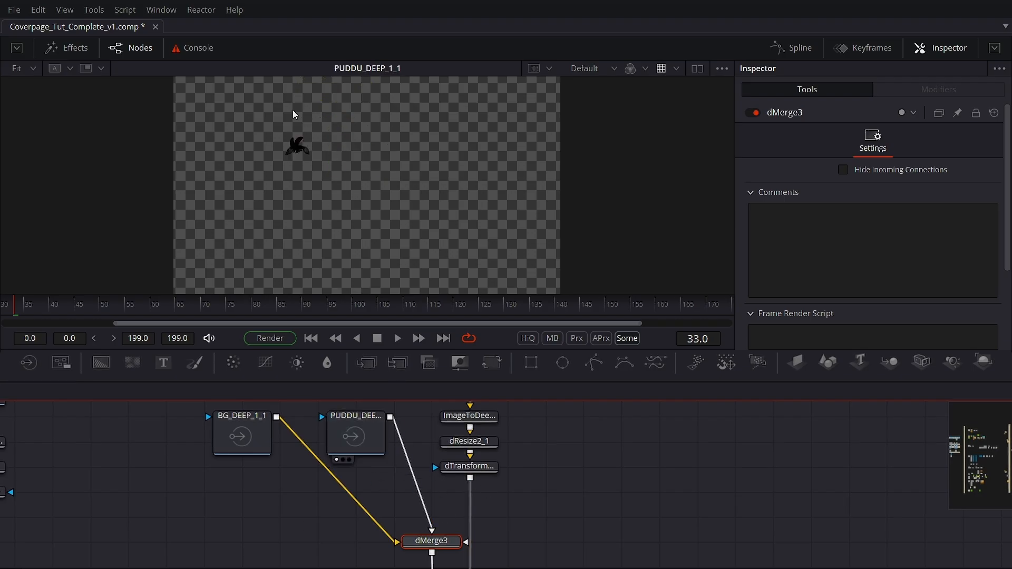
pyautogui.scroll(-3, 562, 537)
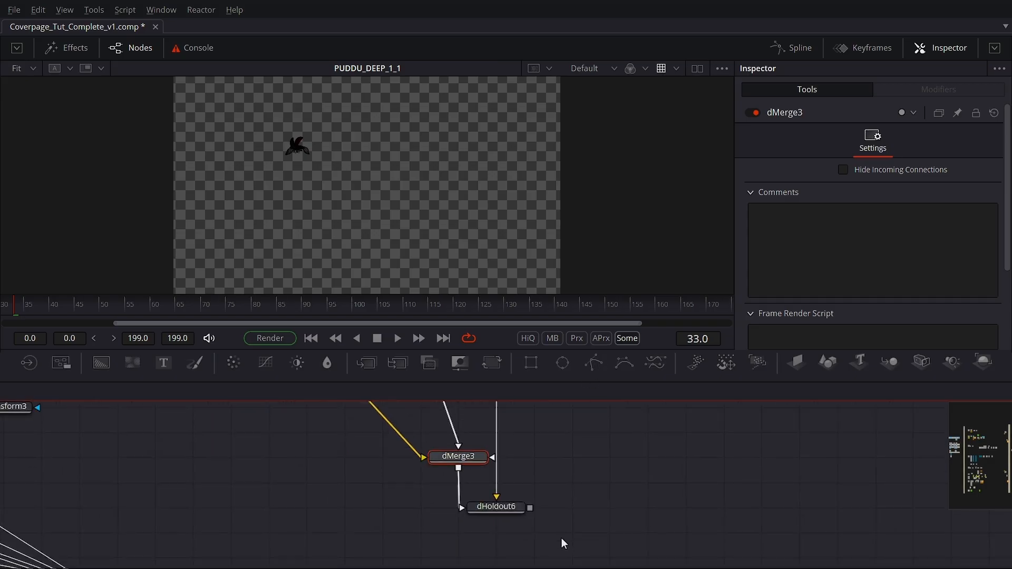
# Duplicate dMerge3 and dHoldout6 and align the copied pair beside the originals
pyautogui.moveTo(406, 434); pyautogui.dragTo(542, 543)
pyautogui.hotkey('ctrl', 'c')
pyautogui.hotkey('ctrl', 'v')
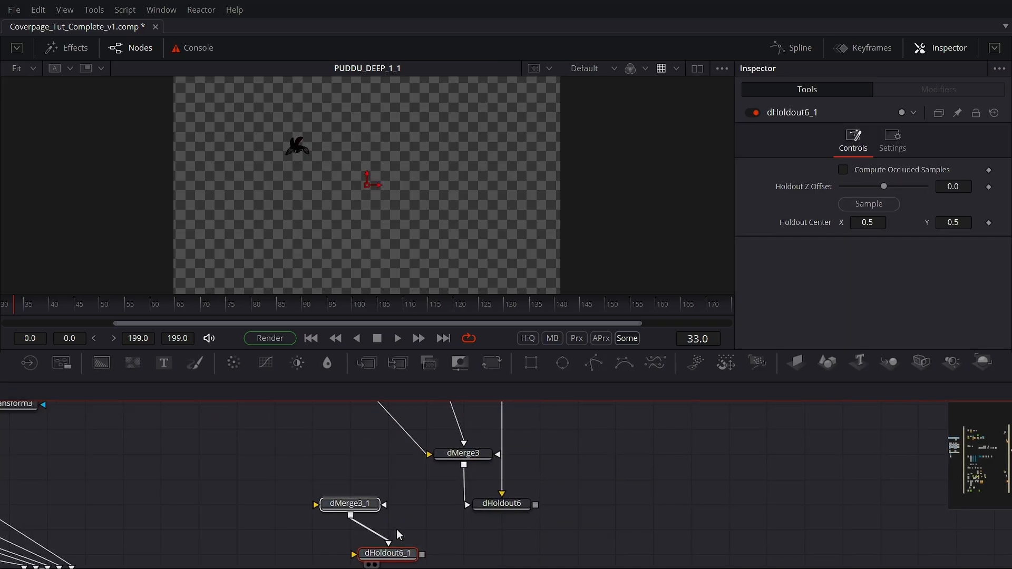
pyautogui.moveTo(350, 504); pyautogui.dragTo(350, 454)
pyautogui.moveTo(576, 469)
pyautogui.mouseDown()
pyautogui.moveTo(591, 494)
pyautogui.moveTo(570, 481)
pyautogui.mouseUp()
pyautogui.click(591, 495)
pyautogui.moveTo(551, 410); pyautogui.dragTo(551, 465)
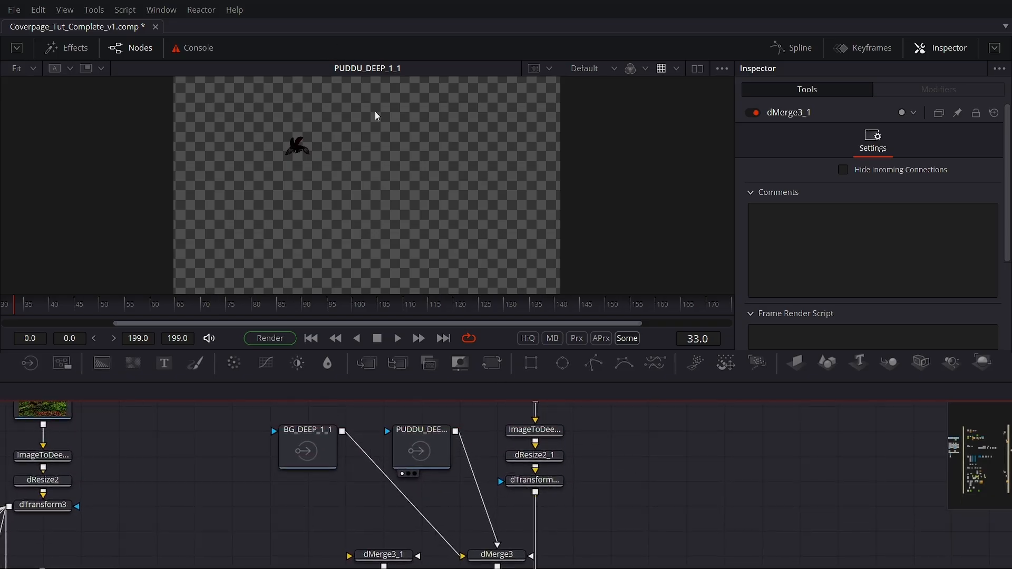
# Connect BG_DEEP_1_1 and dTransform3_1 to dMerge3_1, feed PUDDU_DEEP_1_1 into dHoldout6_1 as background, and view that holdout
pyautogui.click(515, 492)
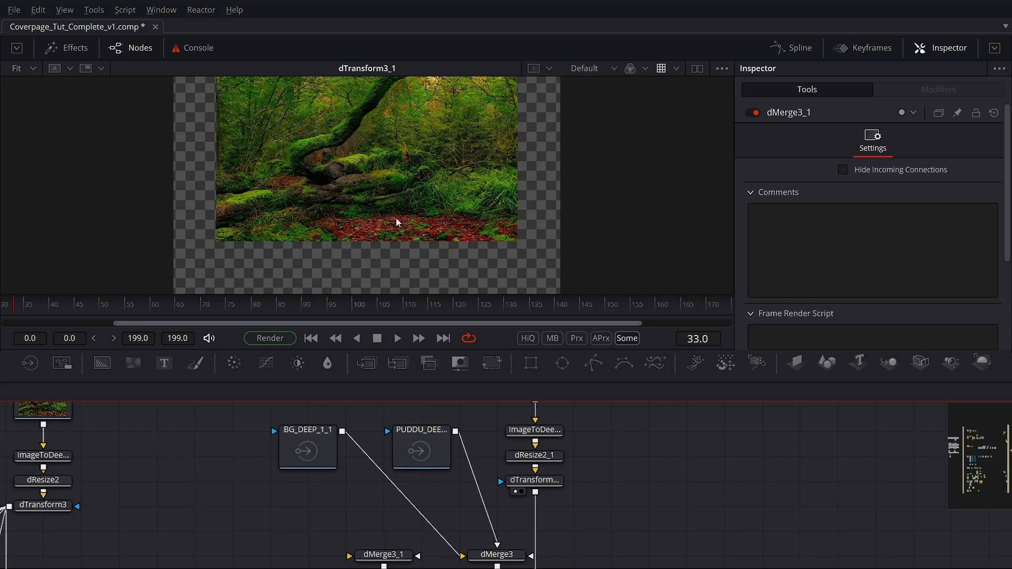
pyautogui.click(289, 473)
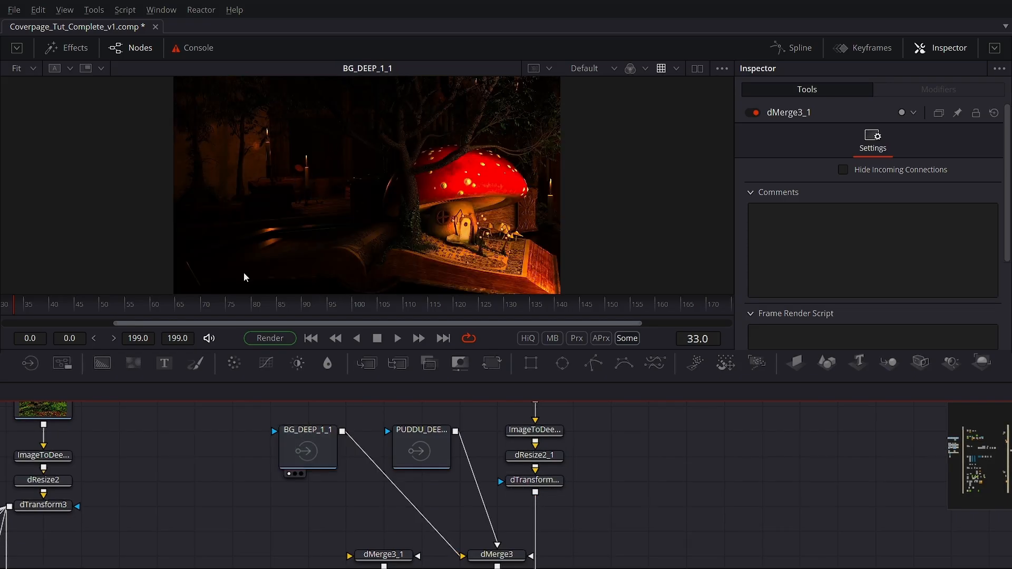
pyautogui.moveTo(342, 431); pyautogui.dragTo(382, 528)
pyautogui.moveTo(536, 466); pyautogui.dragTo(389, 530)
pyautogui.moveTo(445, 409); pyautogui.dragTo(341, 127)
pyautogui.moveTo(459, 464); pyautogui.dragTo(302, 178)
# Examine the ladybug's wing edges in the dHoldout6_1 output at high magnification
pyautogui.scroll(5, 288, 180)
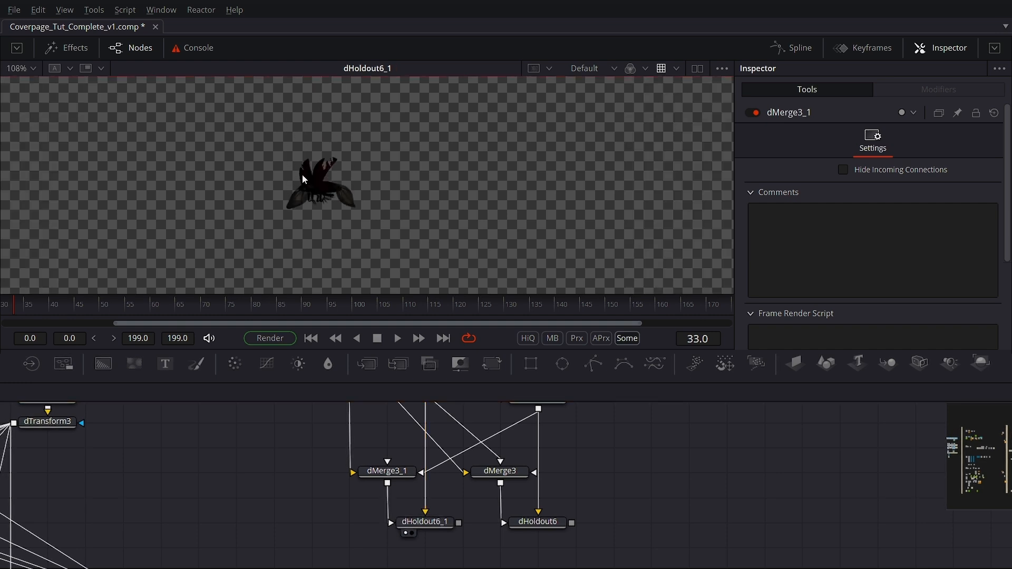
pyautogui.scroll(3, 302, 178)
pyautogui.scroll(3, 225, 242)
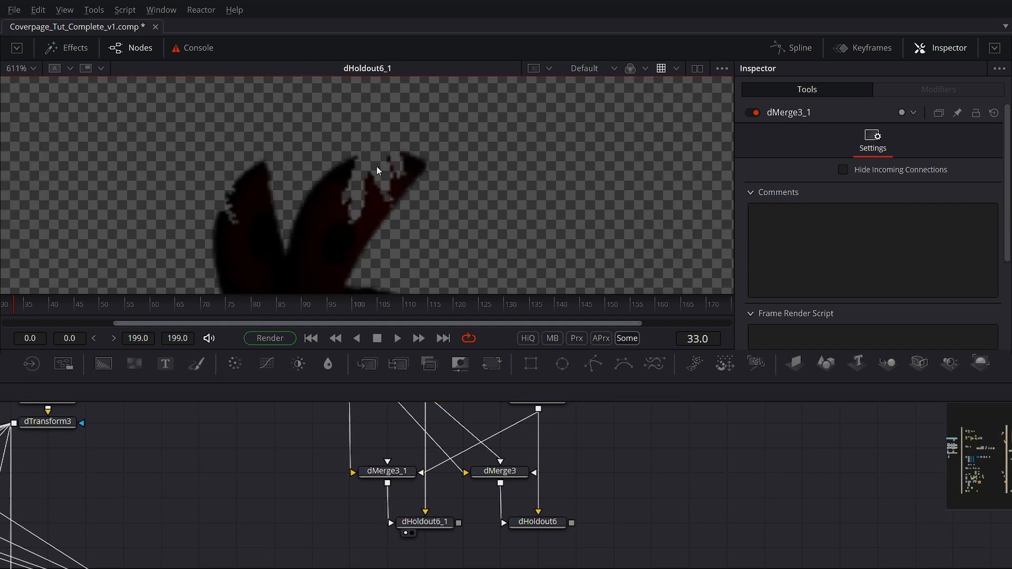
pyautogui.scroll(-5, 448, 490)
pyautogui.scroll(4, 423, 499)
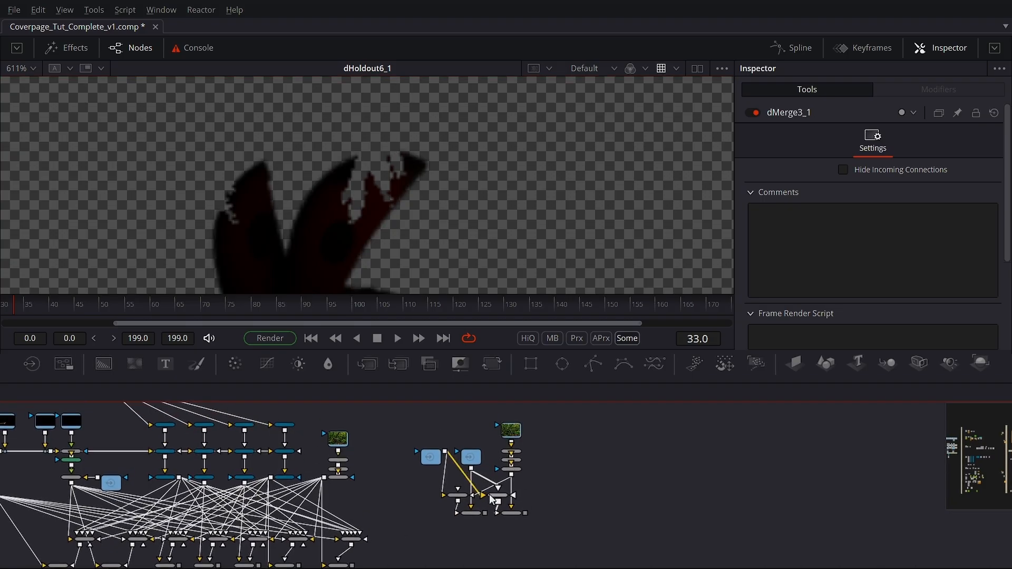
# Display BG_DEEP_1_1 and fit its image to the viewer
pyautogui.moveTo(390, 420); pyautogui.dragTo(271, 200)
pyautogui.click(31, 69)
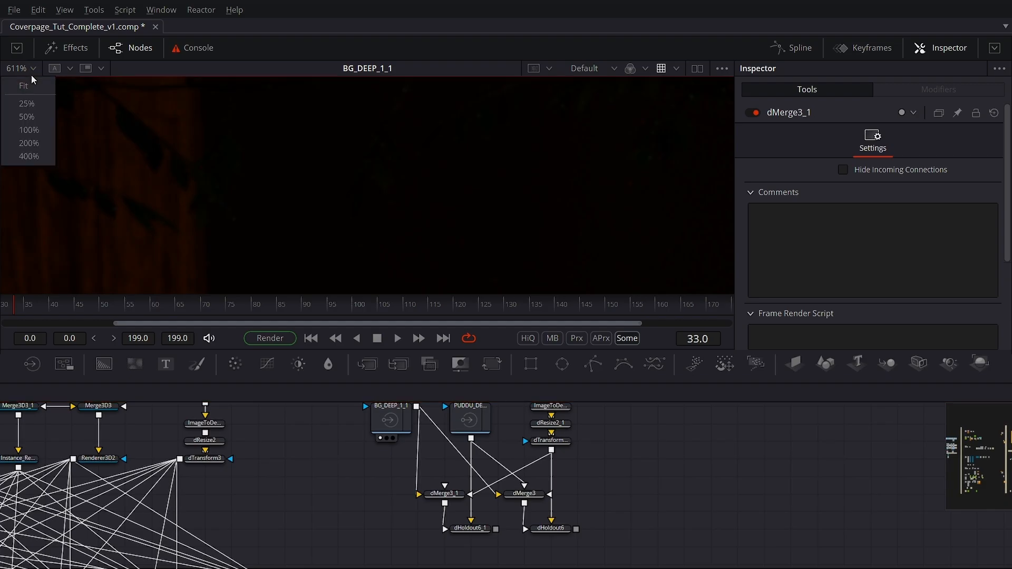
pyautogui.click(24, 80)
# Duplicate dMerge3_1 and dHoldout6_1, place the copies beside them, and move BG_DEEP_1_1 above the new pair
pyautogui.moveTo(547, 553); pyautogui.dragTo(422, 488)
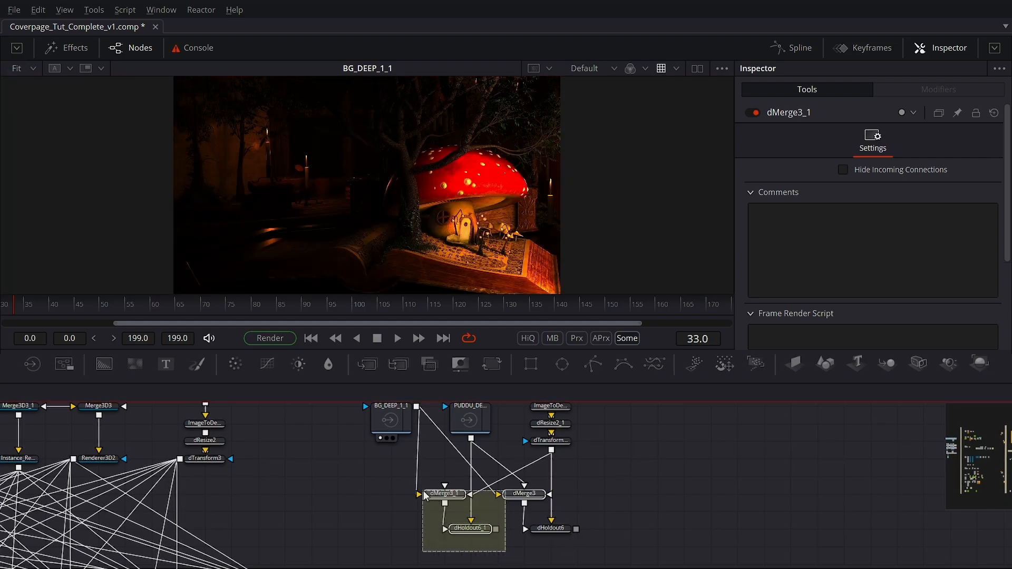
pyautogui.moveTo(358, 488); pyautogui.dragTo(451, 548)
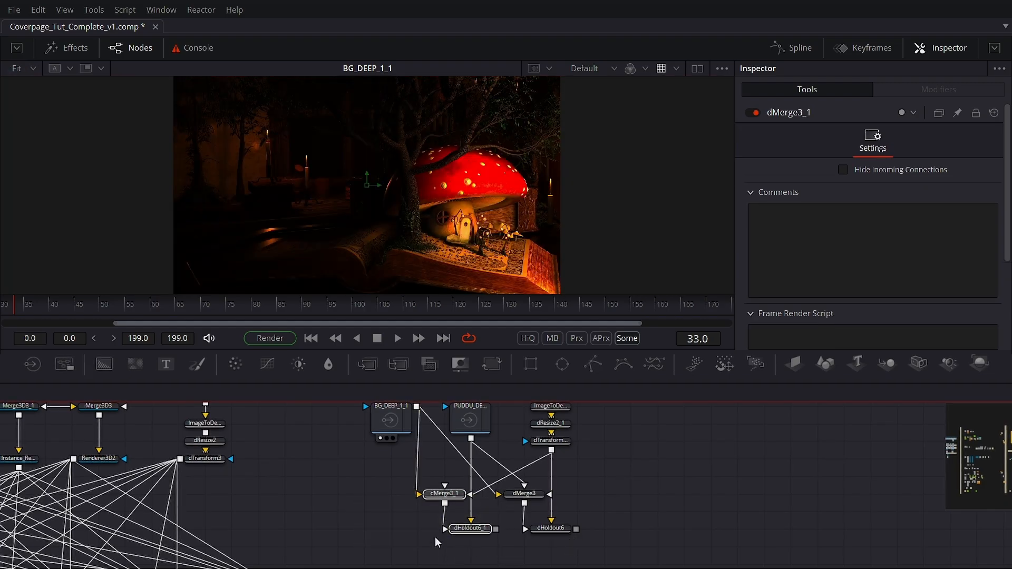
pyautogui.click(353, 517)
pyautogui.hotkey('ctrl', 'v')
pyautogui.moveTo(369, 533); pyautogui.dragTo(395, 515)
pyautogui.moveTo(382, 415); pyautogui.dragTo(355, 430)
pyautogui.click(762, 531)
# Connect PUDDU_DEEP_1_1 and dTransform3_1 to dMerge3_1_1, and BG_DEEP_1_1 to dHoldout6_1_1 as Background
pyautogui.moveTo(470, 440); pyautogui.dragTo(366, 497)
pyautogui.moveTo(550, 453); pyautogui.dragTo(372, 498)
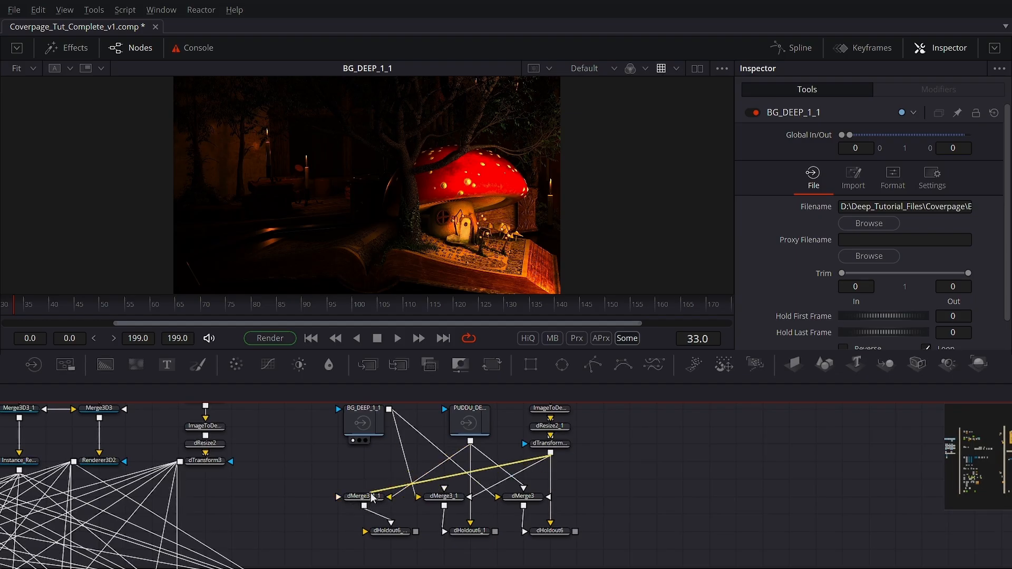
pyautogui.click(390, 412)
pyautogui.moveTo(390, 437); pyautogui.dragTo(391, 516)
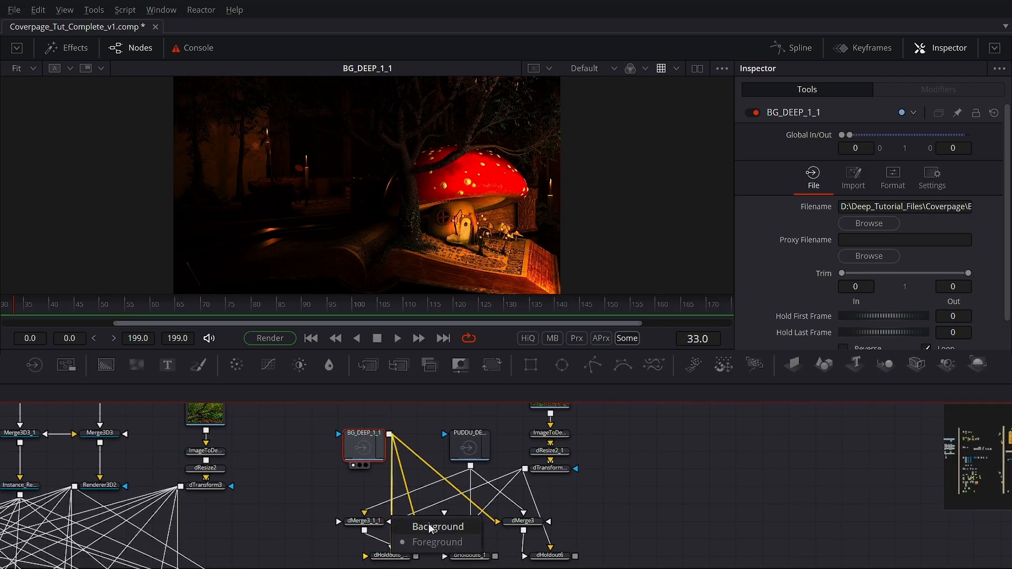
pyautogui.click(428, 523)
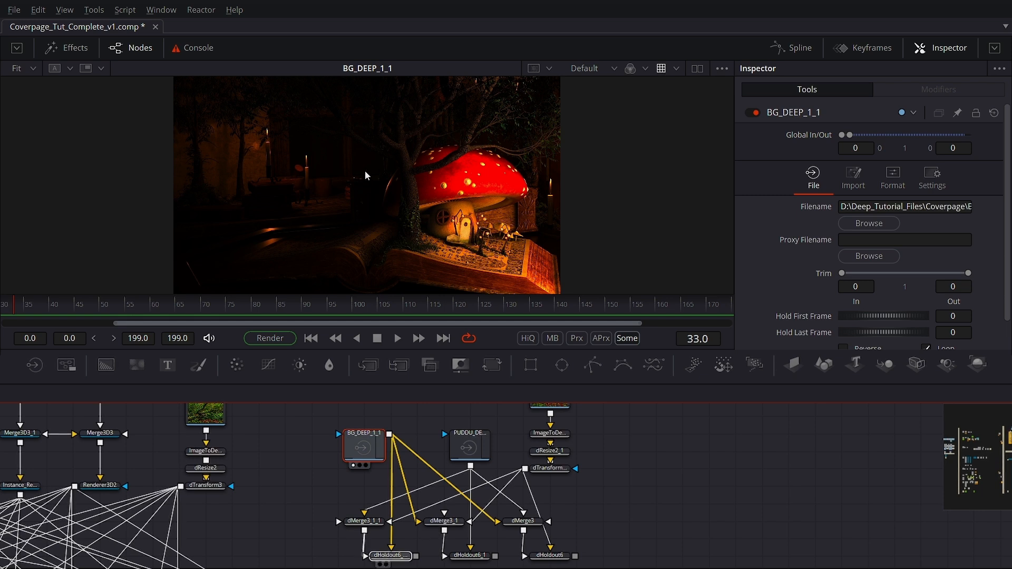
# View dHoldout6_1_1, examine the cut-out near the candles up close, and go to frame 35
pyautogui.press('1')
pyautogui.scroll(8, 437, 248)
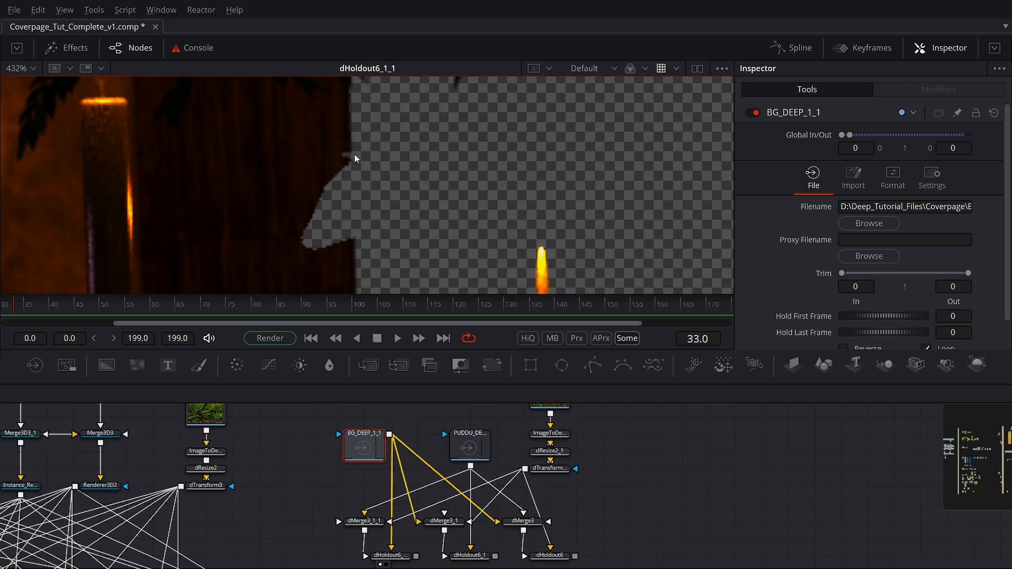
pyautogui.scroll(-3, 440, 431)
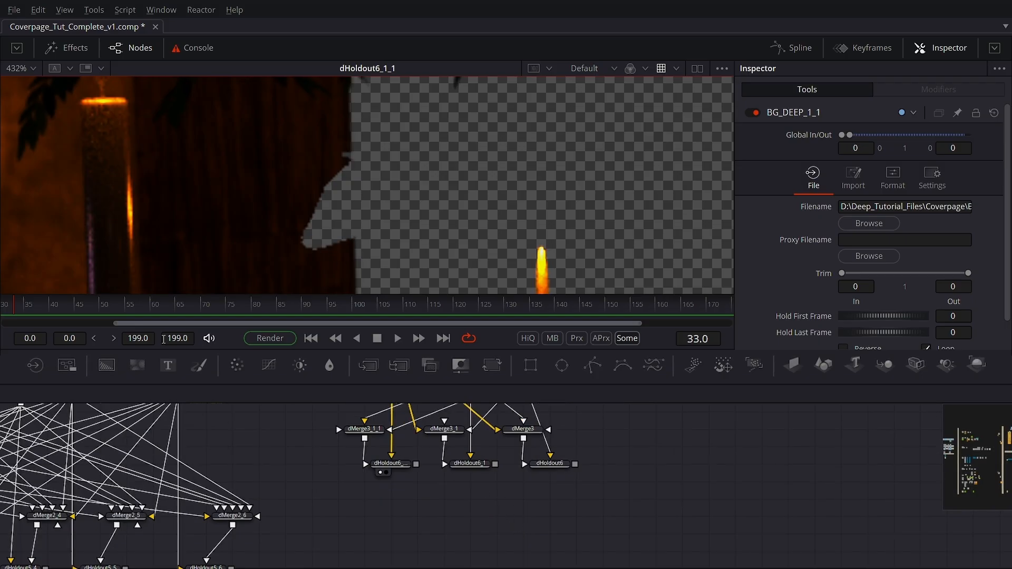
pyautogui.click(25, 308)
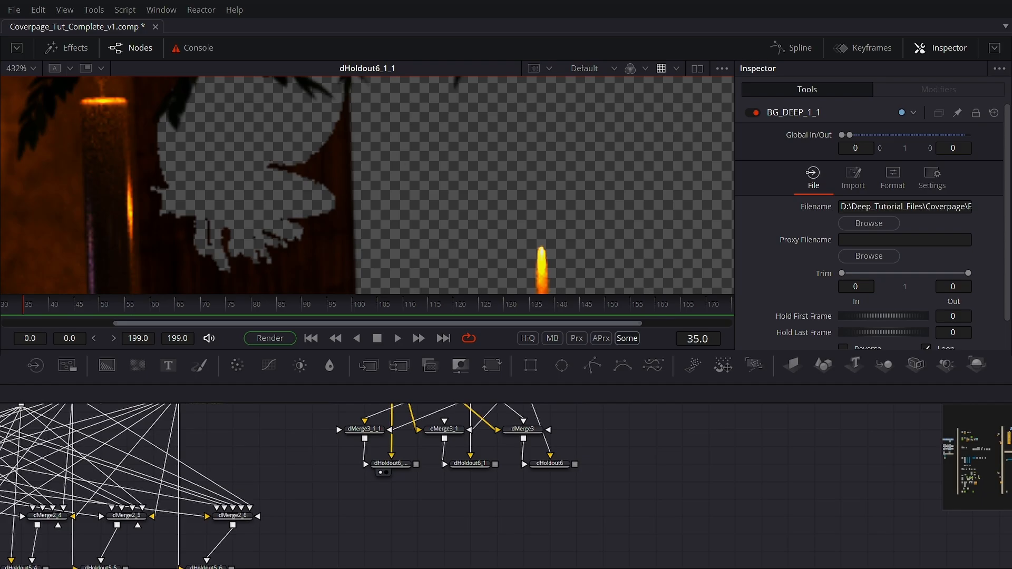
pyautogui.scroll(3, 450, 444)
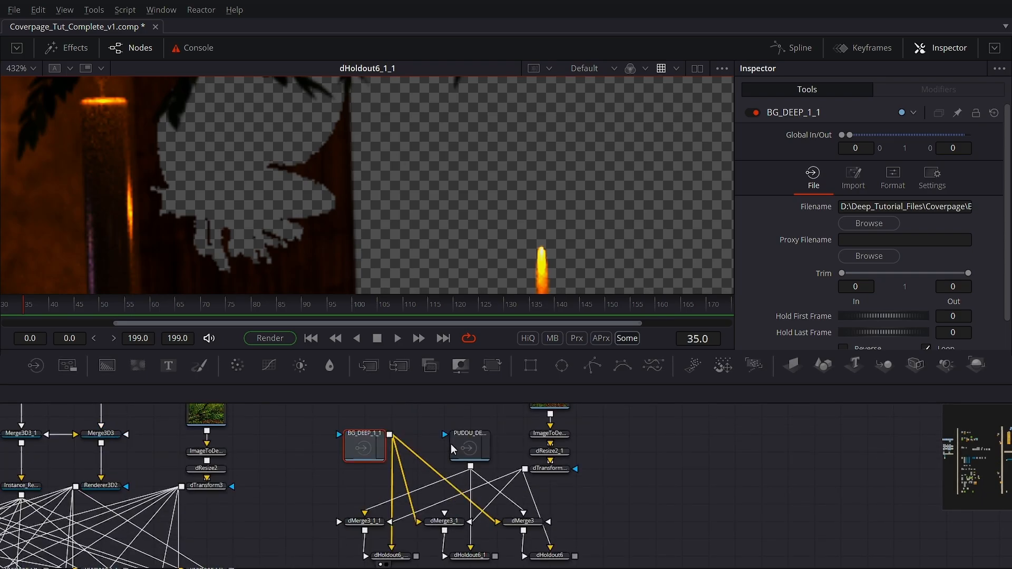
# Fit the image to the viewer and review the dHoldout5 series outputs one by one
pyautogui.keyDown('ctrl'); pyautogui.scroll(-3, 258, 506); pyautogui.keyUp('ctrl')
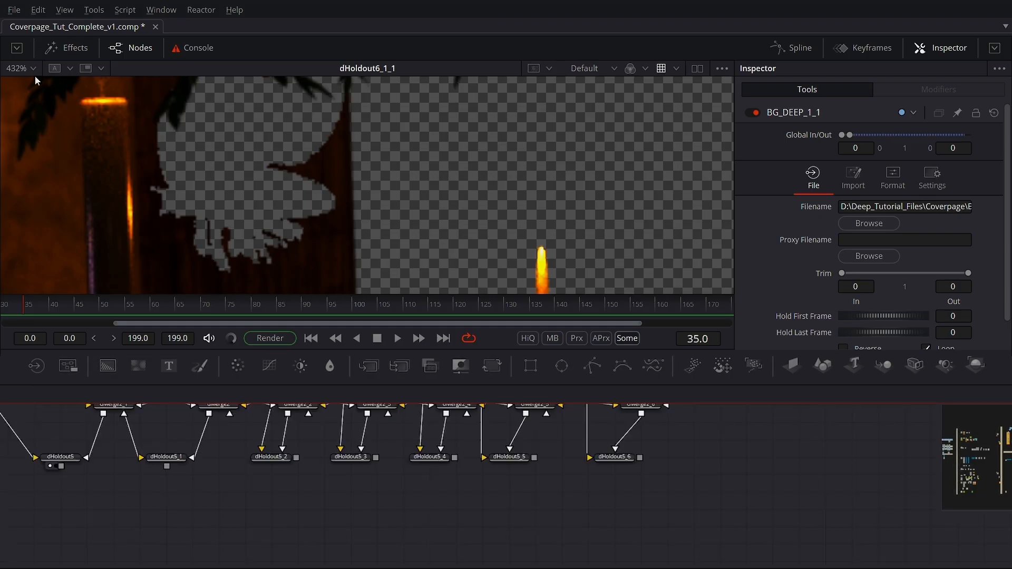
pyautogui.click(33, 68)
pyautogui.click(32, 85)
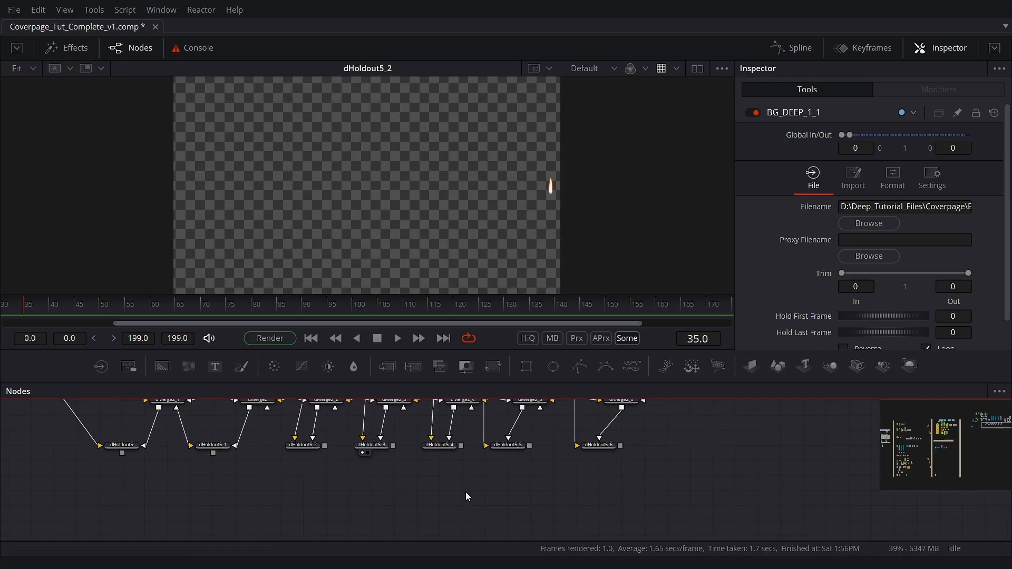
pyautogui.moveTo(471, 160); pyautogui.dragTo(473, 162)
pyautogui.moveTo(598, 446); pyautogui.dragTo(531, 221)
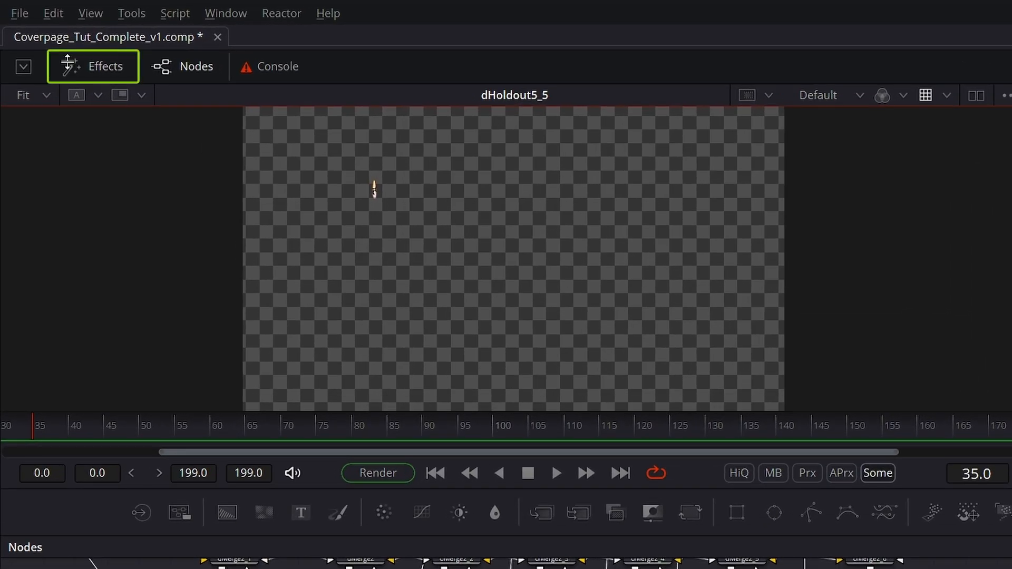
# Add a Deep To Image node beneath dHoldout5 and connect dHoldout5's output to it
pyautogui.click(68, 65)
pyautogui.click(9, 115)
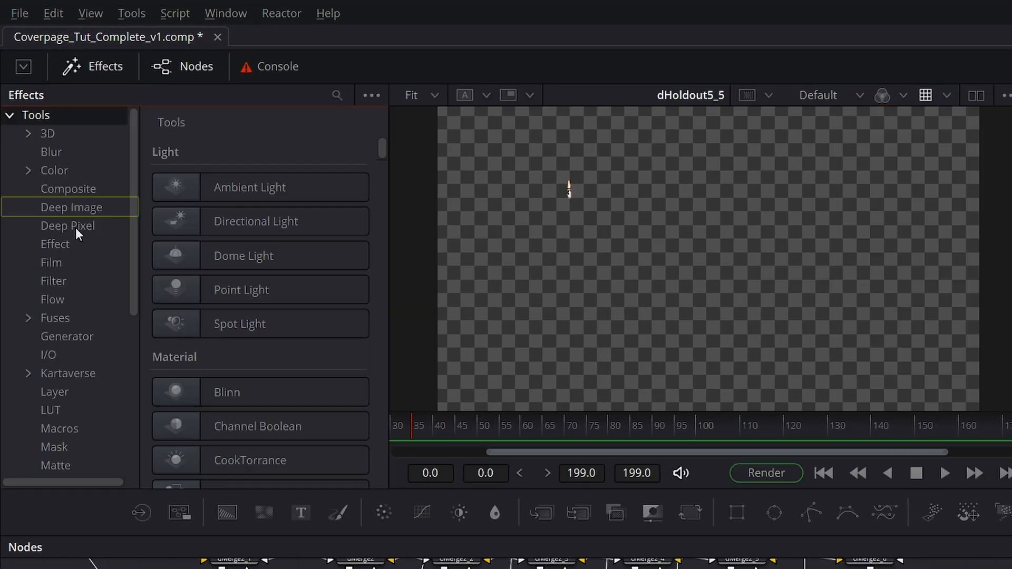
pyautogui.click(74, 210)
pyautogui.click(221, 227)
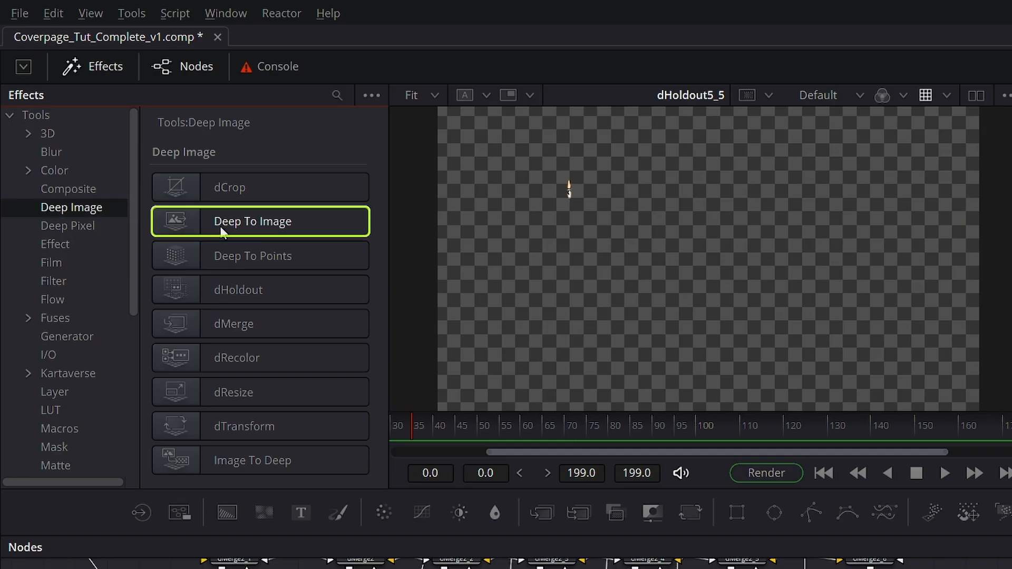
pyautogui.moveTo(260, 220); pyautogui.dragTo(196, 568)
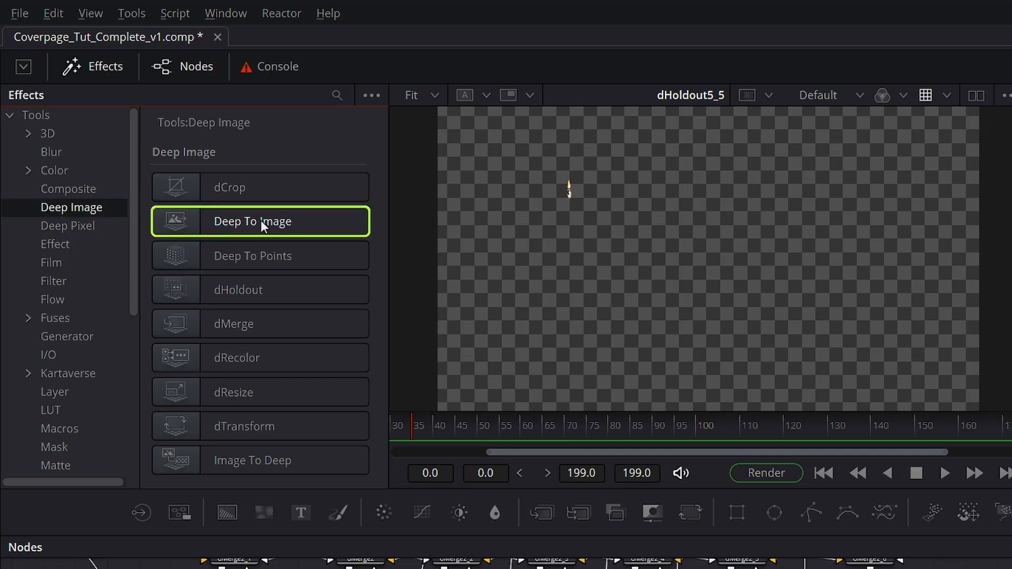
pyautogui.moveTo(134, 503); pyautogui.dragTo(125, 501)
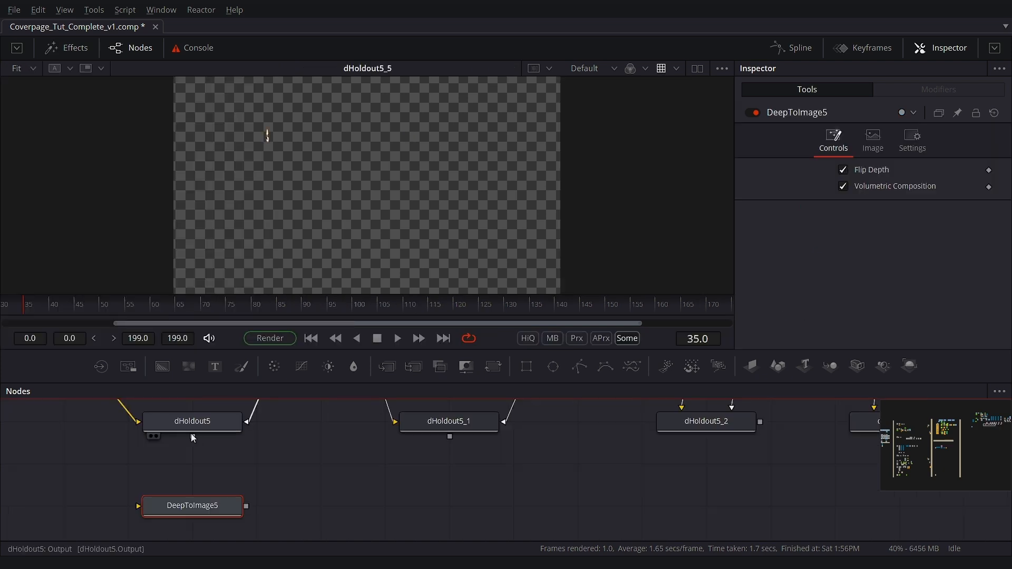
pyautogui.moveTo(192, 435); pyautogui.dragTo(137, 531)
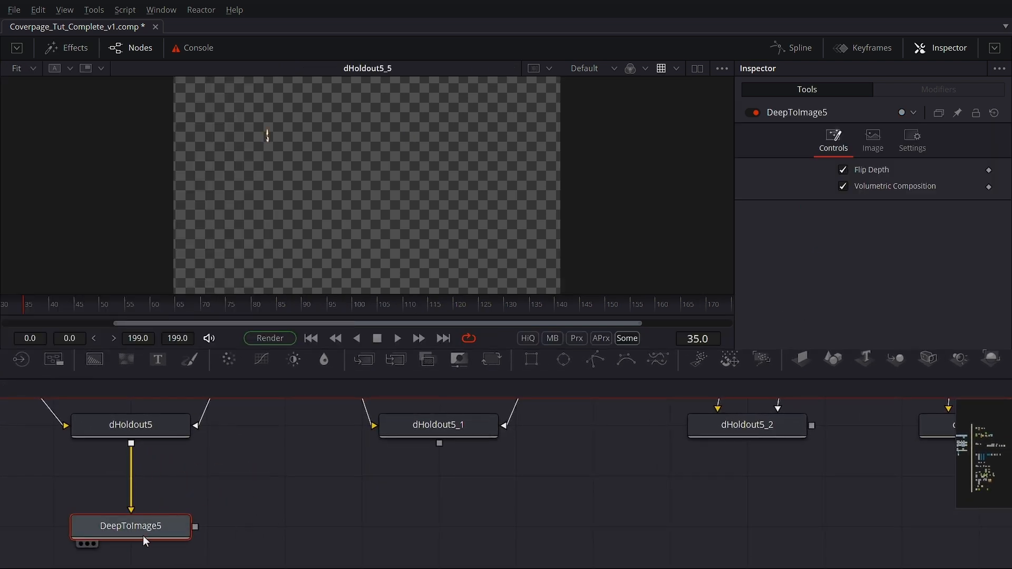
# View DeepToImage5 and compare its output format with that of dHoldout5
pyautogui.press('1')
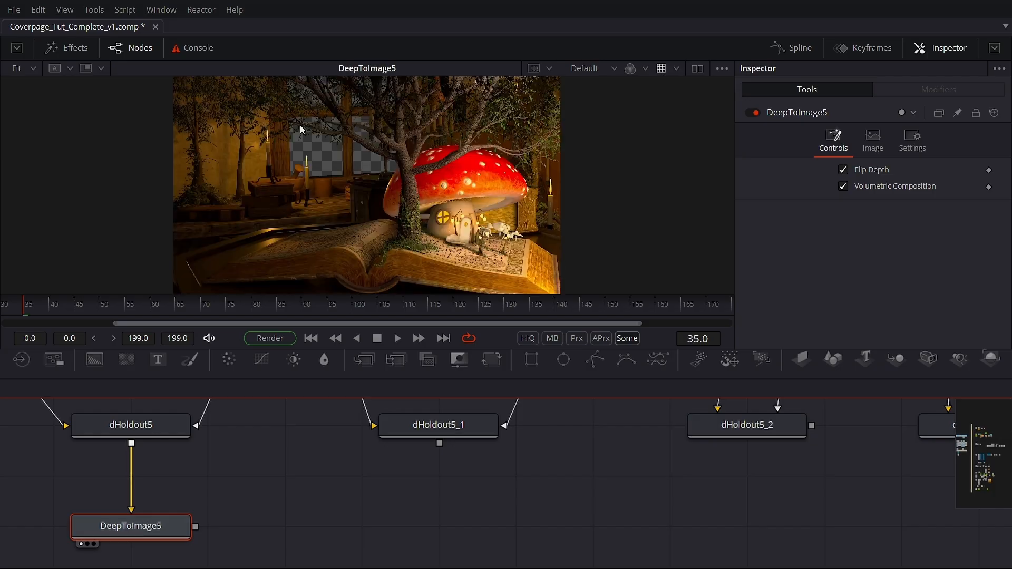
pyautogui.moveTo(587, 128); pyautogui.dragTo(558, 181)
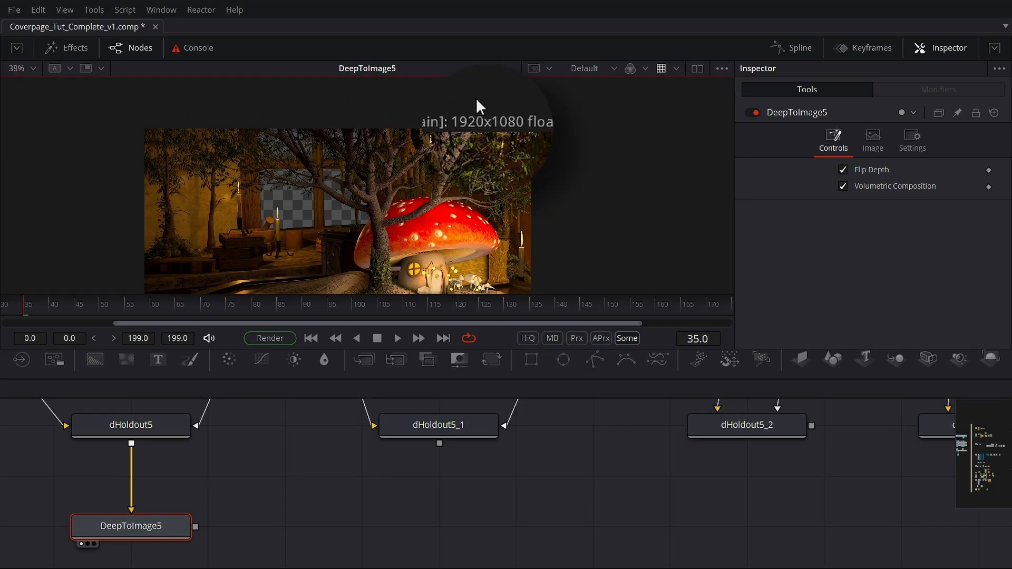
pyautogui.press('1')
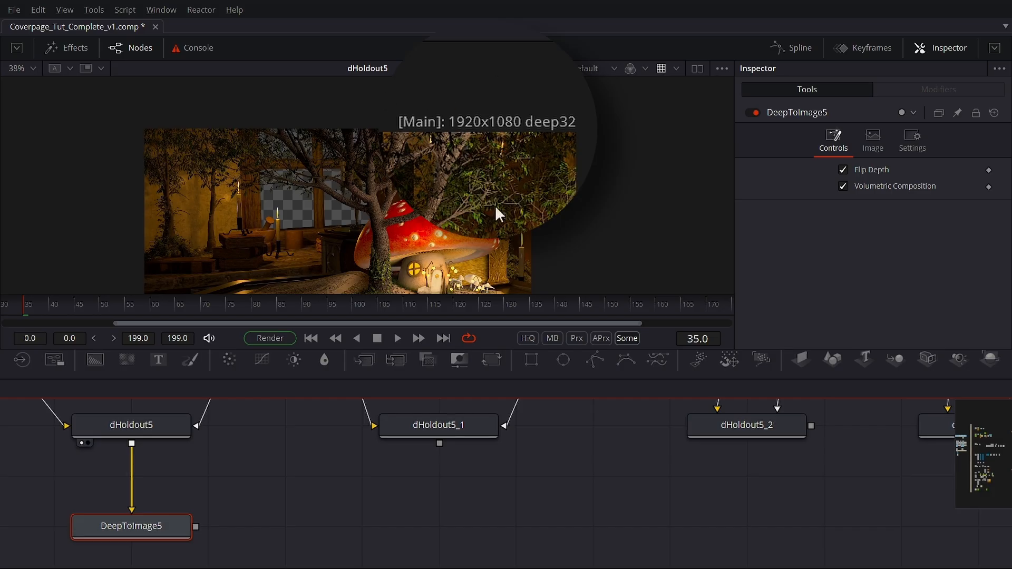
pyautogui.press('1')
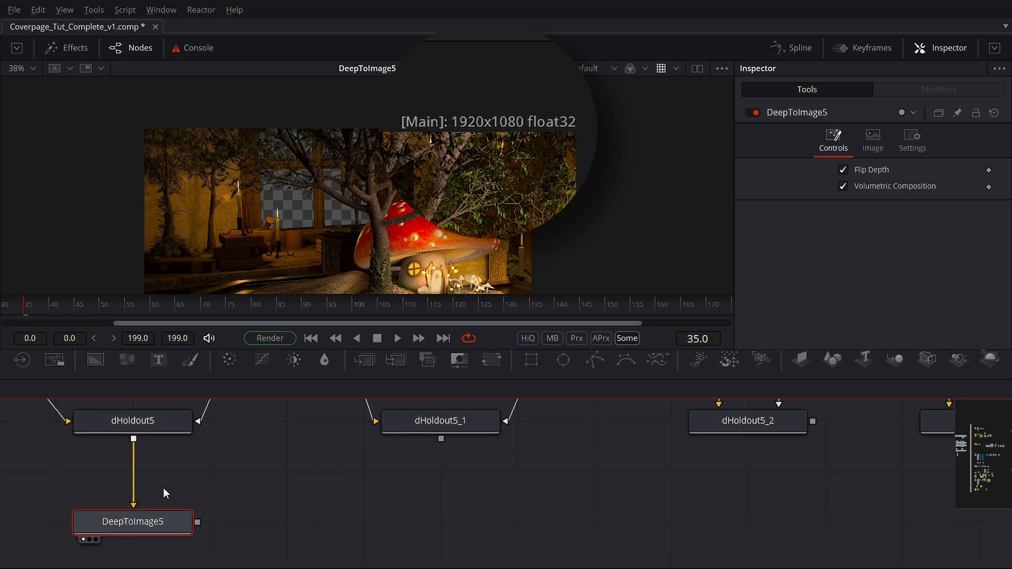
# Paste six copies of DeepToImage5, one beneath each node from dHoldout5_1 to dHoldout5_6
pyautogui.scroll(-3, 385, 469)
pyautogui.moveTo(382, 470); pyautogui.dragTo(255, 464)
pyautogui.moveTo(538, 498); pyautogui.dragTo(415, 498)
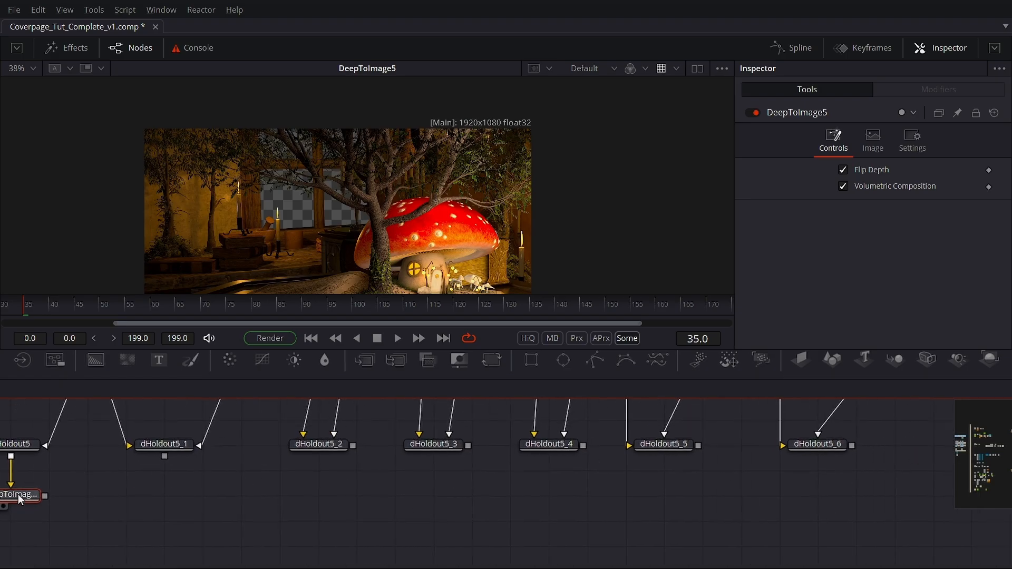
pyautogui.hotkey('ctrl', 'v')
pyautogui.hotkey('ctrl', 'v')
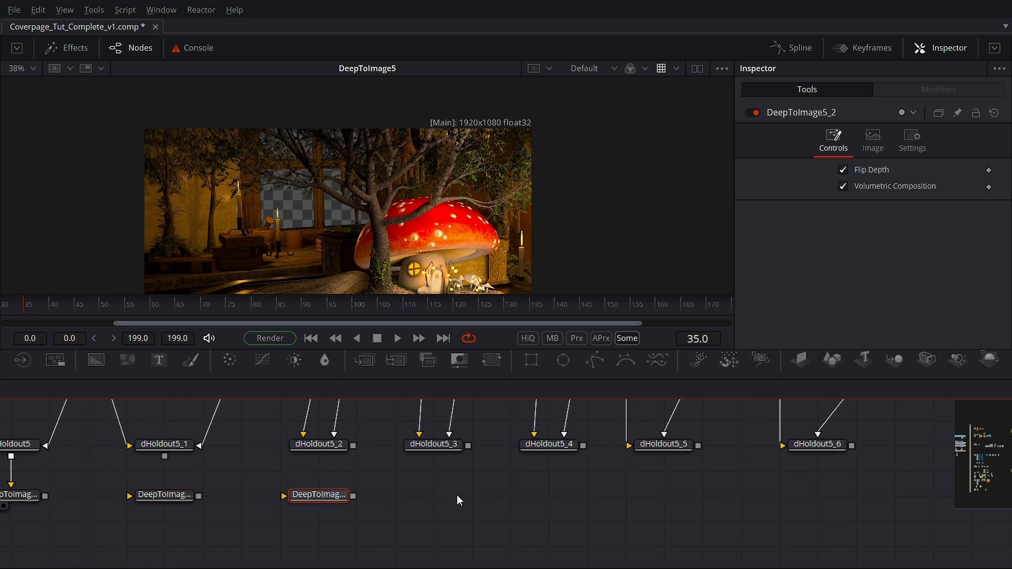
pyautogui.hotkey('ctrl', 'v')
pyautogui.hotkey('ctrl', 'v')
pyautogui.hotkey('ctrl', 'v')
pyautogui.hotkey('ctrl', 'v')
# Connect the outputs of dHoldout5_1 through dHoldout5_6 to the Deep To Image nodes directly beneath them
pyautogui.moveTo(165, 457); pyautogui.dragTo(164, 489)
pyautogui.moveTo(353, 446); pyautogui.dragTo(319, 494)
pyautogui.moveTo(468, 446); pyautogui.dragTo(434, 494)
pyautogui.moveTo(583, 445); pyautogui.dragTo(549, 494)
pyautogui.moveTo(698, 445); pyautogui.dragTo(663, 495)
pyautogui.moveTo(852, 445); pyautogui.dragTo(817, 494)
# View each holdout from dHoldout5_1 to dHoldout5_6 and compare it with its Deep To Image conversion
pyautogui.moveTo(165, 444); pyautogui.dragTo(456, 150)
pyautogui.moveTo(179, 494); pyautogui.dragTo(508, 141)
pyautogui.moveTo(319, 444); pyautogui.dragTo(335, 223)
pyautogui.moveTo(317, 495); pyautogui.dragTo(399, 212)
pyautogui.moveTo(449, 444); pyautogui.dragTo(485, 156)
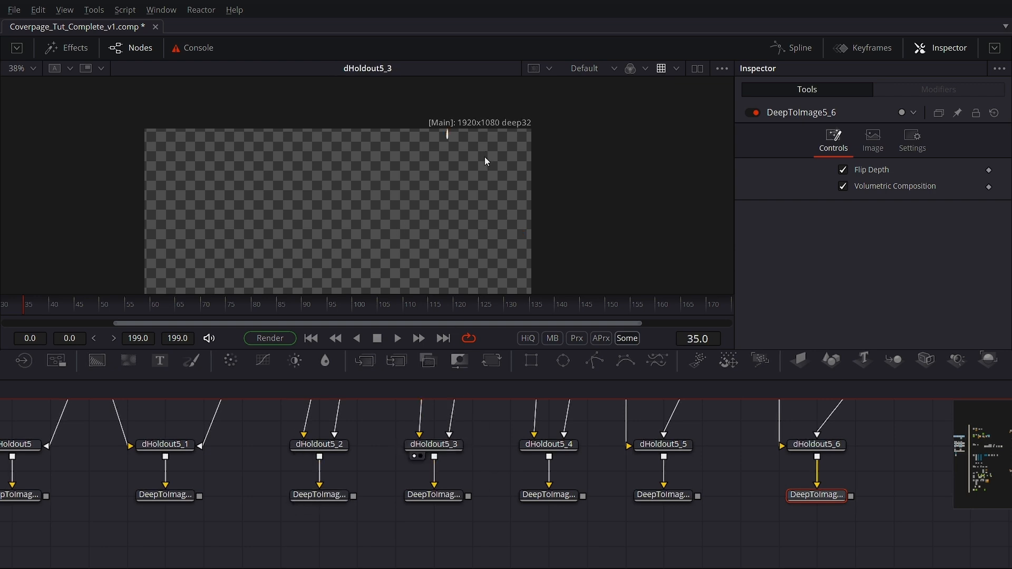
pyautogui.moveTo(454, 498); pyautogui.dragTo(433, 191)
pyautogui.moveTo(565, 446); pyautogui.dragTo(509, 133)
pyautogui.moveTo(555, 493); pyautogui.dragTo(505, 185)
pyautogui.moveTo(686, 444); pyautogui.dragTo(532, 175)
pyautogui.moveTo(665, 493); pyautogui.dragTo(516, 181)
pyautogui.moveTo(815, 444); pyautogui.dragTo(554, 228)
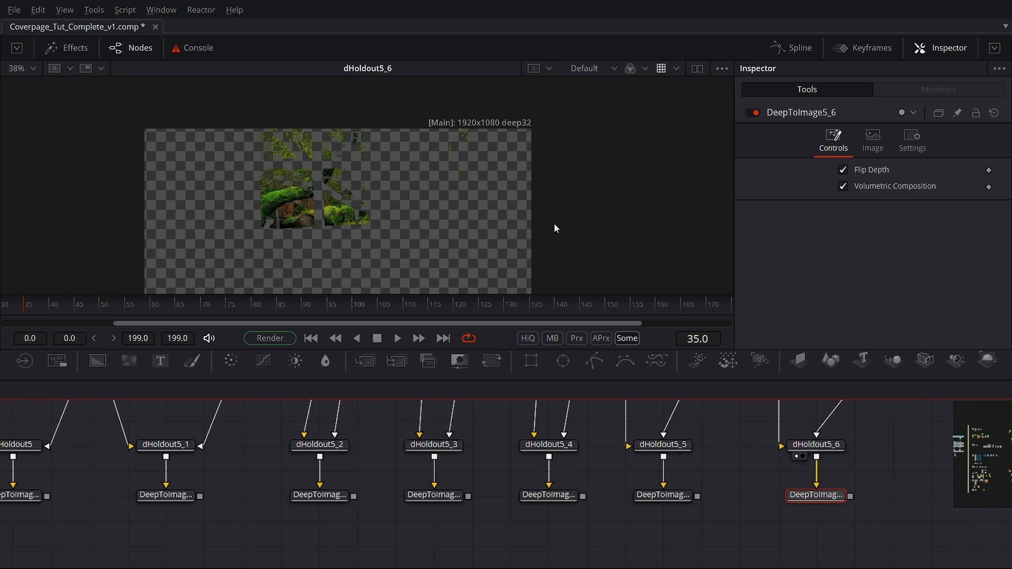
pyautogui.moveTo(816, 494); pyautogui.dragTo(590, 208)
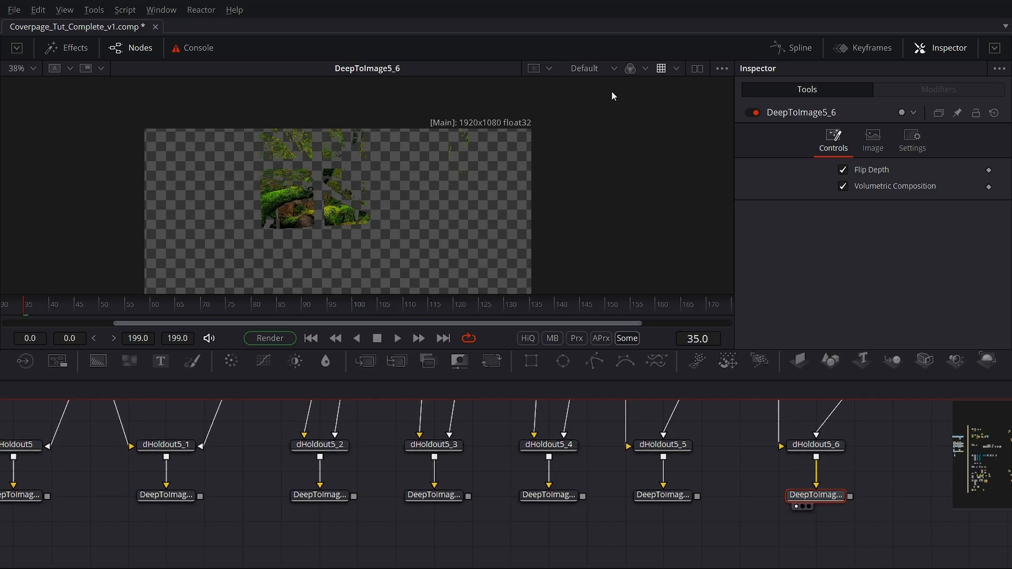
# Add a MultiMerge node beneath the Deep To Image row and connect DeepToImage5 as its background
pyautogui.scroll(-1, 192, 472)
pyautogui.moveTo(492, 462); pyautogui.dragTo(443, 468)
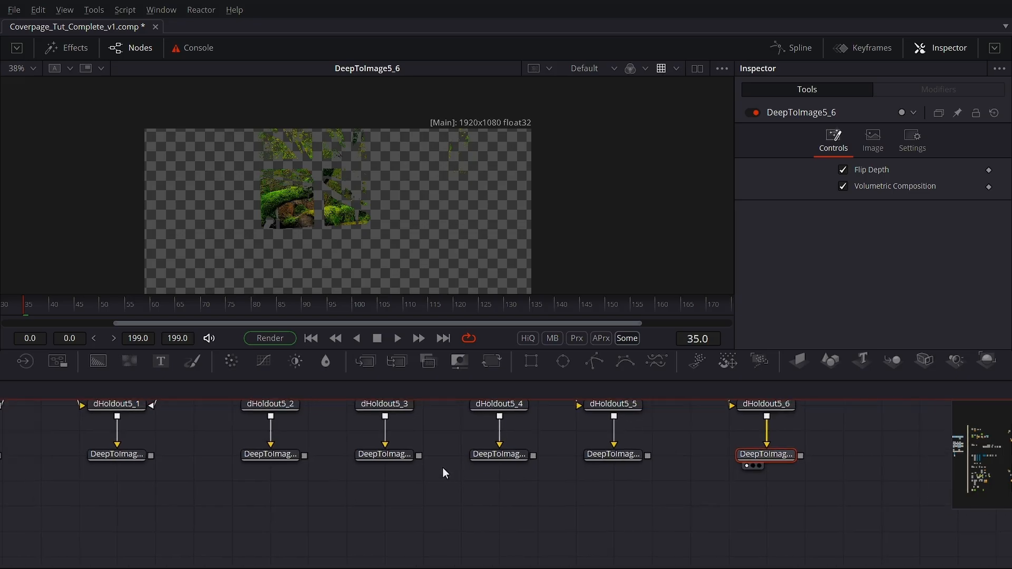
pyautogui.moveTo(287, 479); pyautogui.dragTo(346, 488)
pyautogui.click(218, 495)
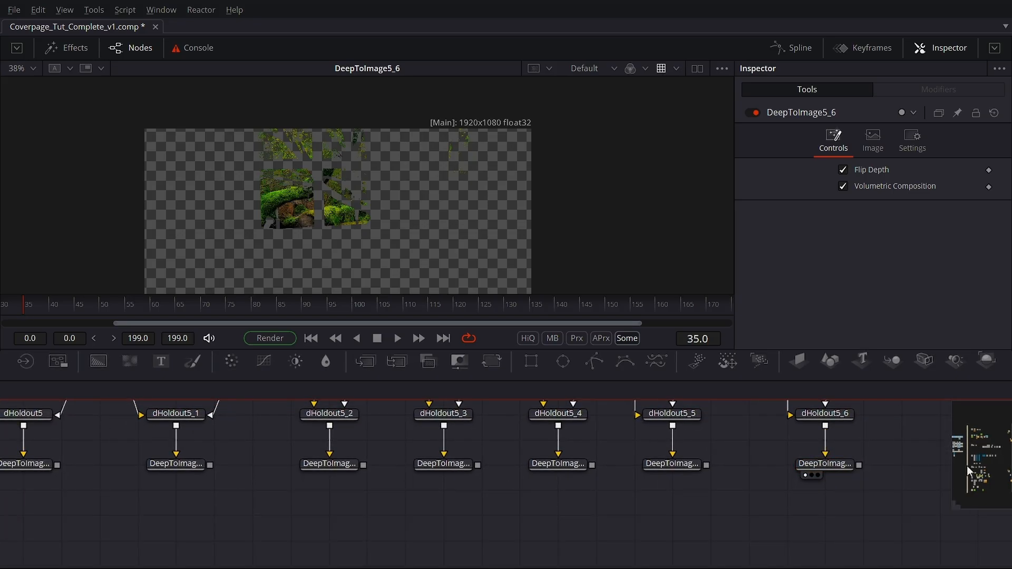
pyautogui.moveTo(401, 368); pyautogui.dragTo(380, 538)
pyautogui.moveTo(57, 457); pyautogui.dragTo(332, 532)
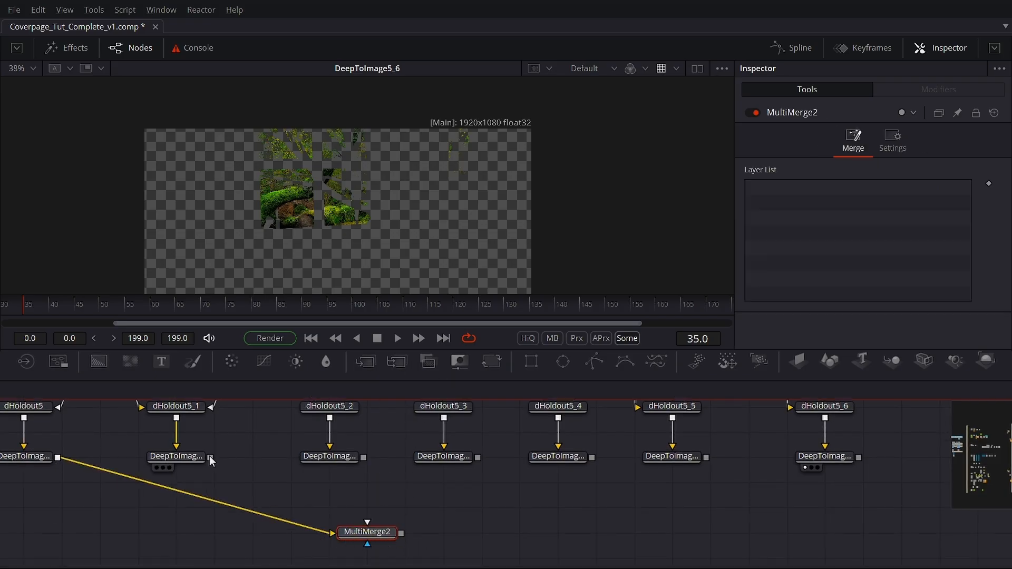
# Connect DeepToImage5_1 through DeepToImage5_6 to MultiMerge2 as foreground layers and view the merged result
pyautogui.moveTo(210, 458); pyautogui.dragTo(369, 533)
pyautogui.moveTo(363, 458); pyautogui.dragTo(376, 533)
pyautogui.moveTo(477, 458); pyautogui.dragTo(382, 534)
pyautogui.moveTo(592, 458); pyautogui.dragTo(385, 535)
pyautogui.moveTo(707, 457); pyautogui.dragTo(386, 535)
pyautogui.moveTo(858, 458); pyautogui.dragTo(388, 536)
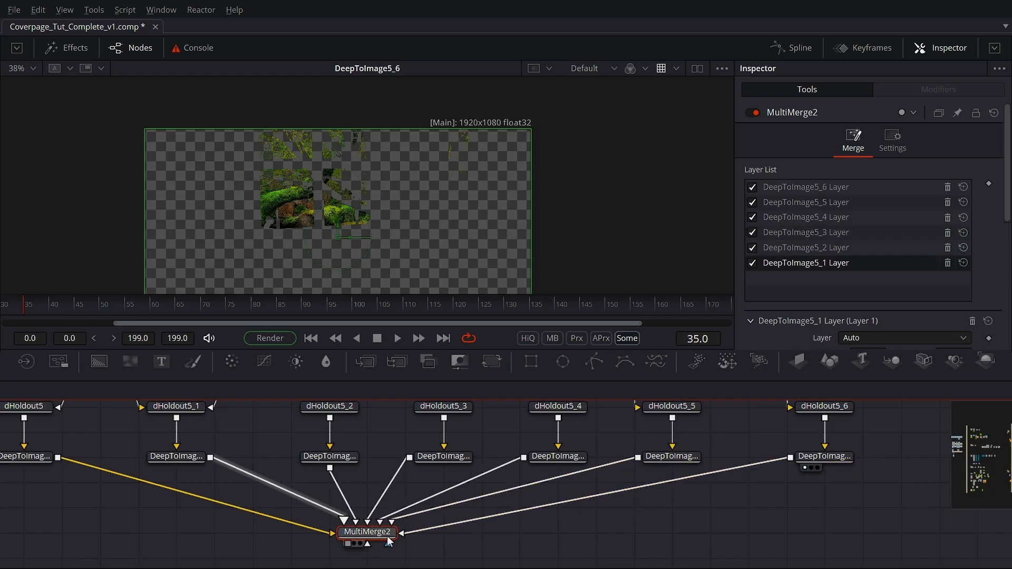
pyautogui.press('1')
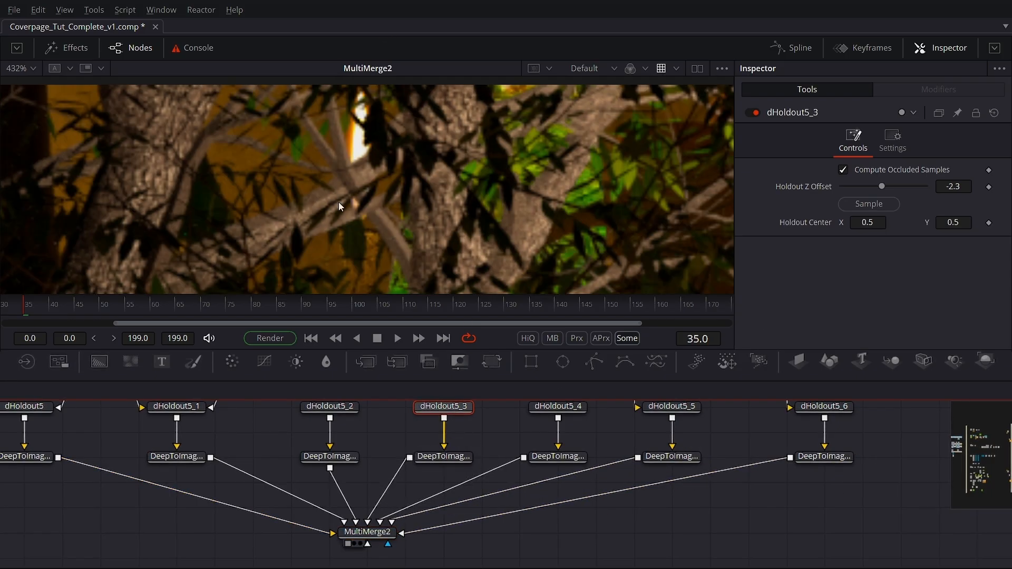
# View DeepToImage5_3 and examine its cut-out candle flame up close
pyautogui.moveTo(437, 463); pyautogui.dragTo(123, 235)
pyautogui.click(35, 71)
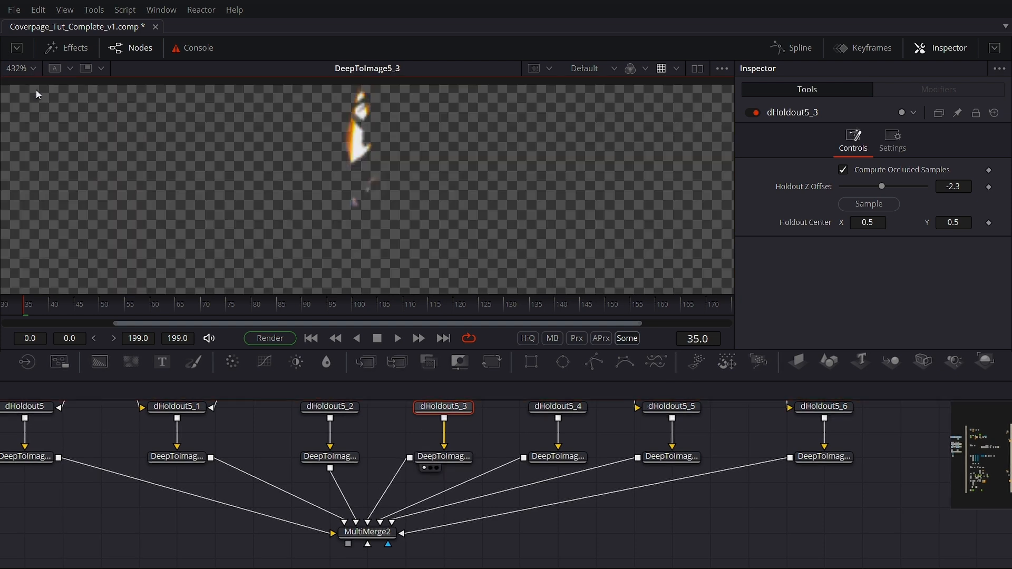
pyautogui.click(36, 90)
pyautogui.scroll(10, 466, 159)
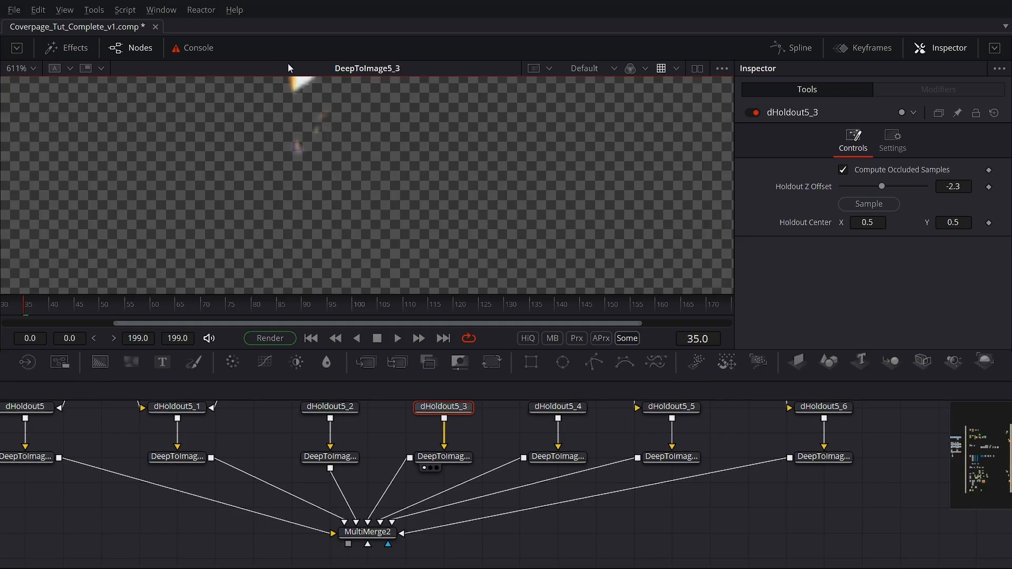
pyautogui.click(340, 448)
pyautogui.scroll(5, 369, 448)
# Insert a Color Corrector after DeepToImage5_3, tint the master range blue-violet at about 0.67 strength, and view it
pyautogui.click(416, 445)
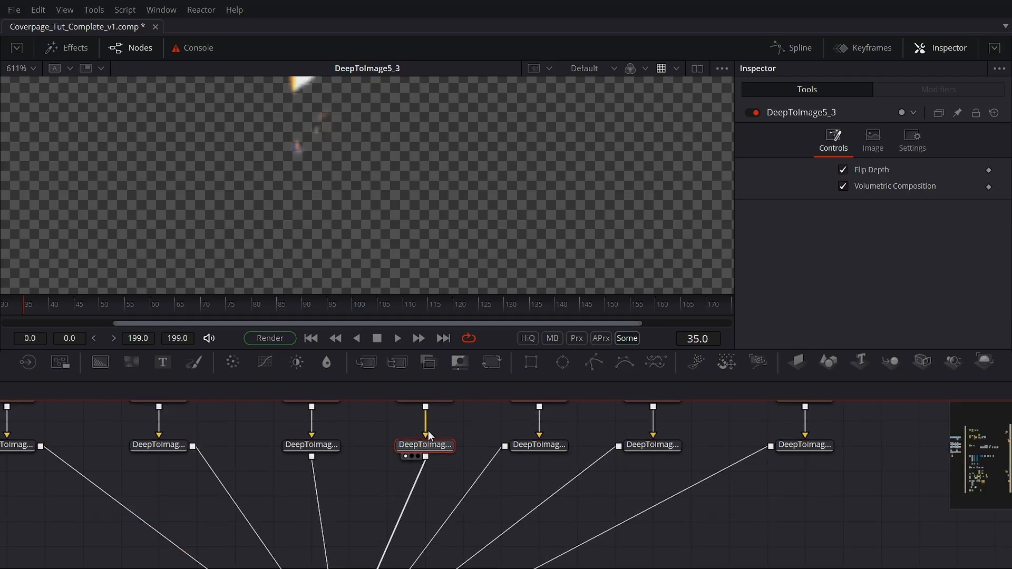
pyautogui.scroll(2, 420, 464)
pyautogui.hotkey('shift', 'space')
pyautogui.write('cc')
pyautogui.press('Return')
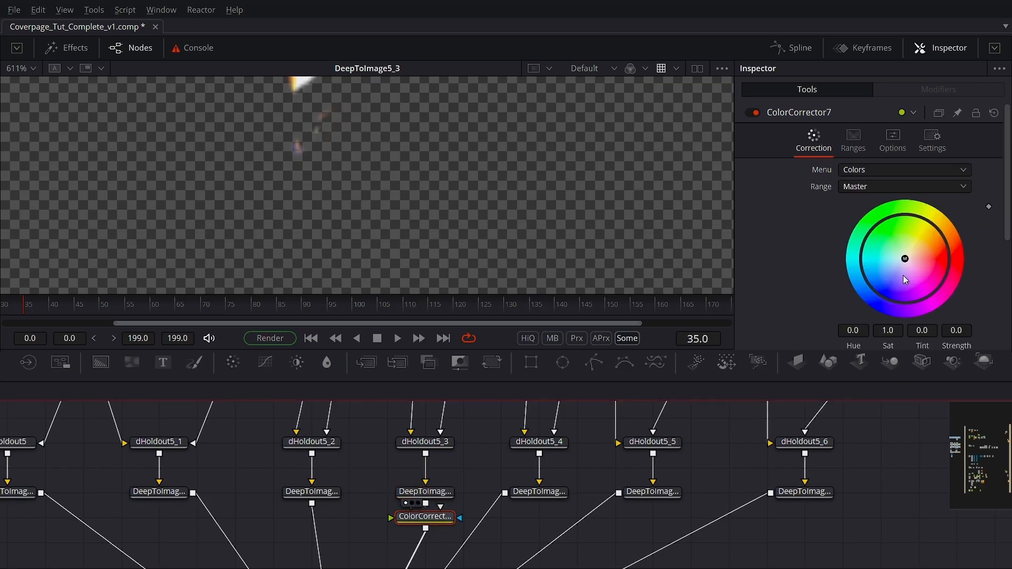
pyautogui.moveTo(897, 262); pyautogui.dragTo(888, 298)
pyautogui.press('1')
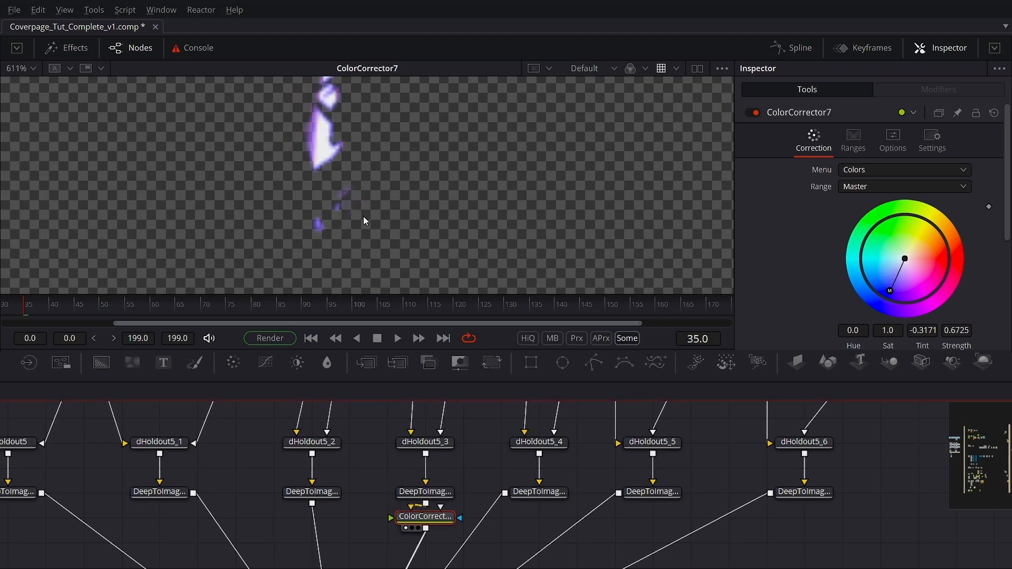
# Space out ColorCorrector7 in the graph, then insert a Soft Glow node after it and view the glow
pyautogui.scroll(-3, 451, 476)
pyautogui.moveTo(441, 430); pyautogui.dragTo(442, 452)
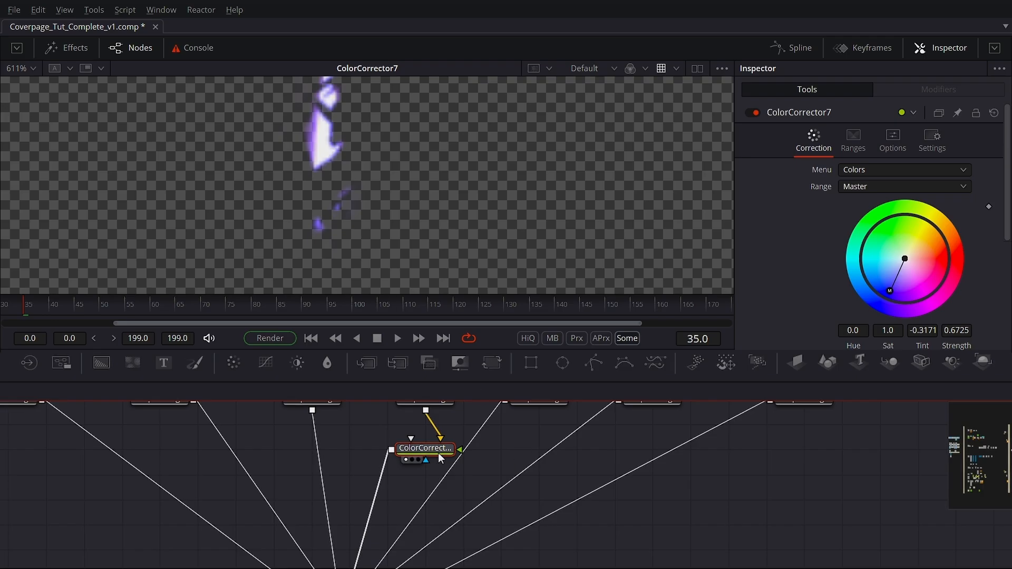
pyautogui.hotkey('shift', 'space')
pyautogui.write('so')
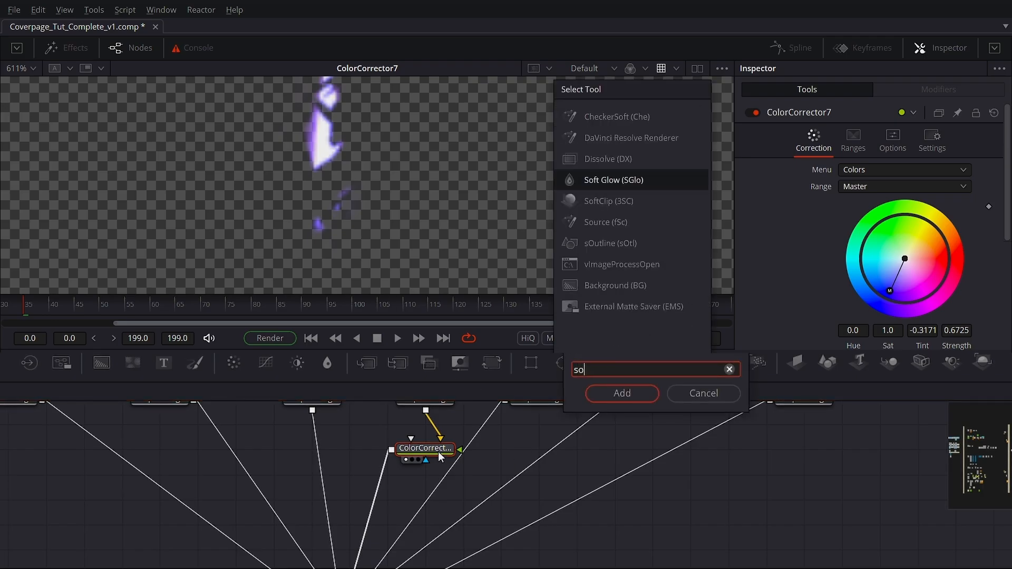
pyautogui.write('ft')
pyautogui.press('Return')
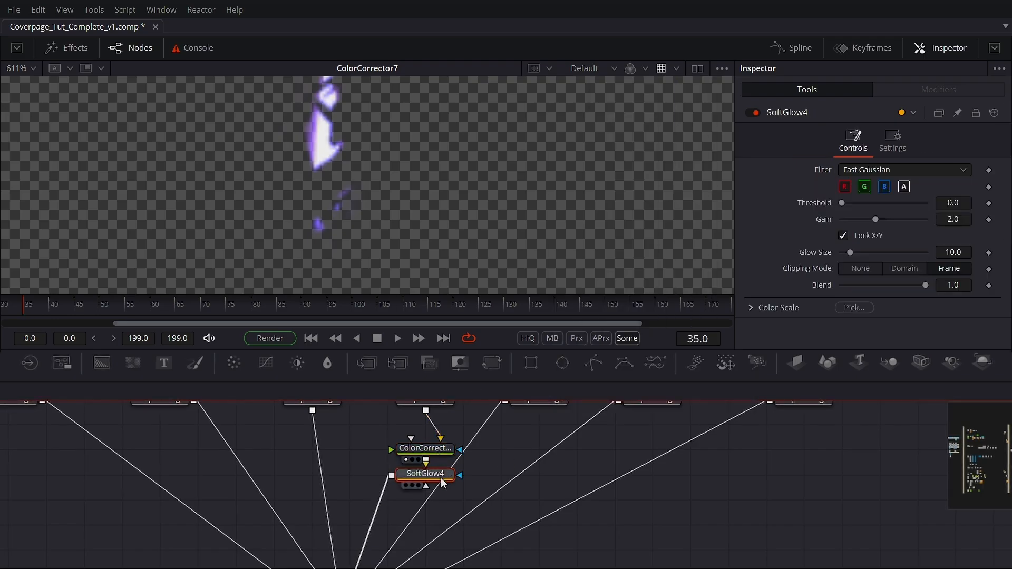
pyautogui.moveTo(443, 483); pyautogui.dragTo(442, 508)
pyautogui.press('1')
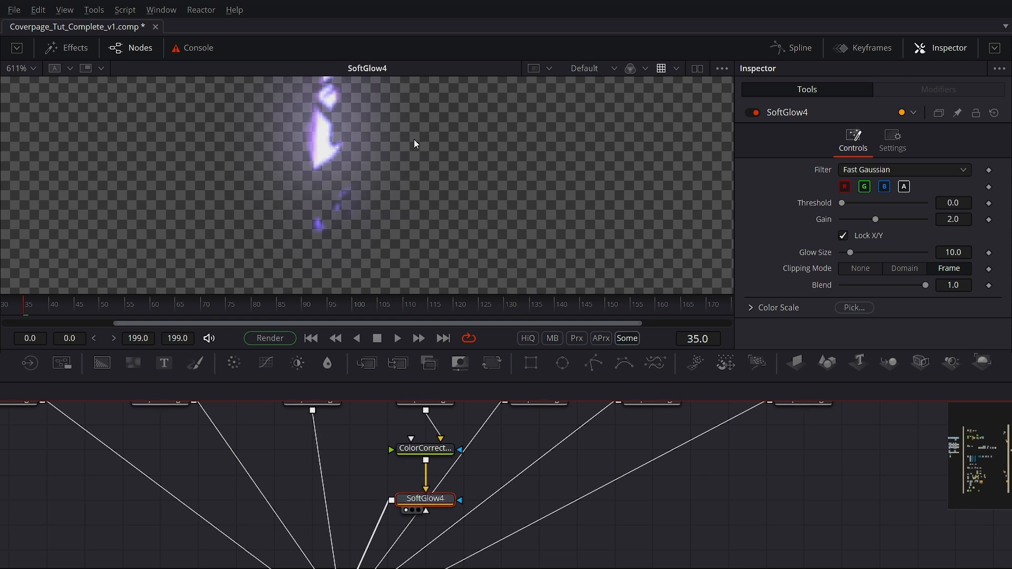
# Set SoftGlow4's Threshold to 0.071 and Gain to 5.0 while viewing MultiMerge2
pyautogui.scroll(-2, 340, 552)
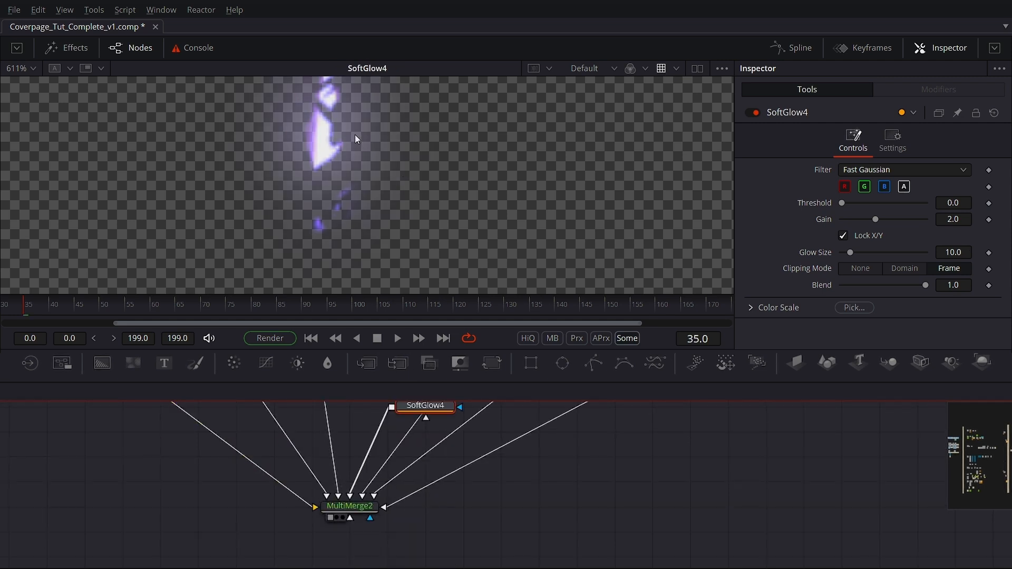
pyautogui.scroll(3, 354, 170)
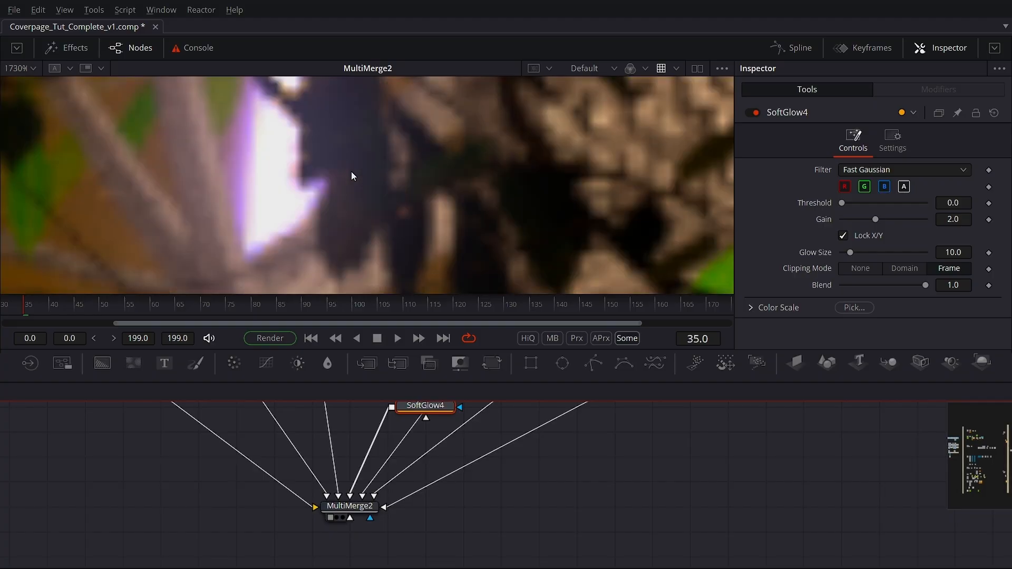
pyautogui.scroll(1, 458, 496)
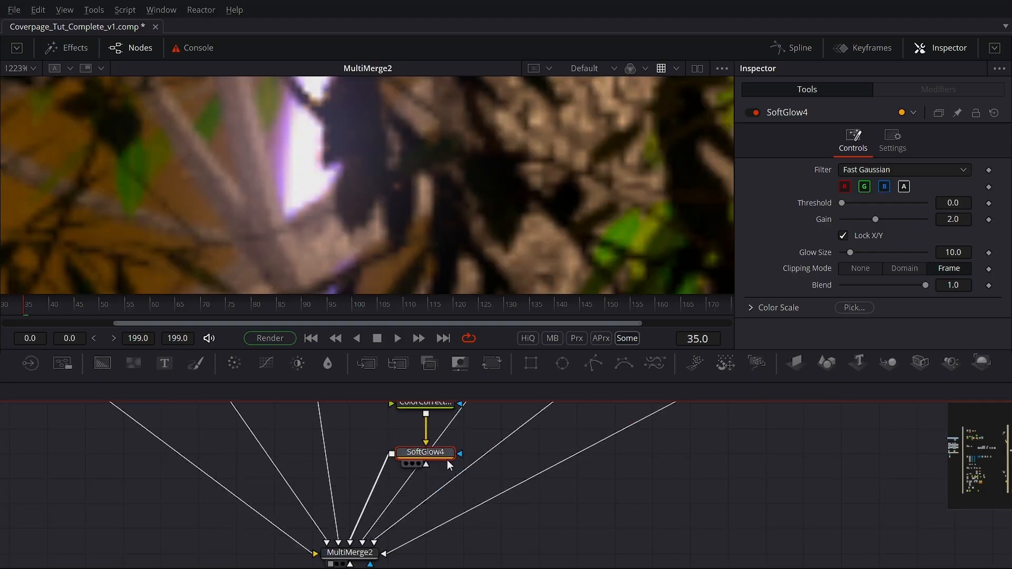
pyautogui.moveTo(845, 207); pyautogui.dragTo(927, 219)
pyautogui.scroll(-3, 413, 212)
pyautogui.scroll(1, 404, 210)
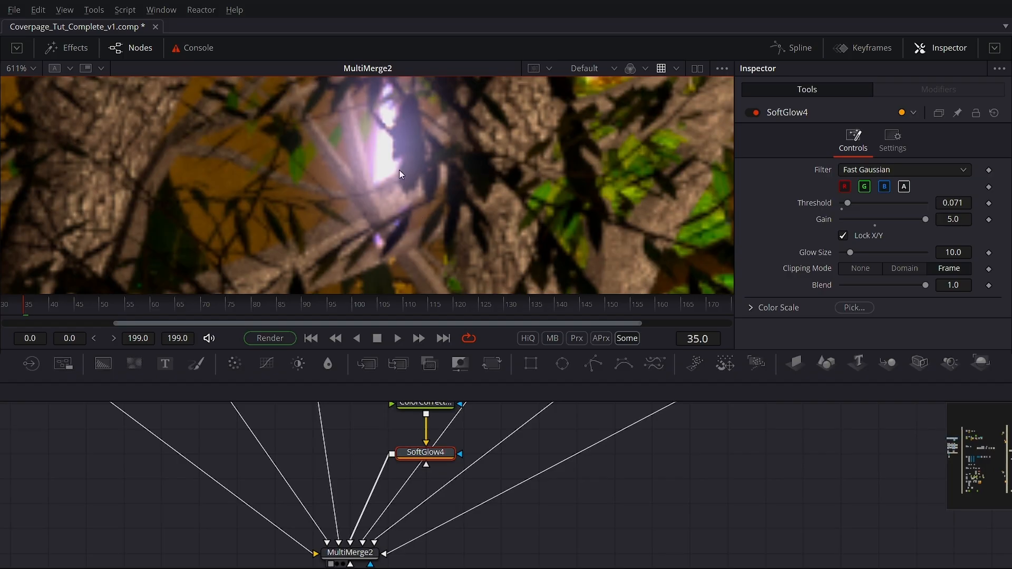
pyautogui.scroll(2, 474, 508)
pyautogui.scroll(-1, 475, 508)
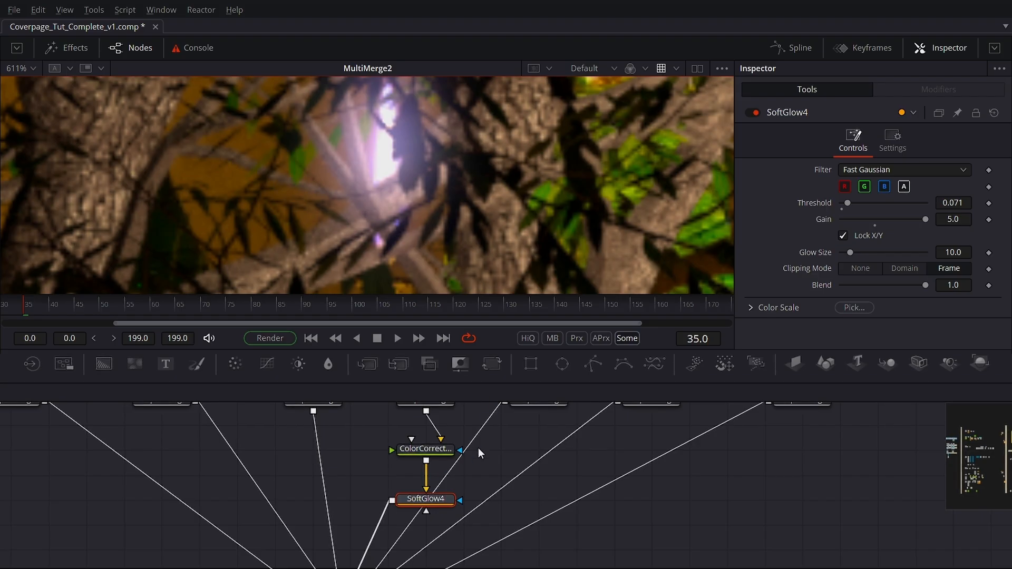
# Add a Bitmap mask node beside the Color Corrector and feed it from DeepToImage5_3
pyautogui.scroll(1, 480, 452)
pyautogui.moveTo(413, 505); pyautogui.dragTo(374, 439)
pyautogui.moveTo(266, 464); pyautogui.dragTo(299, 527)
pyautogui.click(406, 494)
pyautogui.hotkey('shift', 'space')
pyautogui.write('bit')
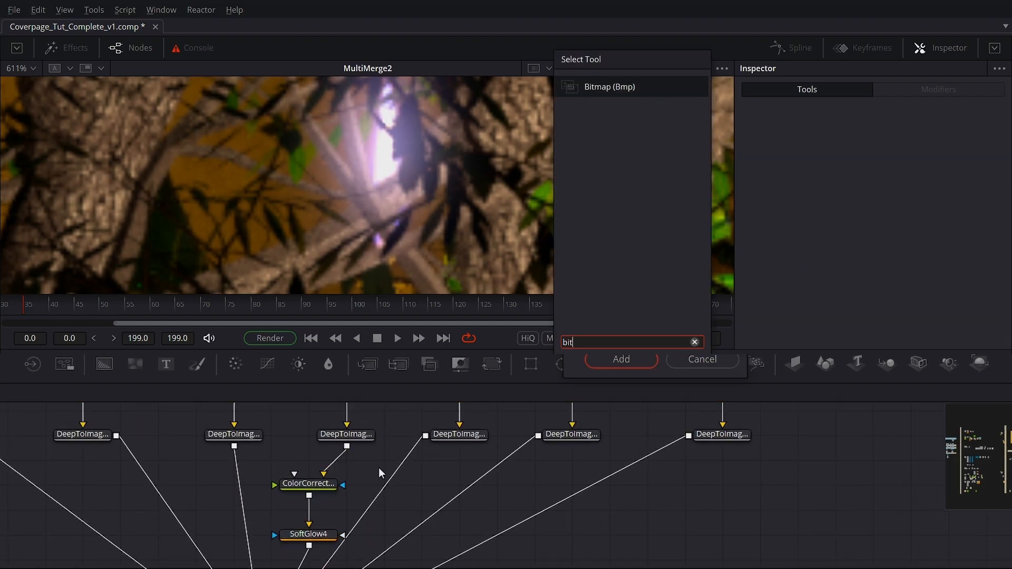
pyautogui.press('Return')
pyautogui.moveTo(378, 467); pyautogui.dragTo(387, 503)
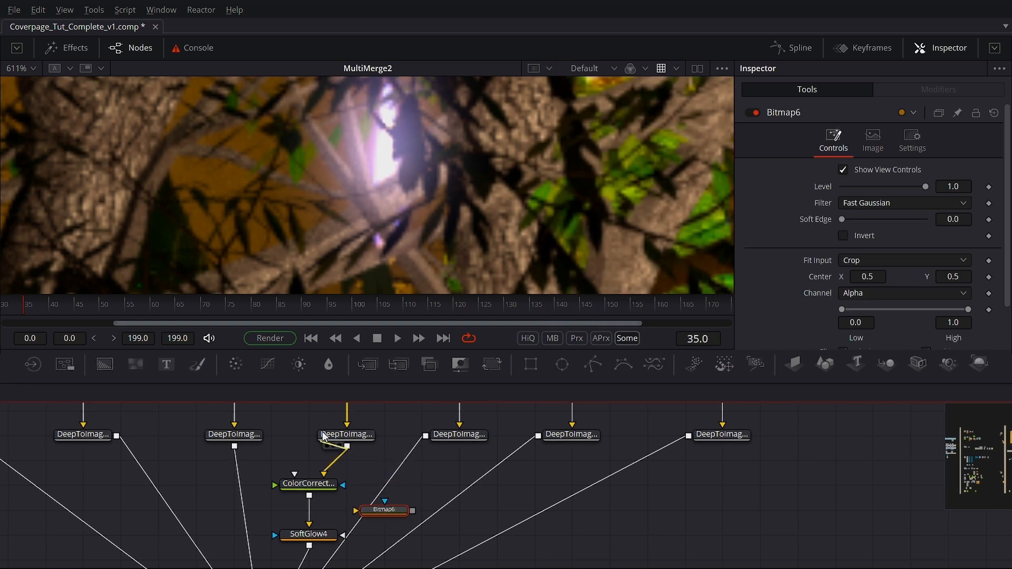
pyautogui.moveTo(347, 447); pyautogui.dragTo(394, 514)
pyautogui.press('1')
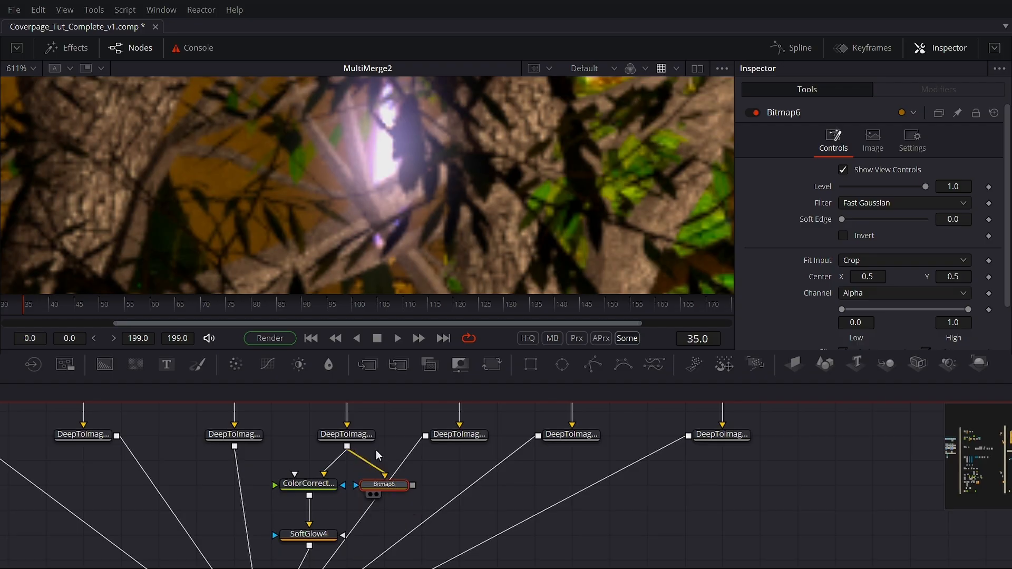
# Connect Bitmap6 to SoftGlow4 as its Glow Mask, check the composite, and select SoftGlow4
pyautogui.moveTo(423, 519); pyautogui.dragTo(367, 466)
pyautogui.hotkey('ctrl', 'z')
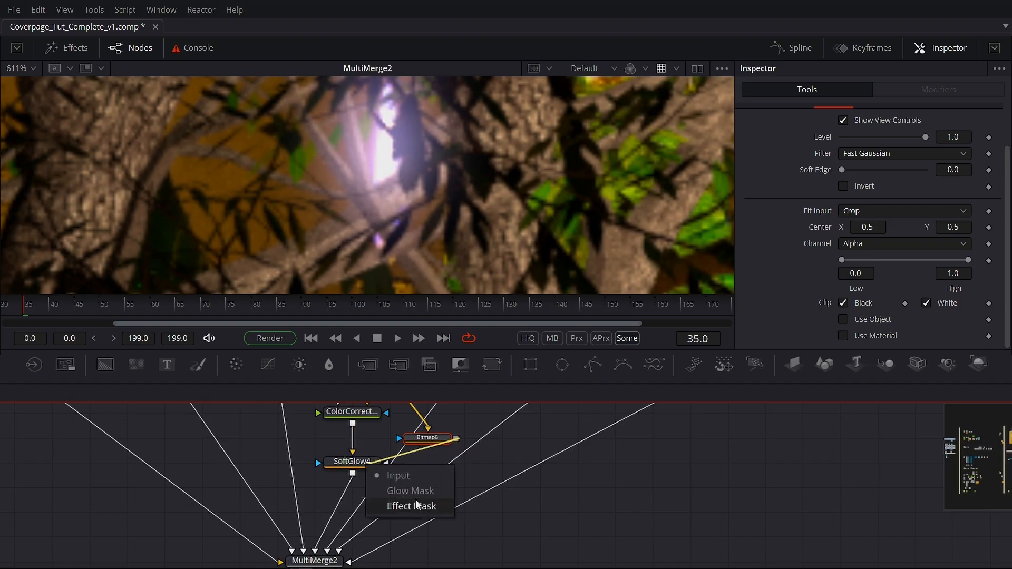
pyautogui.click(411, 492)
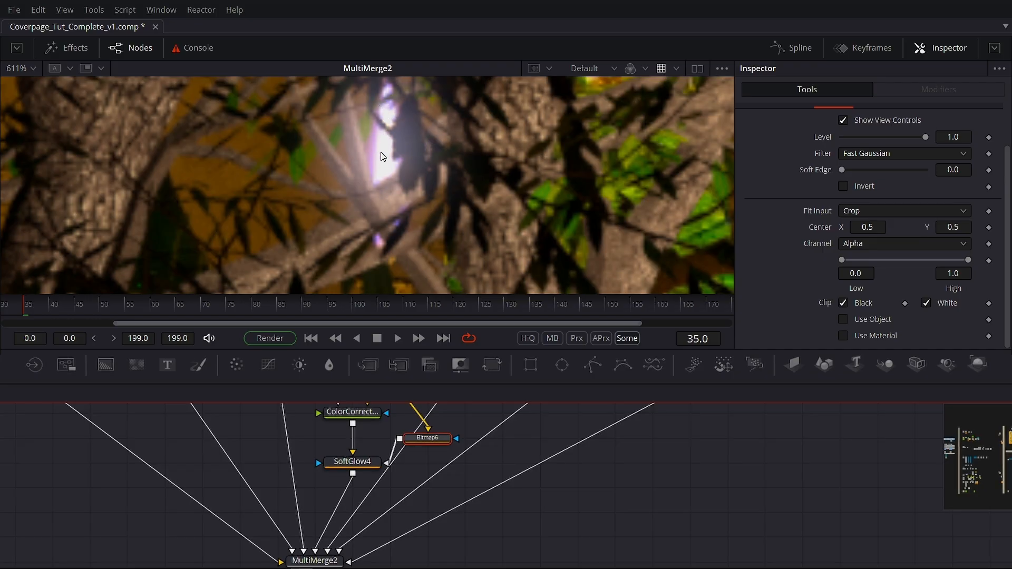
pyautogui.scroll(-1, 369, 207)
pyautogui.scroll(-5, 370, 179)
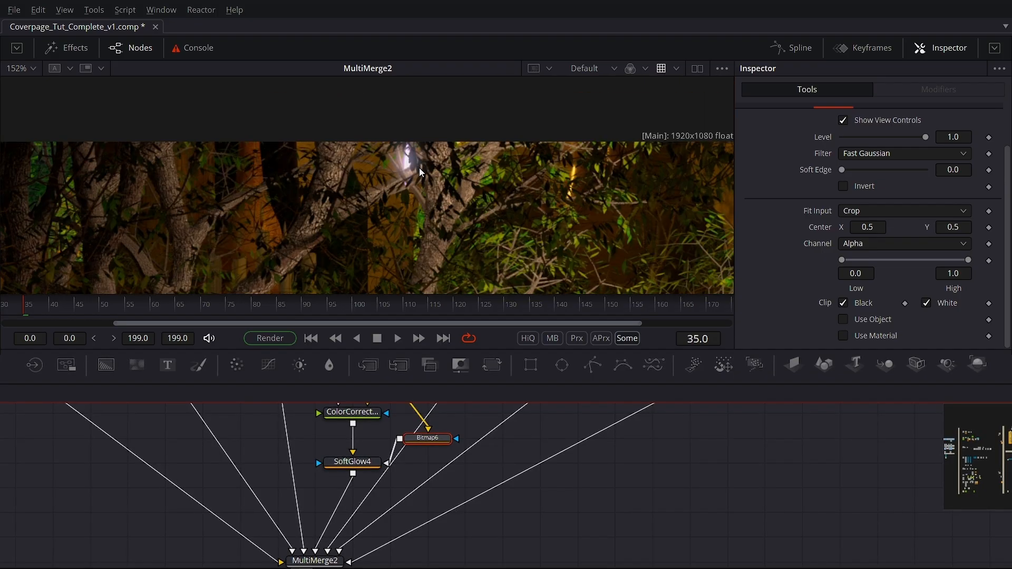
pyautogui.click(352, 462)
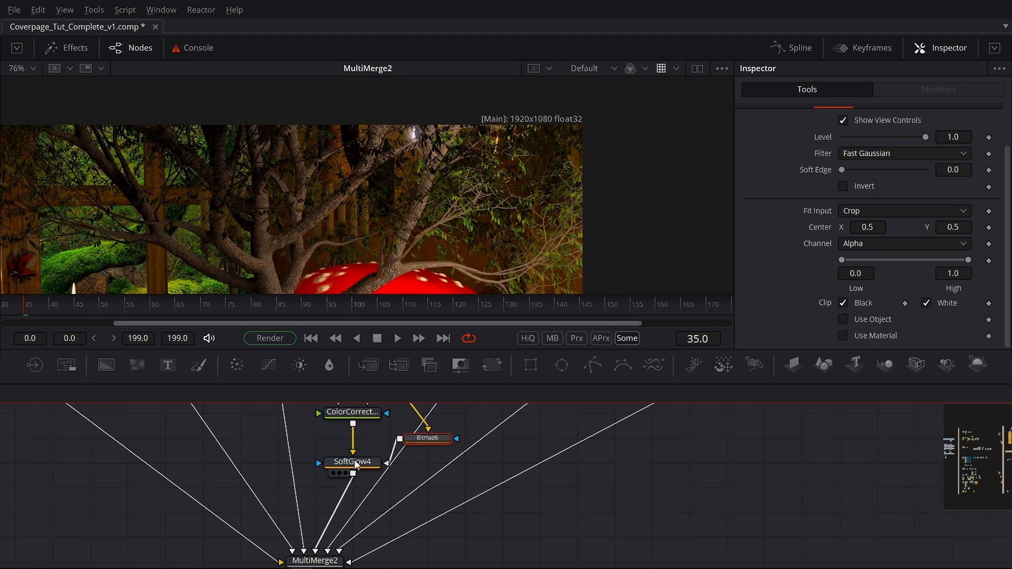
# Restrict SoftGlow4's glow to the blue and alpha channels and inspect the glowing object in the tree in MultiMerge2
pyautogui.click(867, 189)
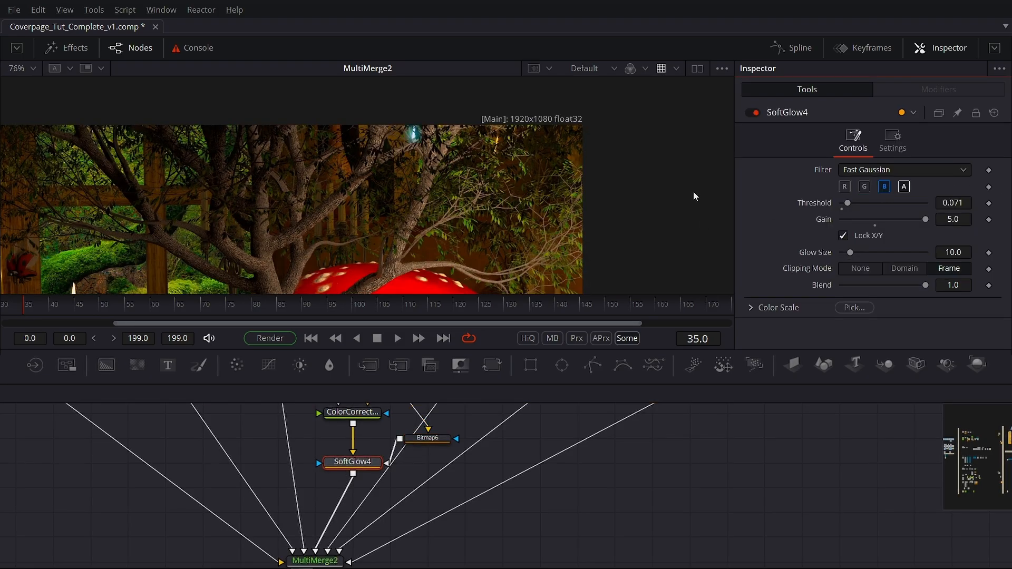
pyautogui.scroll(4, 430, 165)
pyautogui.scroll(2, 466, 194)
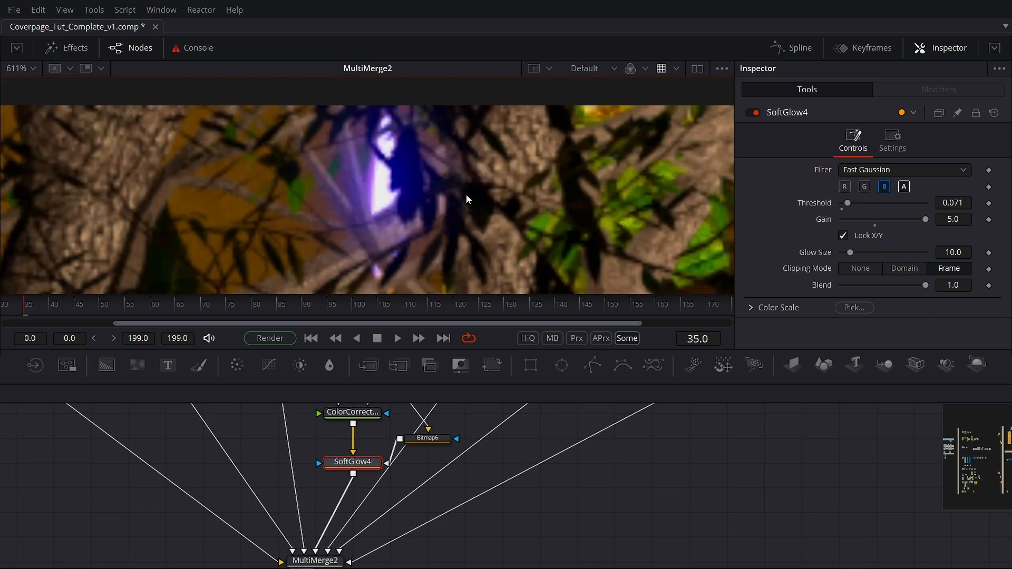
pyautogui.scroll(-8, 421, 189)
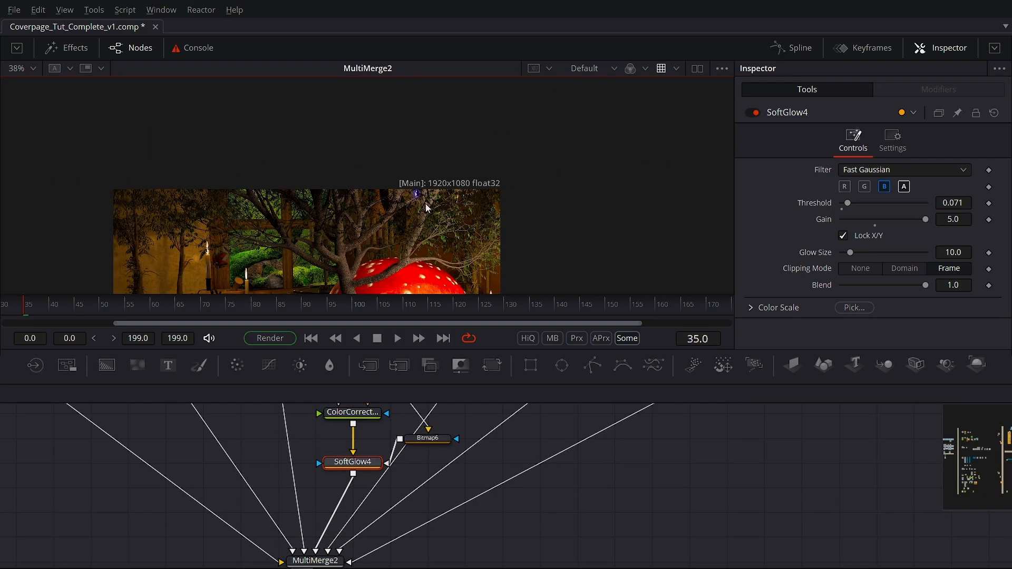
# Review the full MultiMerge2 composite and the holdout and Deep To Image branches that feed it
pyautogui.scroll(-5, 372, 501)
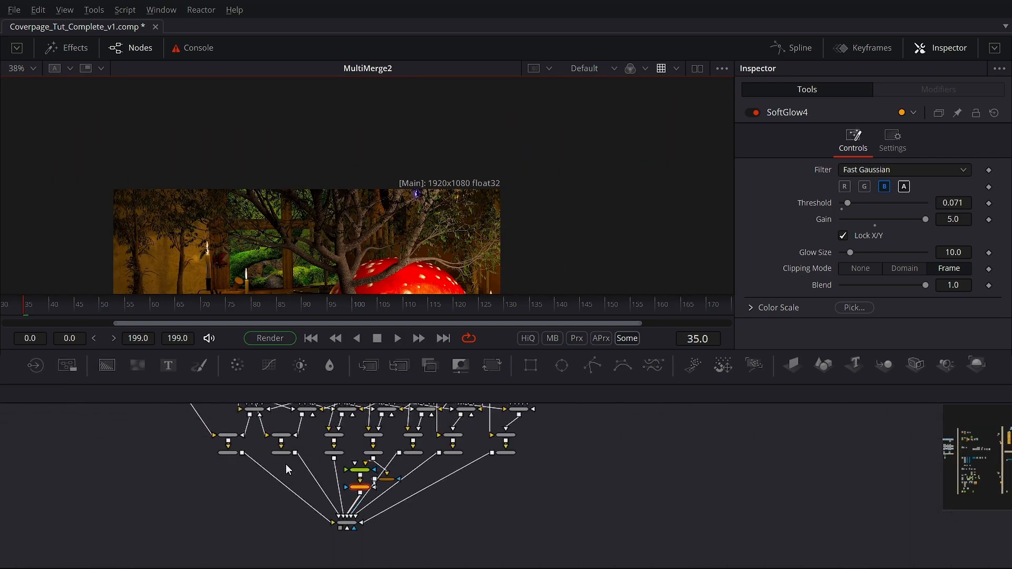
pyautogui.scroll(-3, 213, 210)
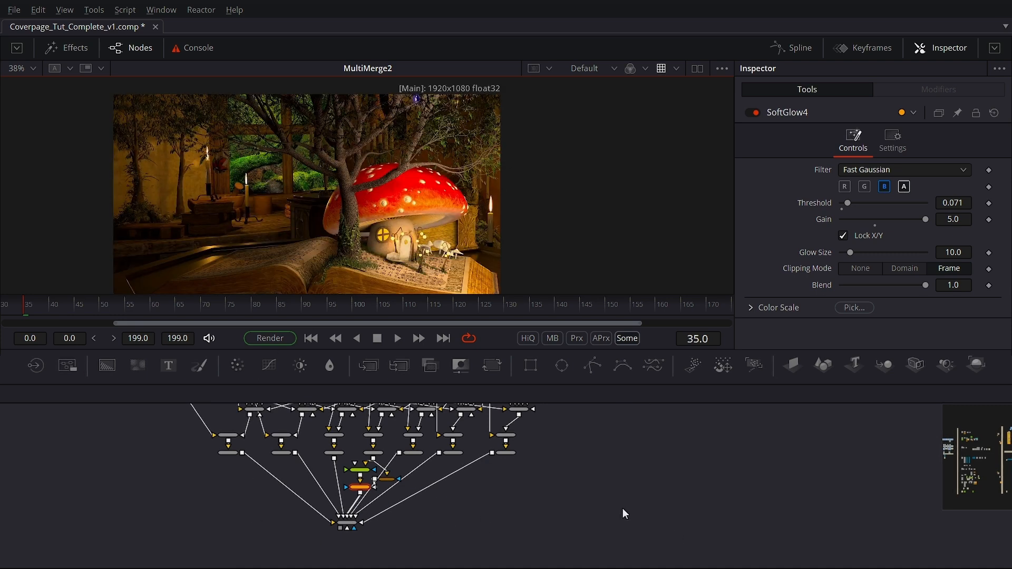
pyautogui.scroll(5, 304, 491)
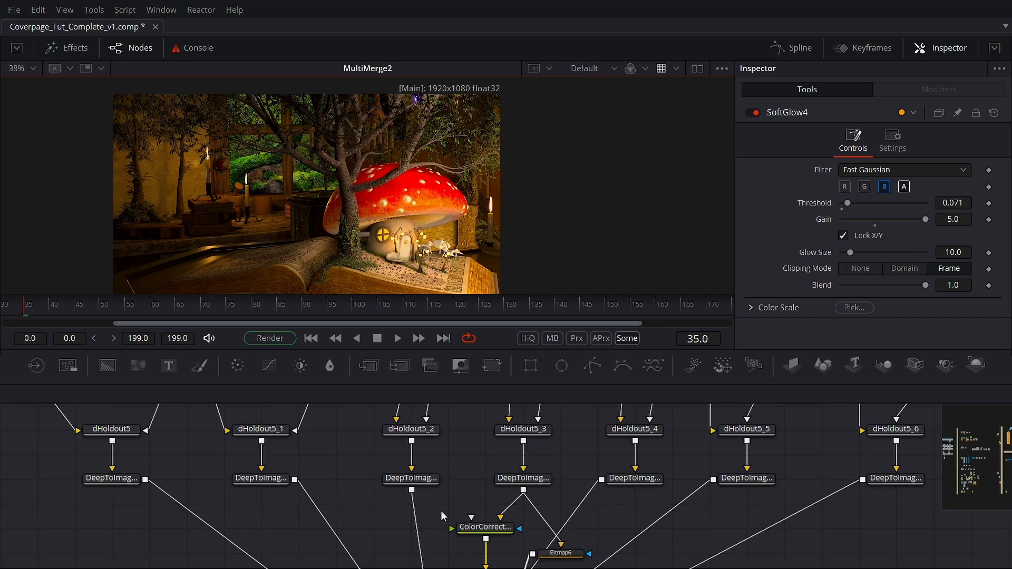
pyautogui.scroll(-2, 521, 485)
pyautogui.scroll(-3, 544, 470)
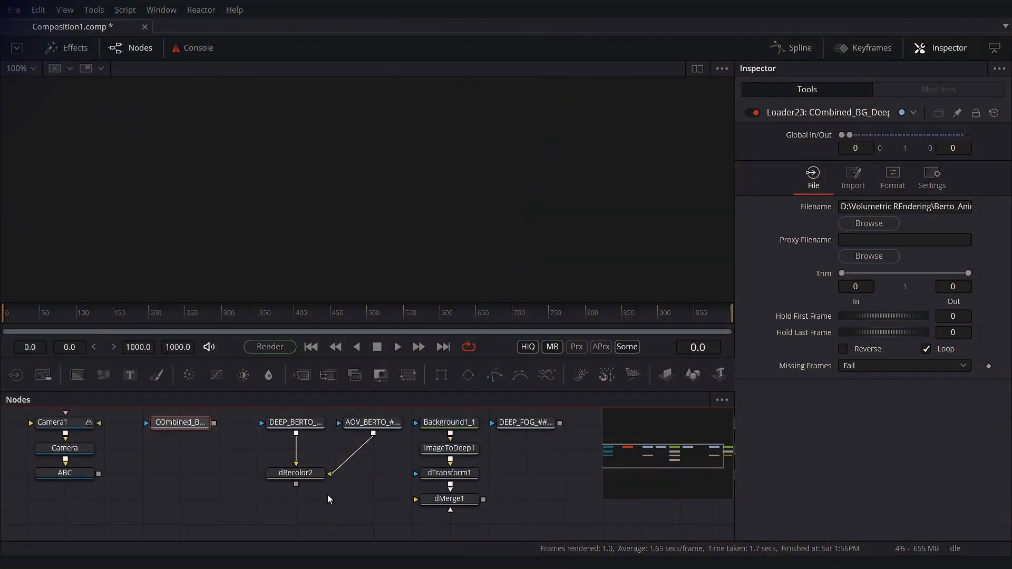
# In Composition1, view the combined background loader, the DEEP_BERTO loader, dRecolor2 and the DEEP_FOG loader in turn
pyautogui.scroll(3, 327, 495)
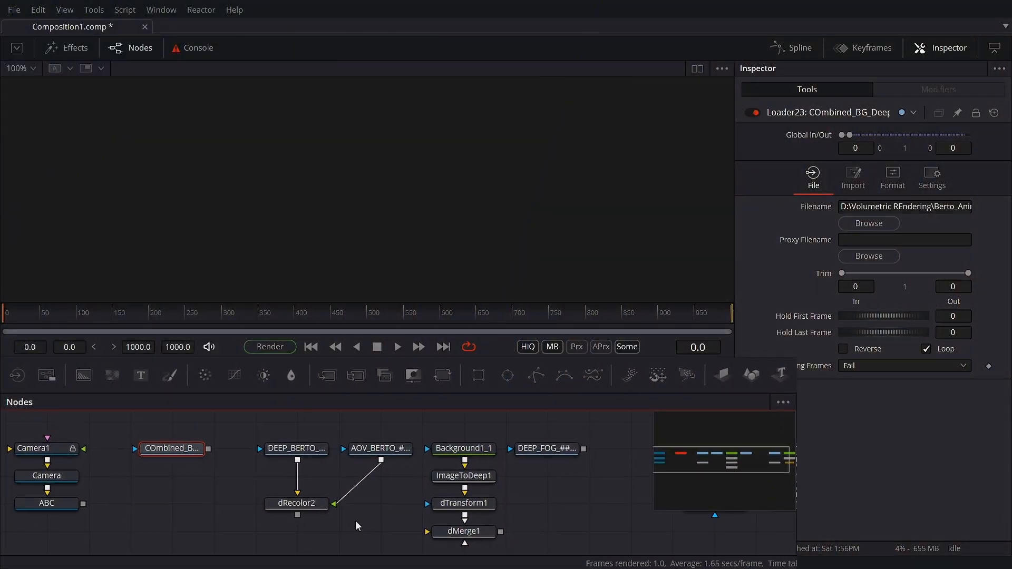
pyautogui.moveTo(177, 454); pyautogui.dragTo(197, 182)
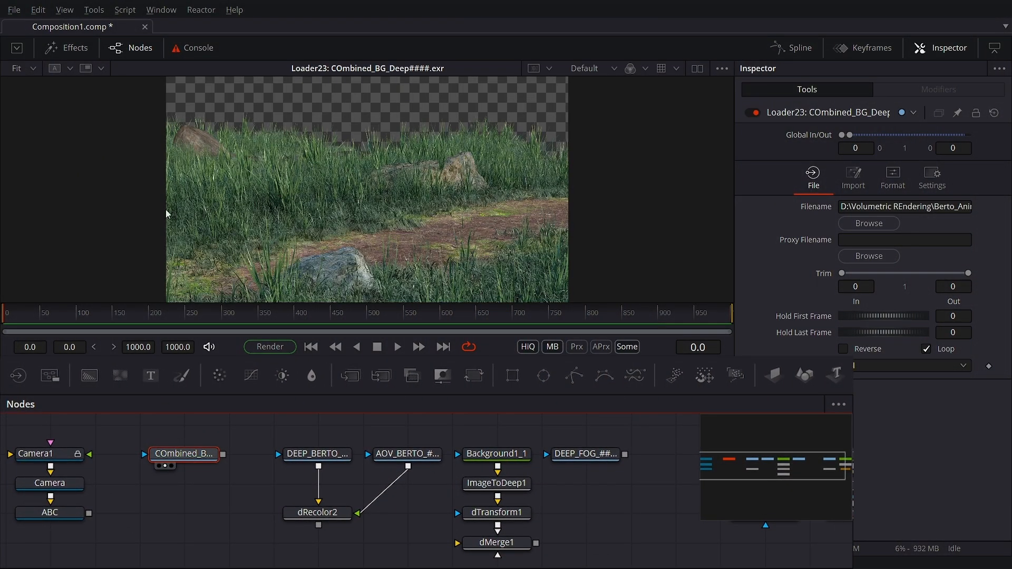
pyautogui.moveTo(345, 456); pyautogui.dragTo(314, 146)
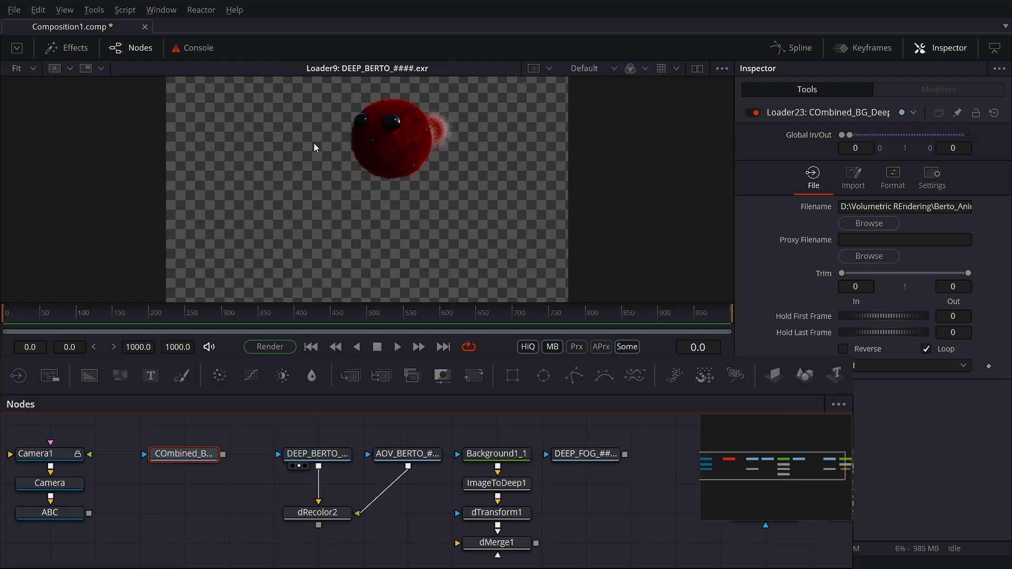
pyautogui.moveTo(343, 519); pyautogui.dragTo(381, 106)
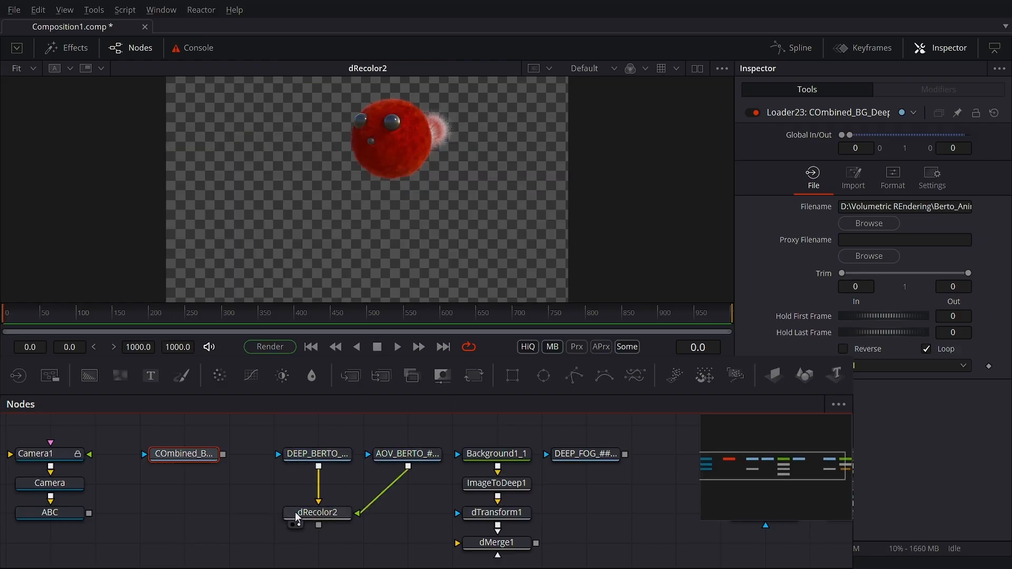
pyautogui.moveTo(585, 454); pyautogui.dragTo(378, 119)
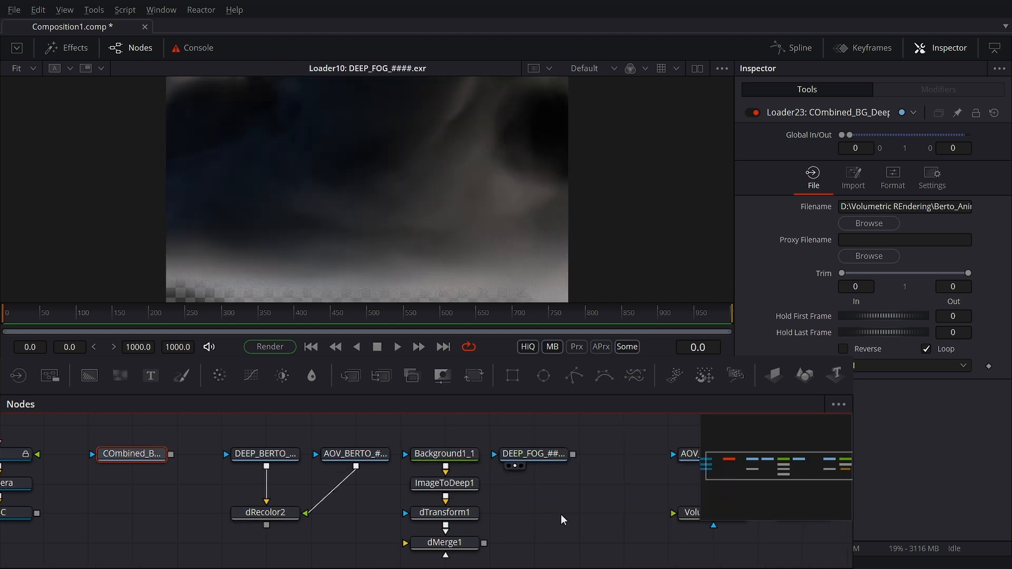
# View the AOV_BERTO loader feeding VolumeMask1 and examine its OpenEXR channel assignments, including the position channels
pyautogui.moveTo(561, 514); pyautogui.dragTo(162, 523)
pyautogui.moveTo(332, 450); pyautogui.dragTo(407, 442)
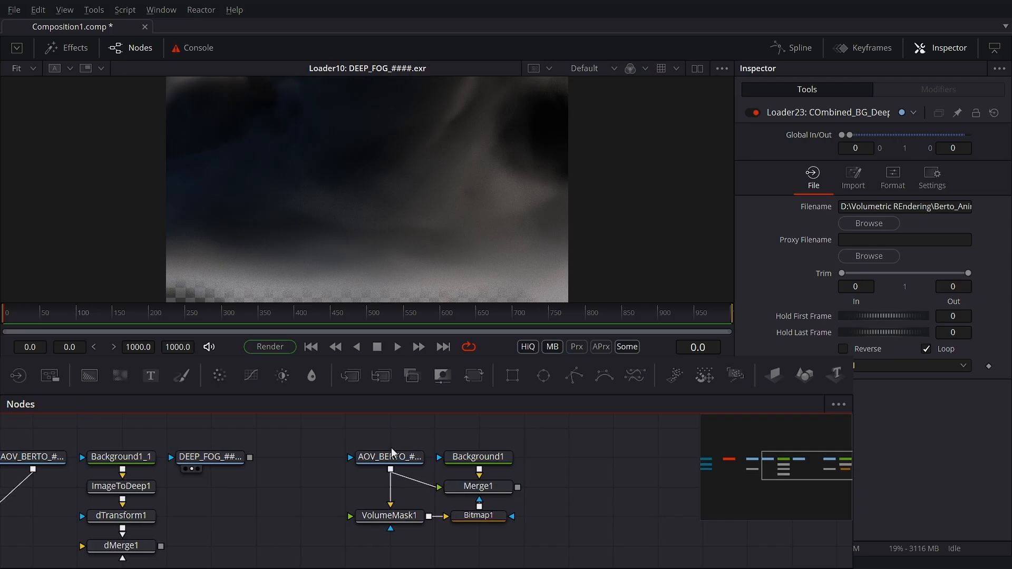
pyautogui.moveTo(391, 462); pyautogui.dragTo(311, 107)
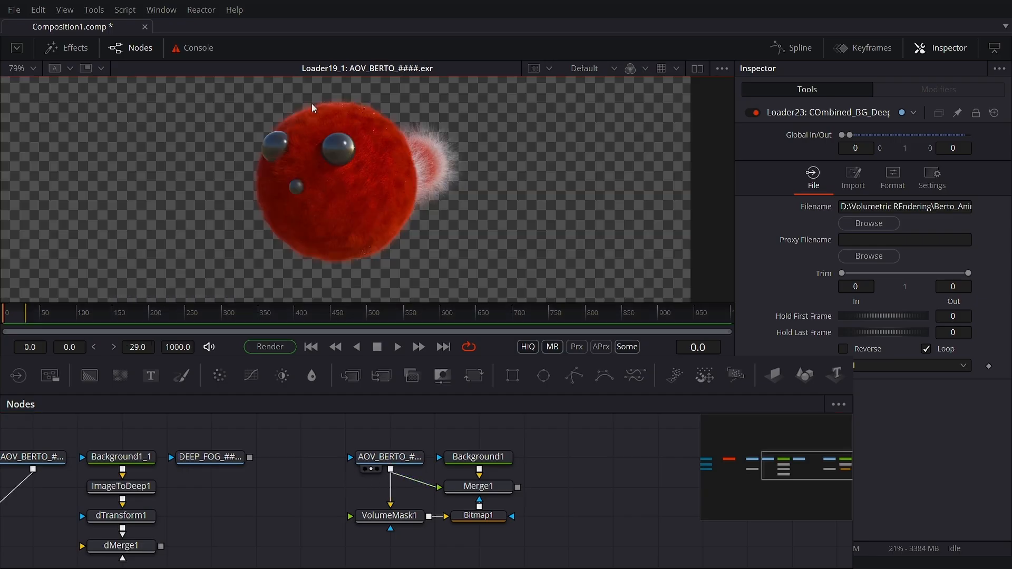
pyautogui.click(390, 457)
pyautogui.click(892, 178)
pyautogui.scroll(-3, 852, 337)
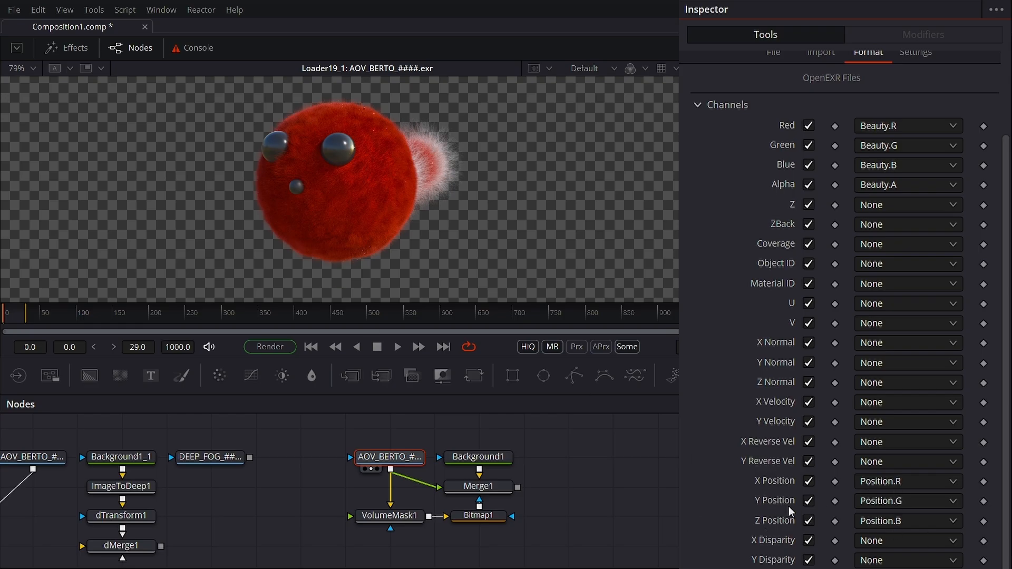
# View VolumeMask1's output and set its Z translation to 0.74
pyautogui.moveTo(389, 516); pyautogui.dragTo(328, 123)
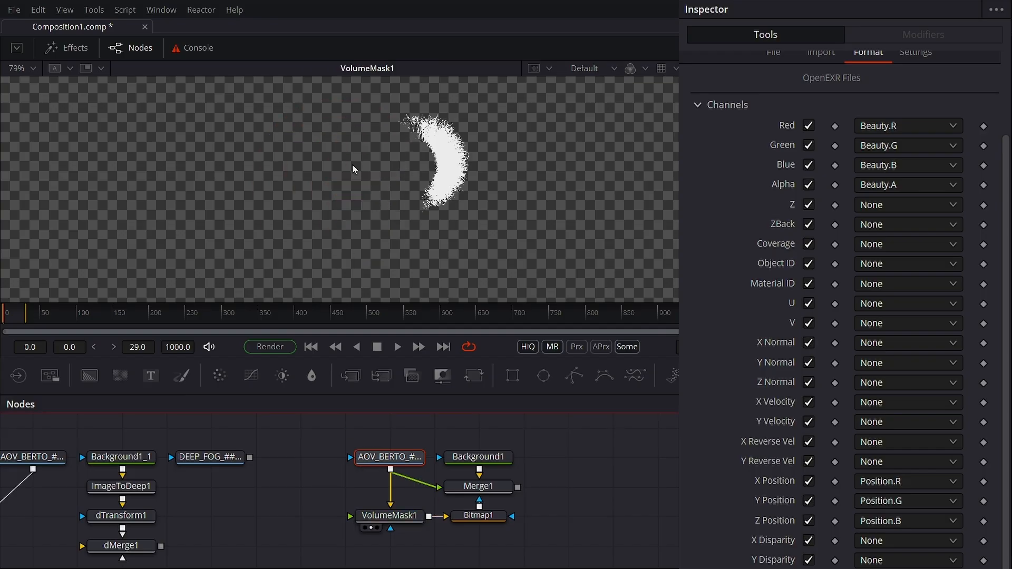
pyautogui.click(411, 519)
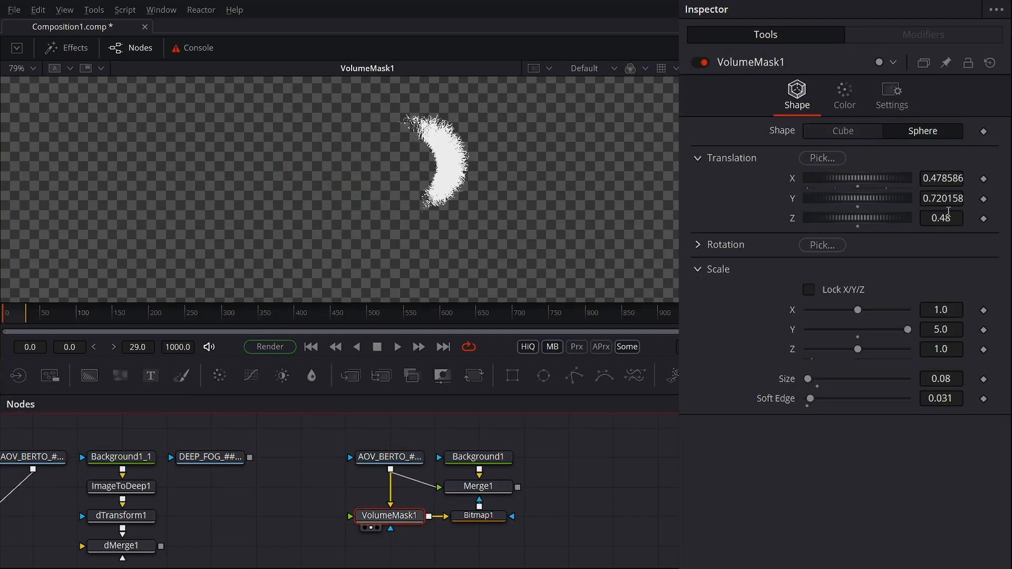
pyautogui.moveTo(947, 218)
pyautogui.mouseDown()
pyautogui.moveTo(939, 218)
pyautogui.moveTo(961, 218)
pyautogui.mouseUp()
# Compare the outputs of Background1, the AOV_BERTO loader, Merge1, VolumeMask1 and Bitmap1 with the image fitted to the viewer
pyautogui.click(459, 468)
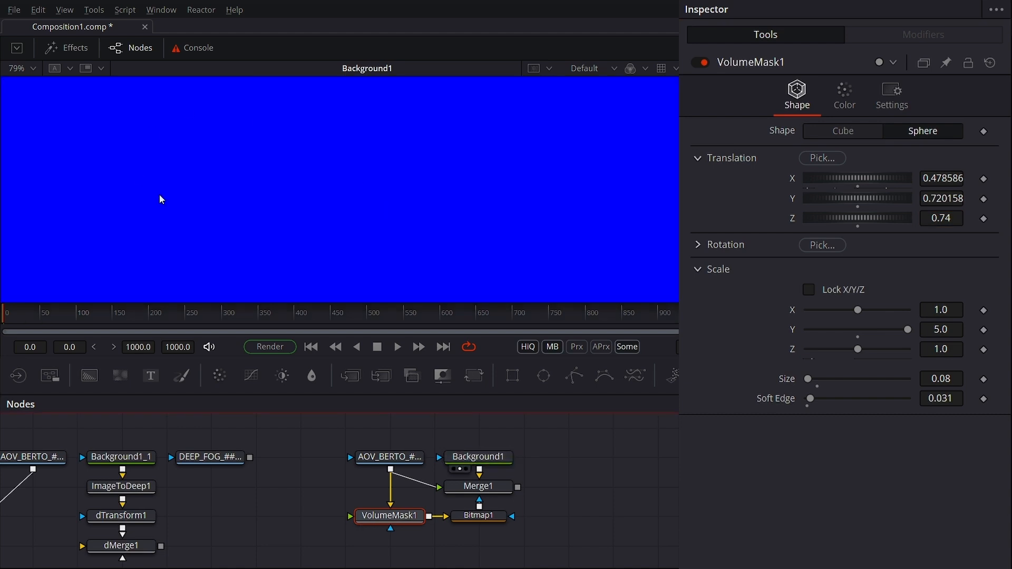
pyautogui.click(33, 74)
pyautogui.click(33, 68)
pyautogui.click(24, 84)
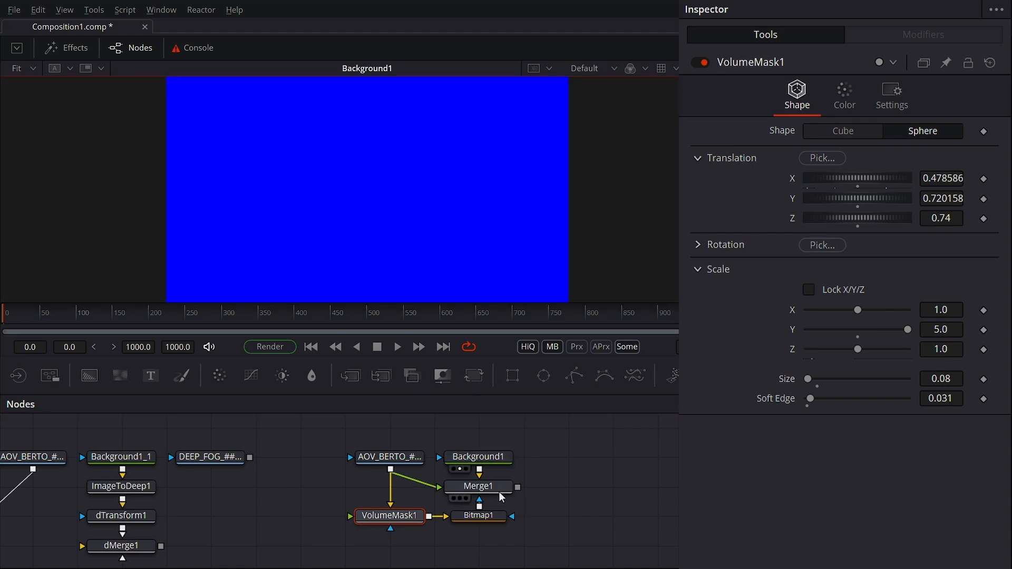
pyautogui.click(365, 468)
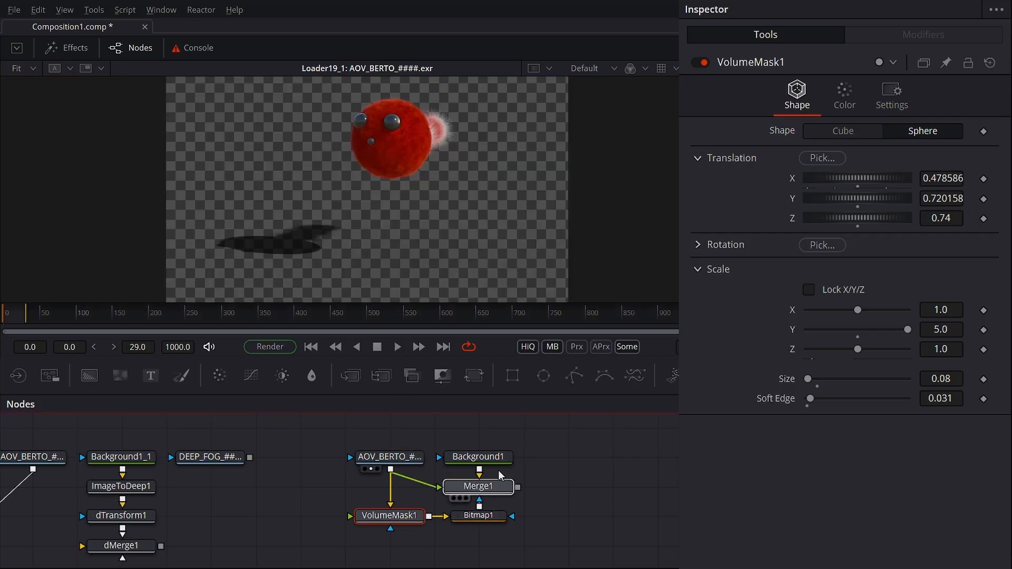
pyautogui.click(455, 498)
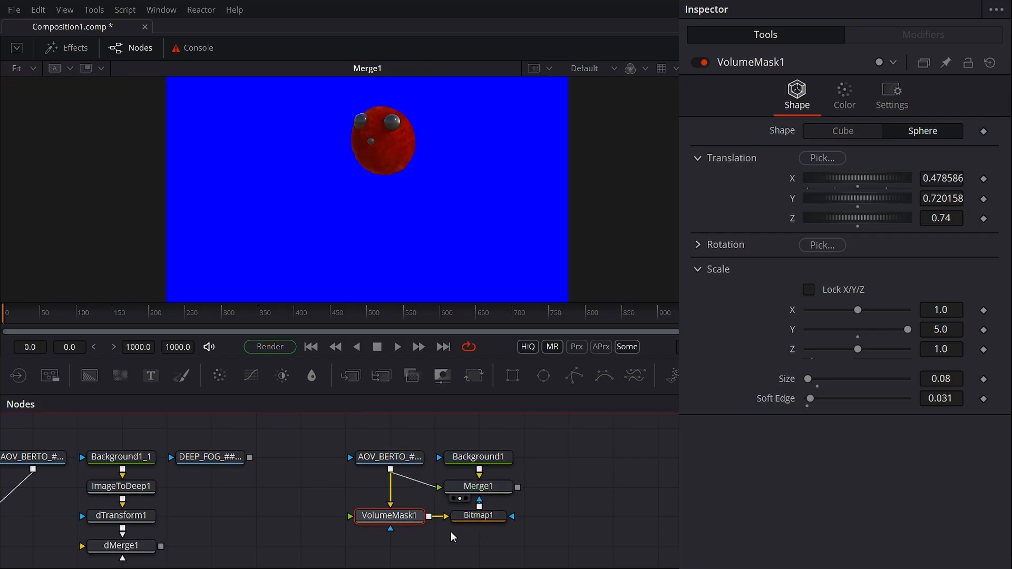
pyautogui.click(365, 528)
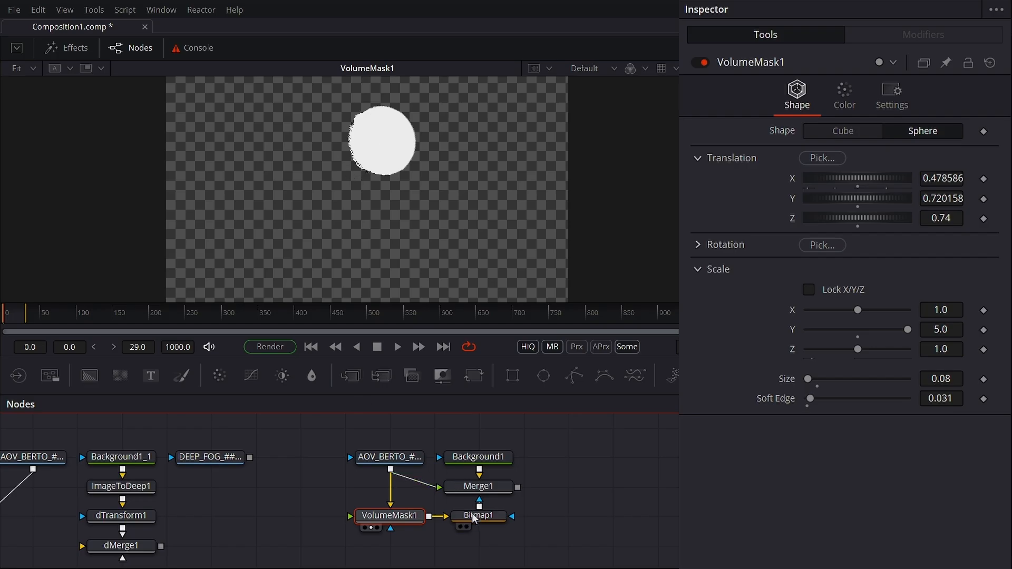
pyautogui.click(461, 527)
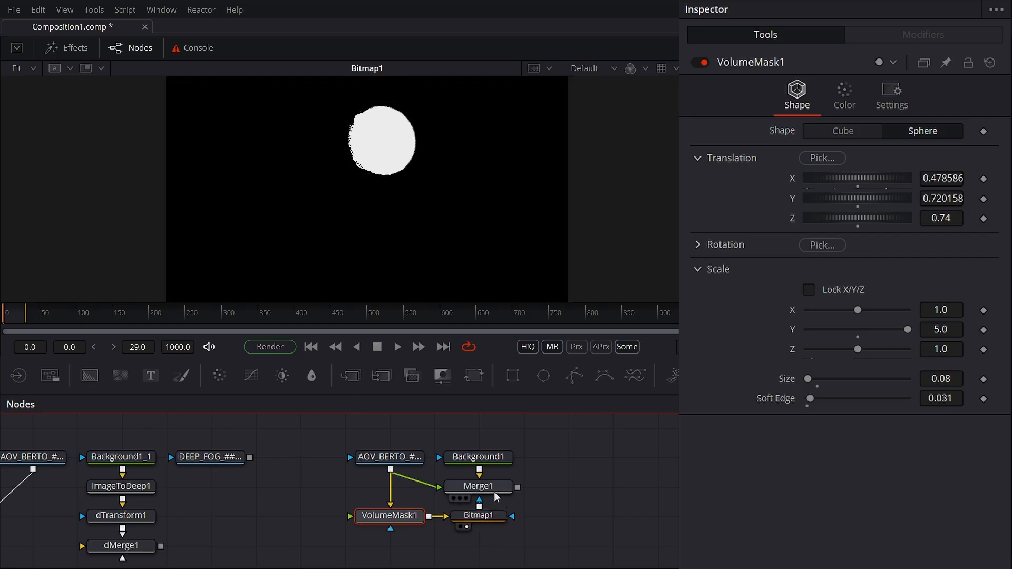
# View Merge1 and inspect the masked character's fur edges against the blue background up close
pyautogui.moveTo(495, 491); pyautogui.dragTo(425, 190)
pyautogui.moveTo(412, 112); pyautogui.dragTo(412, 112)
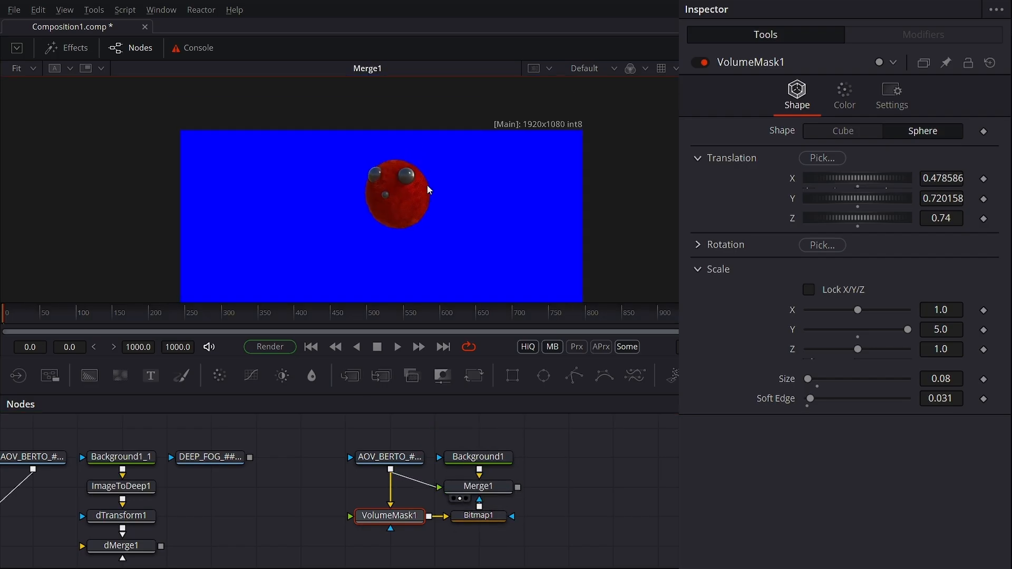
pyautogui.scroll(5, 427, 185)
pyautogui.scroll(6, 457, 173)
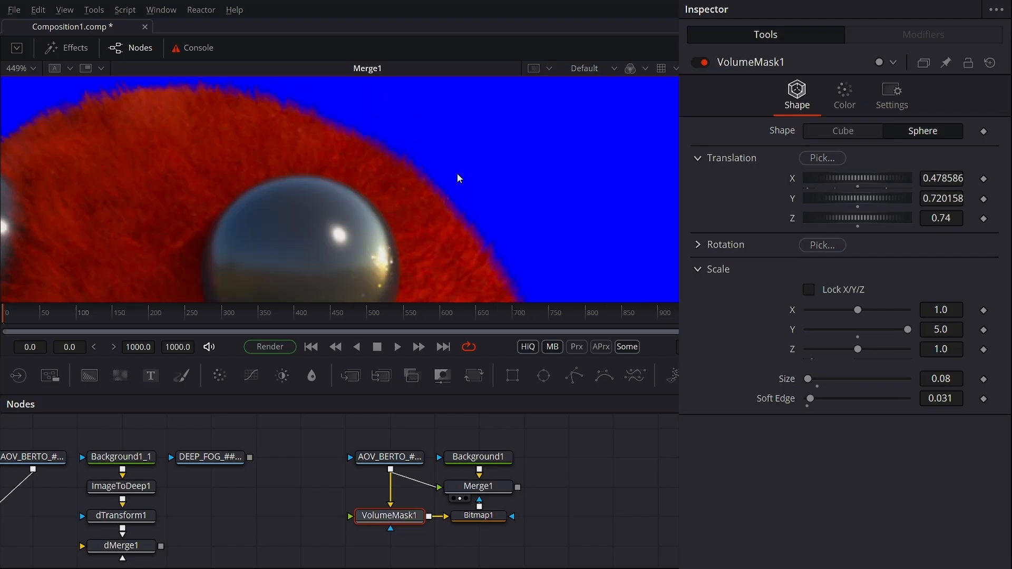
pyautogui.scroll(2, 339, 154)
pyautogui.scroll(-8, 347, 157)
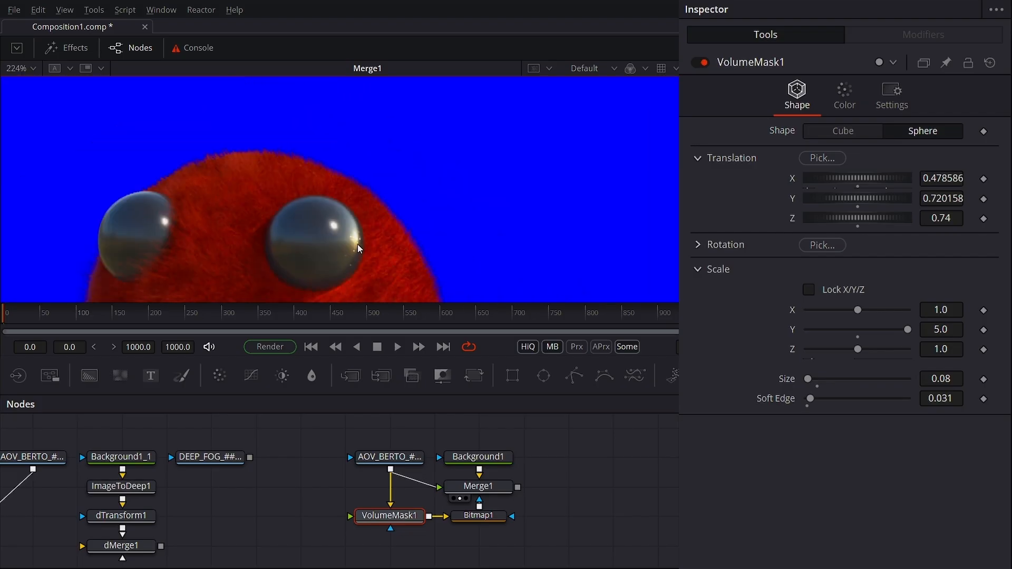
# Set VolumeMask1's Z translation to 0.63 and check the fur edge around the ear in Merge1
pyautogui.click(401, 515)
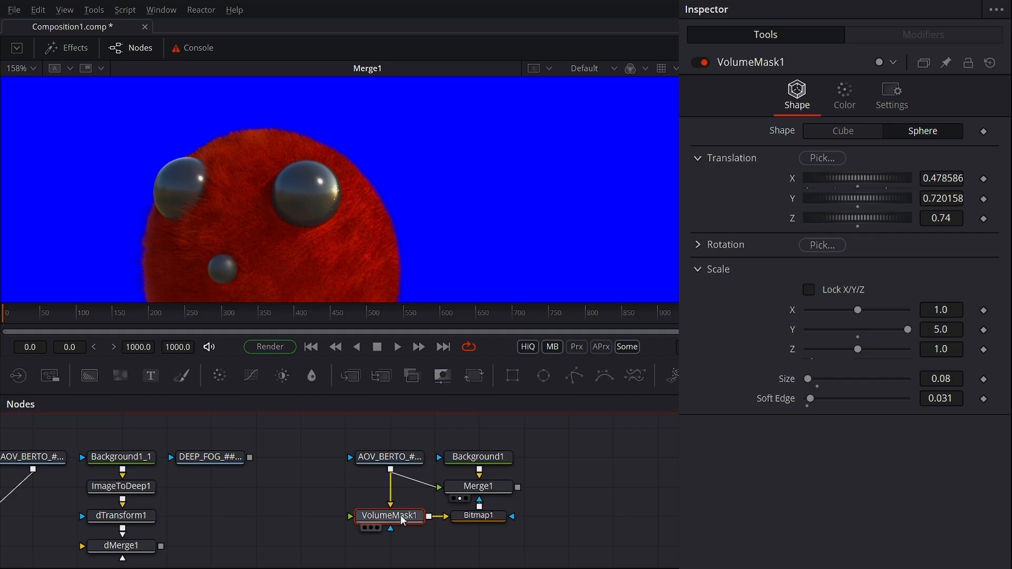
pyautogui.moveTo(940, 218); pyautogui.dragTo(936, 218)
pyautogui.scroll(-2, 499, 193)
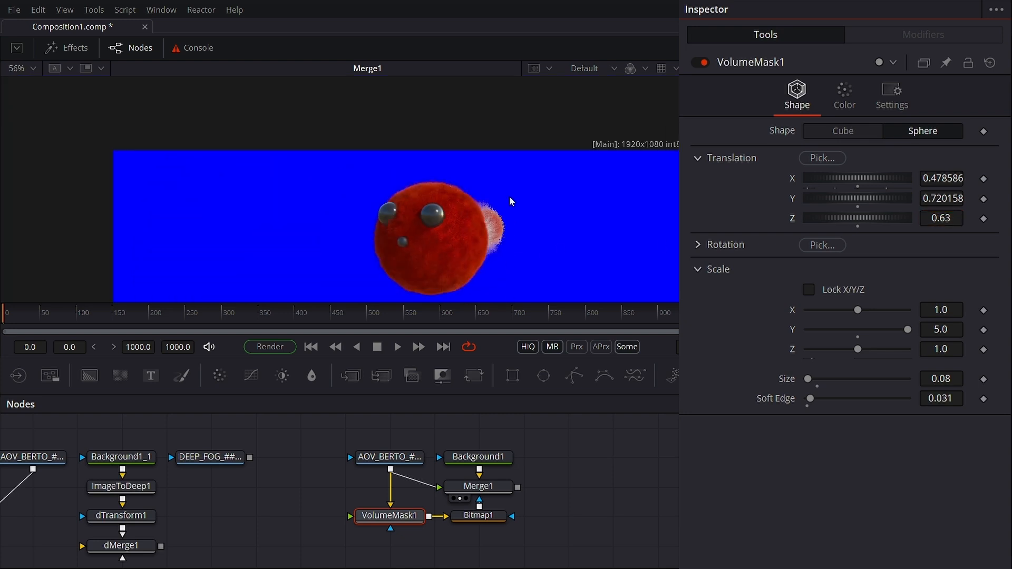
pyautogui.scroll(8, 509, 197)
pyautogui.scroll(-2, 345, 186)
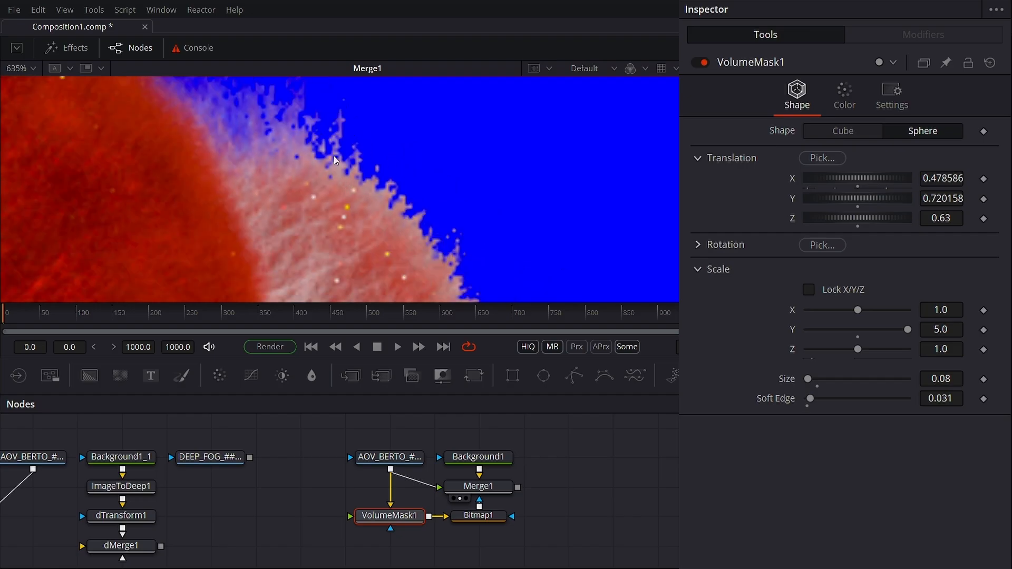
# Try a Z translation of 0.5 on VolumeMask1, and return it to 0.63
pyautogui.click(942, 219)
pyautogui.write('0.5')
pyautogui.press('Return')
pyautogui.moveTo(941, 218)
pyautogui.mouseDown()
pyautogui.moveTo(952, 219)
pyautogui.moveTo(944, 217)
pyautogui.mouseUp()
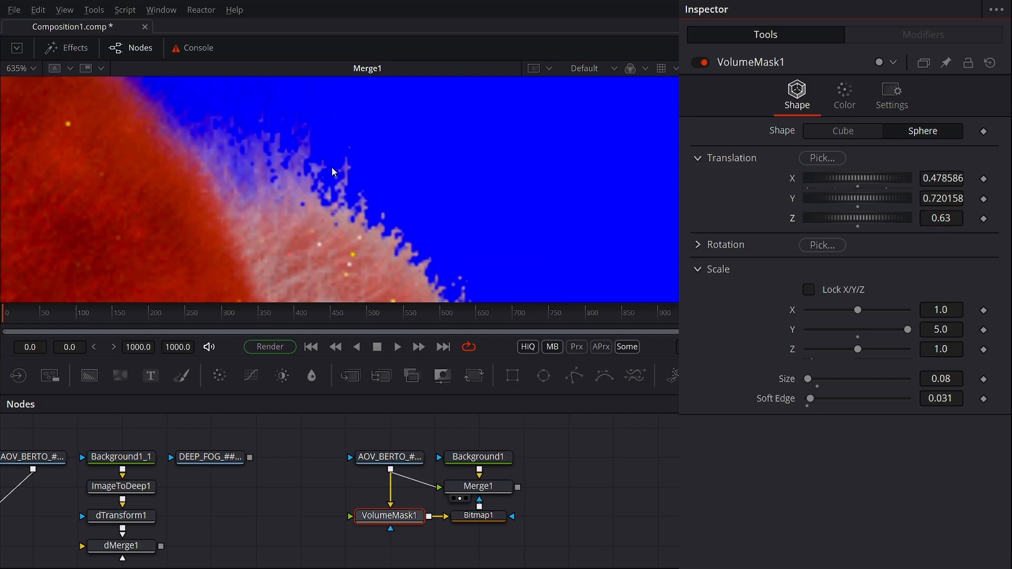
# Examine the quality of the mask edge along the character's ear and body in Merge1
pyautogui.scroll(-6, 331, 166)
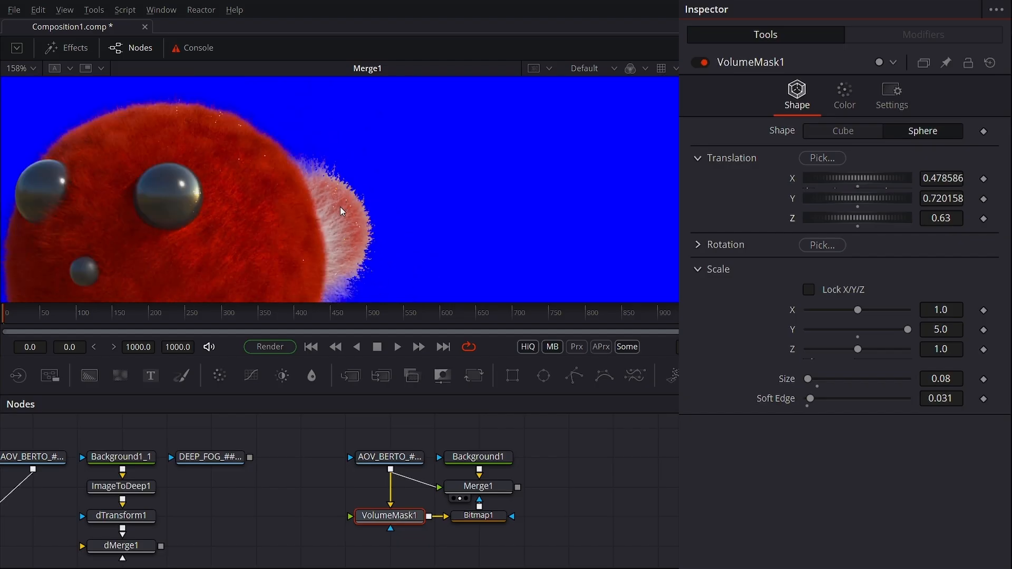
pyautogui.scroll(3, 347, 237)
pyautogui.scroll(2, 330, 228)
pyautogui.scroll(-2, 331, 227)
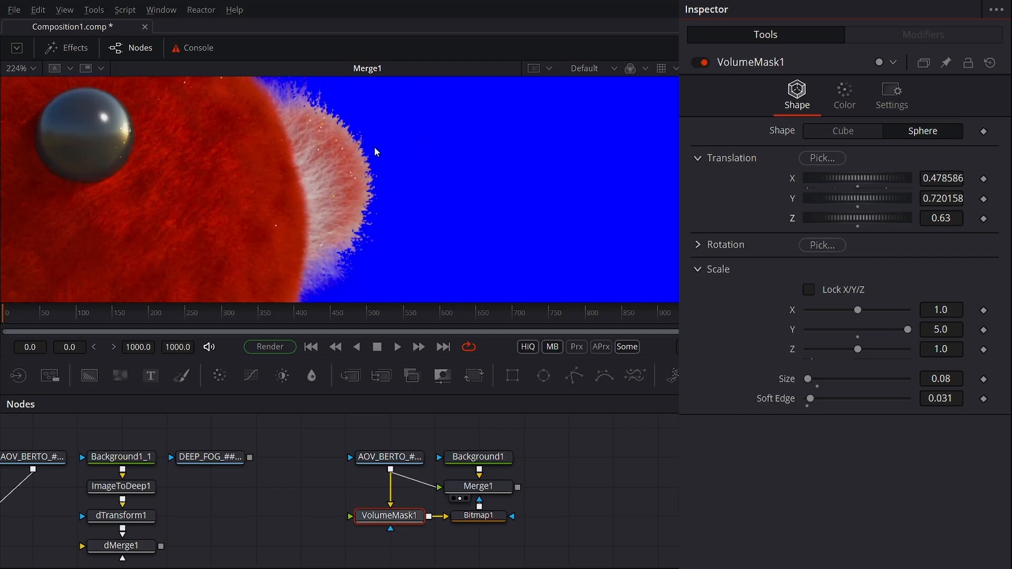
pyautogui.scroll(-2, 336, 166)
# Return to the deep nodes and view the combined background loader fitted to the viewer, dRecolor2 and Background1_1
pyautogui.moveTo(265, 504); pyautogui.dragTo(603, 501)
pyautogui.moveTo(295, 502); pyautogui.dragTo(332, 508)
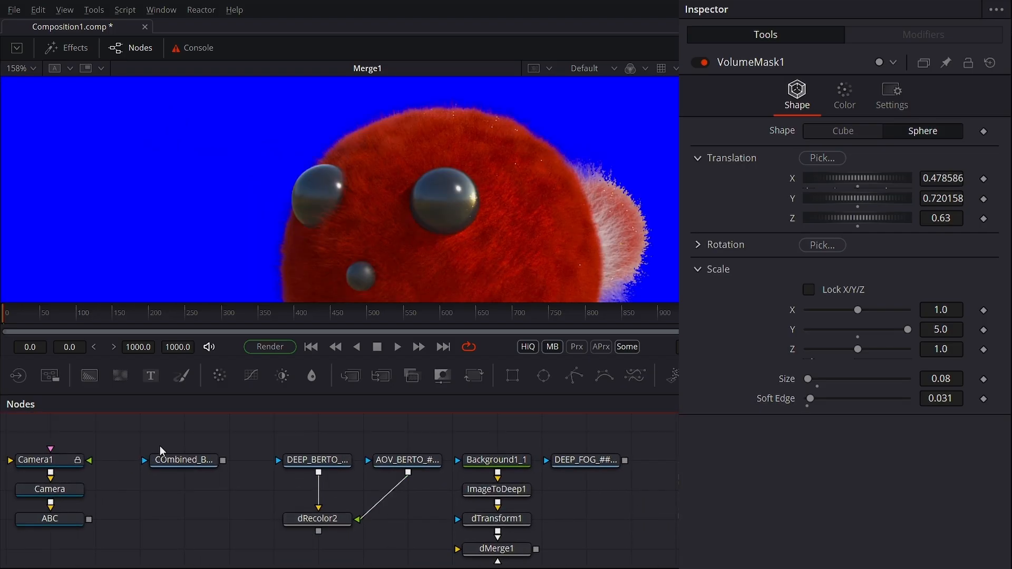
pyautogui.moveTo(209, 466); pyautogui.dragTo(211, 249)
pyautogui.click(31, 72)
pyautogui.click(23, 86)
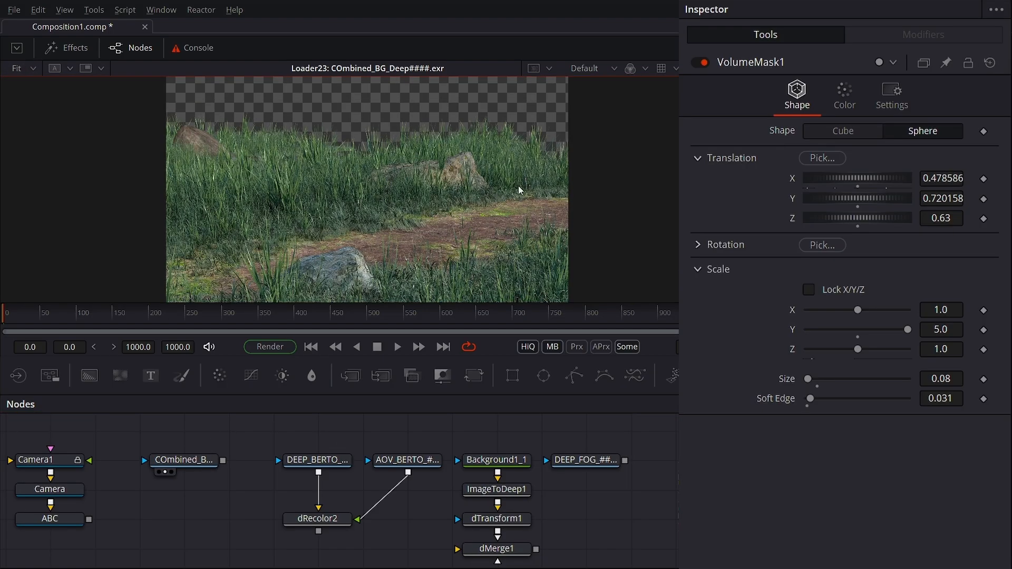
pyautogui.moveTo(317, 518); pyautogui.dragTo(324, 171)
pyautogui.moveTo(505, 469); pyautogui.dragTo(476, 129)
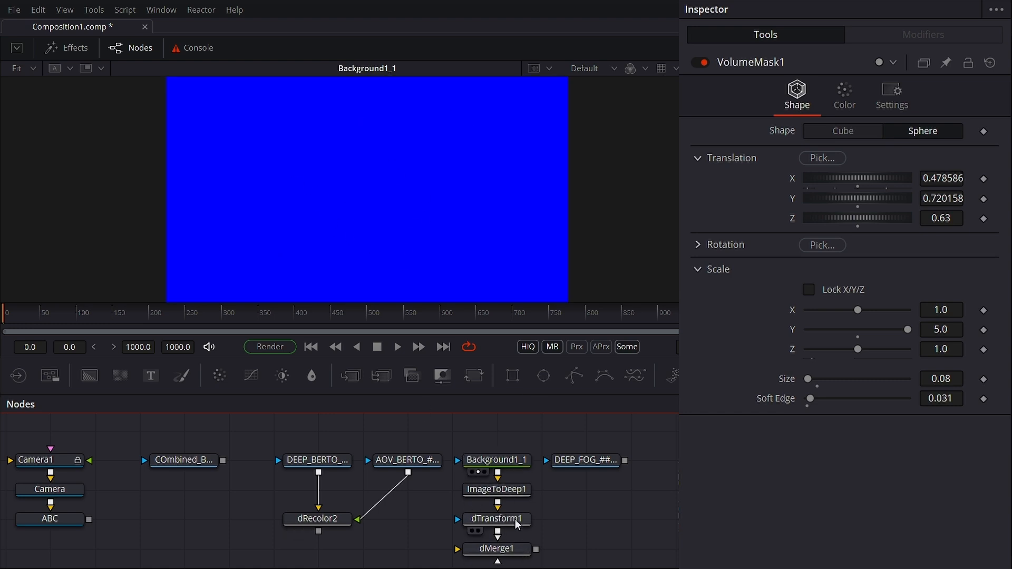
# View ImageToDeep1, merge dRecolor2 with dTransform1 in dMerge1, show the result, and align dTransform1 beside dMerge1
pyautogui.click(472, 501)
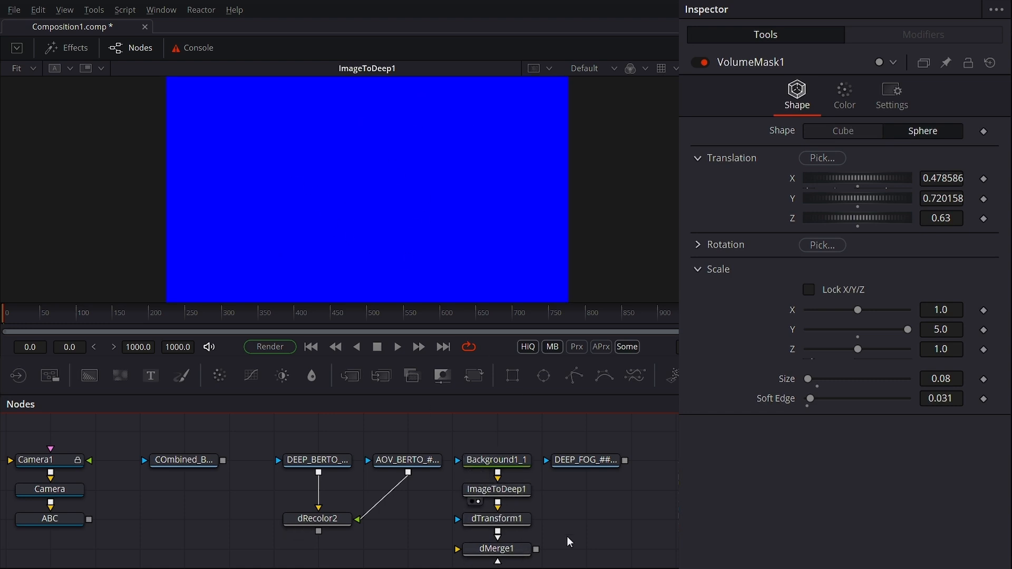
pyautogui.click(514, 522)
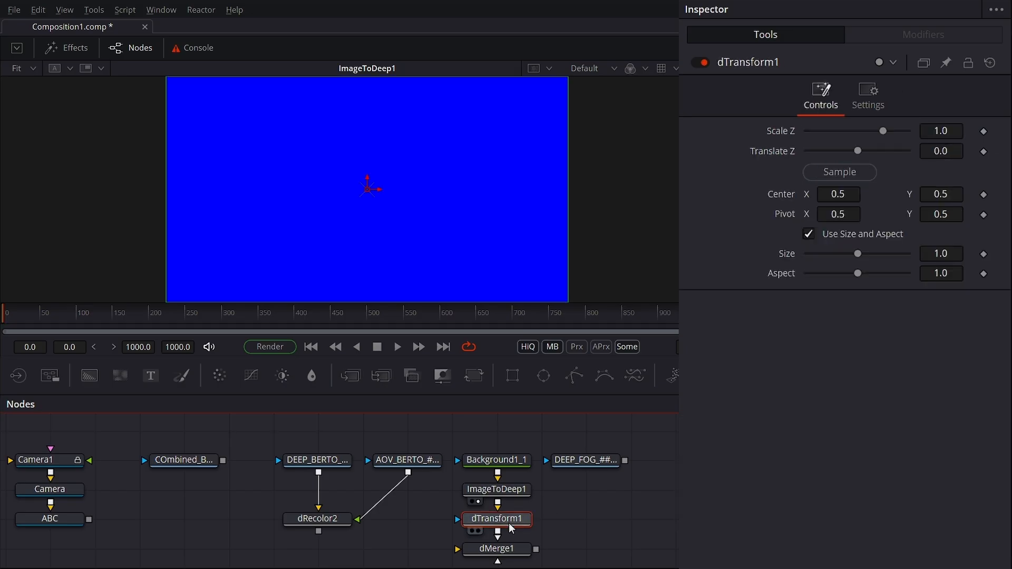
pyautogui.moveTo(507, 555); pyautogui.dragTo(378, 537)
pyautogui.moveTo(320, 491); pyautogui.dragTo(352, 189)
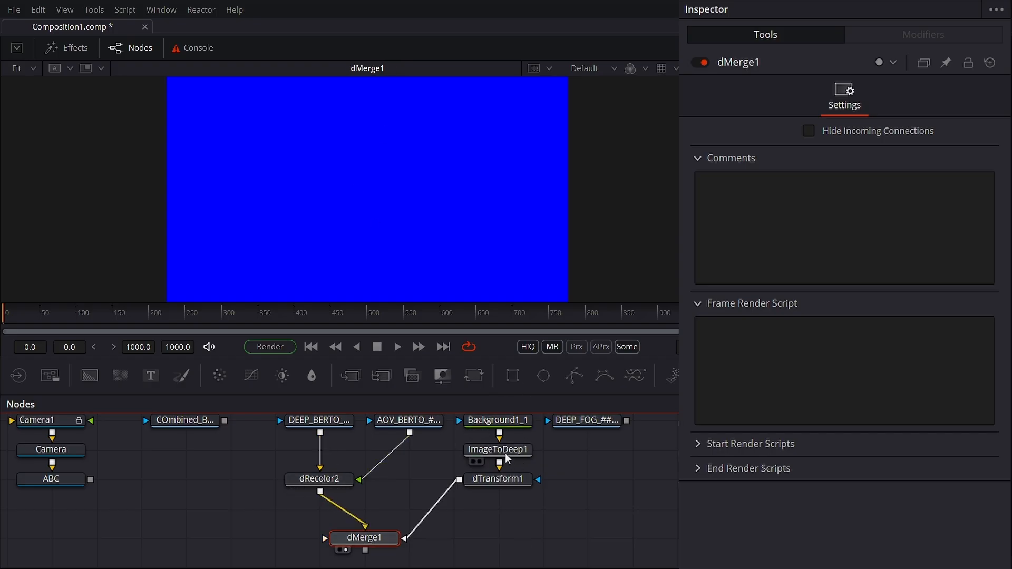
pyautogui.moveTo(509, 484); pyautogui.dragTo(511, 545)
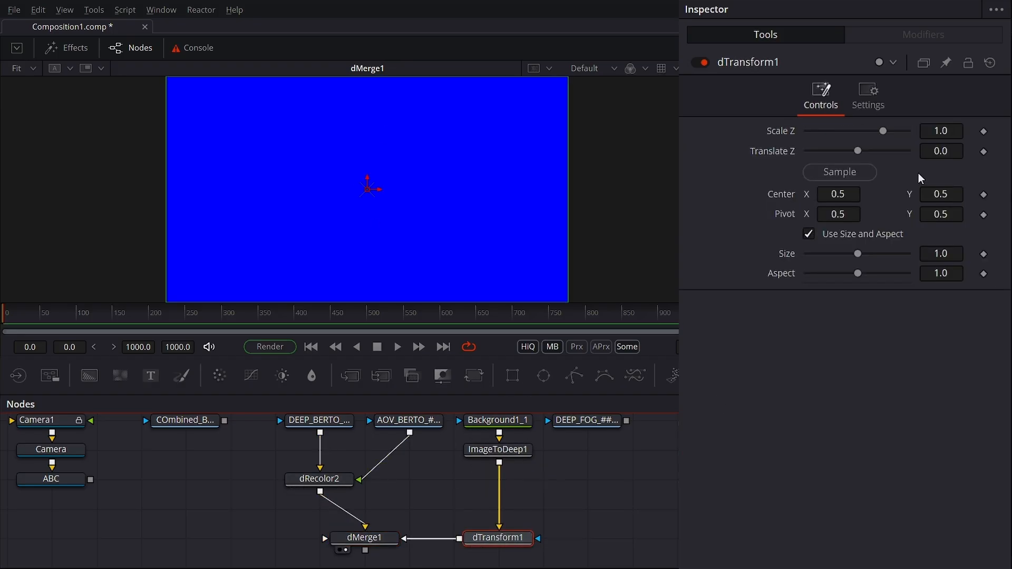
# Set dTransform1's Translate Z to 17 and check the fur edge along the top of the head in dMerge1
pyautogui.click(949, 149)
pyautogui.moveTo(948, 149); pyautogui.dragTo(996, 149)
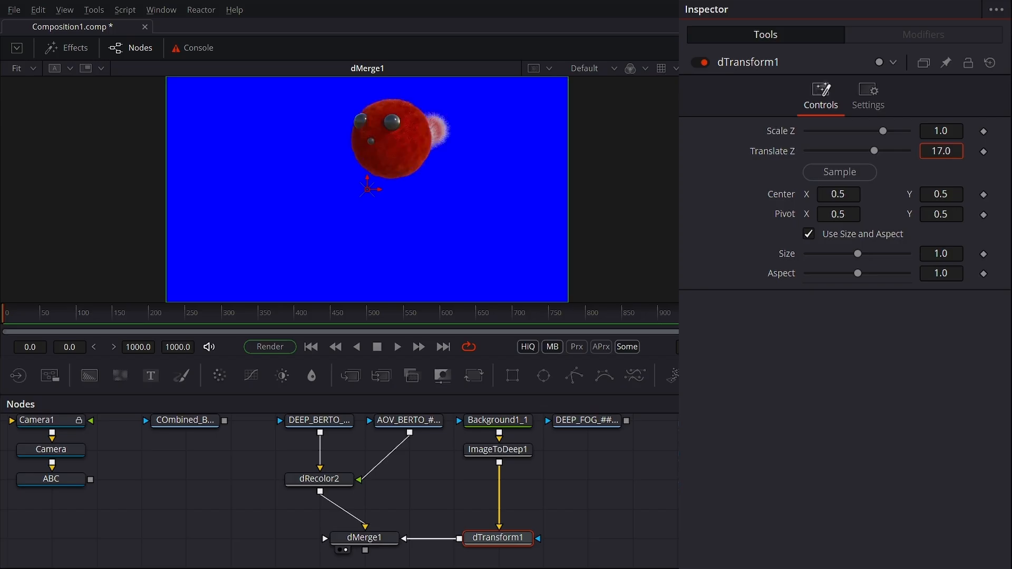
pyautogui.scroll(6, 422, 188)
pyautogui.scroll(4, 538, 233)
pyautogui.moveTo(179, 95); pyautogui.dragTo(652, 186)
pyautogui.scroll(-3, 652, 186)
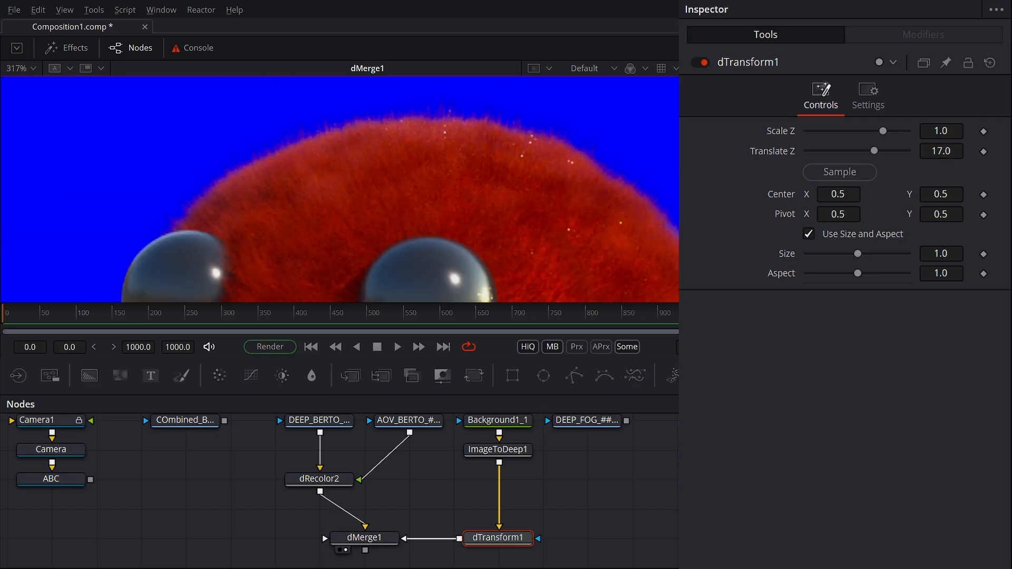
pyautogui.moveTo(556, 138); pyautogui.dragTo(517, 192)
pyautogui.scroll(5, 510, 190)
pyautogui.scroll(-4, 448, 221)
# Show the volume-masked Merge1 in a second viewer beside dMerge1 and inspect its fur edge up close
pyautogui.moveTo(654, 422); pyautogui.dragTo(452, 384)
pyautogui.click(698, 69)
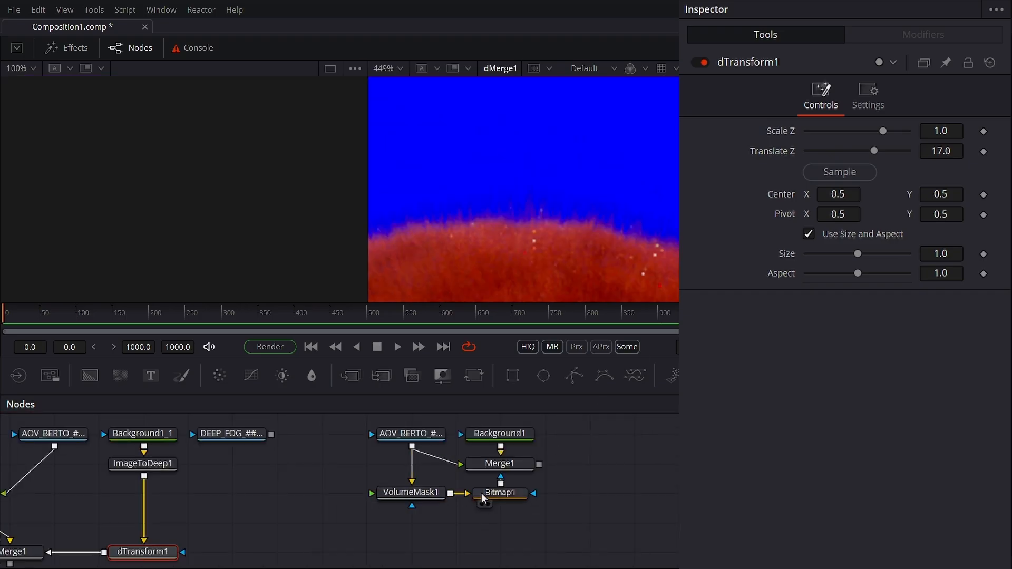
pyautogui.click(475, 476)
pyautogui.scroll(10, 216, 109)
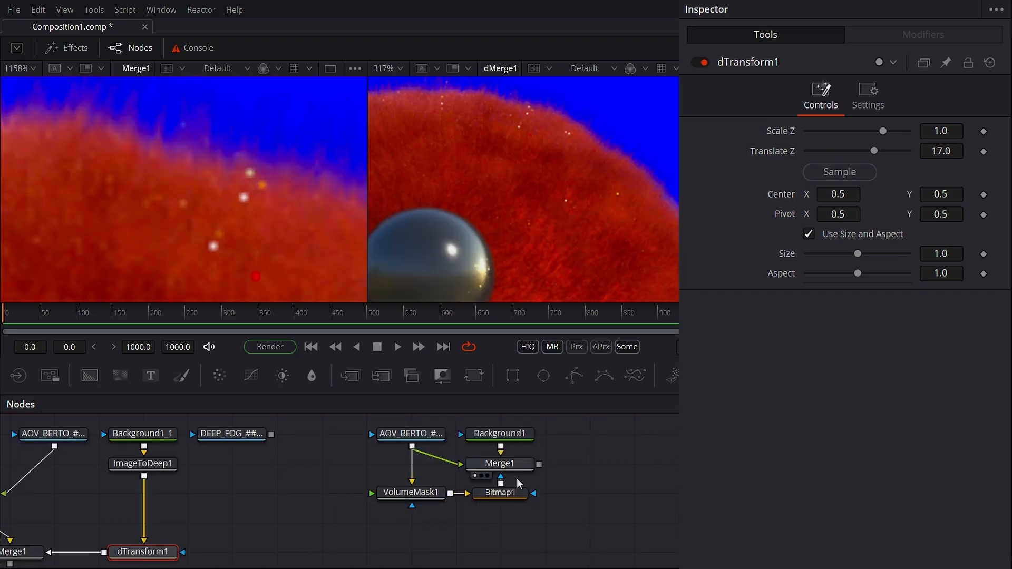
# Adjust VolumeMask1's Z translation, set dTransform1's Translate Z to 15.94, and compare the fur edges in both viewers
pyautogui.click(431, 497)
pyautogui.moveTo(948, 218)
pyautogui.mouseDown()
pyautogui.moveTo(927, 219)
pyautogui.moveTo(951, 219)
pyautogui.mouseUp()
pyautogui.moveTo(87, 509); pyautogui.dragTo(244, 491)
pyautogui.click(300, 531)
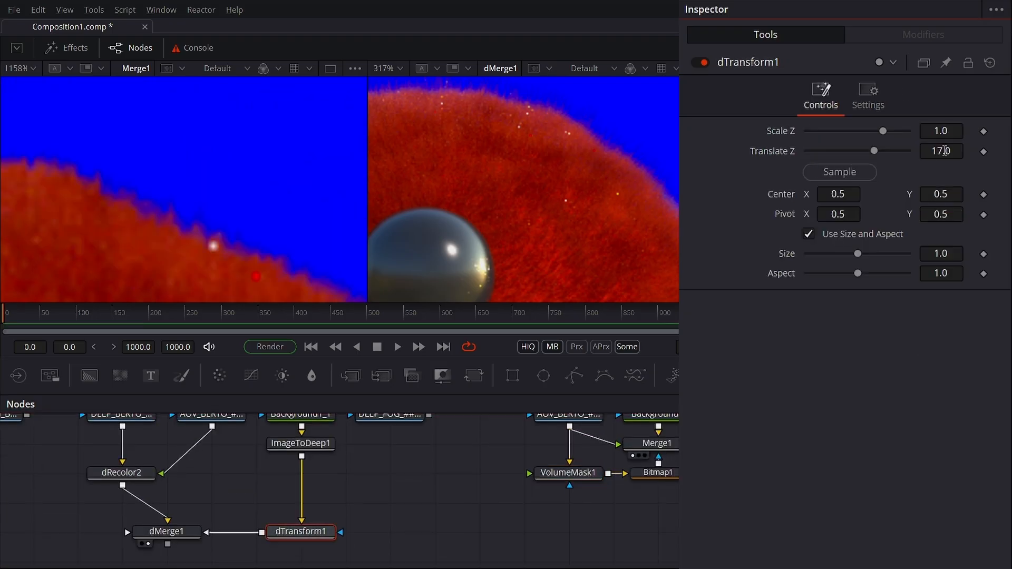
pyautogui.moveTo(941, 151); pyautogui.dragTo(930, 150)
pyautogui.scroll(2, 551, 161)
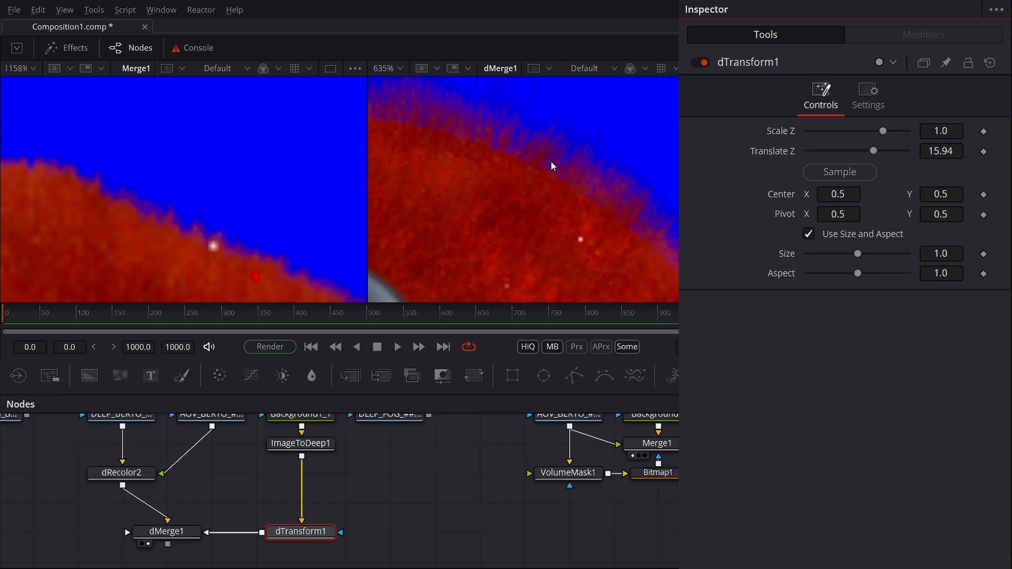
pyautogui.moveTo(472, 167); pyautogui.dragTo(475, 231)
pyautogui.scroll(-2, 357, 243)
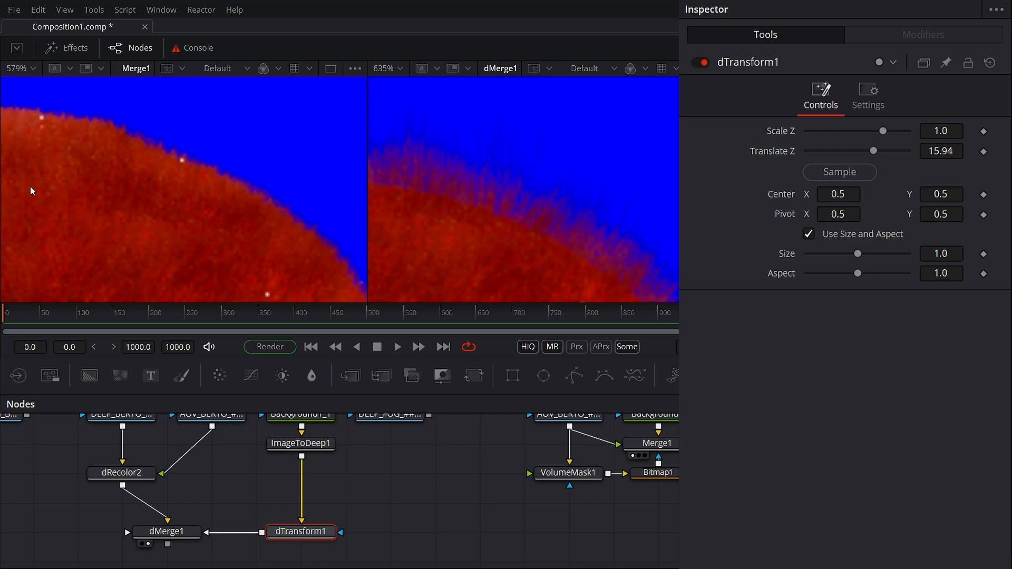
pyautogui.scroll(-4, 416, 225)
# Try a Translate Z of 18.14 on dTransform1 and inspect the ear's fur in dMerge1
pyautogui.moveTo(948, 152)
pyautogui.mouseDown()
pyautogui.moveTo(997, 152)
pyautogui.moveTo(941, 152)
pyautogui.moveTo(950, 151)
pyautogui.mouseUp()
pyautogui.scroll(5, 495, 169)
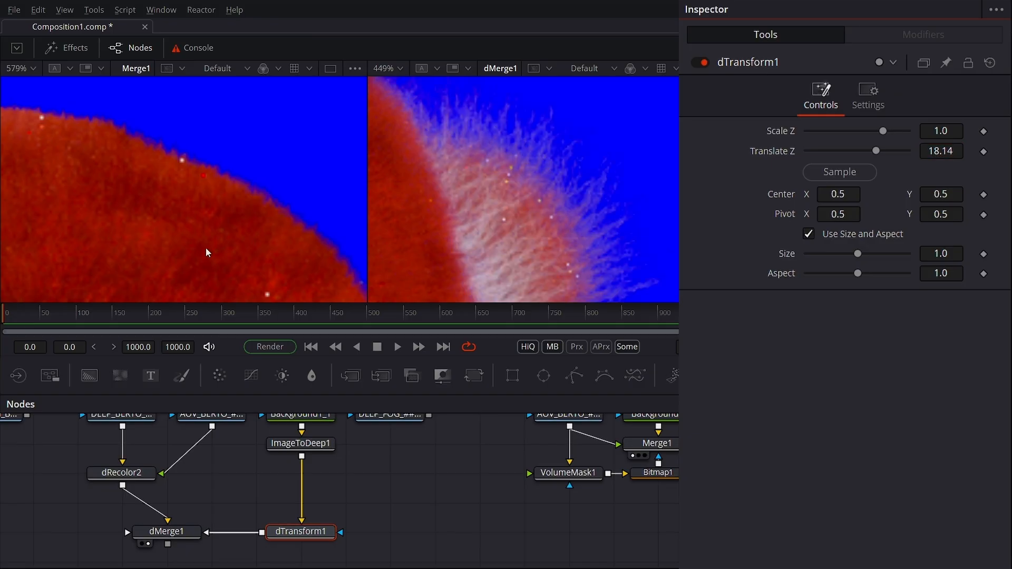
pyautogui.scroll(-5, 193, 202)
# Set VolumeMask1's Z translation to 0.634 and compare the ear edge in Merge1 with dMerge1
pyautogui.moveTo(609, 465); pyautogui.dragTo(548, 491)
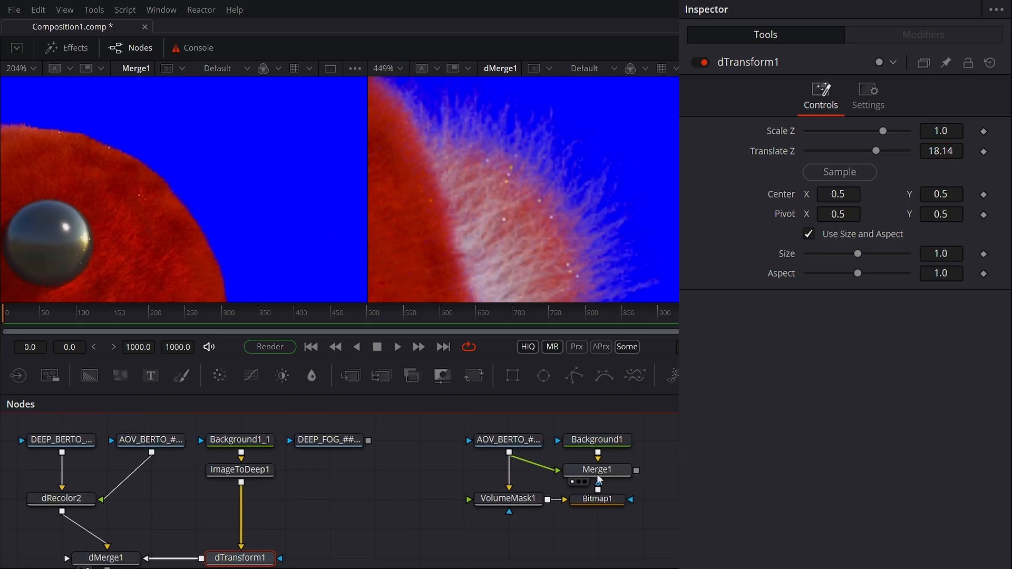
pyautogui.click(597, 473)
pyautogui.click(508, 498)
pyautogui.moveTo(857, 219); pyautogui.dragTo(812, 219)
pyautogui.moveTo(285, 216); pyautogui.dragTo(329, 140)
pyautogui.scroll(-3, 511, 153)
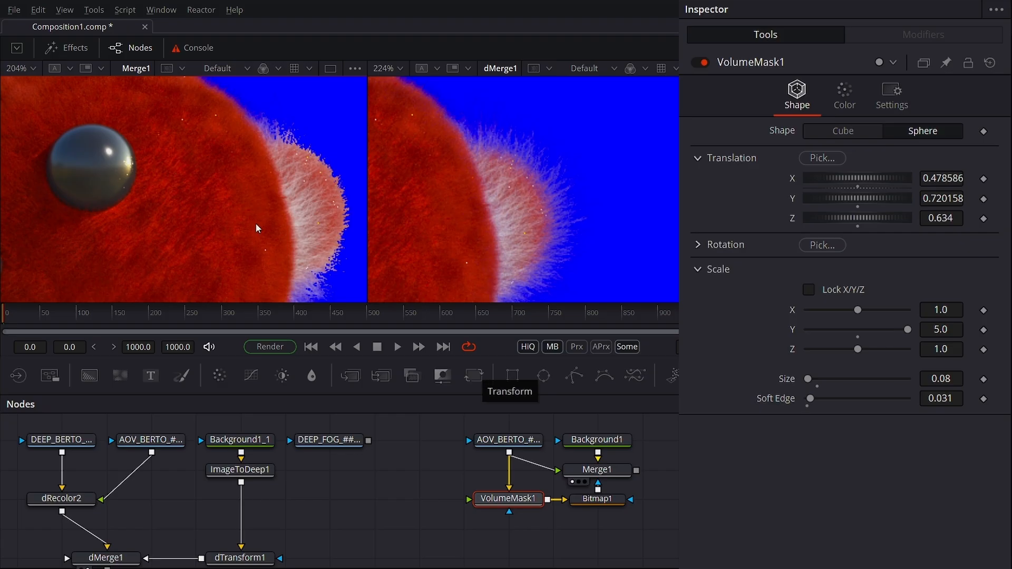
# Inspect the deep merge's fur edge and set dTransform1's Translate Z to 16.17
pyautogui.moveTo(358, 481); pyautogui.dragTo(673, 472)
pyautogui.scroll(6, 508, 194)
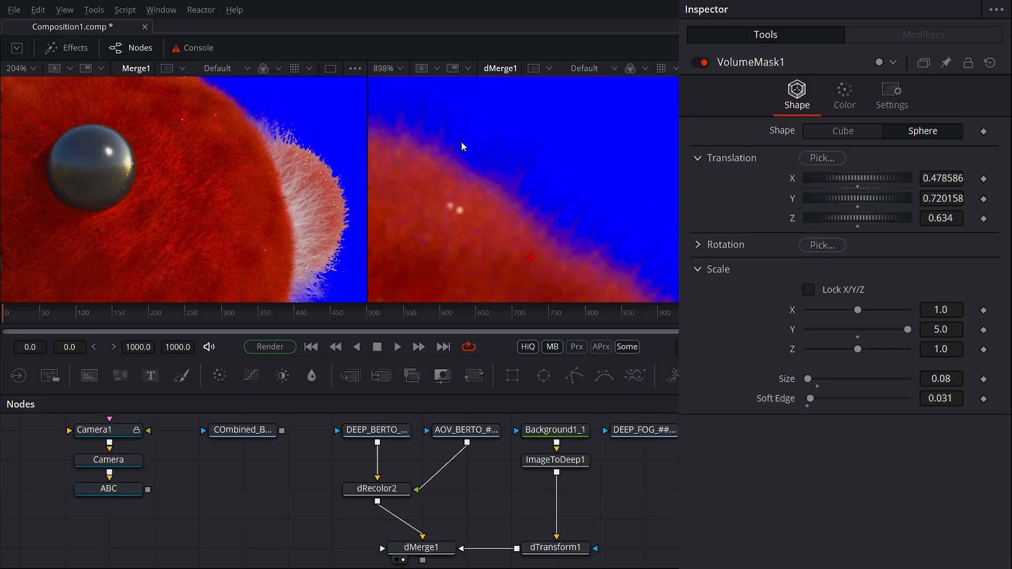
pyautogui.scroll(-9, 446, 219)
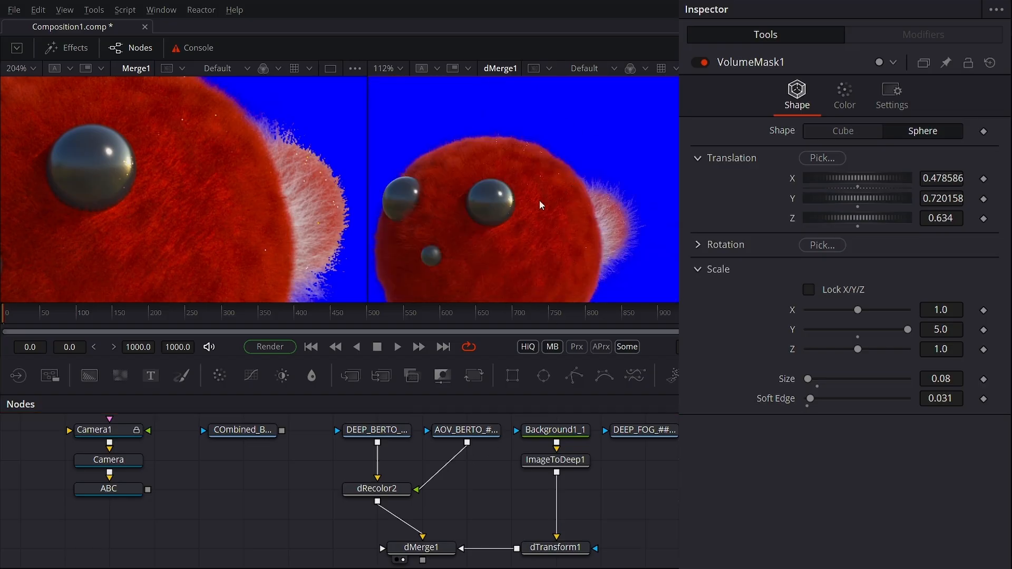
pyautogui.moveTo(539, 200); pyautogui.dragTo(515, 179)
pyautogui.click(555, 547)
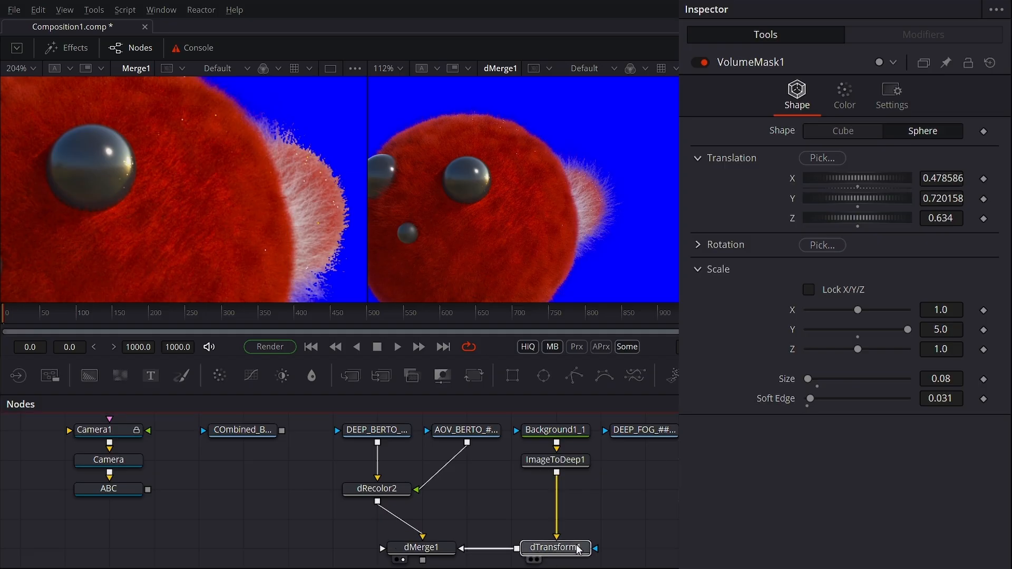
pyautogui.moveTo(956, 150); pyautogui.dragTo(939, 151)
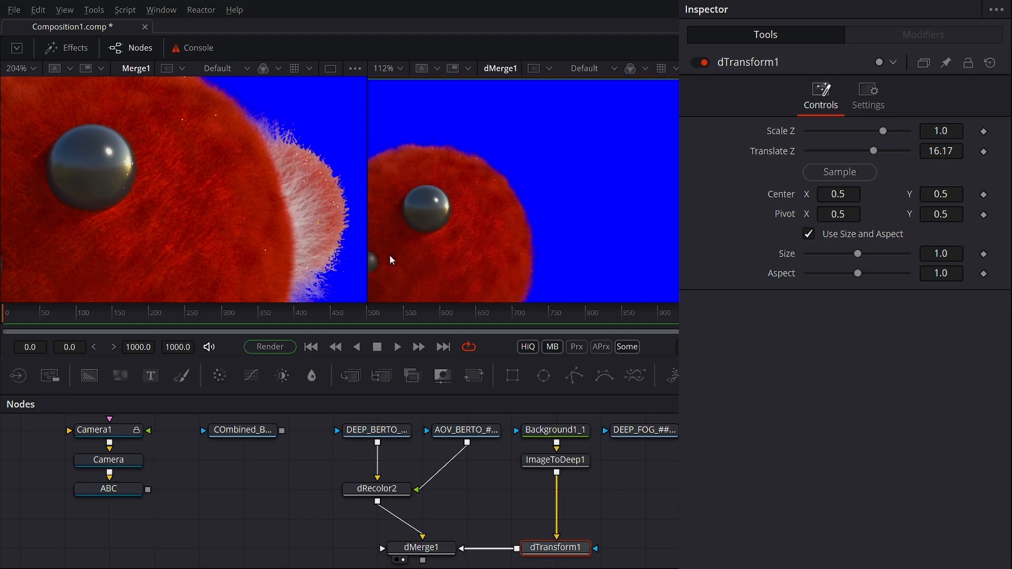
pyautogui.scroll(-1, 383, 478)
pyautogui.scroll(-3, 388, 485)
pyautogui.scroll(3, 428, 498)
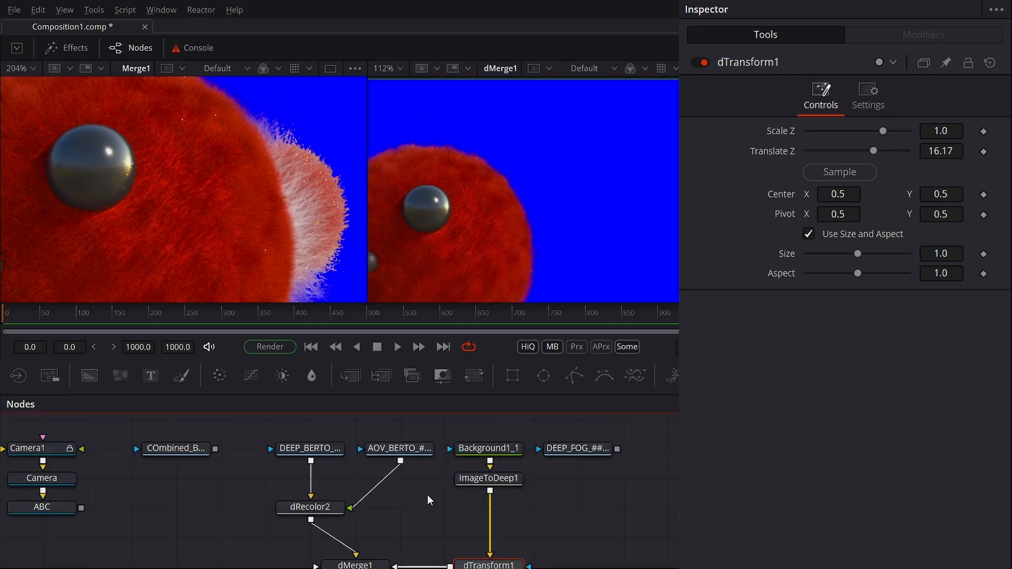
# Move dMerge1 back beneath dTransform1 in the deep node branch
pyautogui.scroll(-2, 436, 505)
pyautogui.moveTo(353, 513); pyautogui.dragTo(485, 543)
pyautogui.moveTo(542, 488); pyautogui.dragTo(501, 457)
pyautogui.click(411, 448)
pyautogui.scroll(2, 316, 448)
# Return to a single fitted viewer and view the combined background, dRecolor2 and the DEEP_FOG loader in turn
pyautogui.click(156, 459)
pyautogui.moveTo(368, 112); pyautogui.dragTo(551, 107)
pyautogui.click(510, 70)
pyautogui.hotkey('ctrl', 'f')
pyautogui.moveTo(332, 508); pyautogui.dragTo(348, 221)
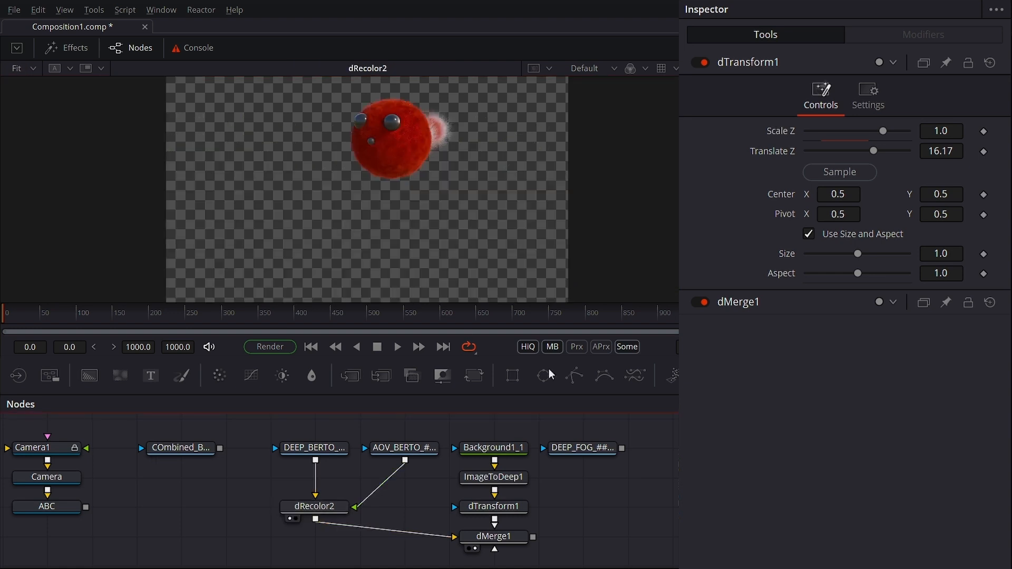
pyautogui.moveTo(589, 449); pyautogui.dragTo(452, 179)
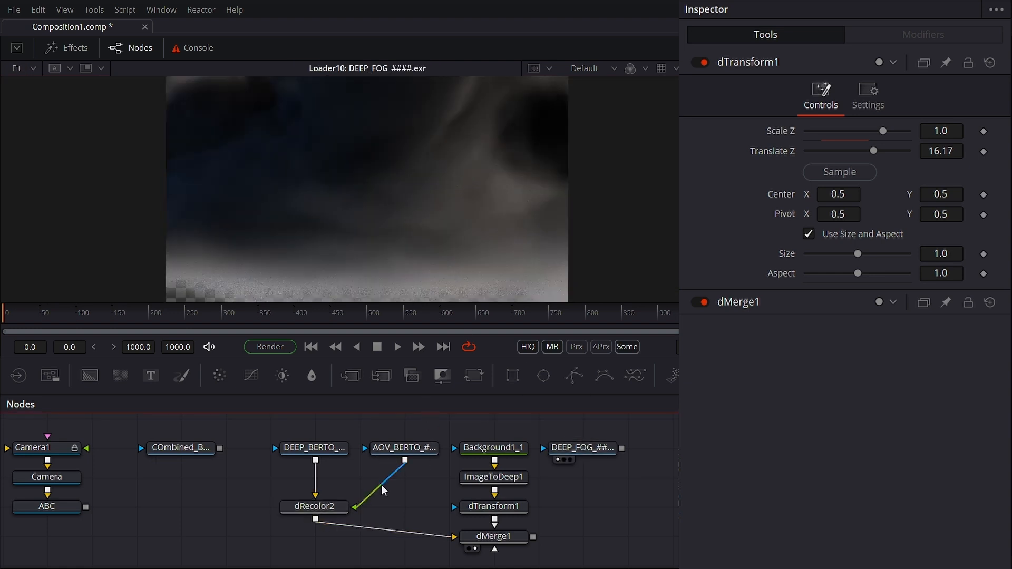
# Place dMerge1 under dRecolor2 and feed it the combined background, dRecolor2 and DEEP_FOG, routing the fog connection around the nodes
pyautogui.scroll(-2, 381, 485)
pyautogui.moveTo(454, 475); pyautogui.dragTo(330, 531)
pyautogui.moveTo(229, 417); pyautogui.dragTo(309, 539)
pyautogui.moveTo(331, 461); pyautogui.dragTo(330, 531)
pyautogui.moveTo(447, 480); pyautogui.dragTo(341, 517)
pyautogui.moveTo(530, 427); pyautogui.dragTo(251, 532)
pyautogui.moveTo(323, 481); pyautogui.dragTo(492, 529)
# Route the combined background's connection neatly into dMerge1 through a pipe router and view the character in the merged result
pyautogui.moveTo(221, 524); pyautogui.dragTo(289, 289)
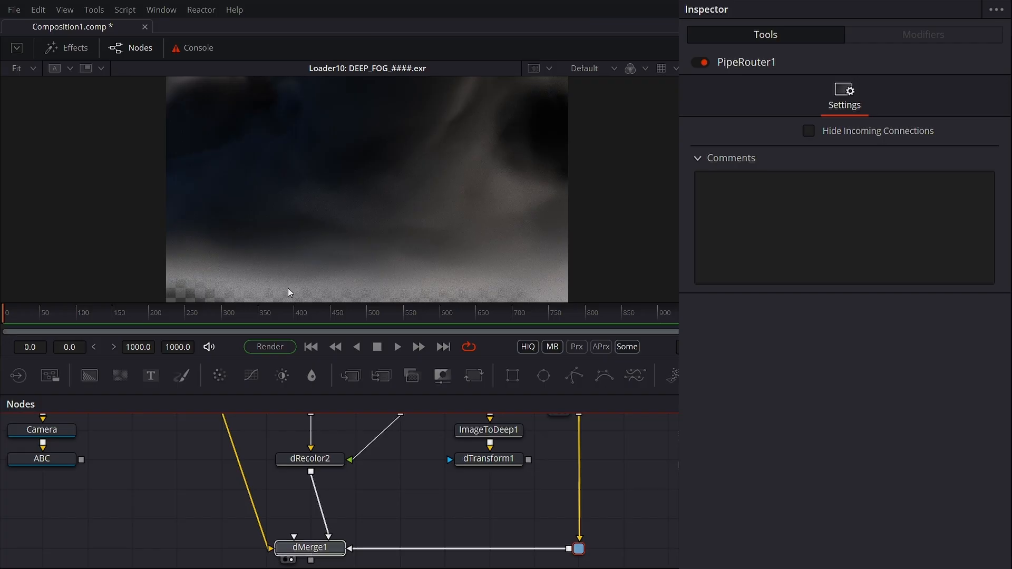
pyautogui.moveTo(226, 428); pyautogui.dragTo(173, 538)
pyautogui.moveTo(229, 452)
pyautogui.mouseDown()
pyautogui.moveTo(199, 525)
pyautogui.moveTo(183, 536)
pyautogui.mouseUp()
pyautogui.moveTo(208, 499); pyautogui.dragTo(232, 442)
pyautogui.moveTo(199, 481); pyautogui.dragTo(199, 511)
pyautogui.moveTo(415, 187); pyautogui.dragTo(393, 255)
# Add a dTransform node after dRecolor2 and set its Translate Z to -1.07, checking the fur near the ear
pyautogui.click(344, 471)
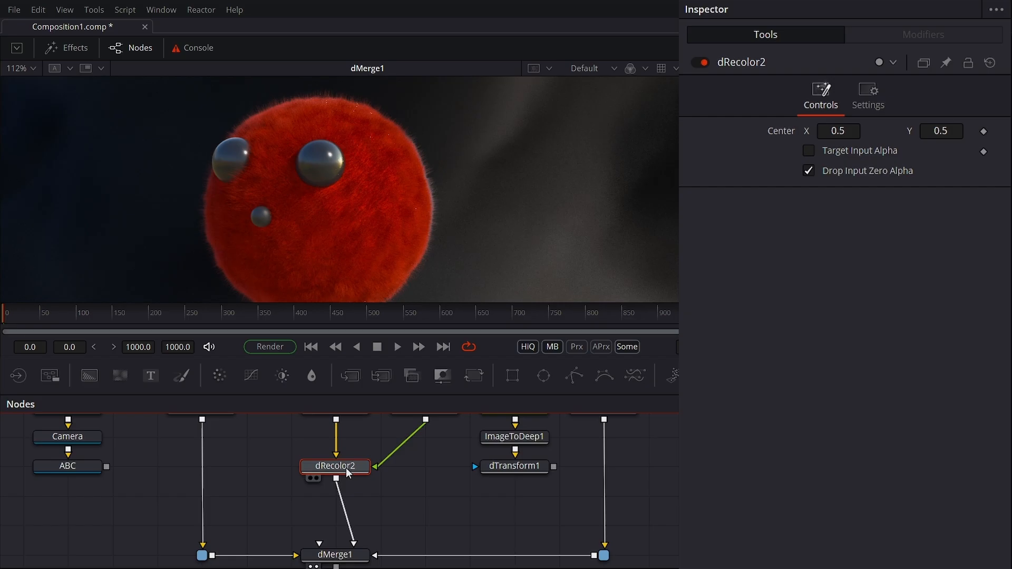
pyautogui.hotkey('shift', 'space')
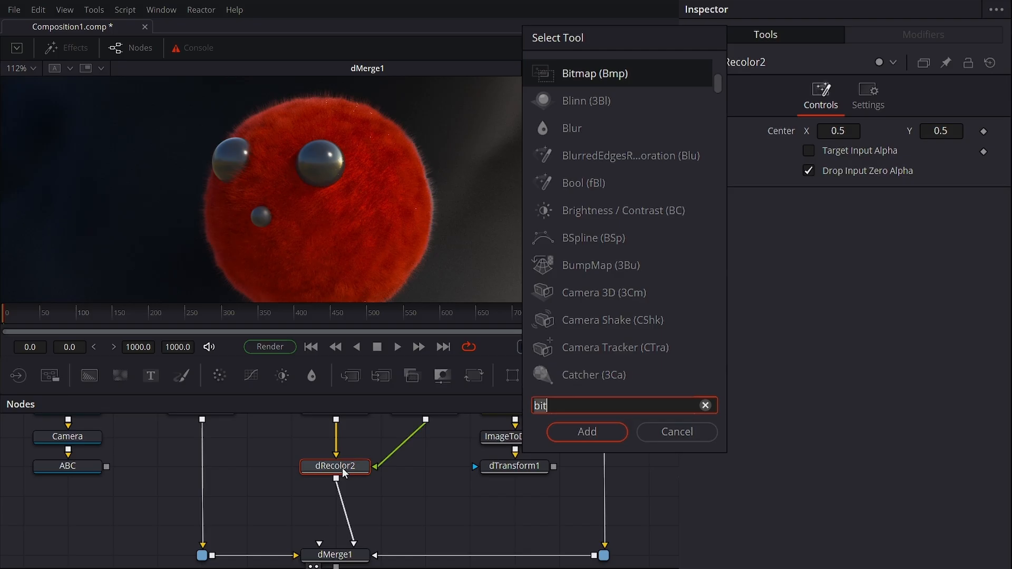
pyautogui.write('dxf')
pyautogui.press('Return')
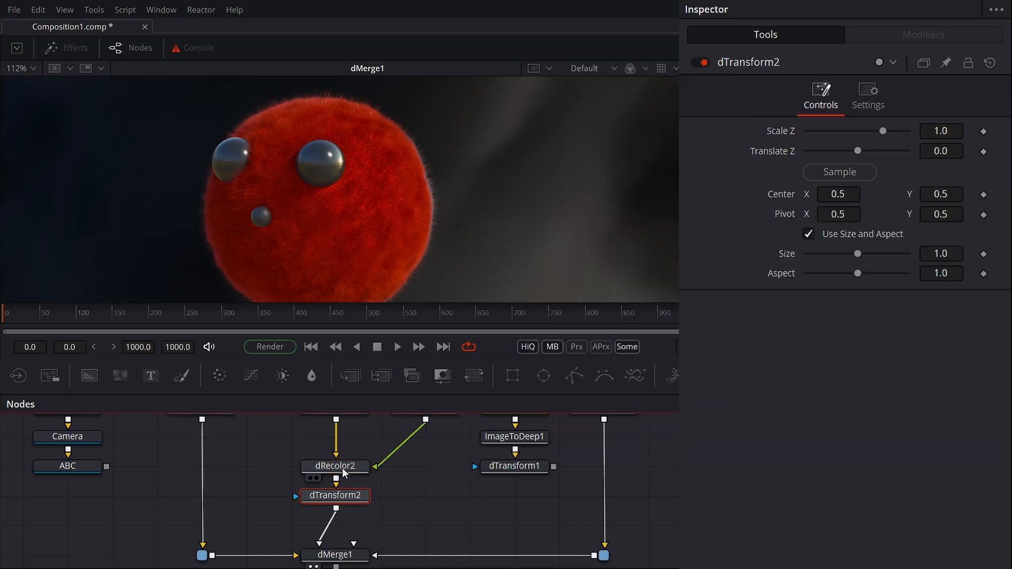
pyautogui.click(955, 152)
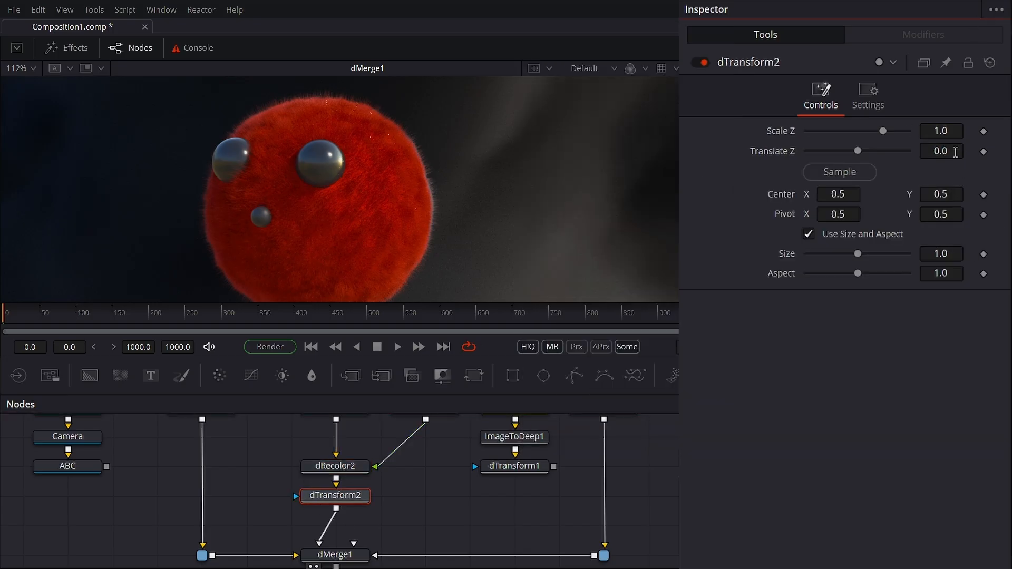
pyautogui.click(954, 153)
pyautogui.write('-0.26')
pyautogui.moveTo(953, 151); pyautogui.dragTo(925, 152)
pyautogui.scroll(4, 524, 172)
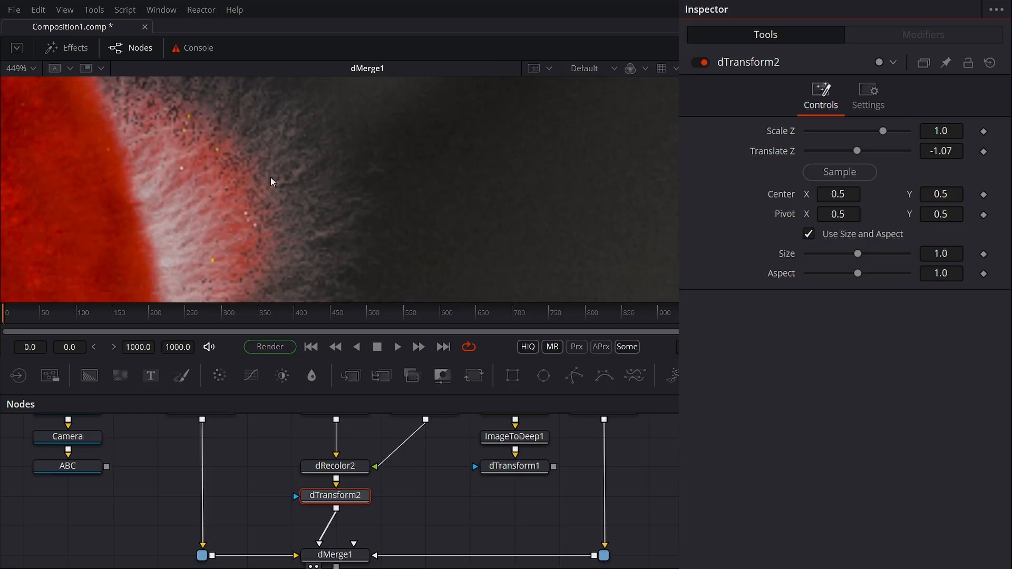
# Examine how the fog blends with the character's body and ear fur in dMerge1, close up and in the full frame
pyautogui.scroll(-2, 270, 177)
pyautogui.scroll(-3, 283, 193)
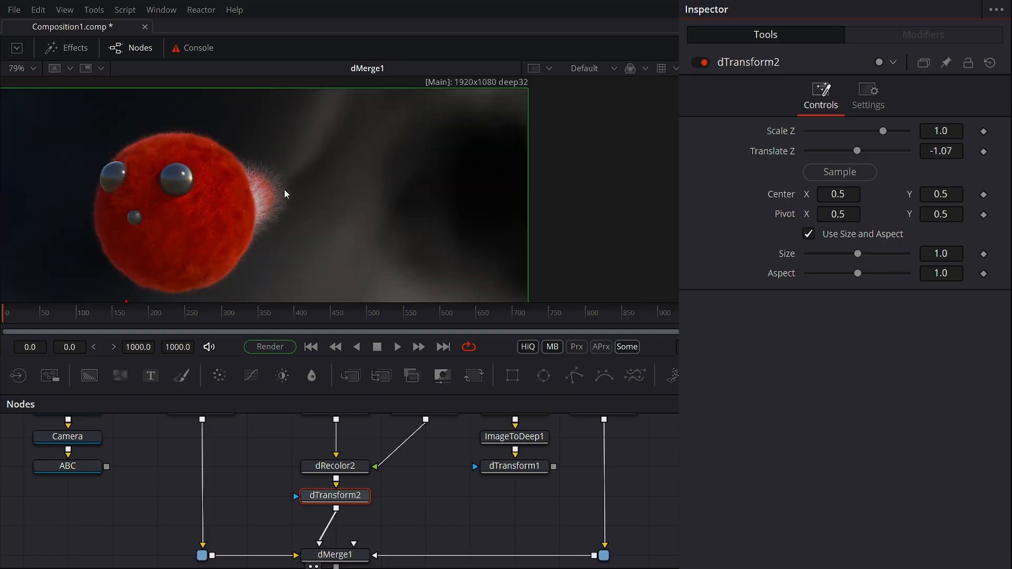
pyautogui.click(208, 213)
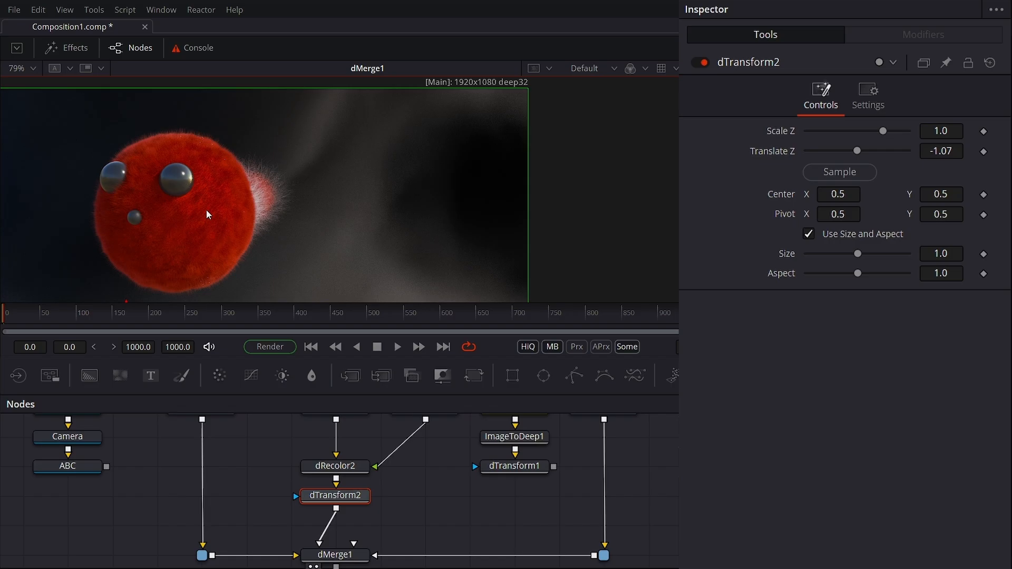
pyautogui.hotkey('ctrl', 'f')
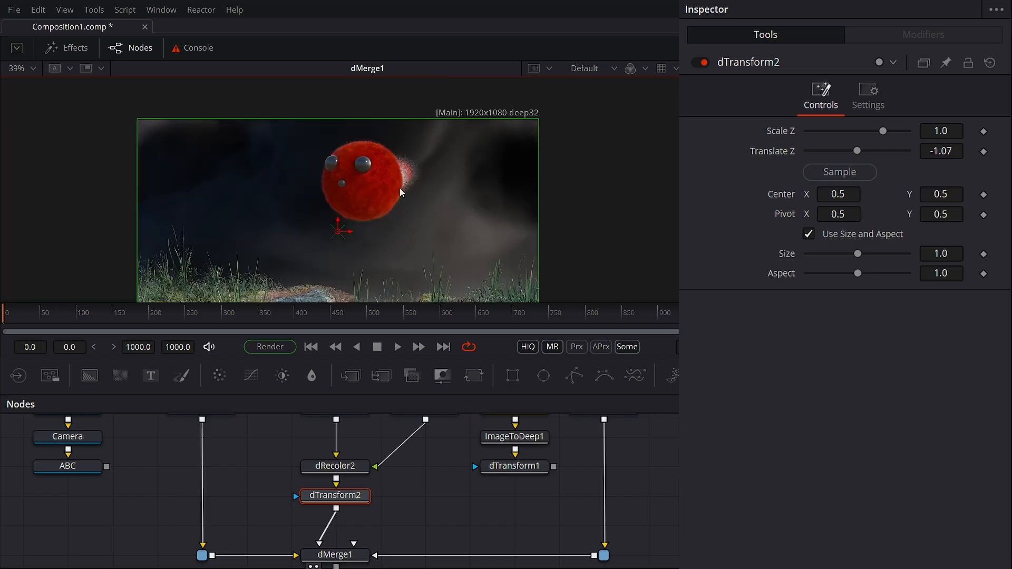
pyautogui.scroll(2, 399, 185)
pyautogui.scroll(2, 399, 222)
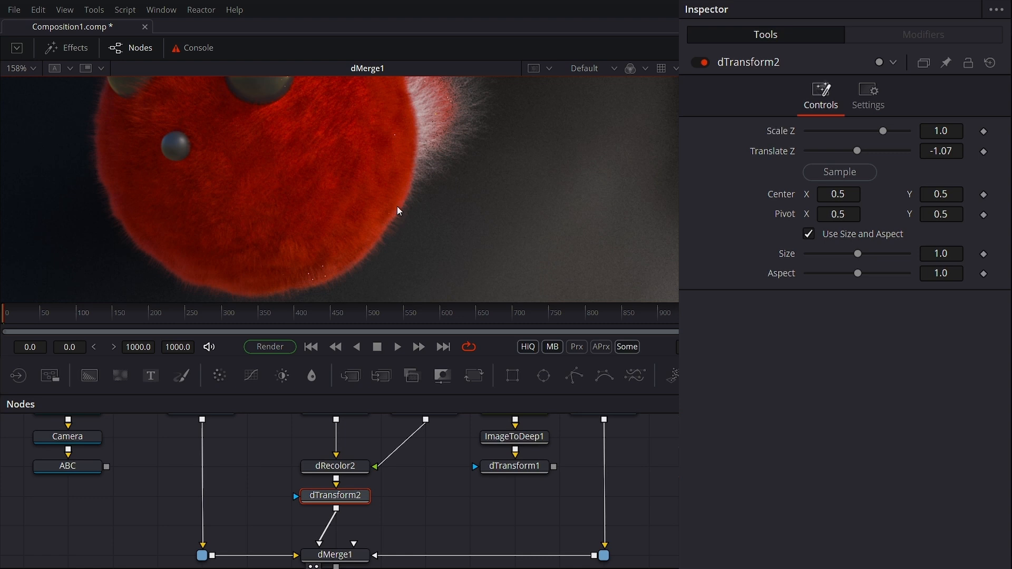
pyautogui.scroll(-2, 396, 198)
pyautogui.moveTo(397, 190); pyautogui.dragTo(415, 230)
pyautogui.scroll(4, 413, 225)
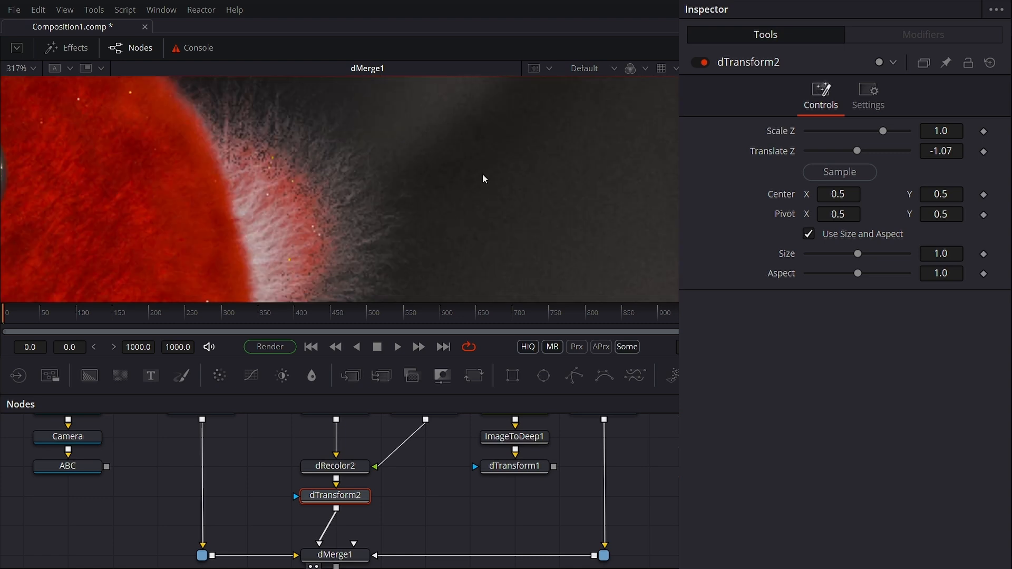
pyautogui.scroll(3, 278, 132)
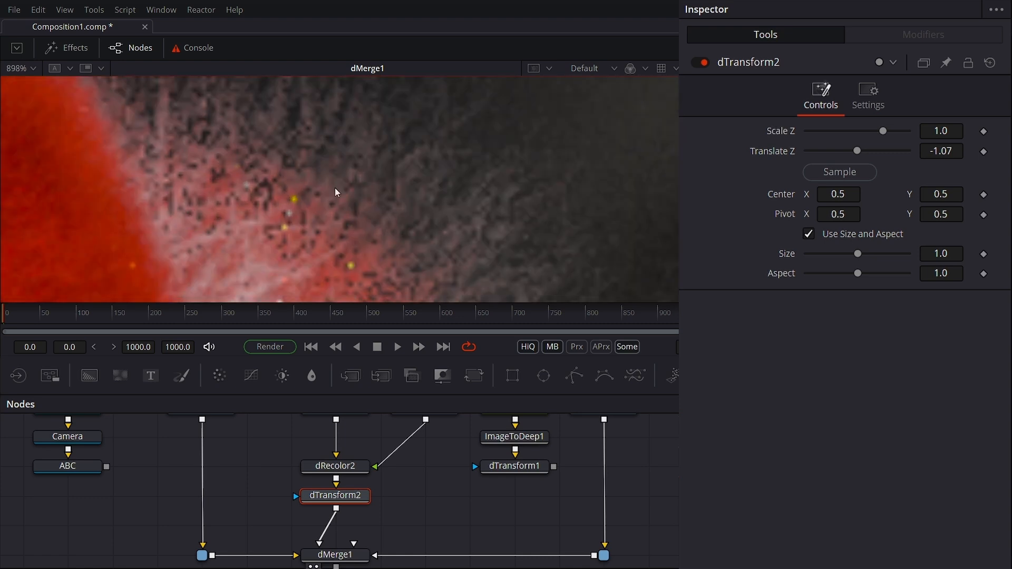
pyautogui.scroll(-1, 403, 169)
pyautogui.scroll(-5, 362, 204)
pyautogui.moveTo(347, 219); pyautogui.dragTo(468, 181)
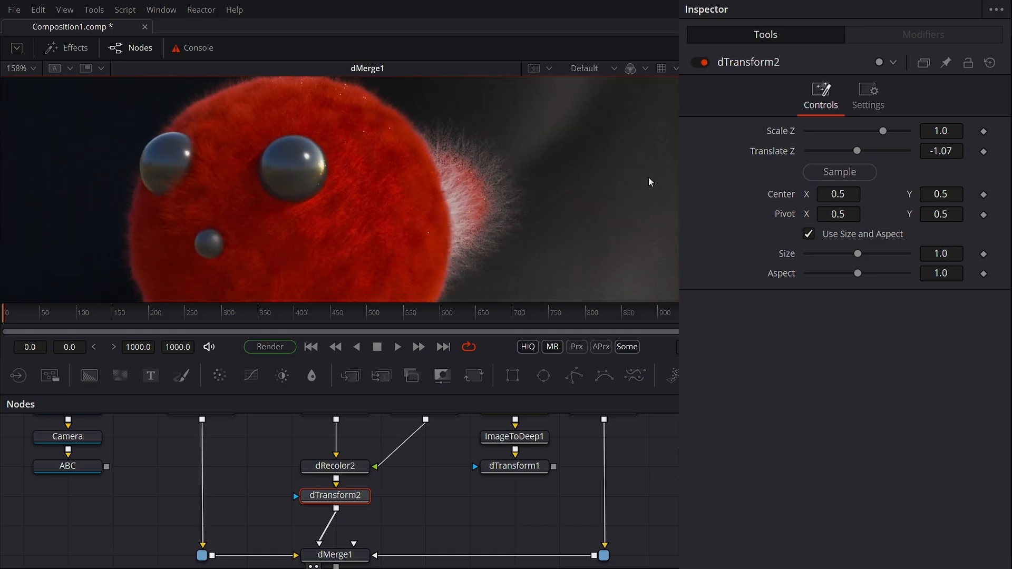
# Set dTransform2's Translate Z to 1.23 and check the lower edge of the character against the fog up close
pyautogui.moveTo(427, 208); pyautogui.dragTo(501, 134)
pyautogui.moveTo(953, 148)
pyautogui.mouseDown()
pyautogui.moveTo(939, 149)
pyautogui.moveTo(965, 149)
pyautogui.mouseUp()
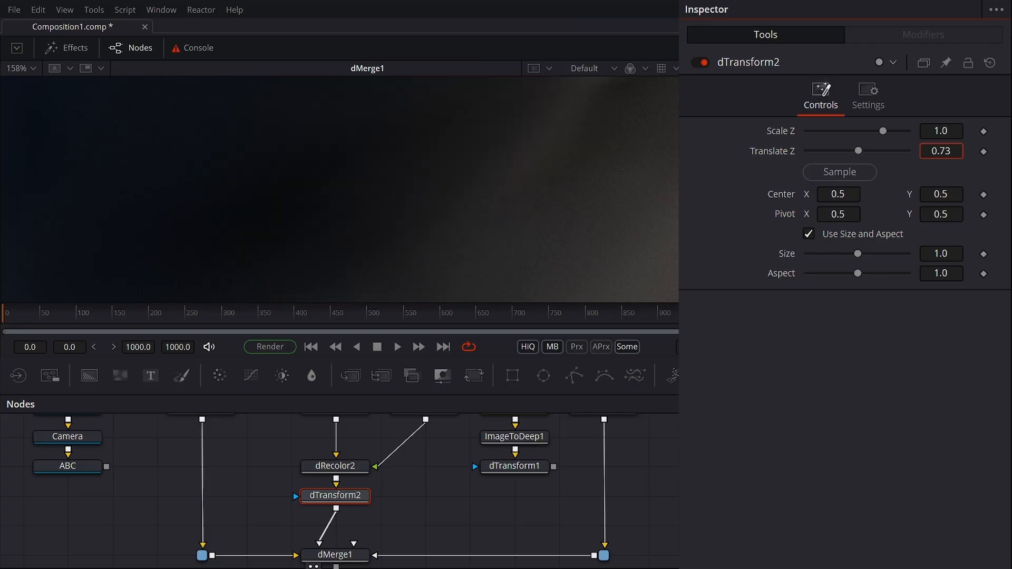
pyautogui.moveTo(935, 151); pyautogui.dragTo(939, 151)
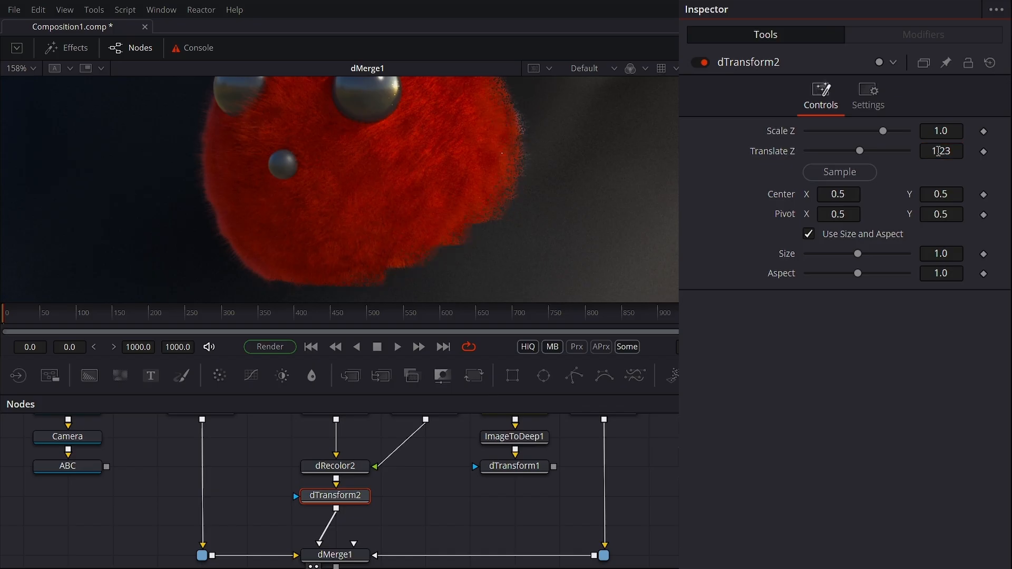
pyautogui.scroll(3, 379, 259)
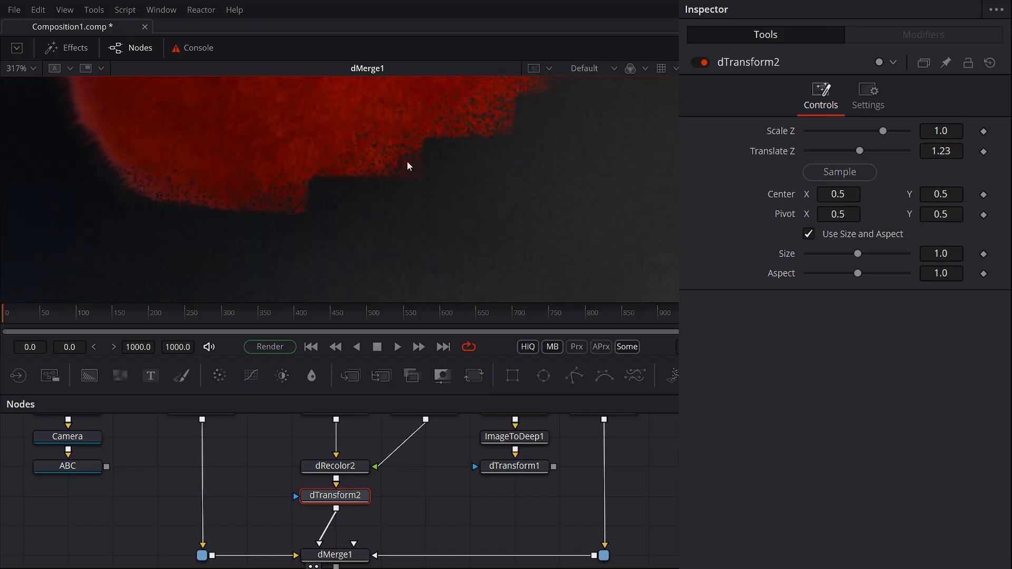
pyautogui.moveTo(612, 105)
pyautogui.mouseDown()
pyautogui.moveTo(590, 200)
pyautogui.moveTo(598, 229)
pyautogui.moveTo(602, 122)
pyautogui.mouseUp()
pyautogui.scroll(-2, 286, 242)
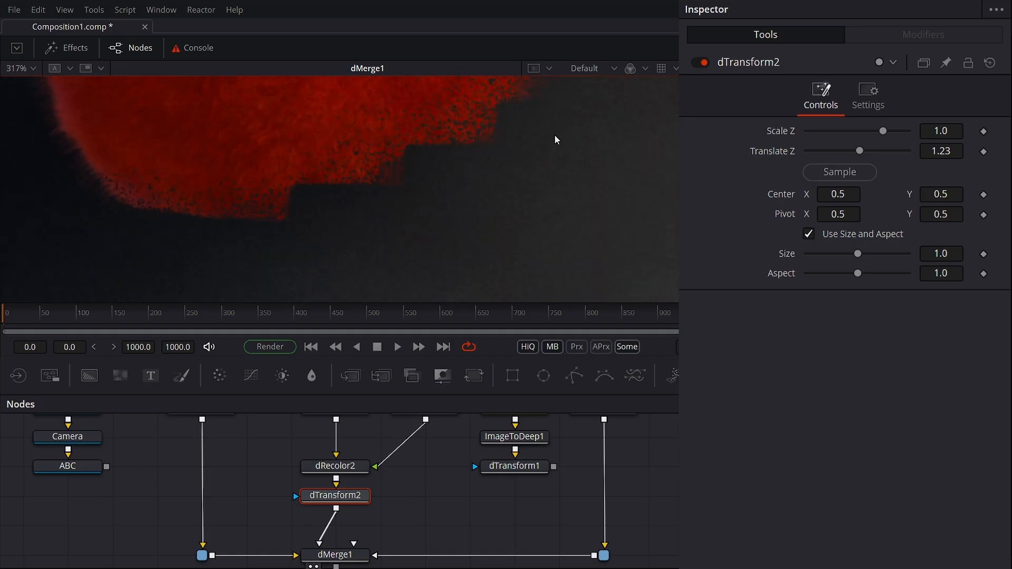
# Examine how the fog meets the character, grass and rock in dMerge1, close up and with the whole frame fitted
pyautogui.scroll(-6, 323, 213)
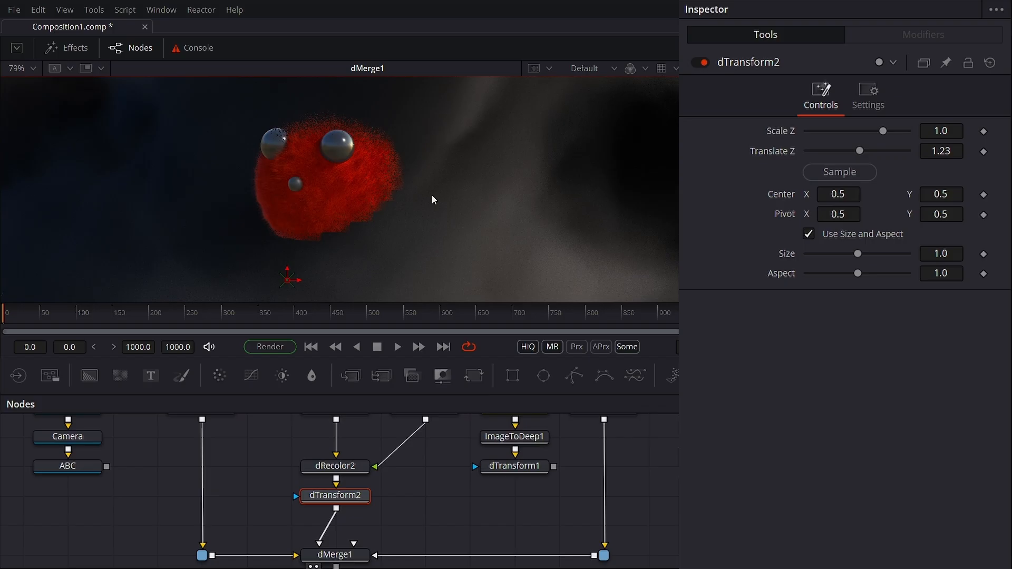
pyautogui.scroll(-4, 433, 194)
pyautogui.scroll(3, 208, 159)
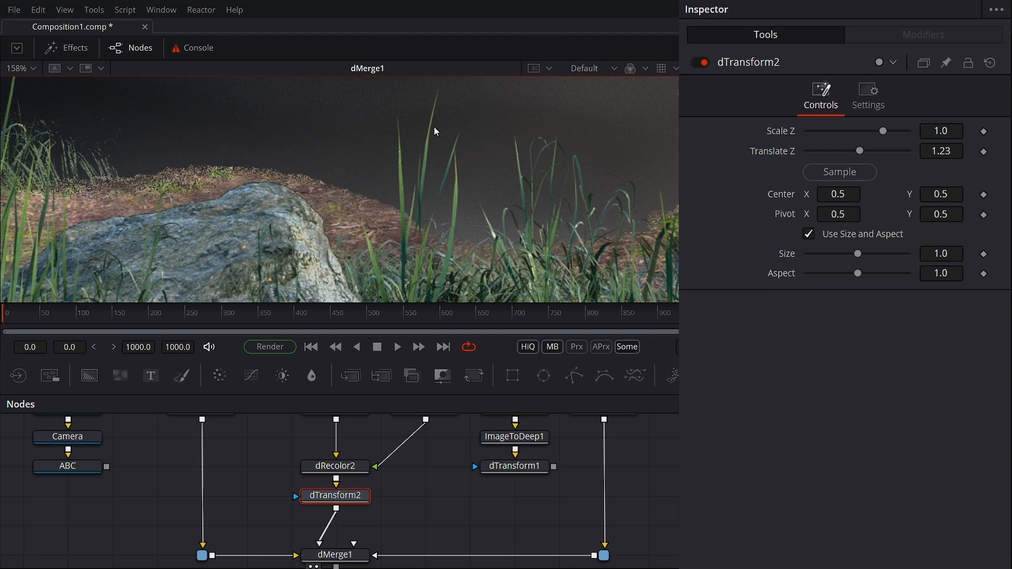
pyautogui.moveTo(149, 180); pyautogui.dragTo(254, 230)
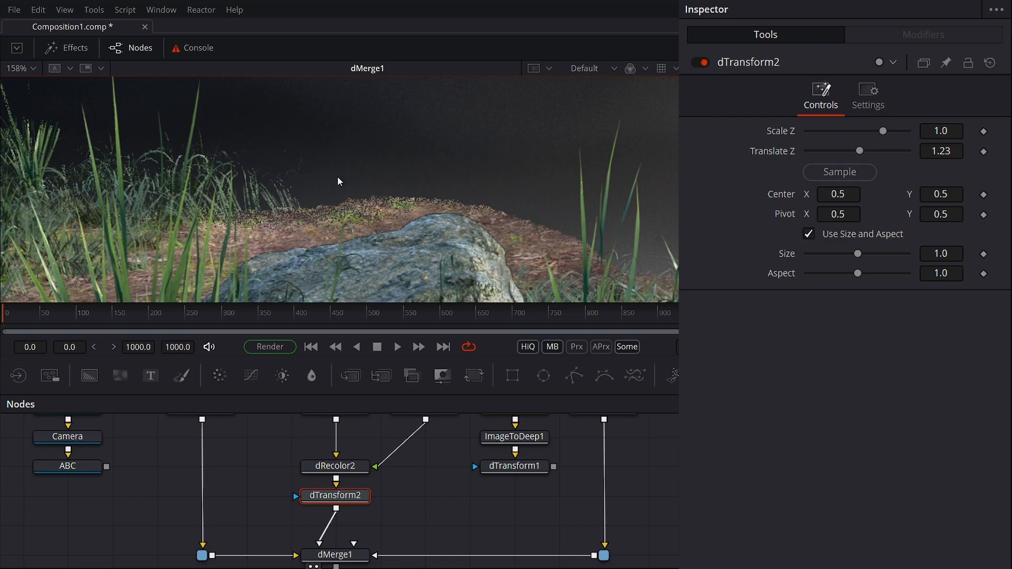
pyautogui.scroll(-6, 240, 211)
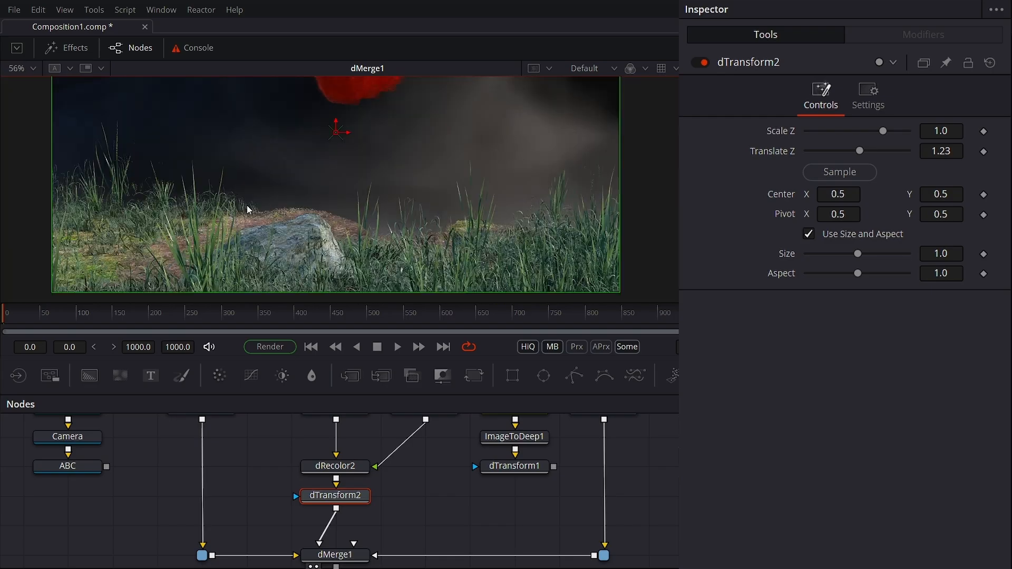
pyautogui.click(34, 69)
pyautogui.click(36, 85)
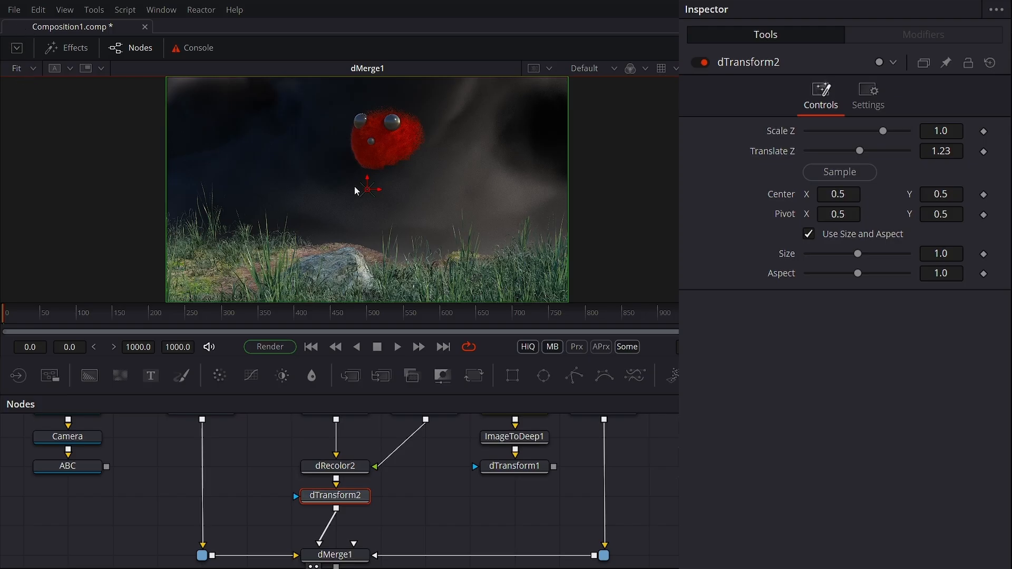
pyautogui.scroll(3, 425, 221)
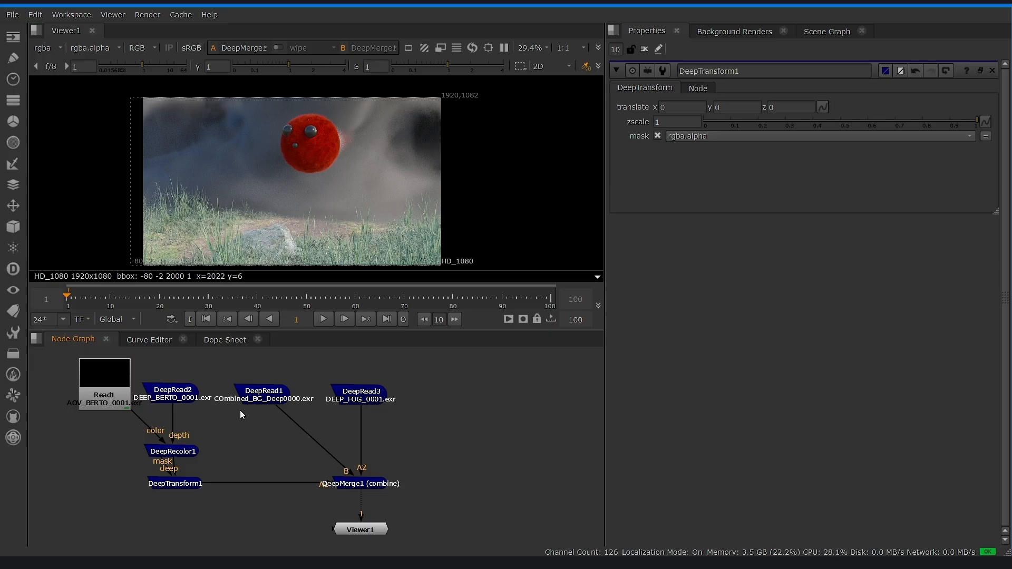
# Switch to Nuke, enlarge the viewer area and view DeepRecolor1, DeepRead1, DeepRead3 and DeepMerge1 in turn
pyautogui.moveTo(277, 333); pyautogui.dragTo(287, 386)
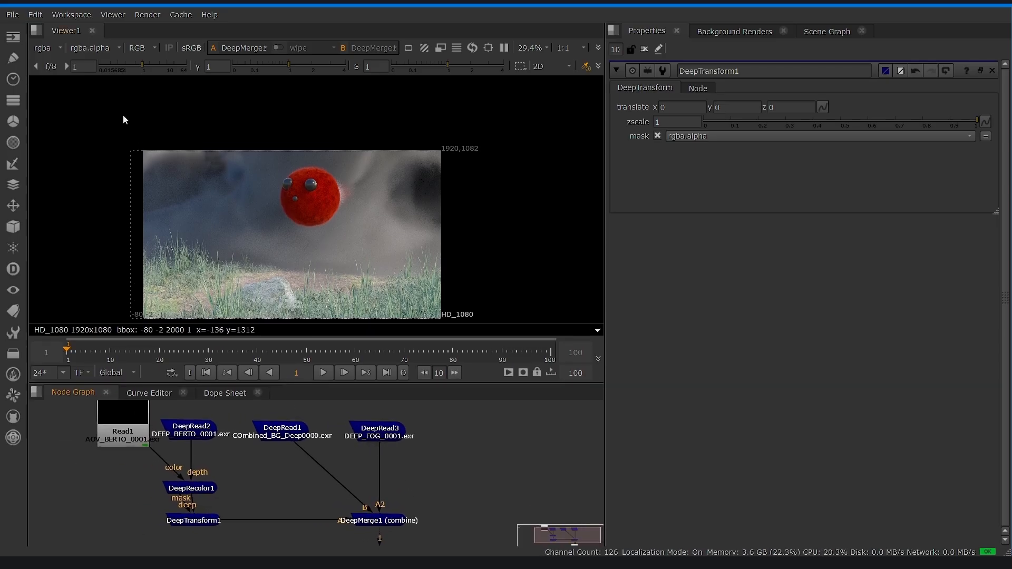
pyautogui.scroll(3, 274, 218)
pyautogui.moveTo(274, 219); pyautogui.dragTo(268, 173)
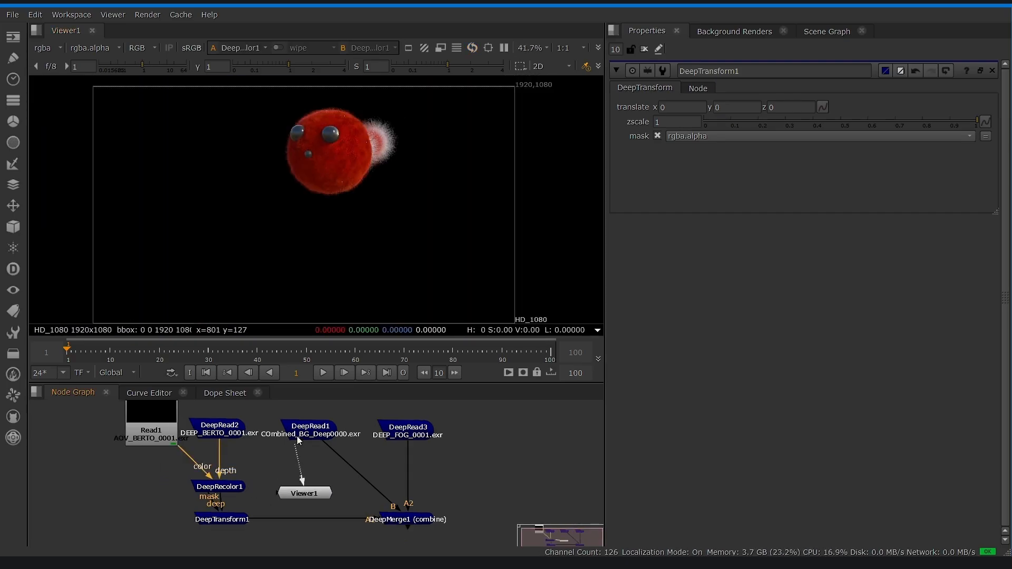
pyautogui.moveTo(314, 437); pyautogui.dragTo(407, 431)
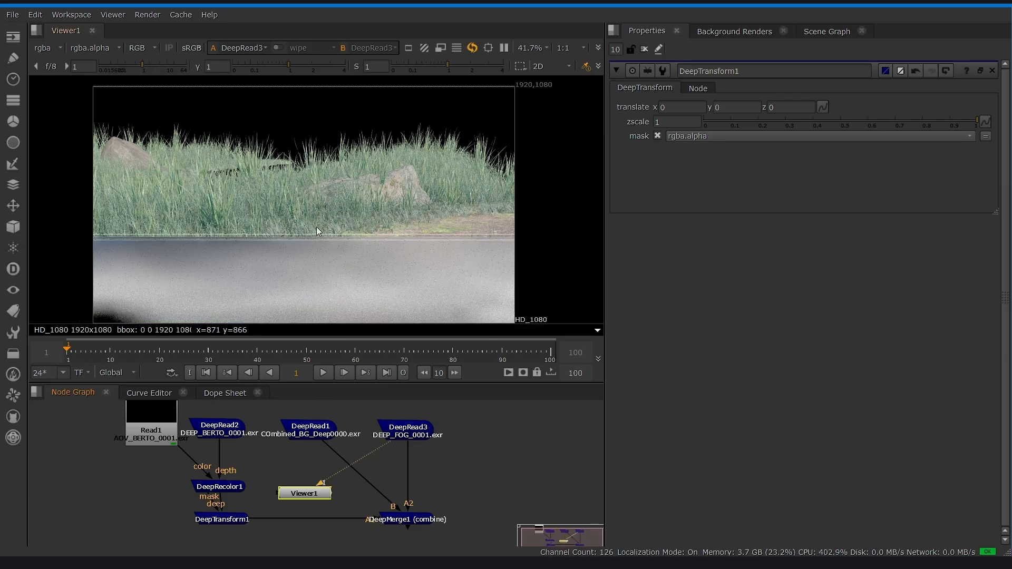
pyautogui.click(381, 447)
pyautogui.moveTo(394, 509); pyautogui.dragTo(396, 521)
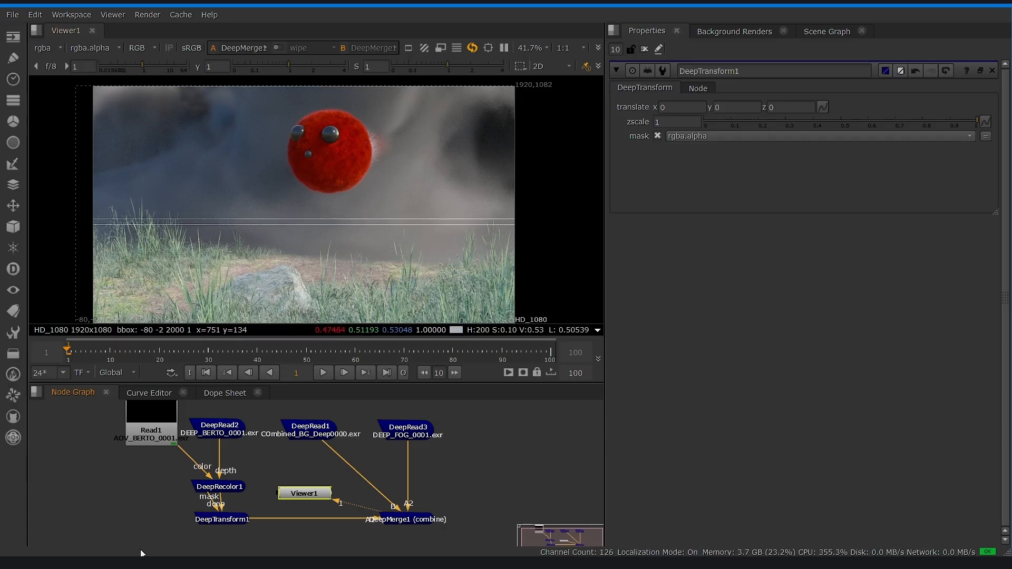
# Try a Z translate of -3 in DeepTransform1 while viewing the character up close in DeepMerge1
pyautogui.click(237, 519)
pyautogui.scroll(3, 361, 265)
pyautogui.moveTo(322, 80); pyautogui.dragTo(349, 211)
pyautogui.scroll(2, 349, 211)
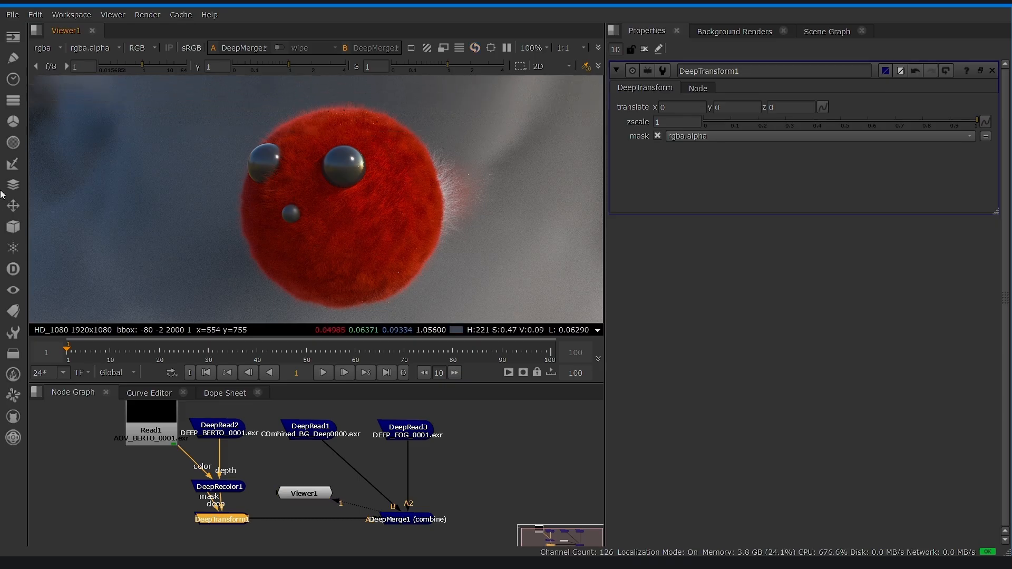
pyautogui.click(792, 107)
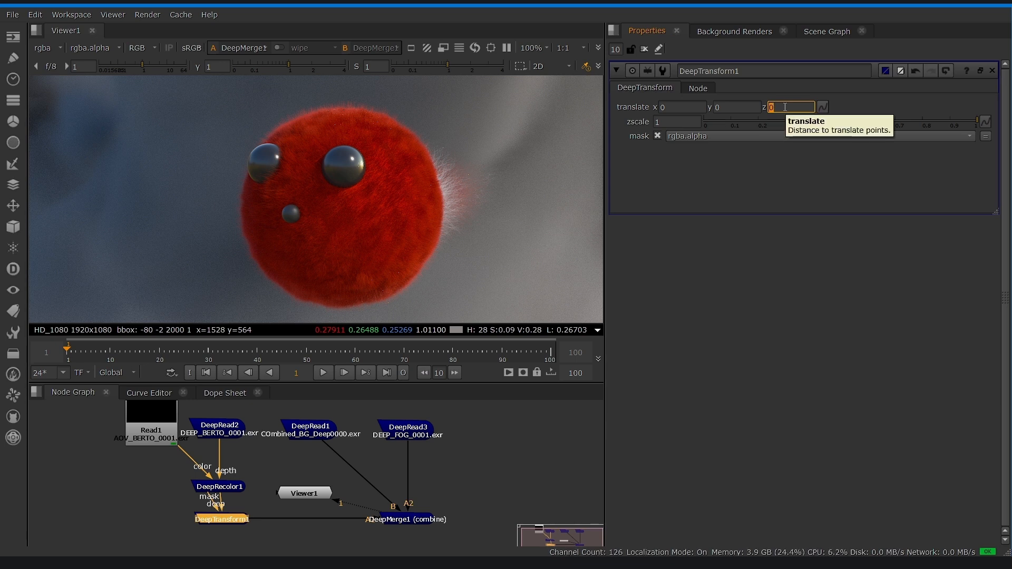
pyautogui.write('-3')
pyautogui.press('Return')
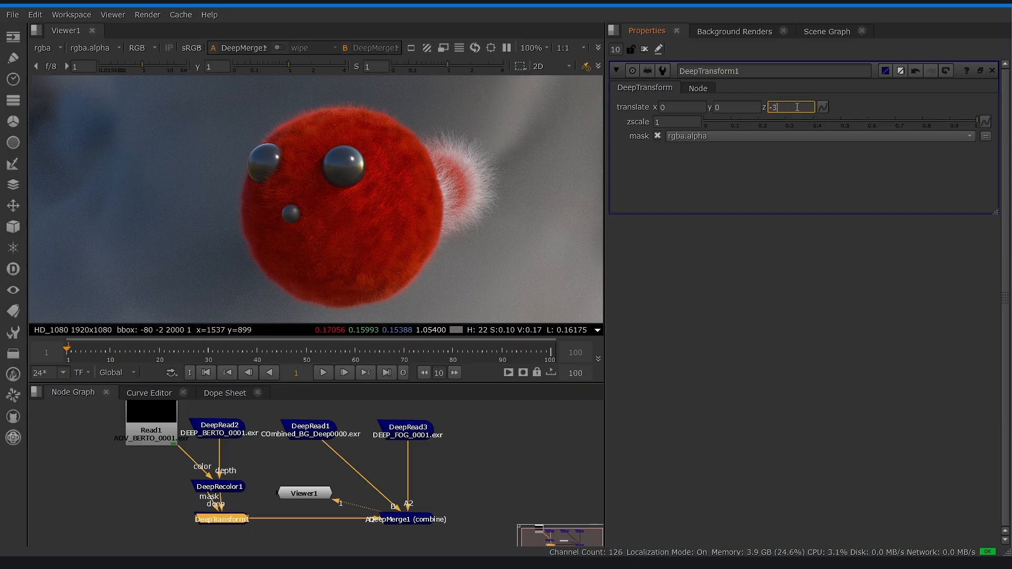
# Try DeepTransform1 Z translate values of -2 and -1, and return the value to 0
pyautogui.write('2')
pyautogui.press('Return')
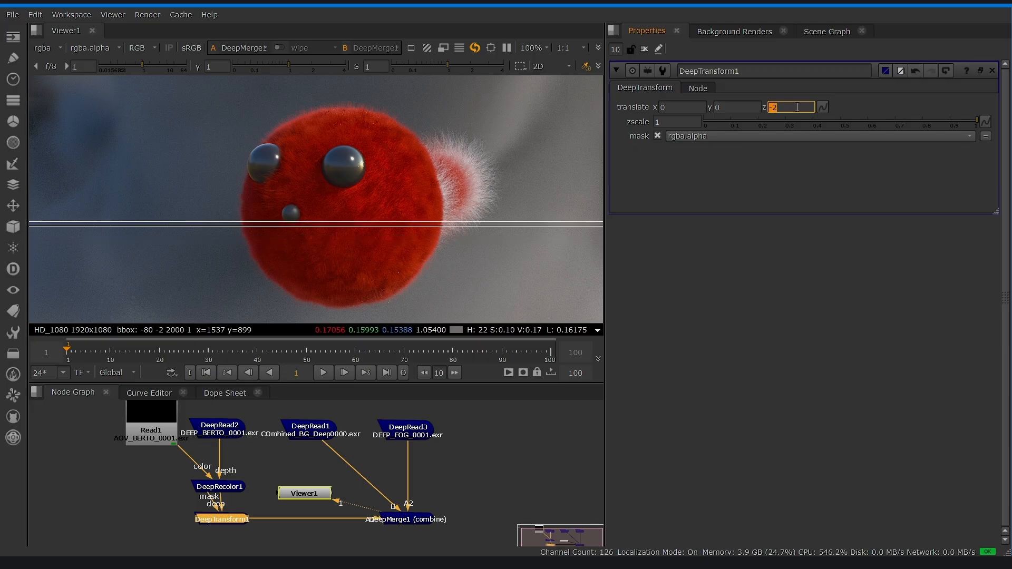
pyautogui.write('-1')
pyautogui.press('Return')
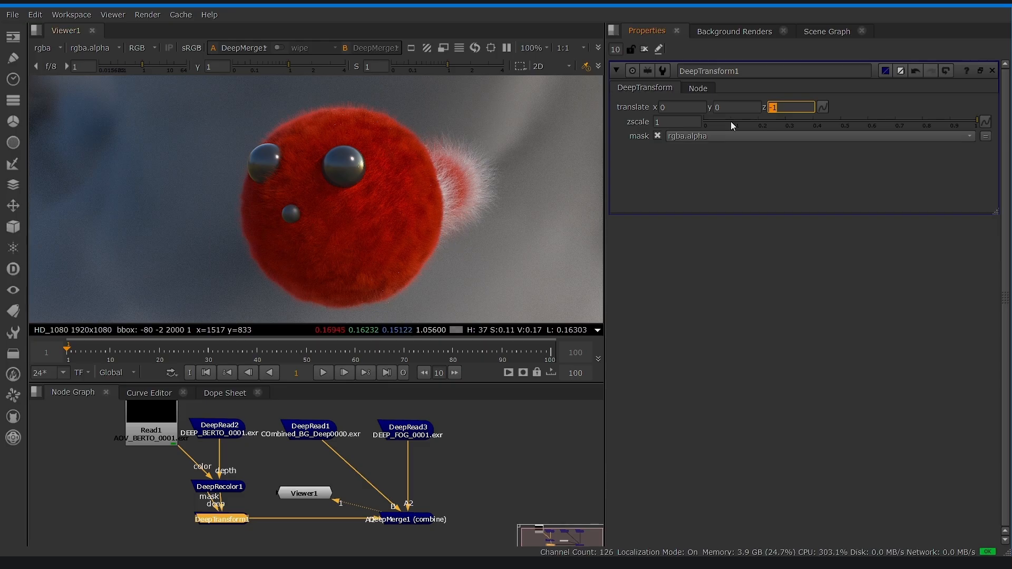
pyautogui.write('0')
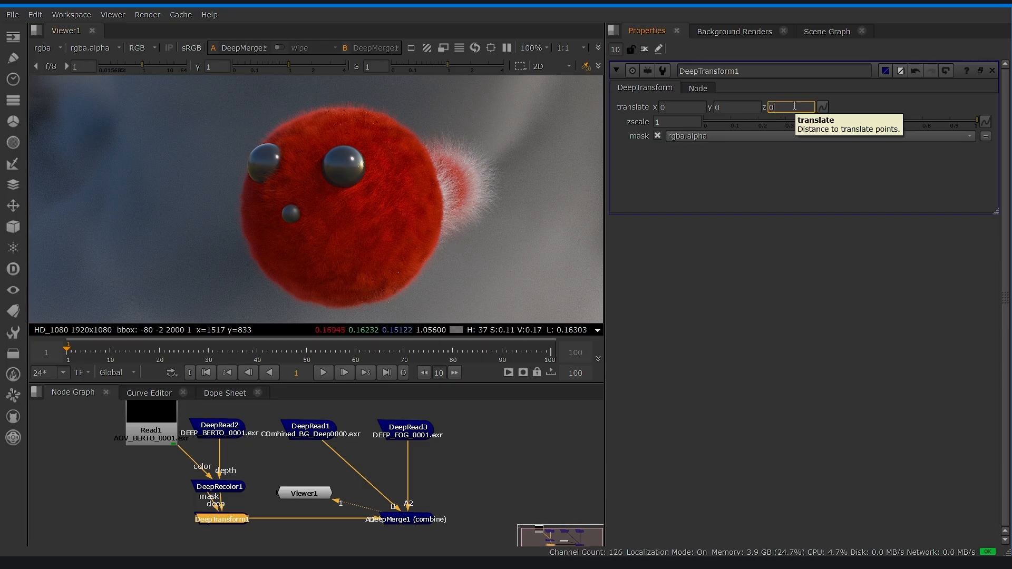
pyautogui.press('Return')
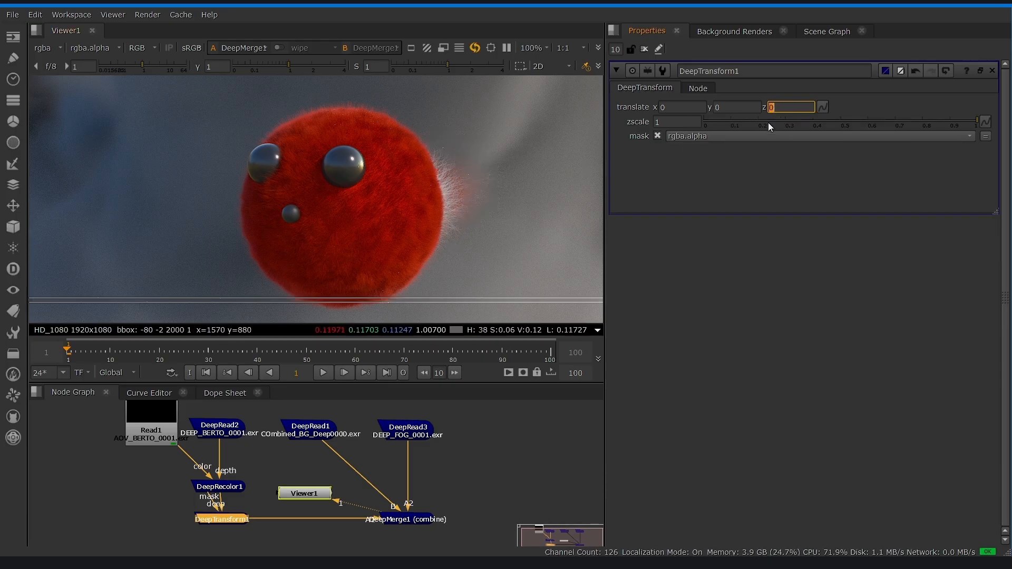
# Try a Z translate of -0.5 on DeepTransform1, and reset it to 0
pyautogui.write('-1.5')
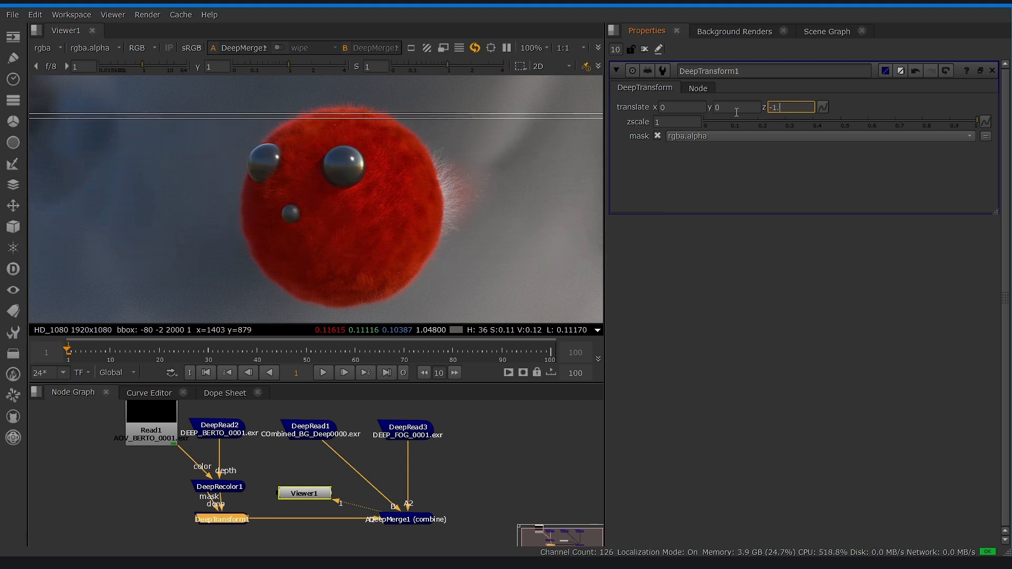
pyautogui.press('BackSpace')
pyautogui.press('BackSpace')
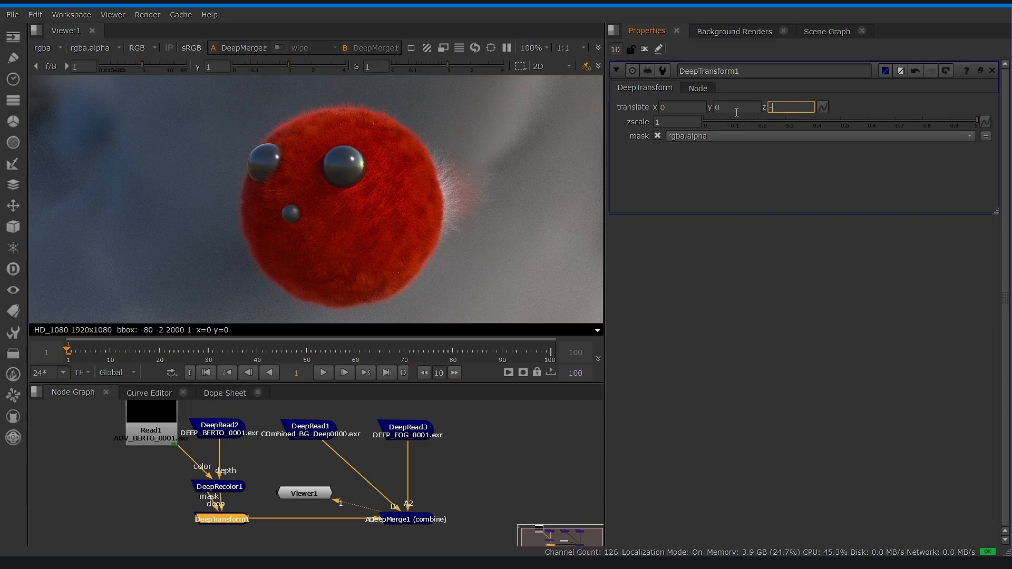
pyautogui.write('0.5')
pyautogui.press('Return')
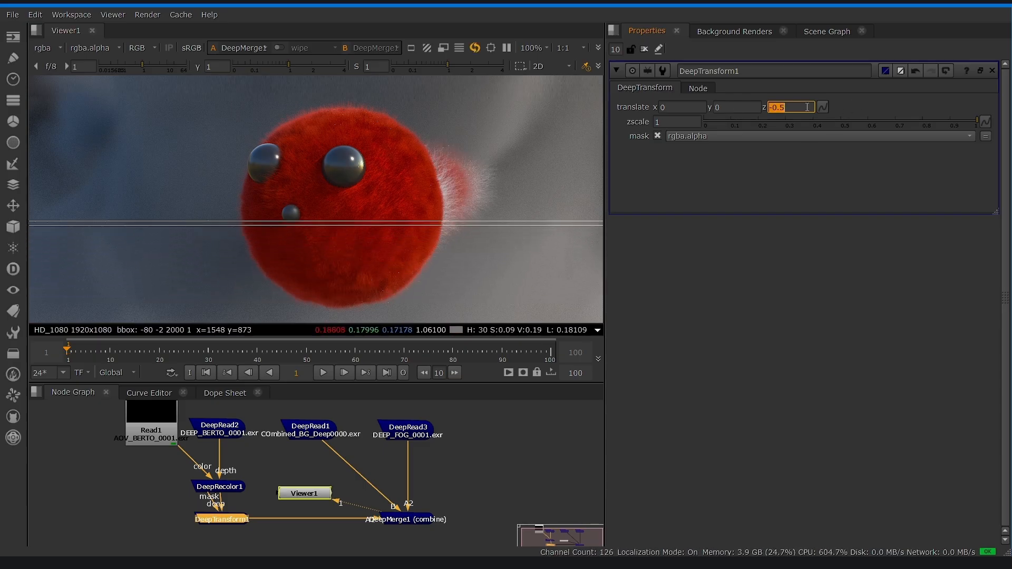
pyautogui.write('0')
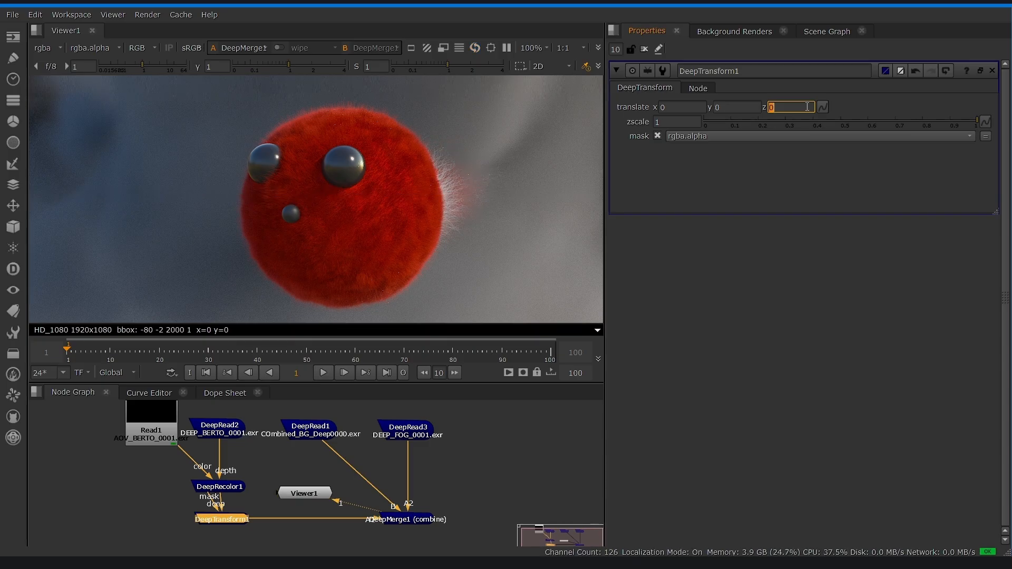
# Push the character deeper into the fog by raising DeepTransform1's Z translate to 1, 1.5 and finally 2.5
pyautogui.write('1')
pyautogui.press('Return')
pyautogui.write('1')
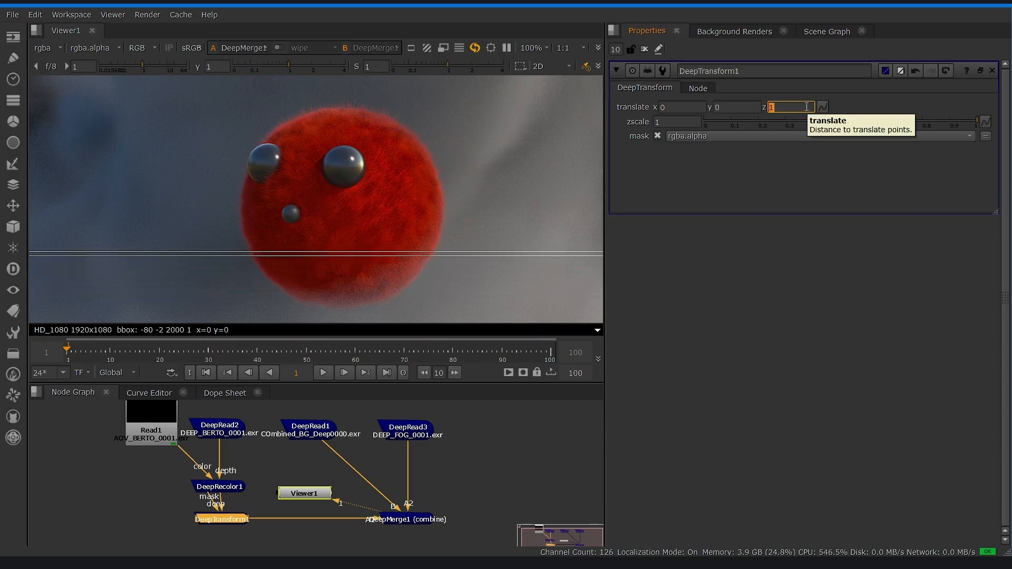
pyautogui.write('.5')
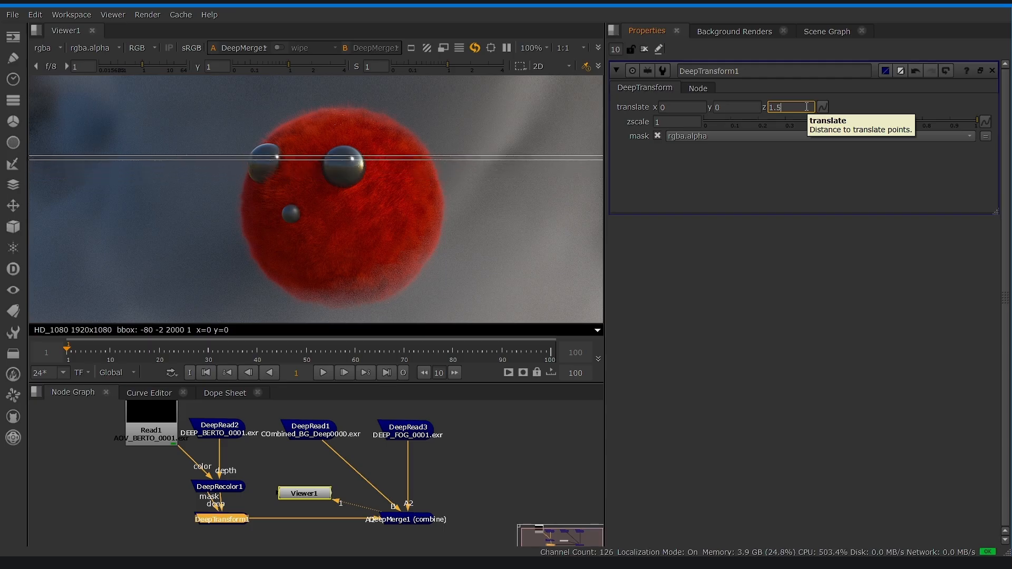
pyautogui.press('Return')
pyautogui.write('2.')
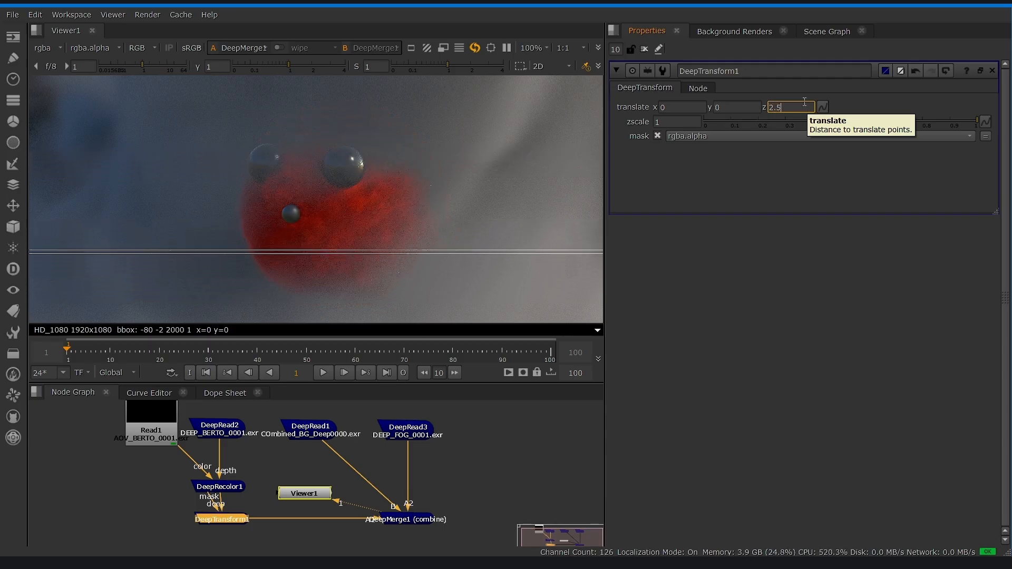
pyautogui.write('5')
pyautogui.press('Return')
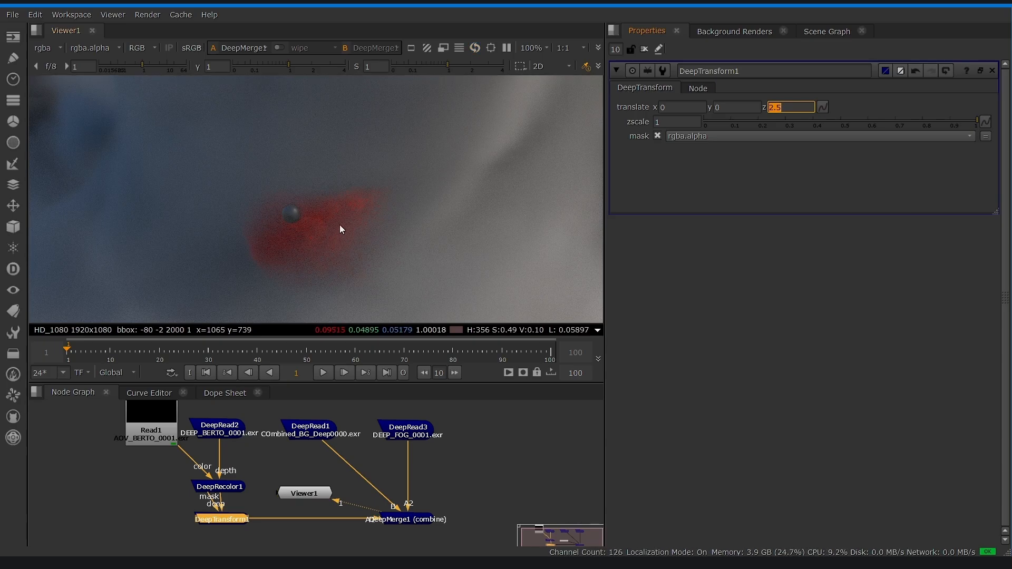
# Examine how the fog blends with the character, grass blades and ground in DeepMerge1, close up and in the full frame
pyautogui.scroll(-3, 397, 235)
pyautogui.scroll(4, 393, 233)
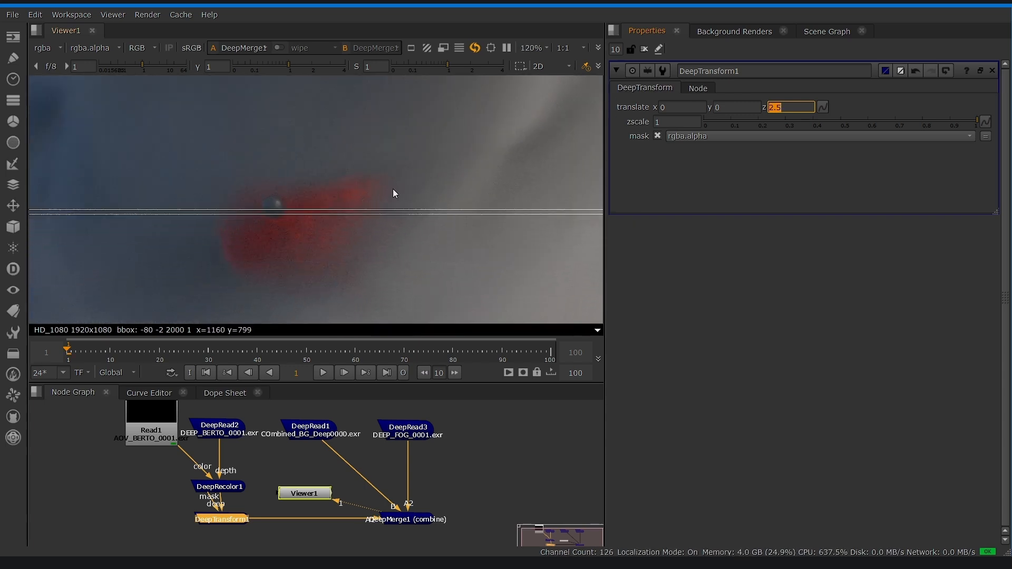
pyautogui.scroll(-5, 331, 233)
pyautogui.scroll(6, 335, 235)
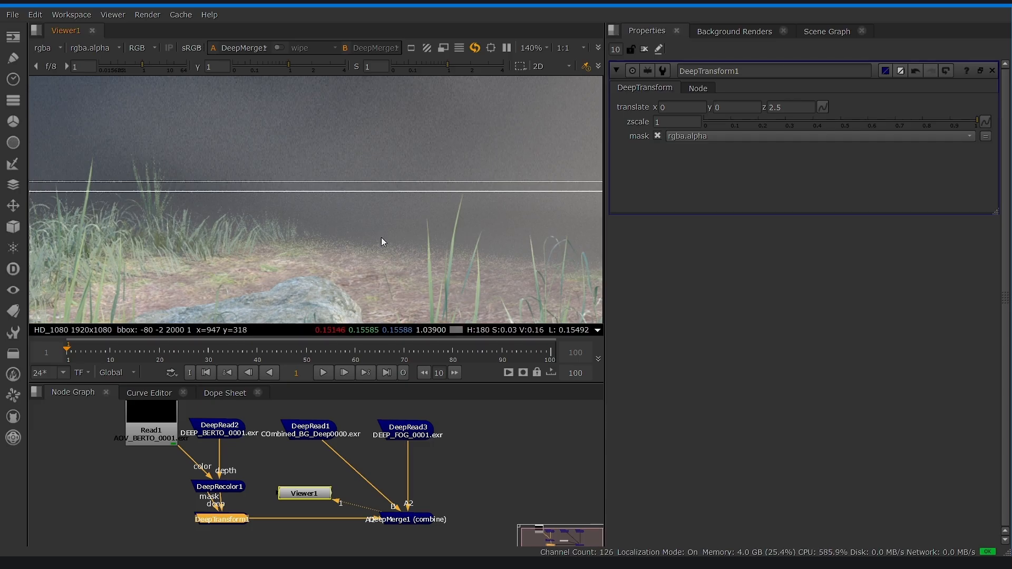
pyautogui.scroll(-1, 317, 211)
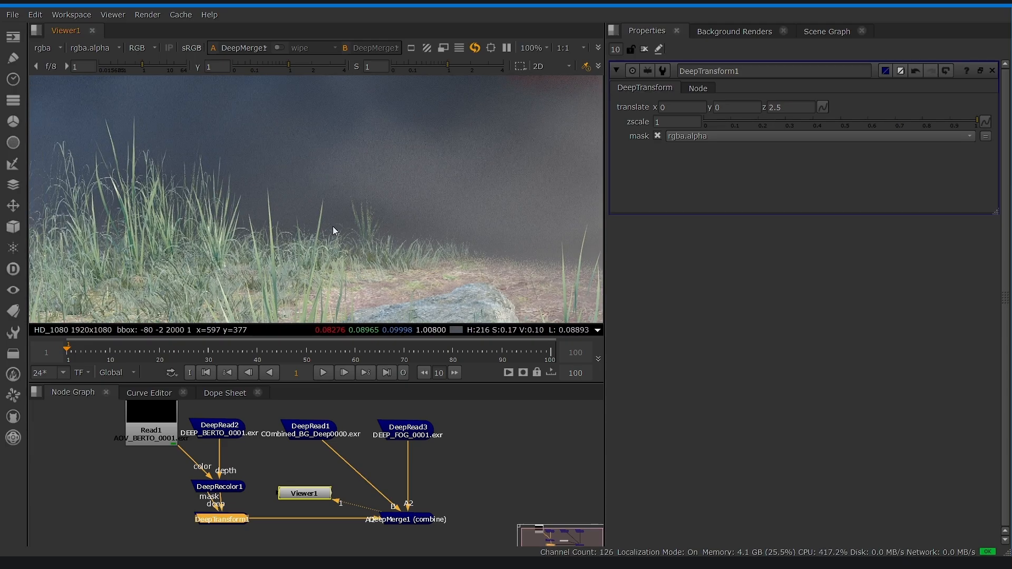
pyautogui.scroll(1, 333, 226)
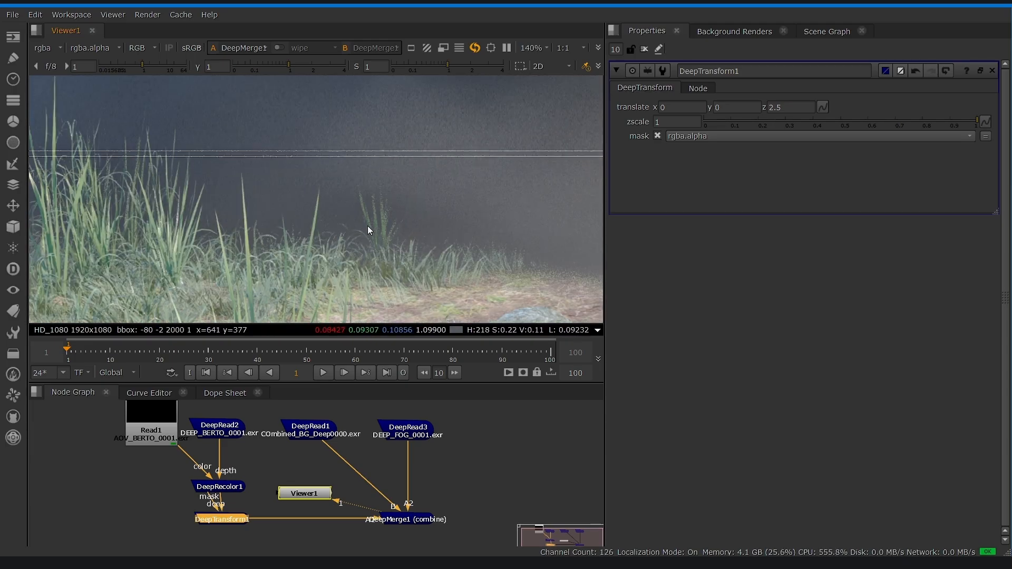
pyautogui.scroll(4, 380, 229)
pyautogui.scroll(-1, 393, 166)
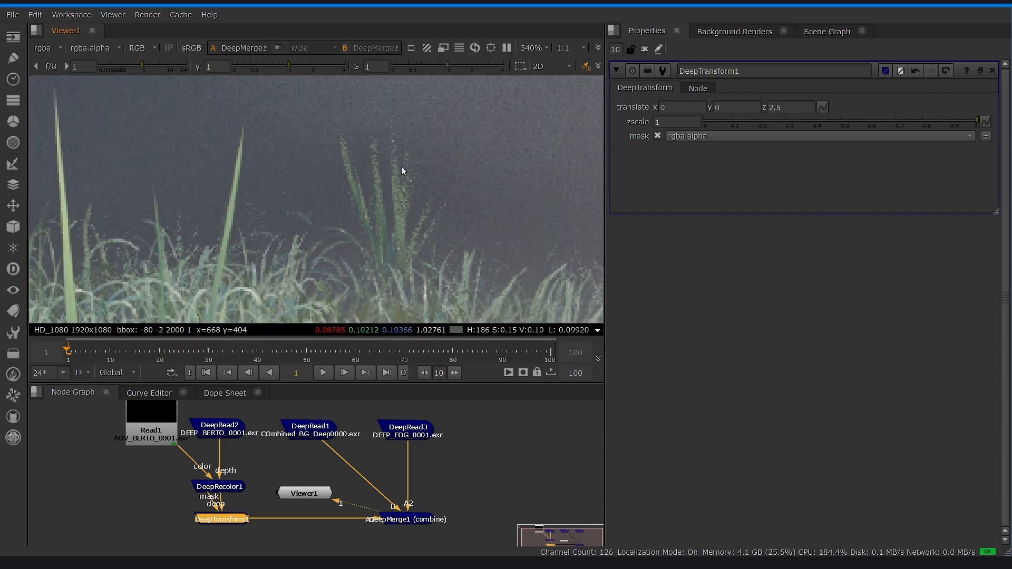
pyautogui.scroll(-1, 358, 221)
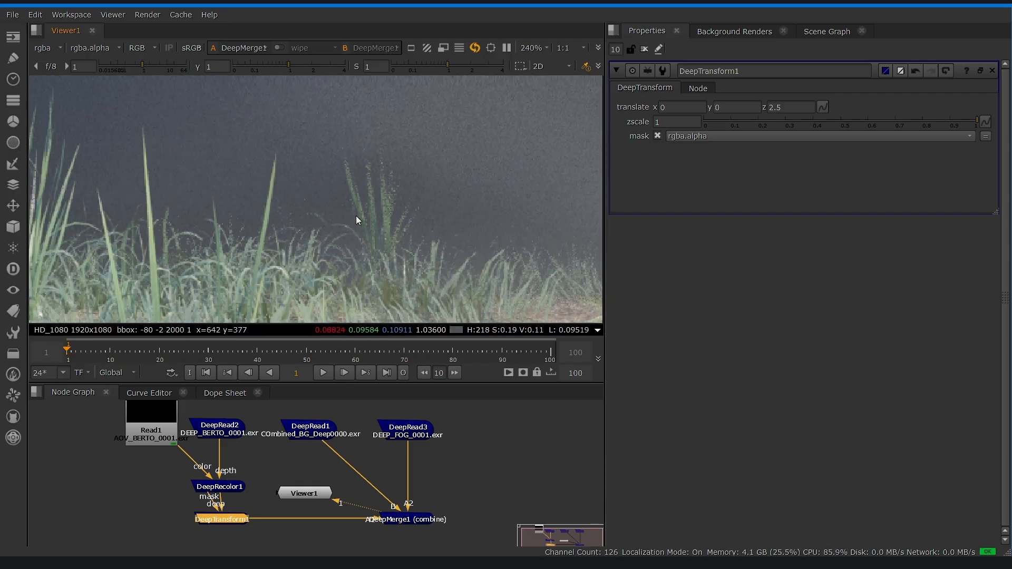
pyautogui.scroll(-3, 357, 211)
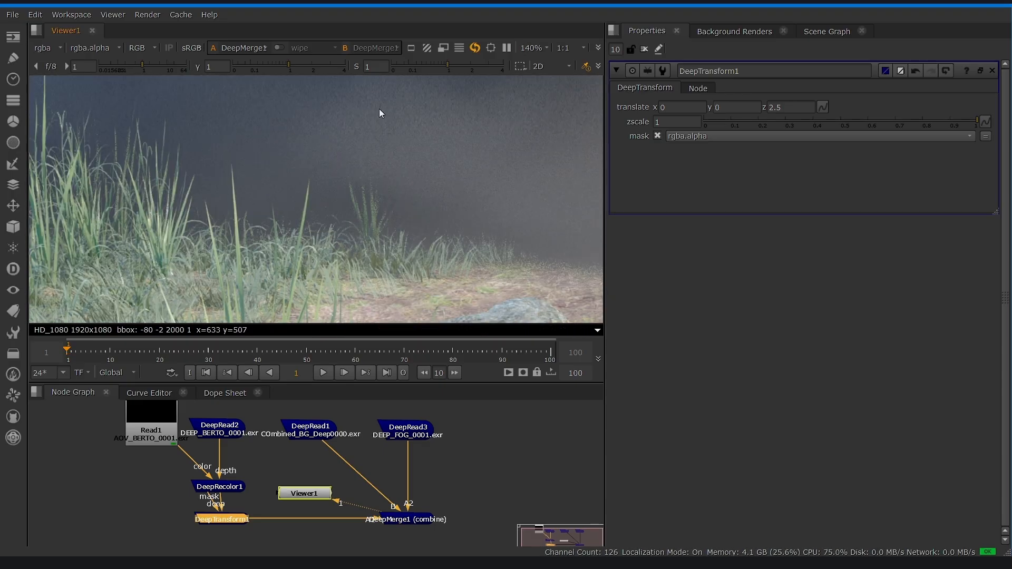
pyautogui.scroll(2, 343, 198)
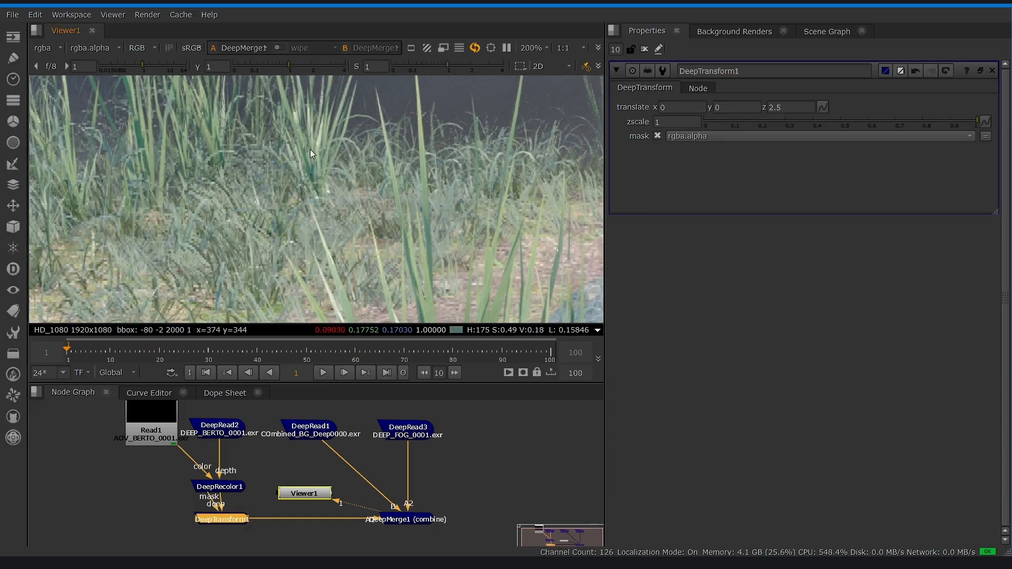
pyautogui.scroll(-2, 298, 174)
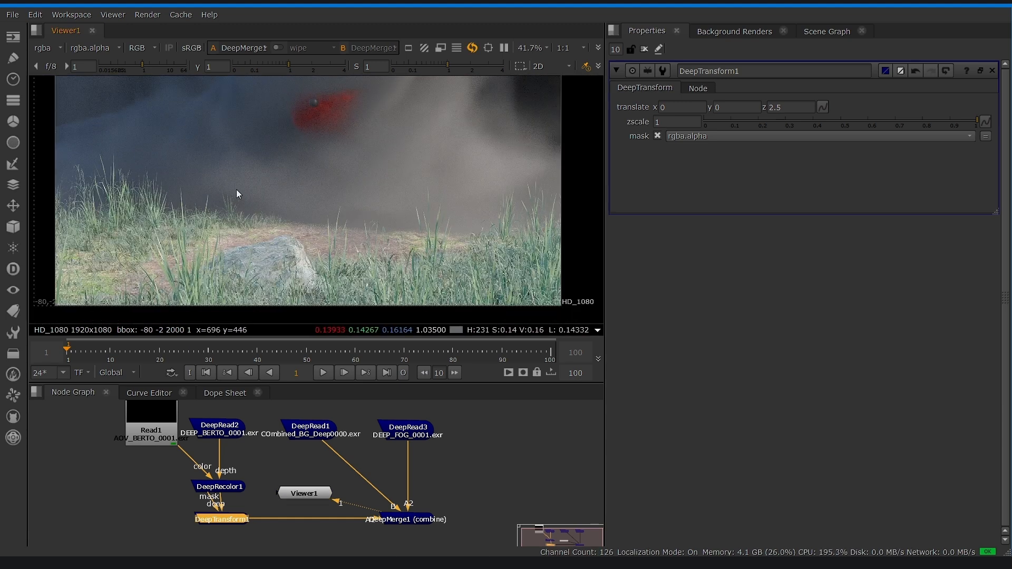
pyautogui.scroll(-3, 236, 189)
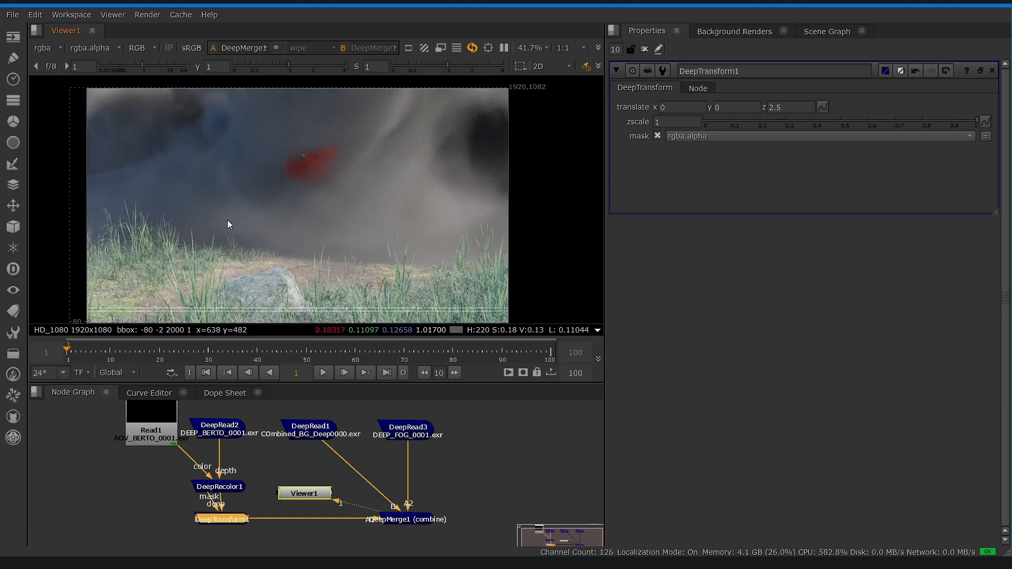